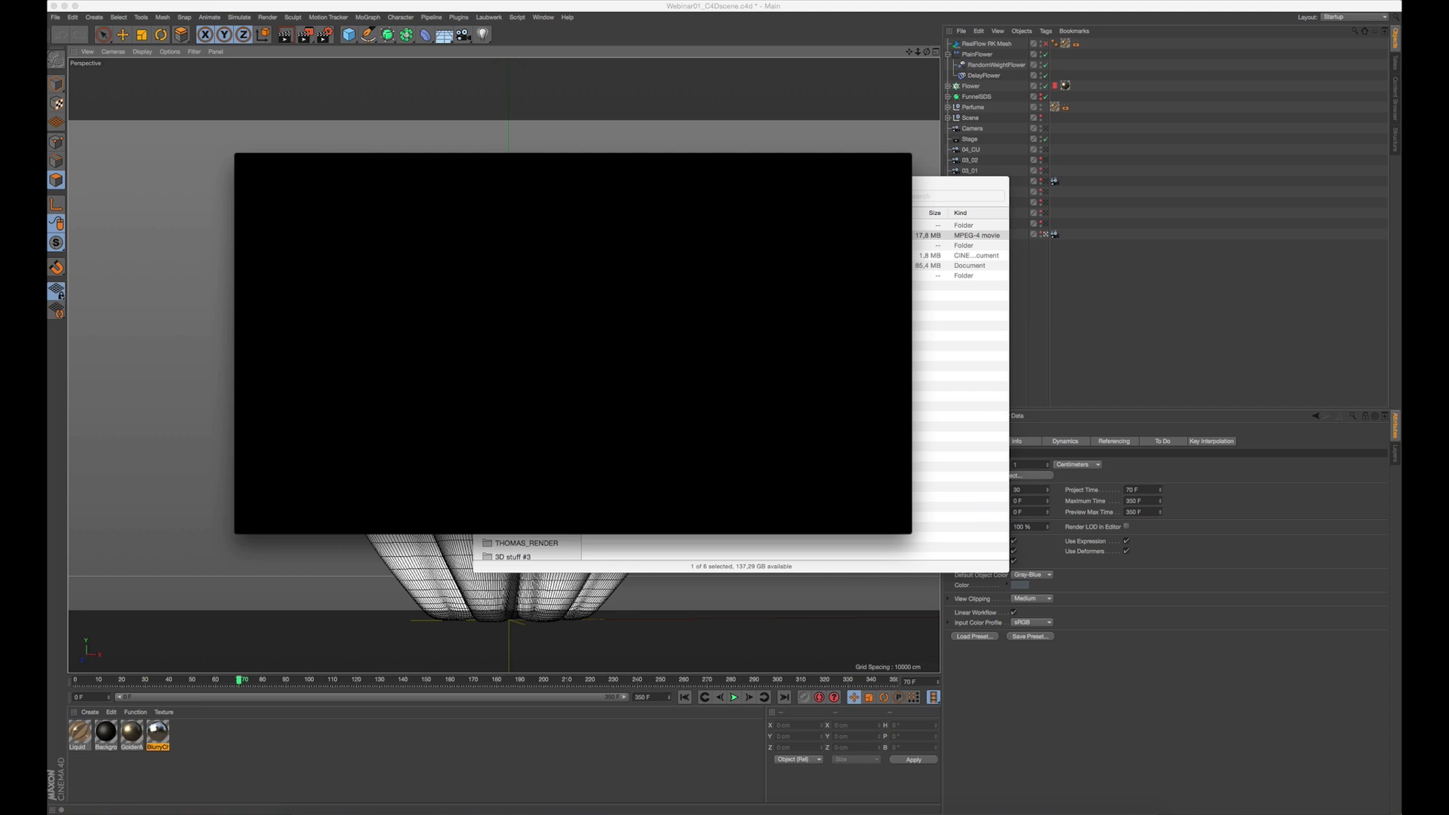
Play the finished FLOWr_ad_Final.mp4 perfume ad in the video player and reposition its window on the desktop
left_click(572, 469)
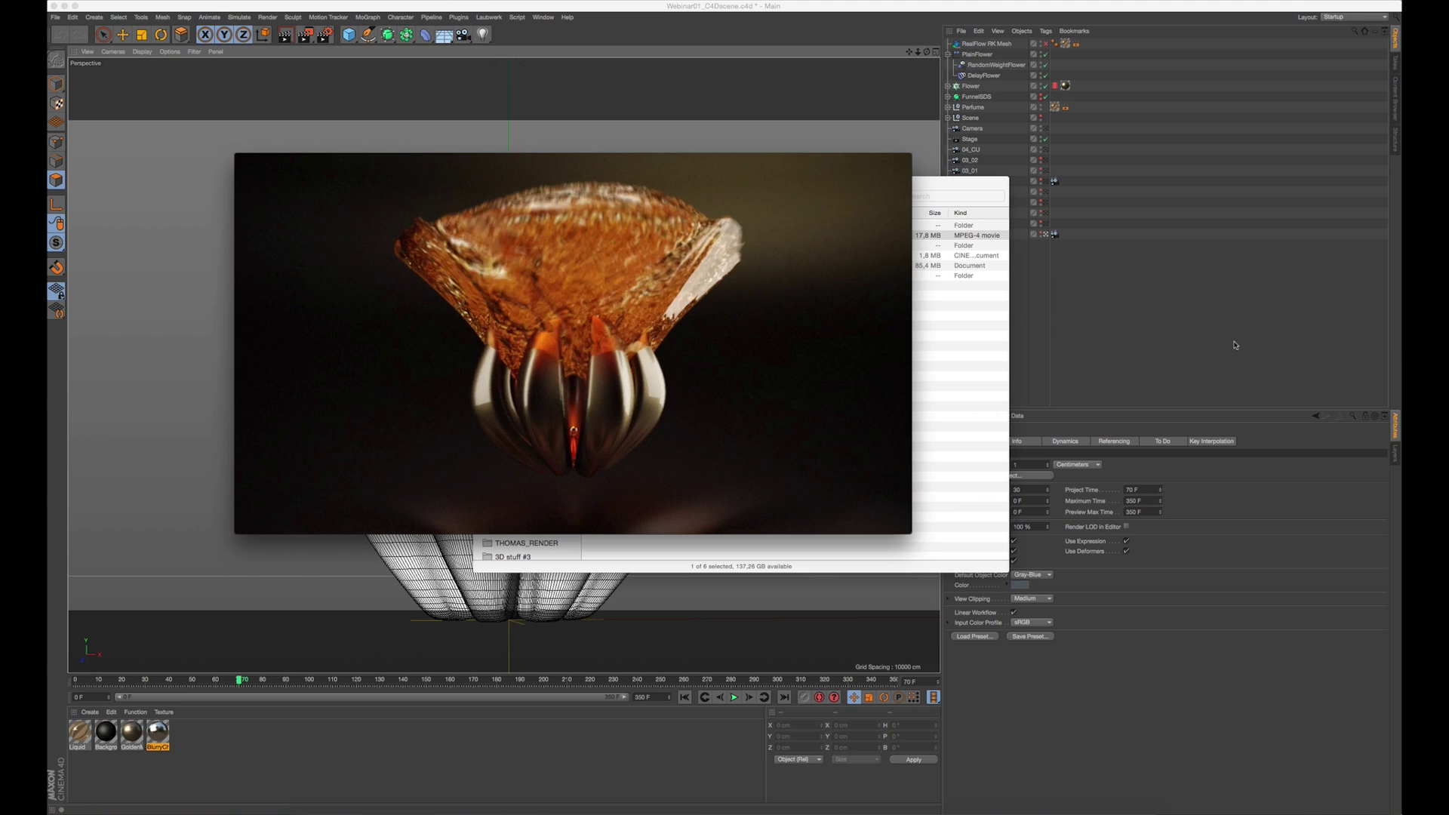
mouse_move(641, 375)
left_click_drag(500, 469, 469, 473)
left_click_drag(638, 213, 617, 182)
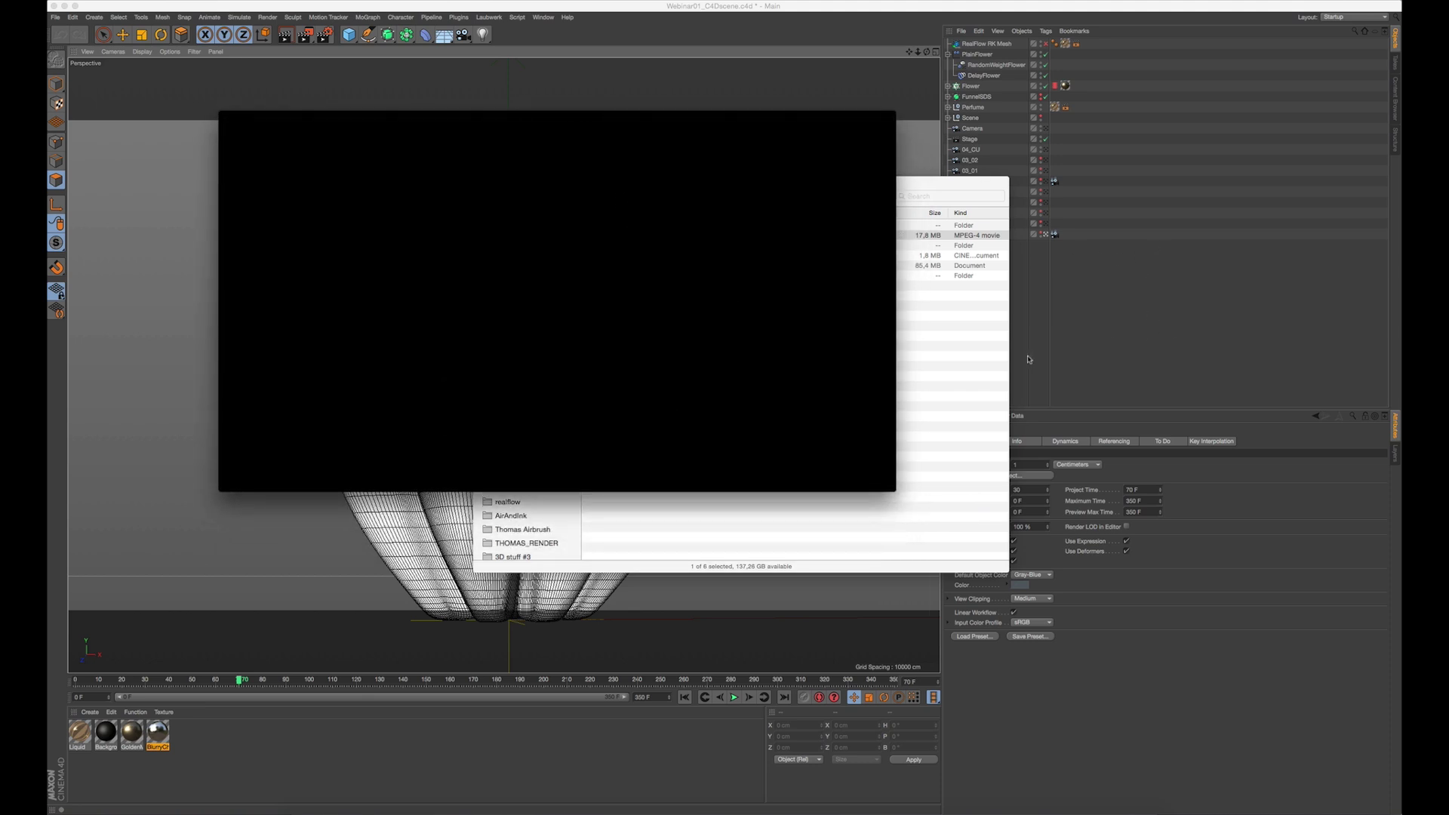
key("space")
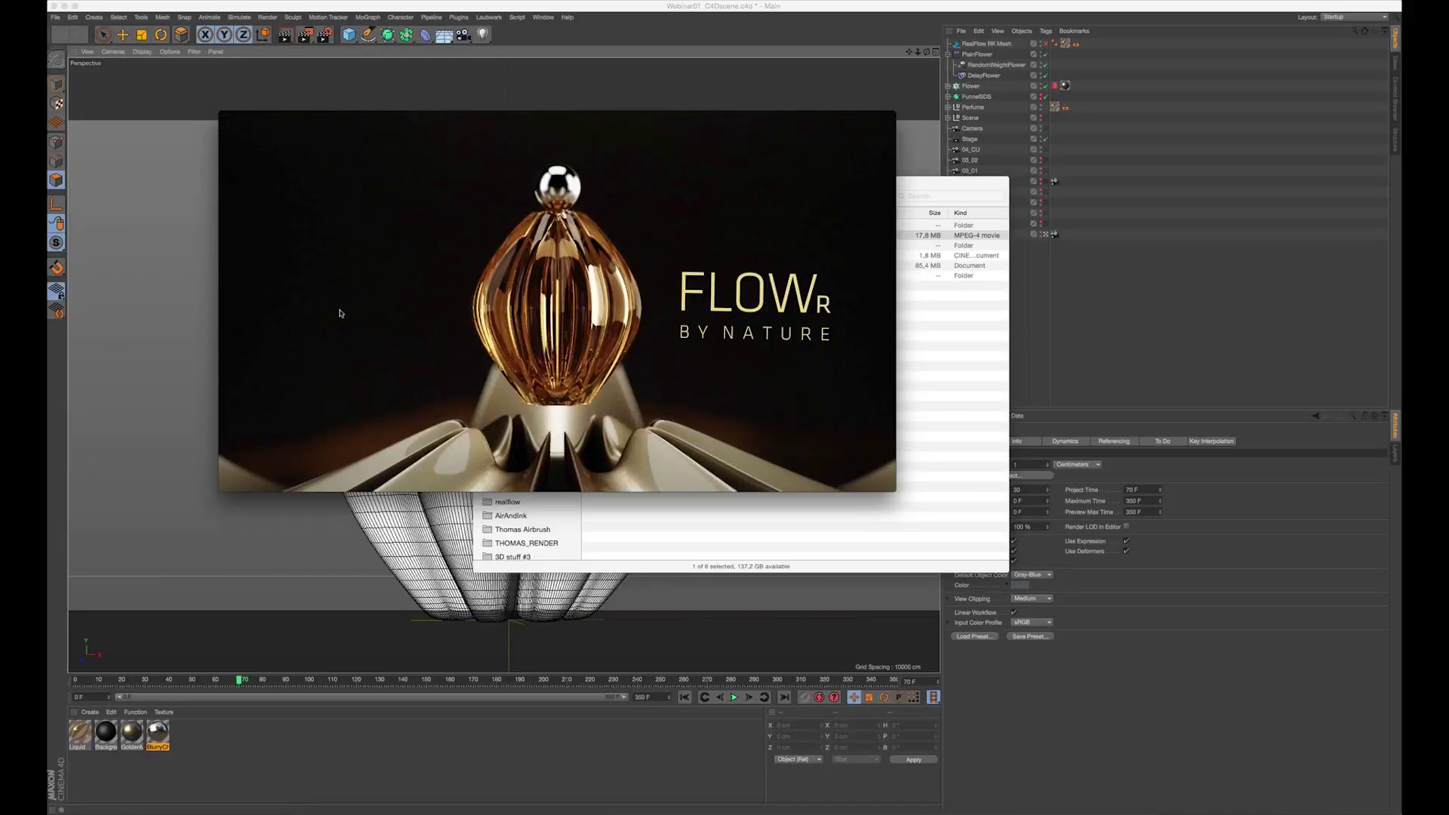
Scrub back and forth through the ad to review the liquid shots and the final bottle shot
left_click(480, 428)
left_click_drag(480, 430, 627, 431)
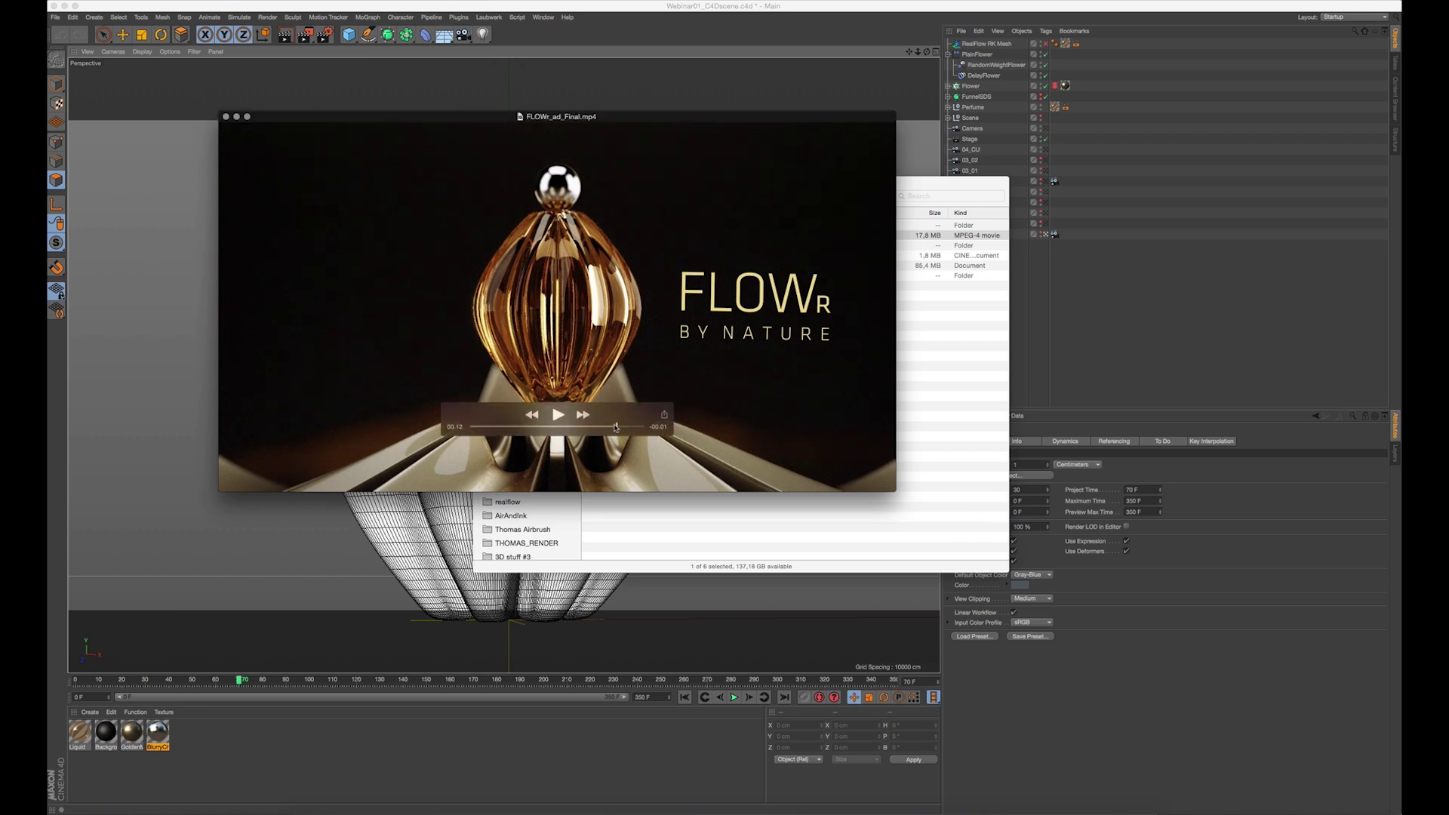
left_click_drag(624, 427, 490, 428)
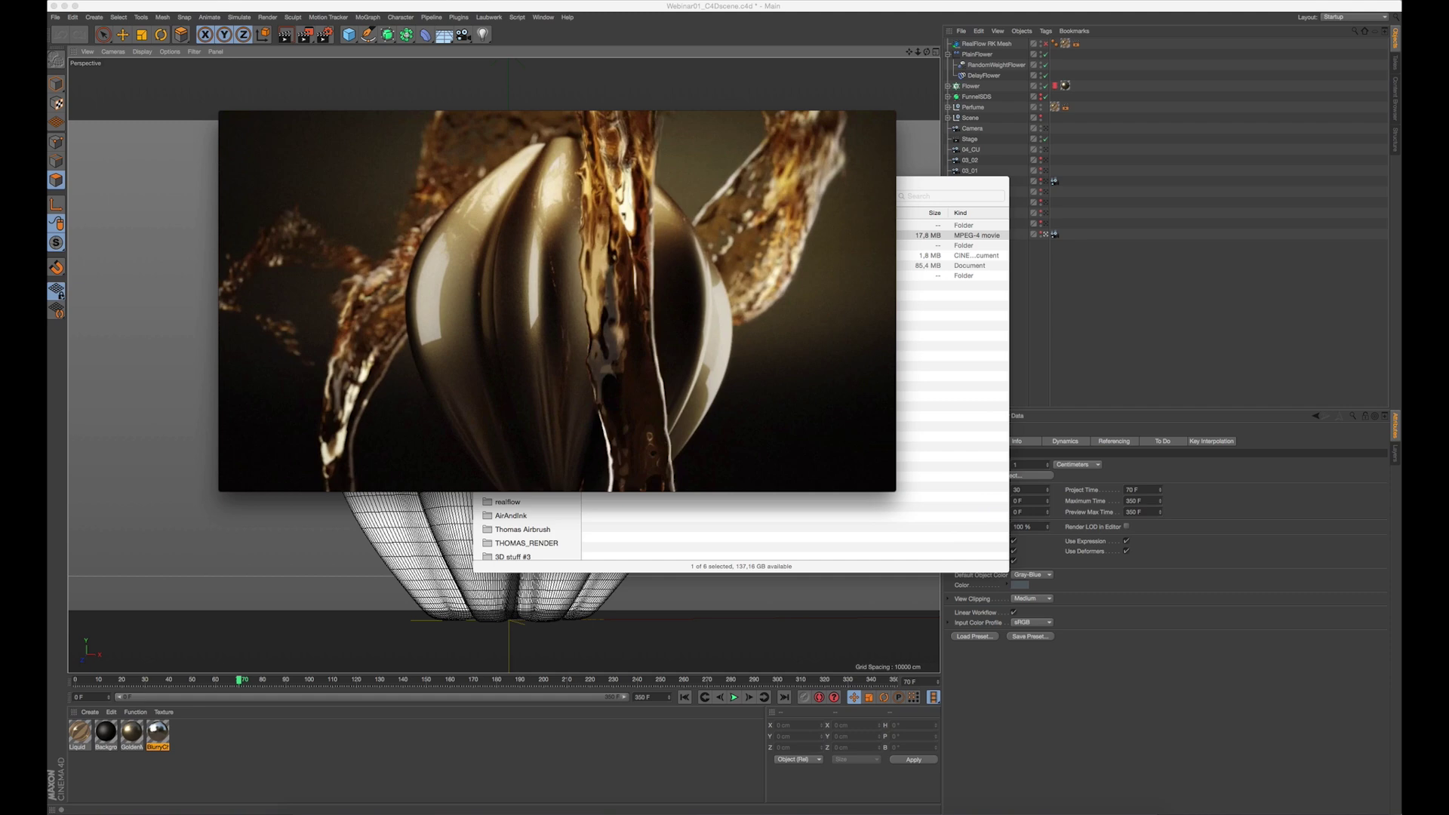
mouse_move(533, 420)
left_click_drag(492, 427, 630, 431)
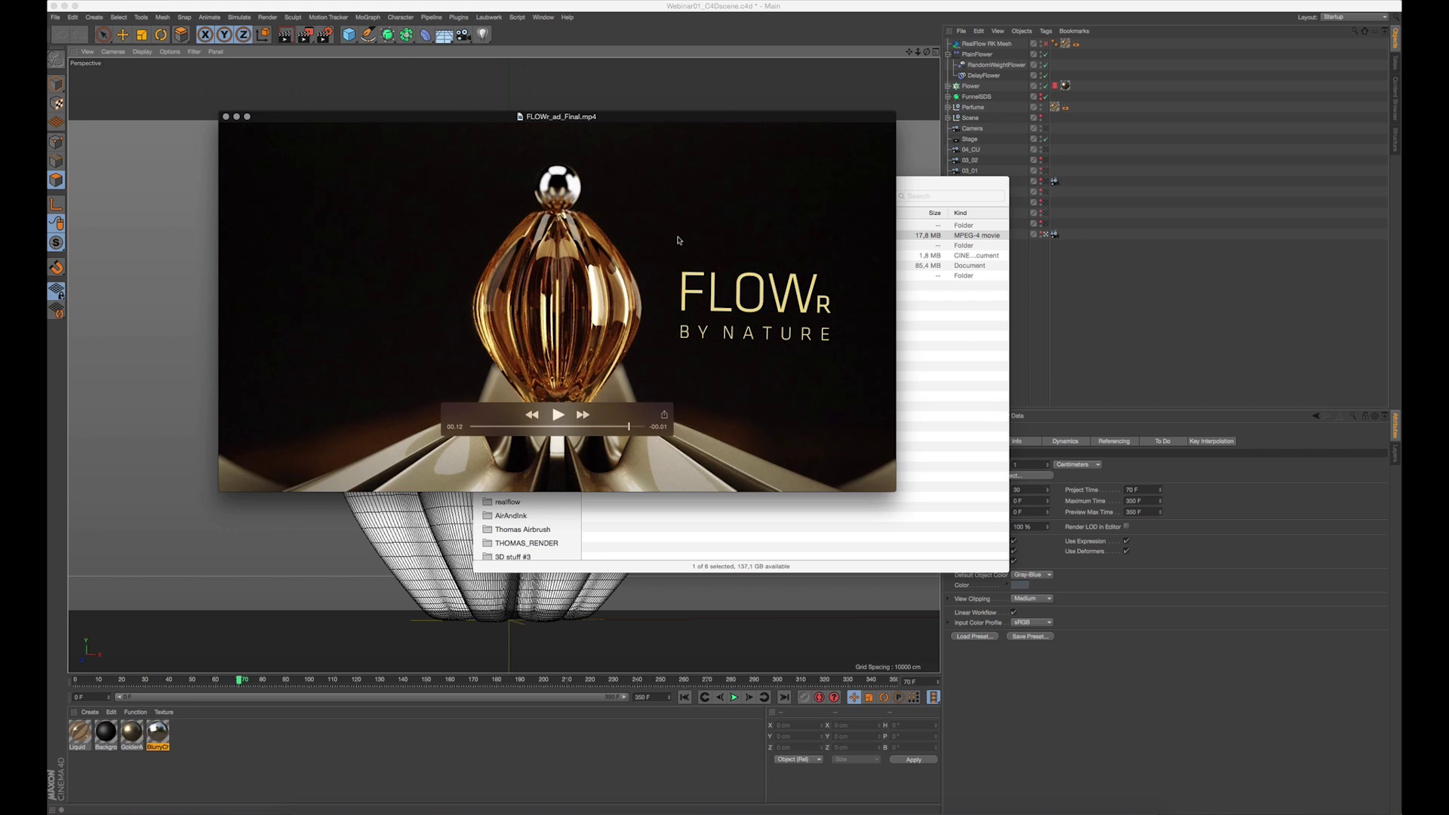
left_click_drag(678, 240, 710, 292)
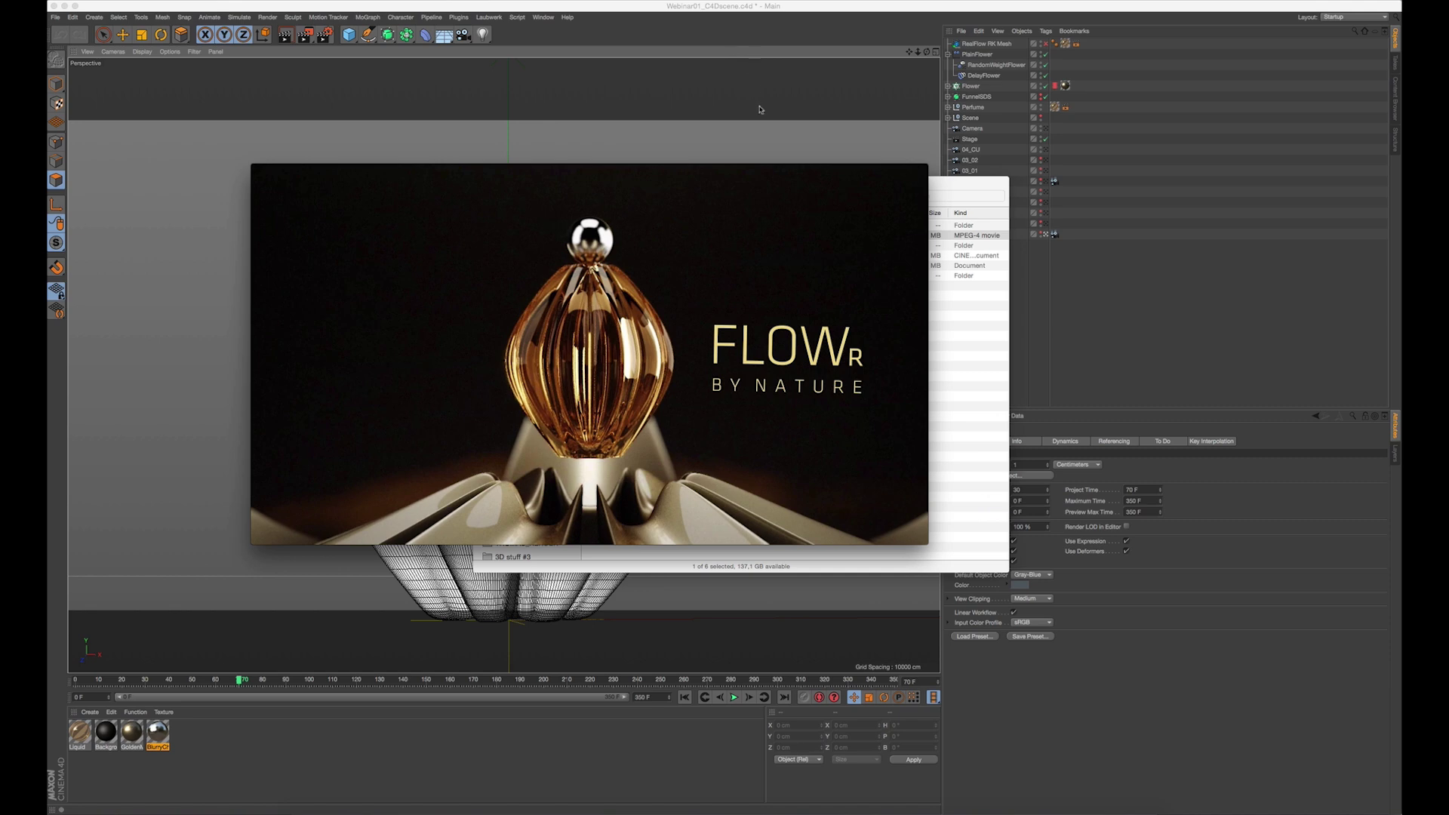
Switch to the Cinema 4D scene and preview the closed flower's animation, stopping at frame 97
left_click(748, 56)
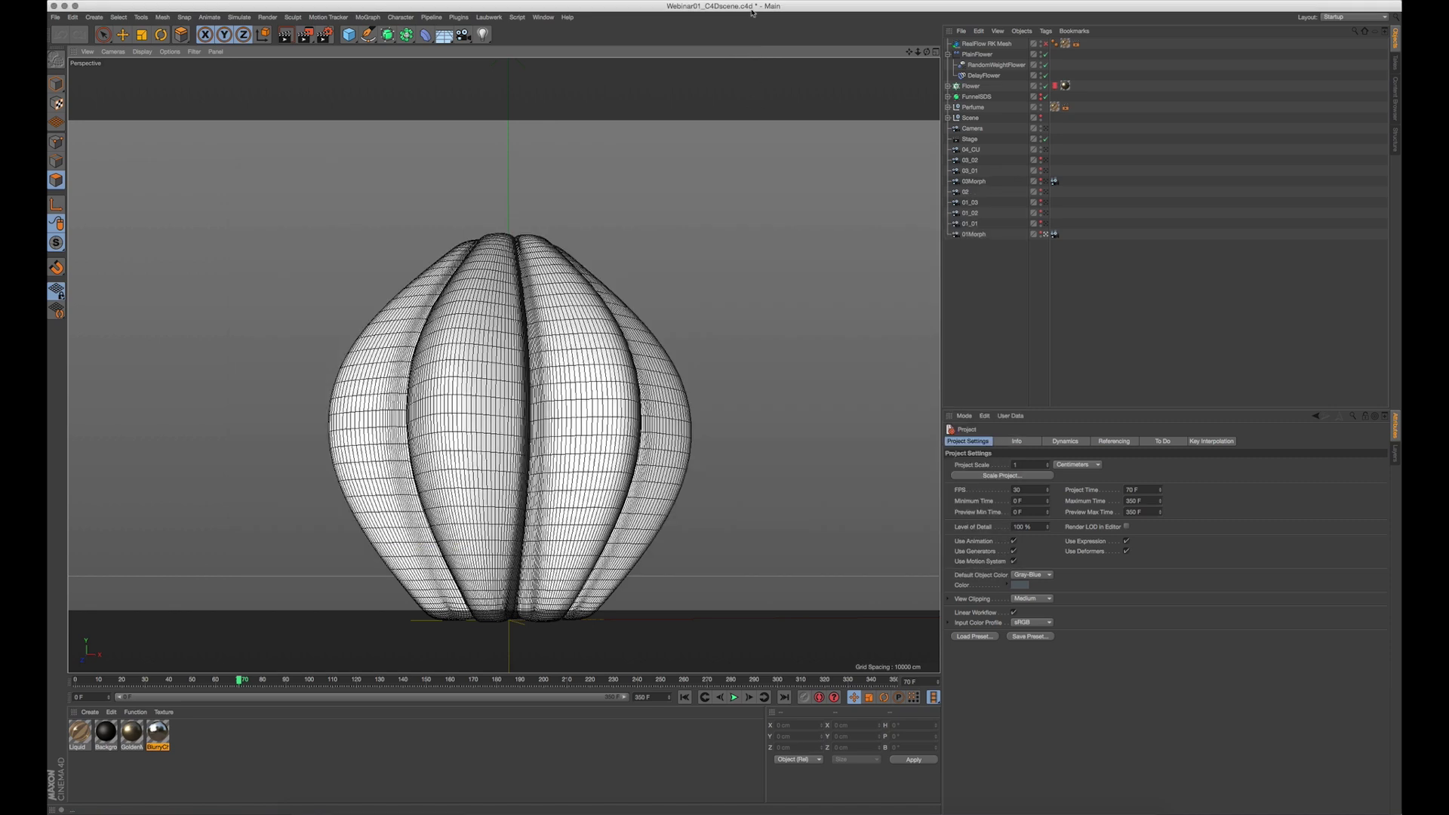
left_click(79, 681)
key("F8")
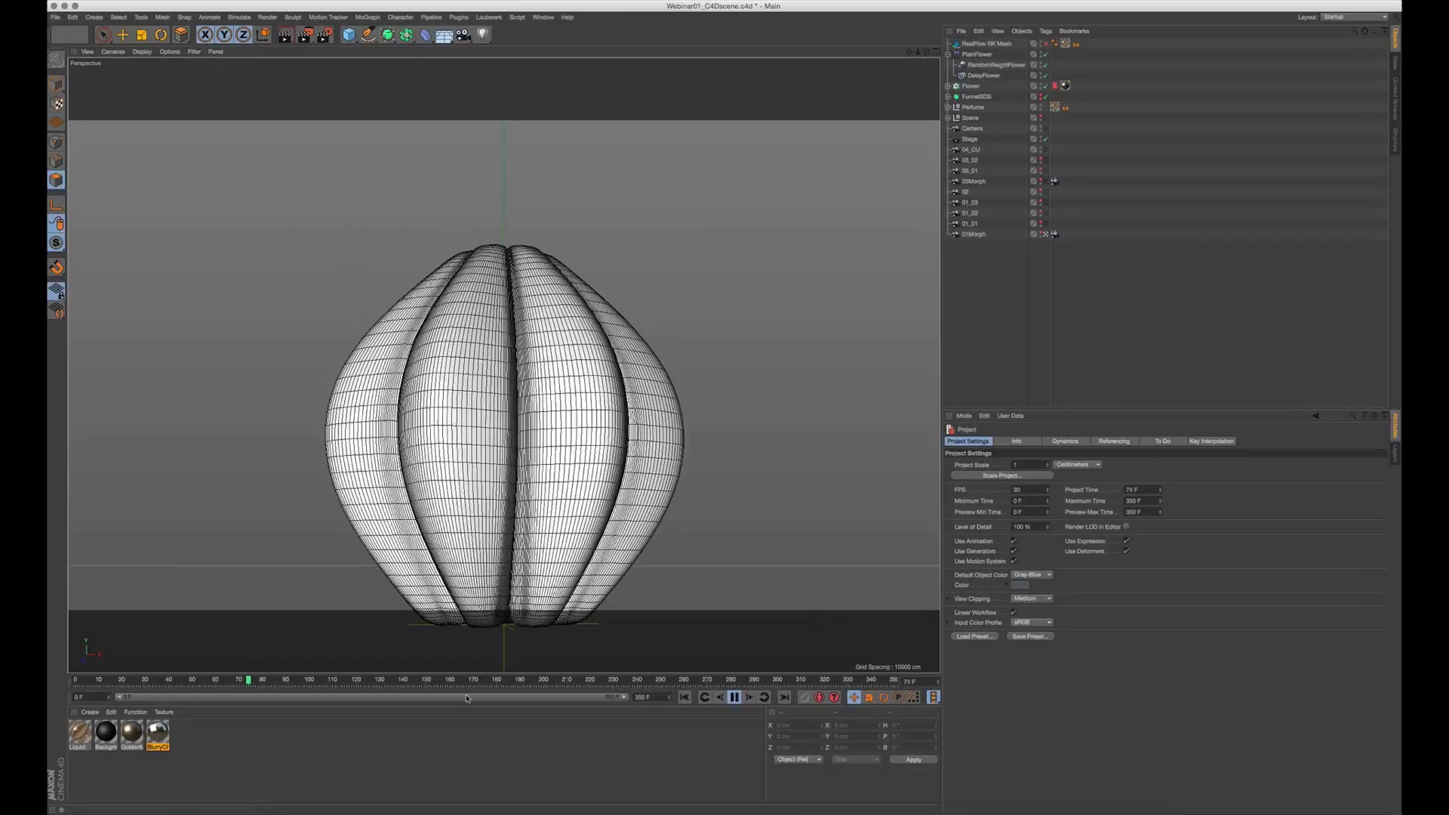
key("F8")
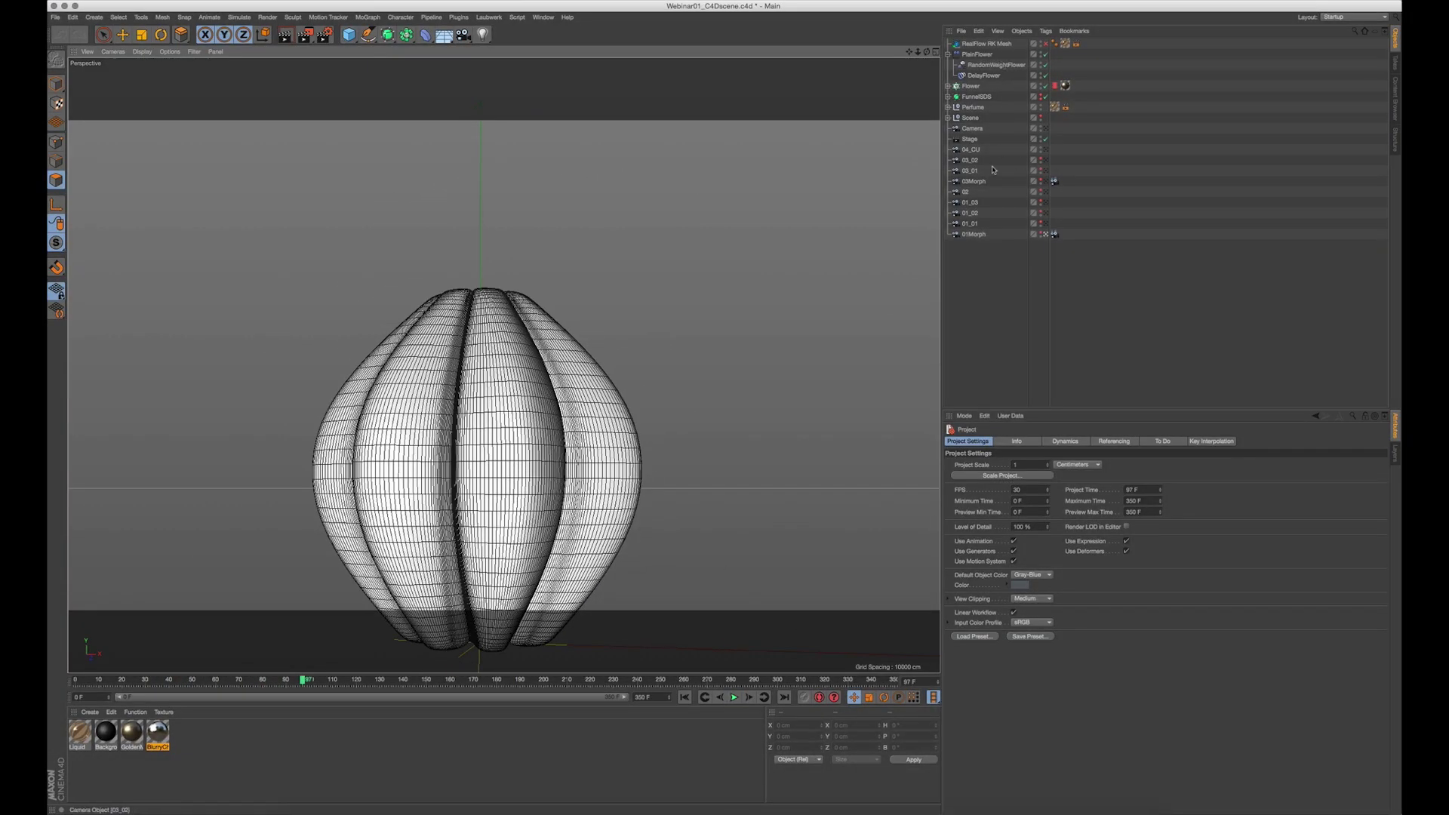
Expand the Flower cloner, select its Plane object, and disable both the cloner and its Subdivision Surface
left_click(948, 86)
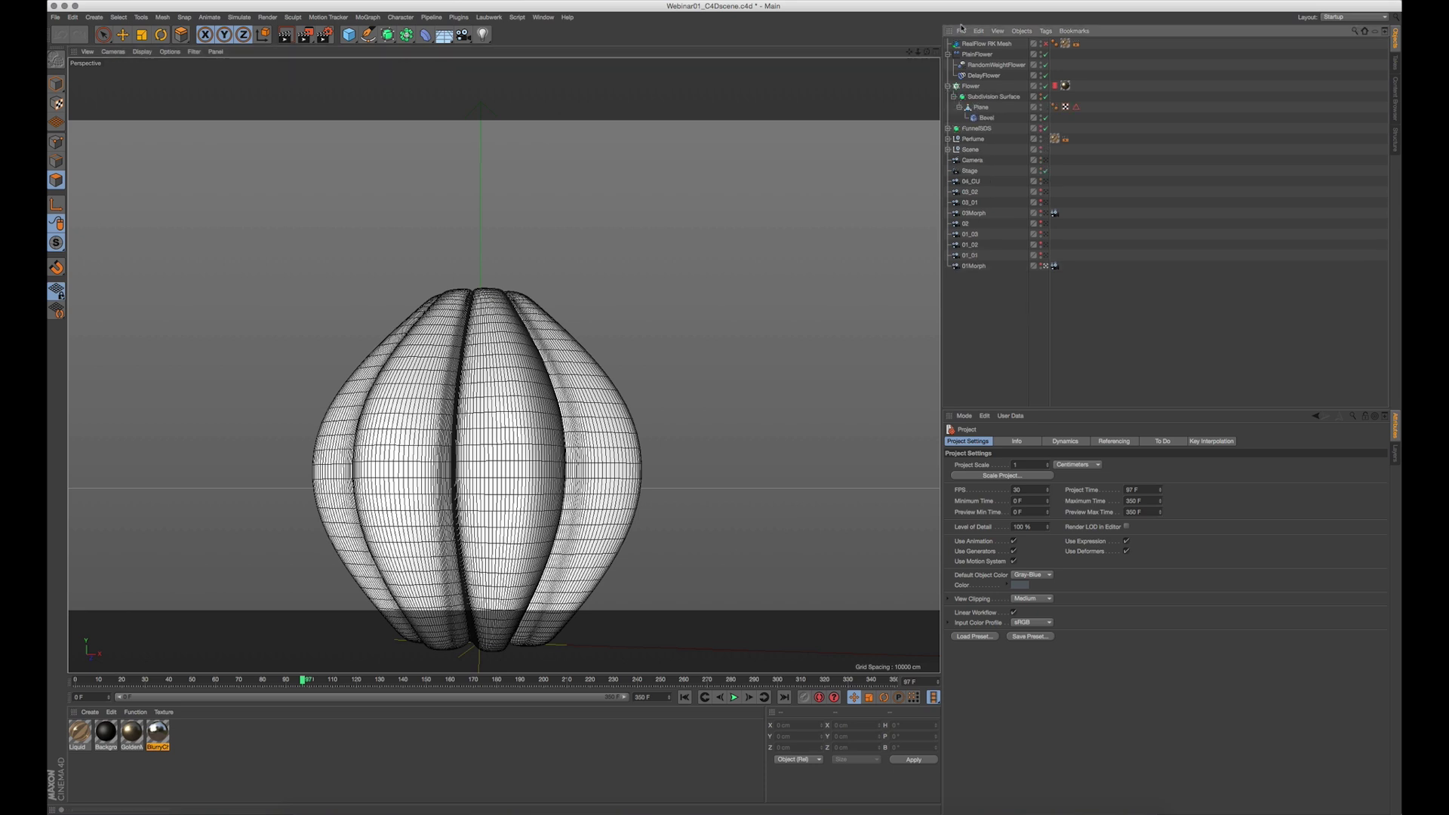
left_click(981, 107)
left_click(1047, 86)
left_click(1047, 97)
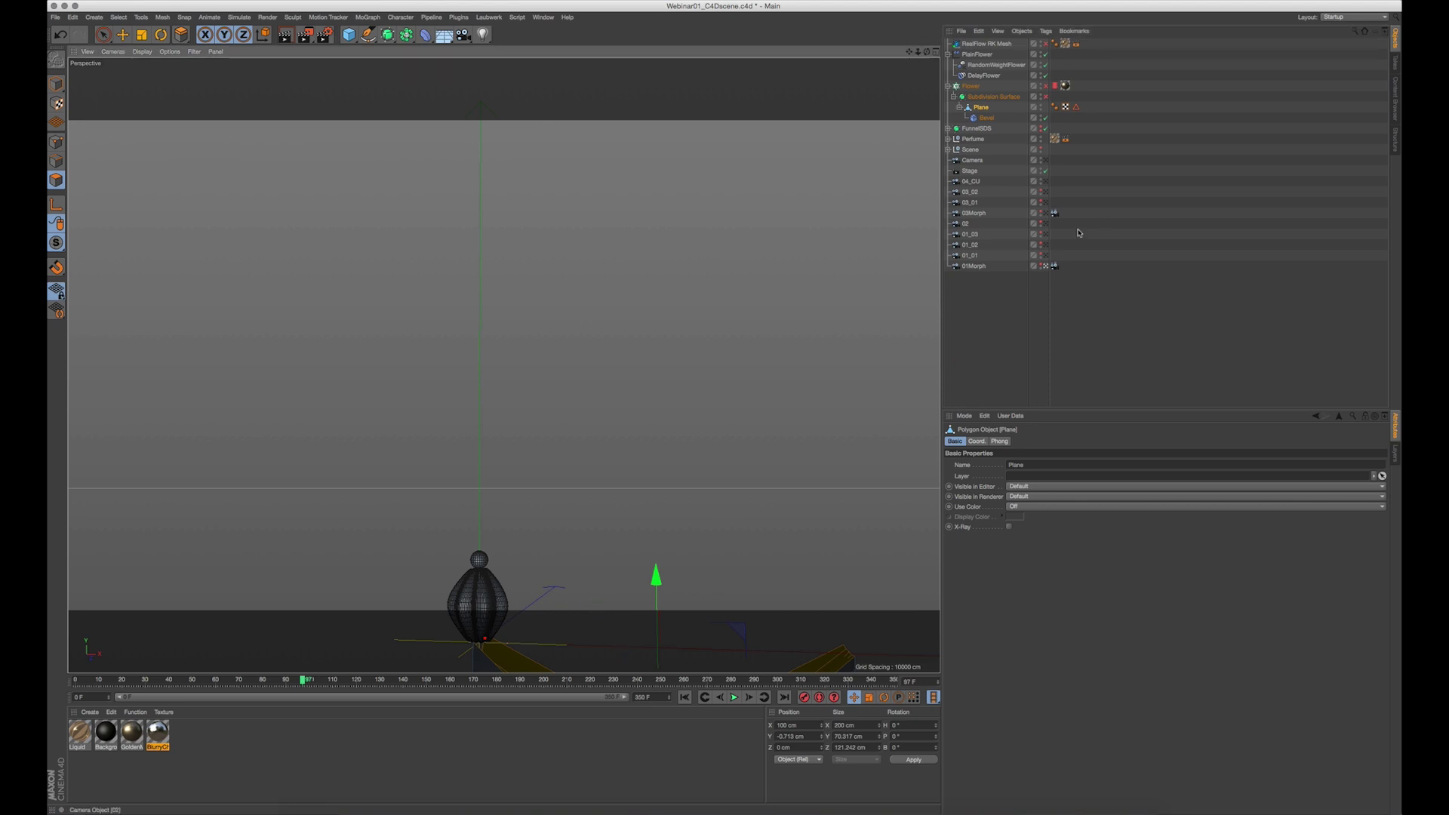
Disable the Stage object, leave the 01Morph camera, and frame the single low-poly petal in the viewport
left_click(1046, 172)
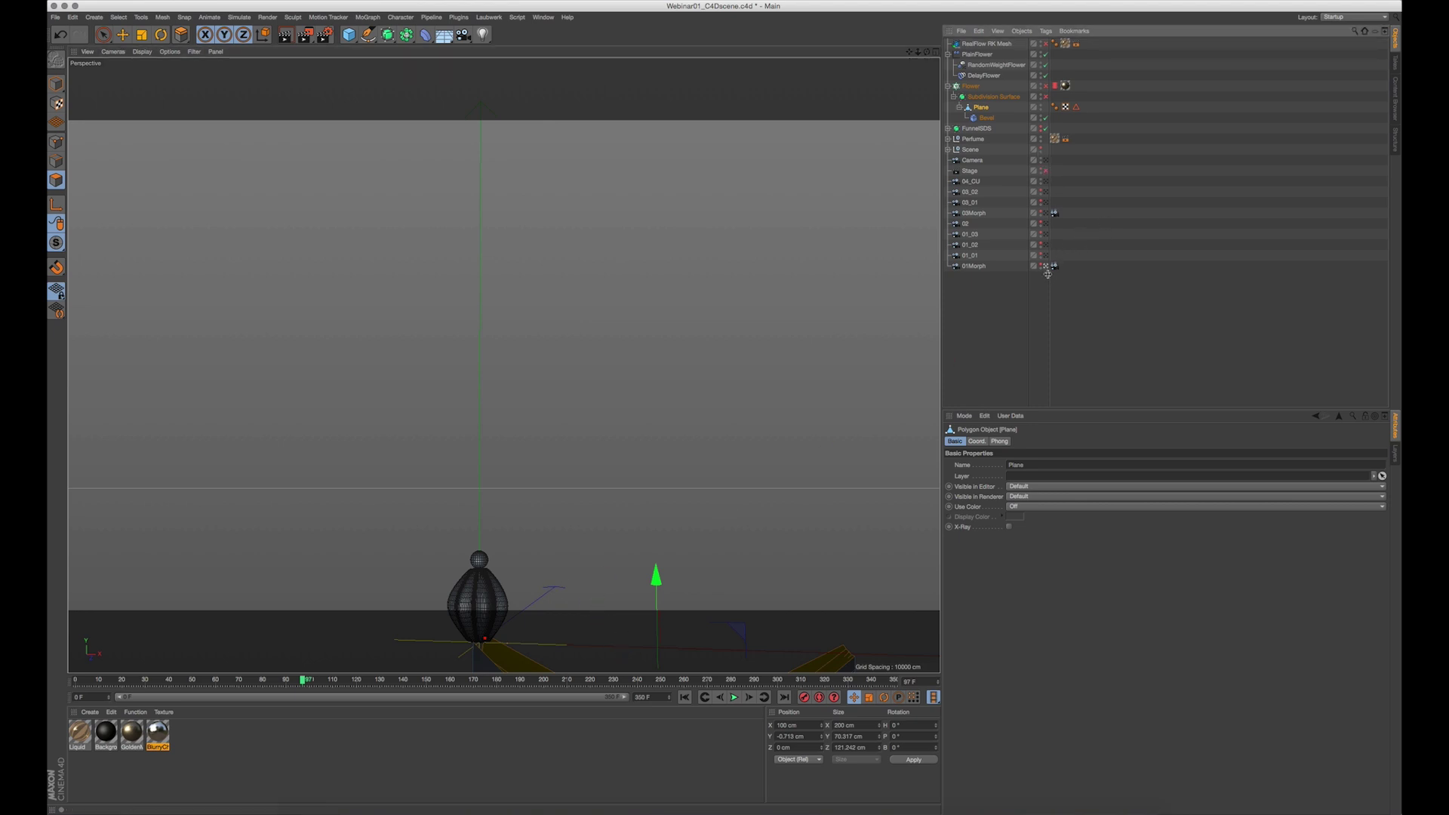
left_click(1046, 268)
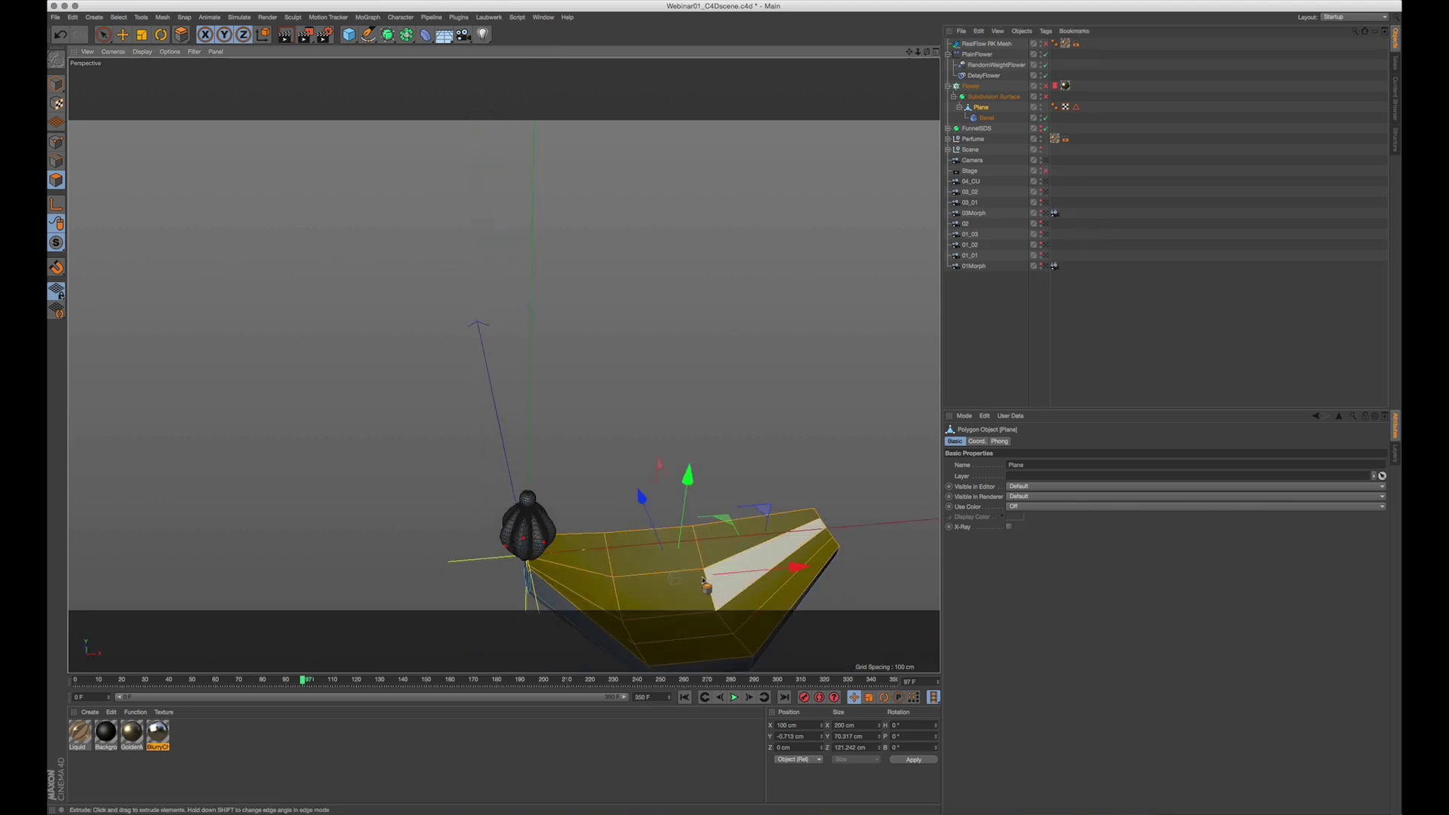
middle_click_drag(708, 597, 593, 409, "alt")
mouse_move(573, 394)
left_mouse_down("alt")
mouse_move(655, 455)
mouse_move(565, 412)
left_mouse_up("alt")
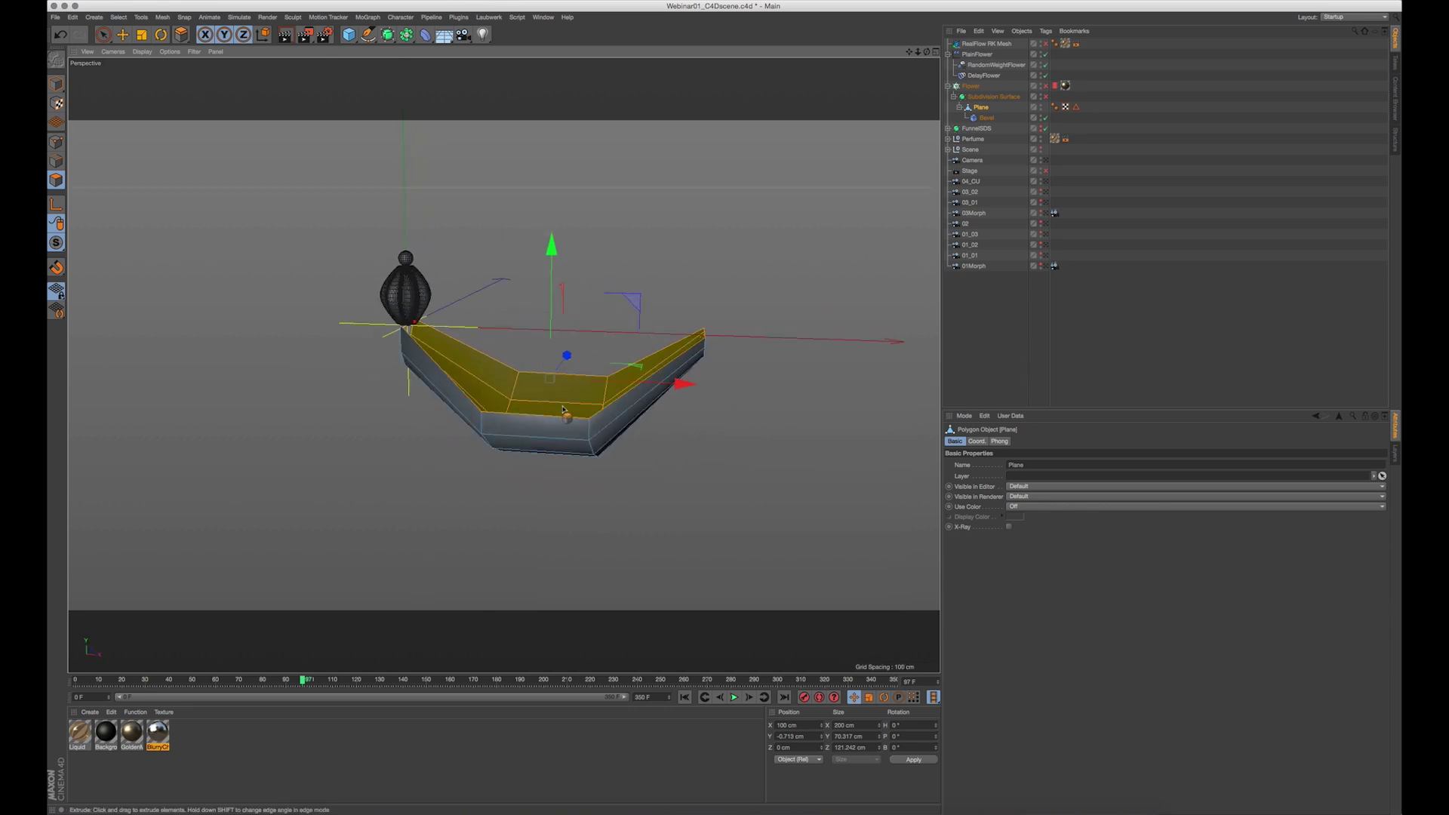
middle_click_drag(564, 412, 685, 438, "alt")
mouse_move(623, 427)
left_mouse_down("alt")
mouse_move(549, 440)
mouse_move(621, 431)
mouse_move(607, 425)
left_mouse_up("alt")
middle_click_drag(607, 424, 602, 447, "alt")
right_click_drag(615, 449, 646, 446, "alt")
mouse_move(621, 457)
left_mouse_down("alt")
mouse_move(622, 471)
mouse_move(641, 443)
left_mouse_up("alt")
middle_click_drag(720, 457, 617, 432, "alt")
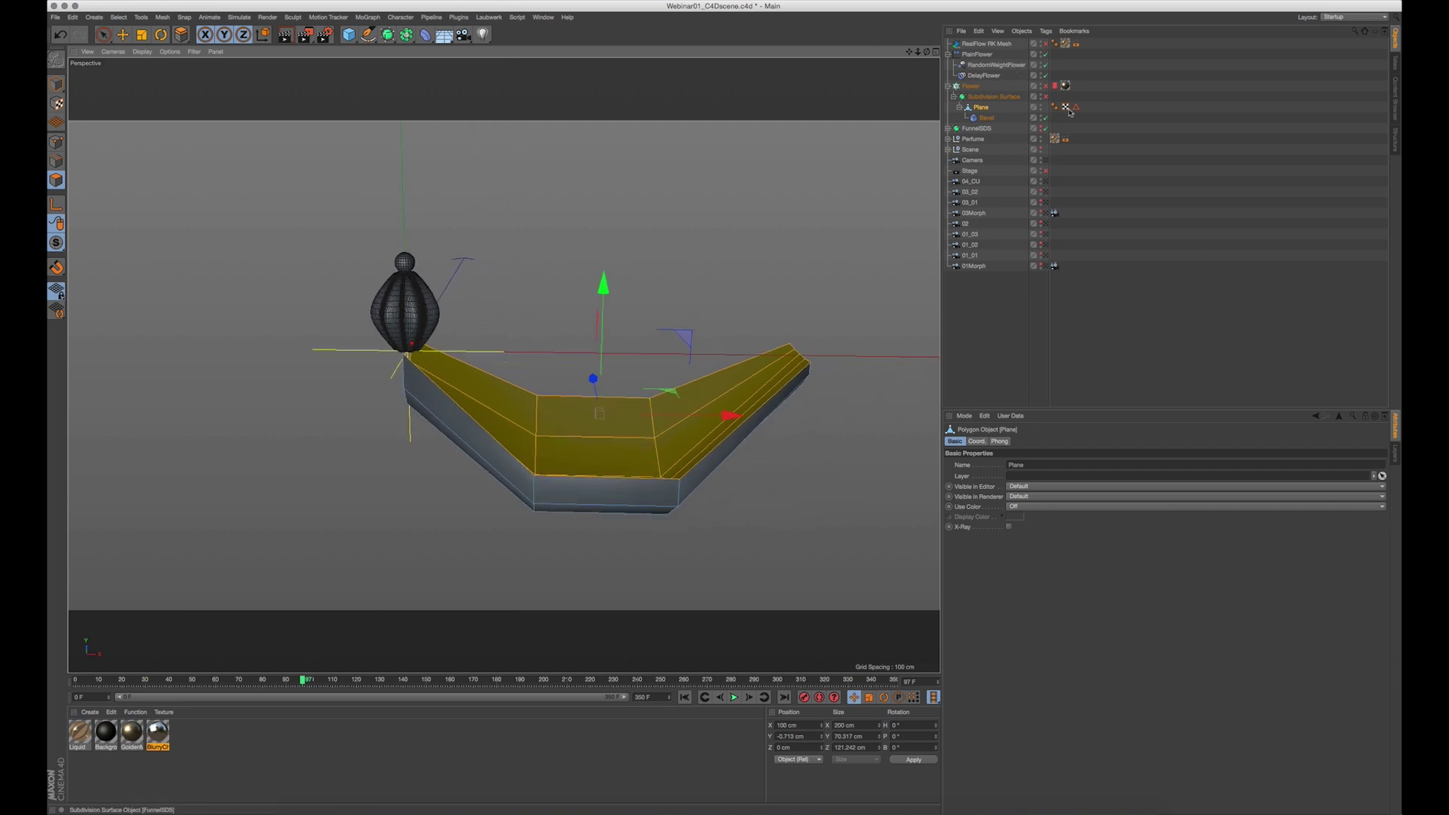
Re-enable the petal's Subdivision Surface, switch to Model mode, and turn the Flower cloner back on
left_click(1013, 96)
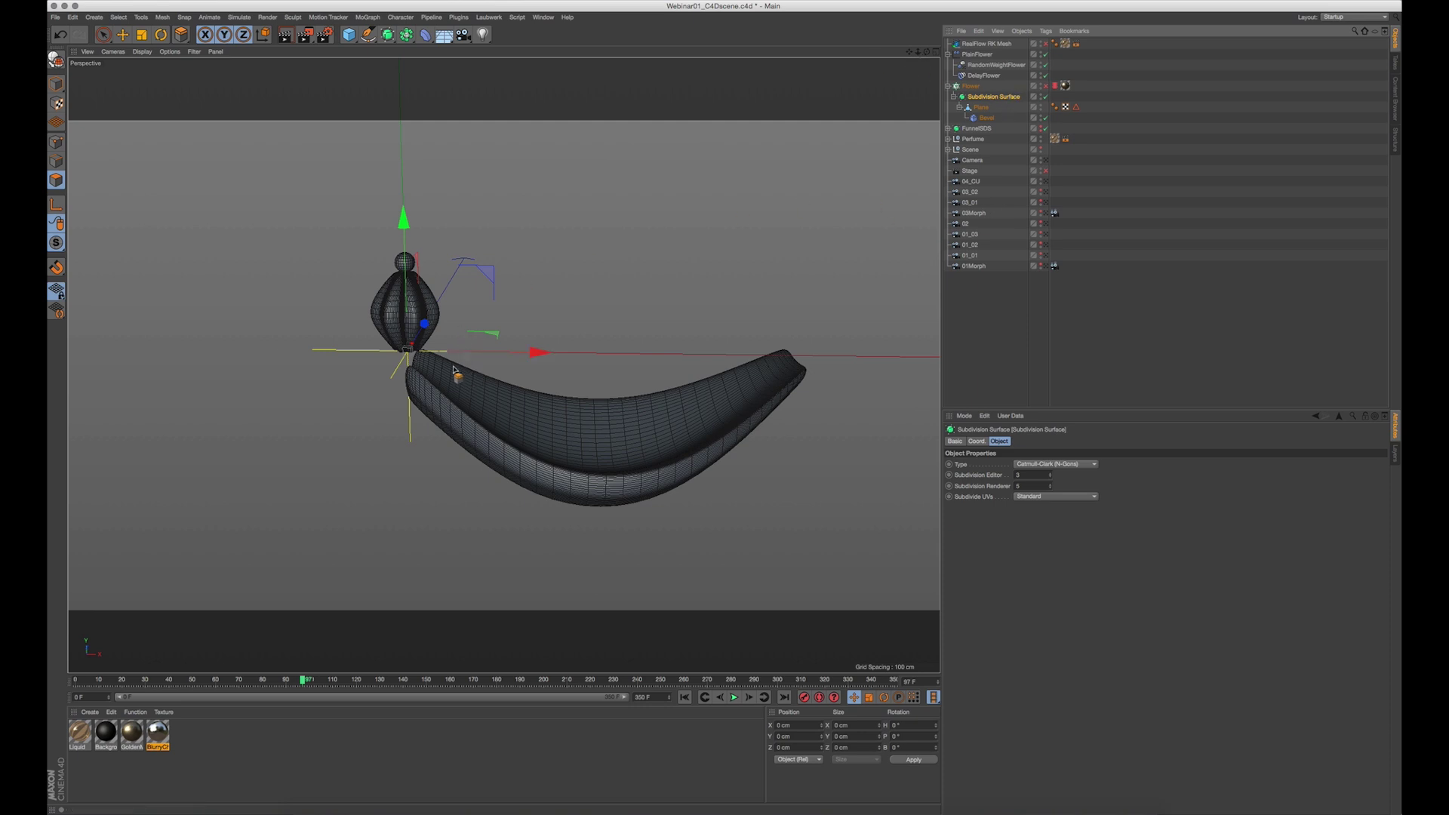
left_click(56, 83)
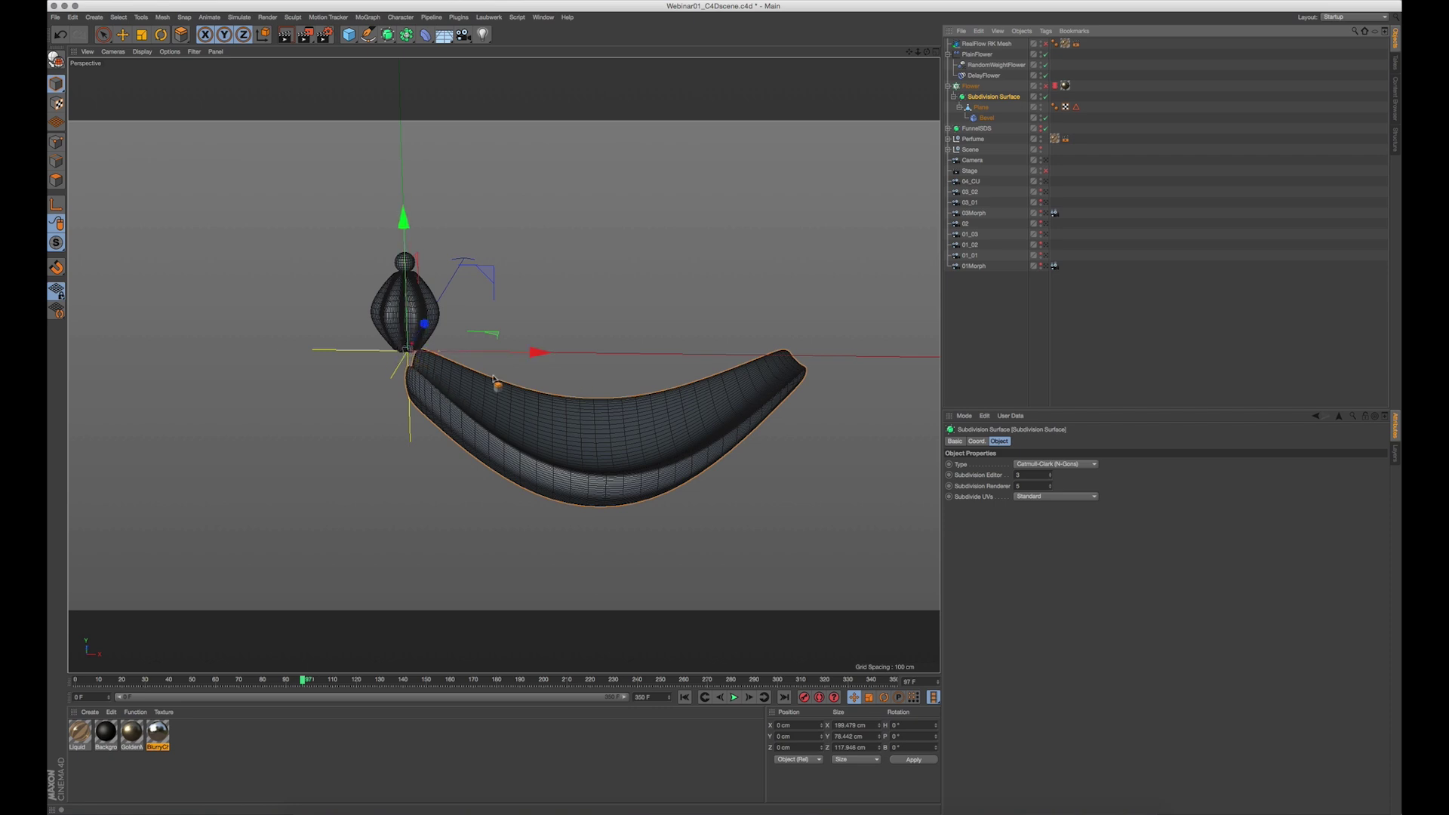
left_click(972, 88)
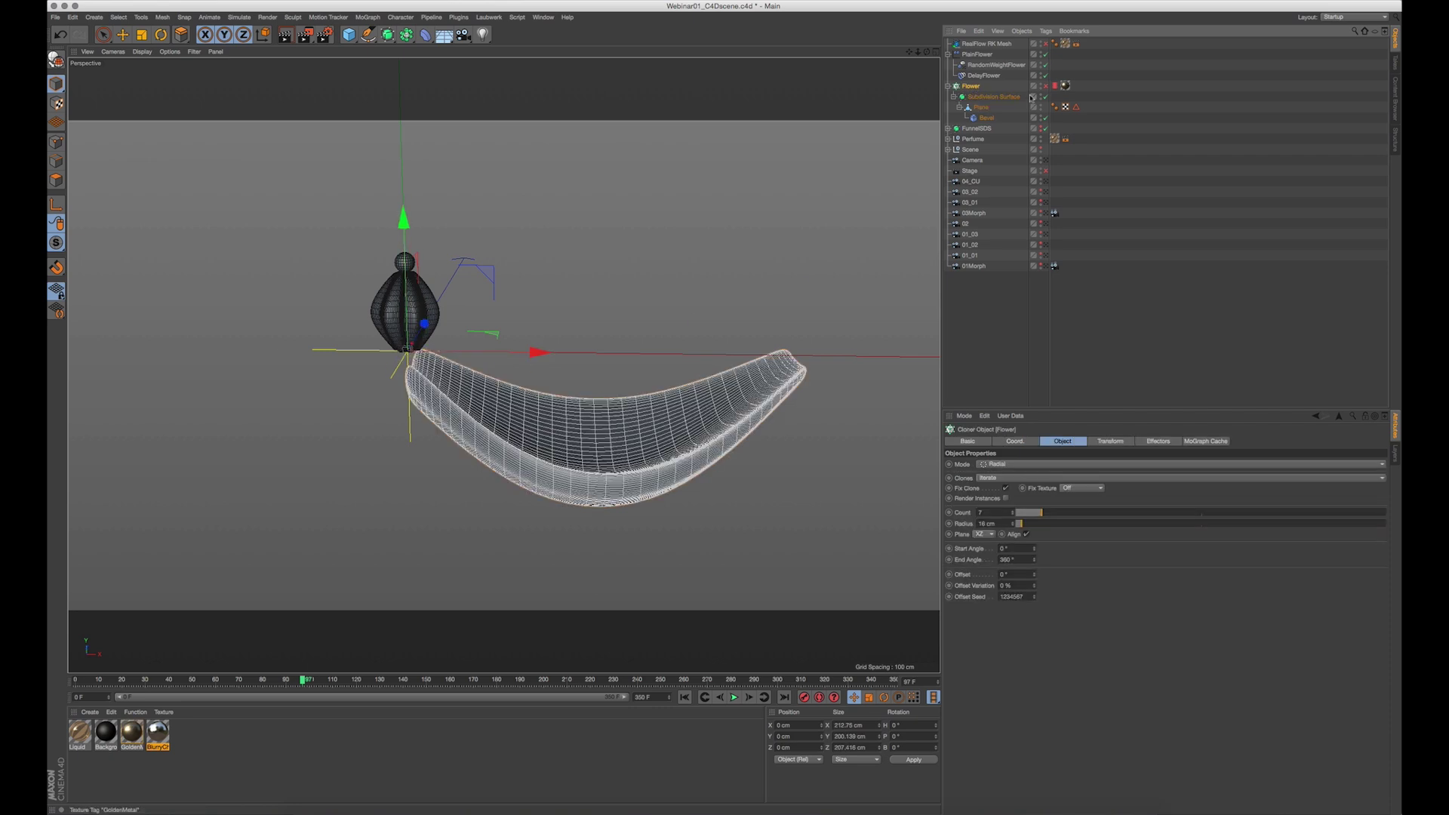
left_click(1046, 87)
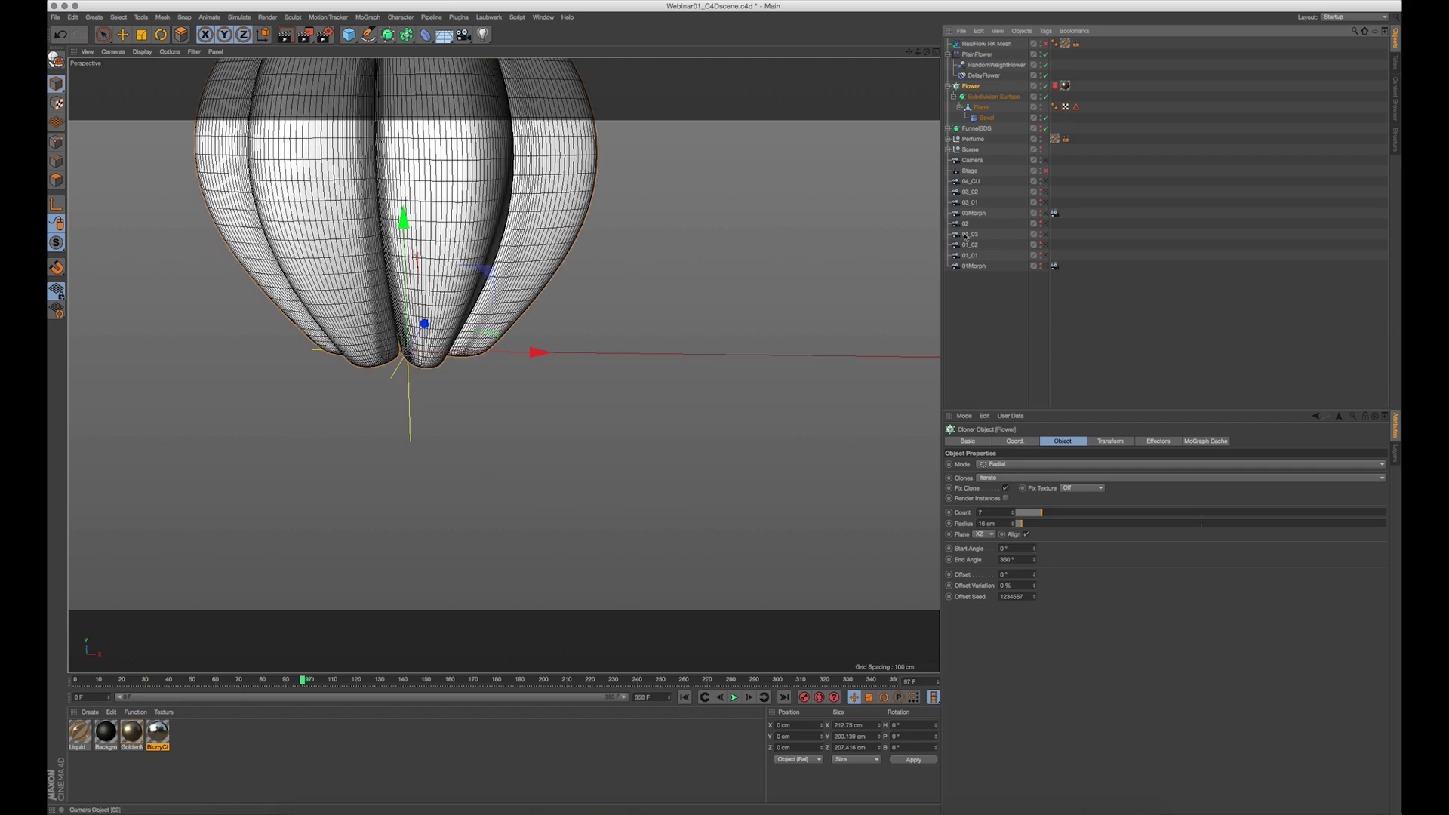
Frame the whole closed flower from slightly above and scrub the animation to frame 118
key("o")
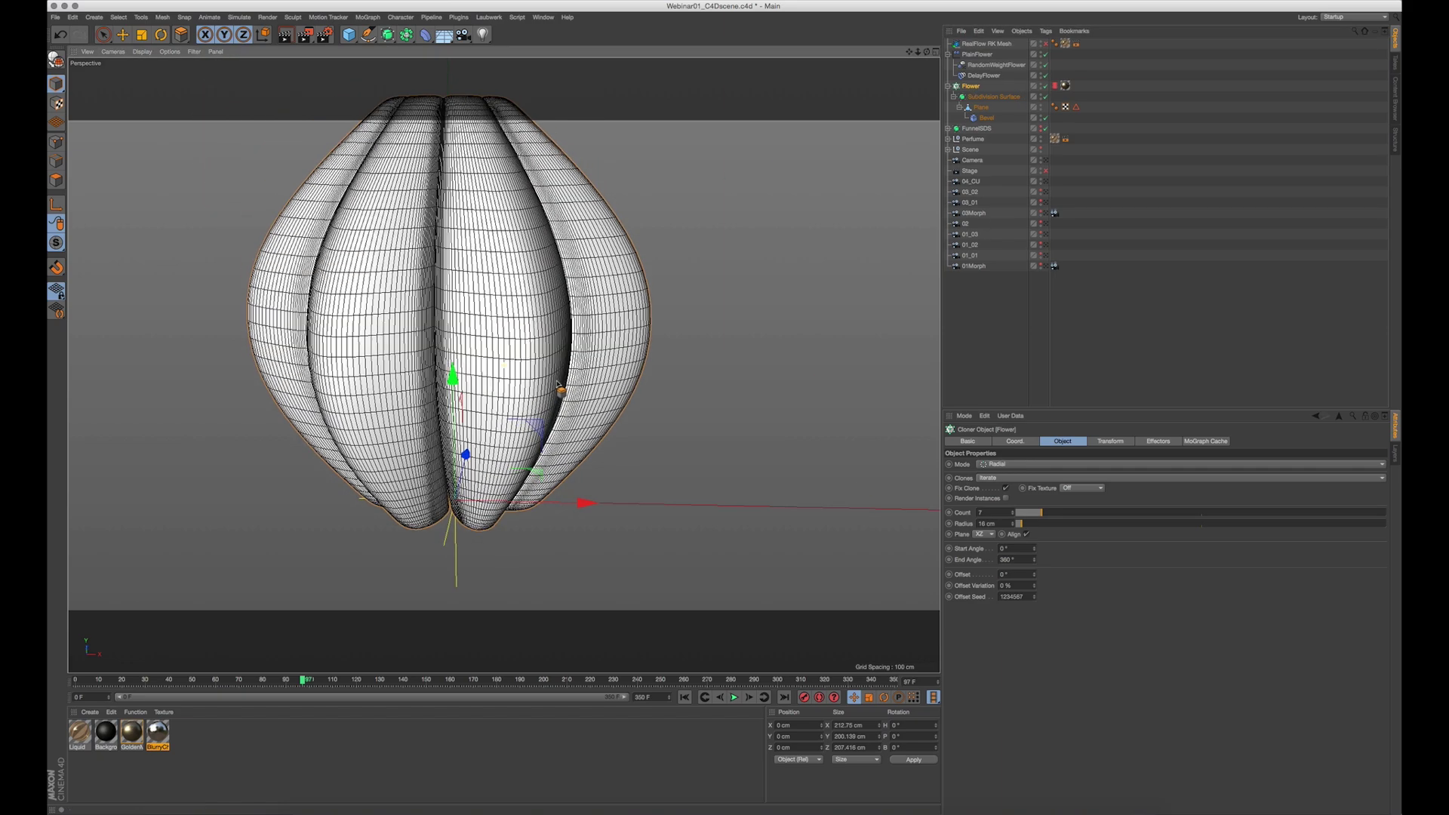
left_click_drag(556, 326, 564, 317, "alt")
middle_click_drag(563, 253, 594, 335, "alt")
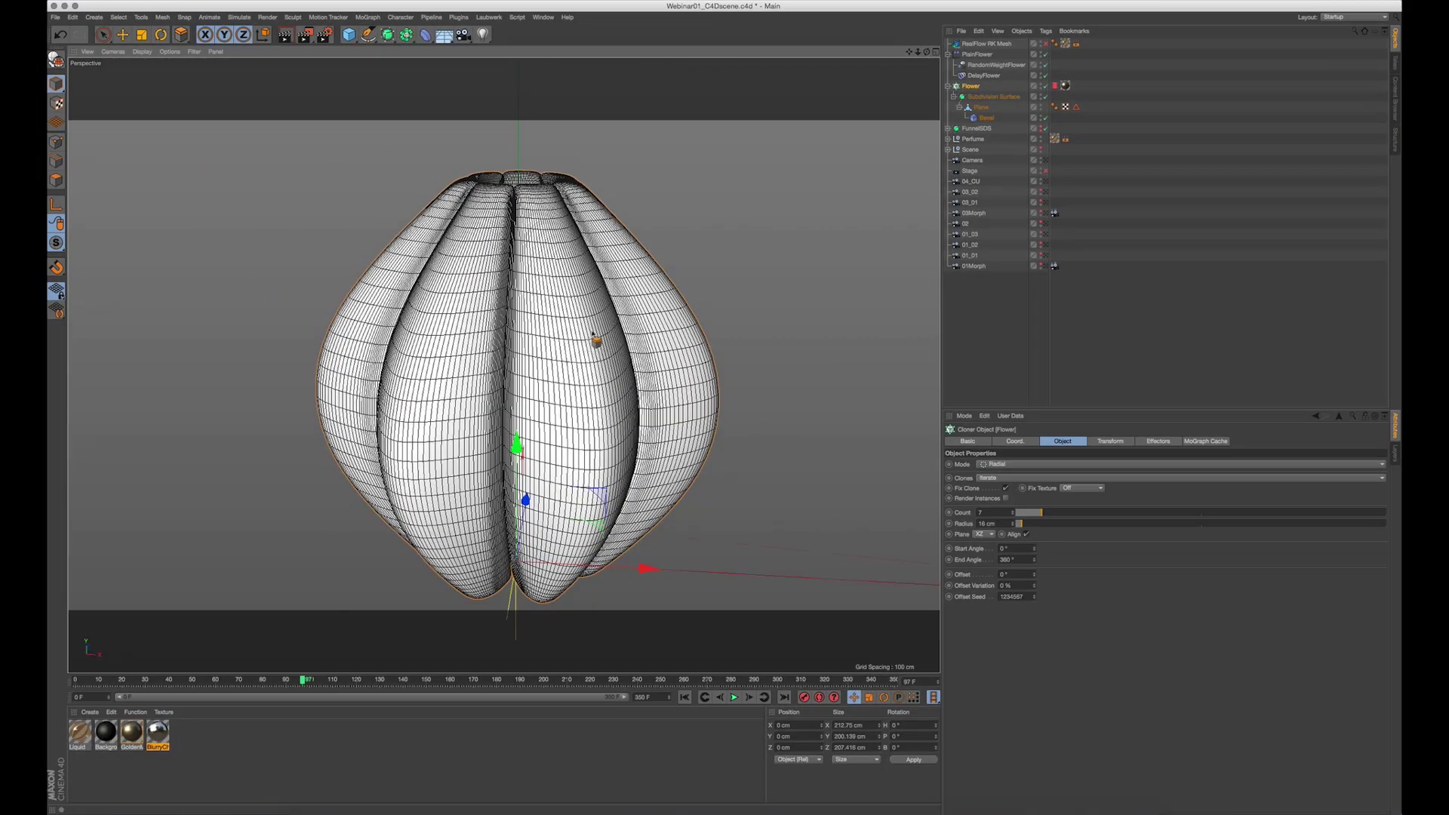
mouse_move(592, 333)
left_mouse_down("alt")
mouse_move(602, 308)
mouse_move(601, 332)
left_mouse_up("alt")
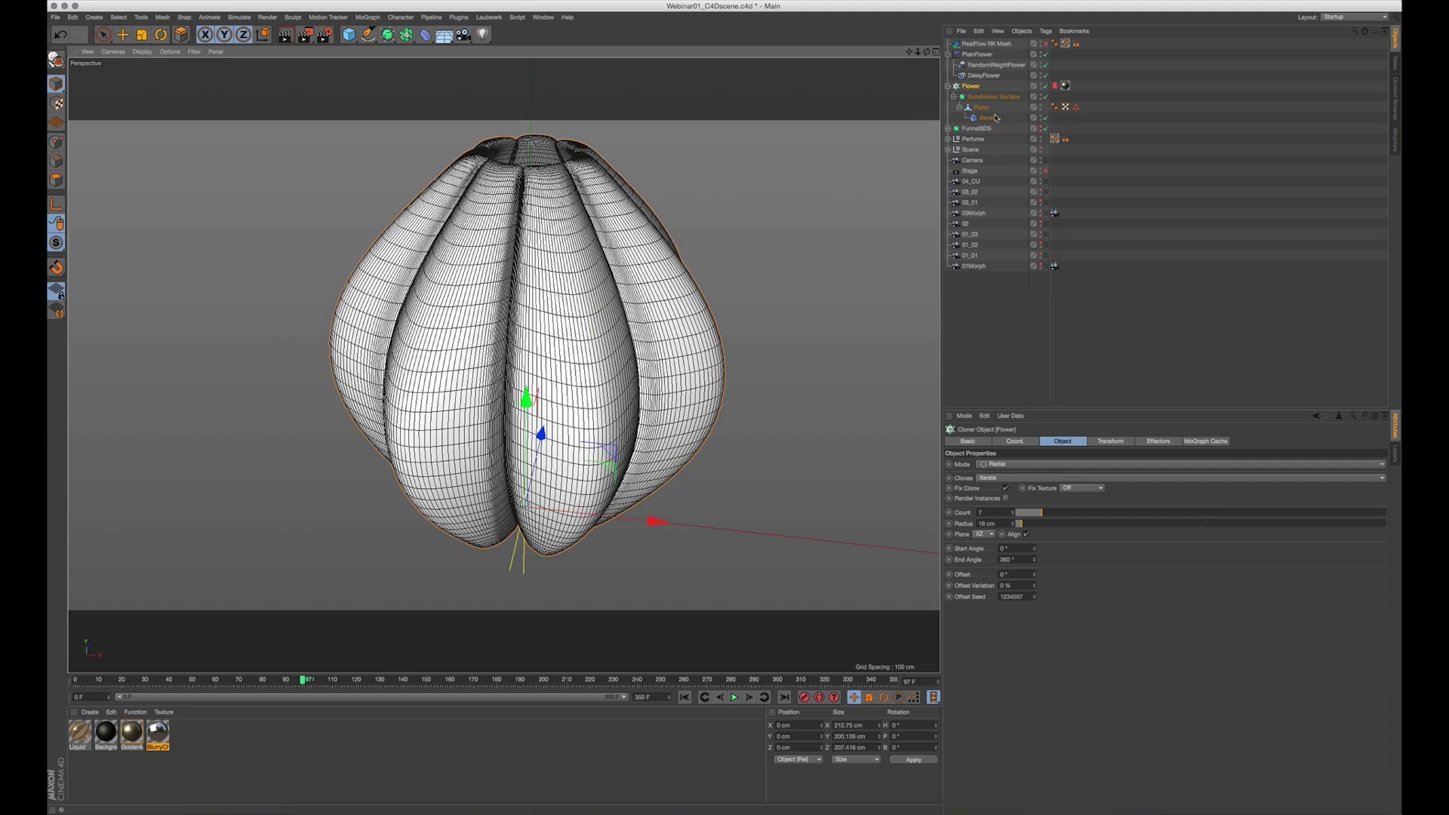
left_click_drag(979, 97, 92, 659)
left_click_drag(287, 686, 355, 684)
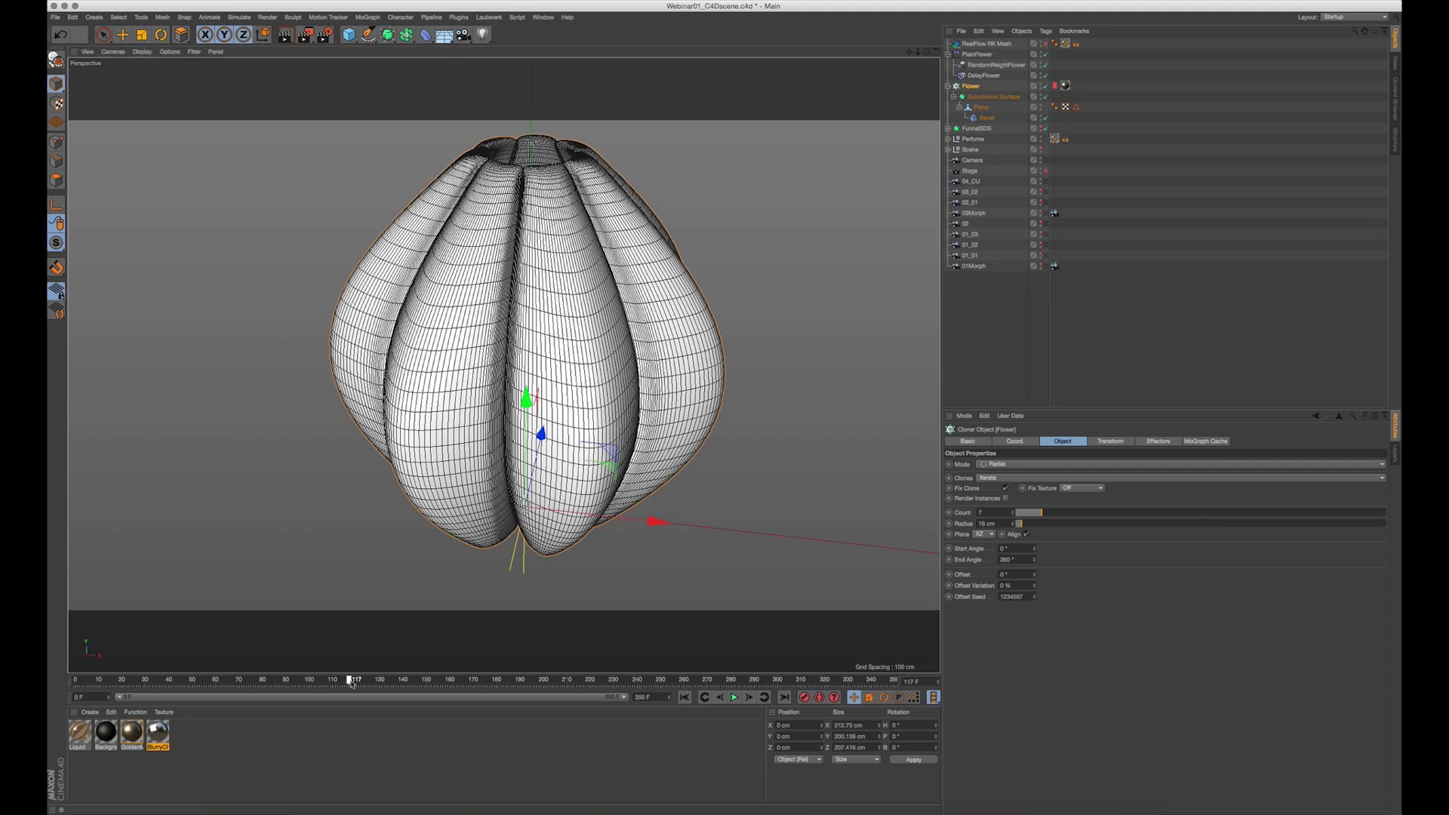
Review the Flower cloner's radial object settings, including Count, and scrub the animation to frame 205
left_click(976, 87)
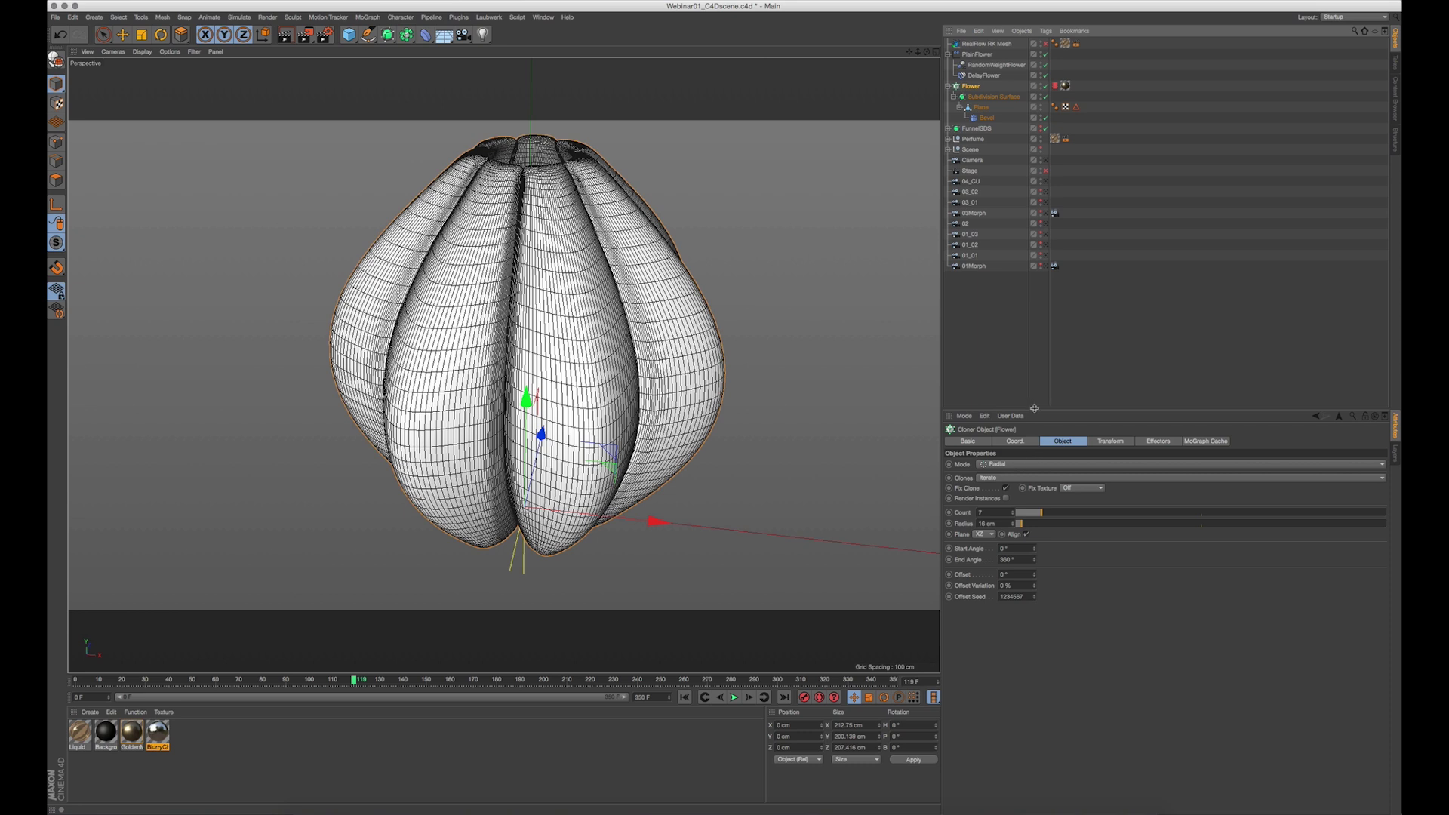
left_click_drag(1034, 408, 1038, 321)
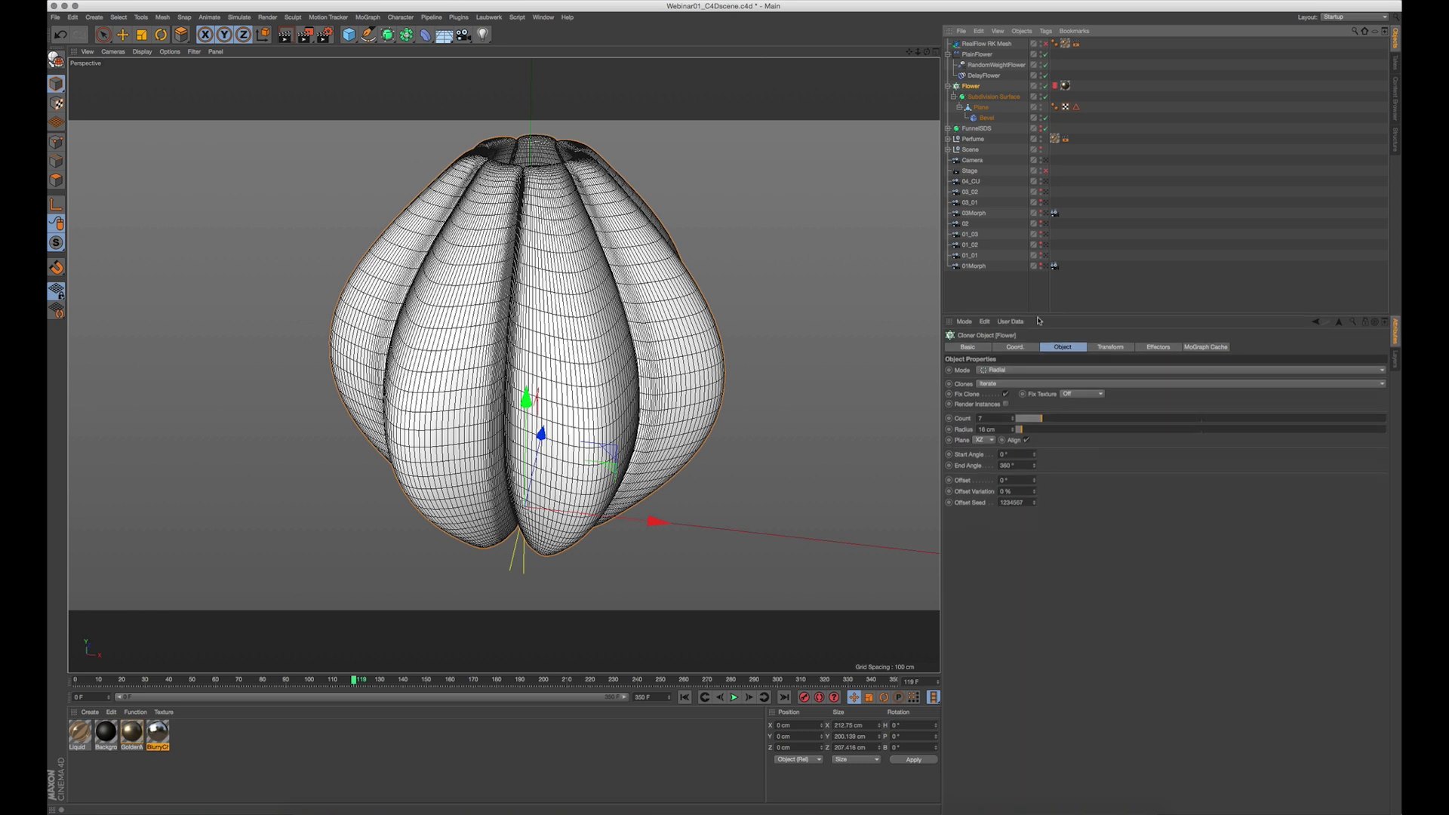
left_click(981, 418)
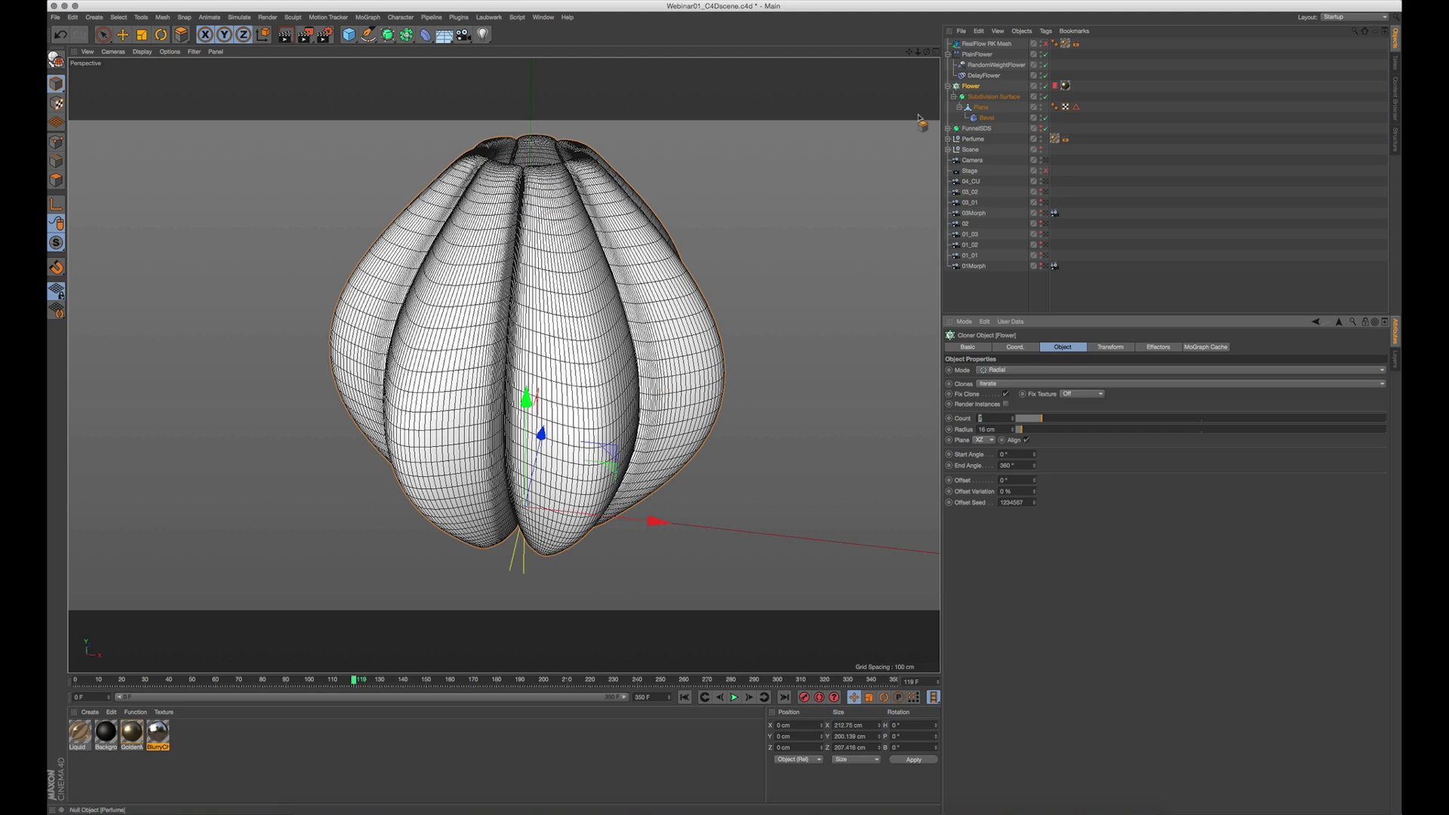
left_click_drag(277, 674, 557, 696)
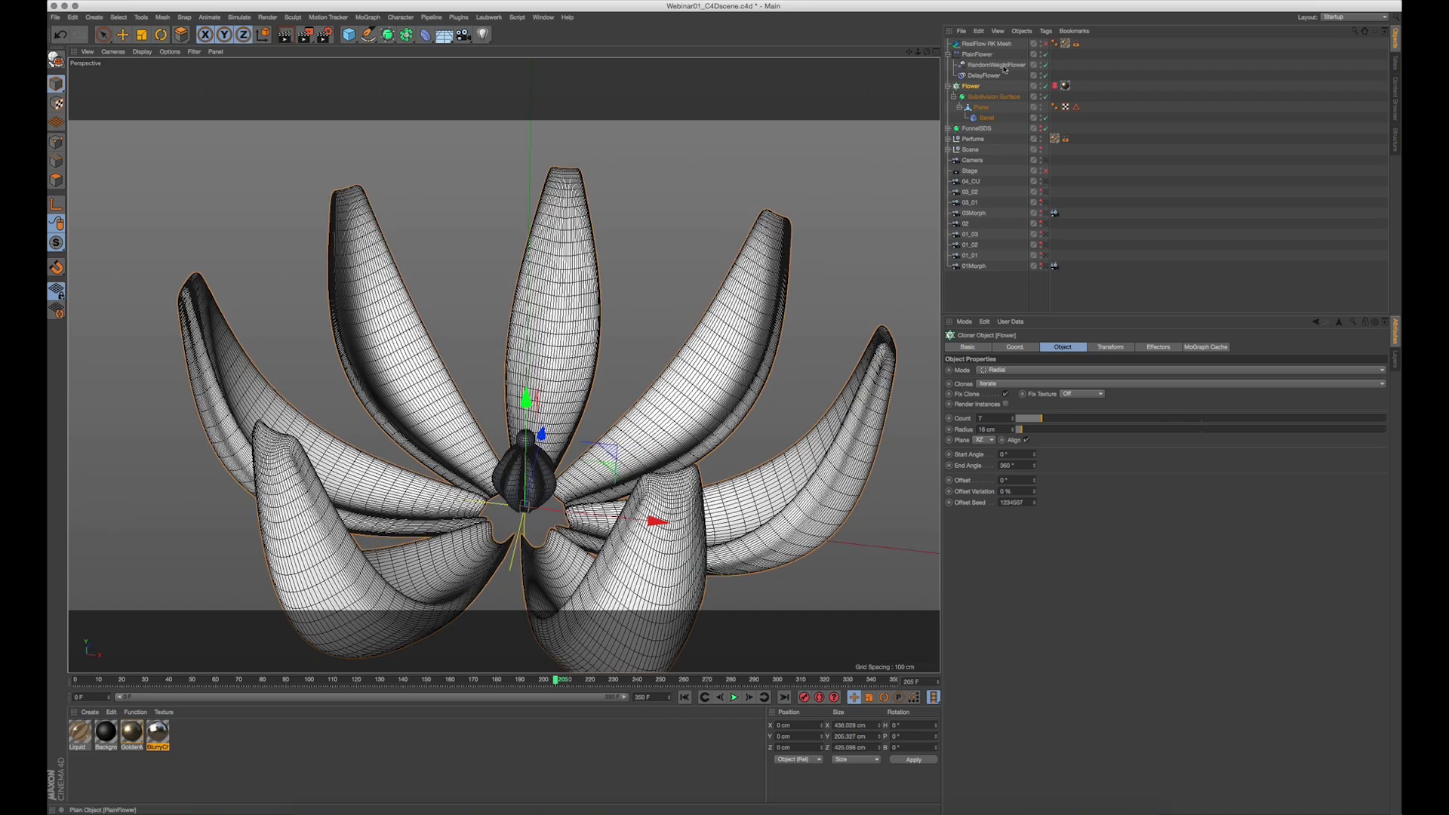
Enable the RandomWeightFlower and DelayFlower effectors in the Flower cloner's effectors list
left_click(1162, 347)
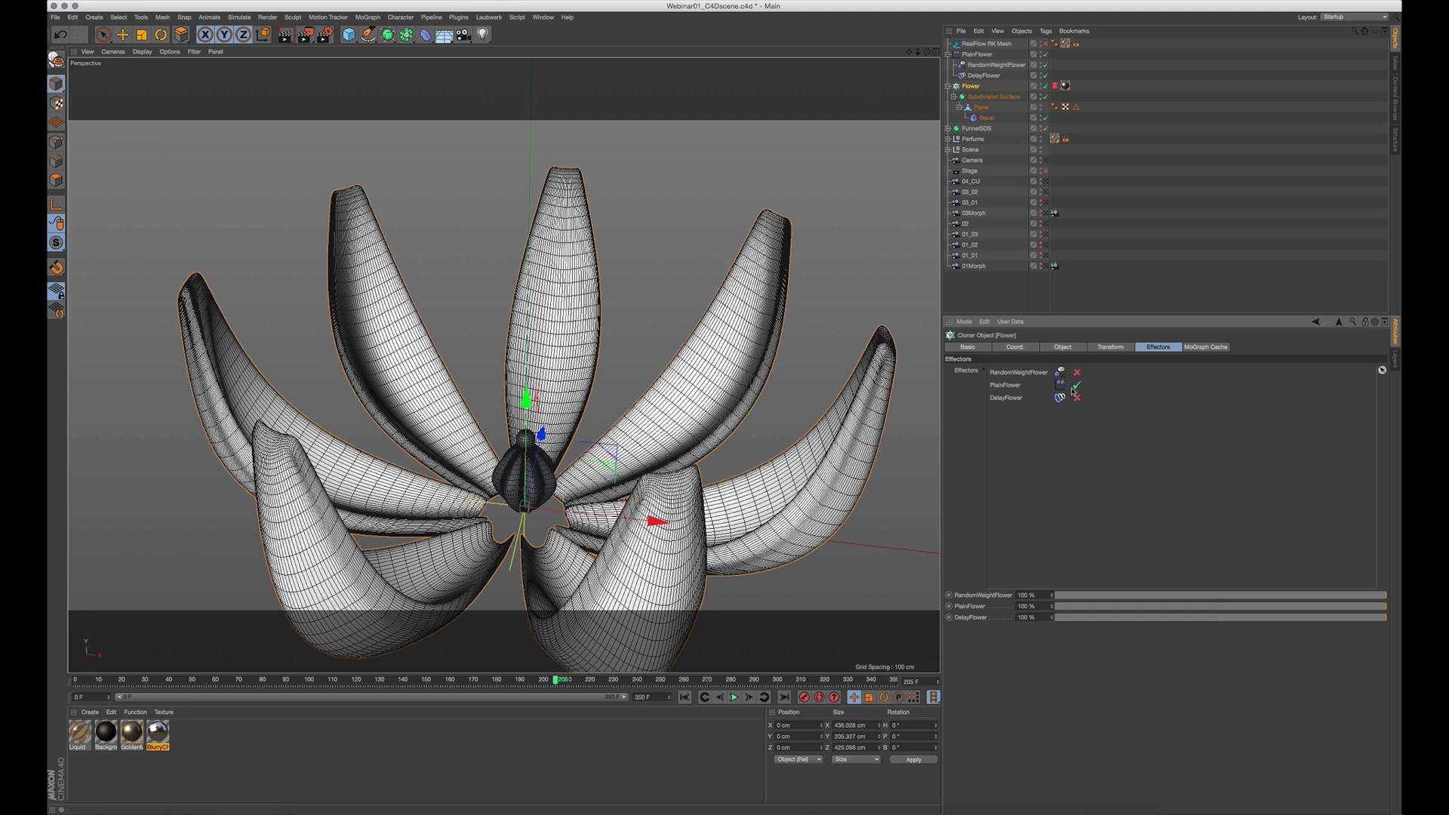
left_click(1077, 373)
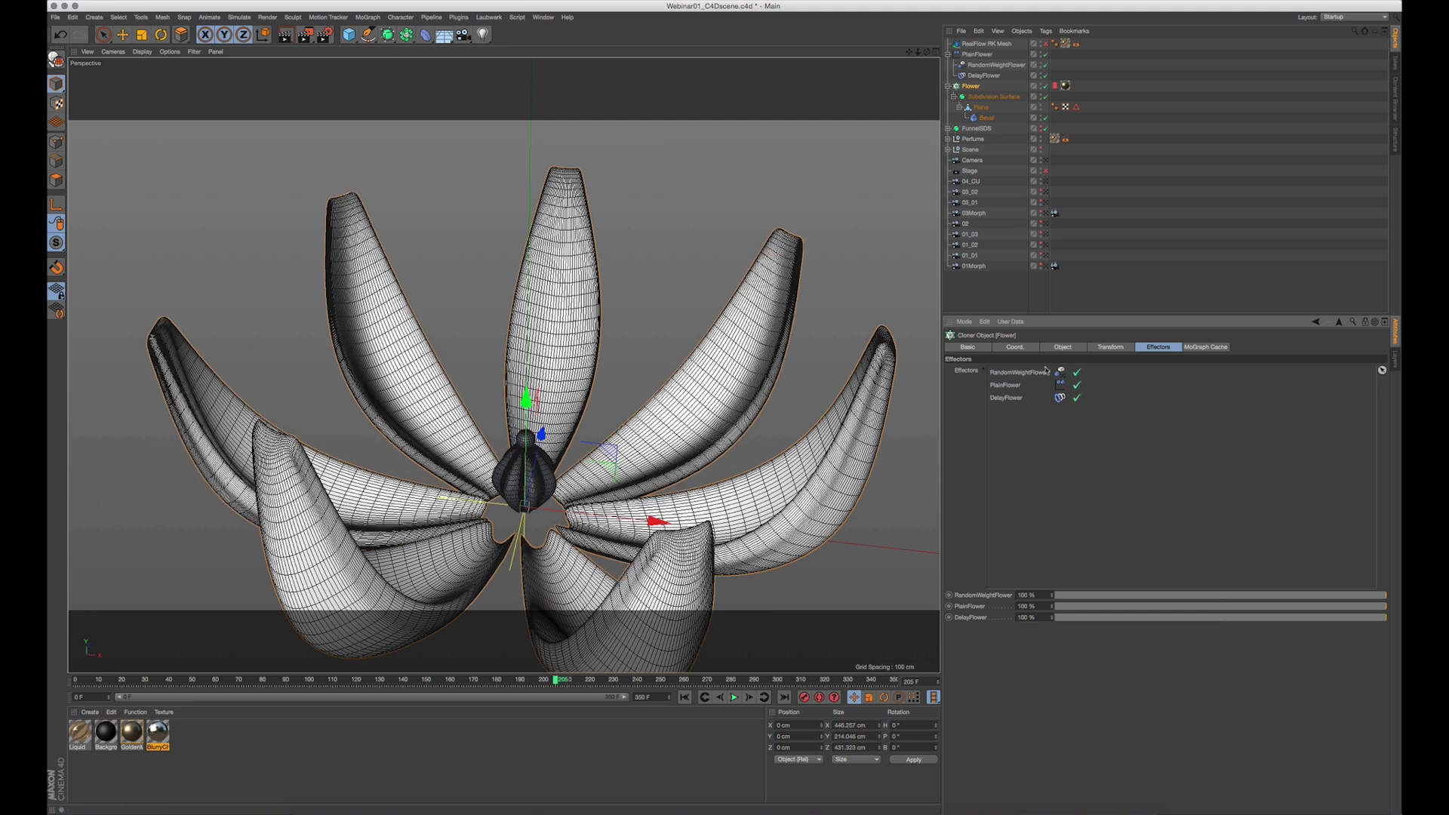
Try a different bank rotation on the PlainFlower effector and undo the change
left_click(978, 56)
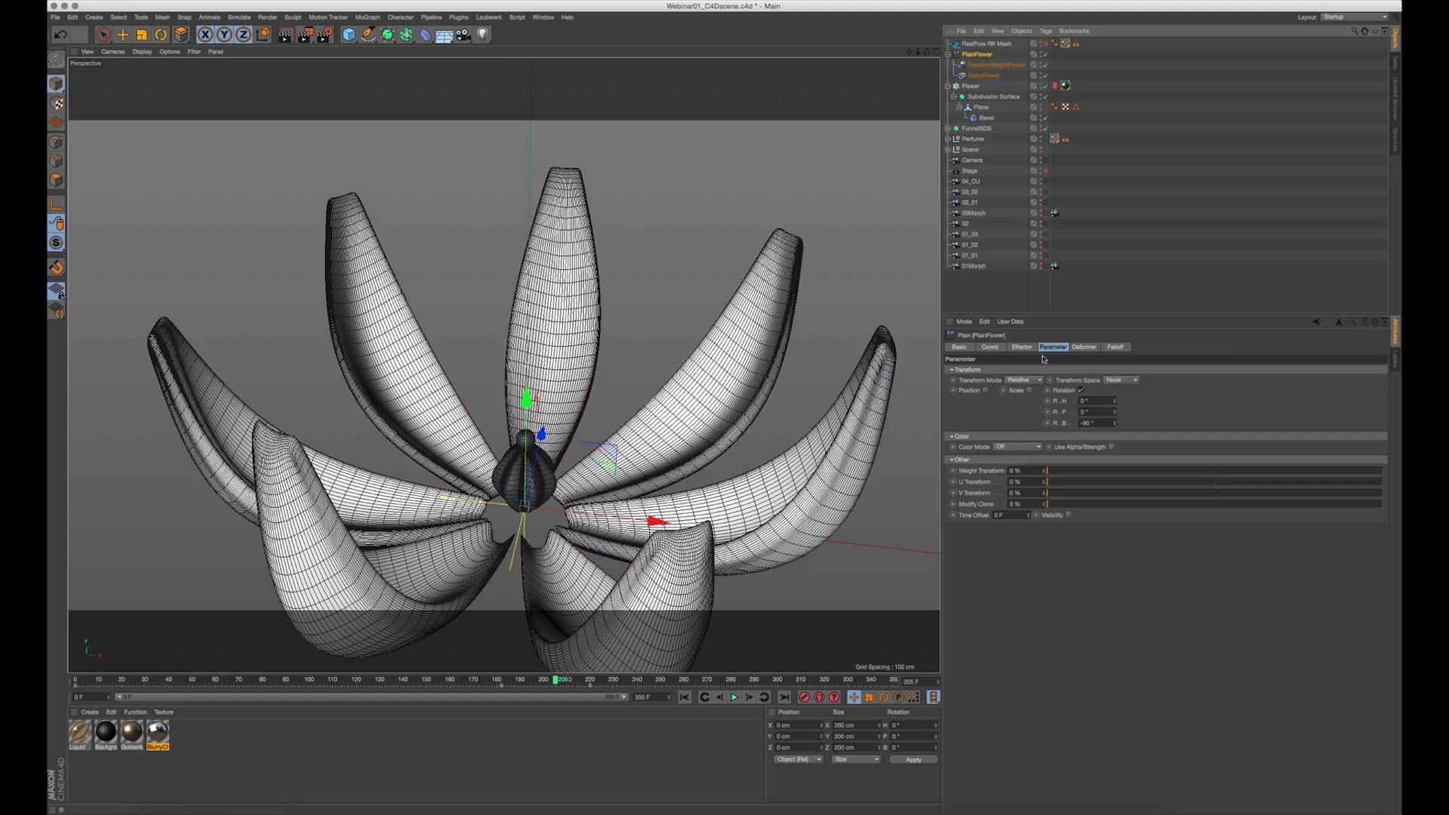
mouse_move(1116, 423)
left_mouse_down()
mouse_move(1110, 453)
mouse_move(1107, 428)
left_mouse_up()
key("ctrl+z")
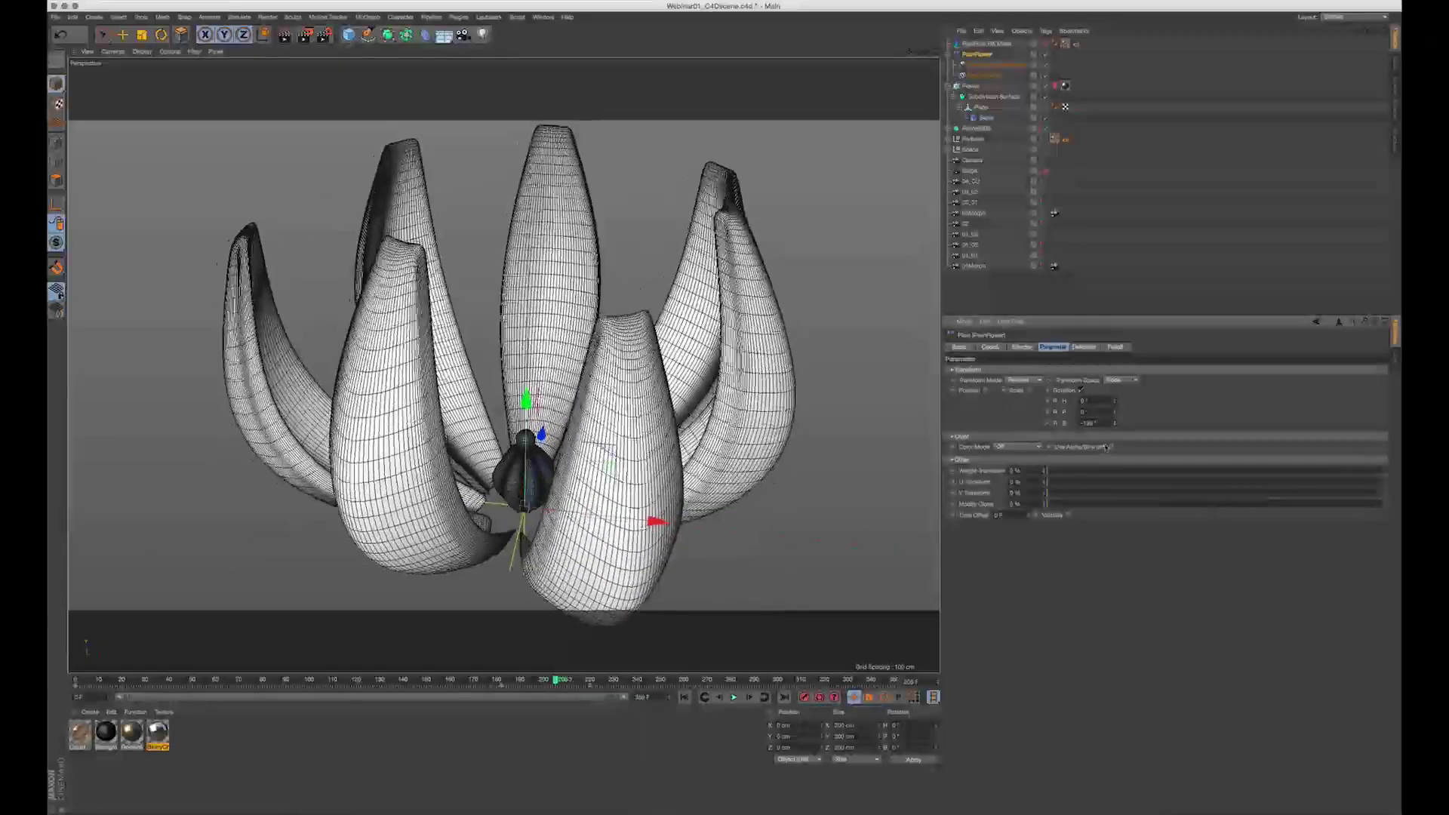
Inspect the parameters of the RandomWeightFlower and DelayFlower effectors, and reselect the PlainFlower effector
left_click(1000, 66)
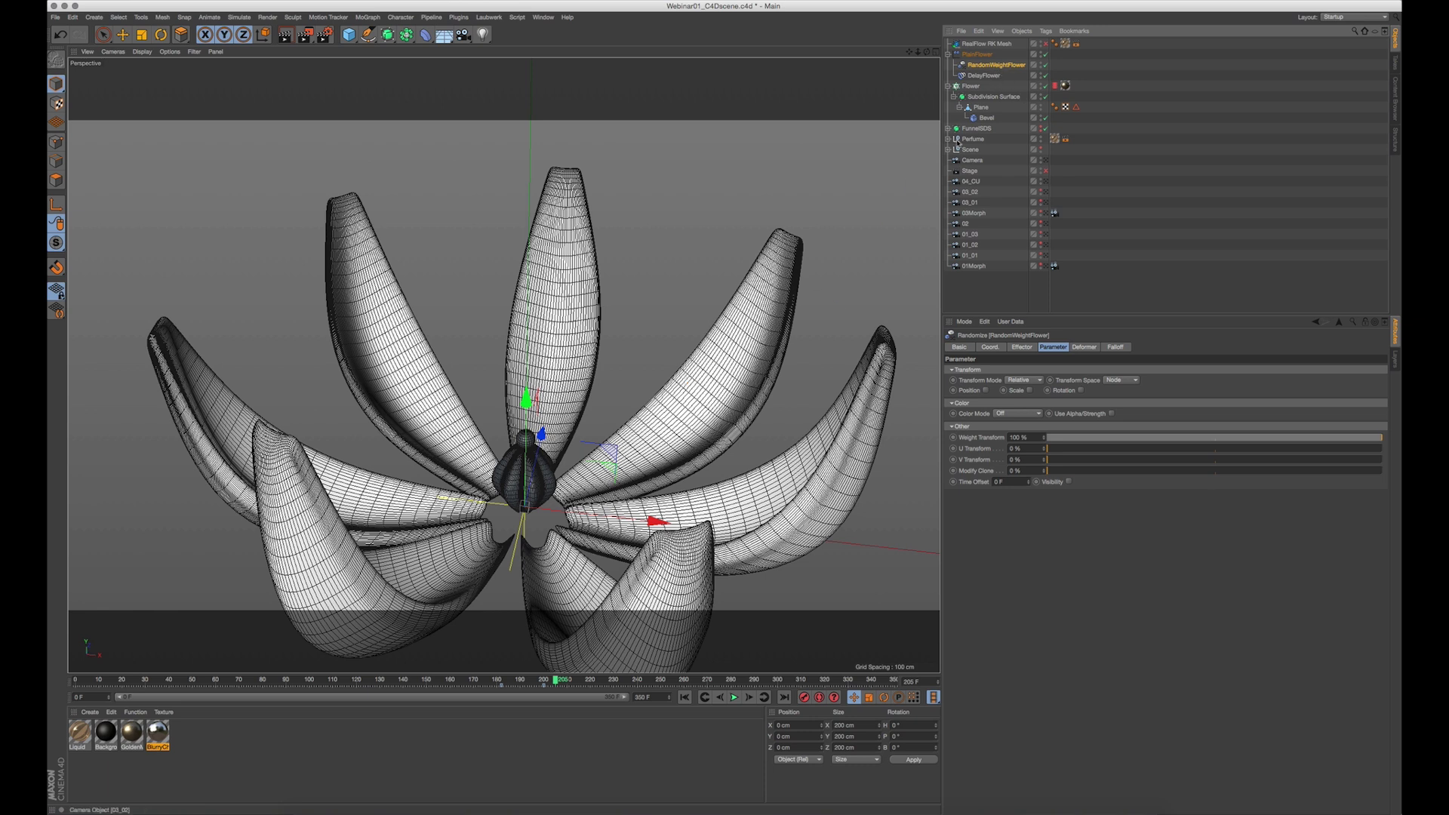
left_click(985, 76)
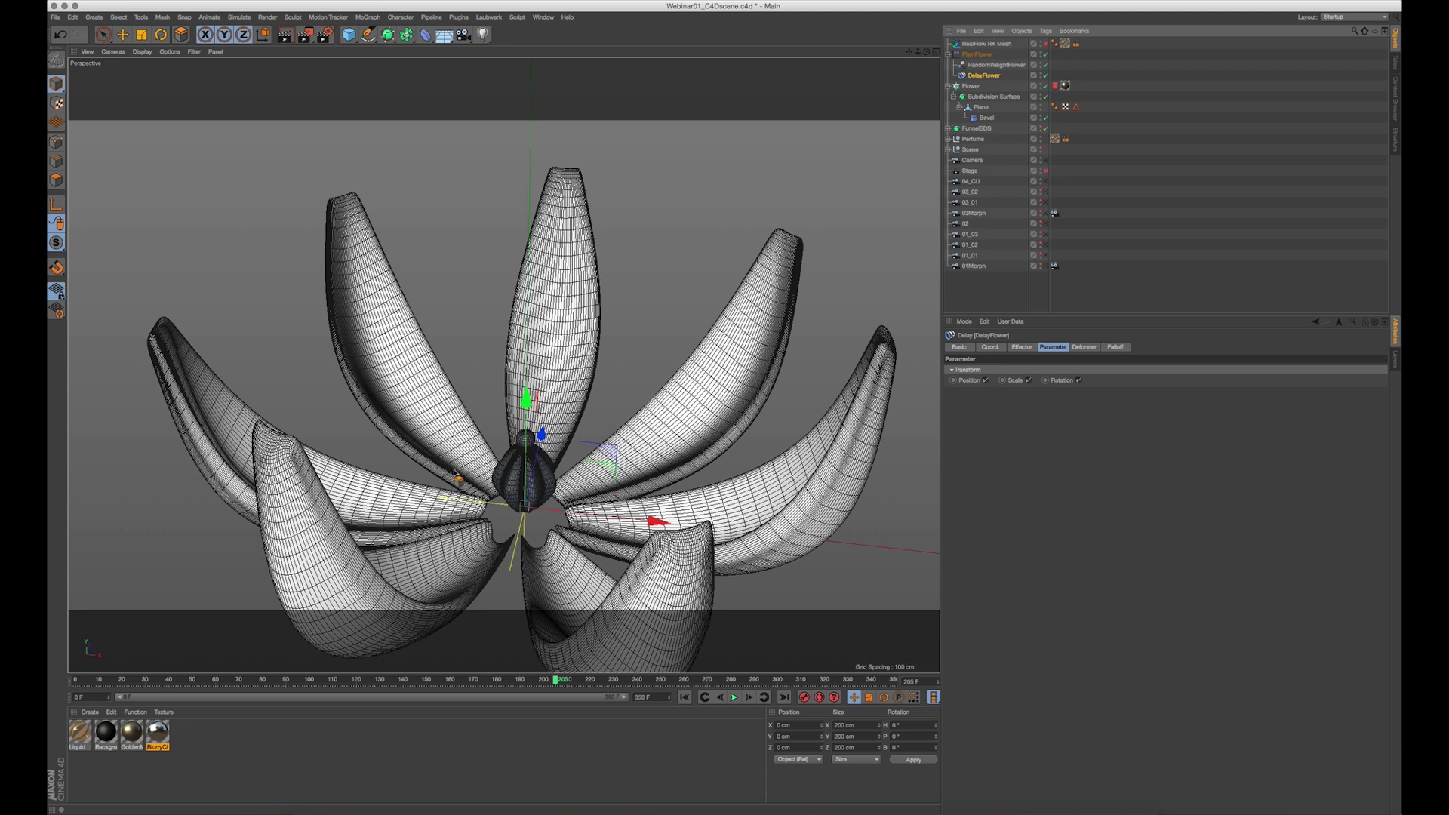
left_click(975, 54)
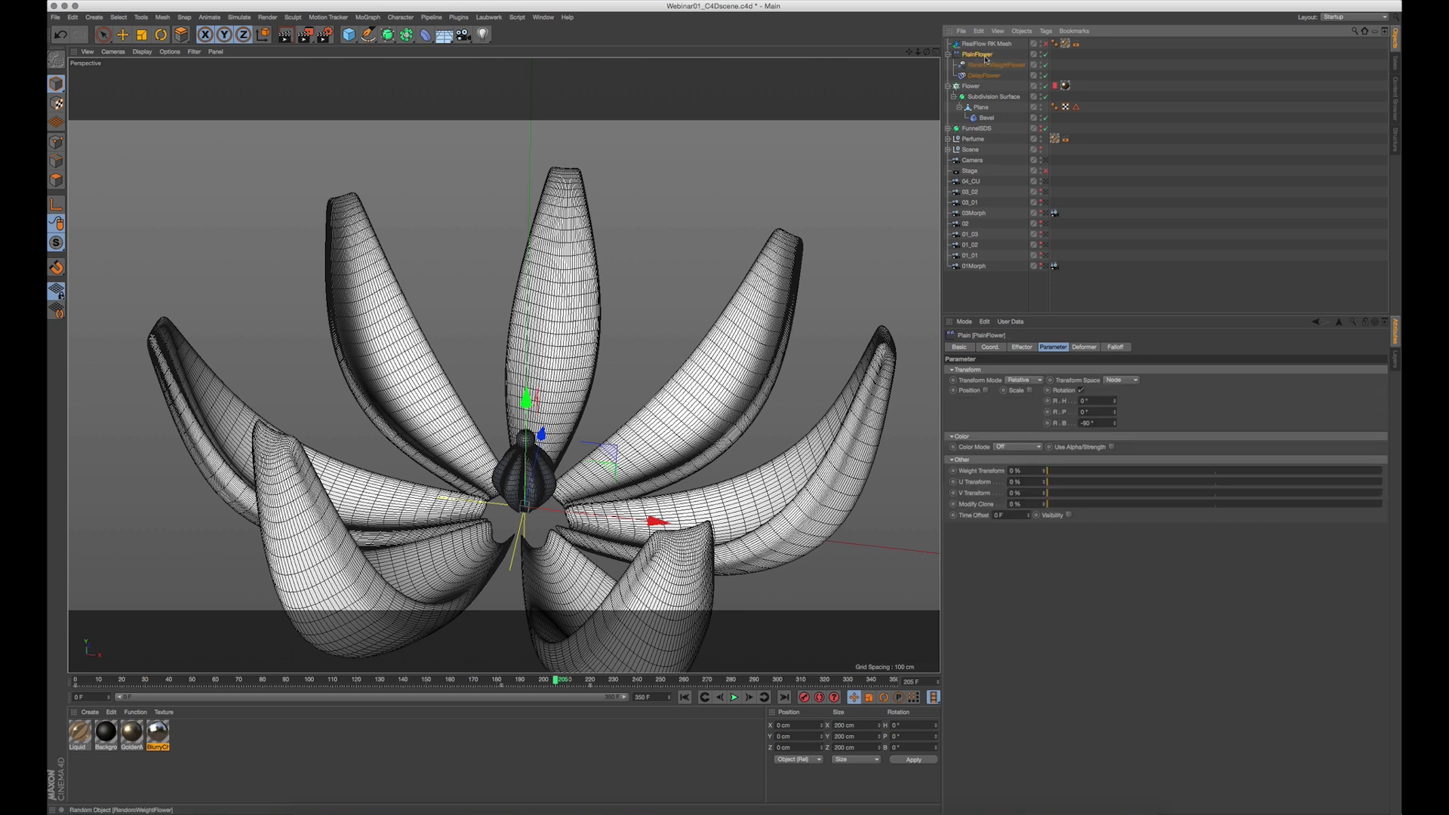
Collapse the PlainFlower and Flower hierarchies and scrub the animation to frame 221
left_click(948, 54)
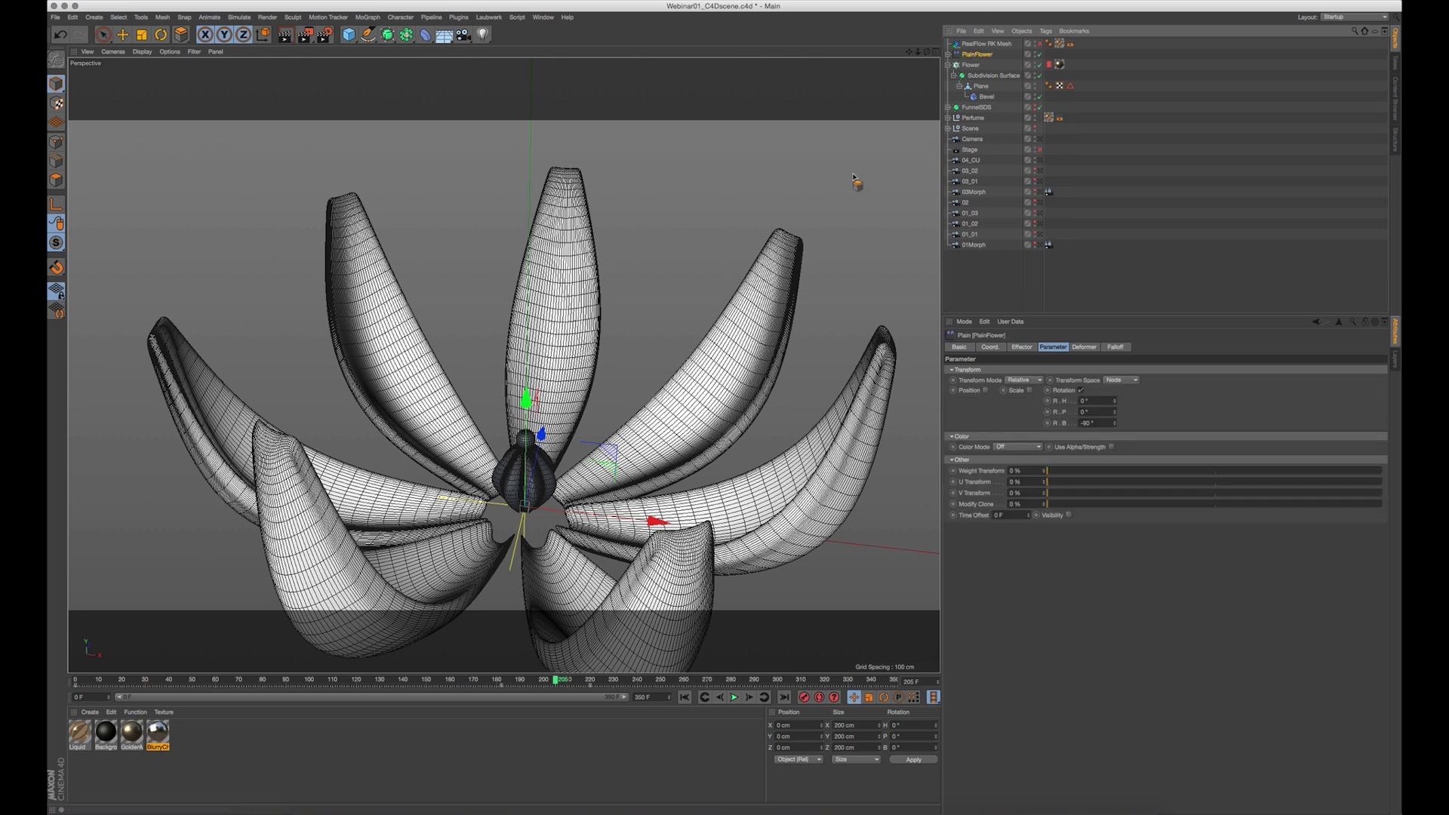
left_click(948, 65)
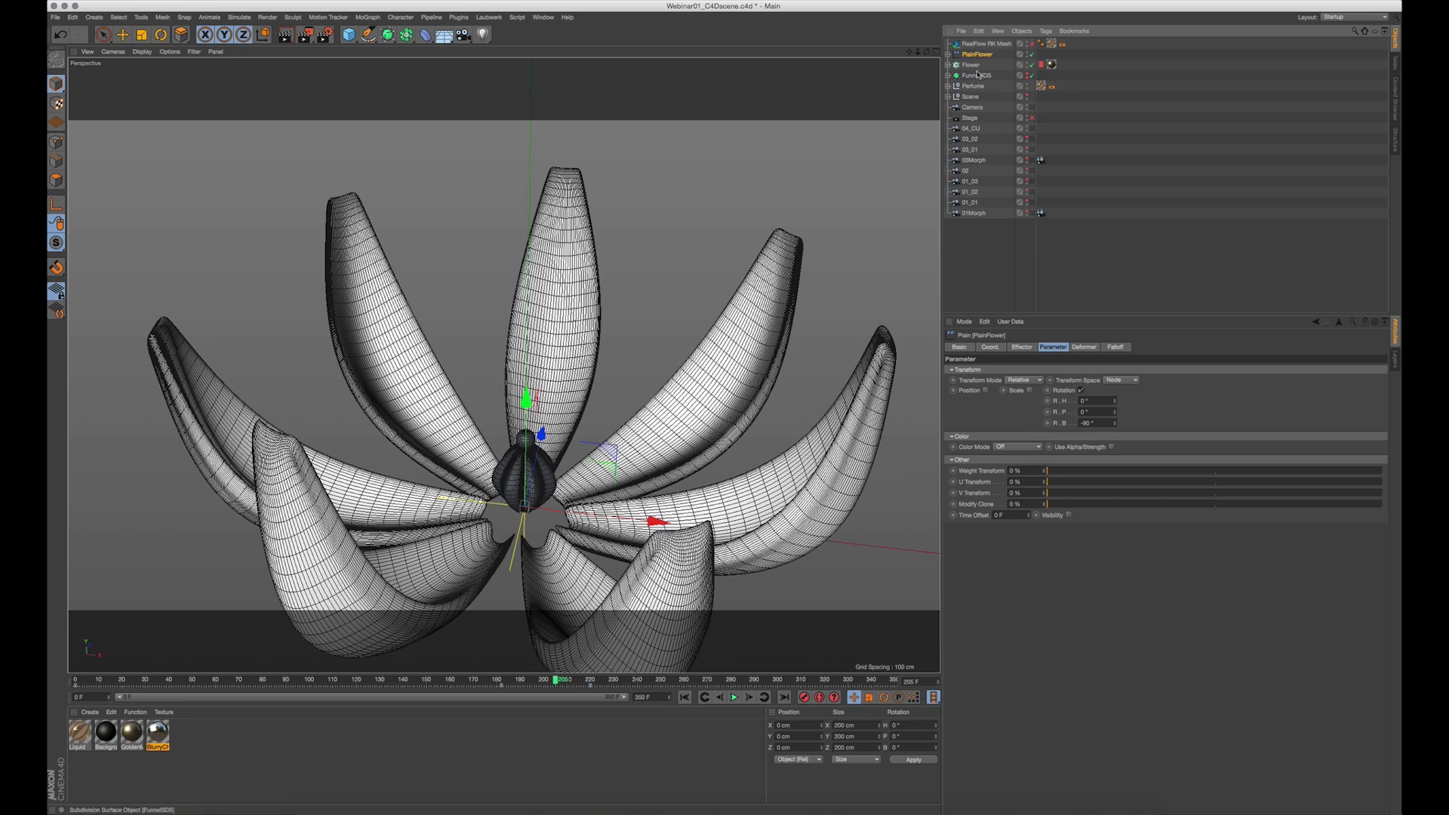
left_click_drag(148, 680, 592, 681)
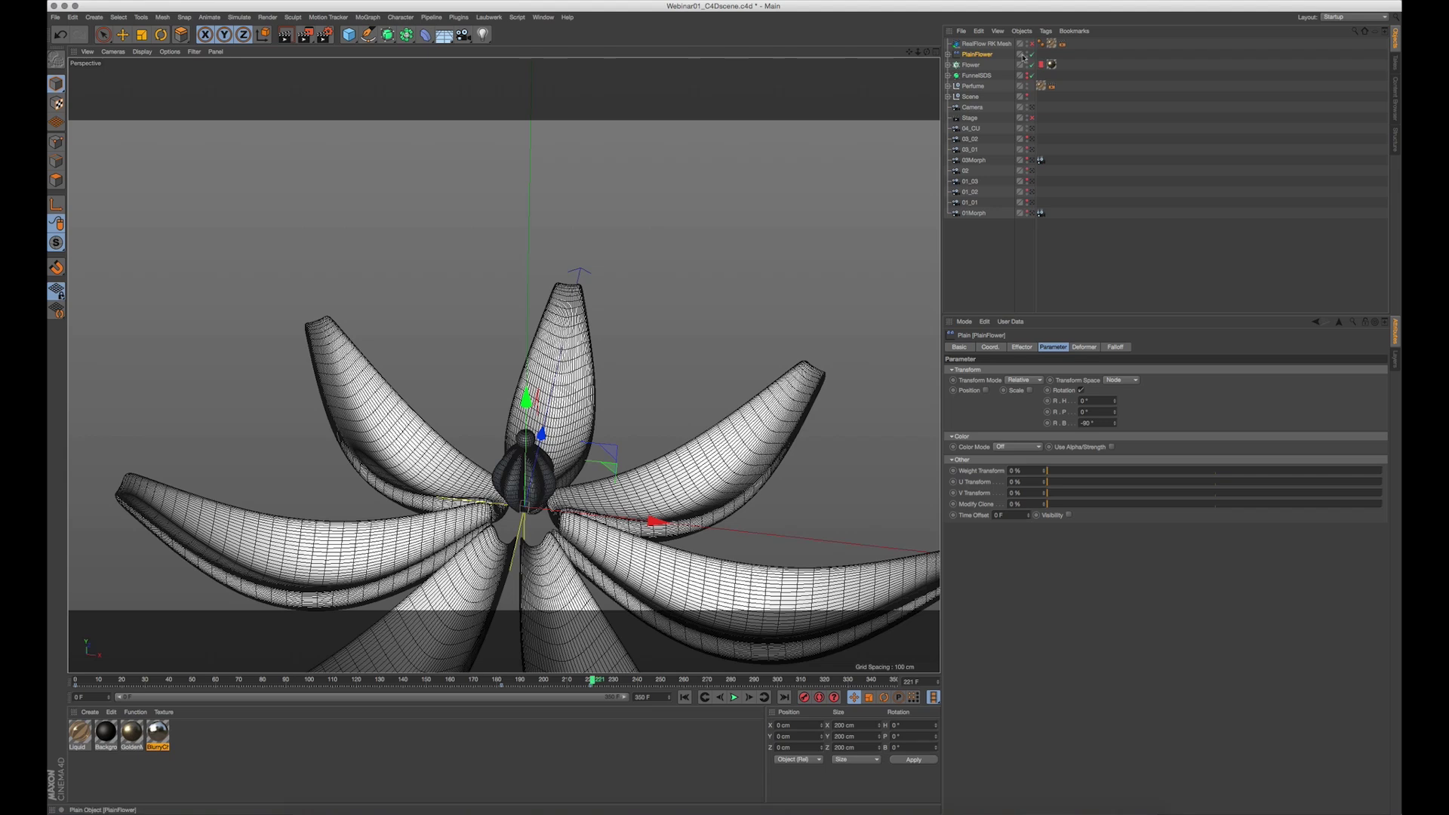
Inspect the child objects grouped under the Perfume null, leaving the group collapsed
left_click(975, 86)
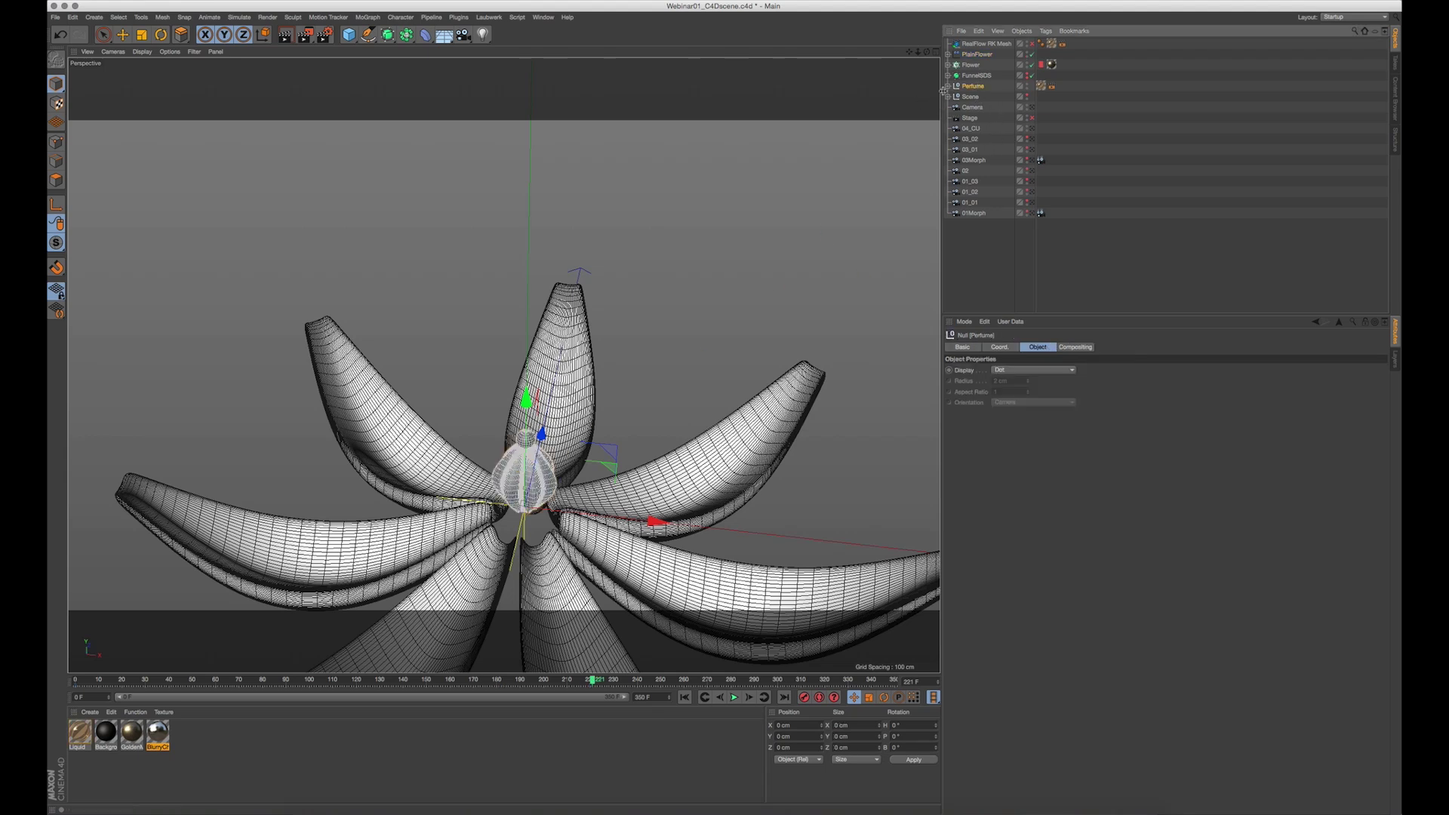
left_click(948, 86)
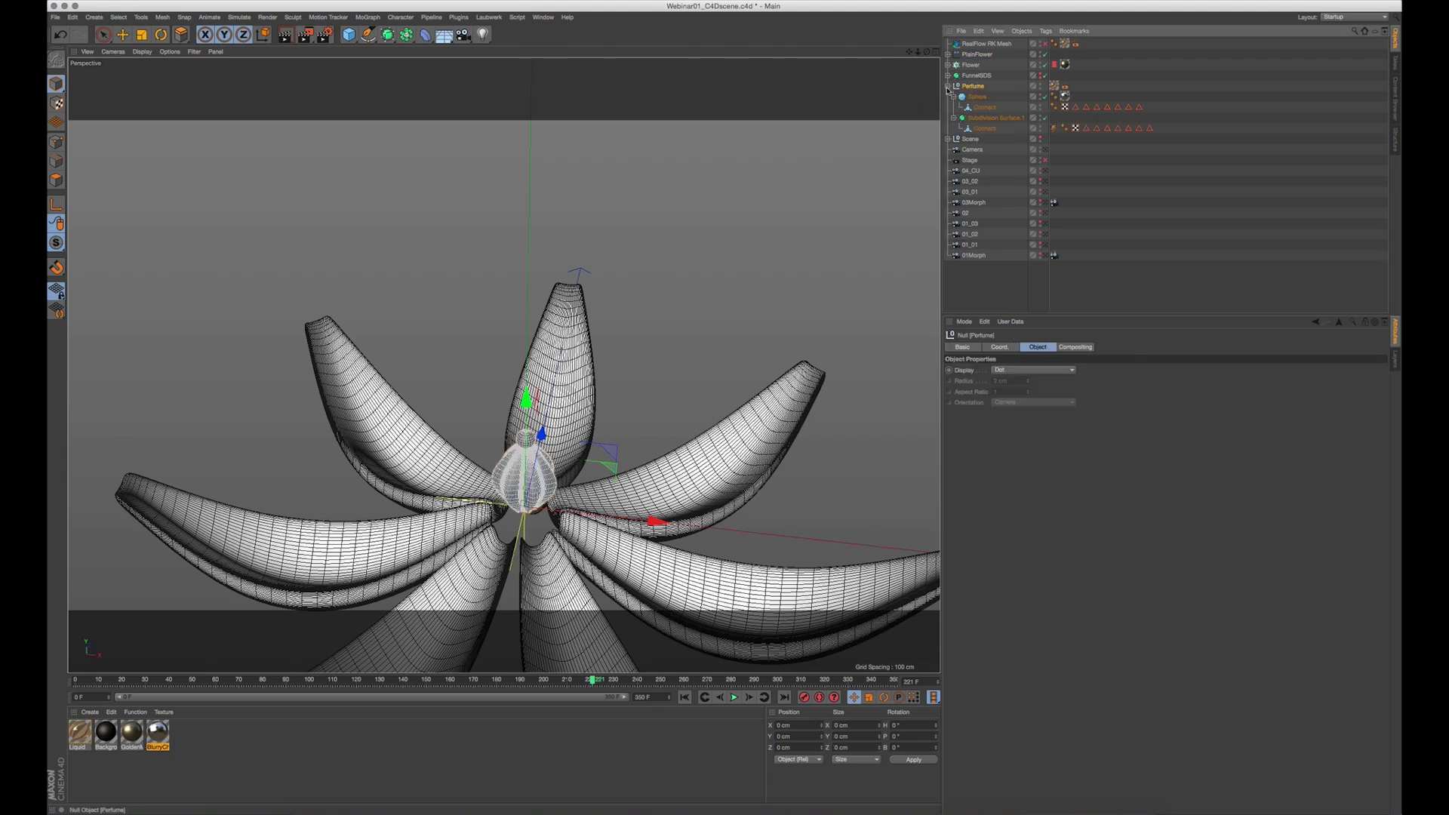
left_click(949, 86)
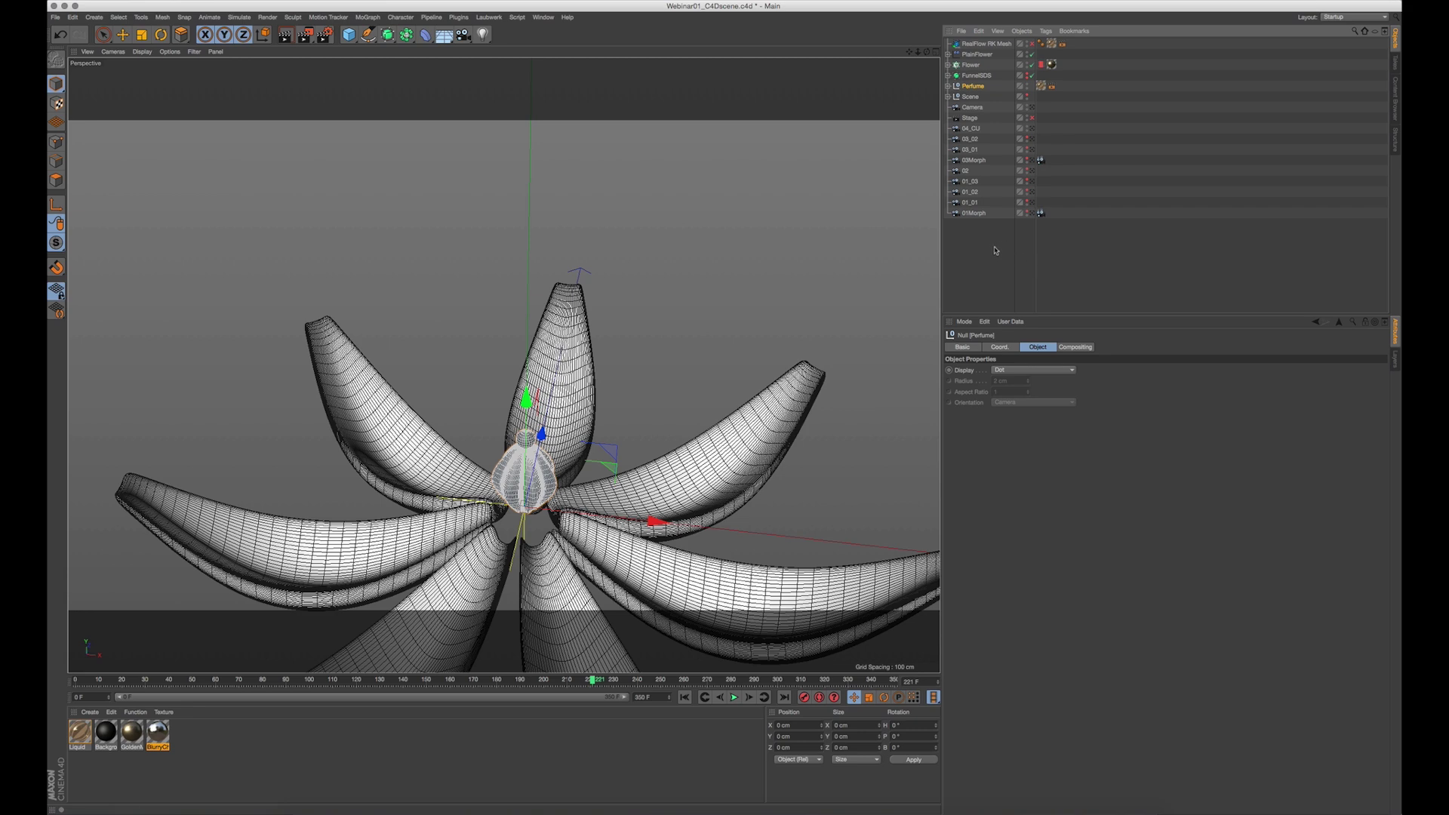
Look through camera 01_01 and rewind the animation to frame 0
left_click(975, 202)
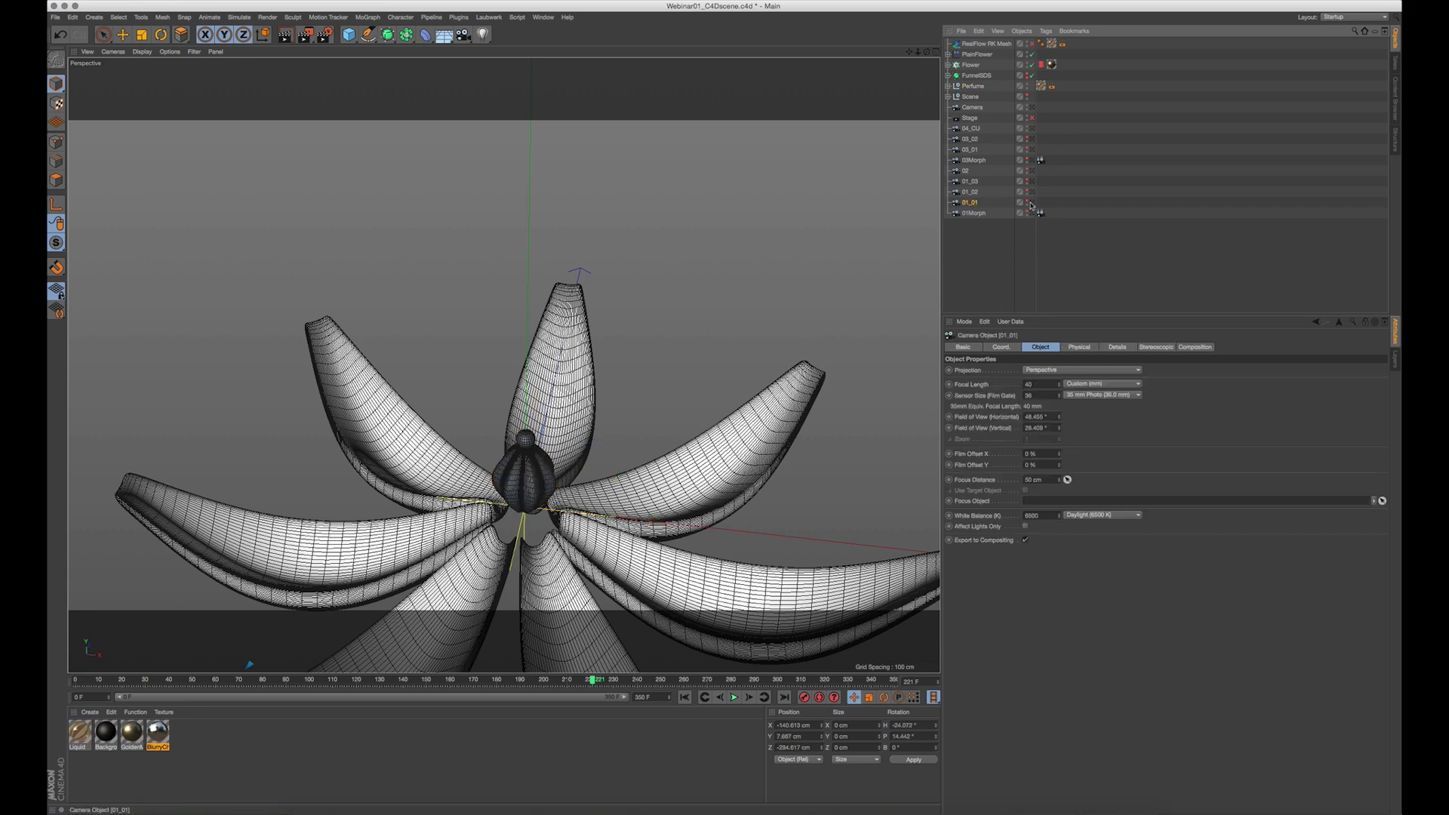
left_click(1031, 203)
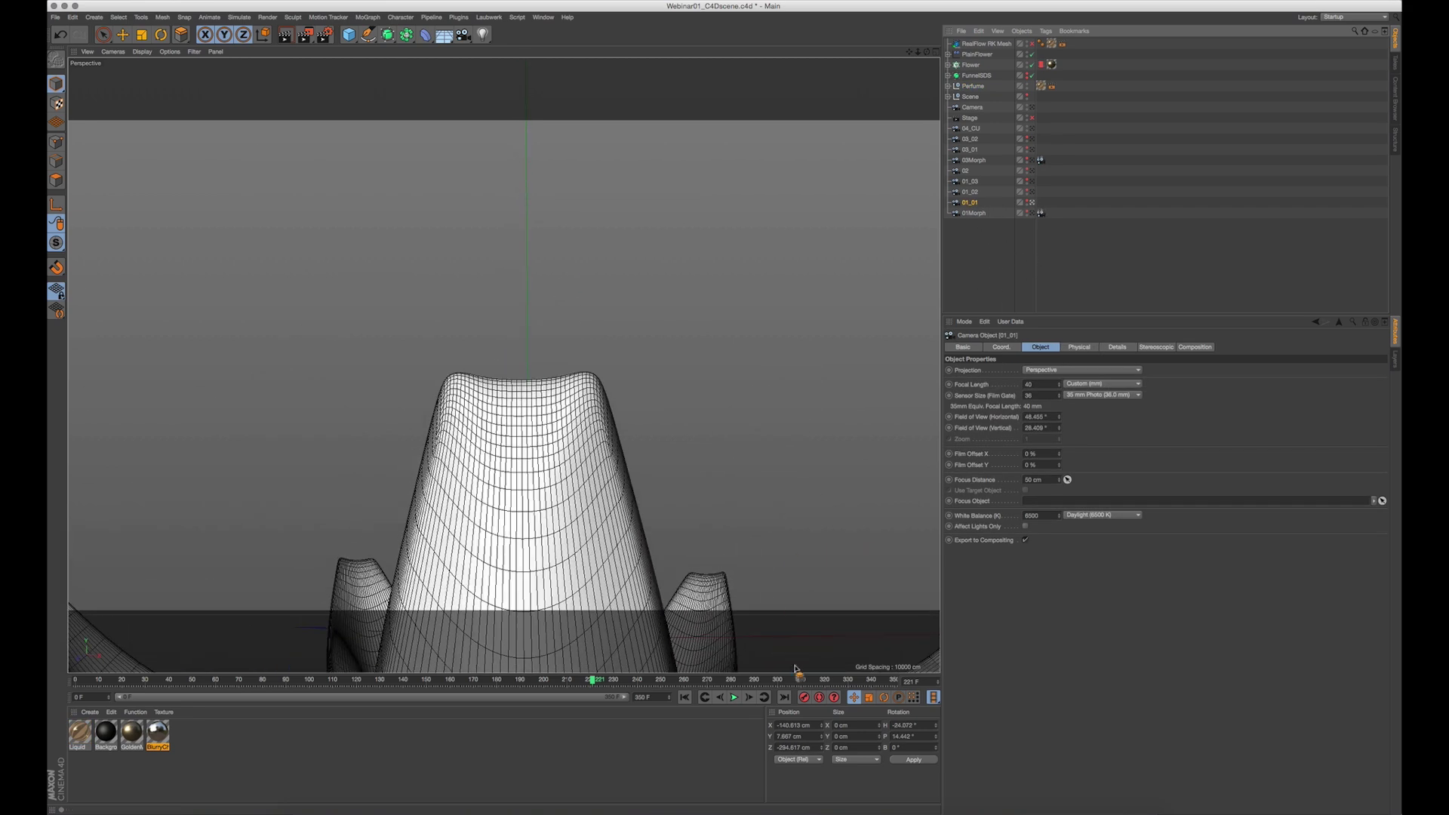
left_click_drag(809, 680, 55, 648)
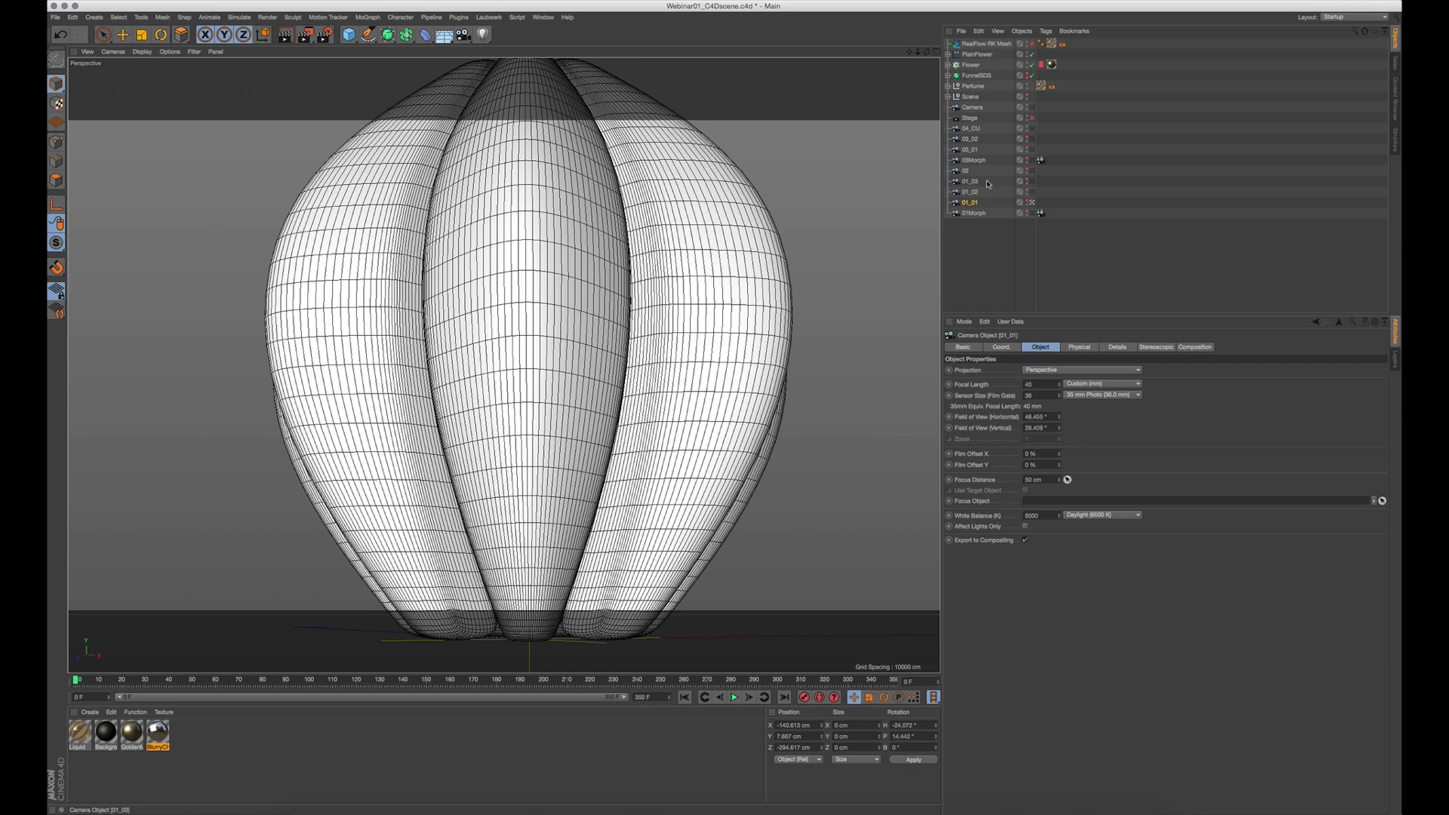
Compare the flower framing through cameras 01_01, 01_02 and 01_03
left_click(1033, 203)
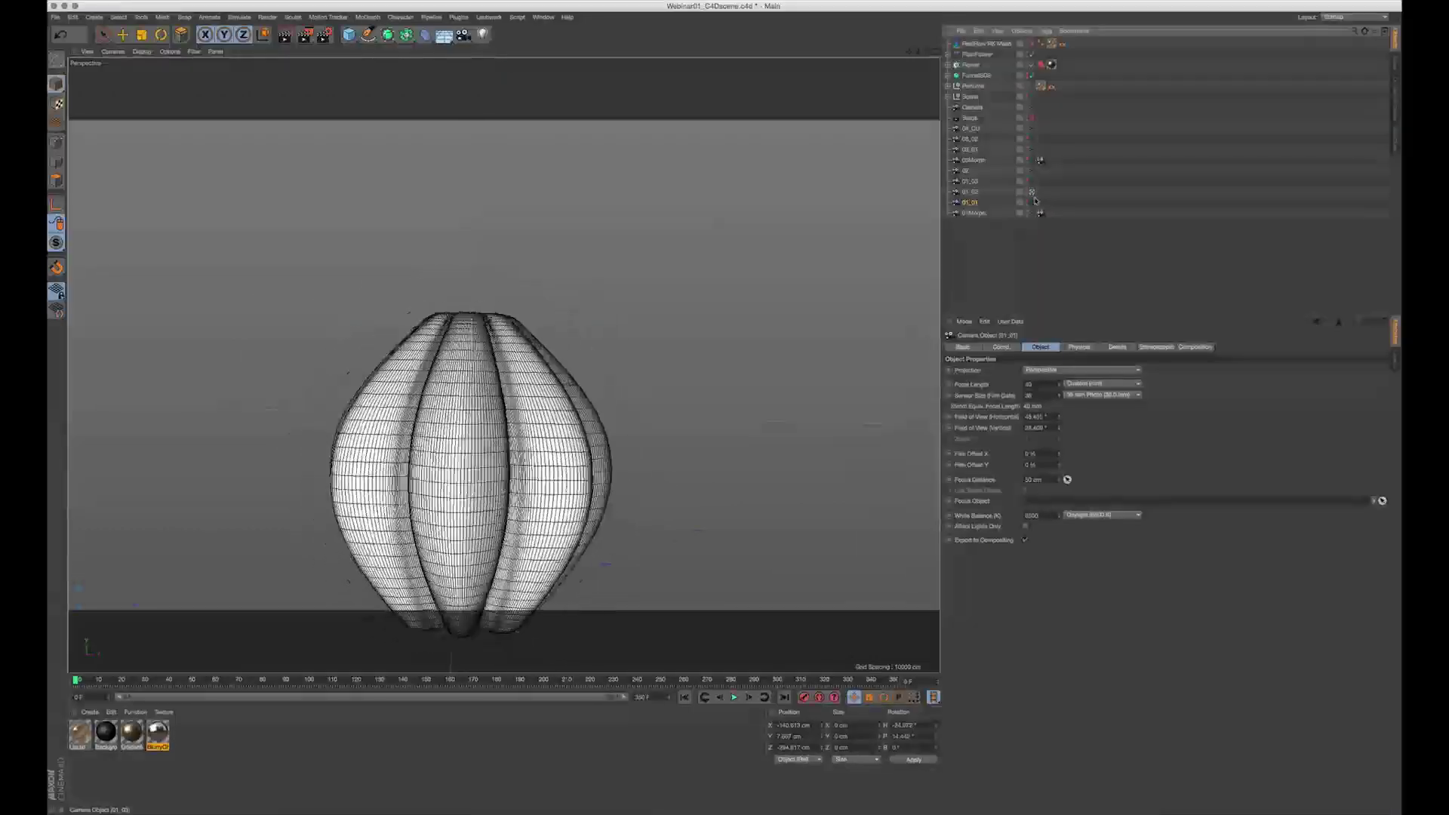
left_click(1032, 203)
left_click(1032, 192)
left_click(1033, 182)
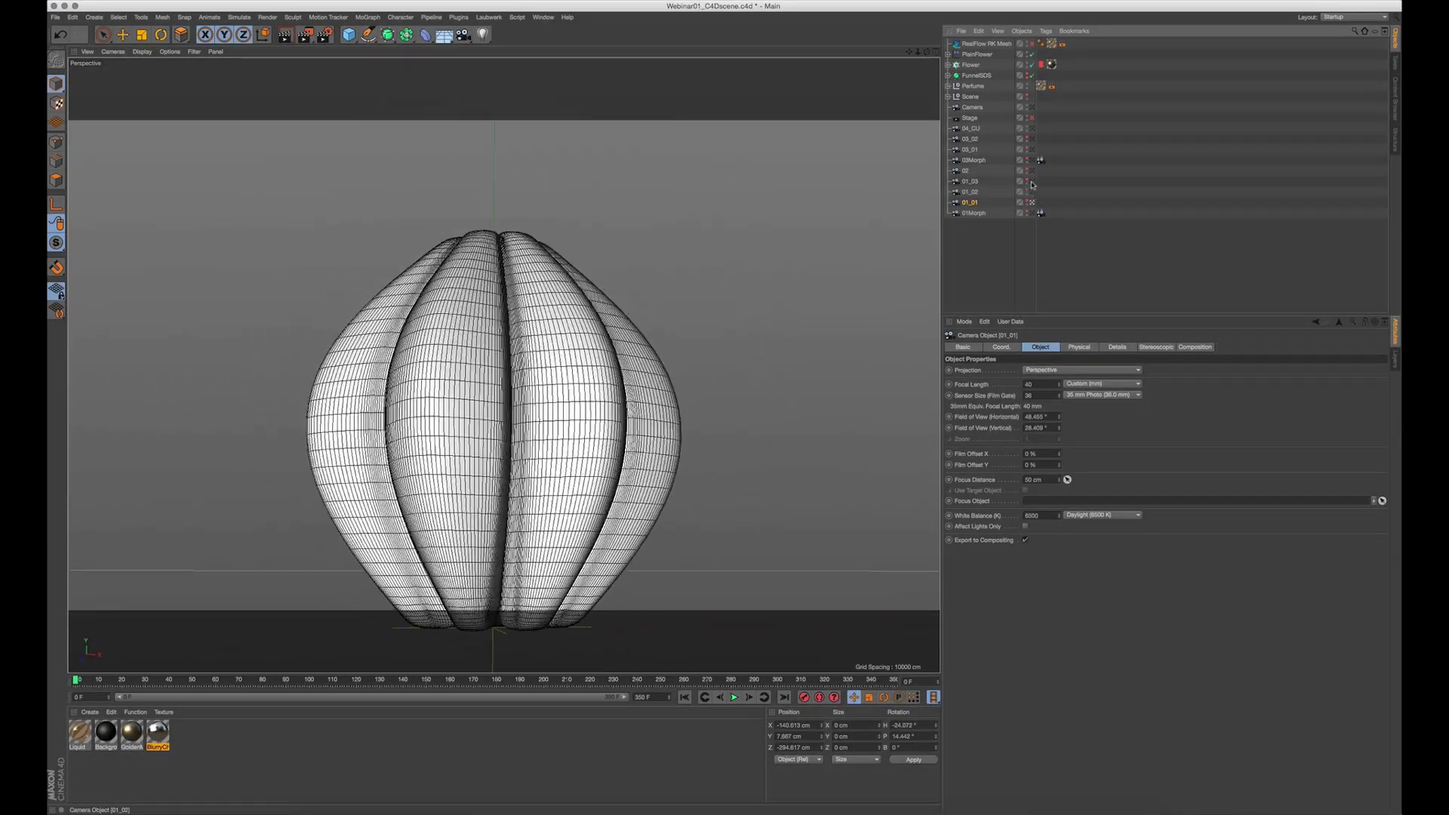
Activate the 01Morph camera, inspect its Camera Morph tag's Blend and source cameras, and scrub the timeline to preview the move
left_click(1032, 213)
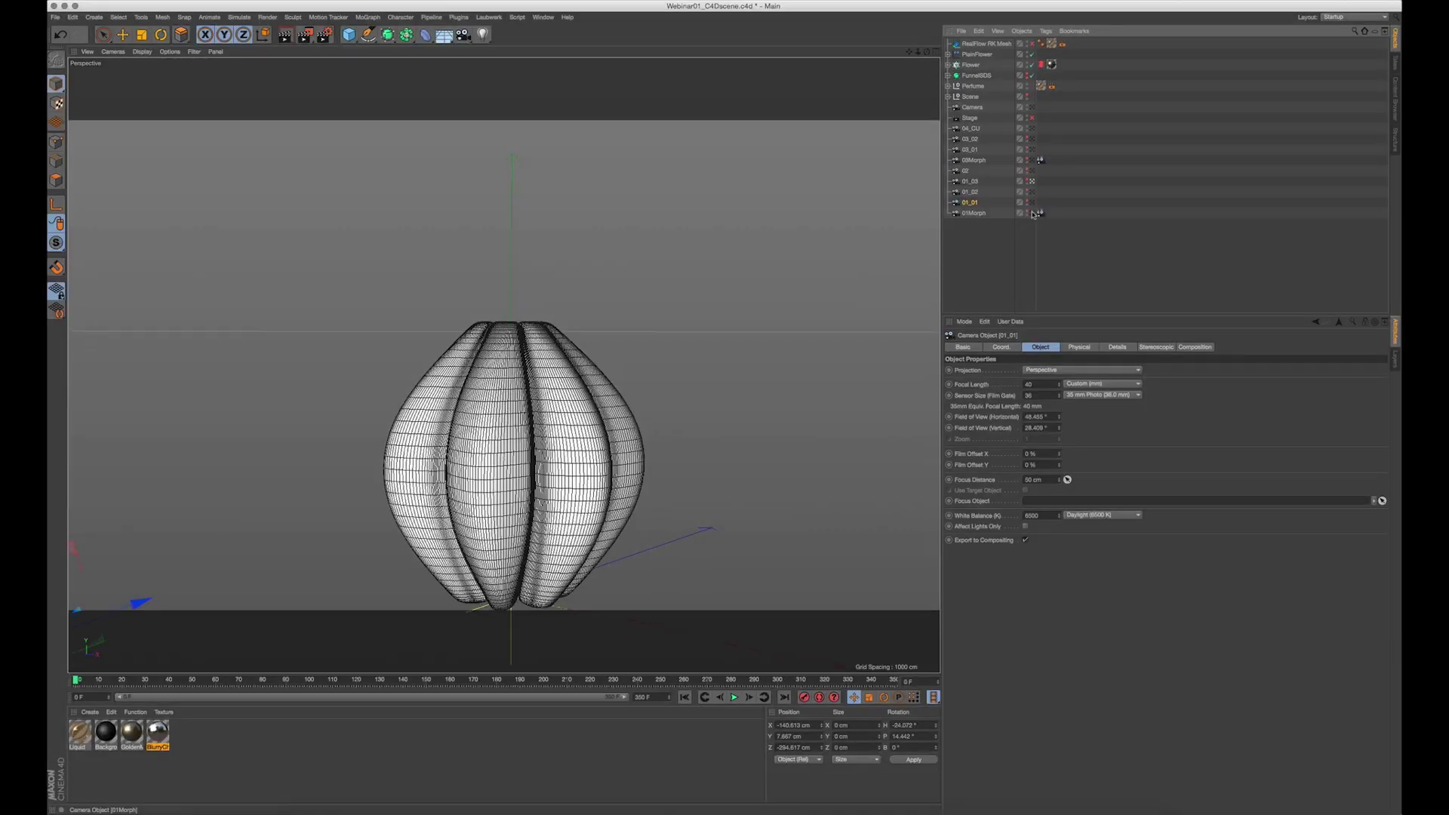
left_click(983, 214)
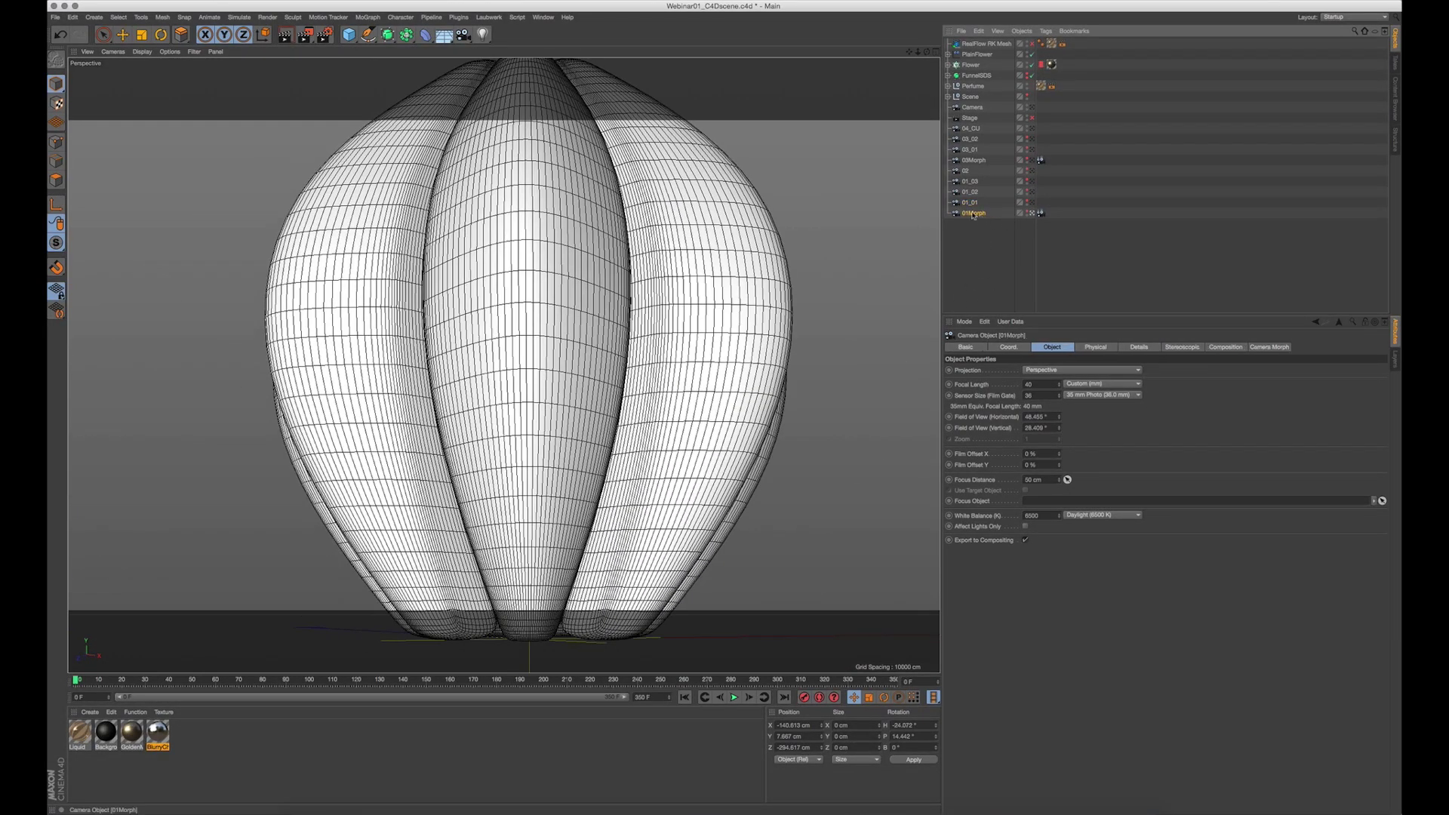
left_click(1041, 214)
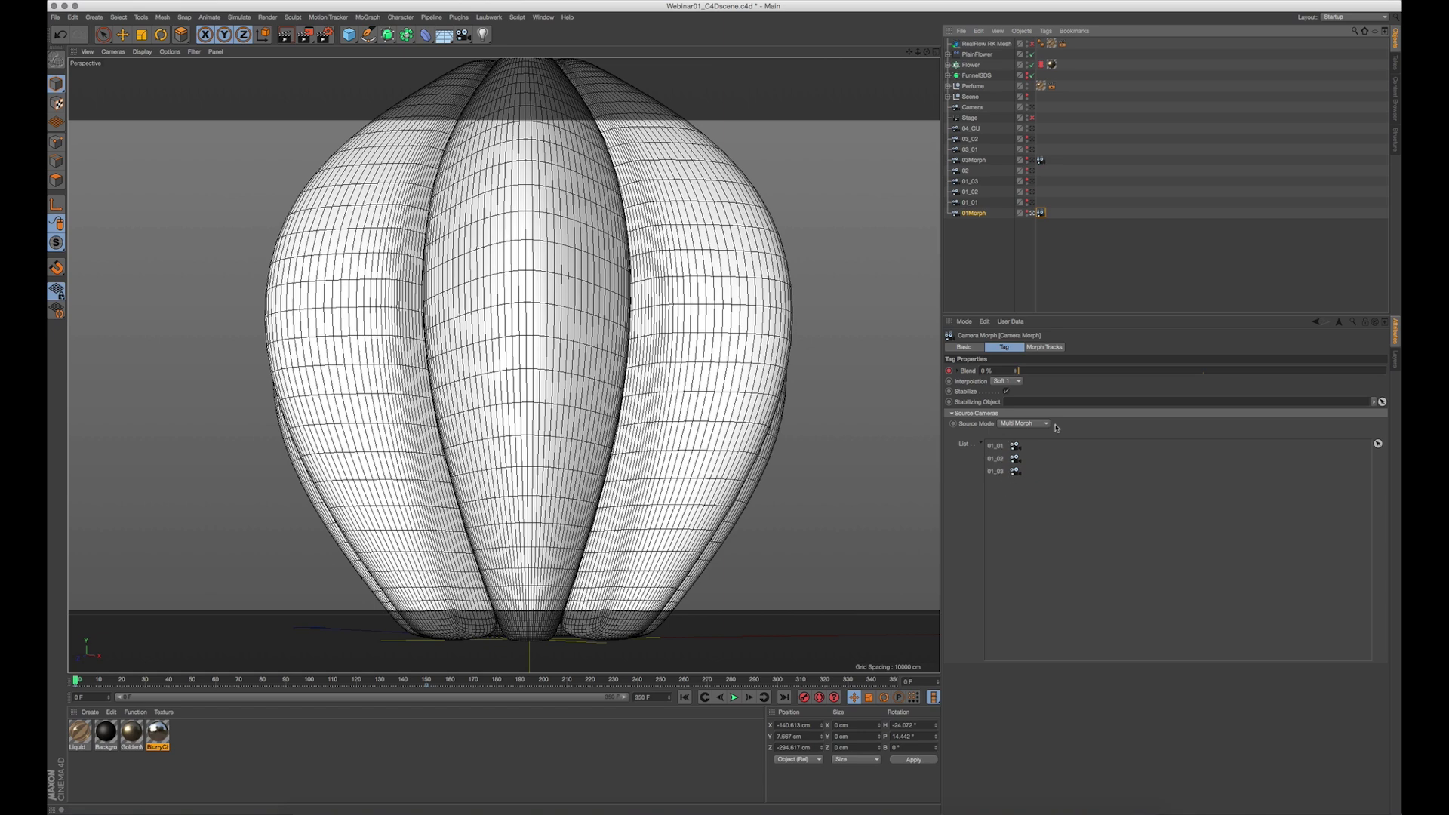
left_click_drag(1027, 372, 949, 372)
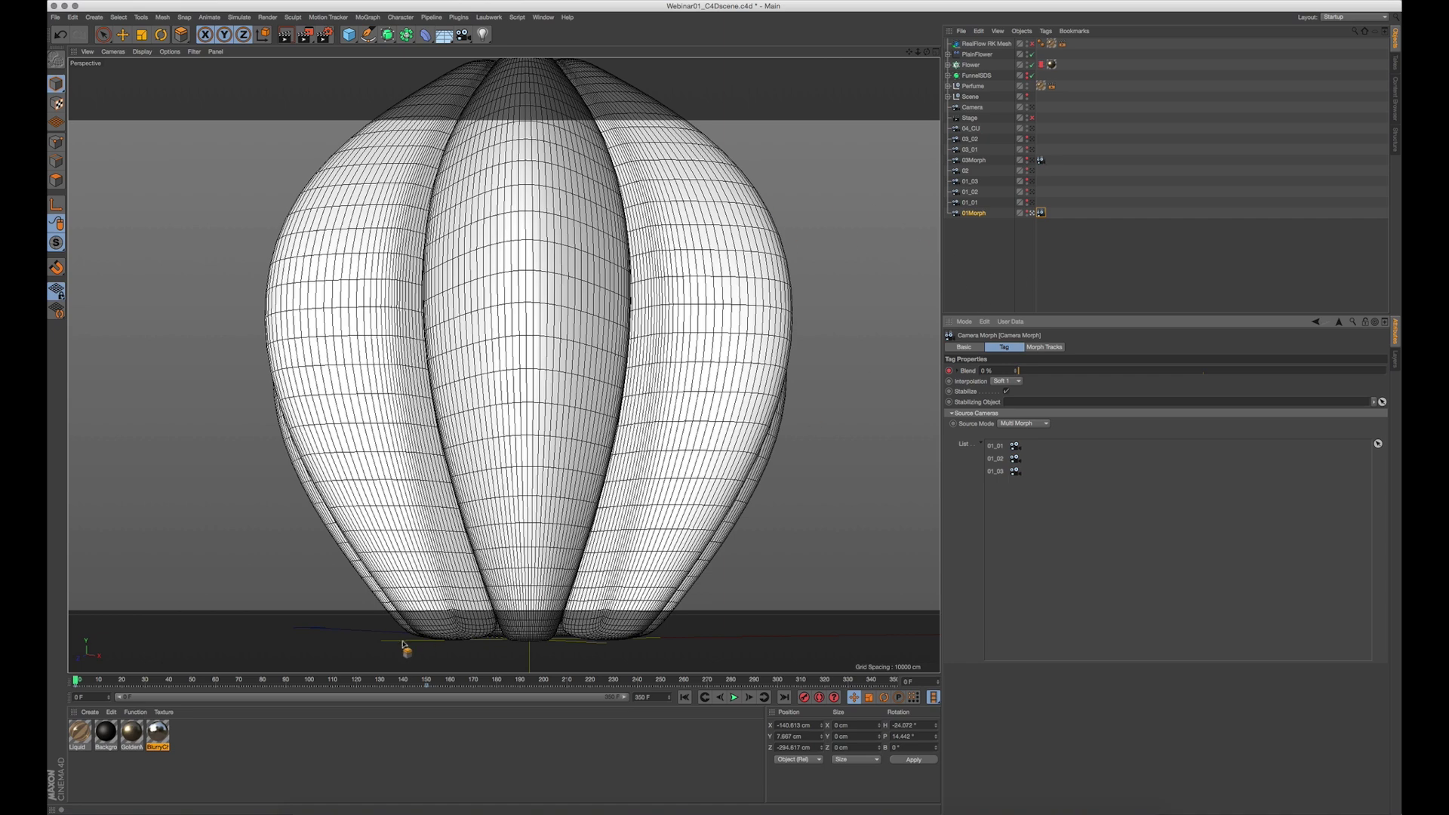
left_click_drag(206, 681, 283, 681)
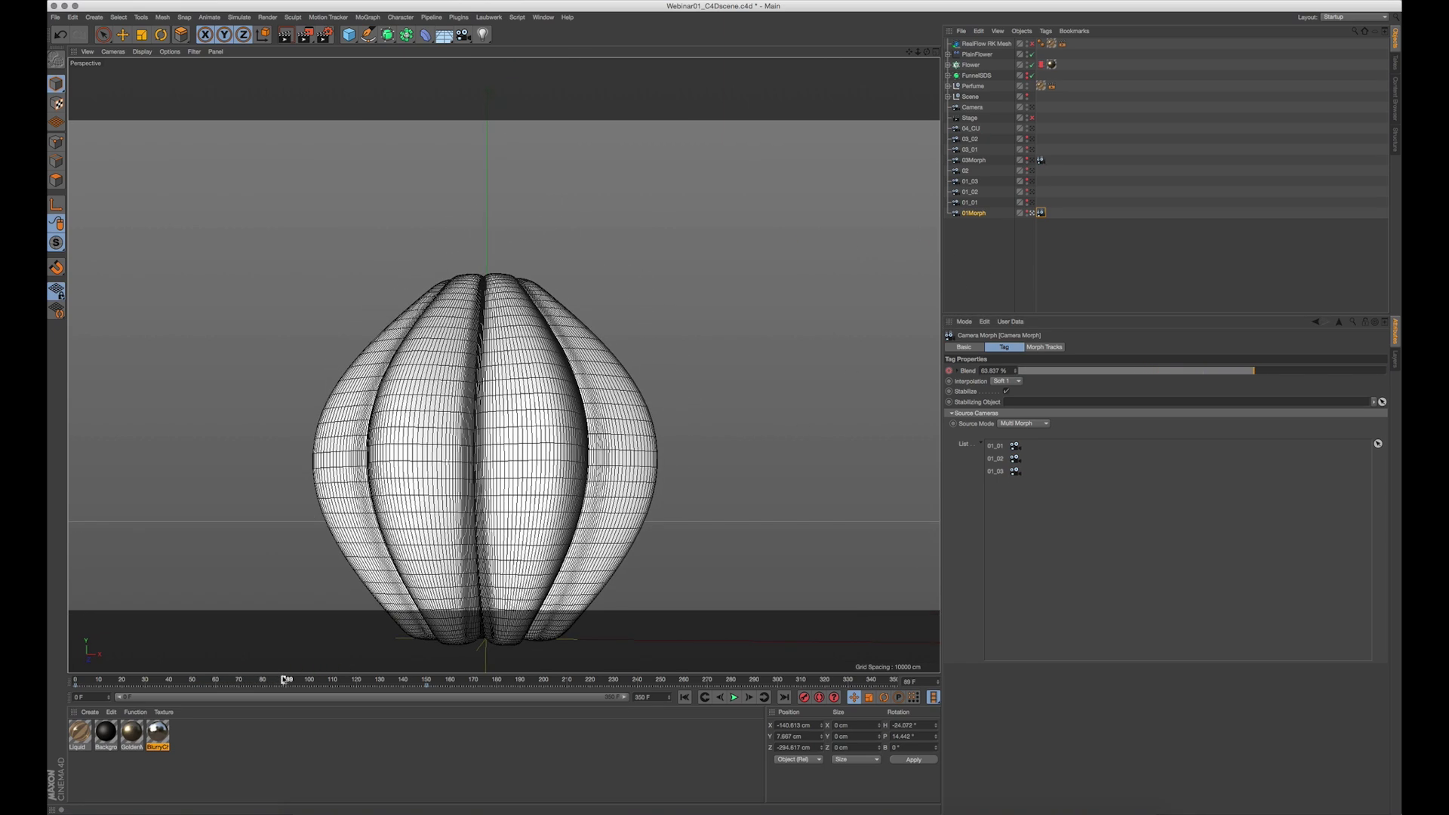
Check the view through camera 01_02, return to the 01Morph camera and rewind to frame 0
left_click(1032, 192)
left_click_drag(598, 445, 563, 419, "alt")
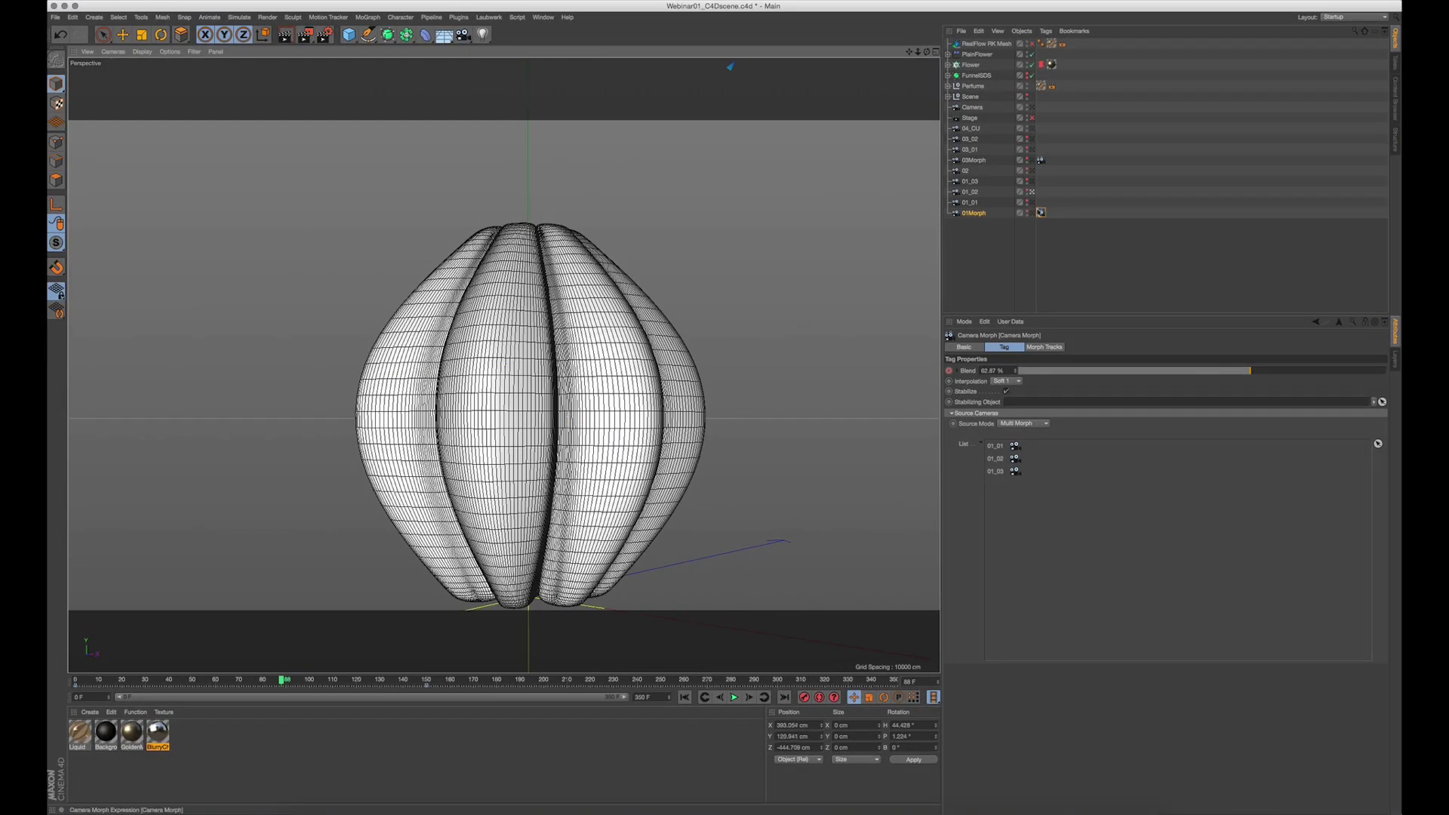
left_click(1033, 215)
mouse_move(81, 682)
left_mouse_down()
mouse_move(565, 681)
mouse_move(453, 681)
mouse_move(615, 664)
mouse_move(336, 627)
mouse_move(410, 619)
mouse_move(480, 665)
mouse_move(566, 672)
mouse_move(75, 679)
left_mouse_up()
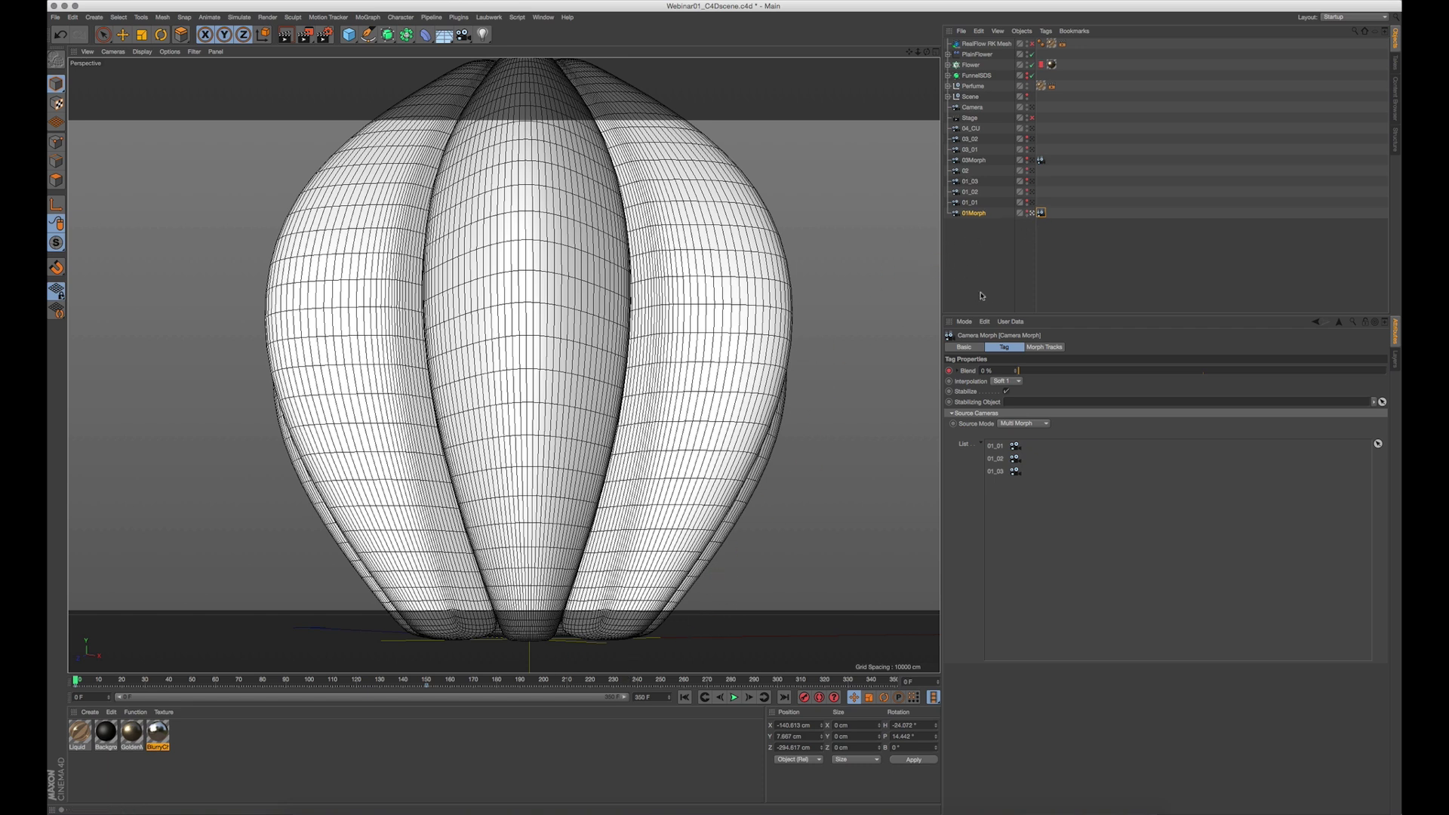
Enable the Stage object, scrub through the animation to preview its camera switches, and return to frame 0
left_click(971, 118)
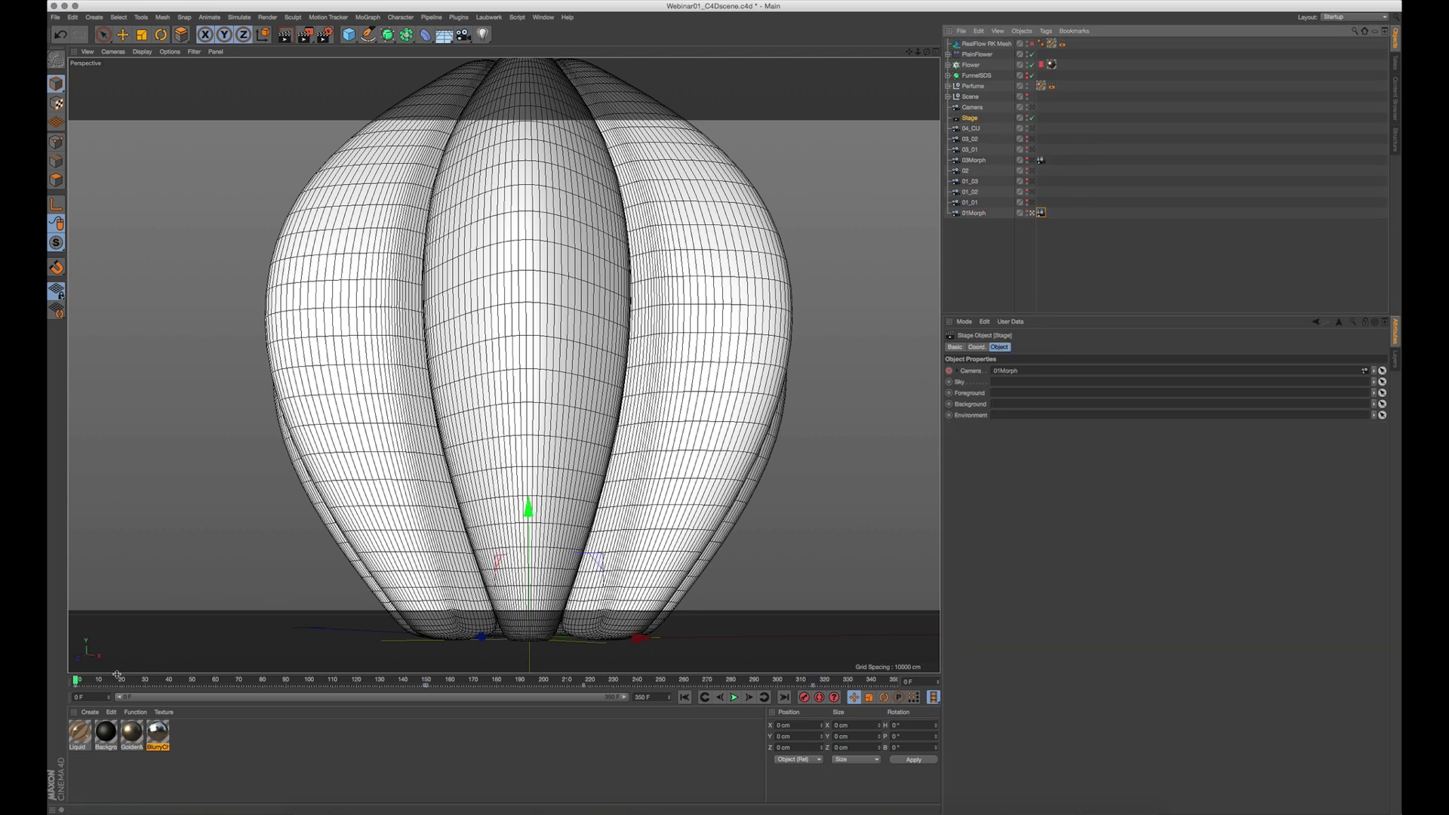
left_click_drag(76, 679, 526, 570)
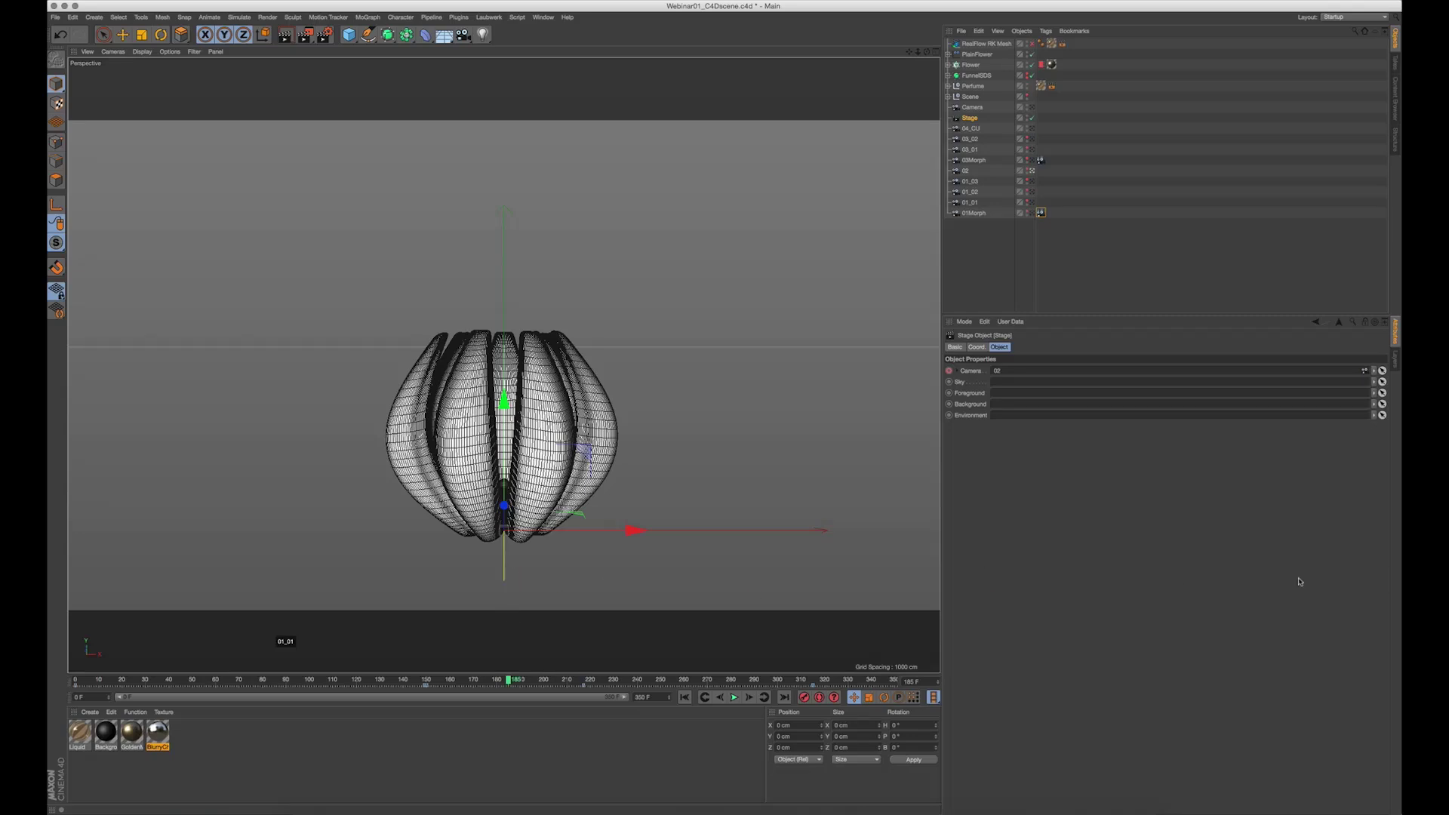
left_click(685, 697)
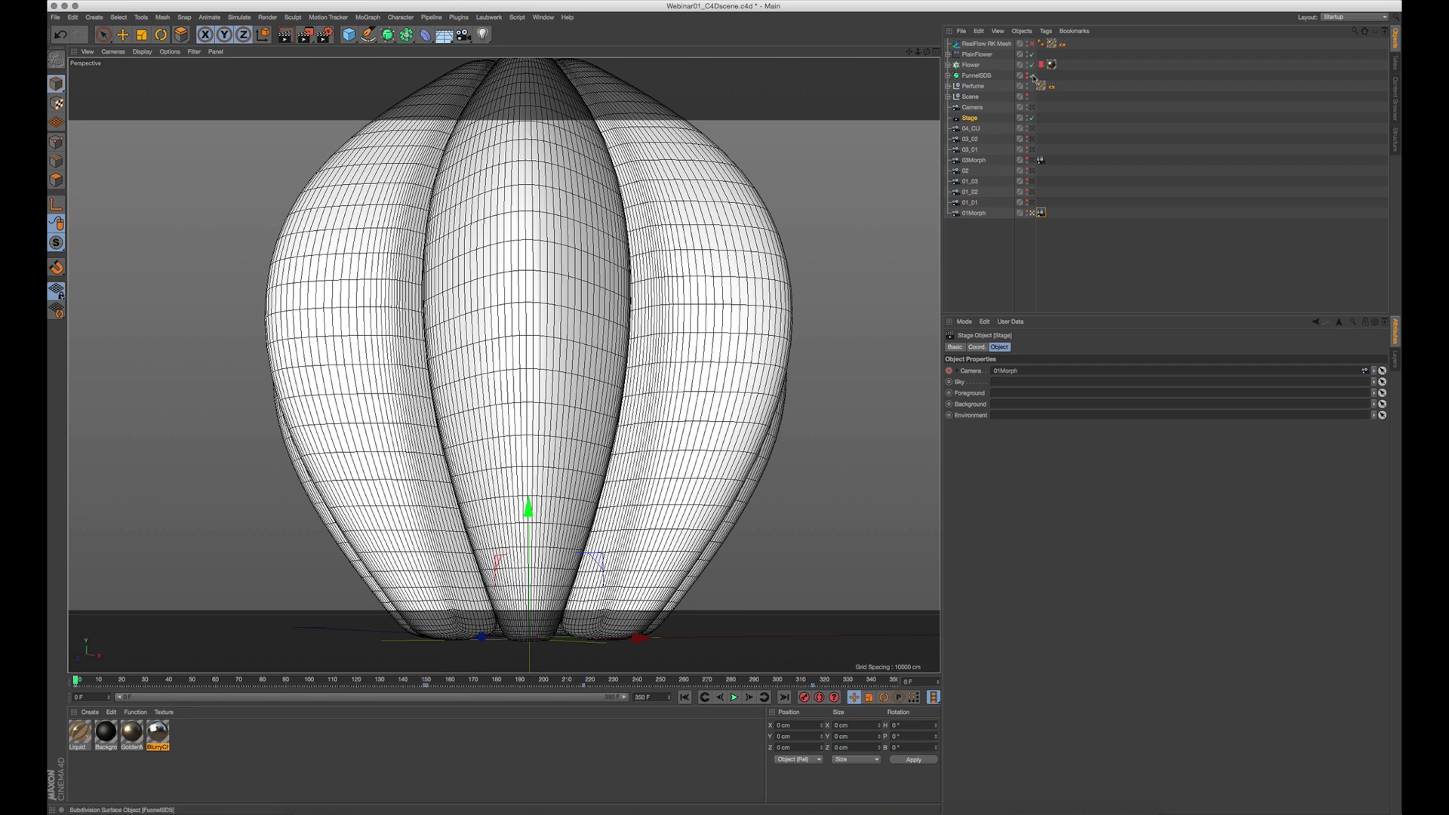
Enable Use Cache on the Flower cloner's MoGraph Cache tag and scrub the animation to frame 241
left_click_drag(418, 681, 439, 681)
left_click(971, 65)
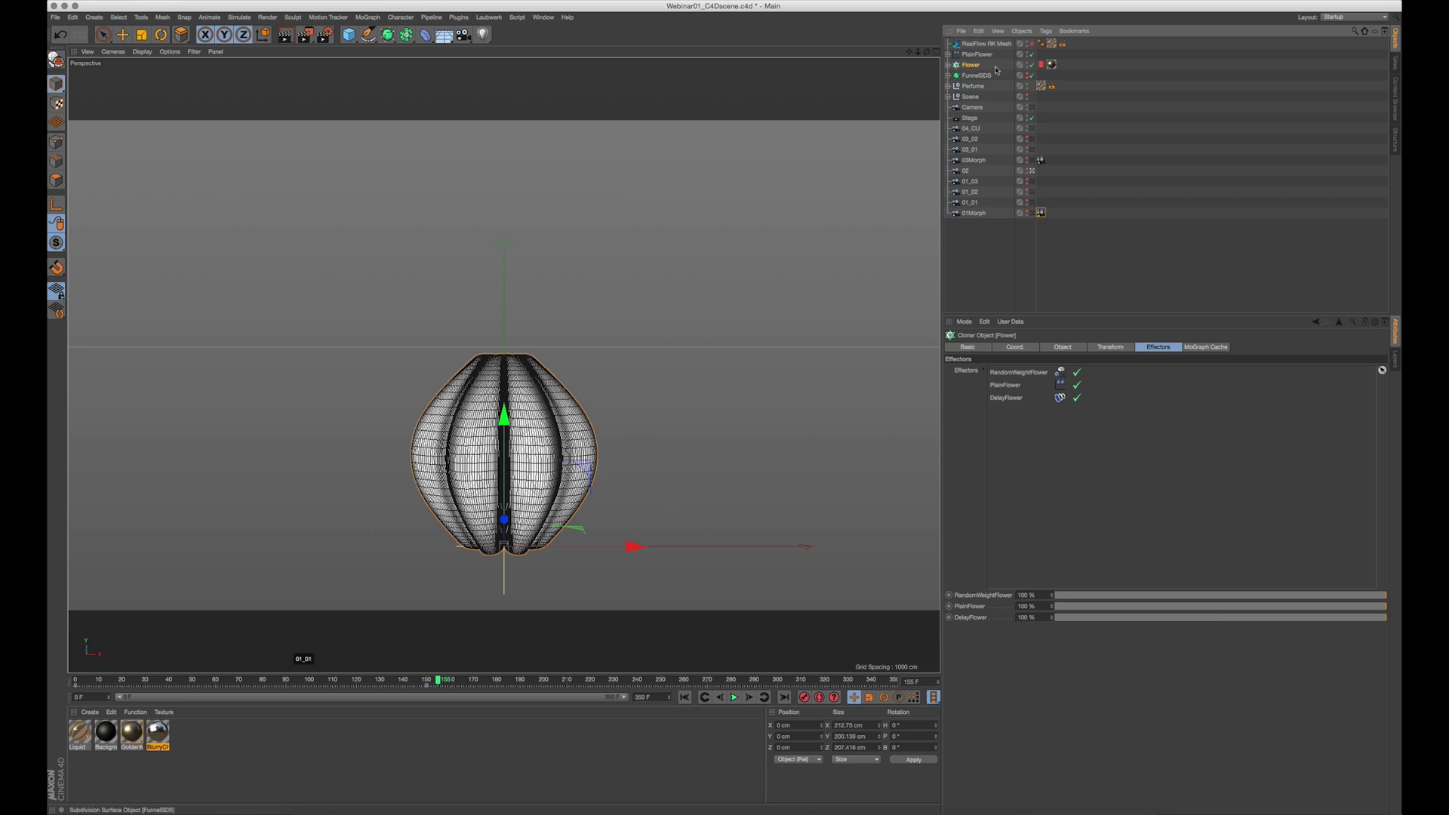
left_click(1041, 65)
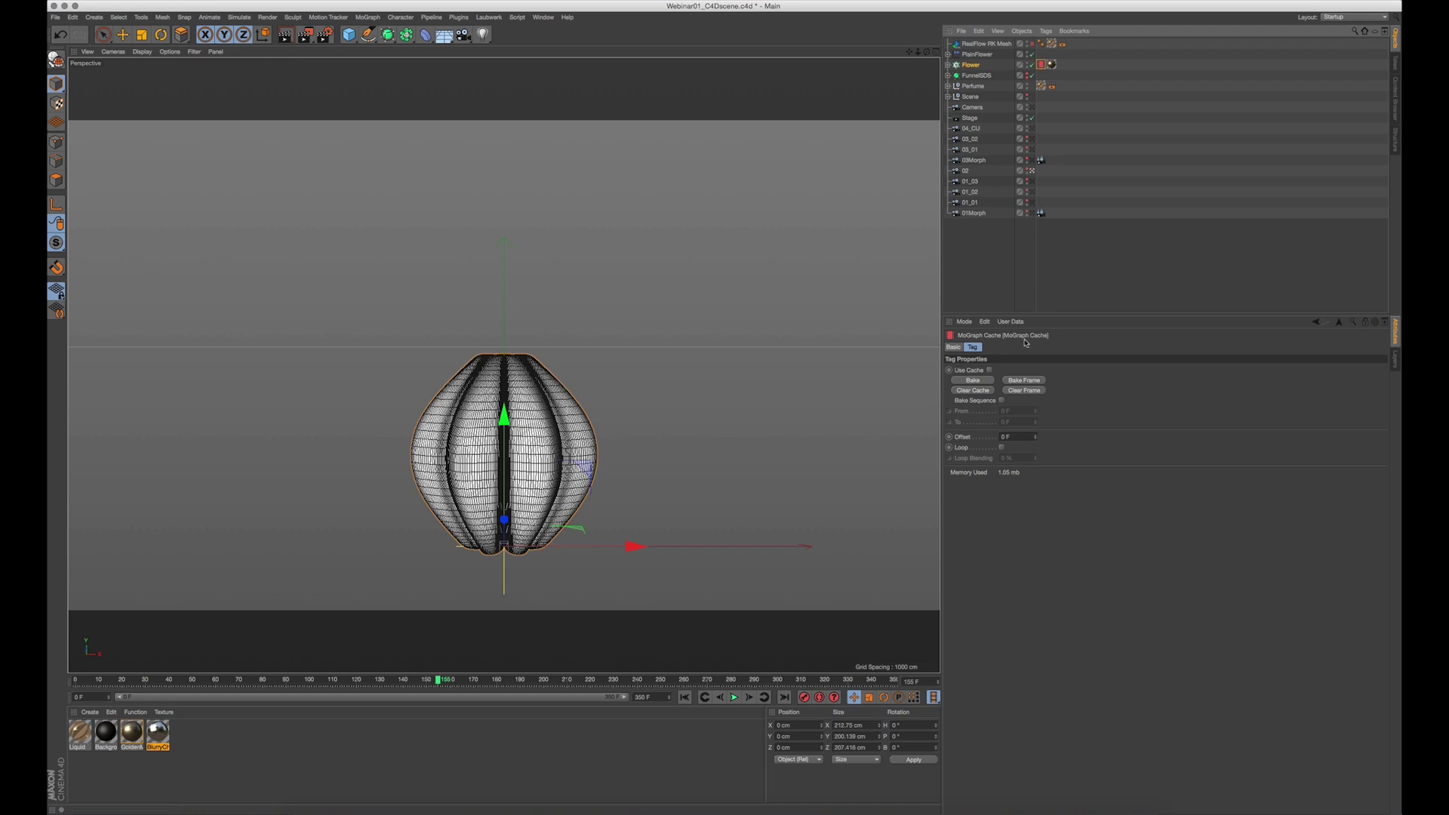
left_click(990, 370)
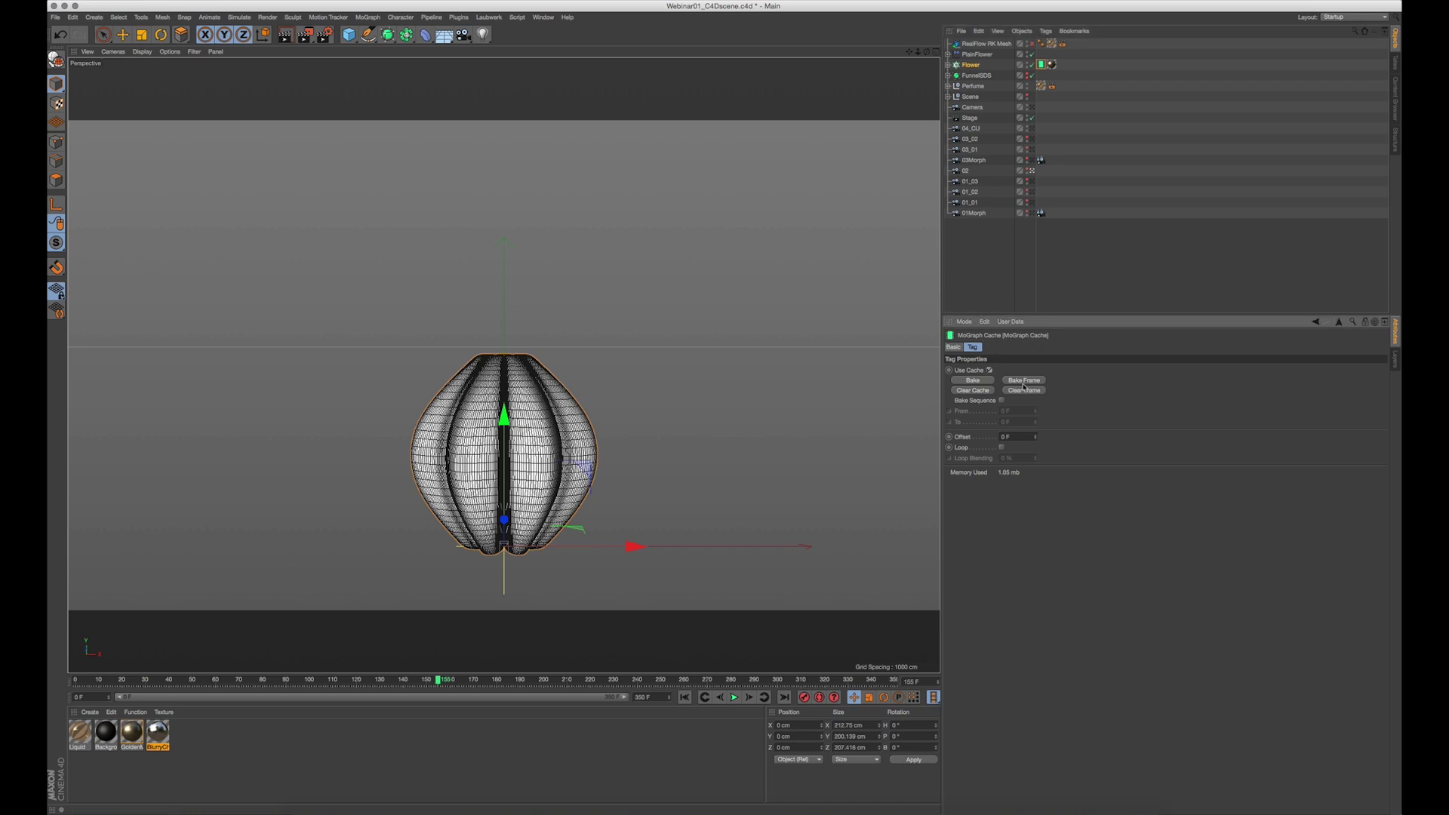
left_click_drag(236, 678, 640, 674)
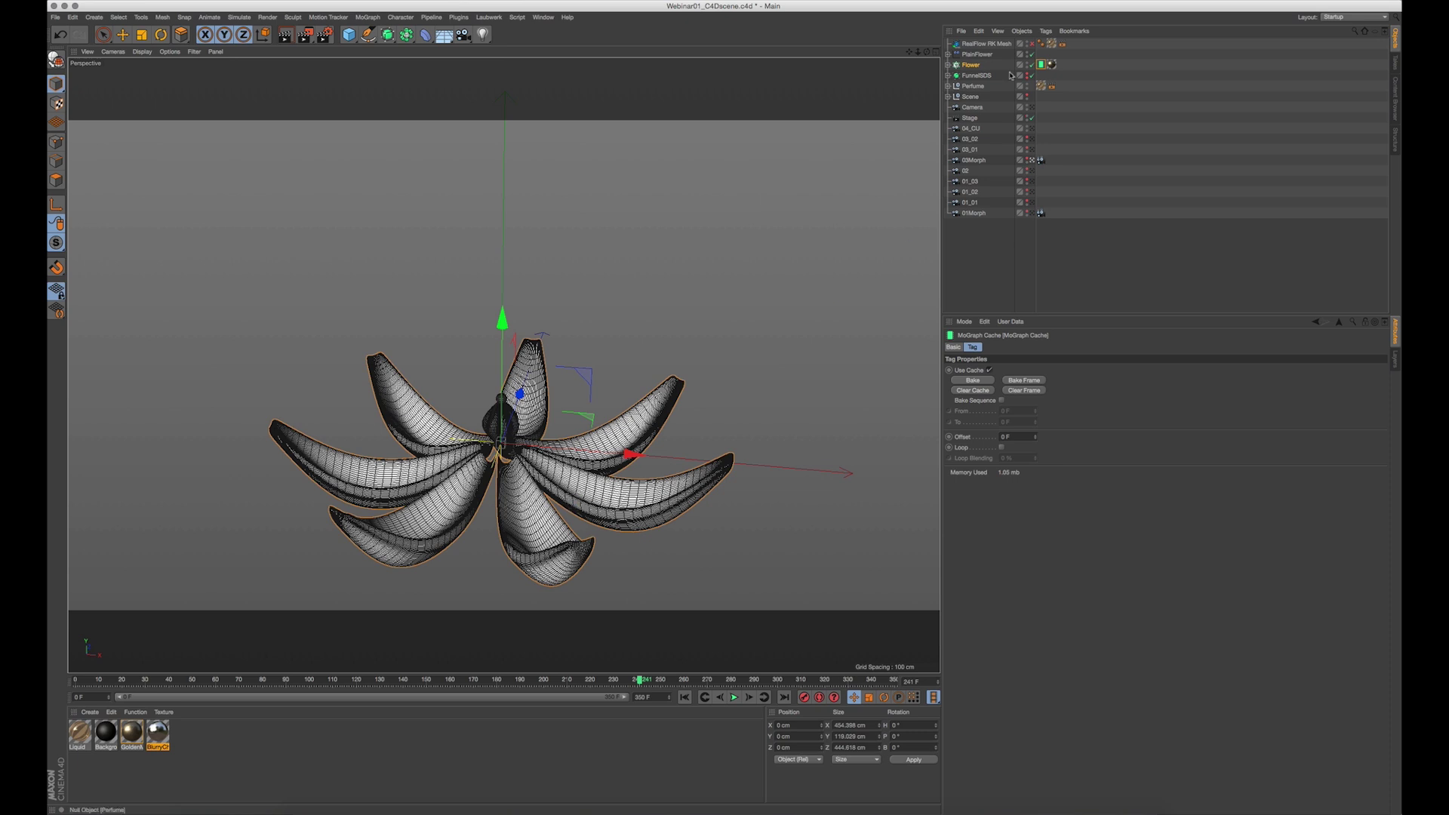
Review the Flower cloner's child objects and its effectors list, leaving the hierarchy collapsed
left_click(945, 64)
left_click(948, 65)
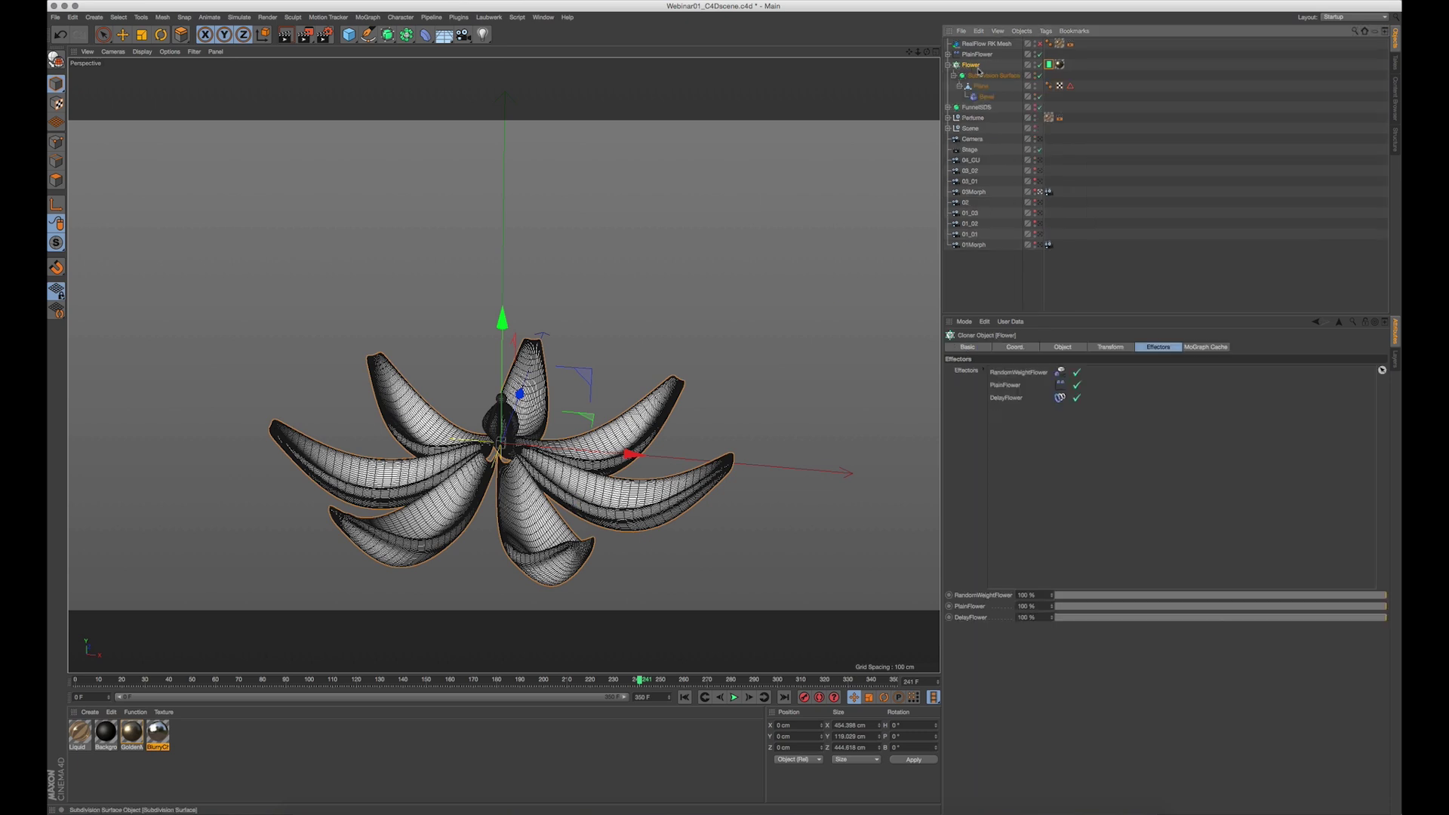
left_click(949, 65)
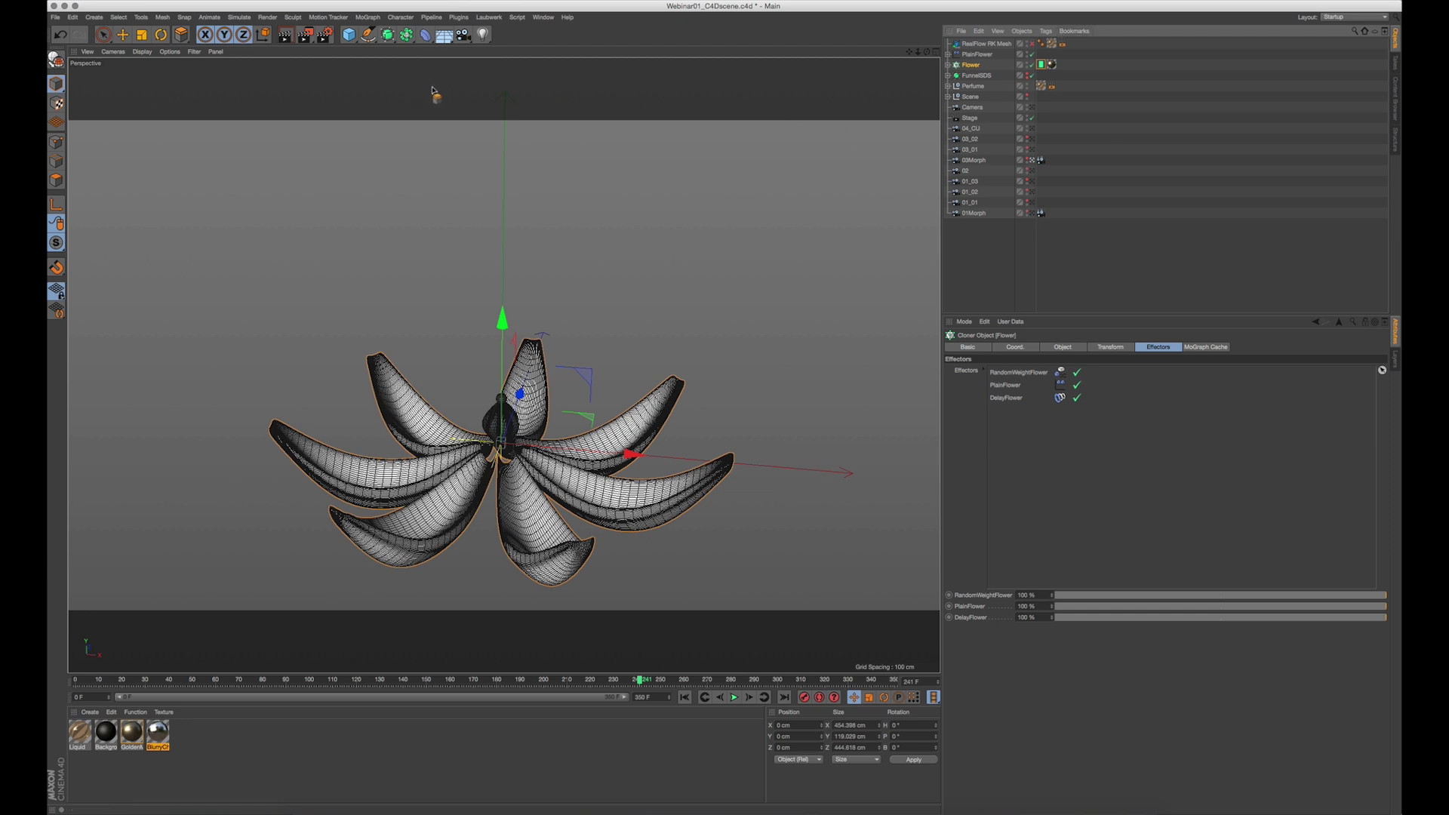
Review the RealFlow SD Exporter's settings and exported objects list, and close it without exporting
left_click(461, 16)
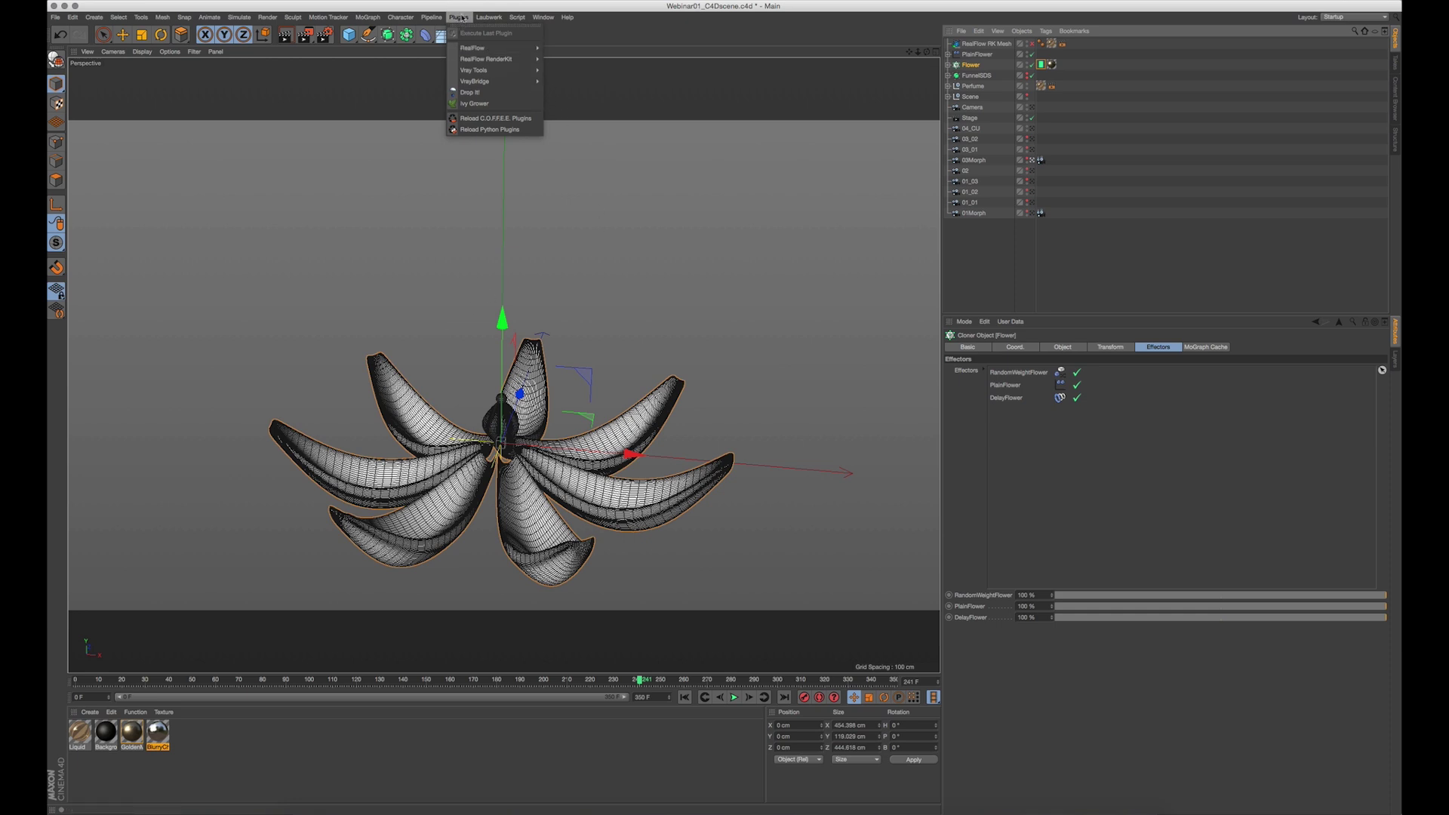
mouse_move(473, 51)
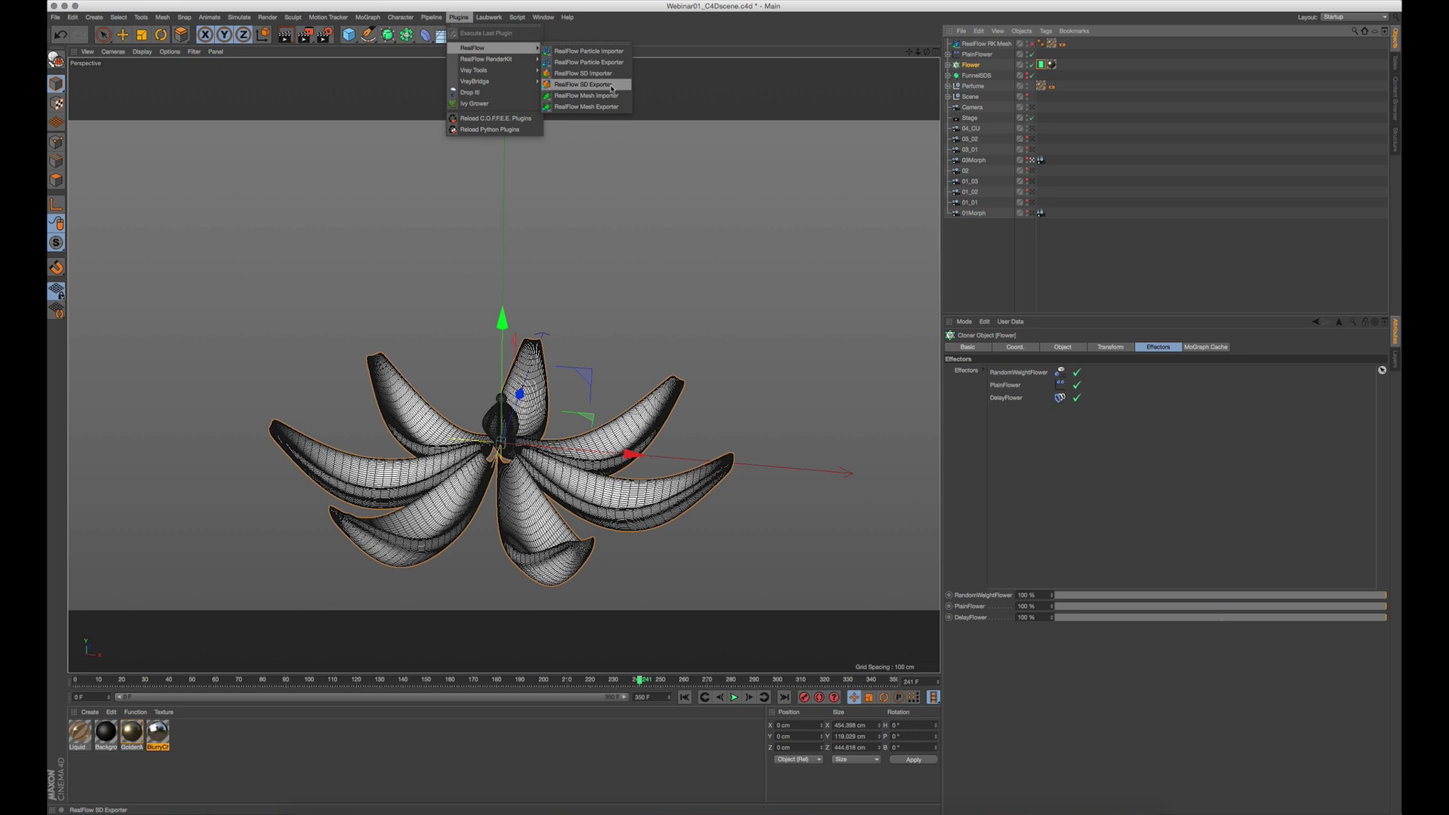
left_click(612, 86)
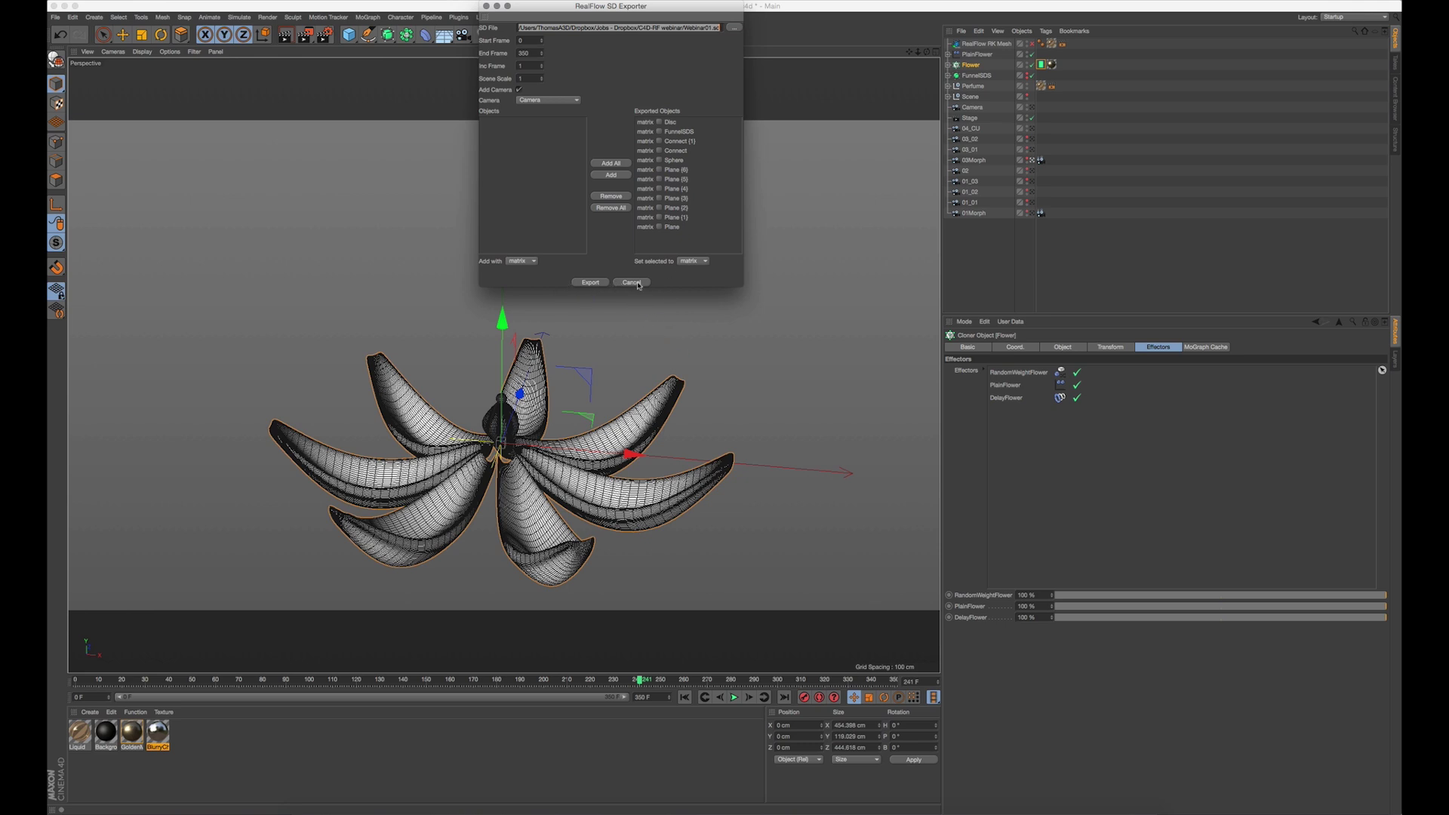
left_click(636, 284)
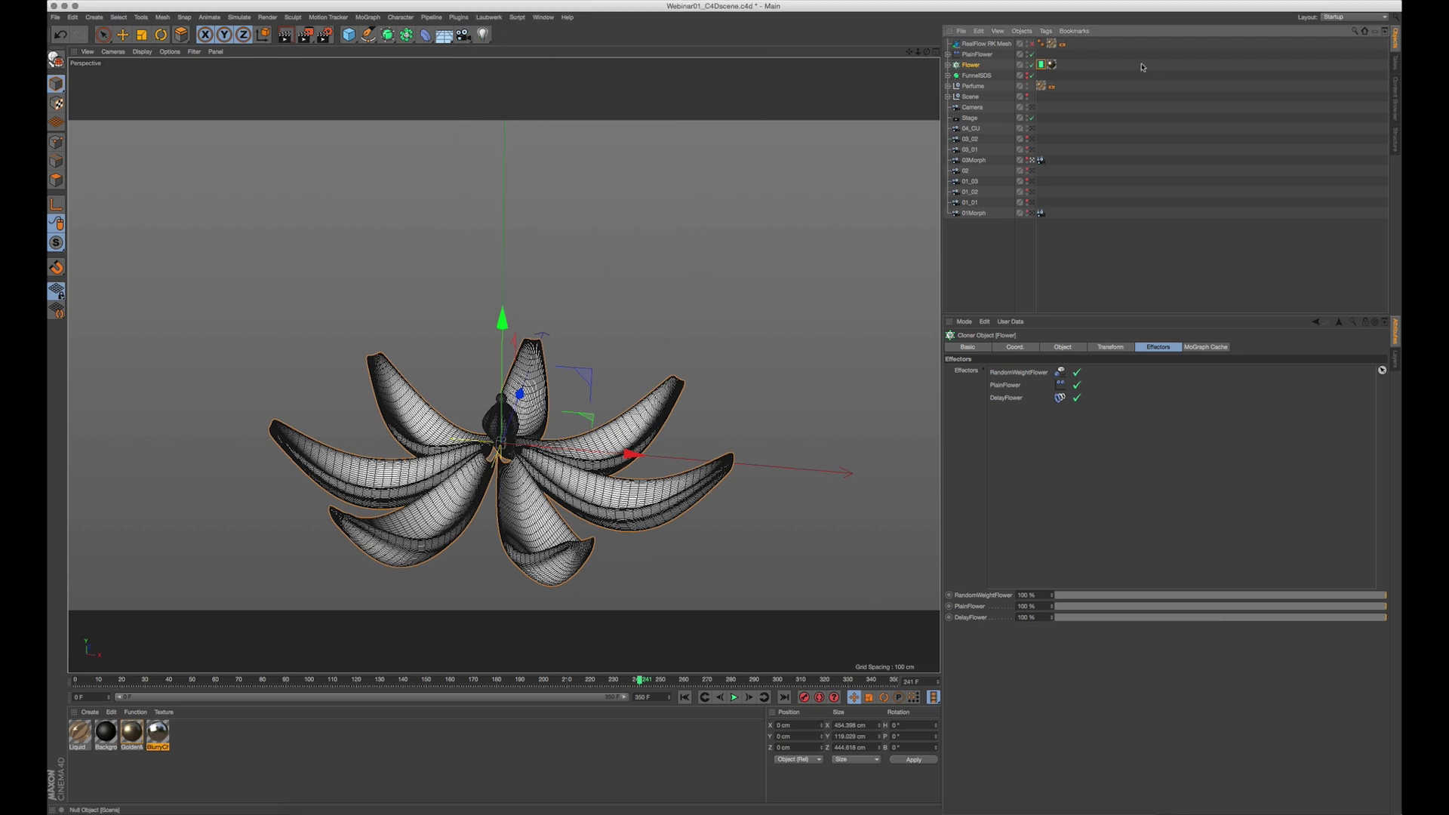
Expand the Scene group and make its lights and the Background object visible in the viewport
left_click(949, 96)
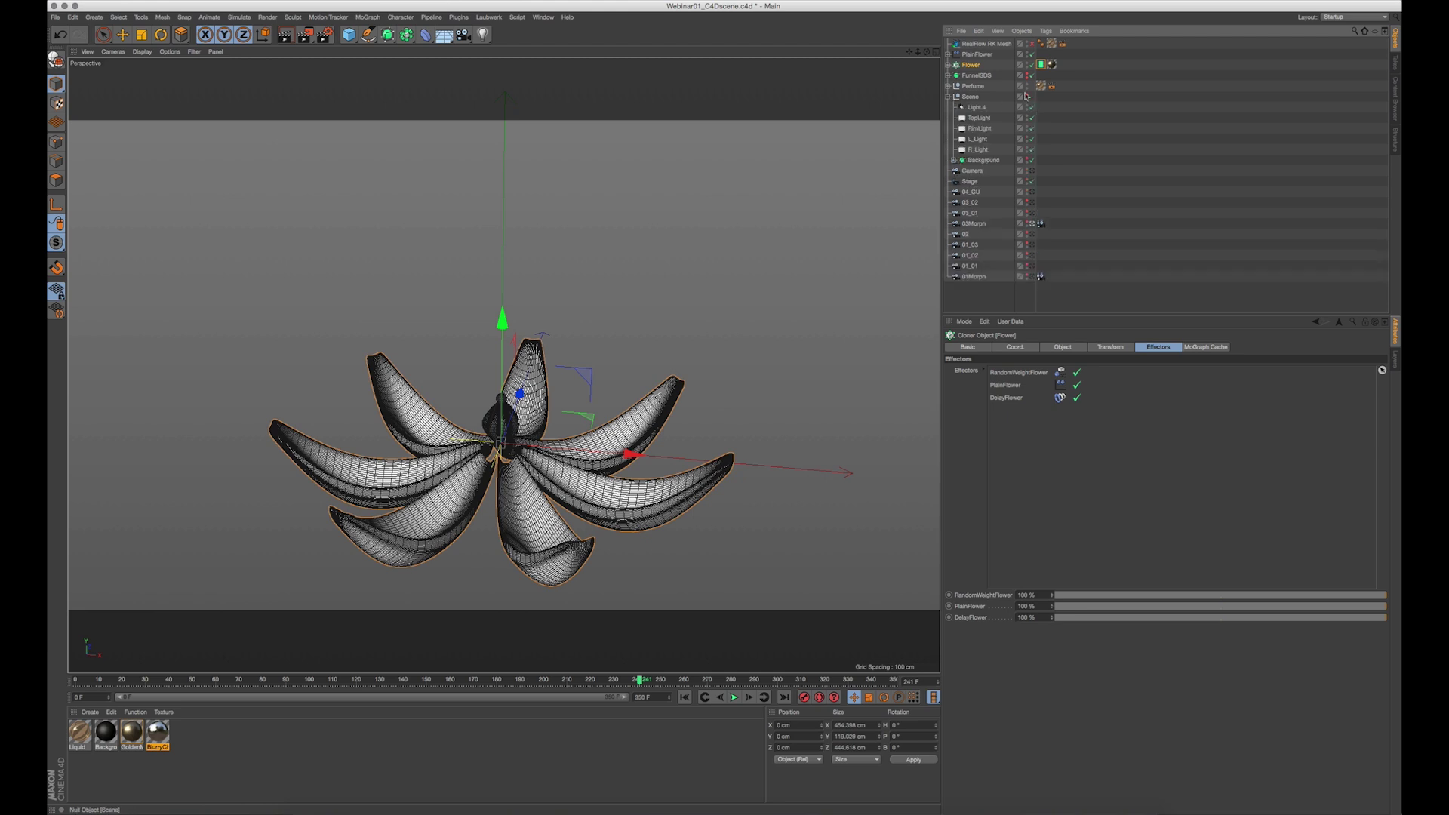
left_click(1028, 97)
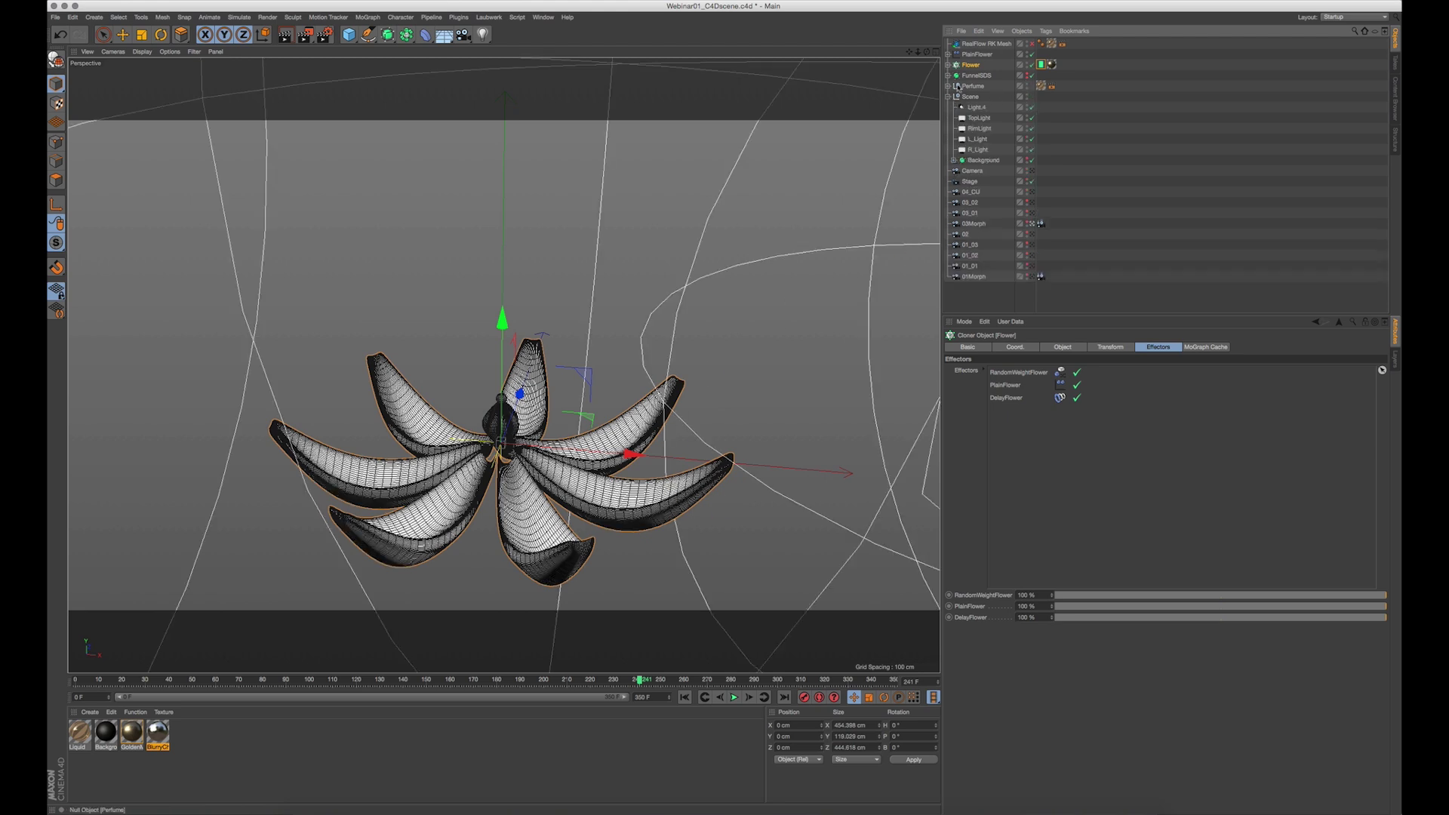
left_click(1027, 160)
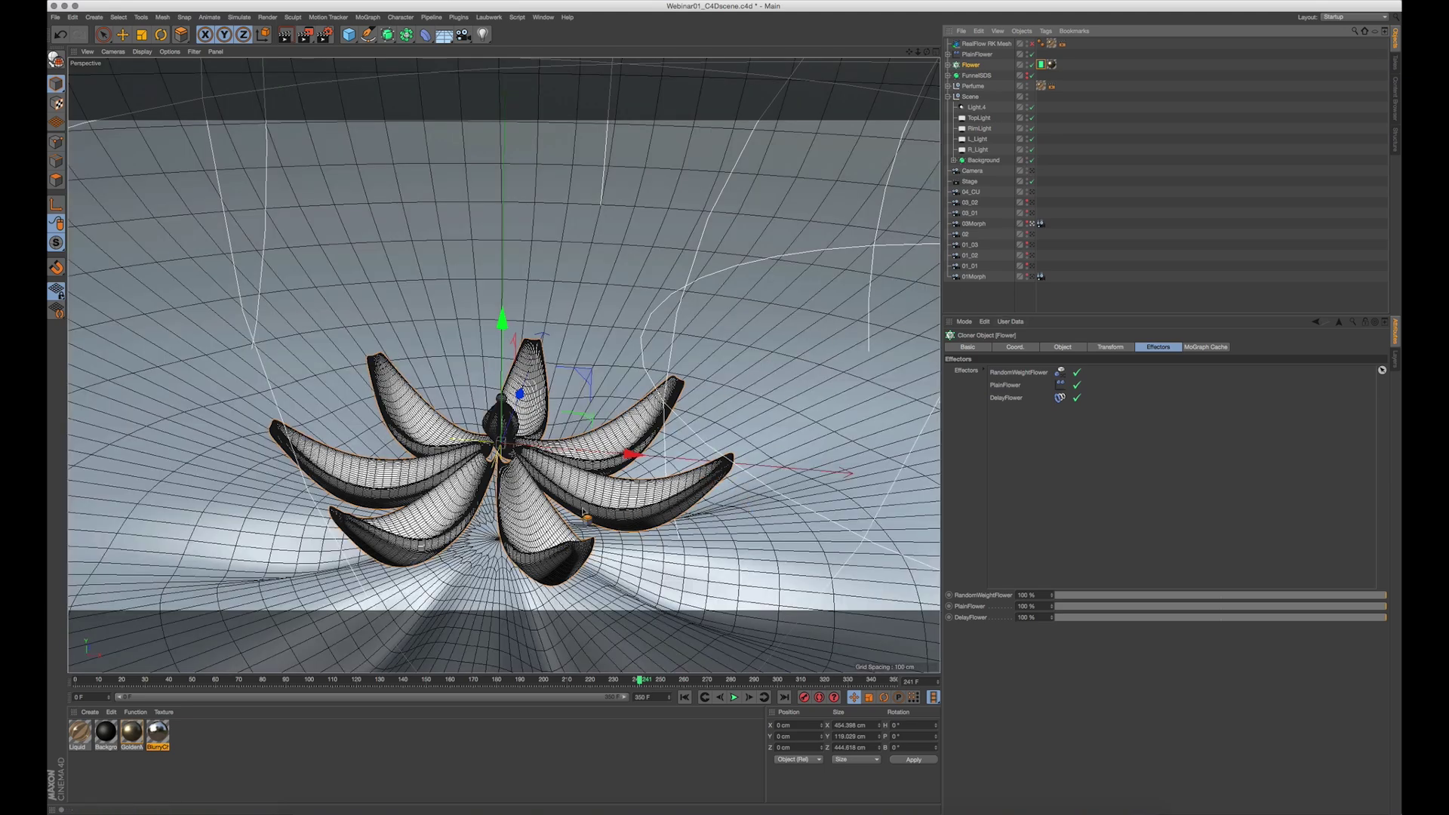
Scrub the animation to frame 101 and hide the Flower cloner in the viewport
left_click_drag(208, 683, 311, 678)
double_click(1027, 64)
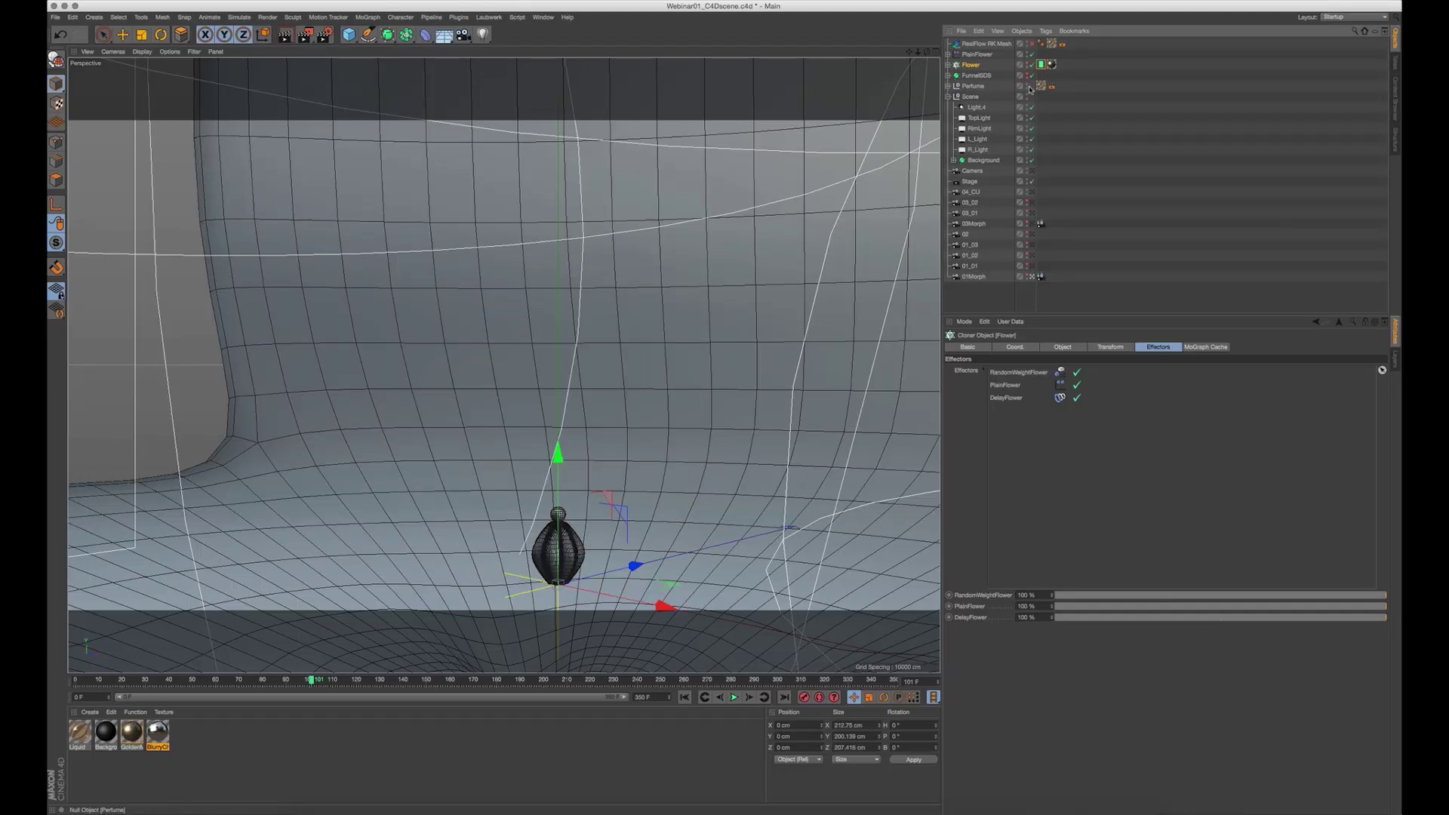
Hide the Perfume group in the viewport and, at about frame 215, turn off the Stage and the active camera
double_click(1027, 86)
left_click_drag(221, 682, 578, 683)
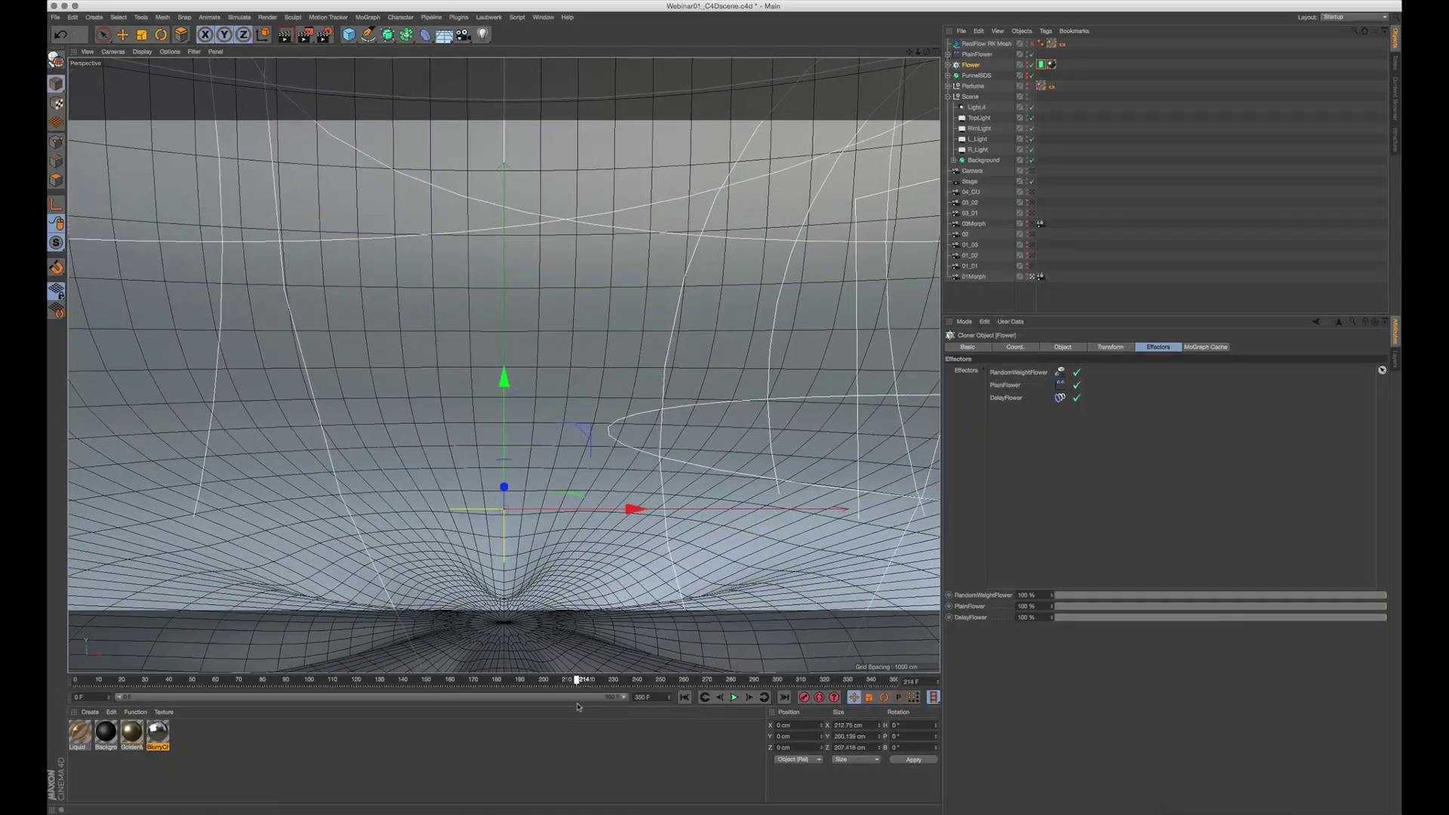
left_click(1032, 181)
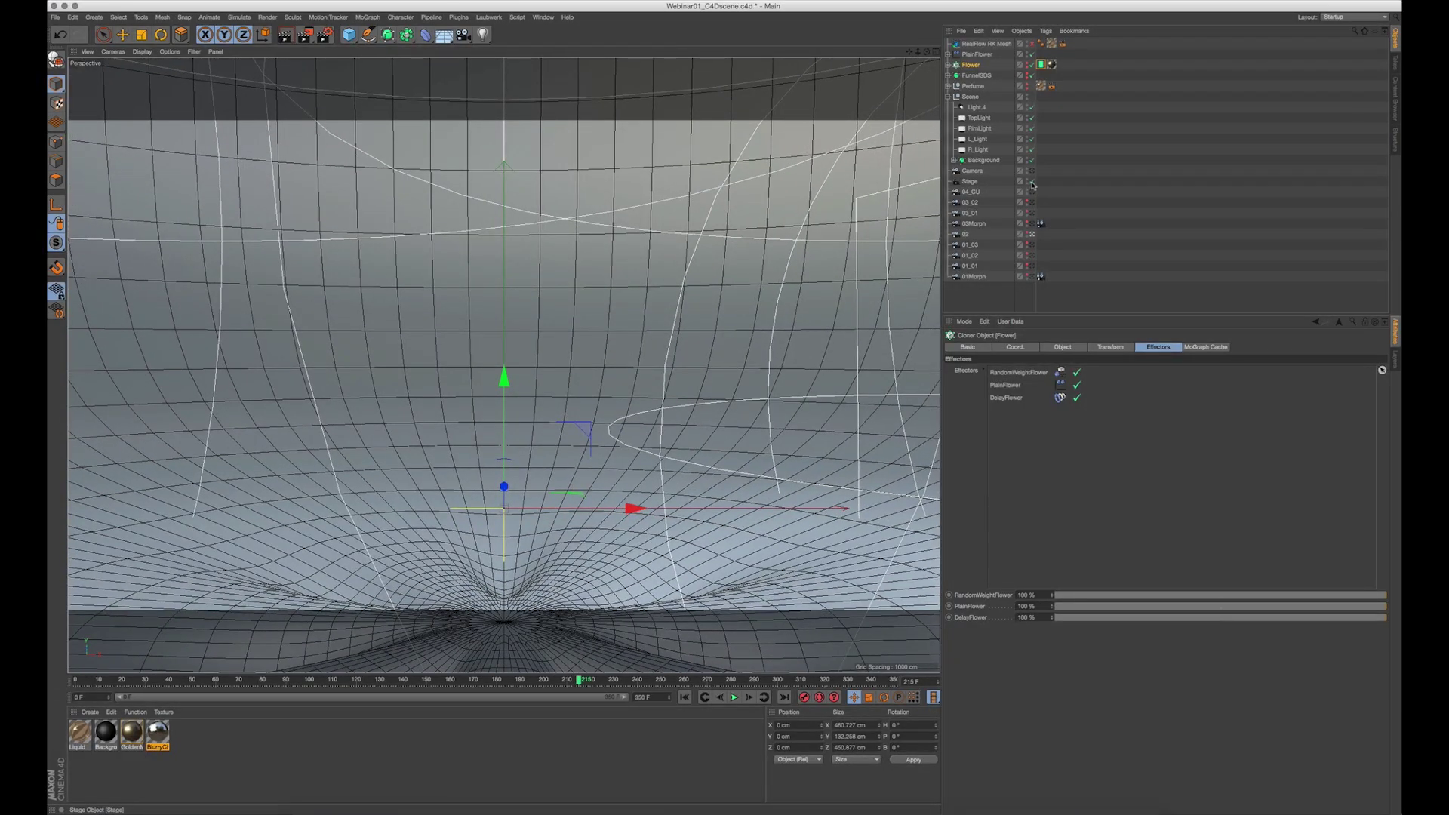
left_click(1034, 235)
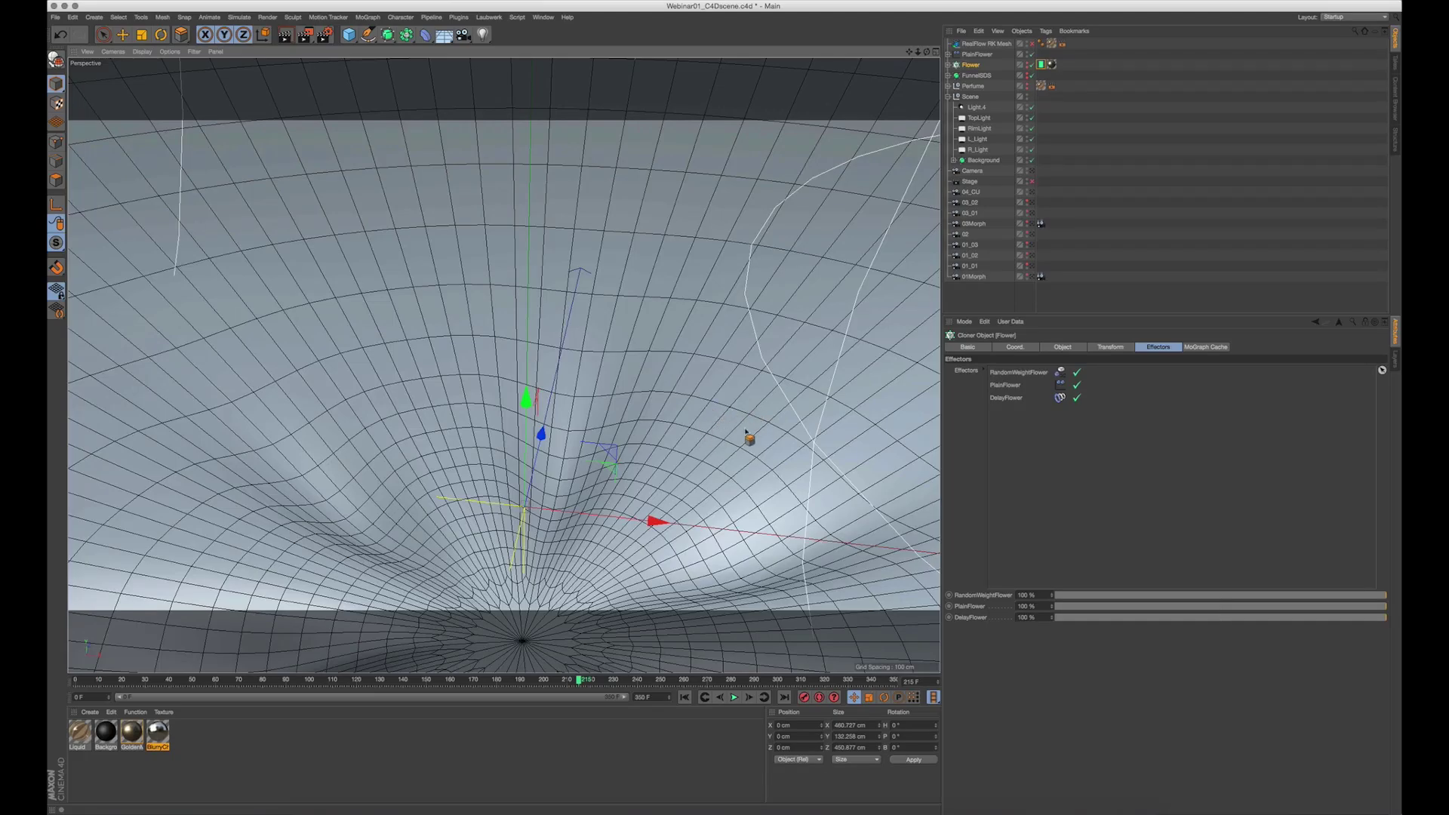
Examine the curved Background surface around the flower's base from above, from the side and at floor level
right_click_drag(744, 429, 547, 488, "alt")
middle_click_drag(657, 429, 440, 217, "alt")
left_click_drag(441, 302, 543, 370, "alt")
middle_click_drag(544, 370, 551, 427, "alt")
right_click_drag(552, 428, 586, 466, "alt")
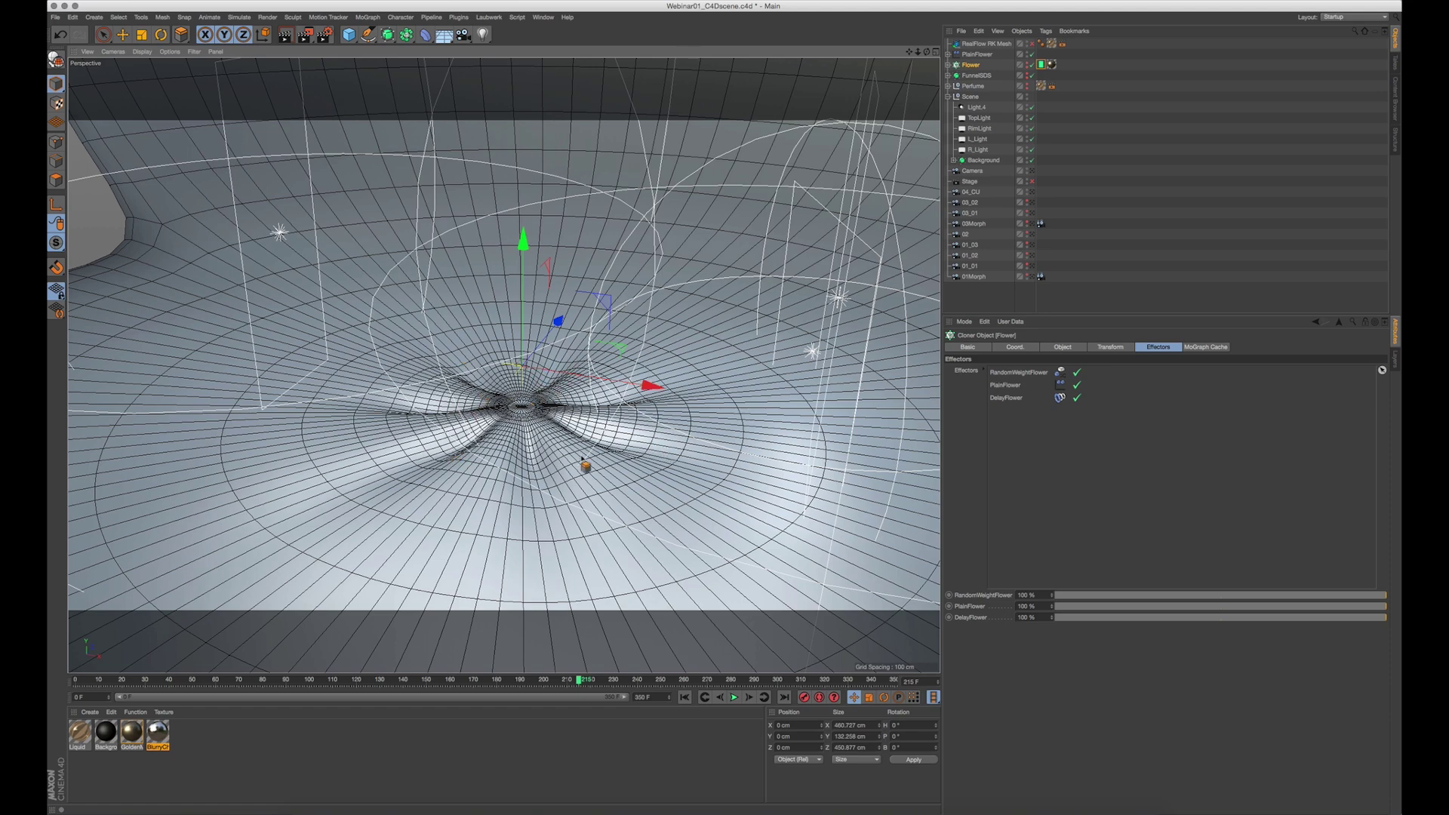
left_click_drag(659, 447, 625, 317, "alt")
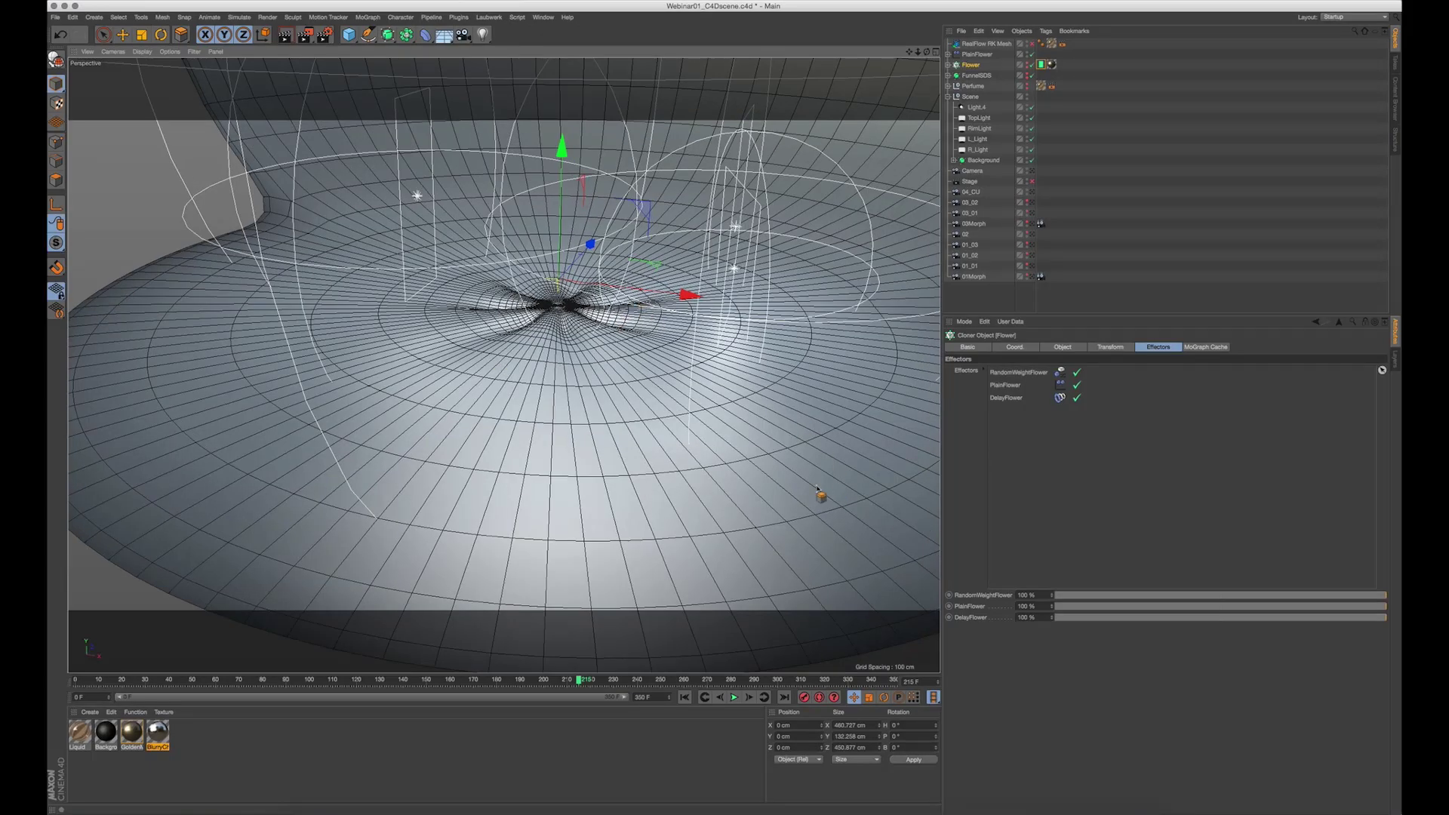
left_click_drag(819, 495, 868, 246, "alt")
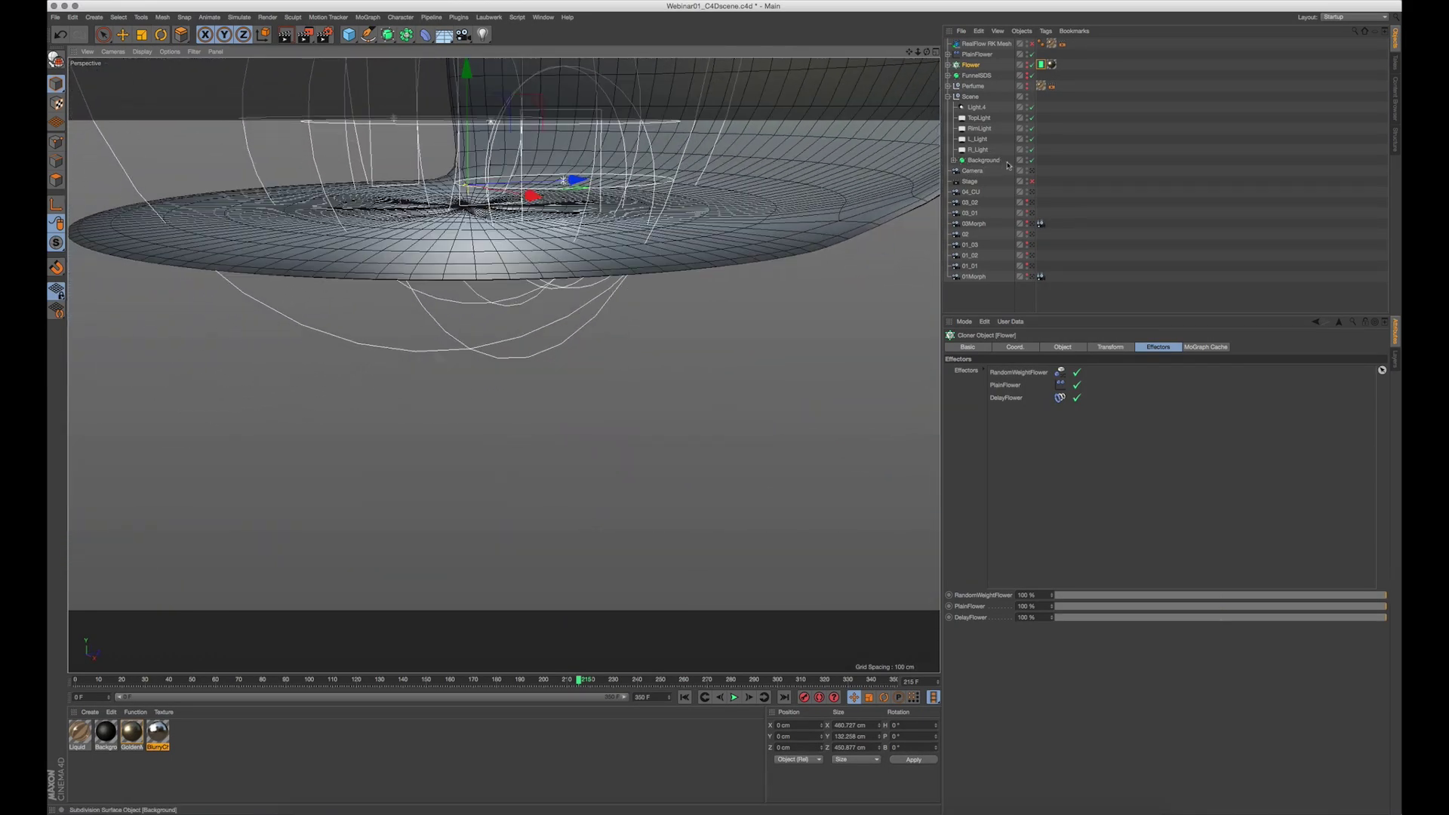
Turn off the Background's subdivision to inspect the low-poly Disc inside it, and turn the subdivision back on
left_click(1032, 160)
left_click(954, 160)
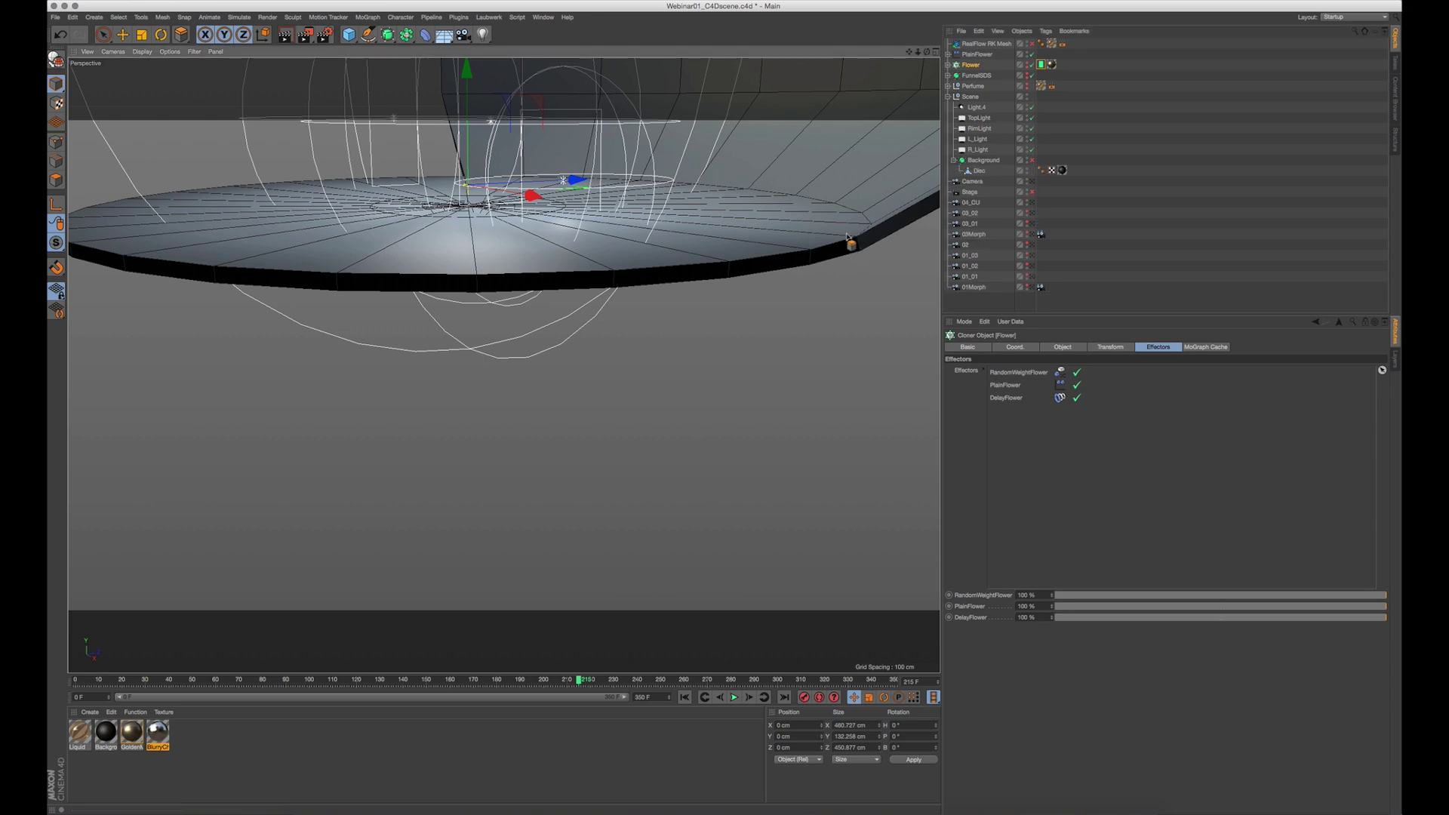
left_click_drag(849, 242, 619, 375, "alt")
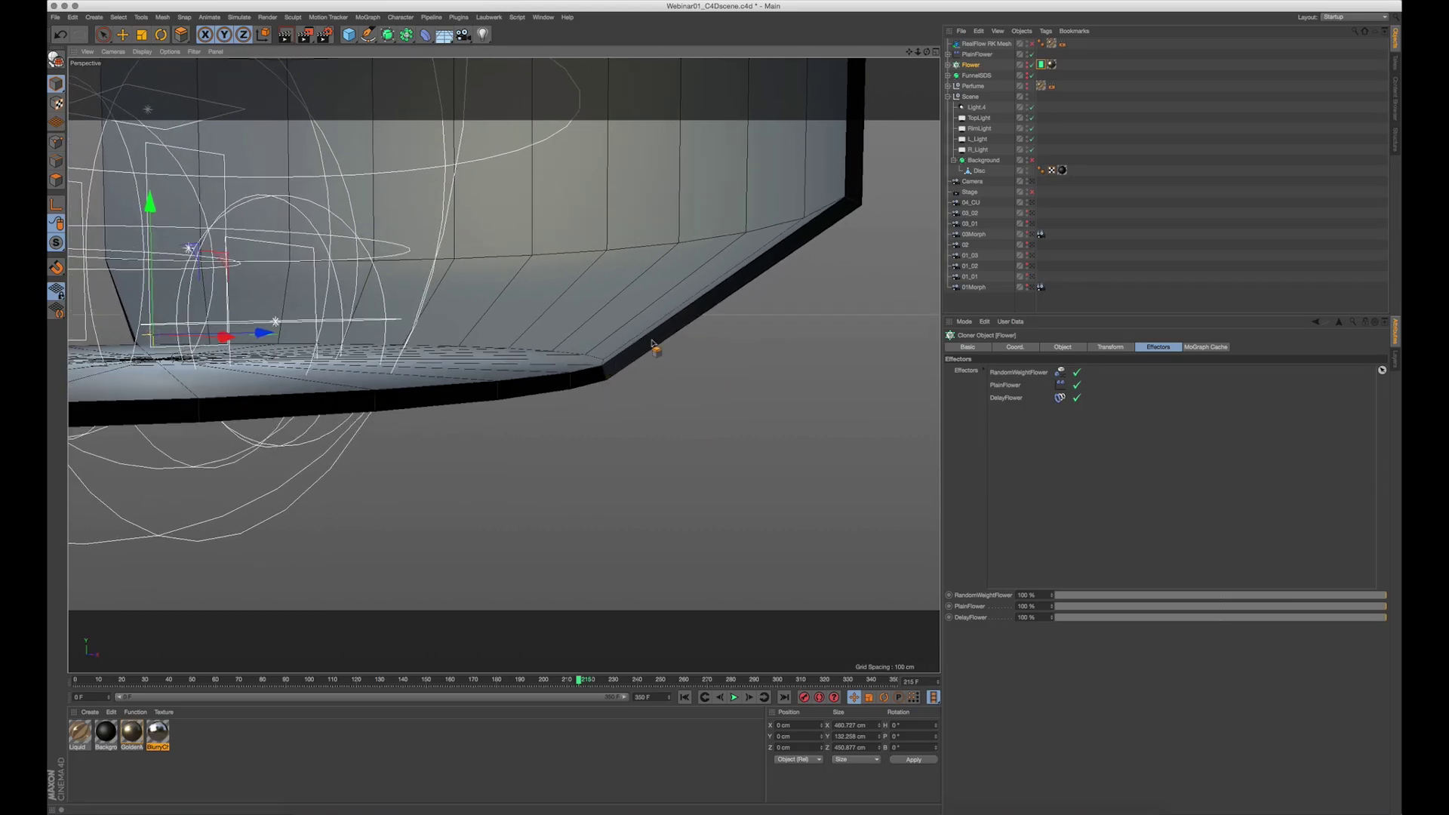
left_click_drag(665, 328, 678, 393, "alt")
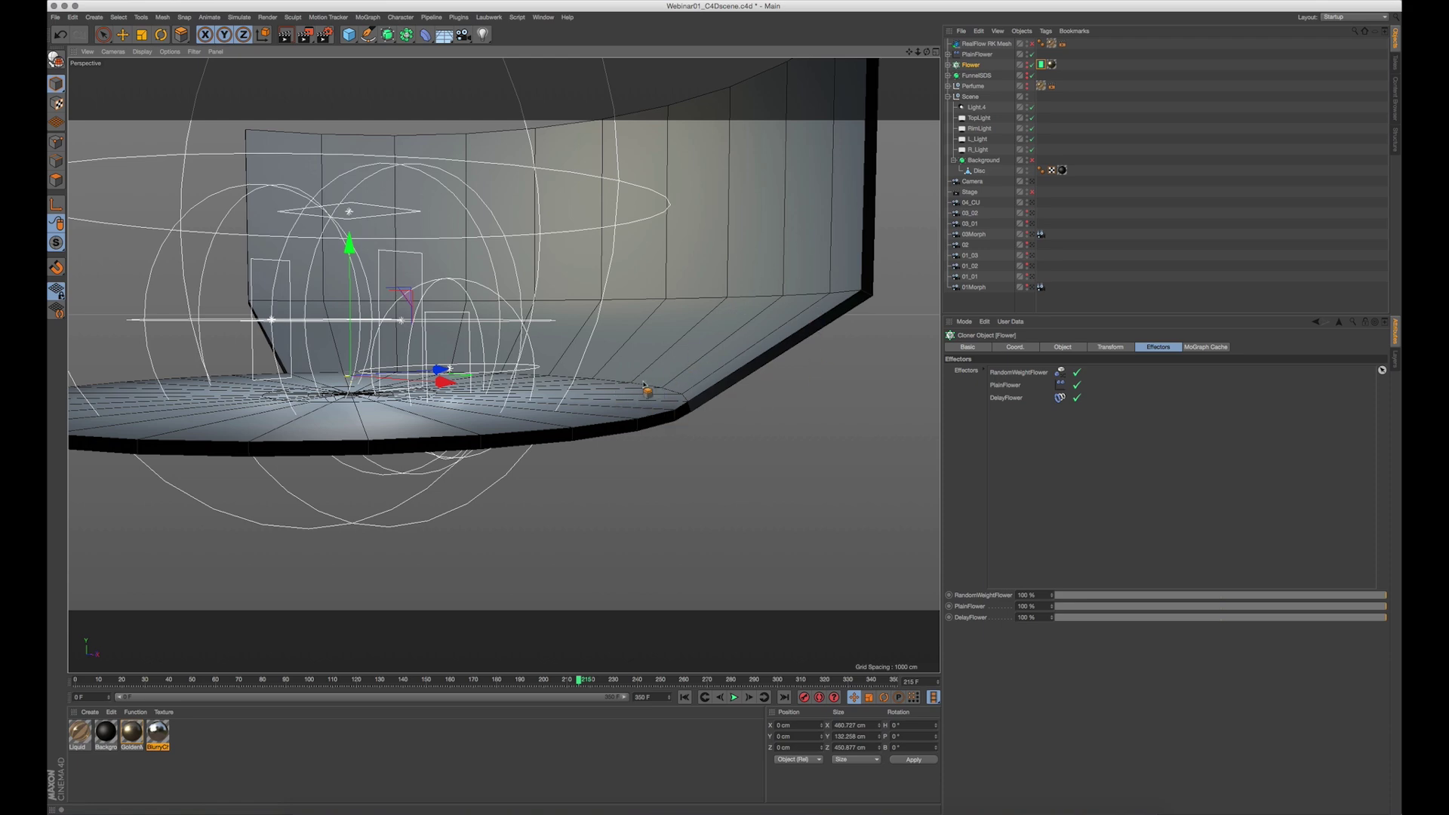
left_click_drag(644, 385, 671, 269, "alt")
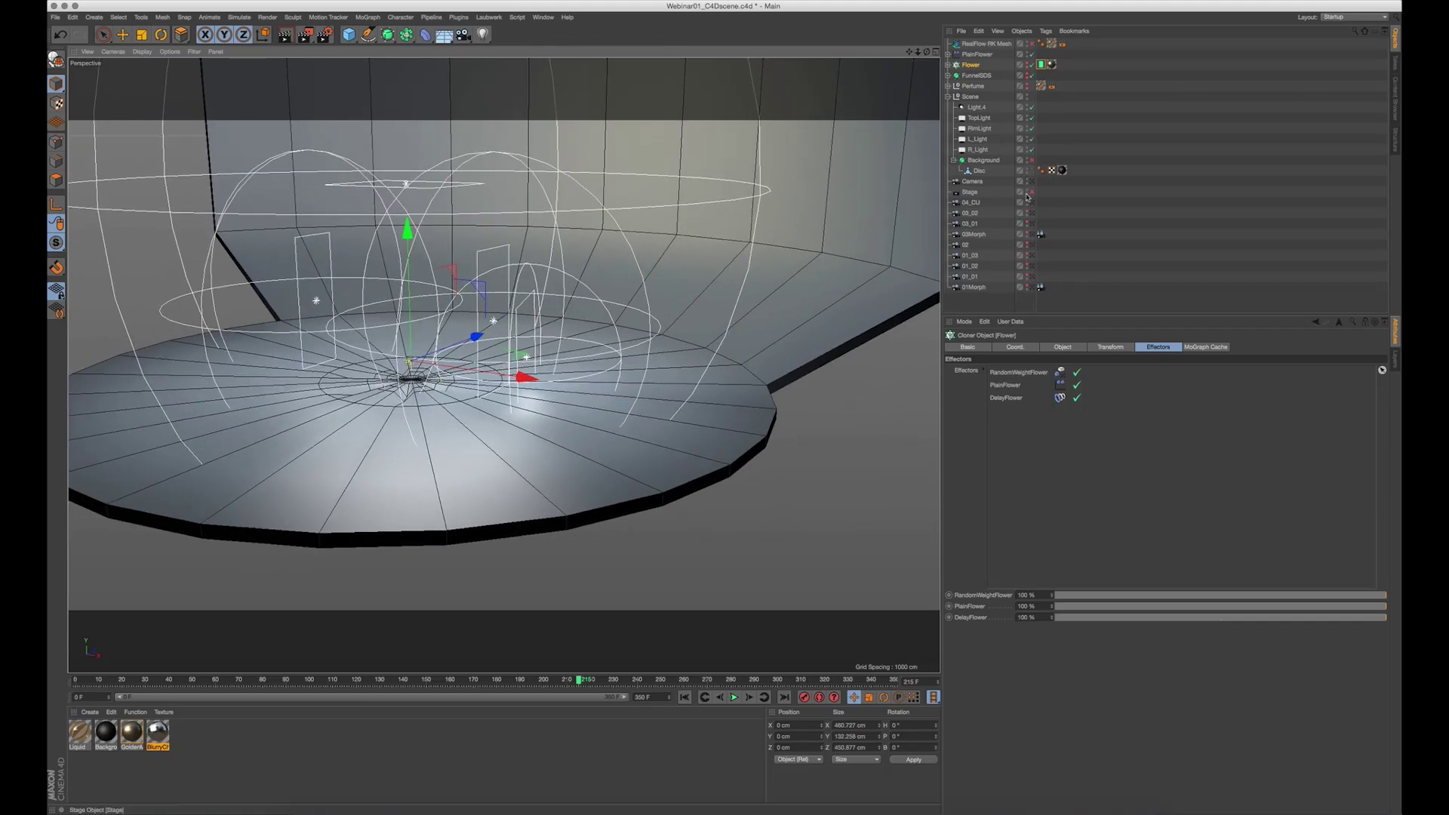
left_click(1032, 161)
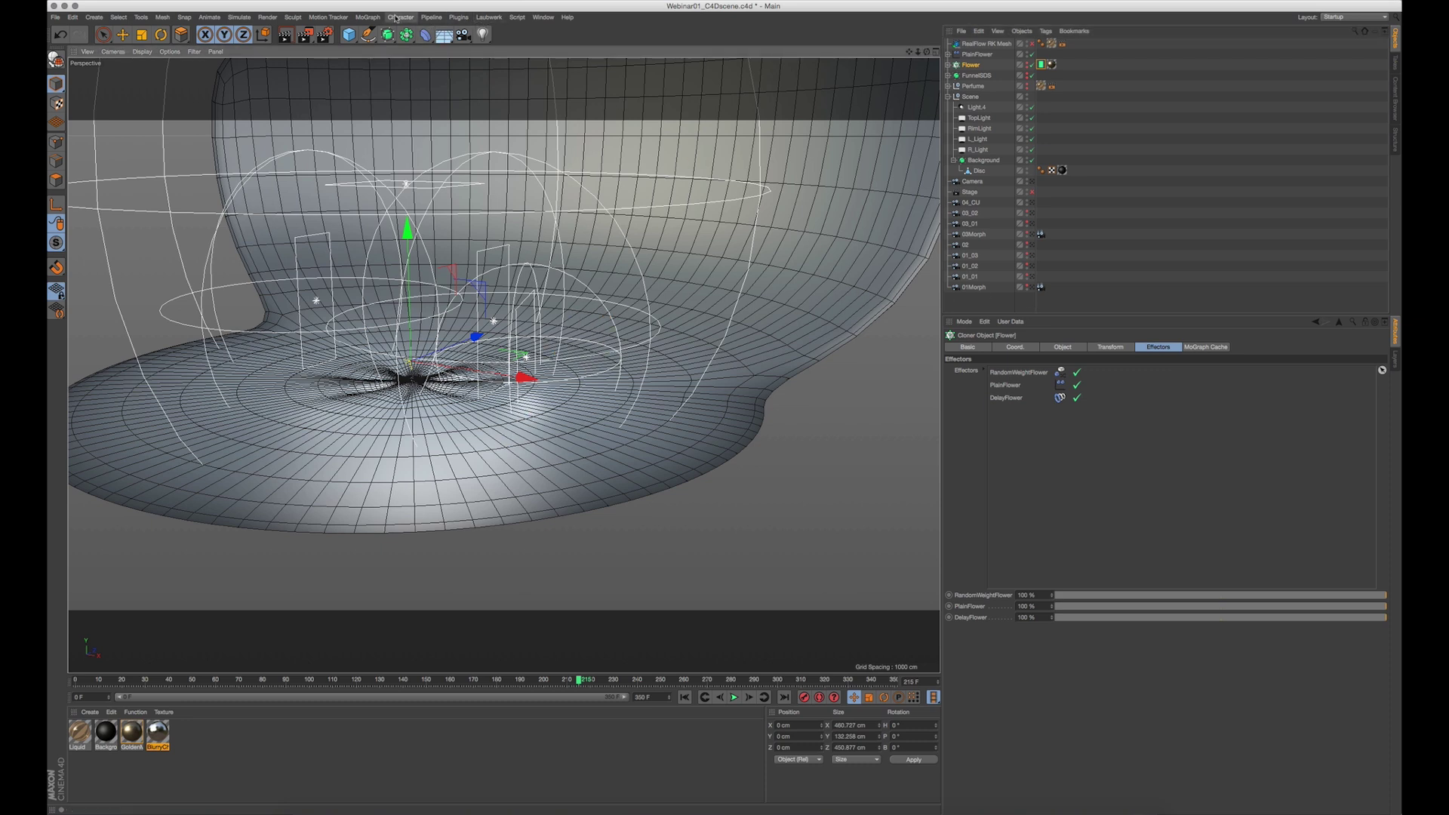
Open the RealFlow SD Exporter, remove all objects from the export list and add them all back
left_click(457, 18)
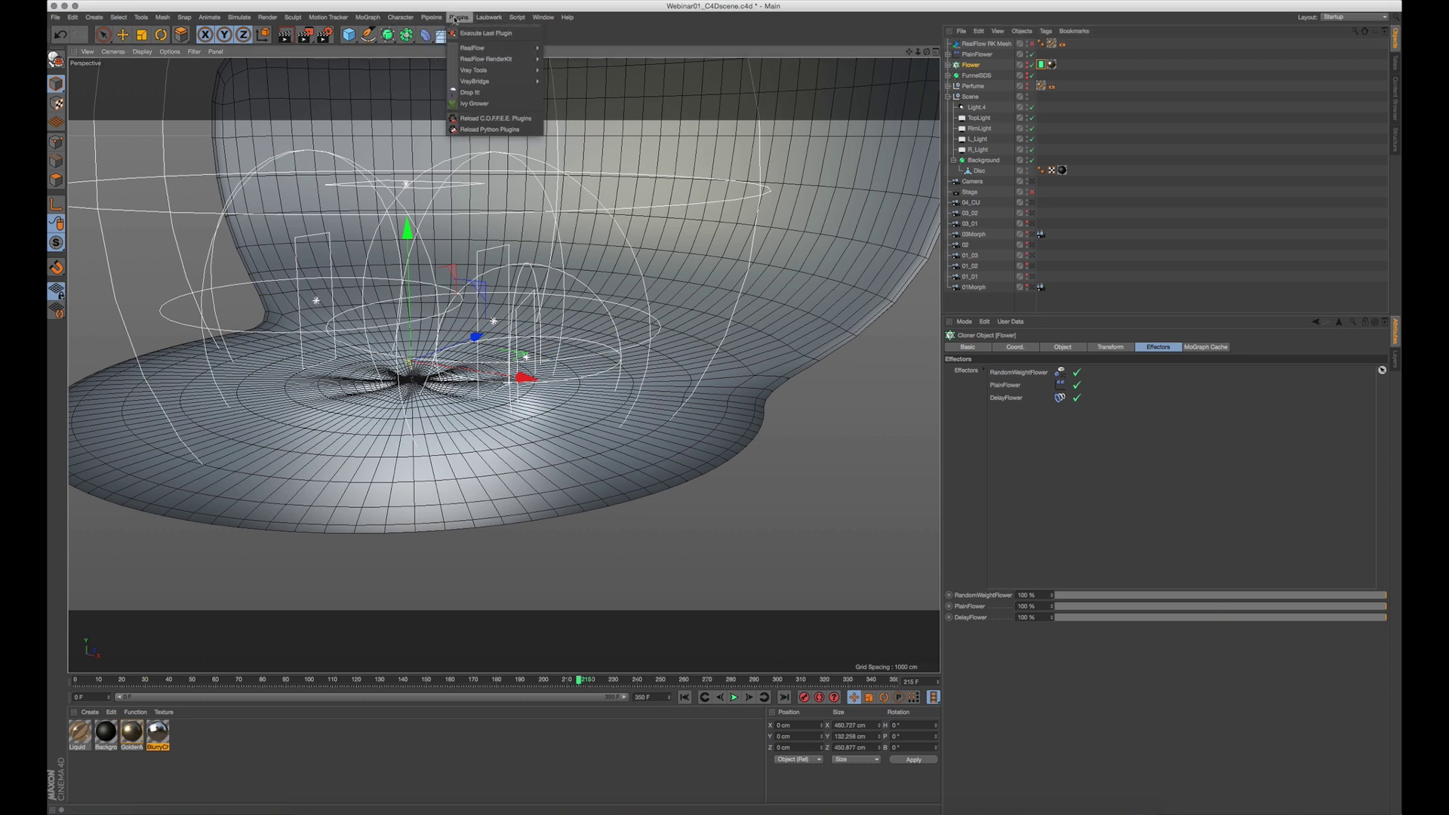
mouse_move(491, 48)
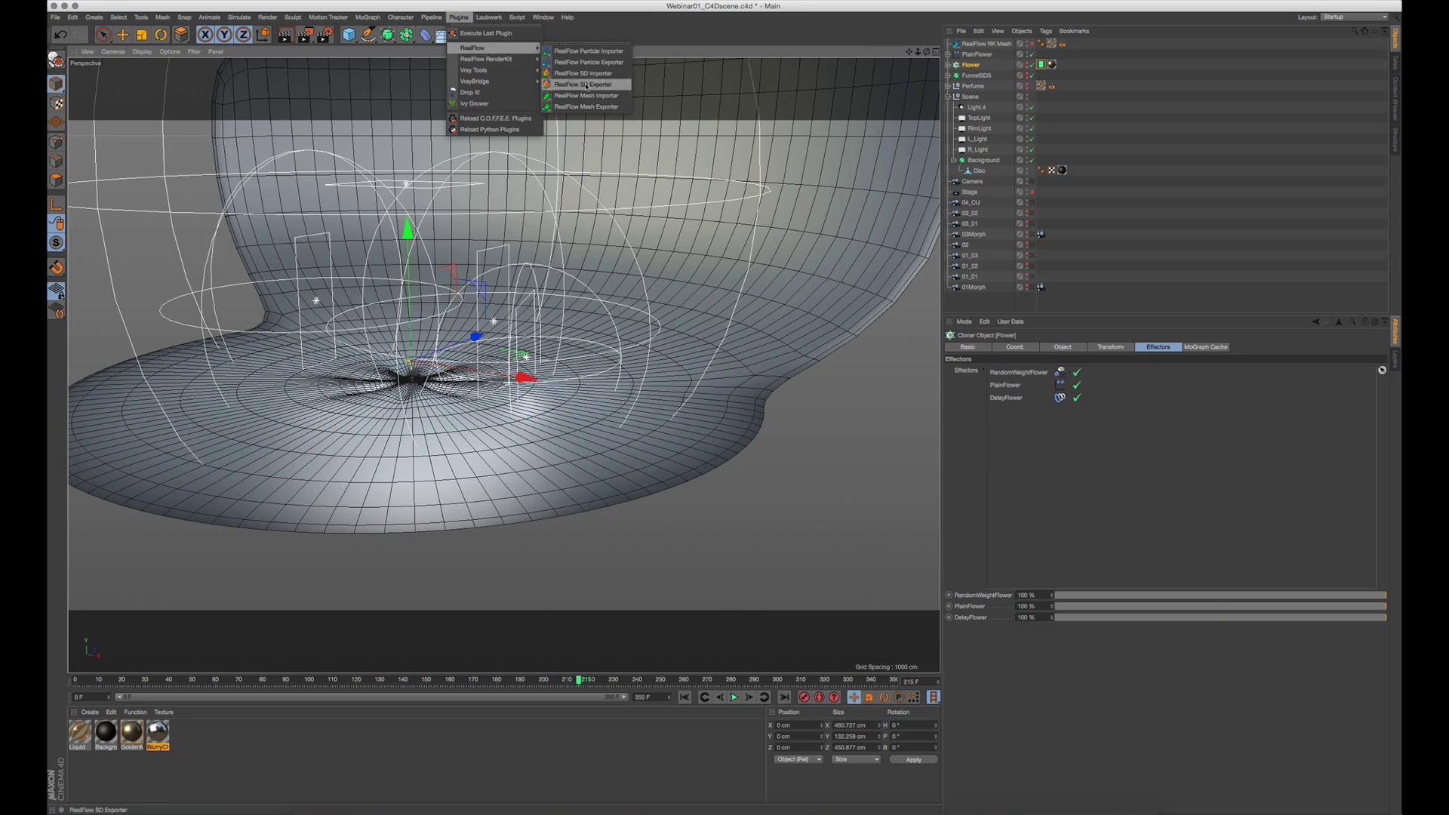
left_click(604, 88)
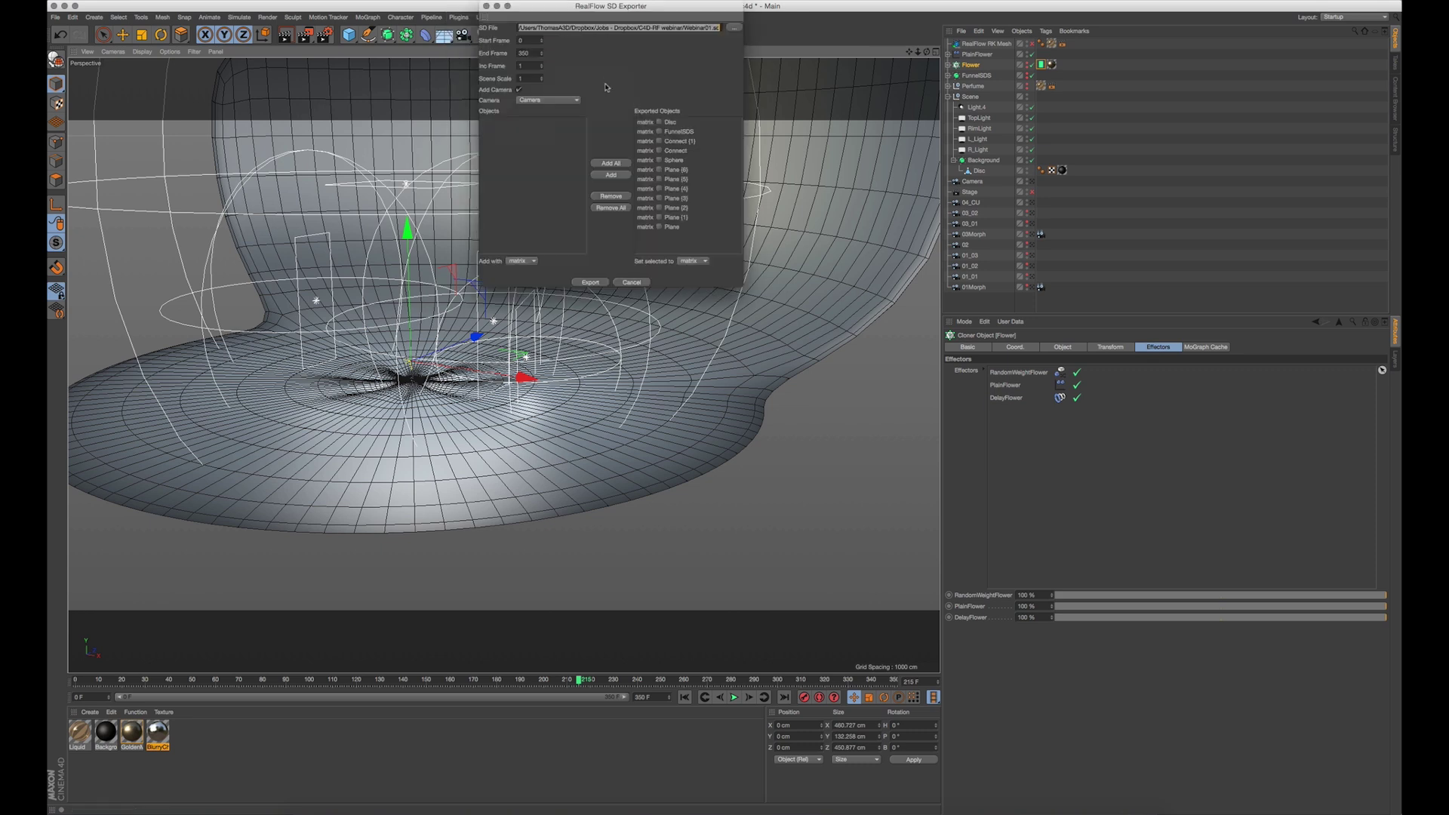
left_click_drag(671, 8, 848, 79)
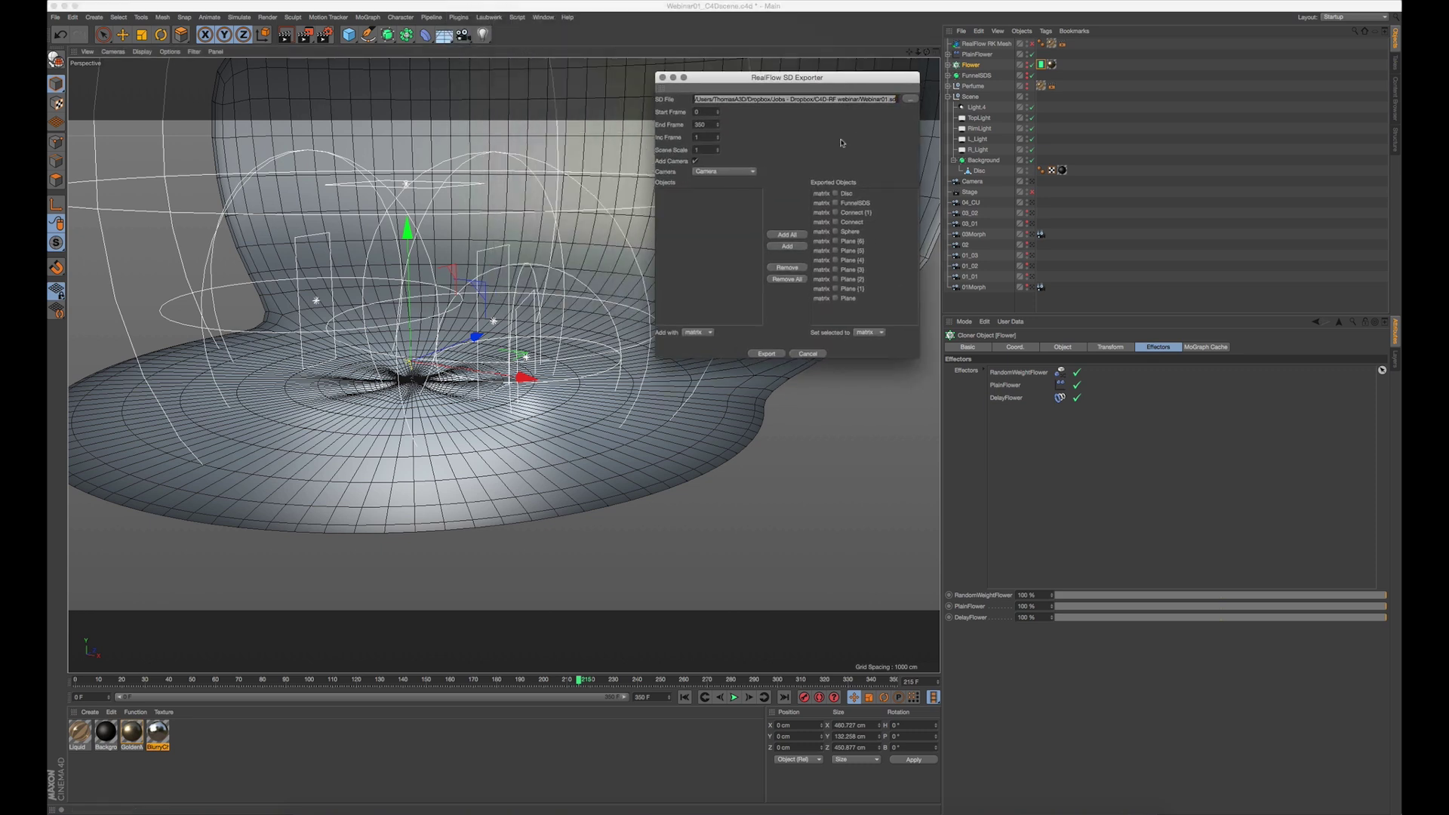
left_click(790, 281)
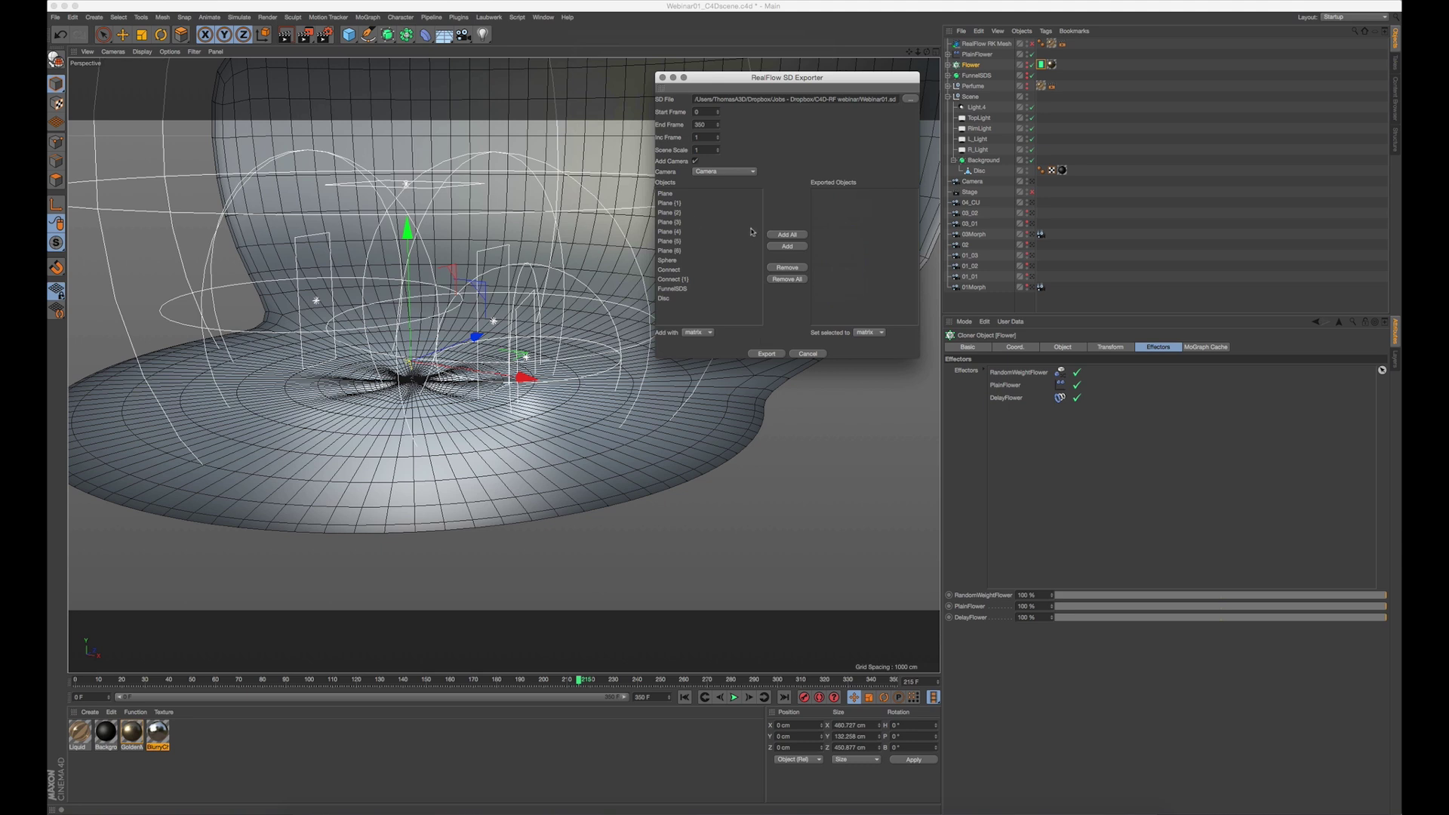
left_click(788, 236)
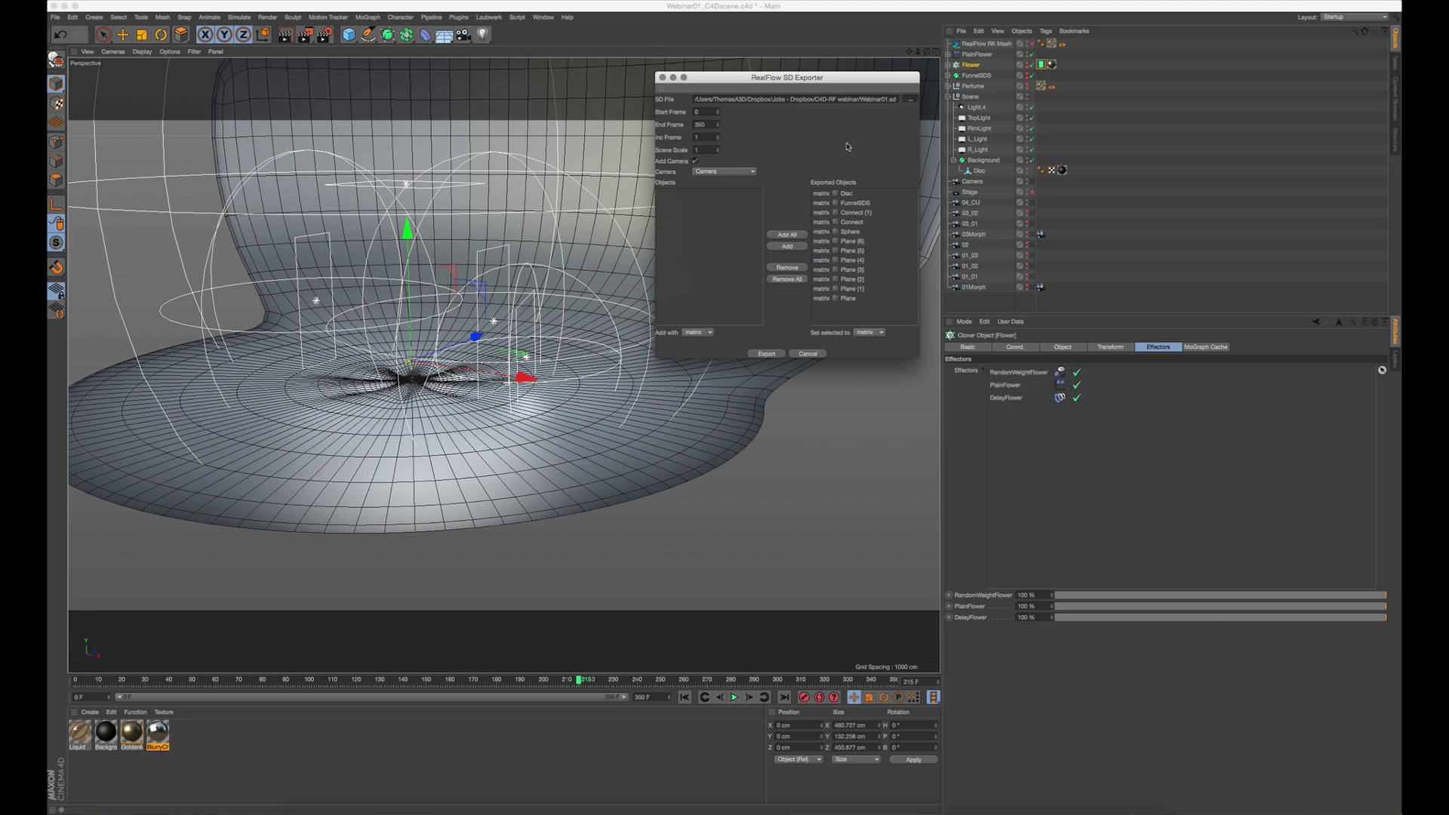
Check the save location of Webinar01.sd in the C4D-RF webinar folder, and close the exporter without exporting
left_click(910, 99)
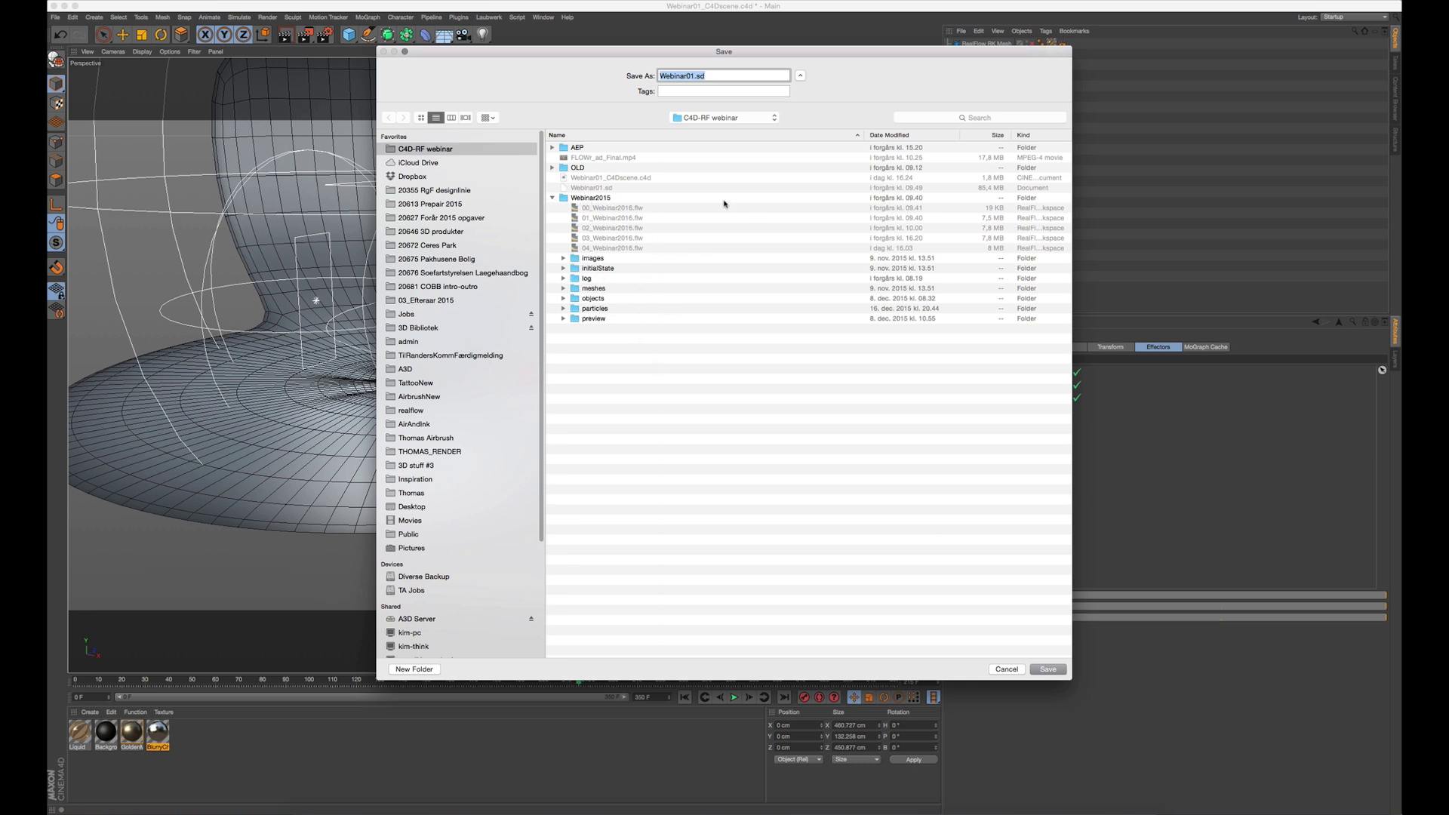
left_click(588, 190)
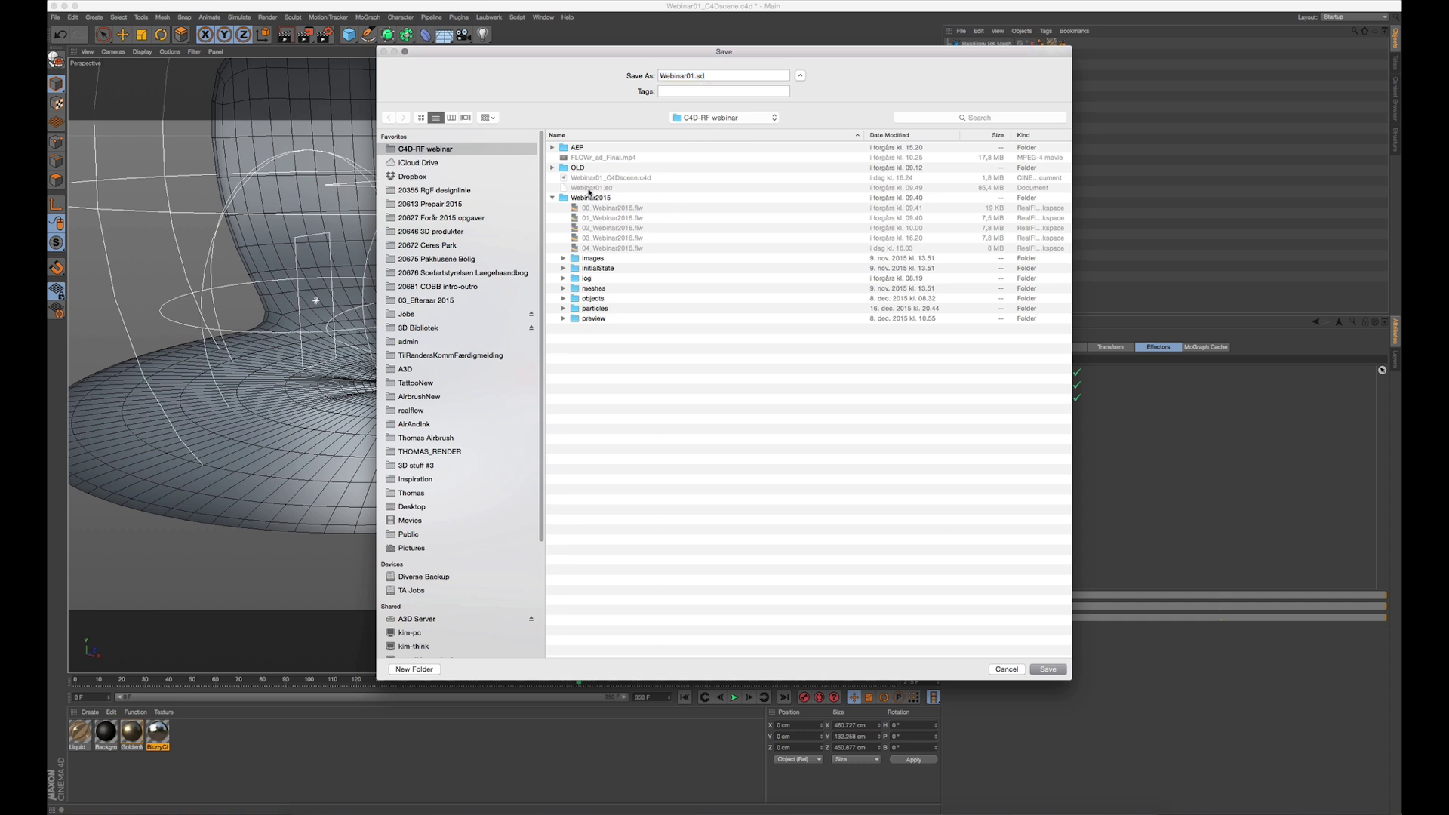
left_click(1012, 671)
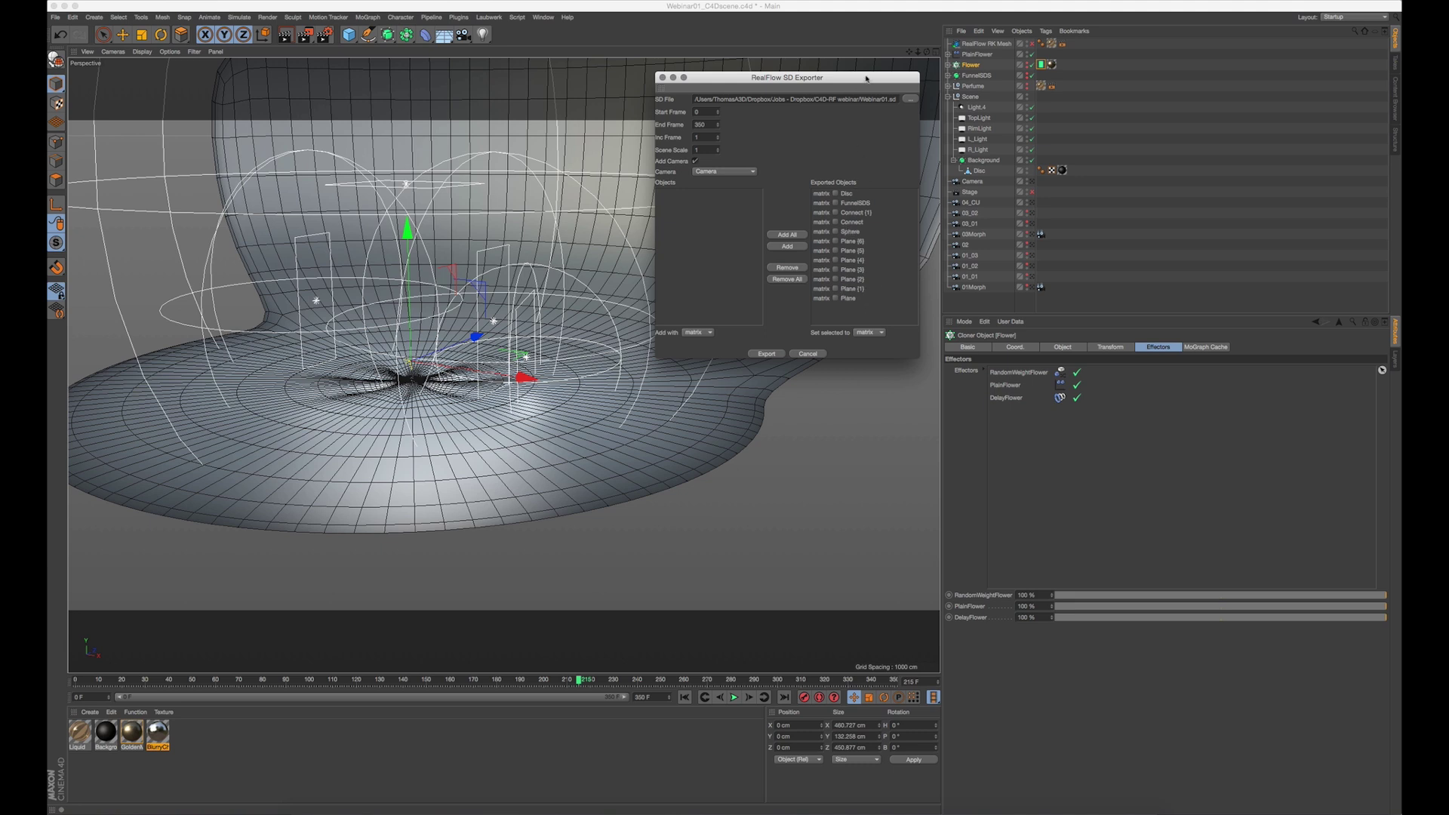
left_click_drag(861, 91, 799, 95)
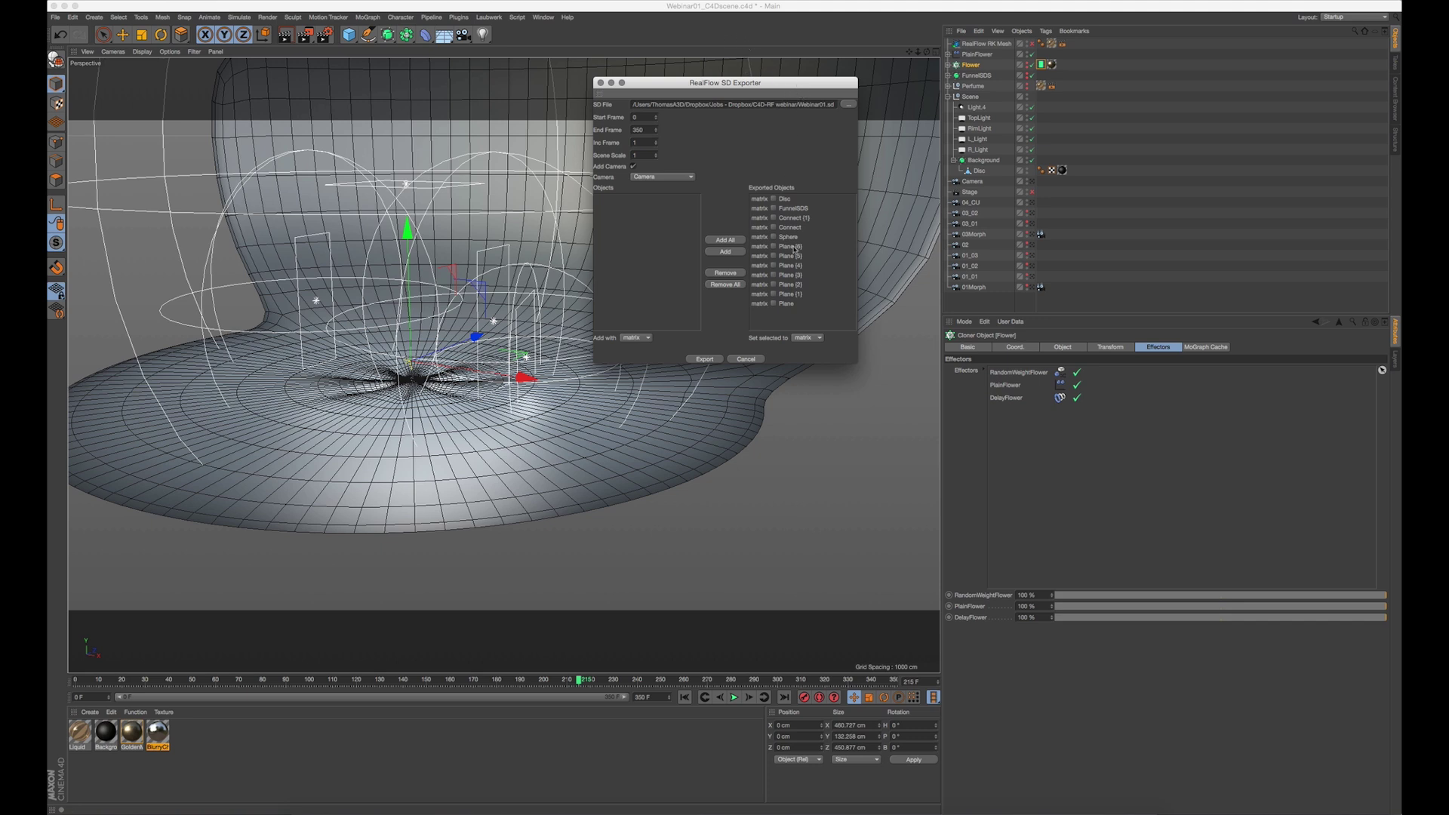
left_click(745, 360)
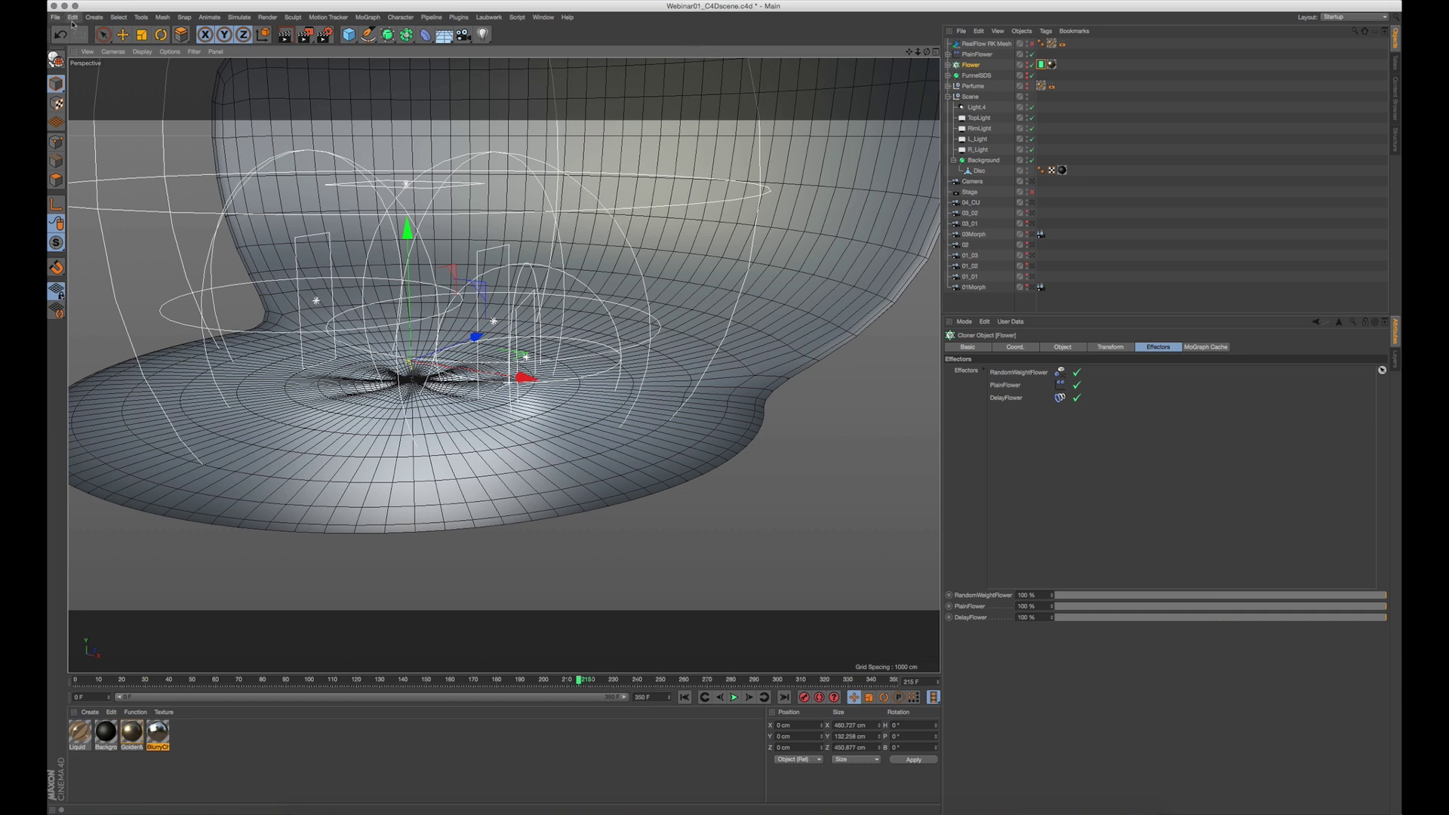
Switch to RealFlow and import the object file Webinar01.sd from the C4D-RF webinar folder
key("super+Tab")
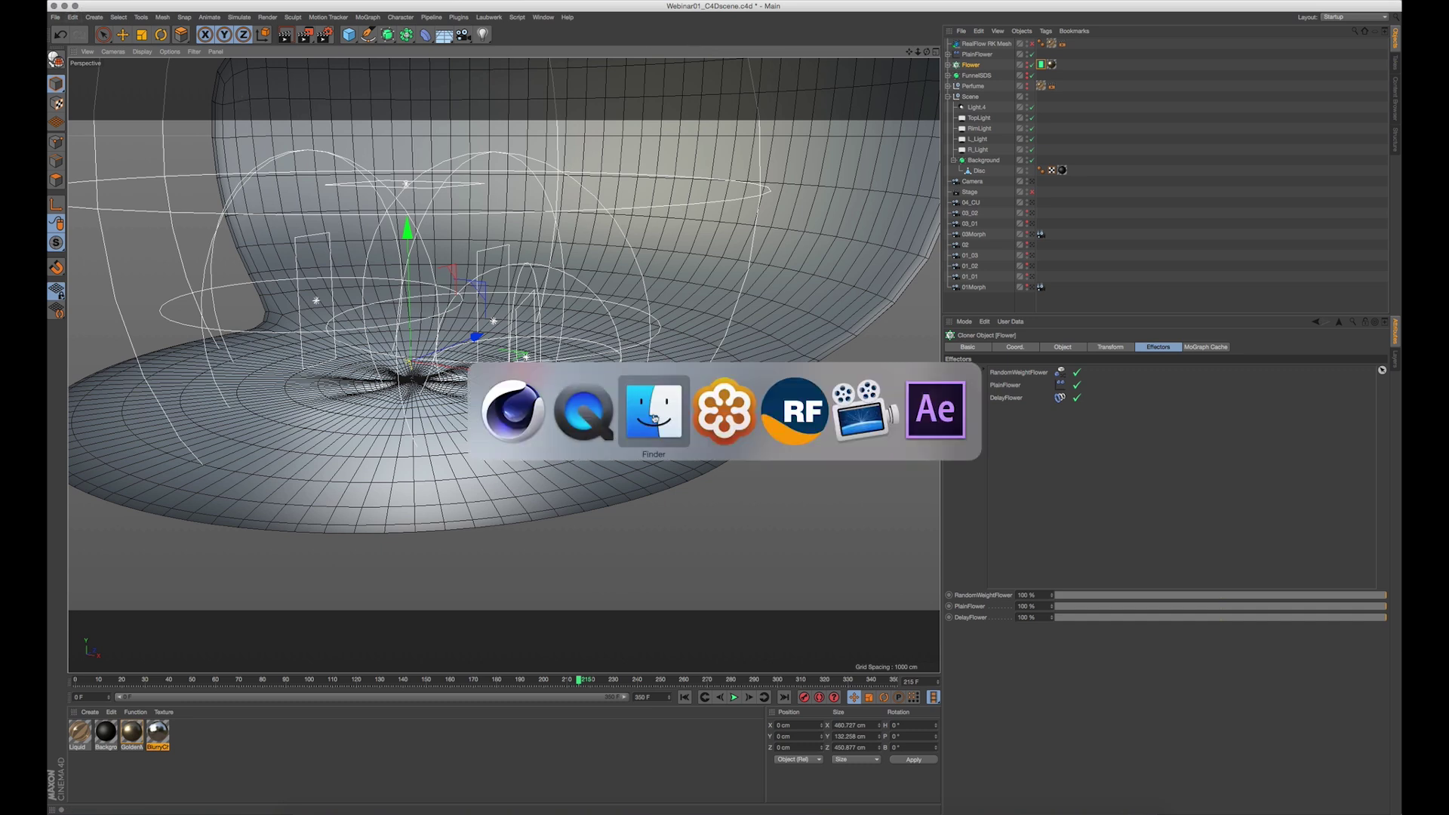
left_click(792, 414)
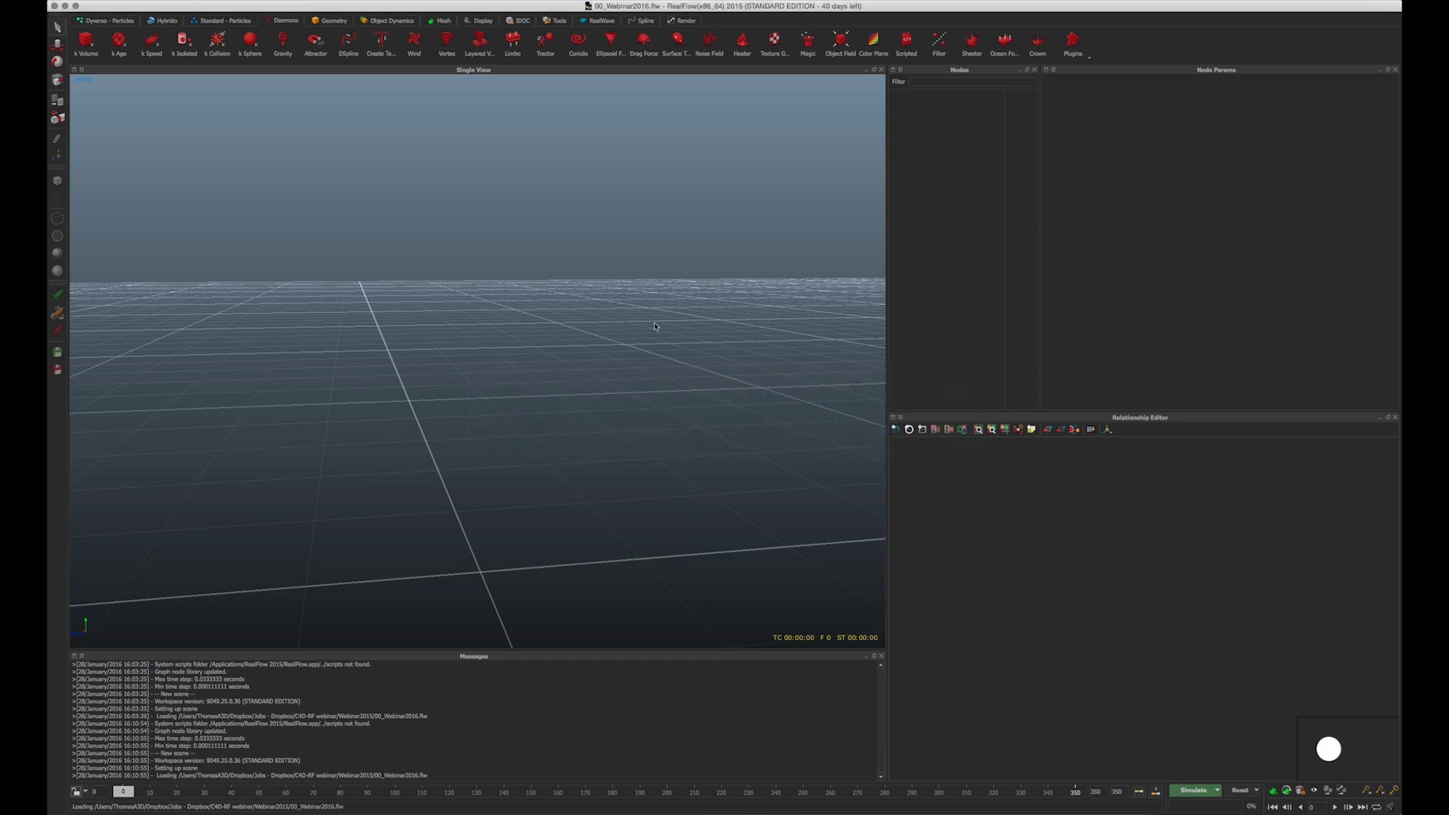
left_click(299, 0)
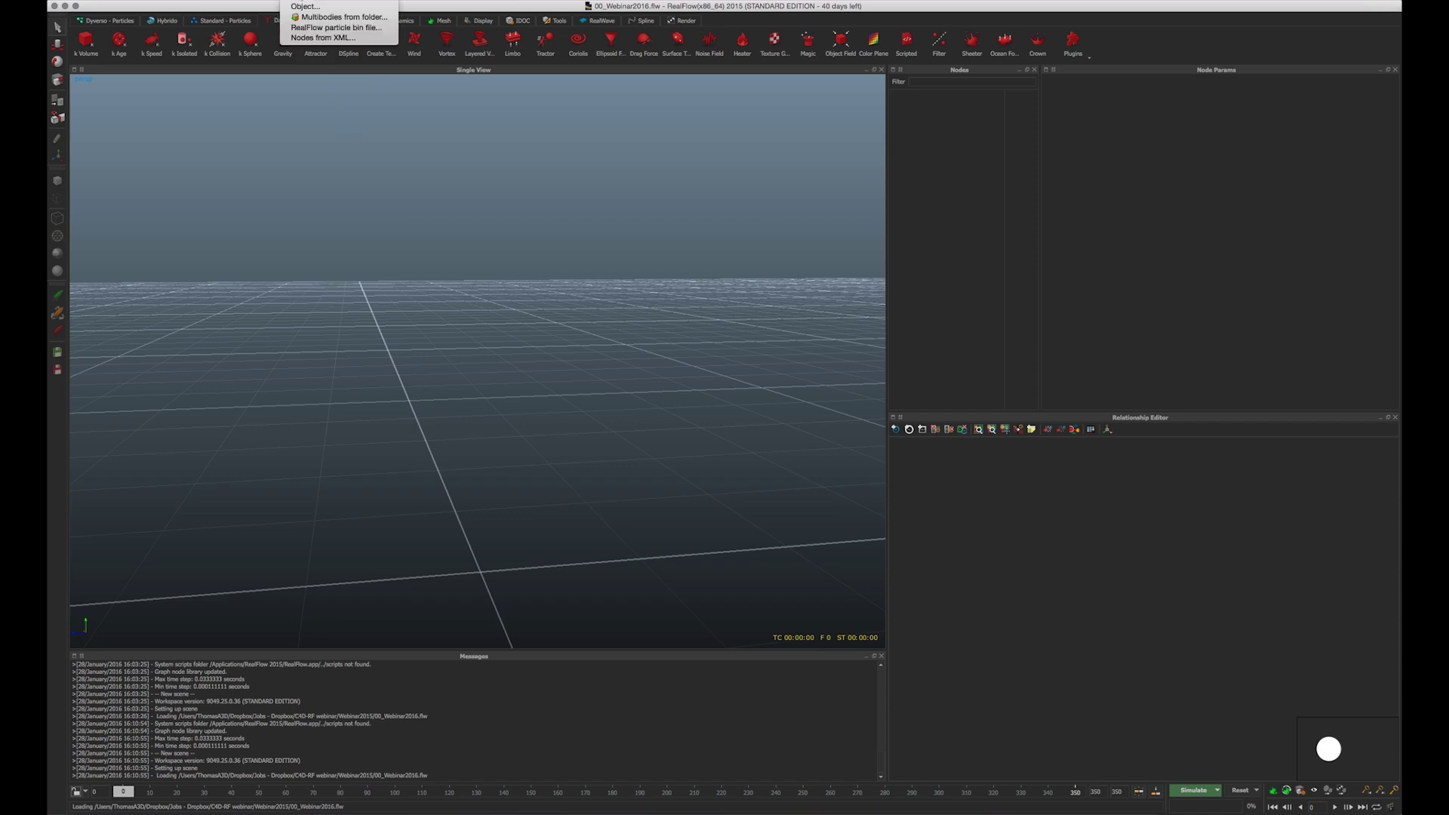
left_click(305, 7)
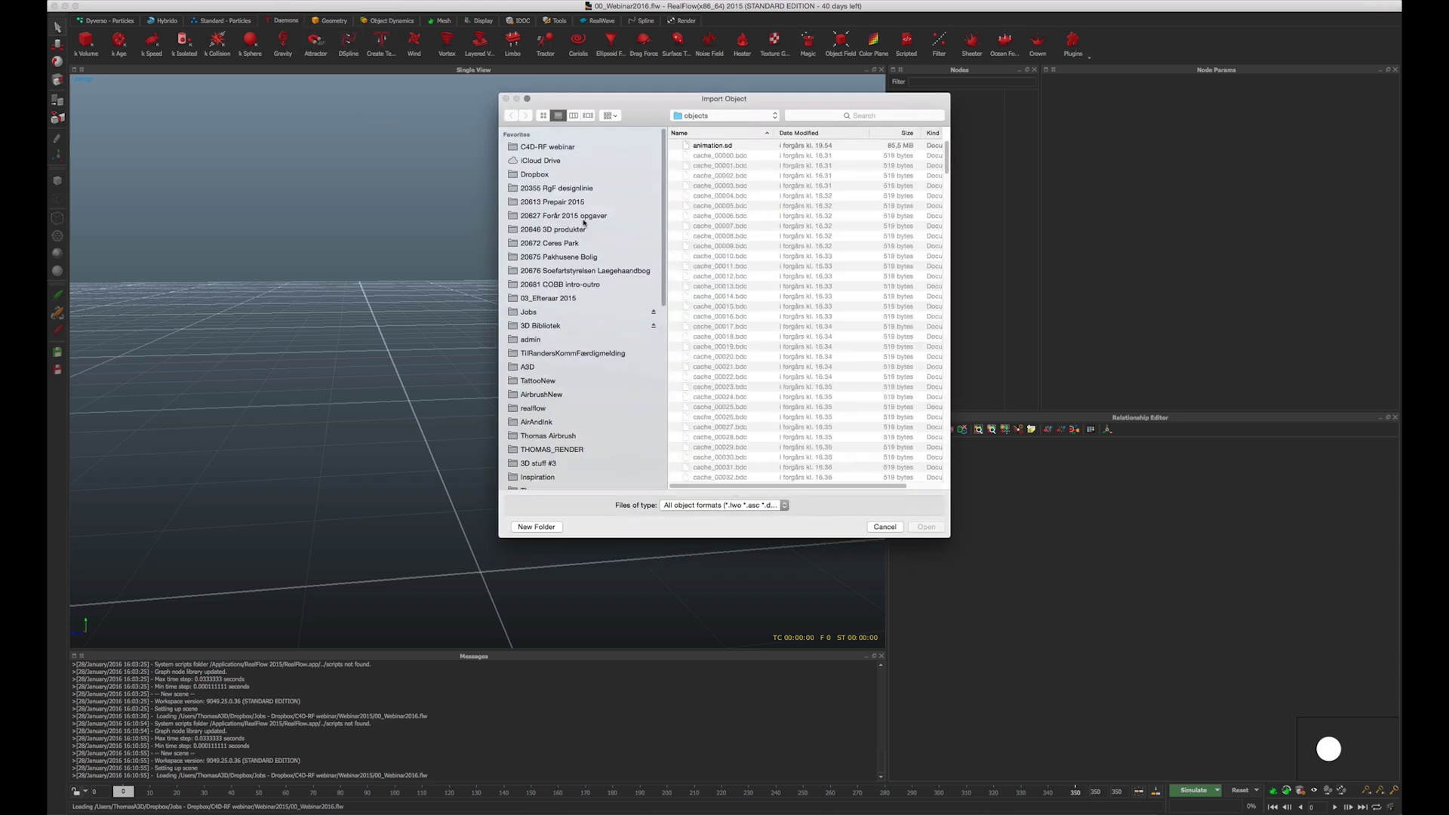
left_click(559, 148)
left_click(675, 195)
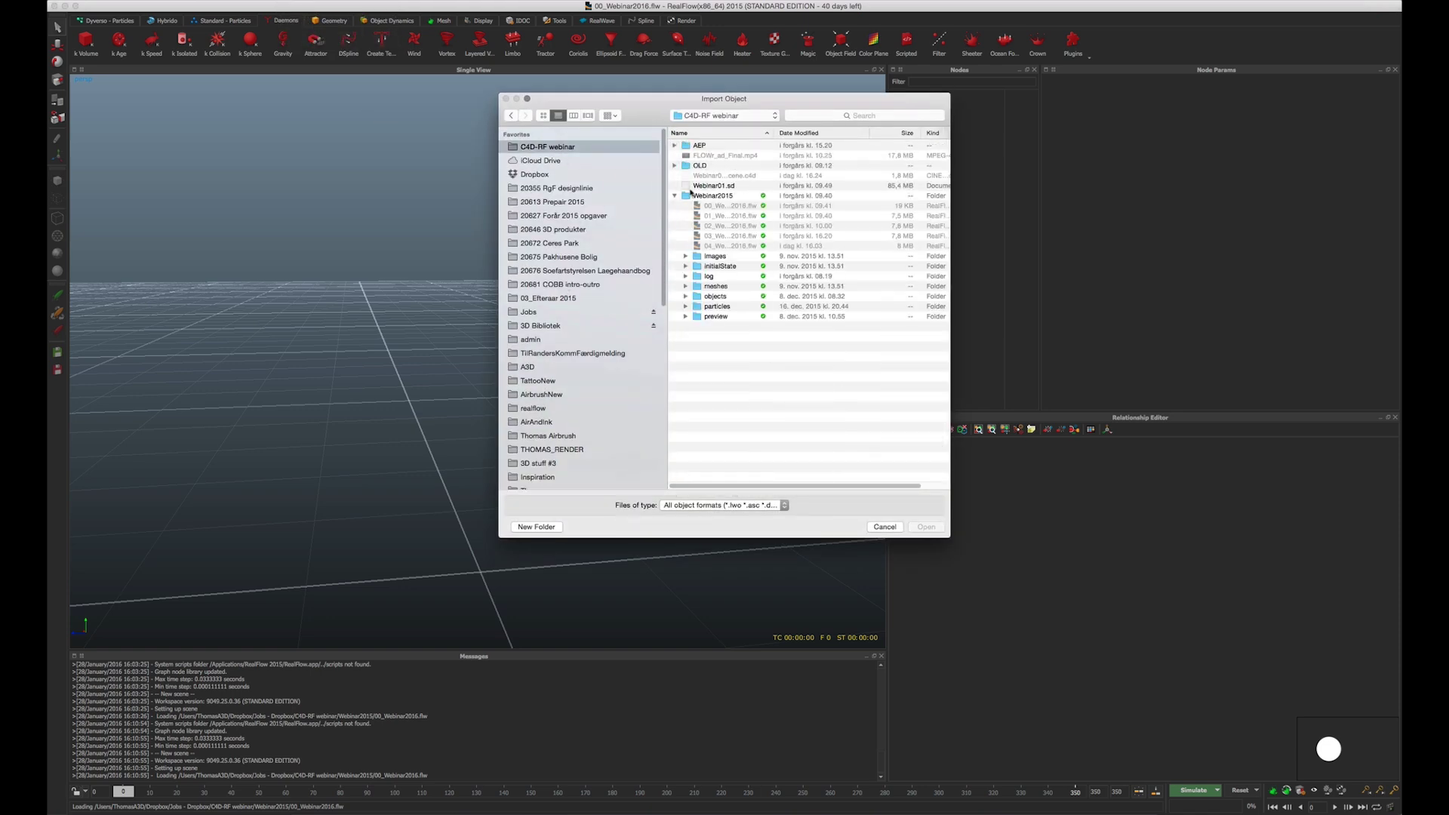
left_click(715, 187)
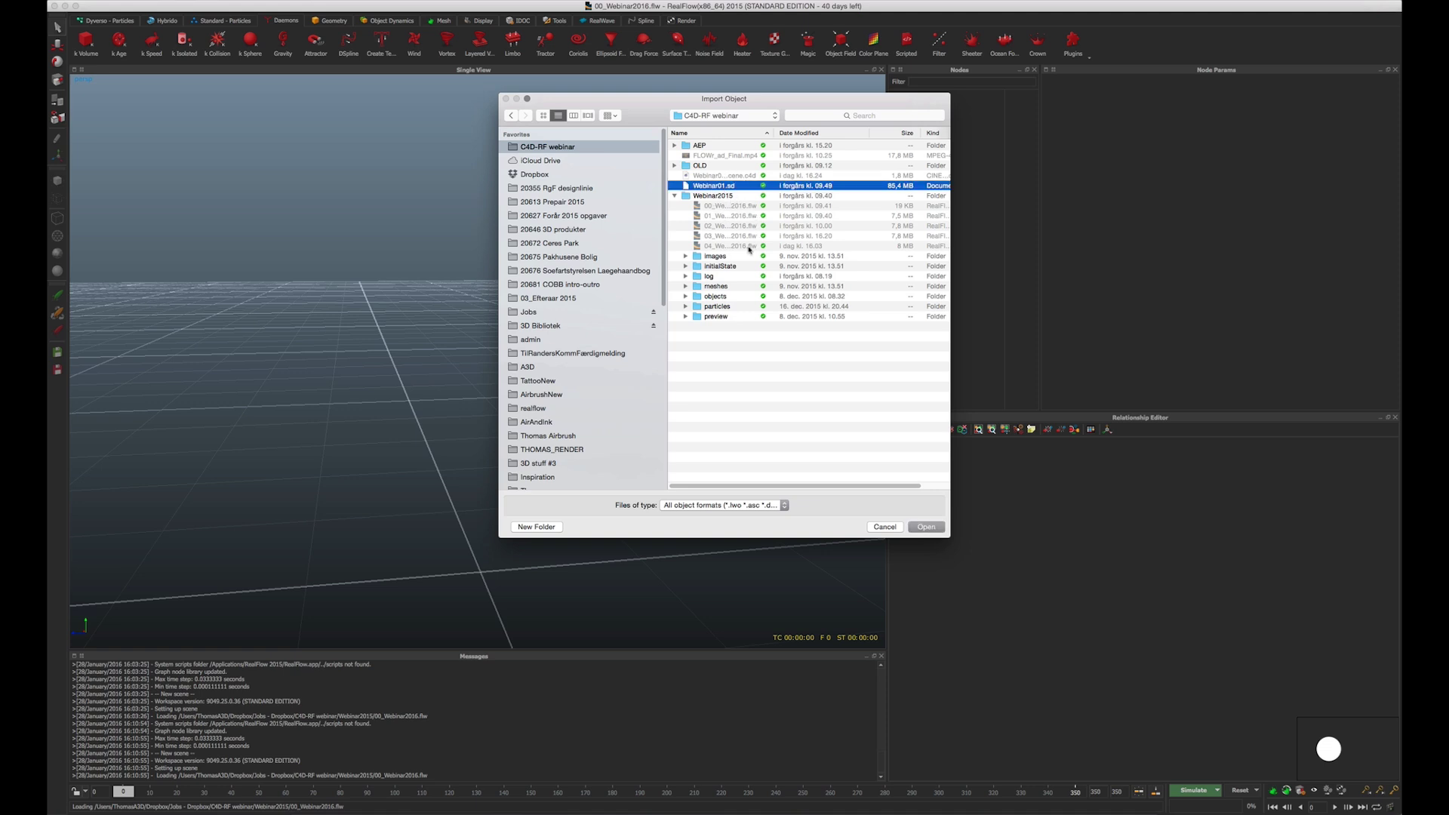
key("Return")
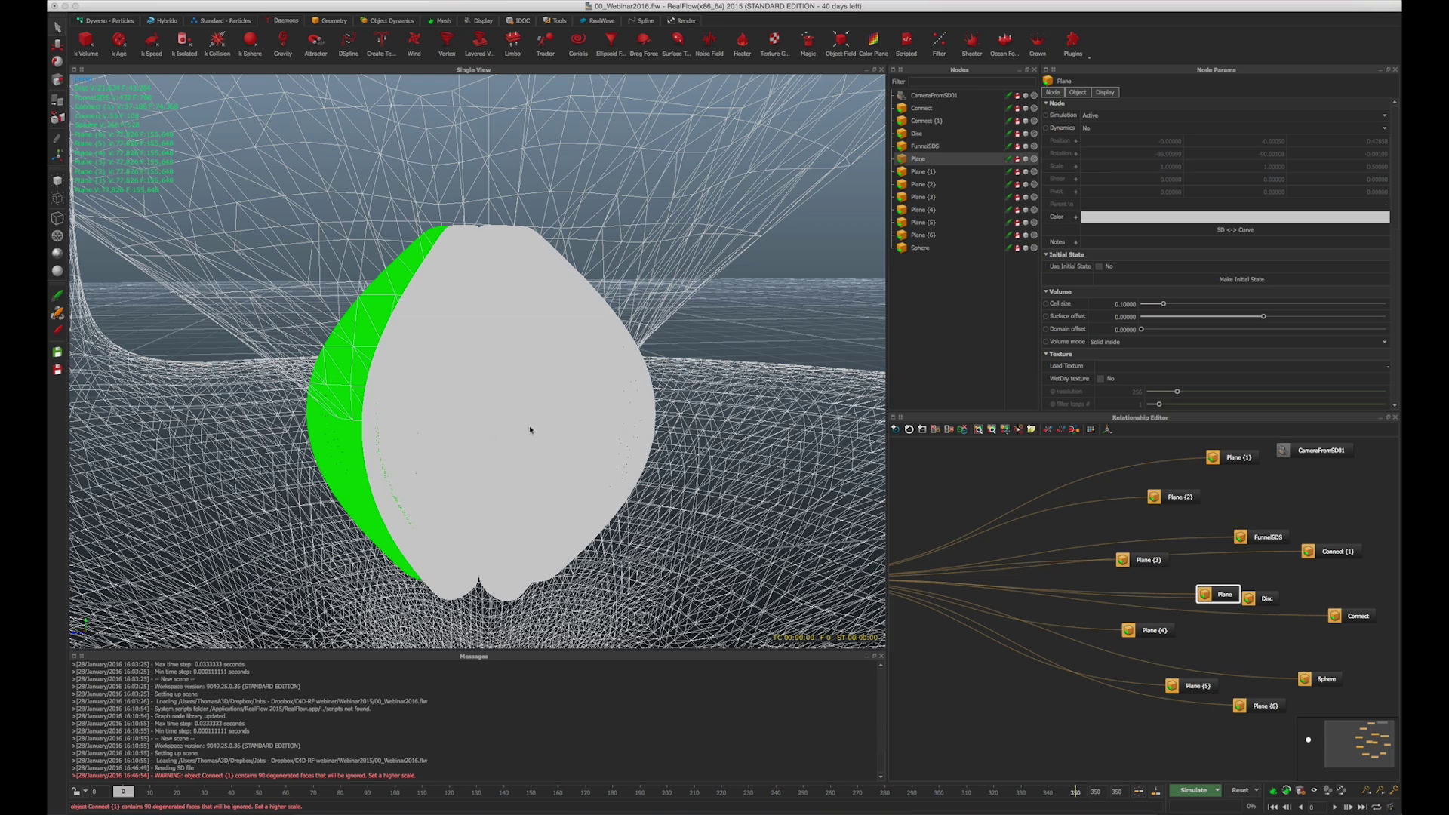
Hide the FunnelSDS node in the viewport and set the Disc to shaded display
scroll(511, 412, "down", 10)
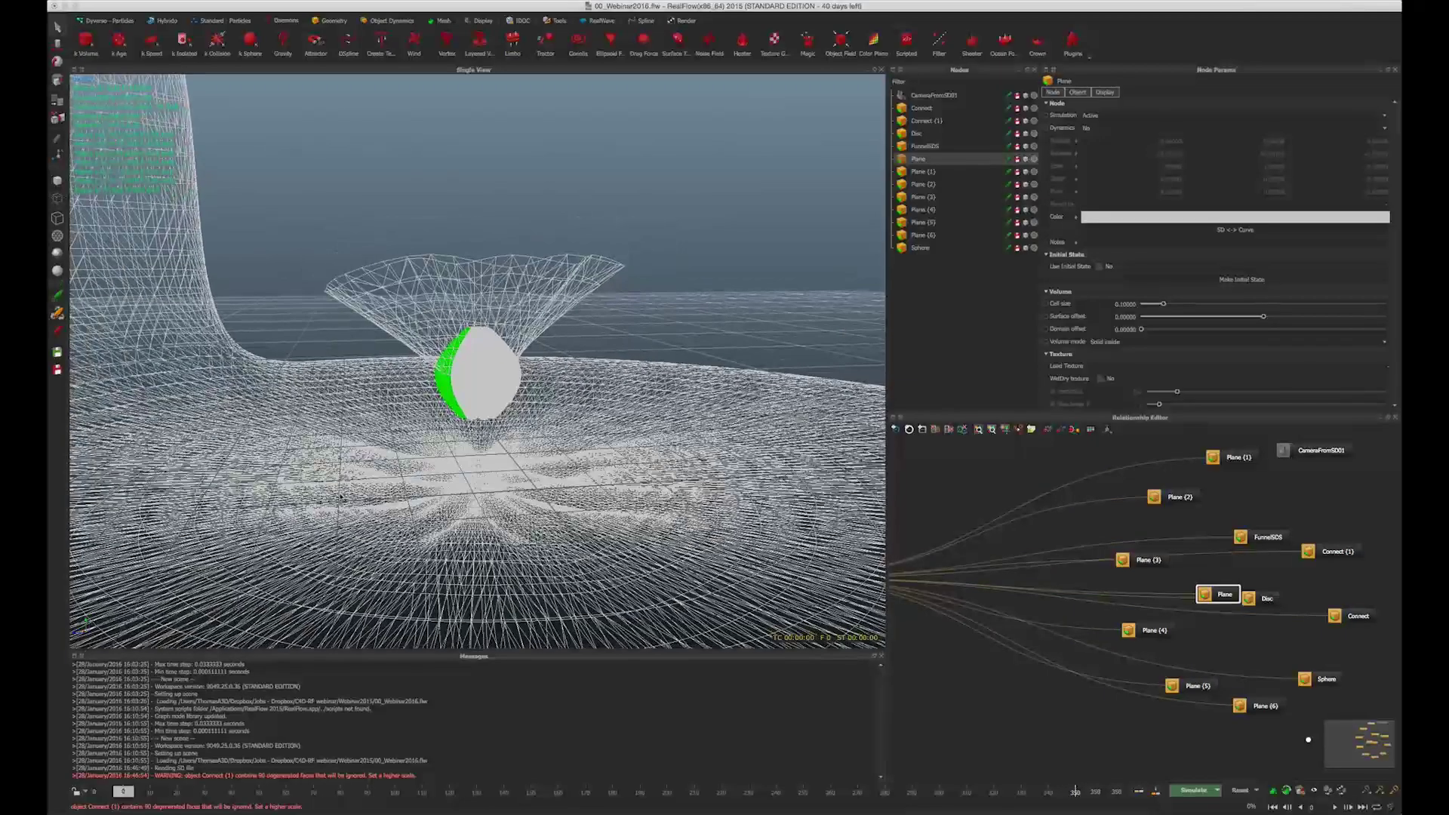
left_click_drag(495, 398, 487, 483, "alt")
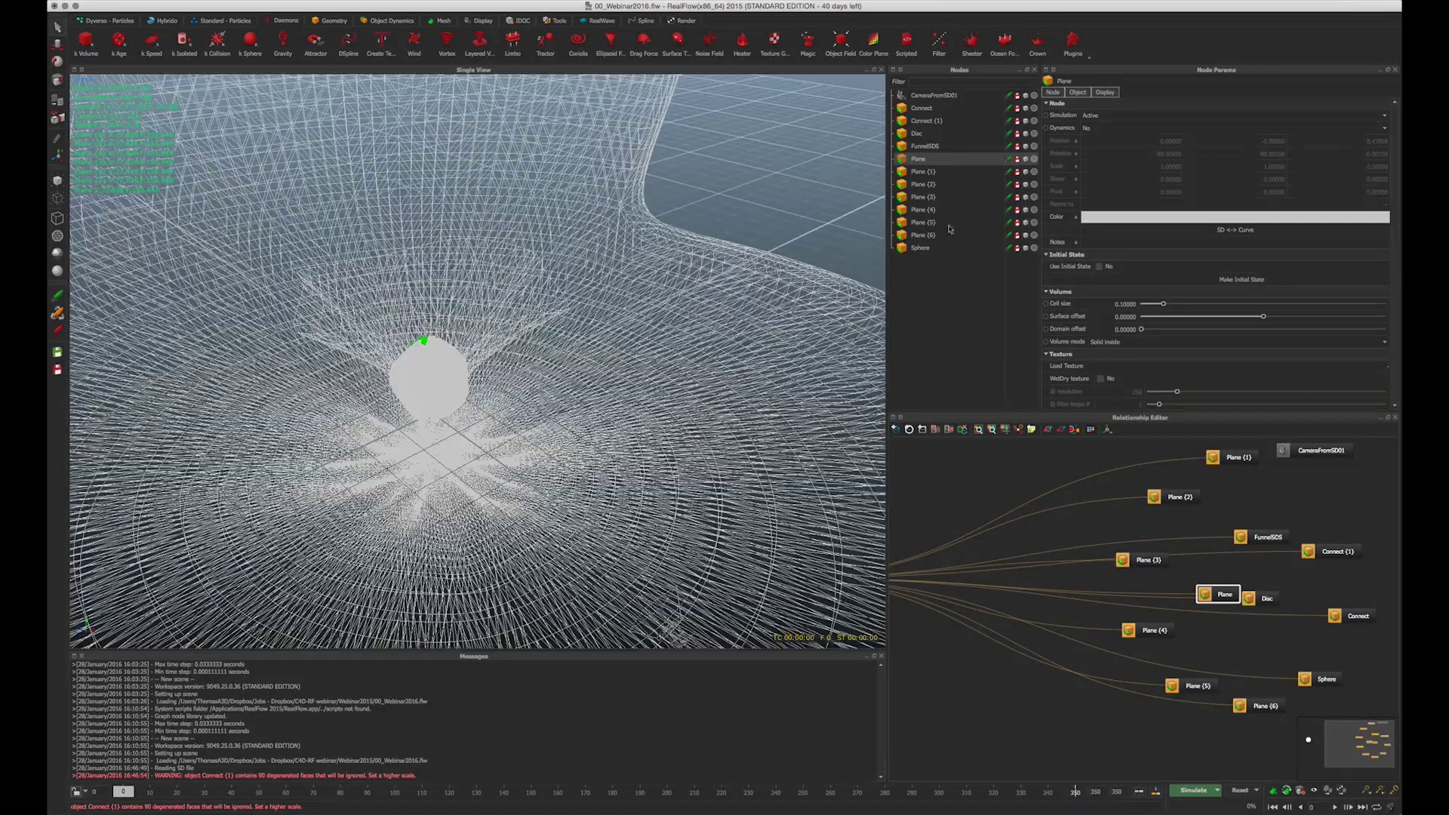
left_click(1027, 146)
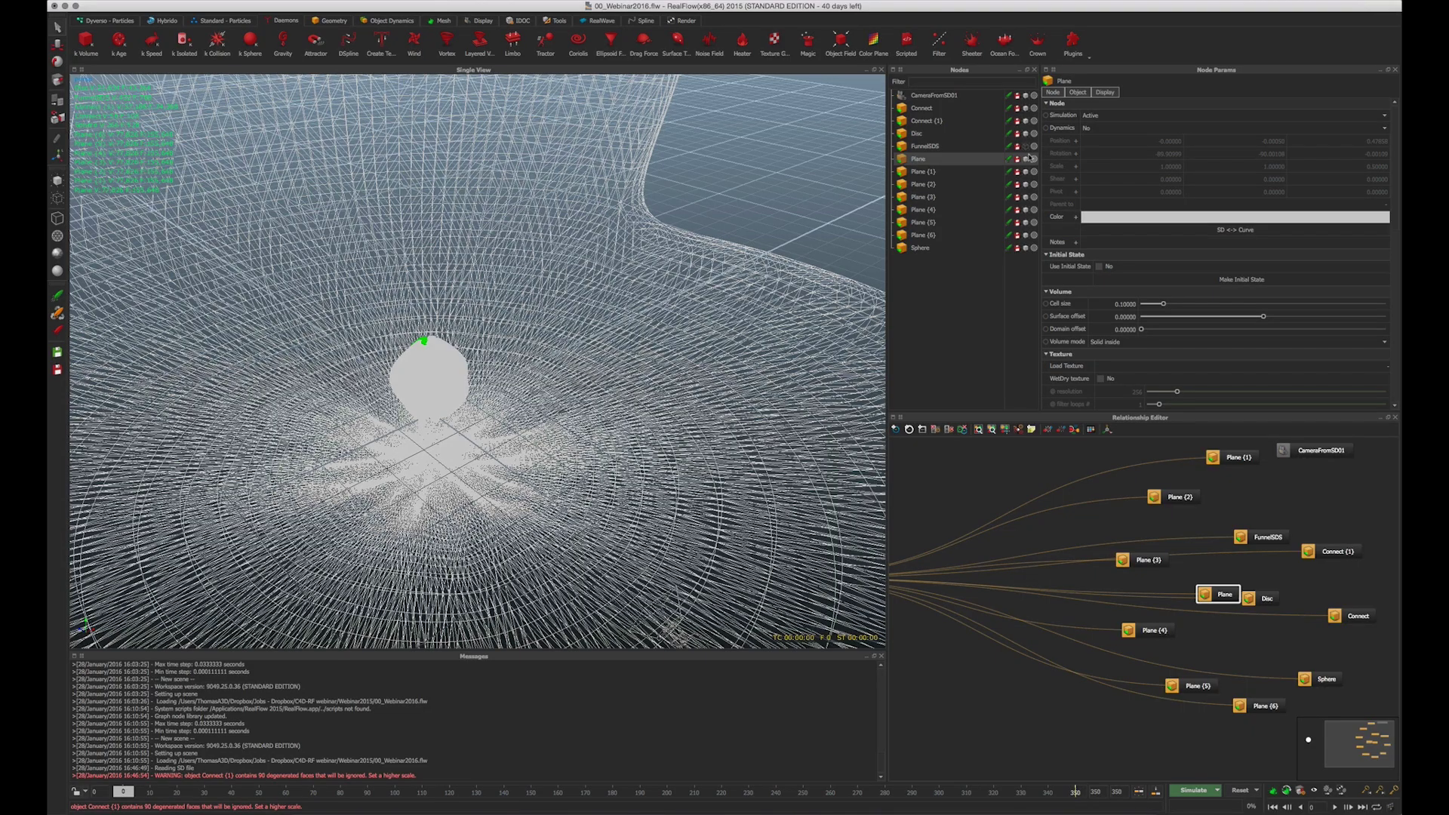
left_click_drag(467, 406, 567, 354, "alt")
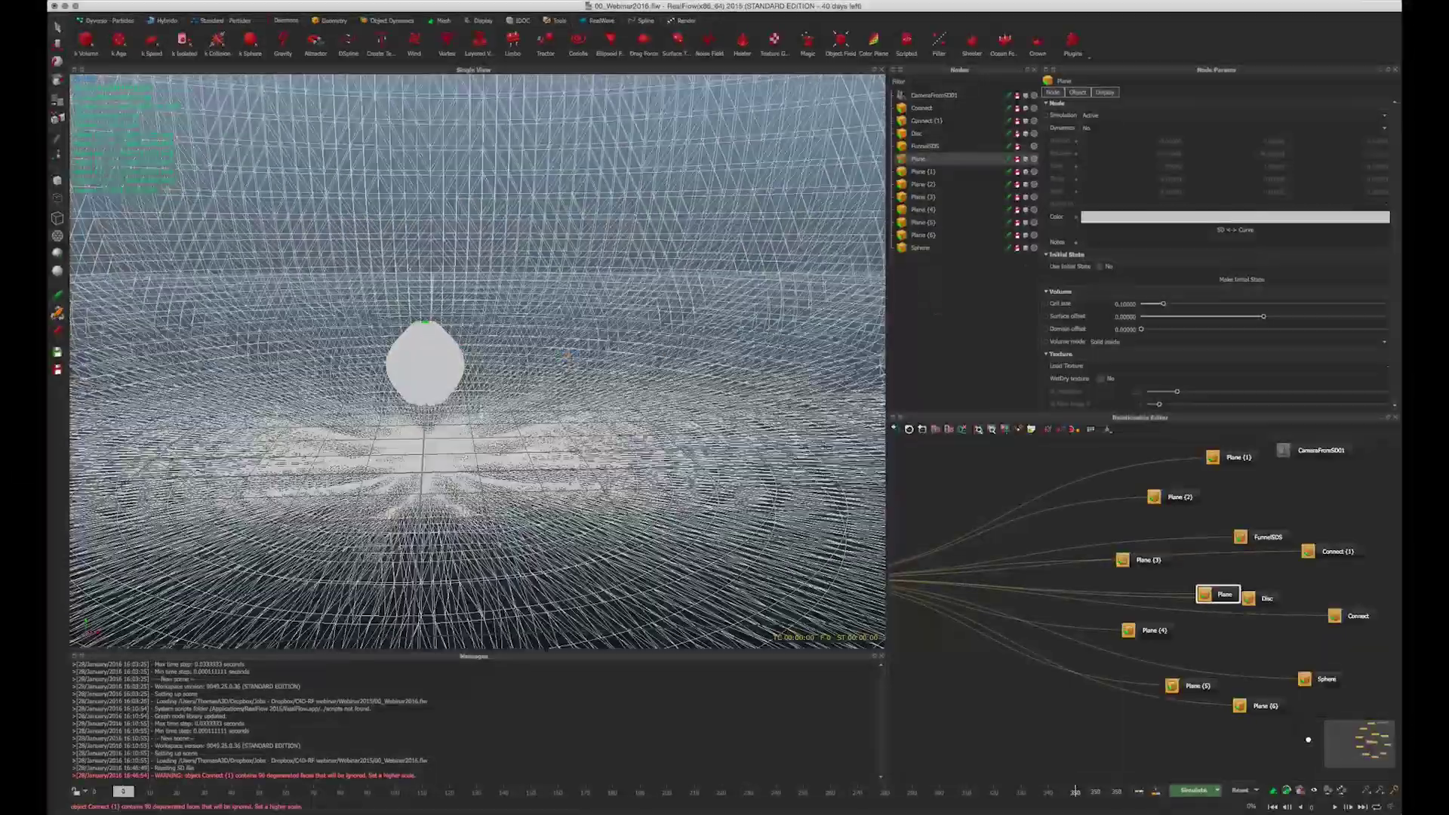
left_click(1026, 145)
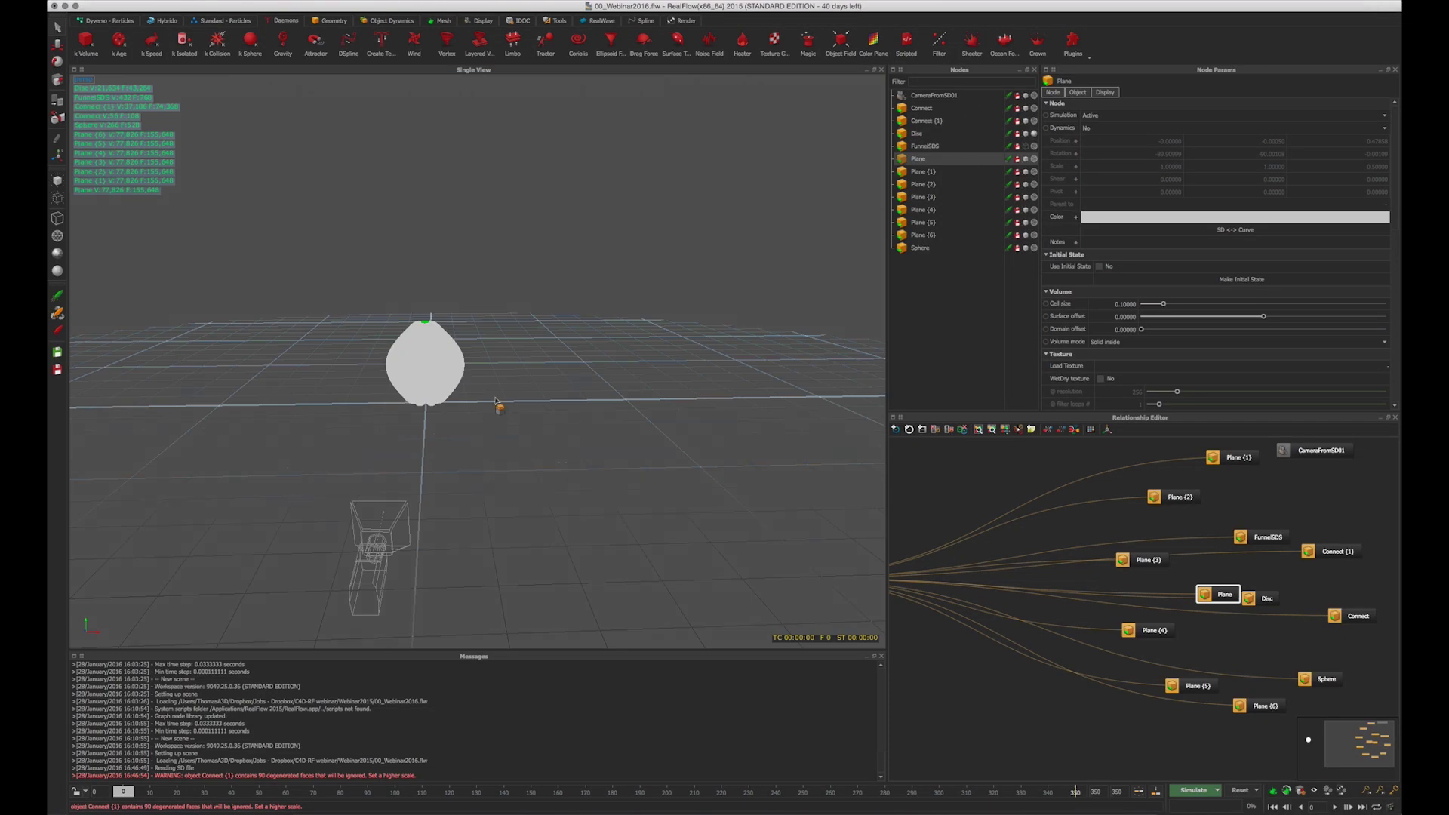
Scrub the imported animation to frame 266 and examine the opened flower petals from above
left_click_drag(501, 405, 487, 483, "alt")
mouse_move(152, 791)
left_mouse_down()
mouse_move(844, 799)
mouse_move(826, 798)
left_mouse_up()
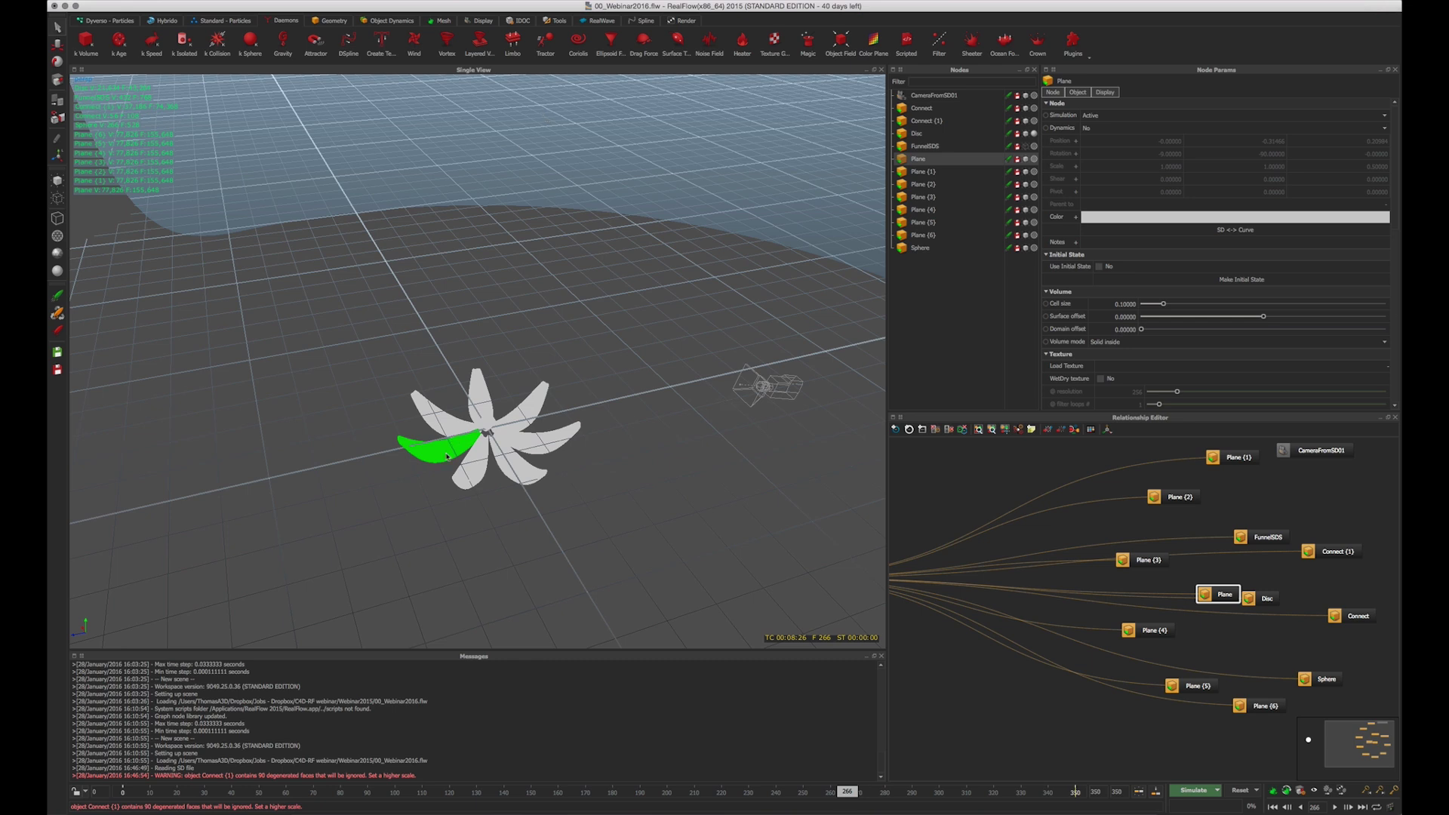
Open the scene 01_Webinar2016.fw from the Webinar2015 folder in C4D-RF webinar
key("super+o")
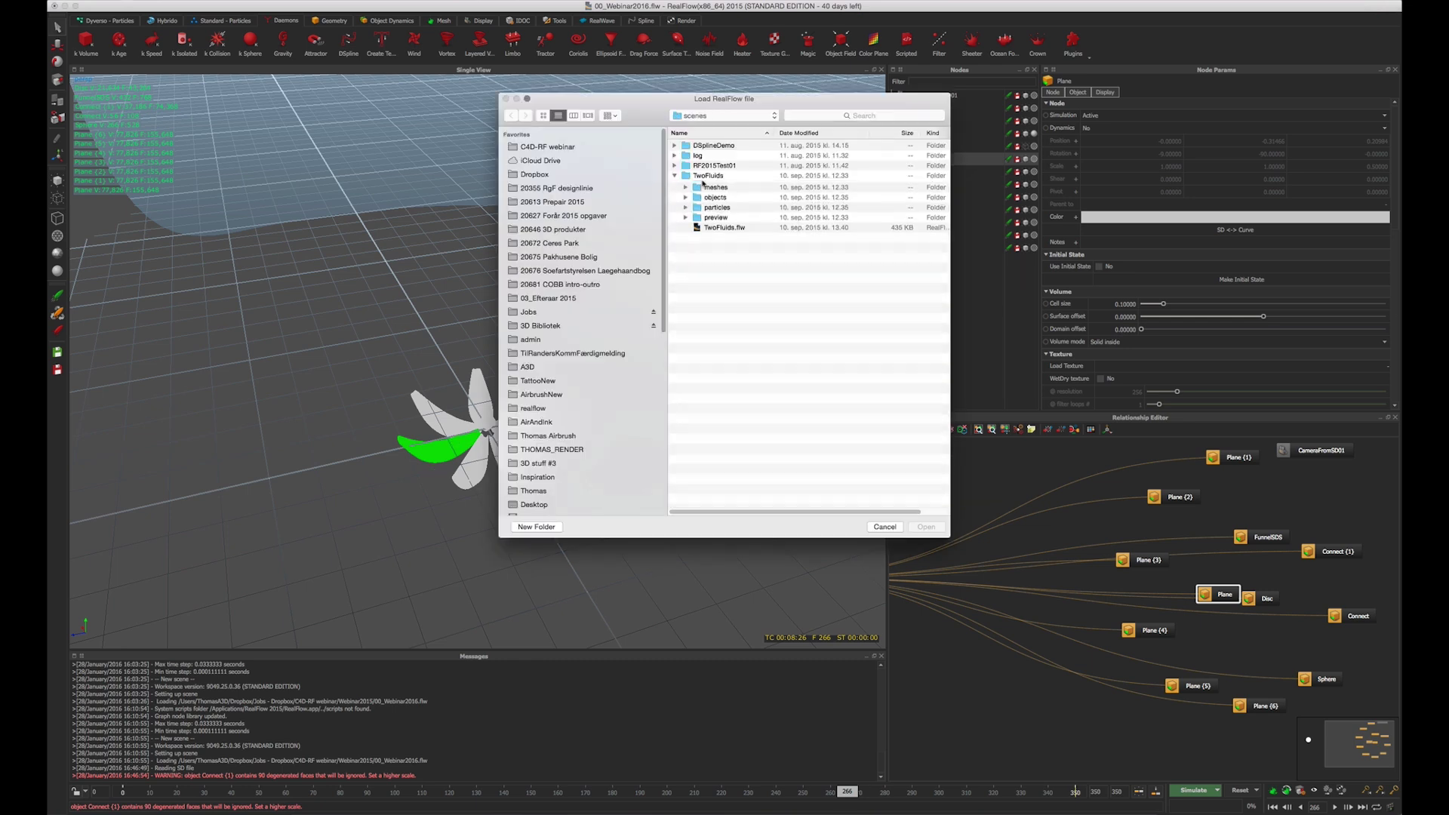
left_click(551, 148)
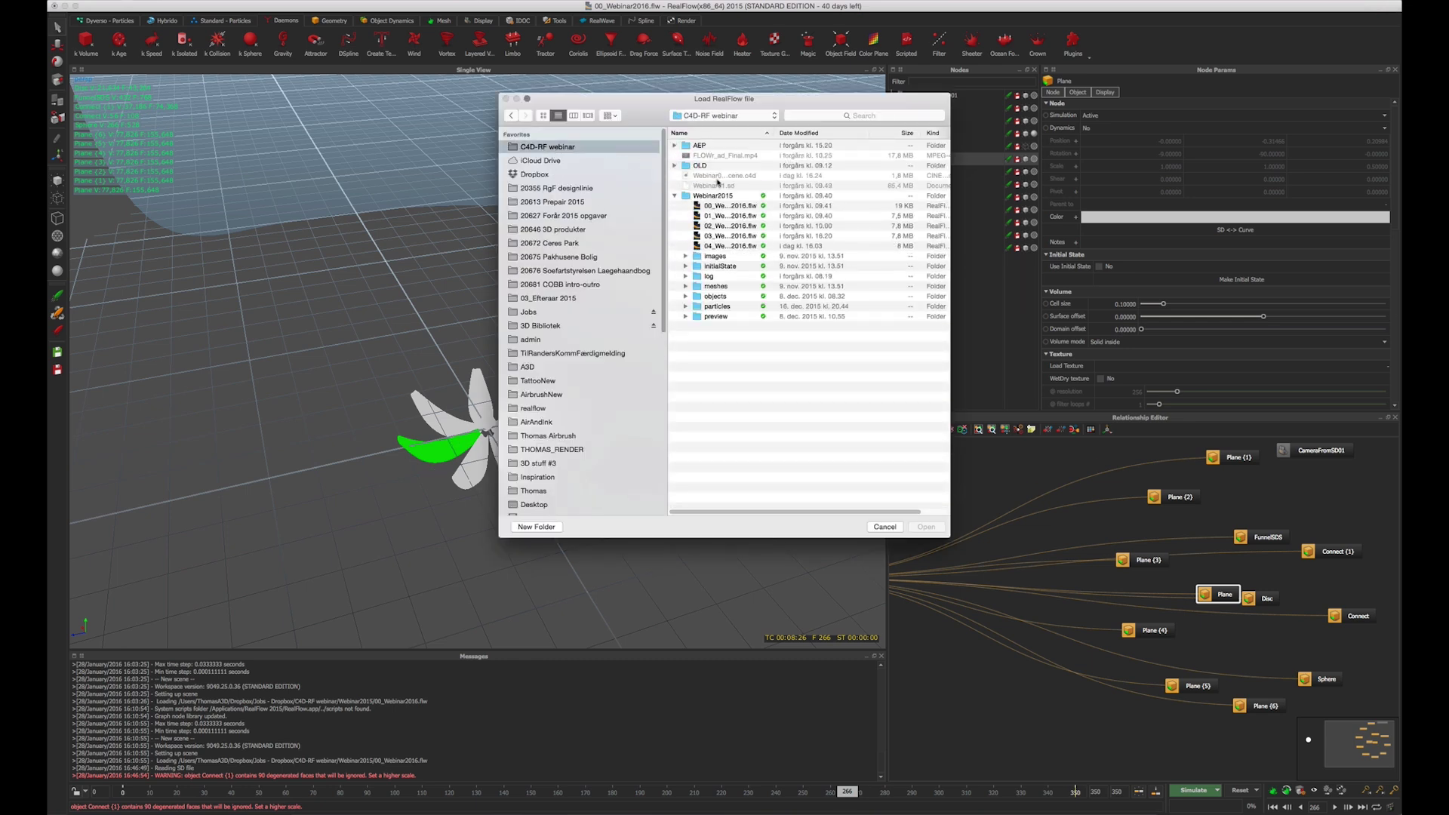
left_click(724, 215)
key("Return")
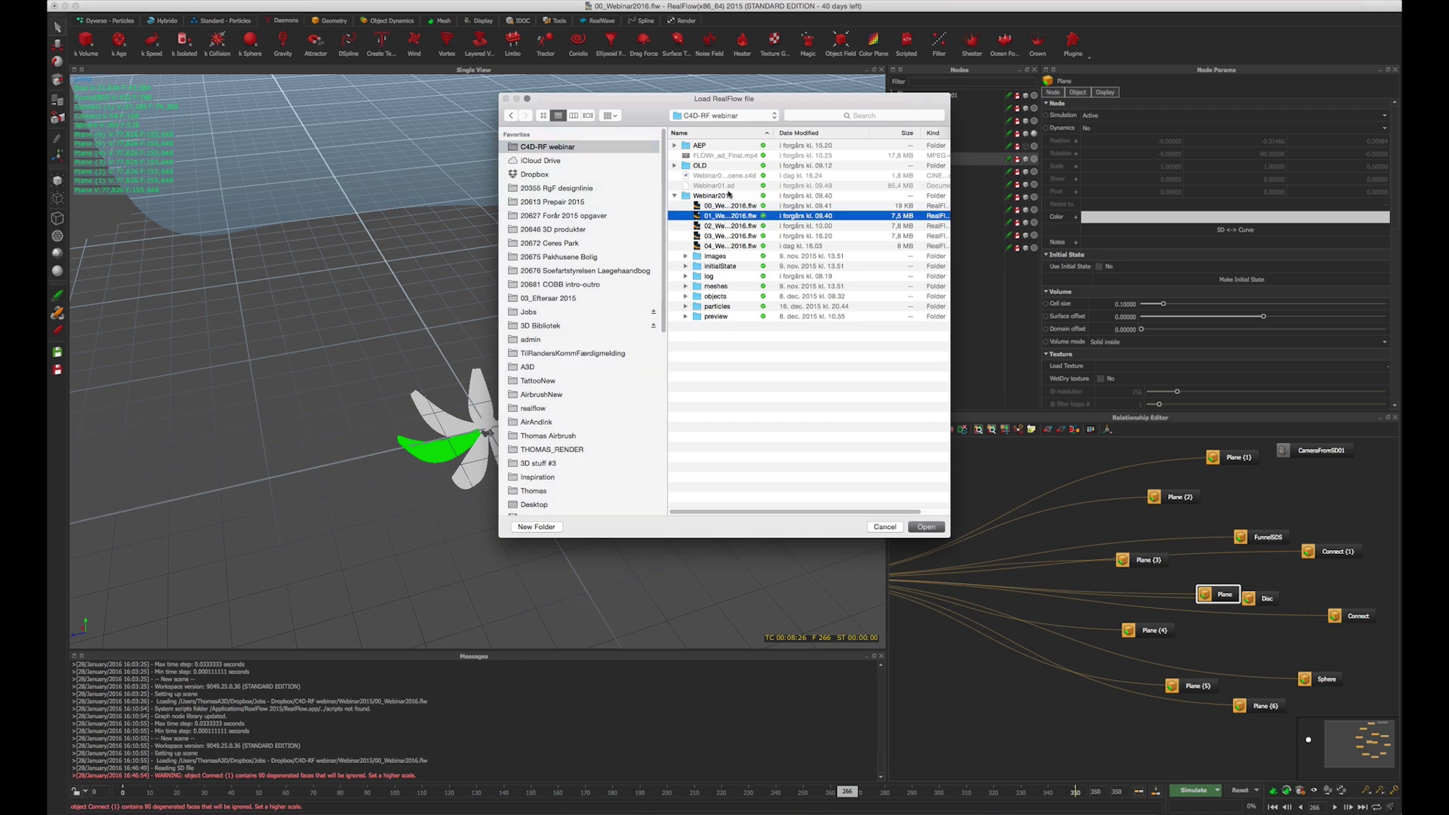
key("Return")
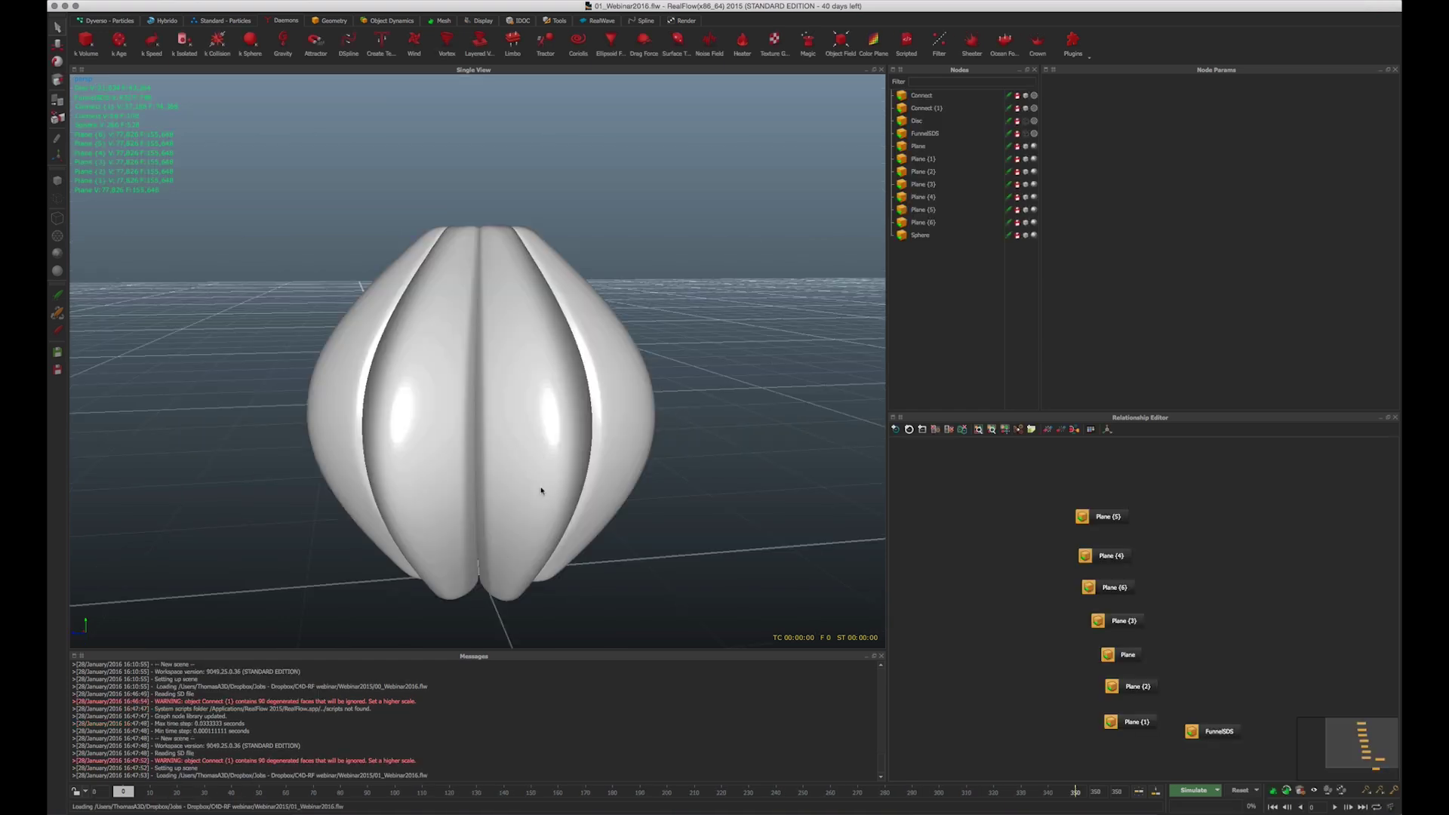
Review the Hybrido and Standard particle emitters, and add a Dyverso circle emitter to the scene
left_click_drag(540, 488, 572, 423, "alt")
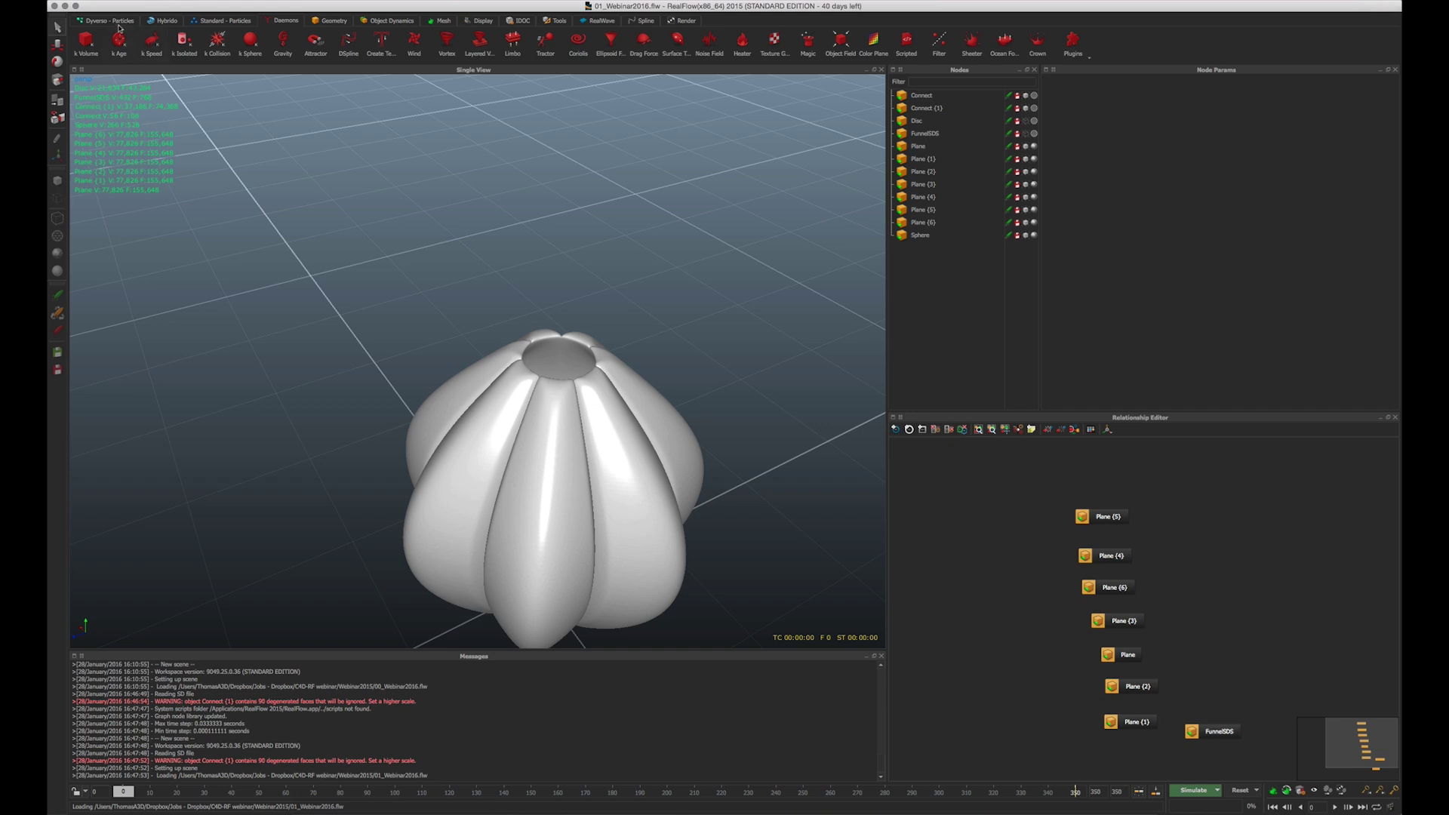
left_click(117, 23)
left_click(165, 22)
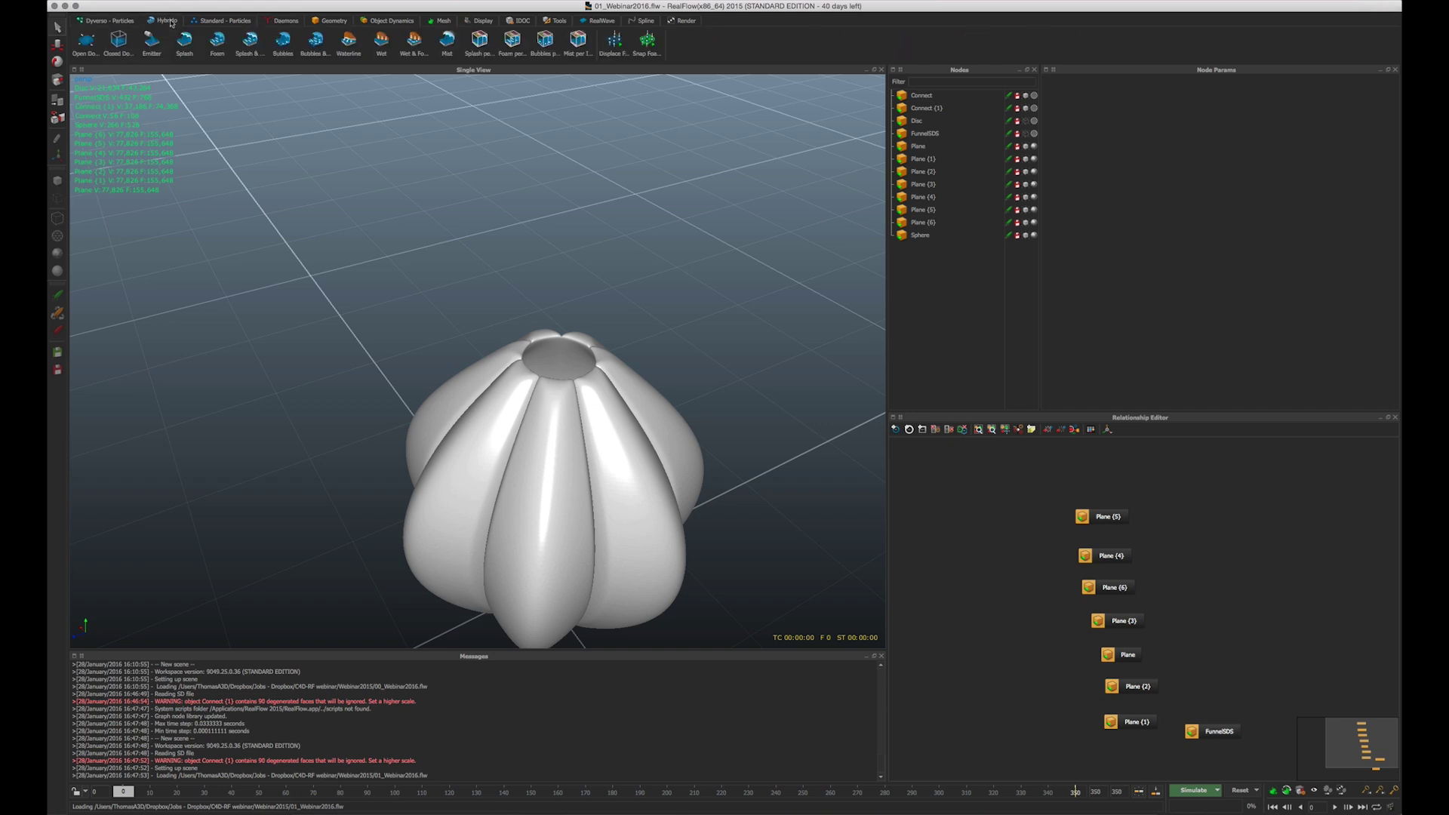
left_click(211, 23)
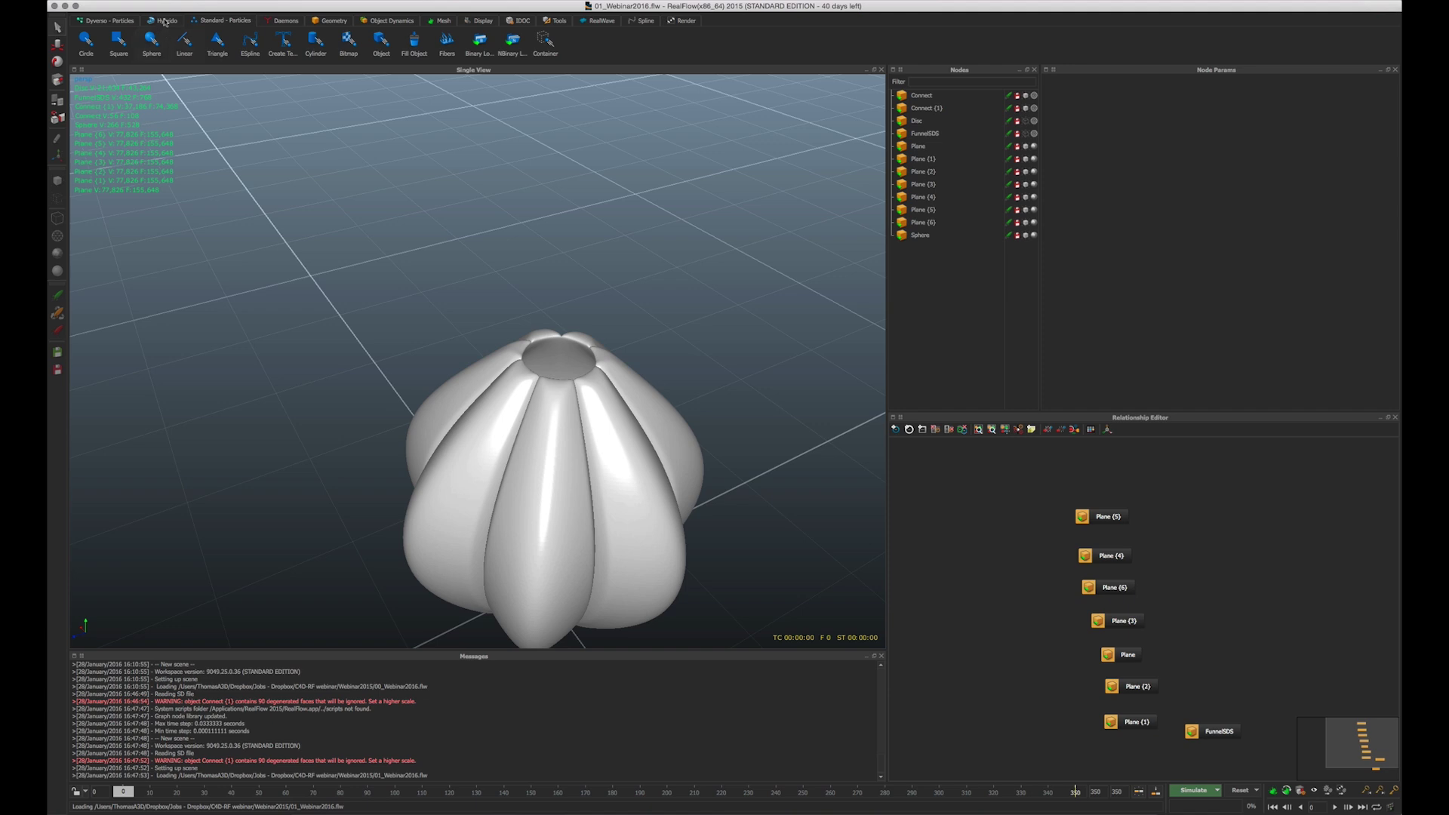
left_click(166, 22)
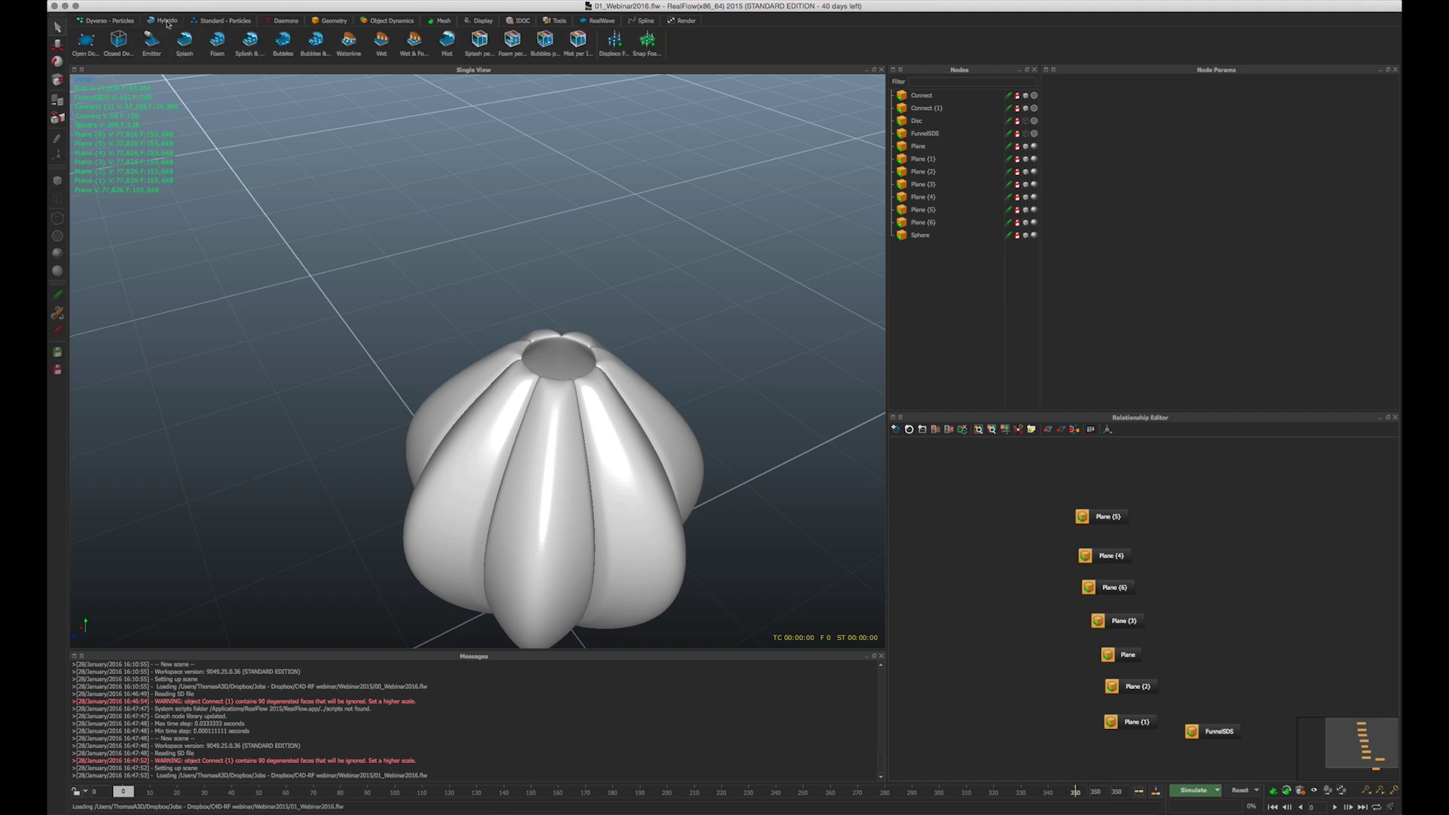
left_click(119, 23)
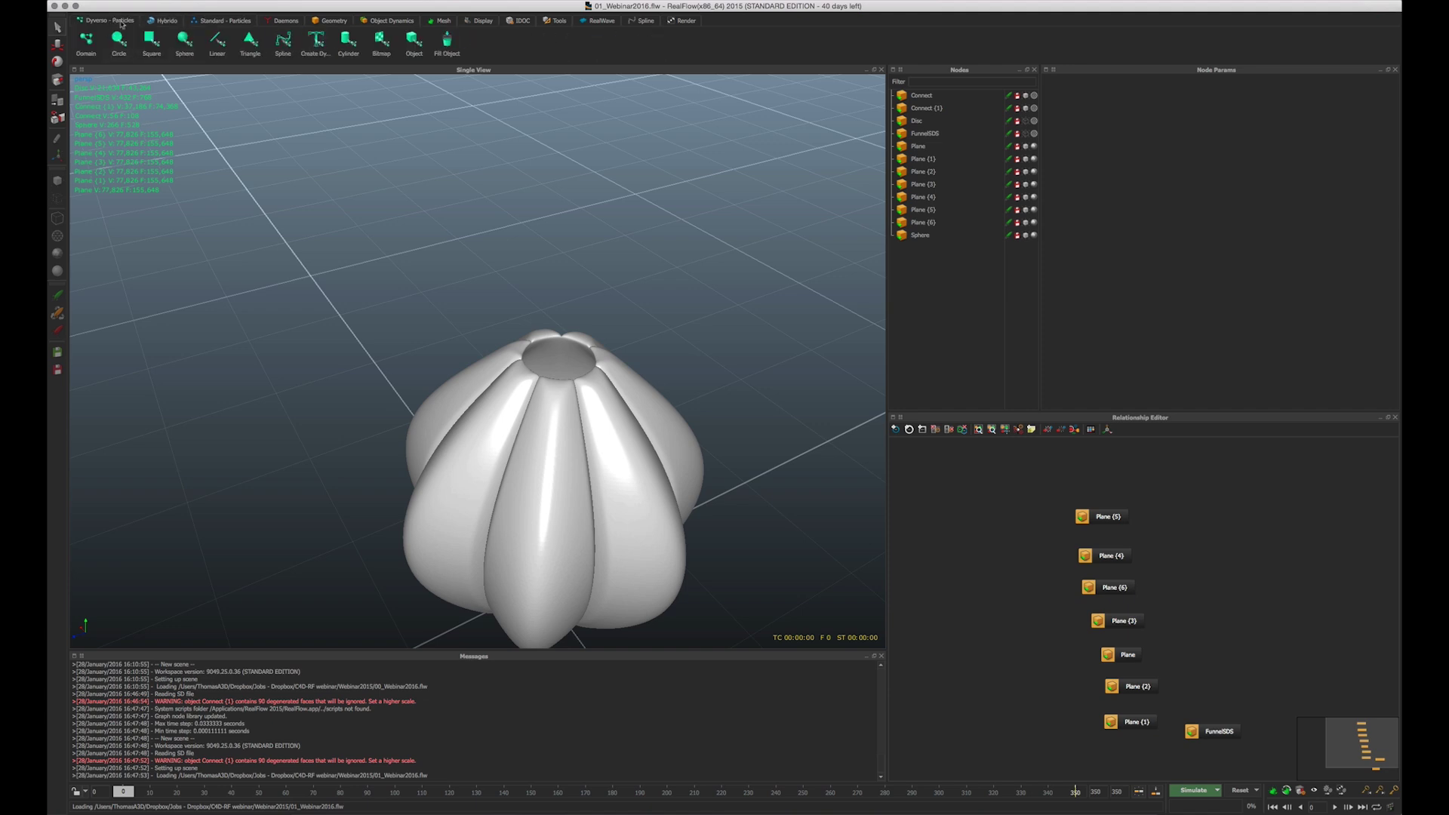
left_click(118, 41)
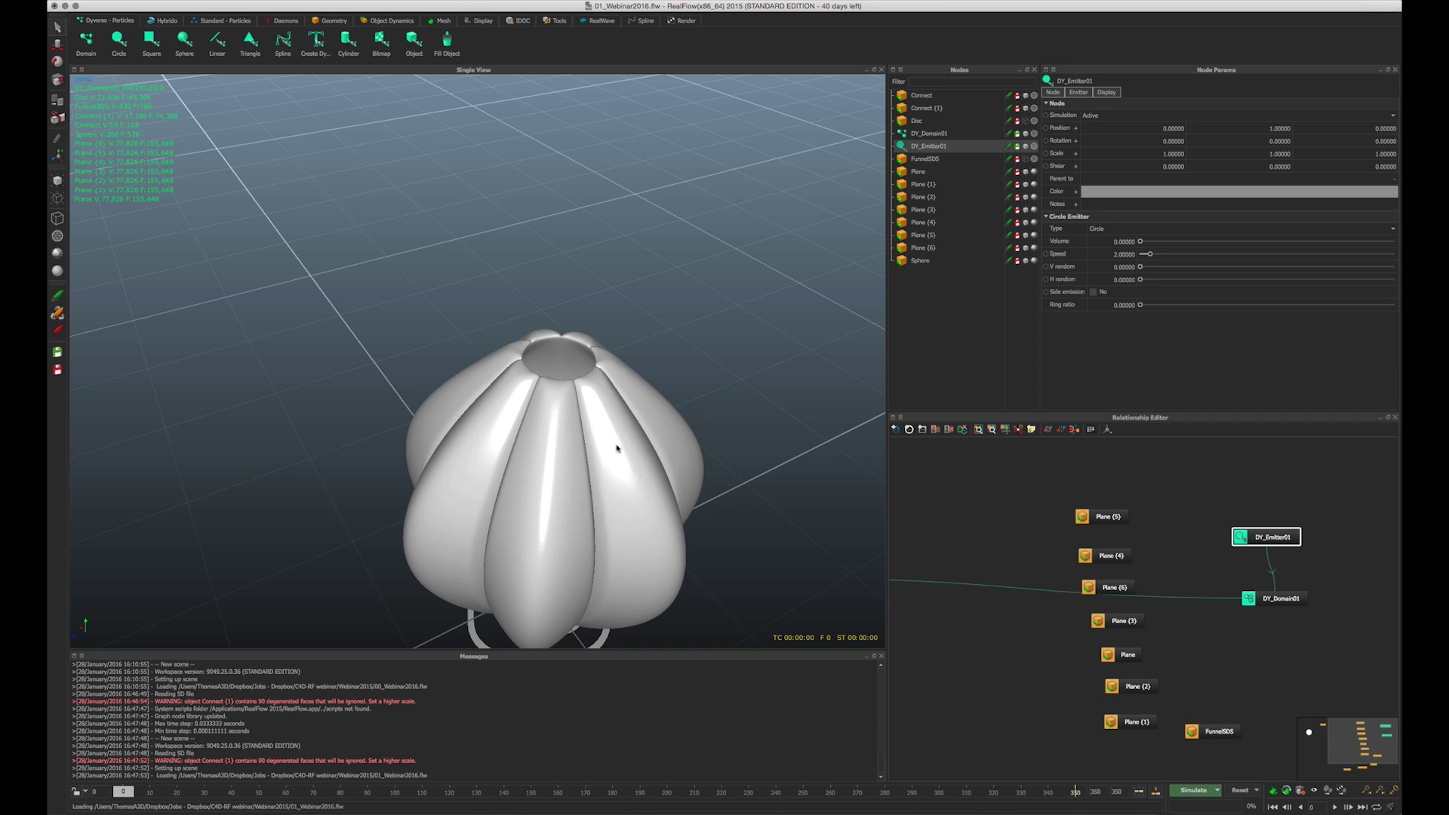
Move the circle emitter out beside the flower in the ground plane and lower it to about Y 0
key("1")
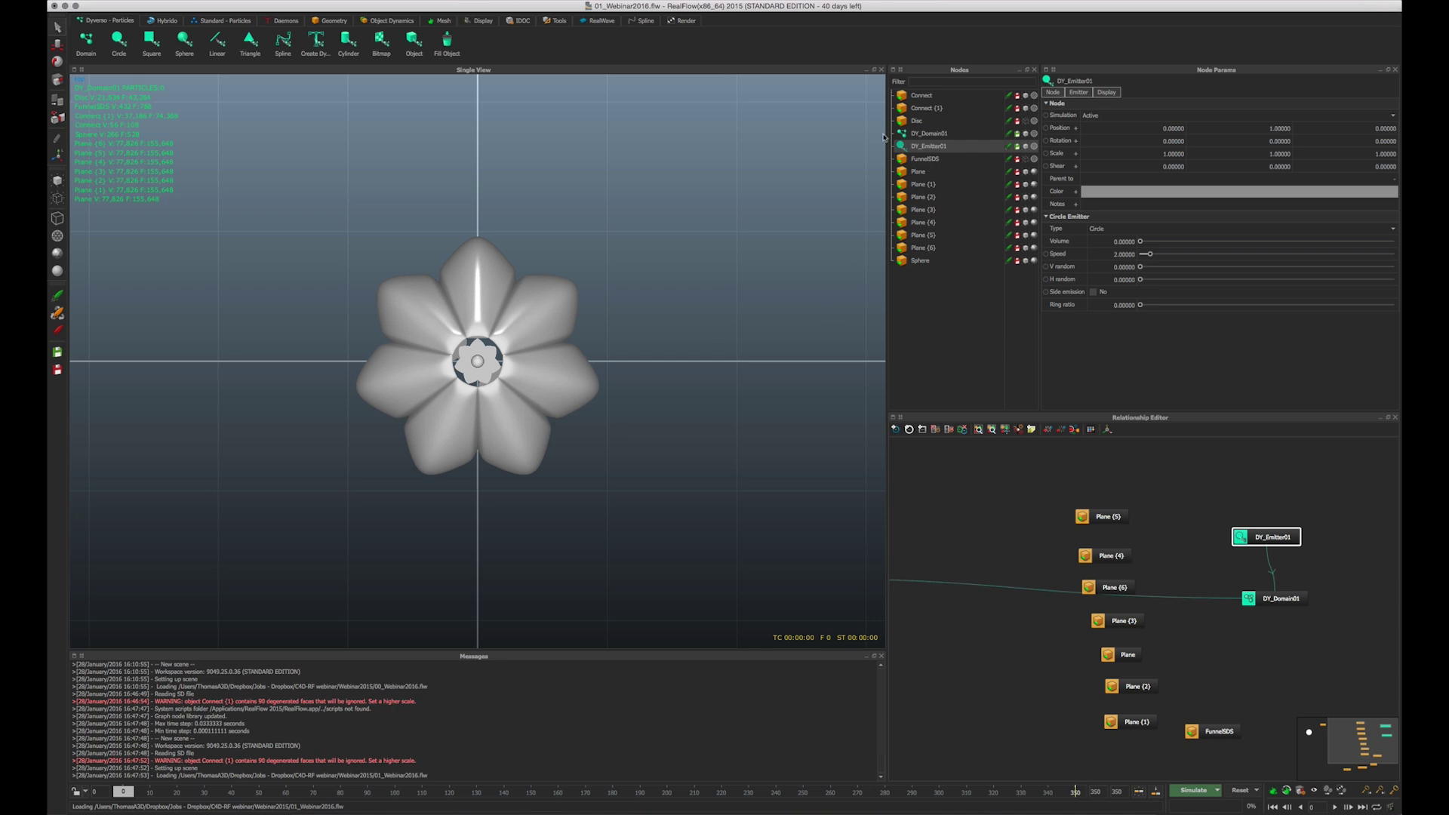
left_click(56, 46)
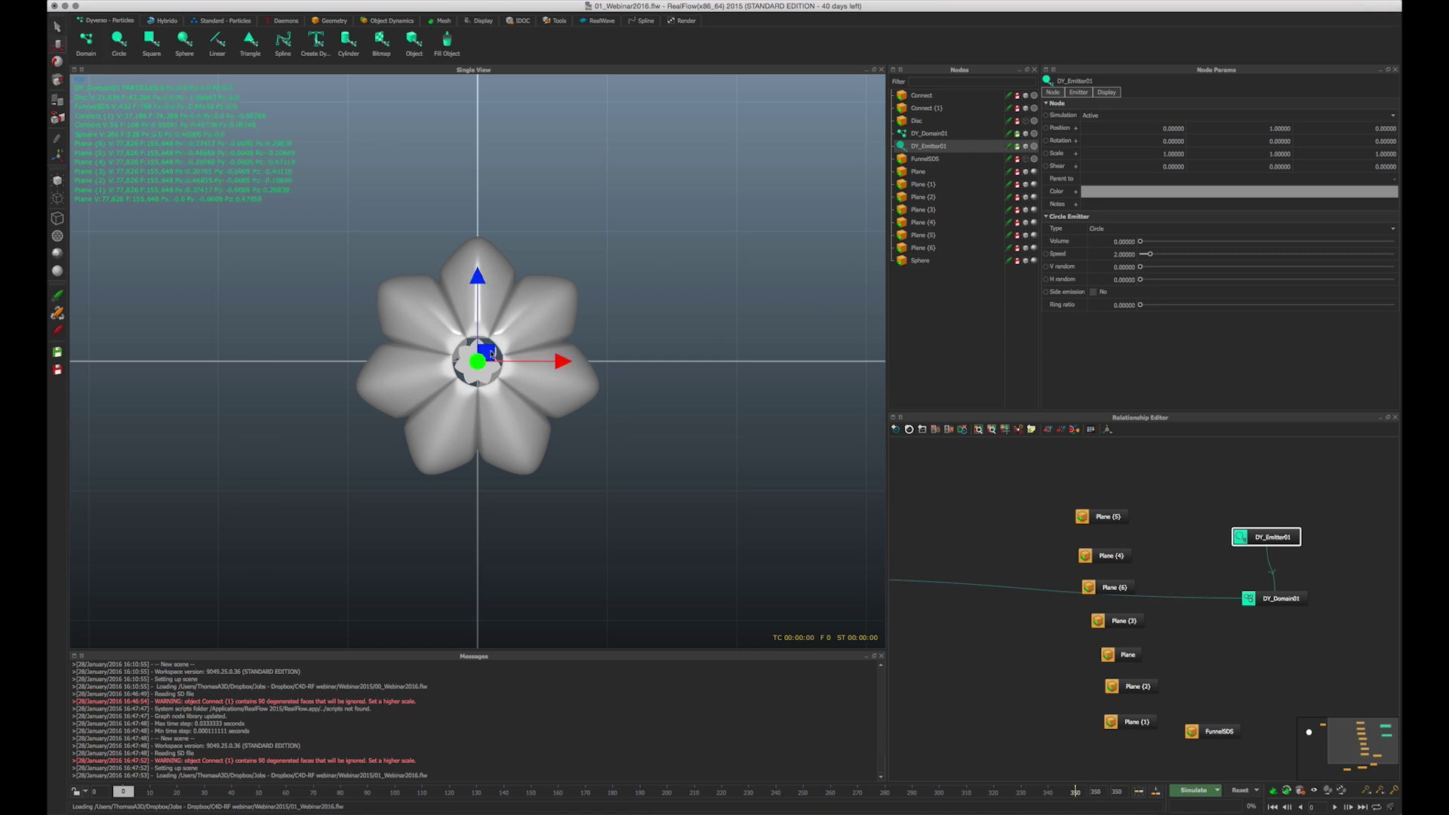
left_click_drag(491, 353, 272, 428)
key("4")
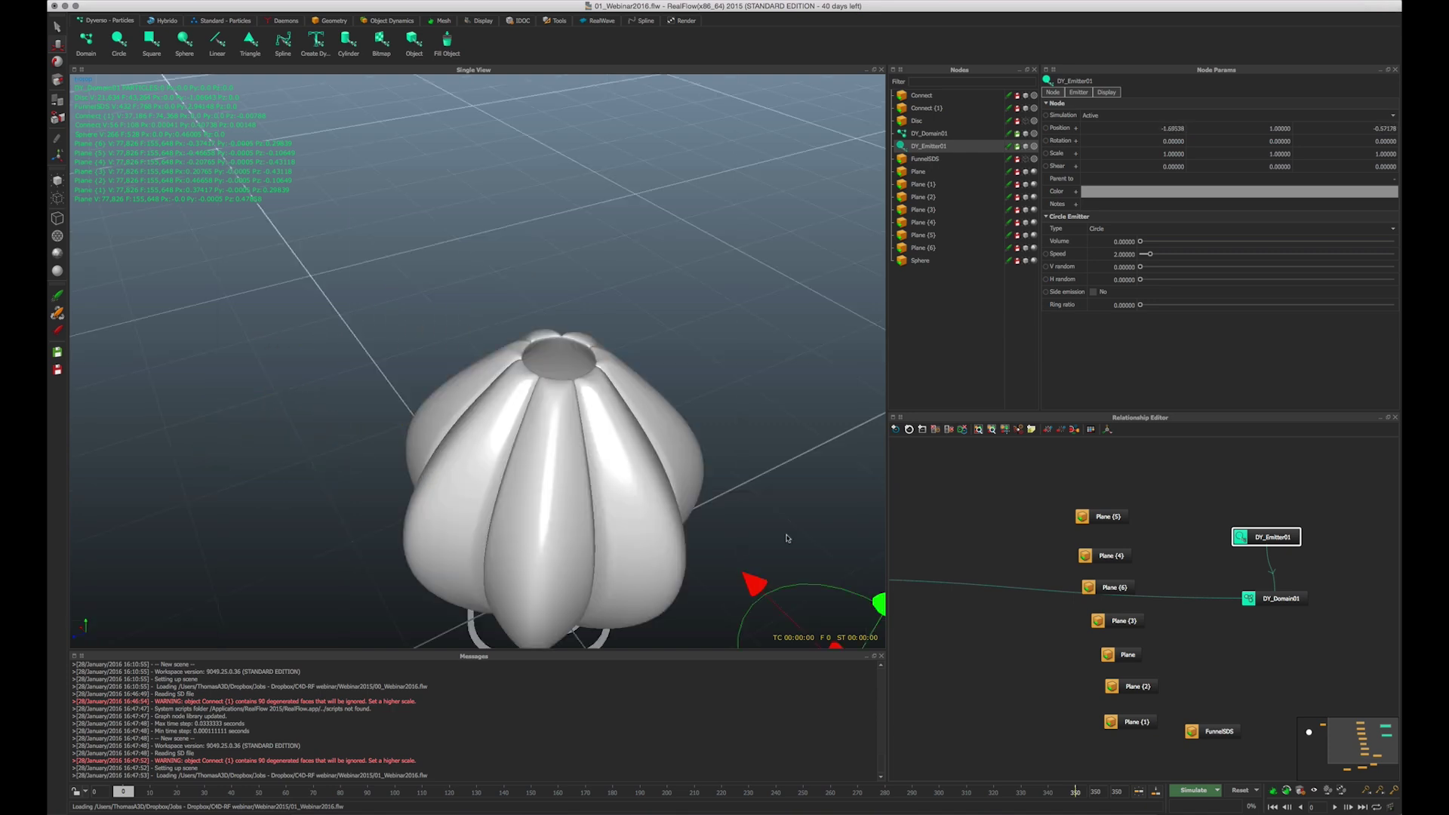
left_click_drag(768, 574, 718, 513, "alt")
right_click_drag(643, 547, 687, 502, "alt")
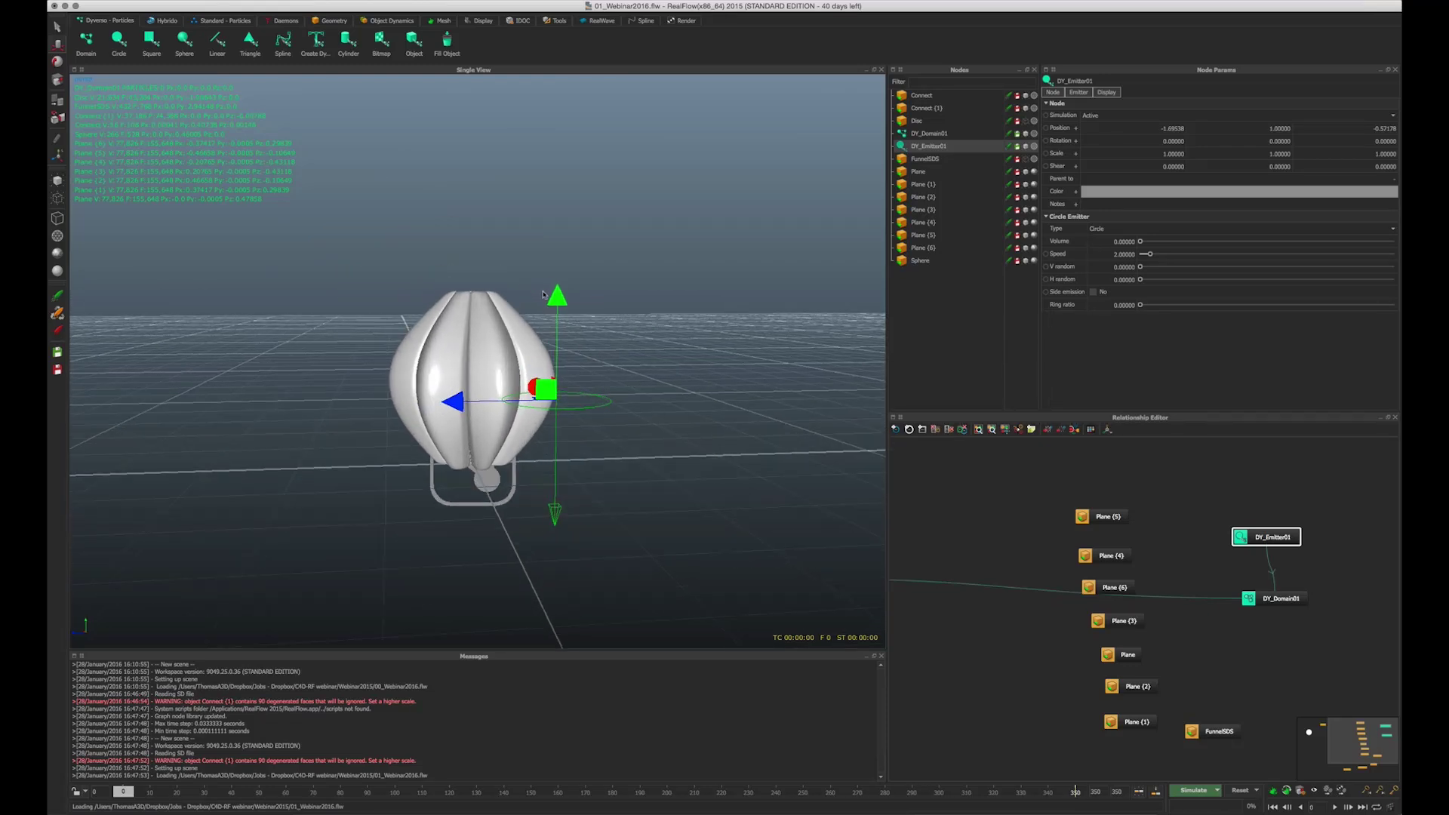
left_click_drag(558, 296, 585, 398)
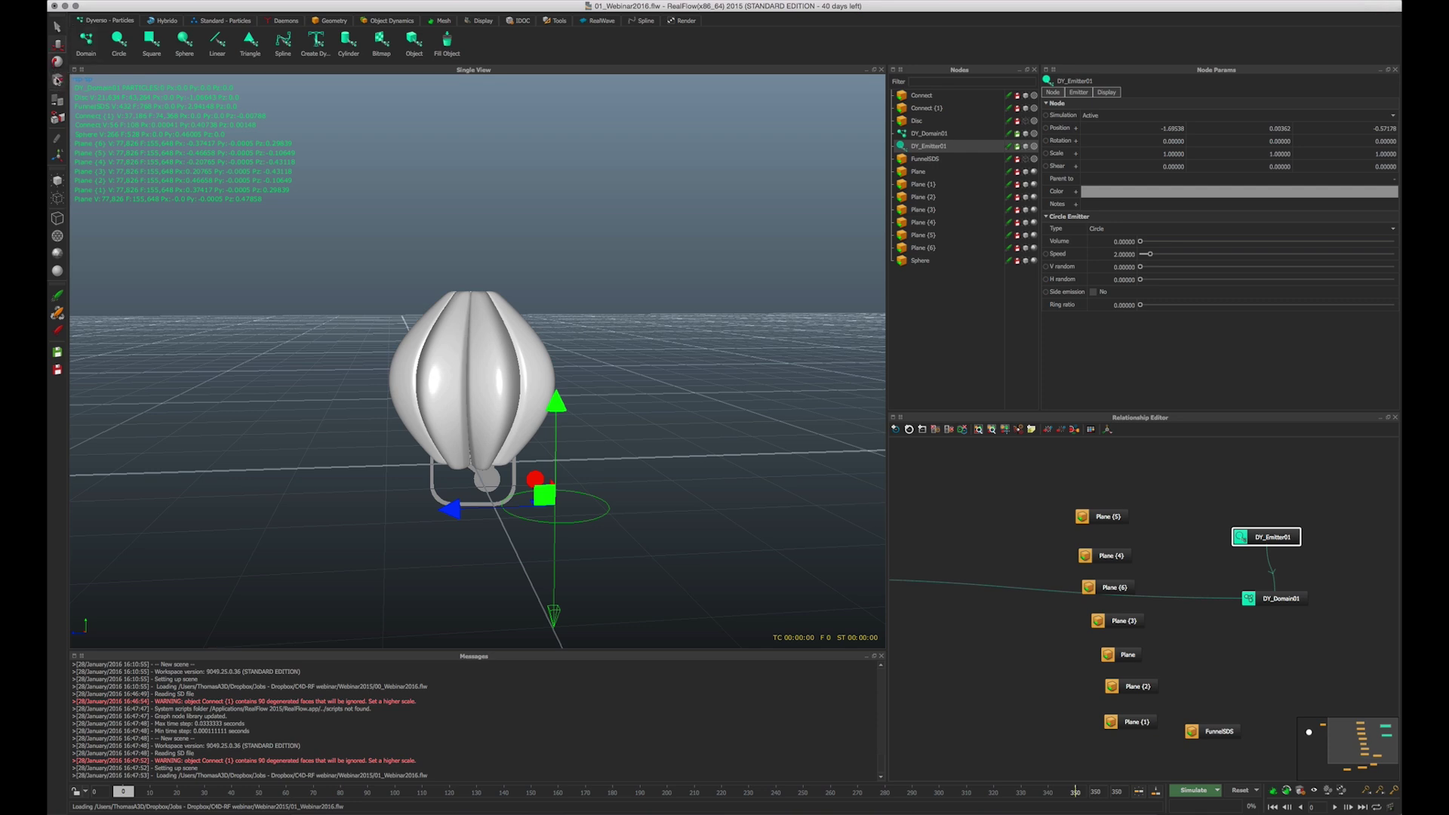
Scale the circle emitter uniformly to about 0.32 and turn it over by about 180 degrees to emit upward
left_click(57, 79)
left_click_drag(659, 434, 533, 519)
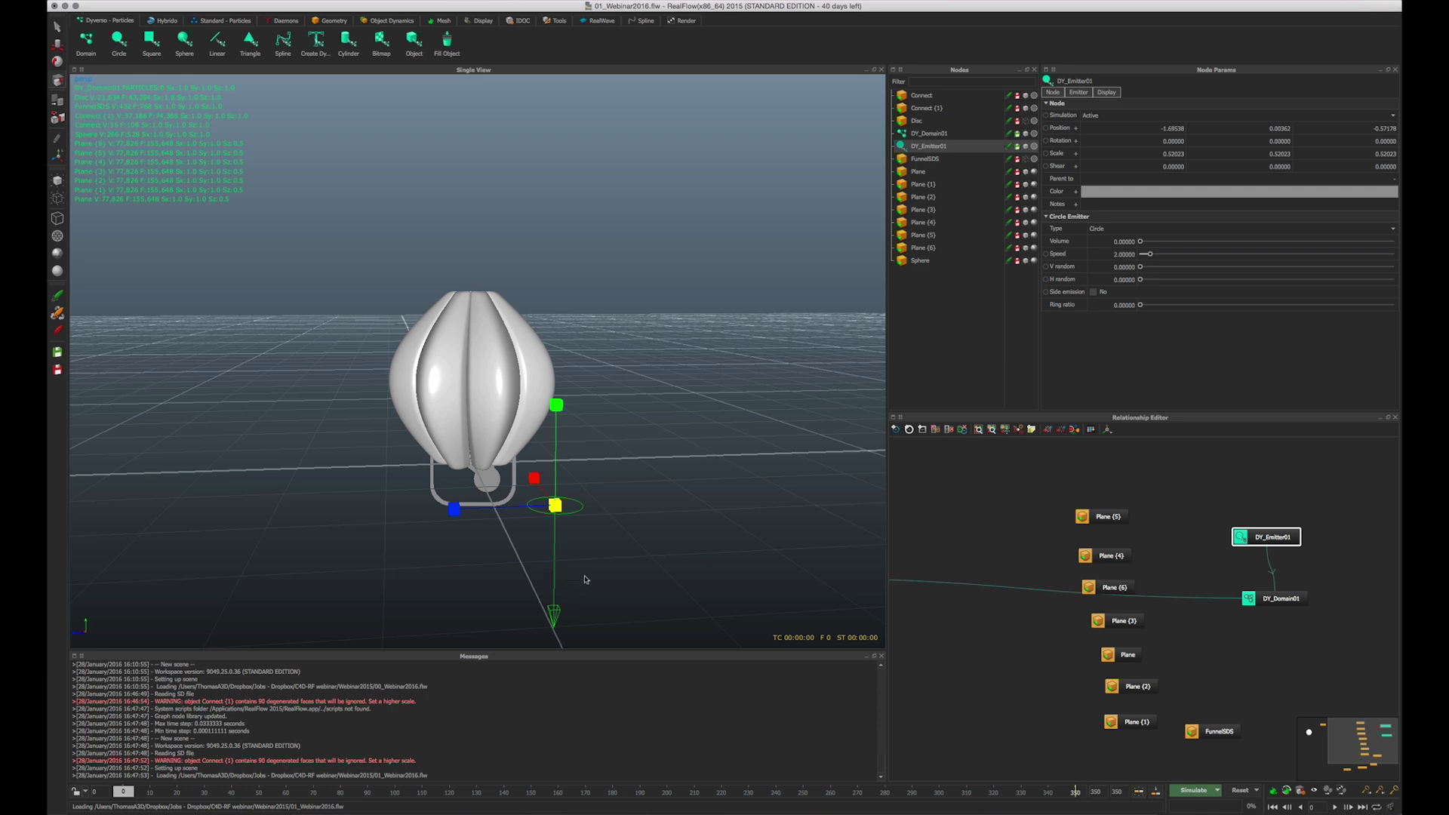
left_click(57, 62)
left_click_drag(530, 408, 585, 609)
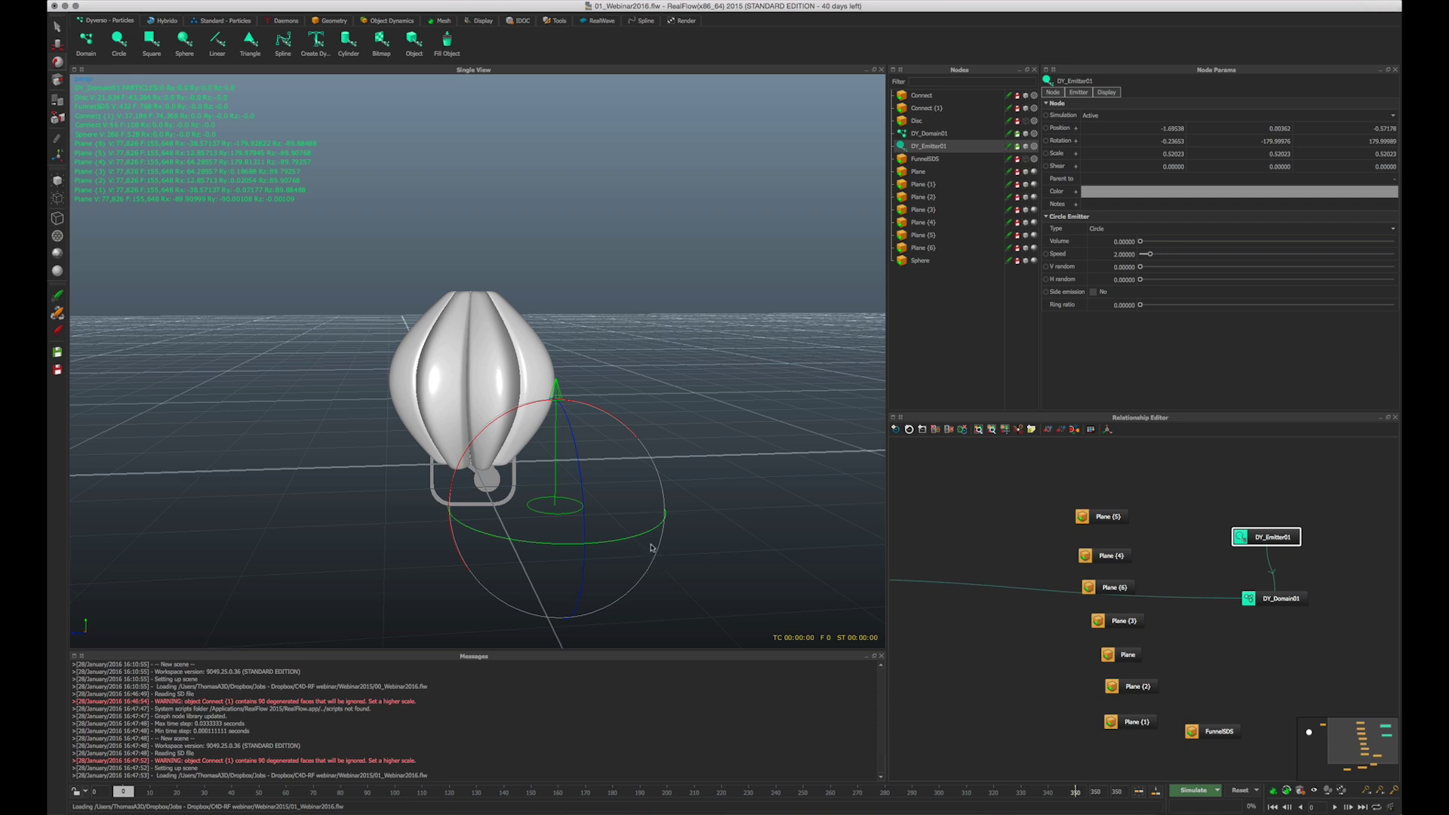
key("r")
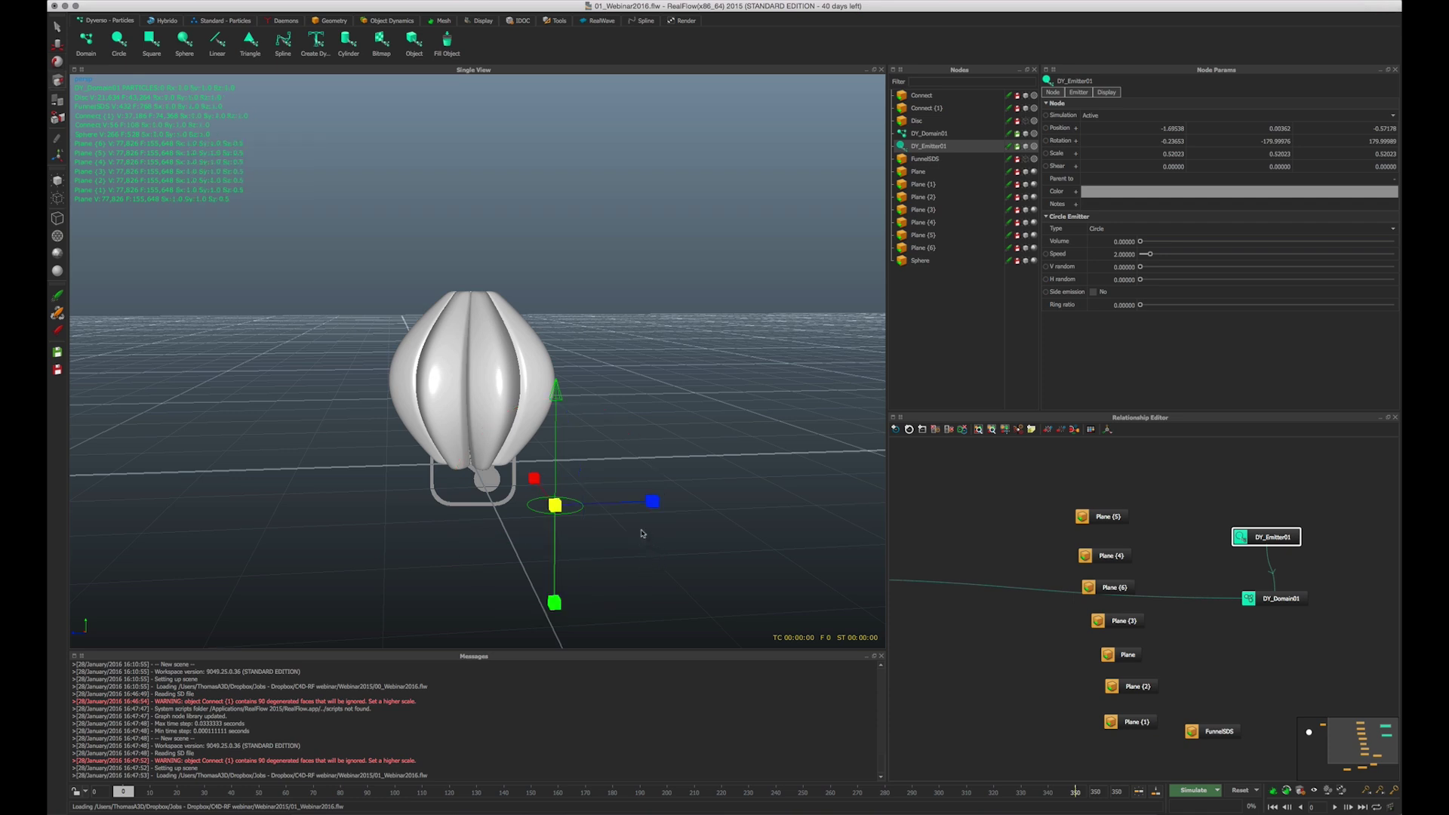
key("w")
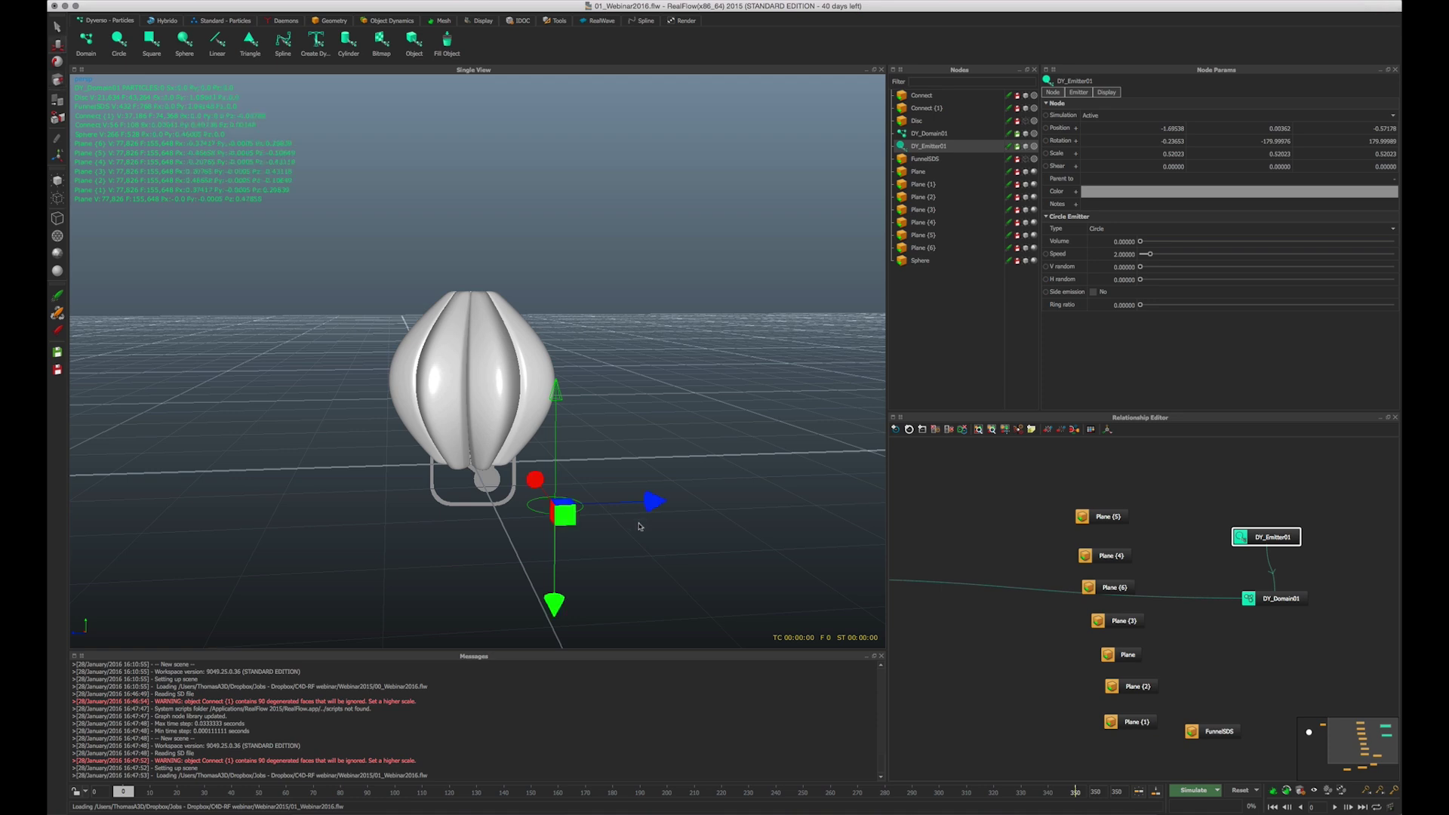
key("e")
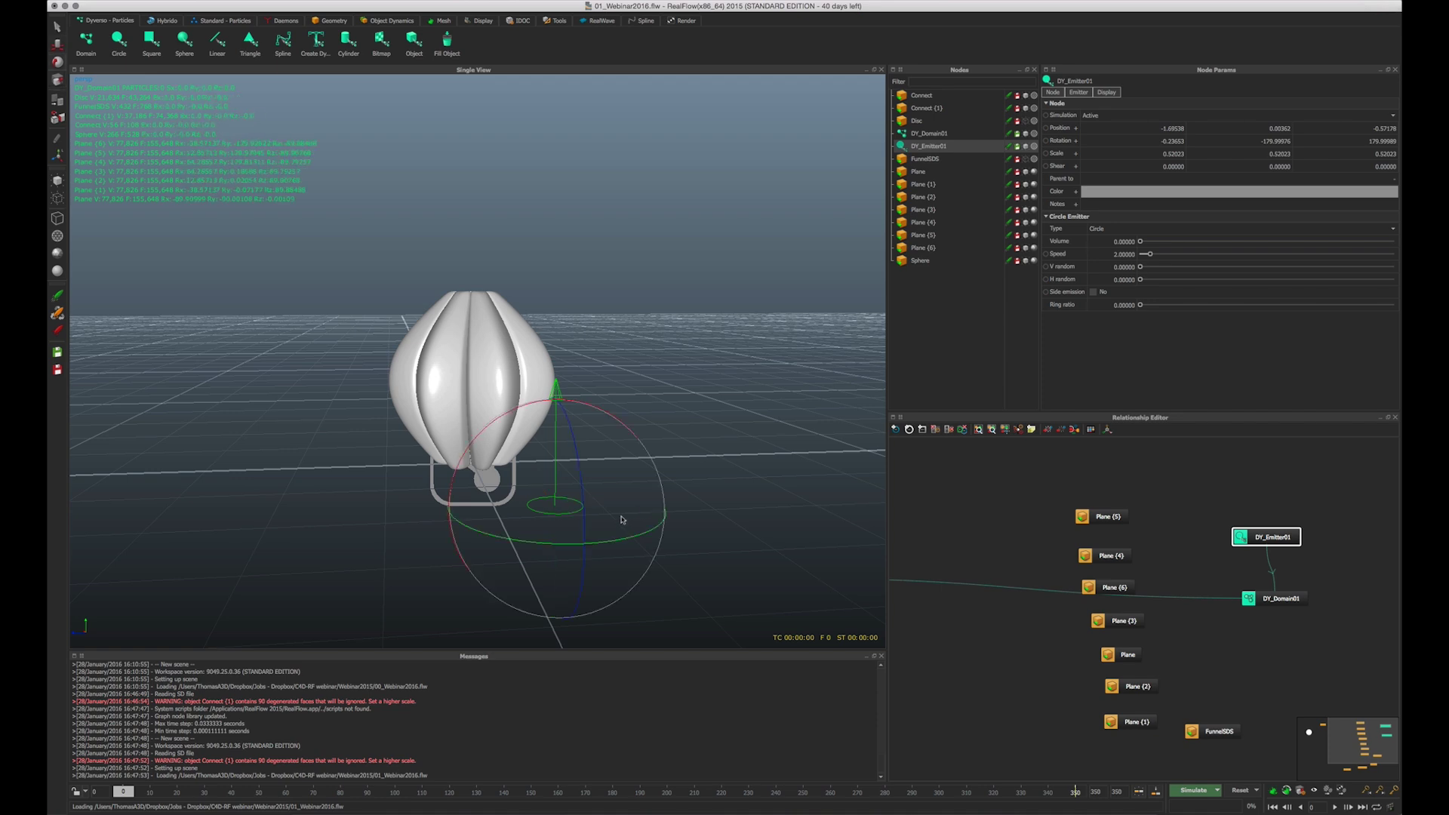
key("r")
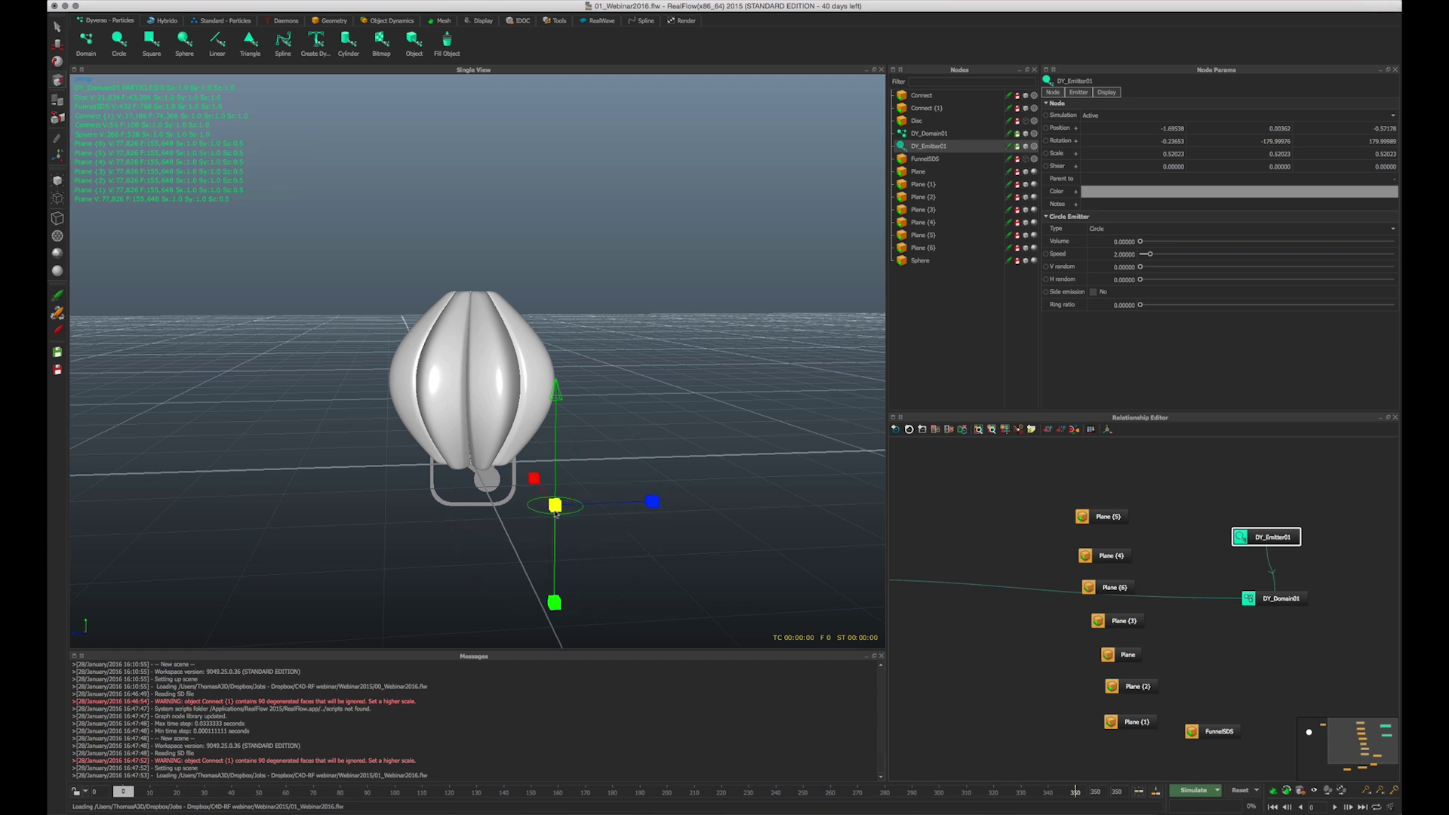
key("e")
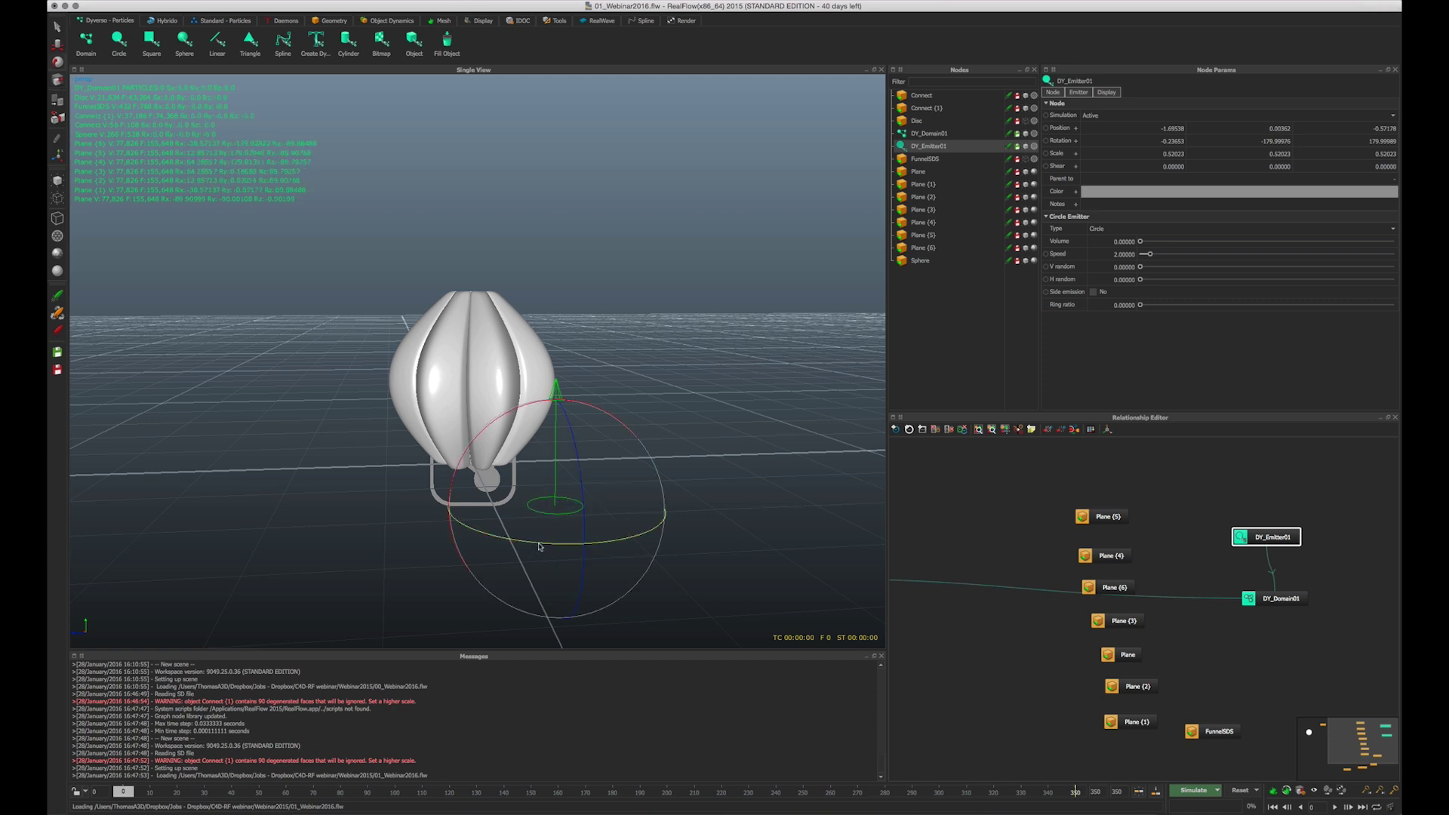
Move the circle emitter slightly farther away from the flower along its X axis
key("w")
left_click(535, 479)
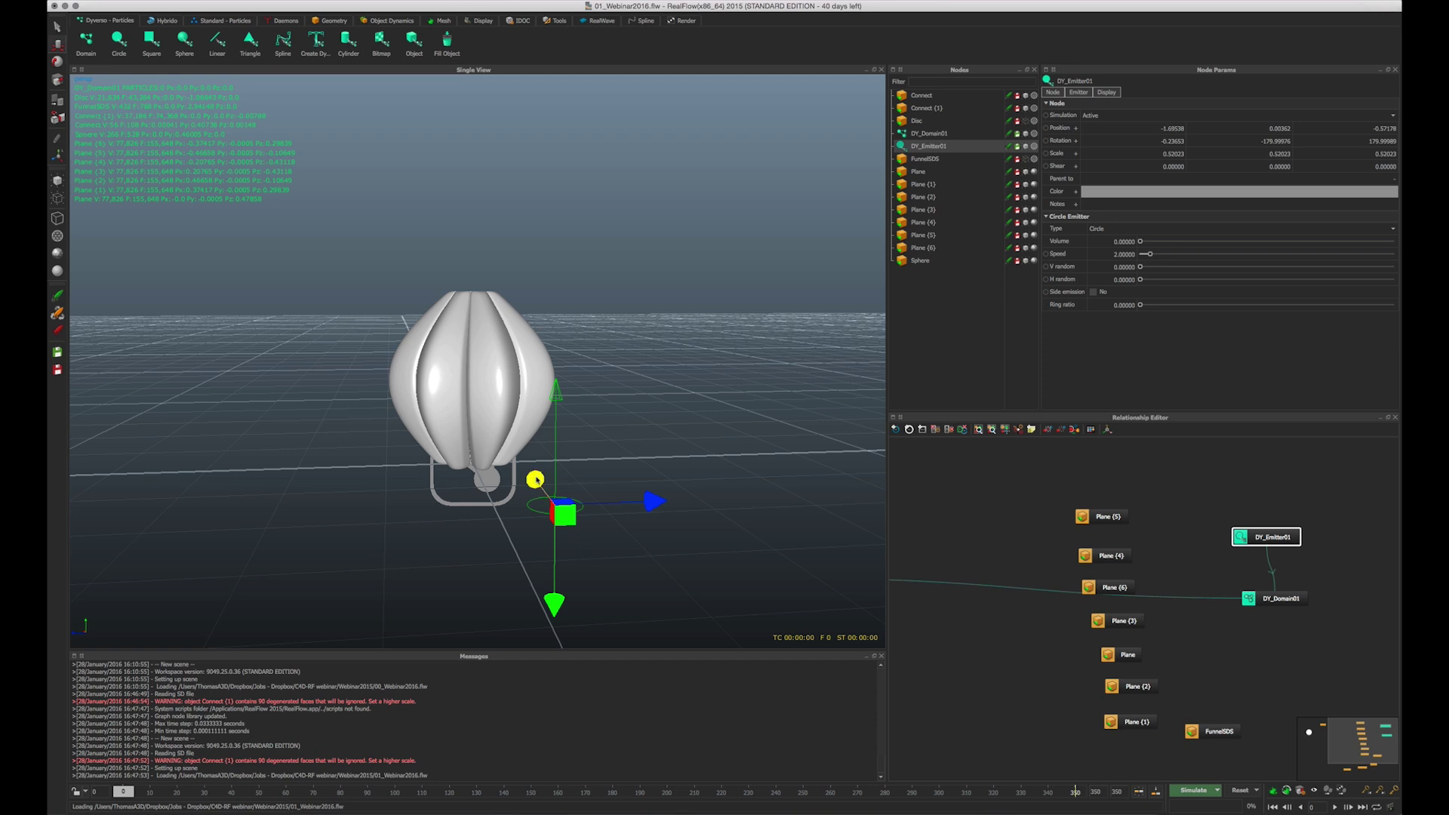
left_click_drag(535, 480, 546, 494)
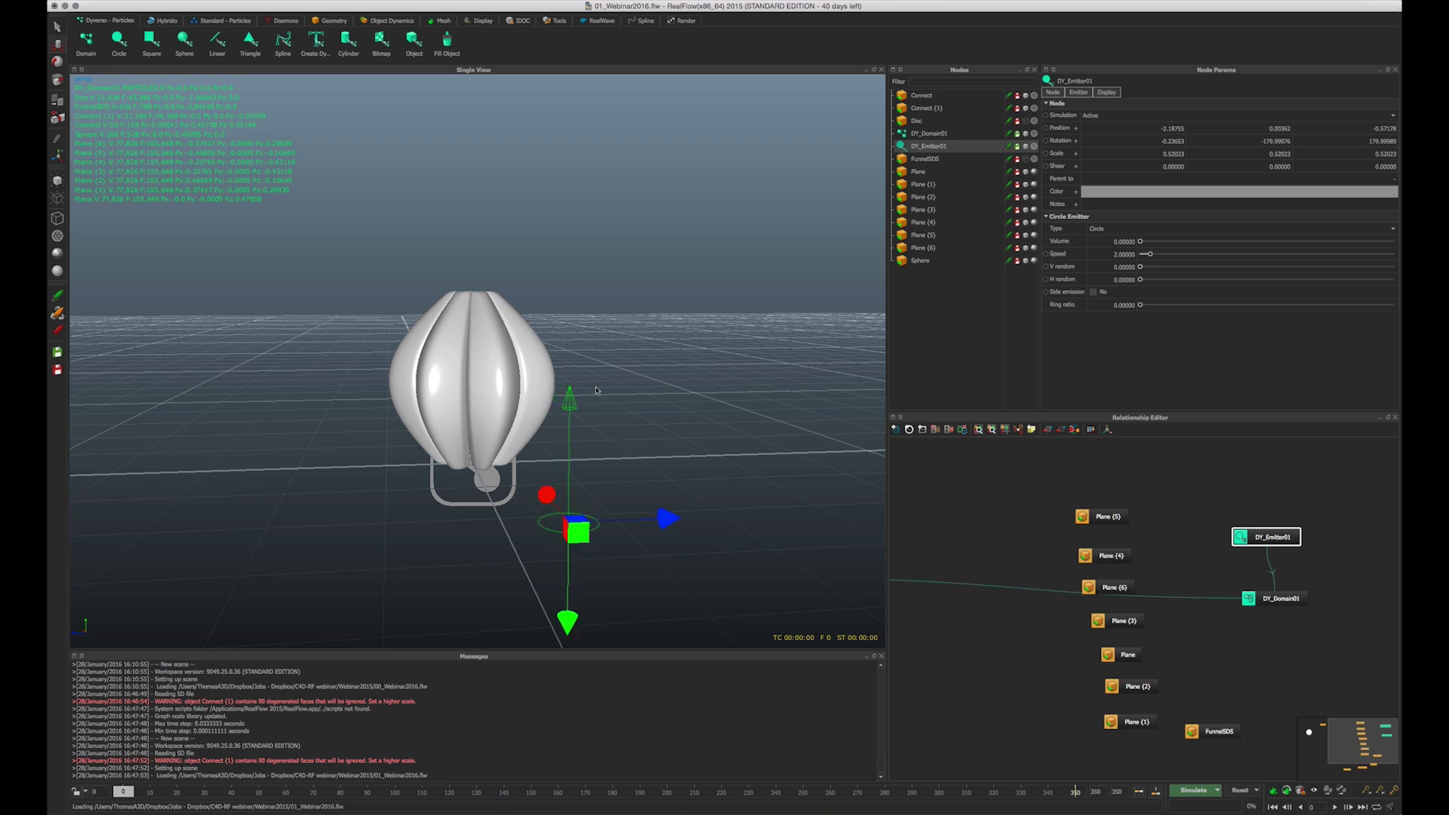
Run a short test simulation of the emitter, stop it at frame 7, and reset the simulation
left_click(1203, 790)
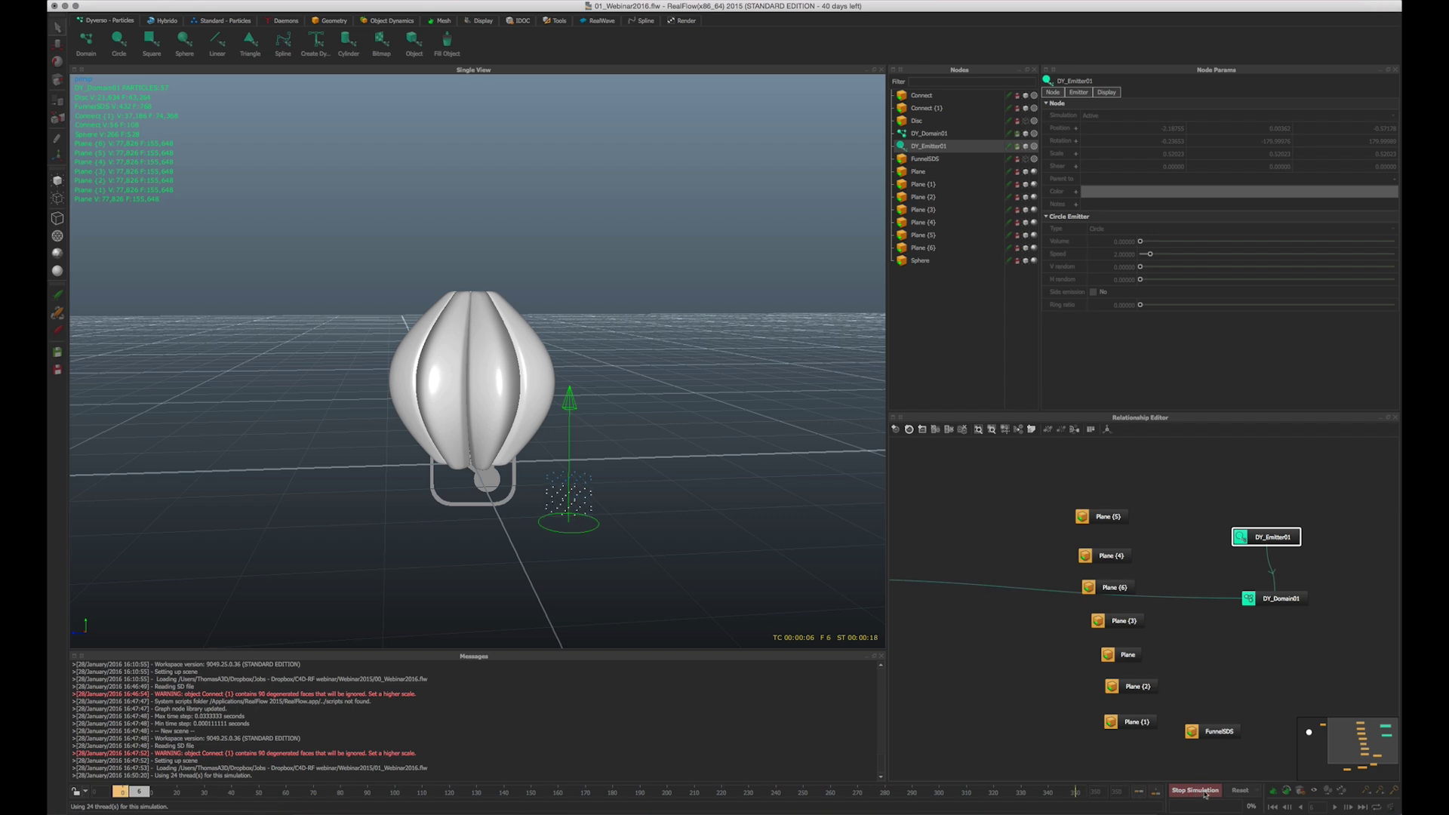
left_click(1202, 792)
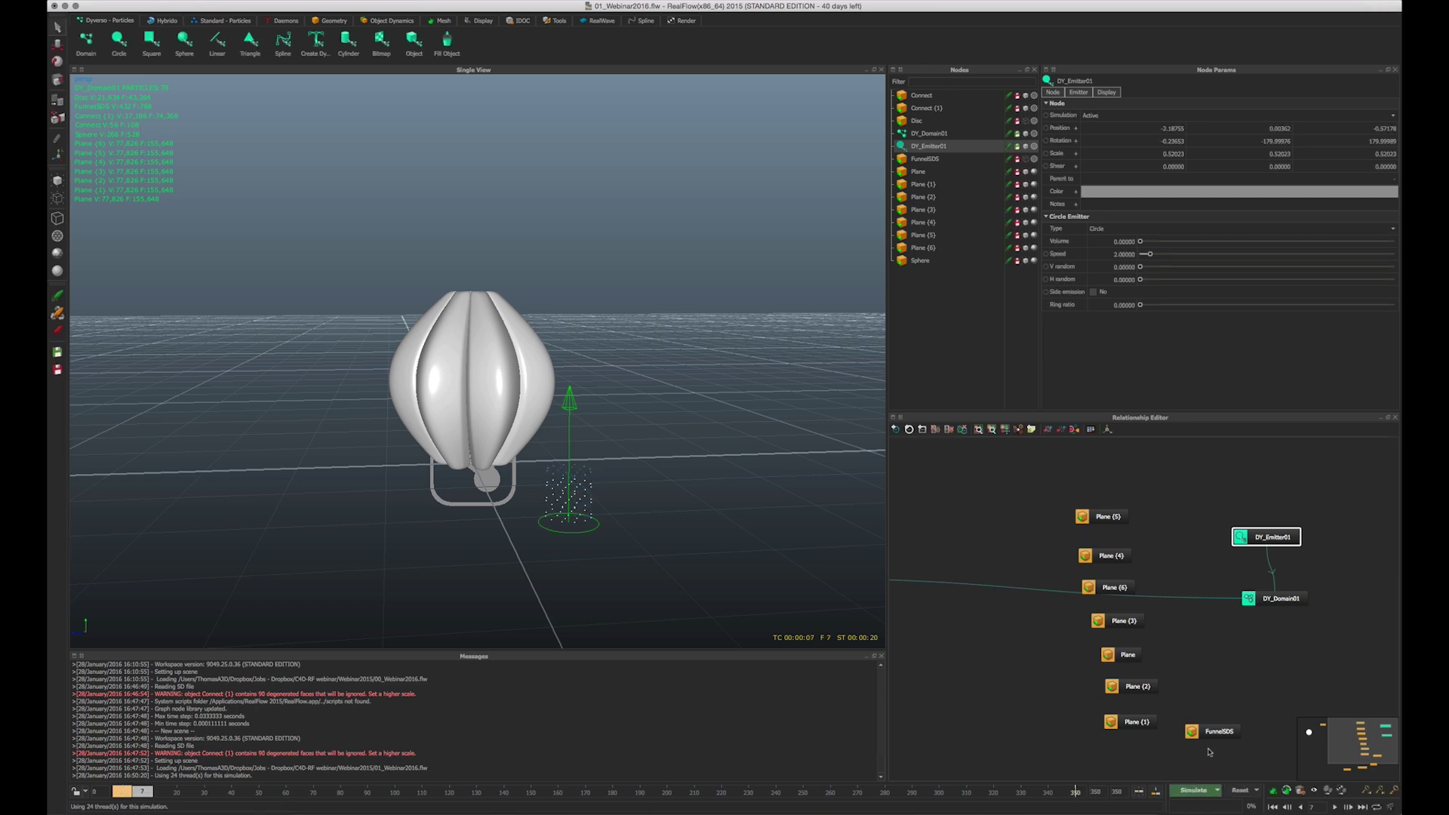
left_click(1241, 790)
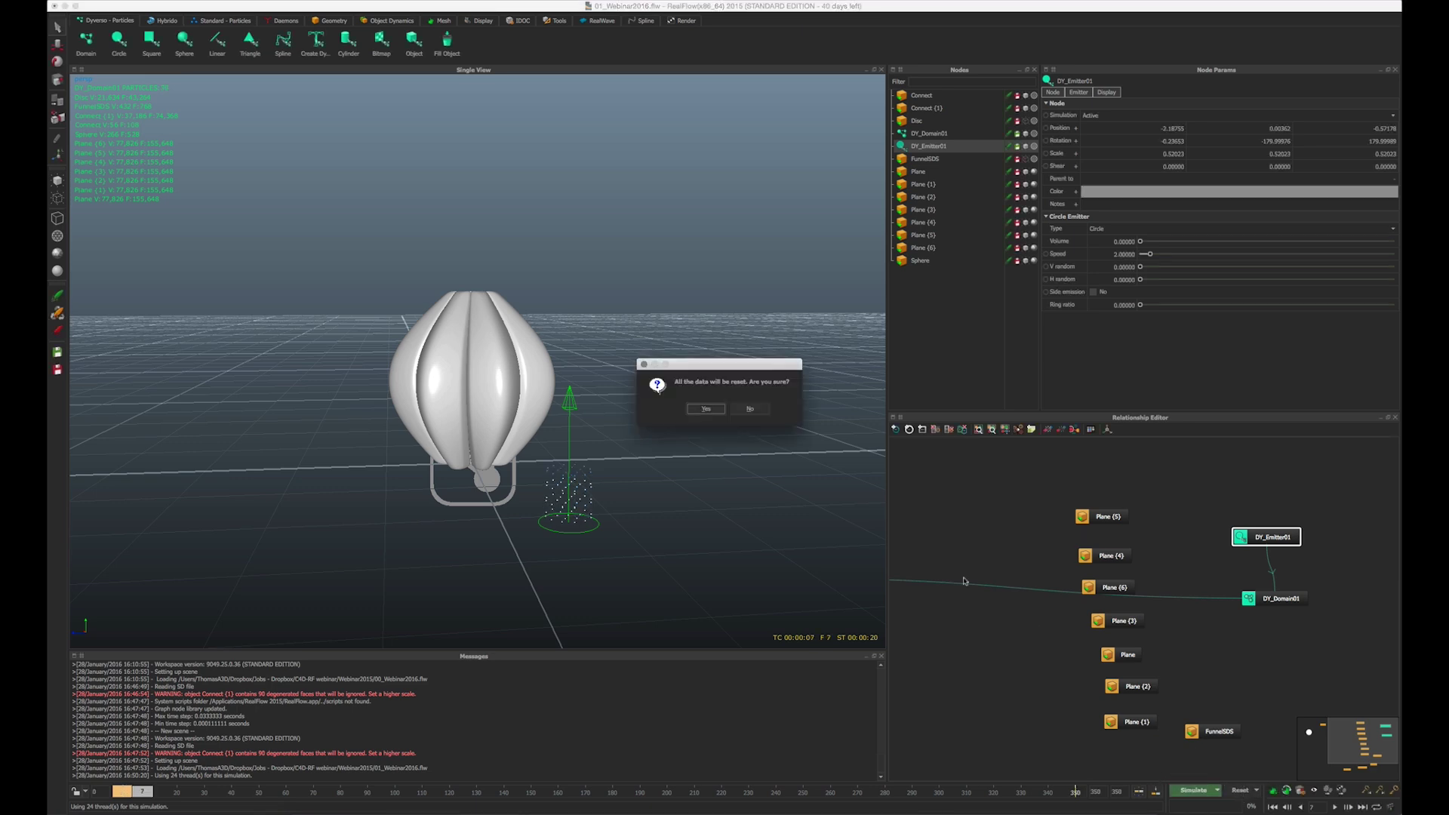
key("Escape")
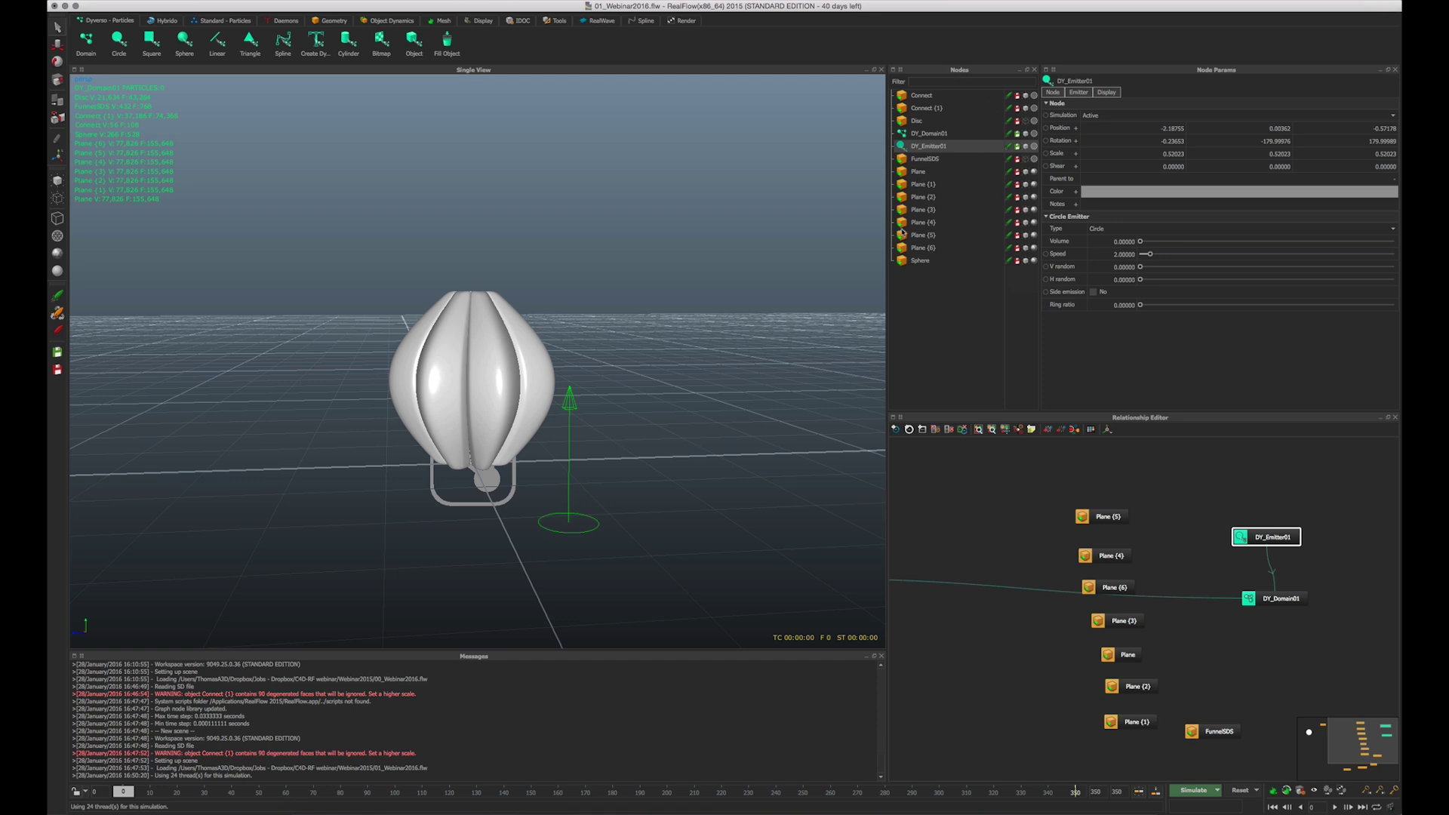
Set the particle resolution of DY_Domain01 to 10 and simulate the emitter up to frame 4
left_click(936, 135)
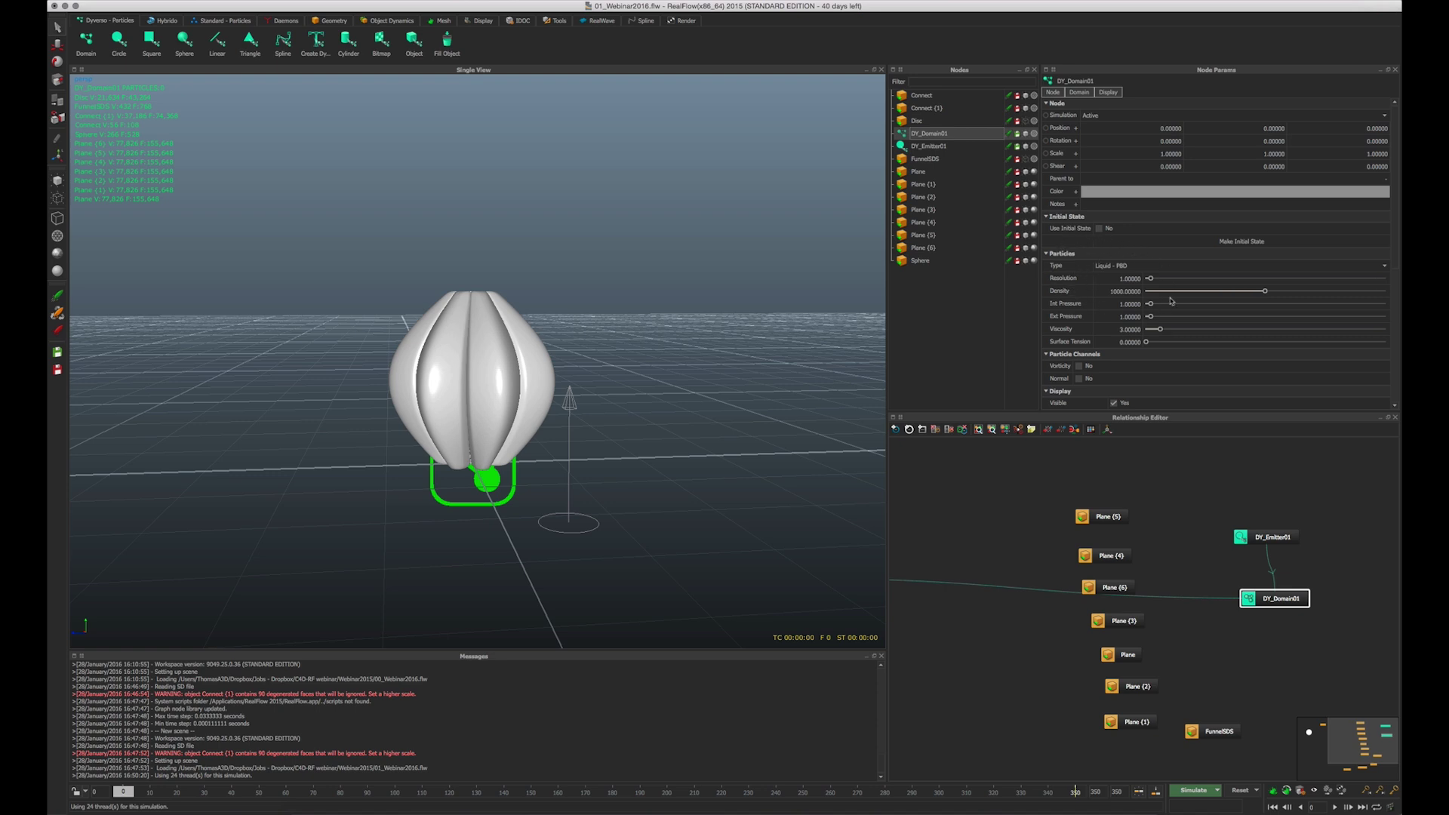
left_click(1122, 279)
key("Return")
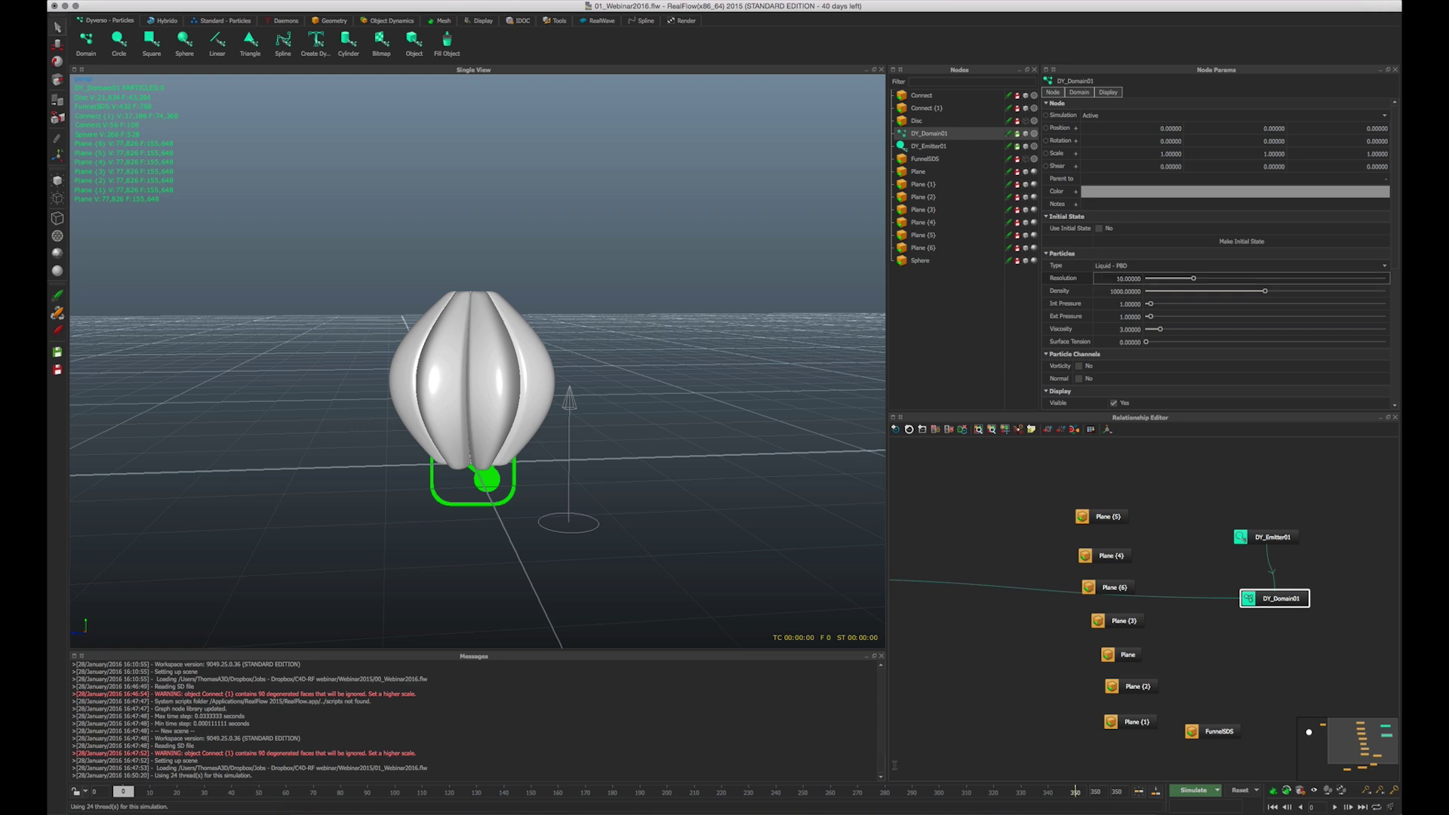
left_click(1181, 793)
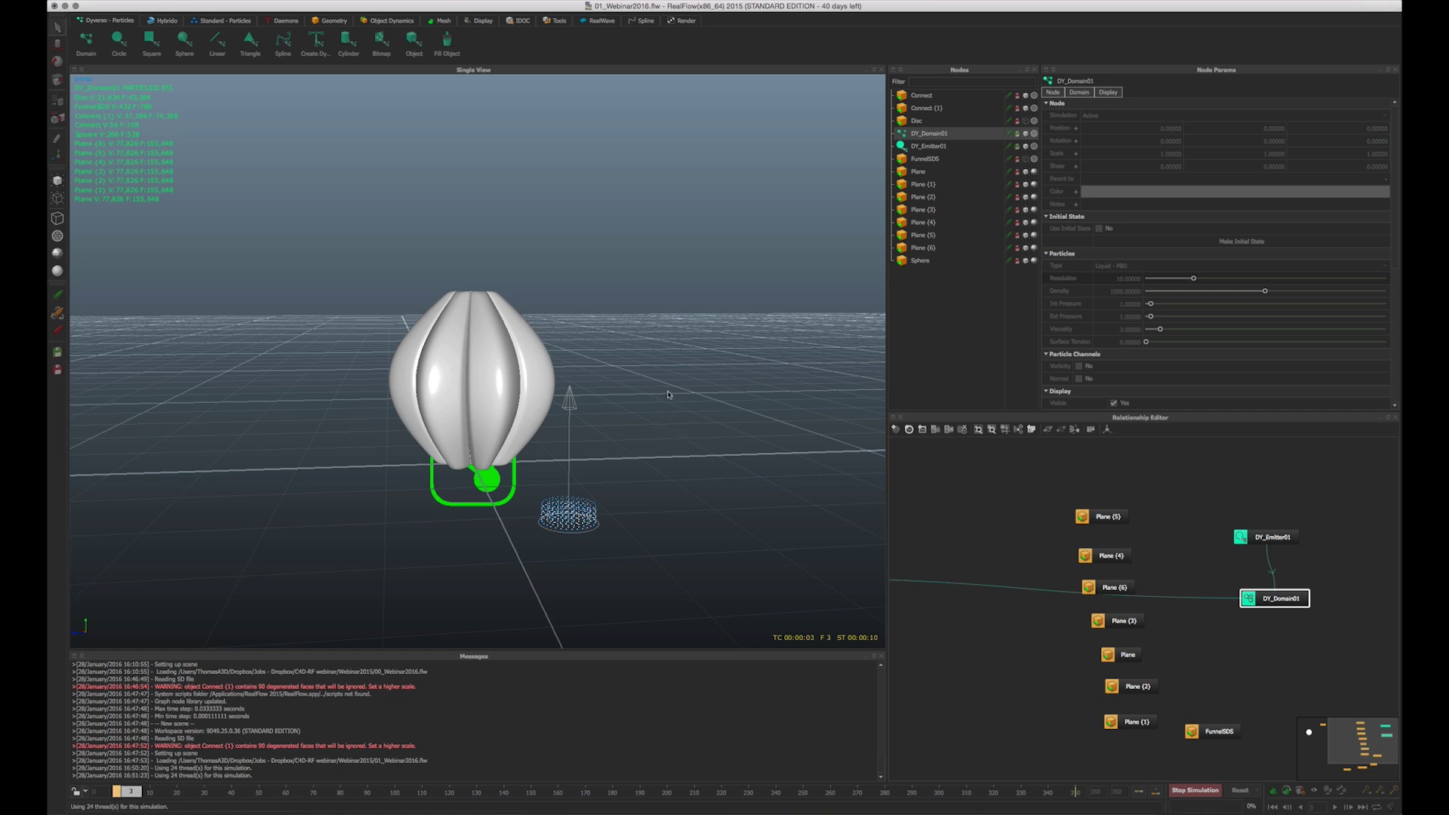
key("Escape")
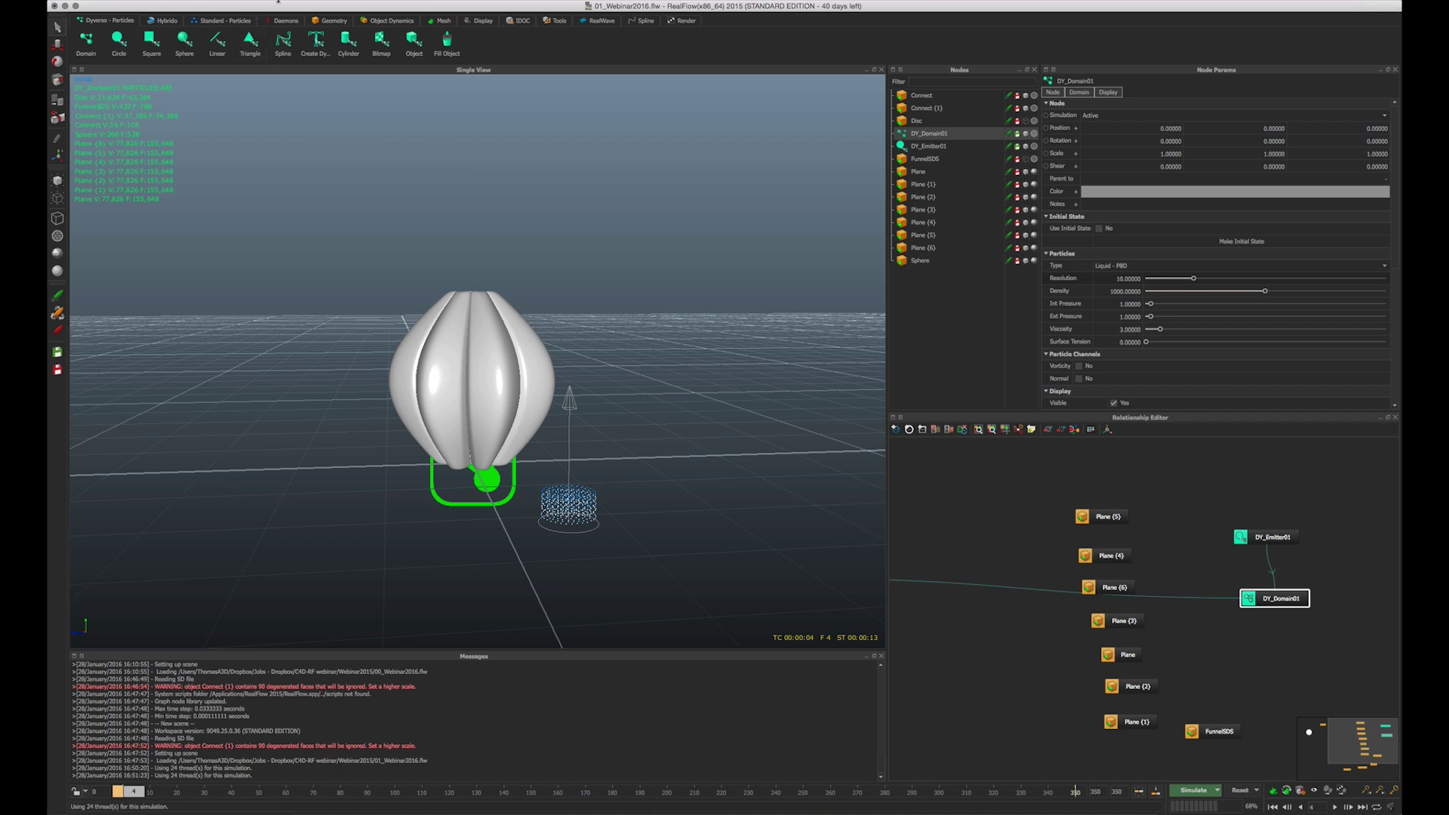
Add a DSpline daemon and move it along Z to about -2.5, beside the flower
left_click(286, 22)
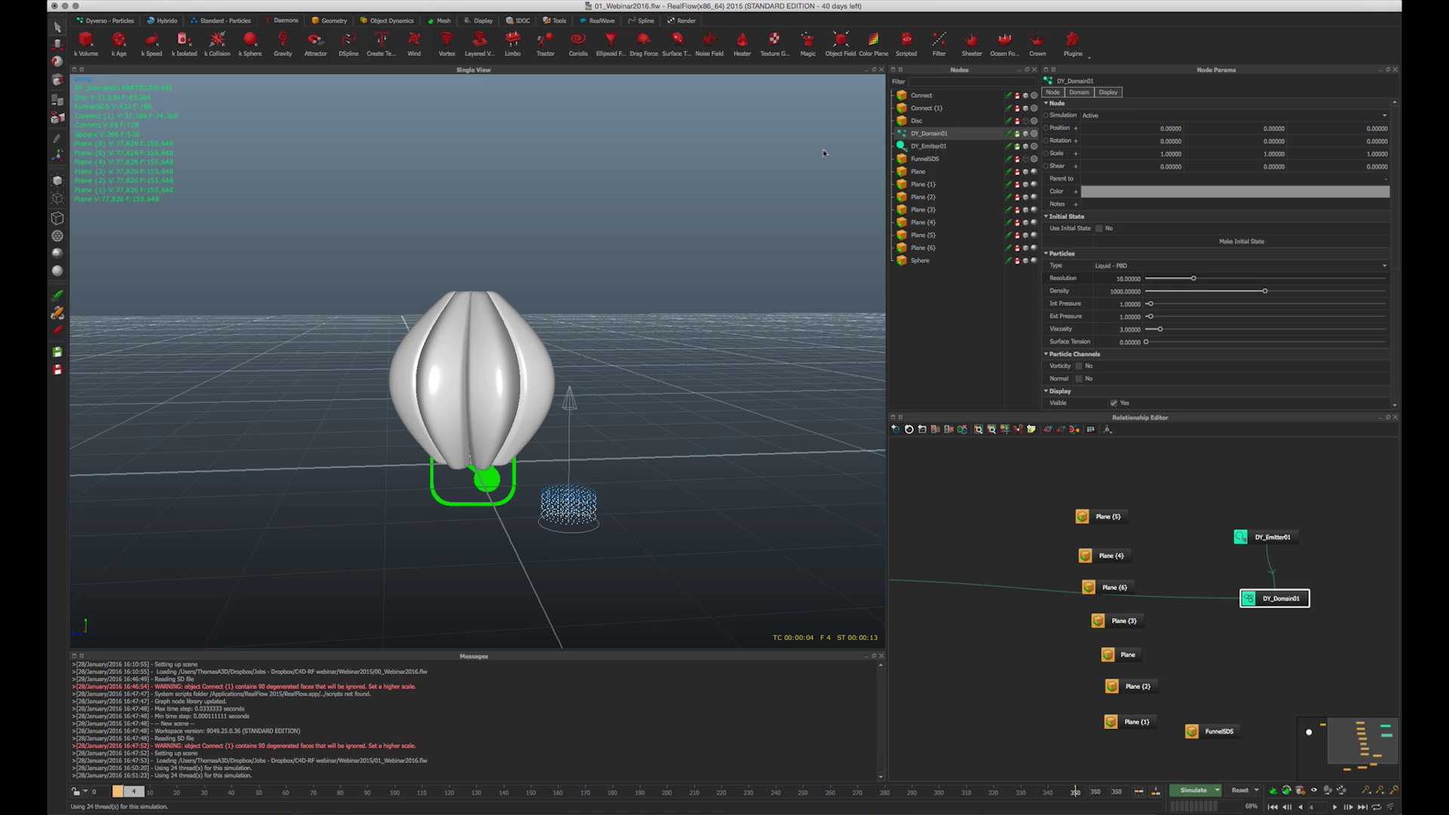
left_click(349, 43)
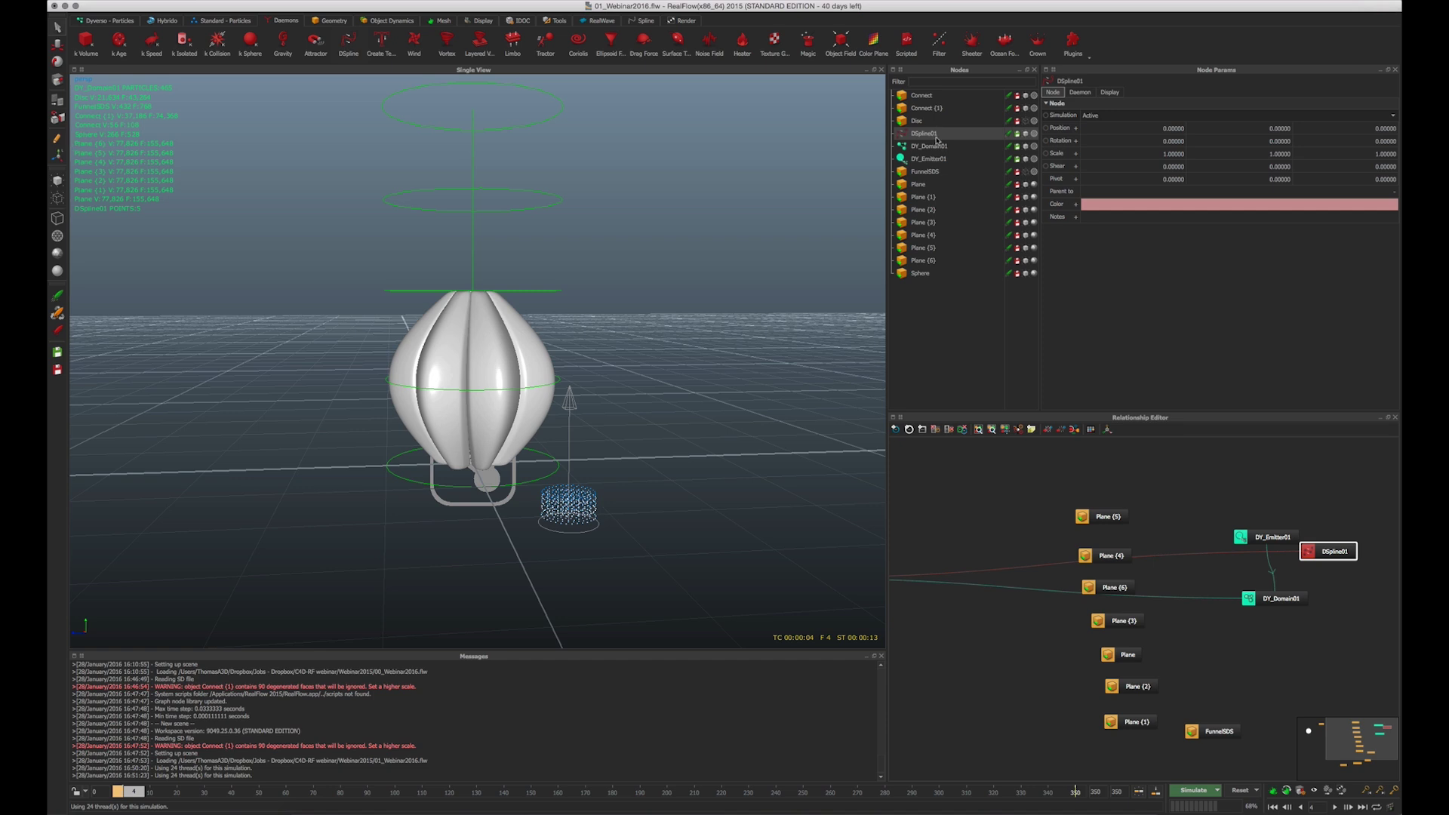
left_click(60, 45)
left_click_drag(427, 473, 604, 482)
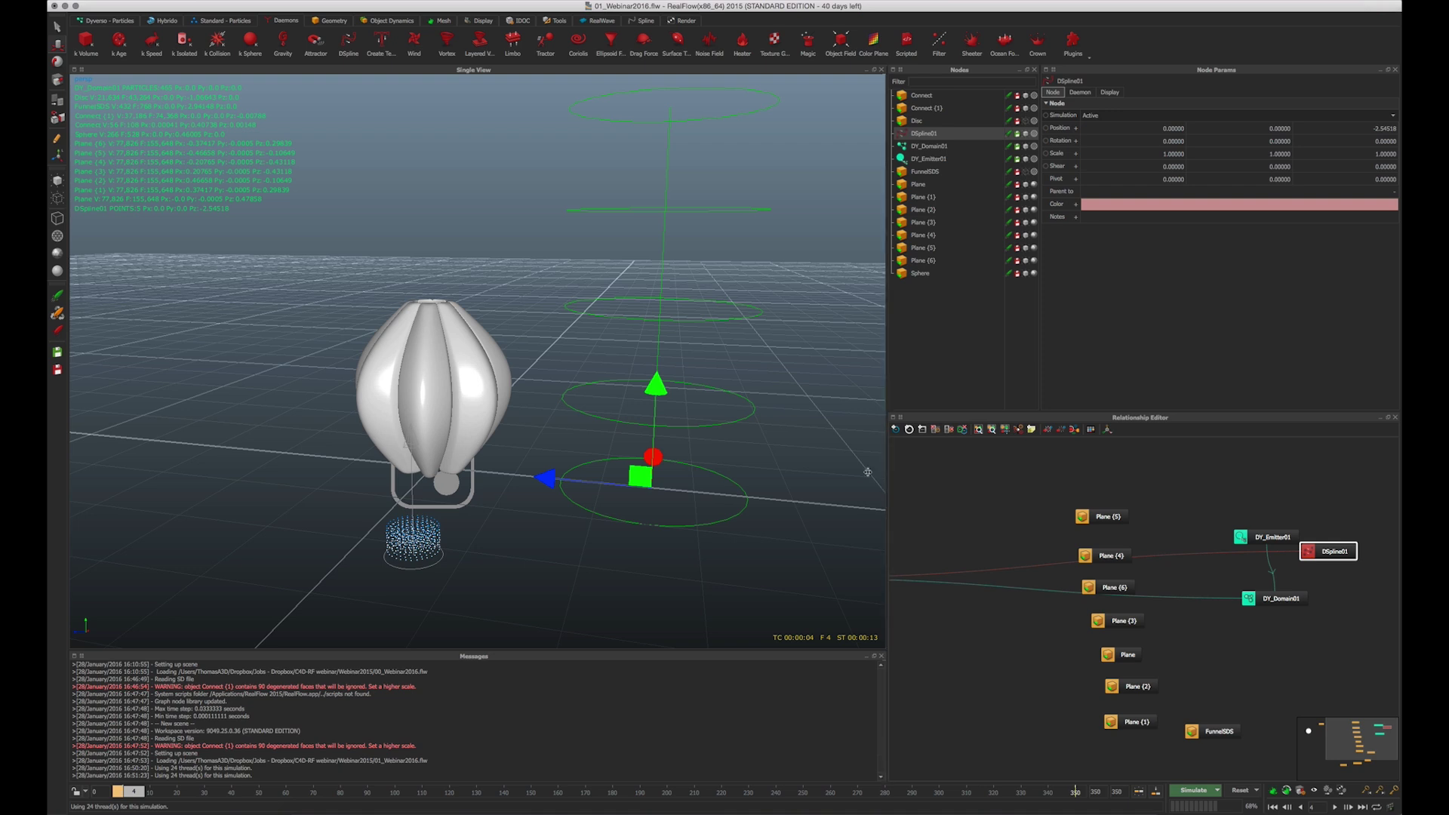
Enlarge the Relationship Editor and regroup the DSpline01, DY_Domain01 and DY_Emitter01 nodes close to Hub01
left_click_drag(868, 472, 812, 463)
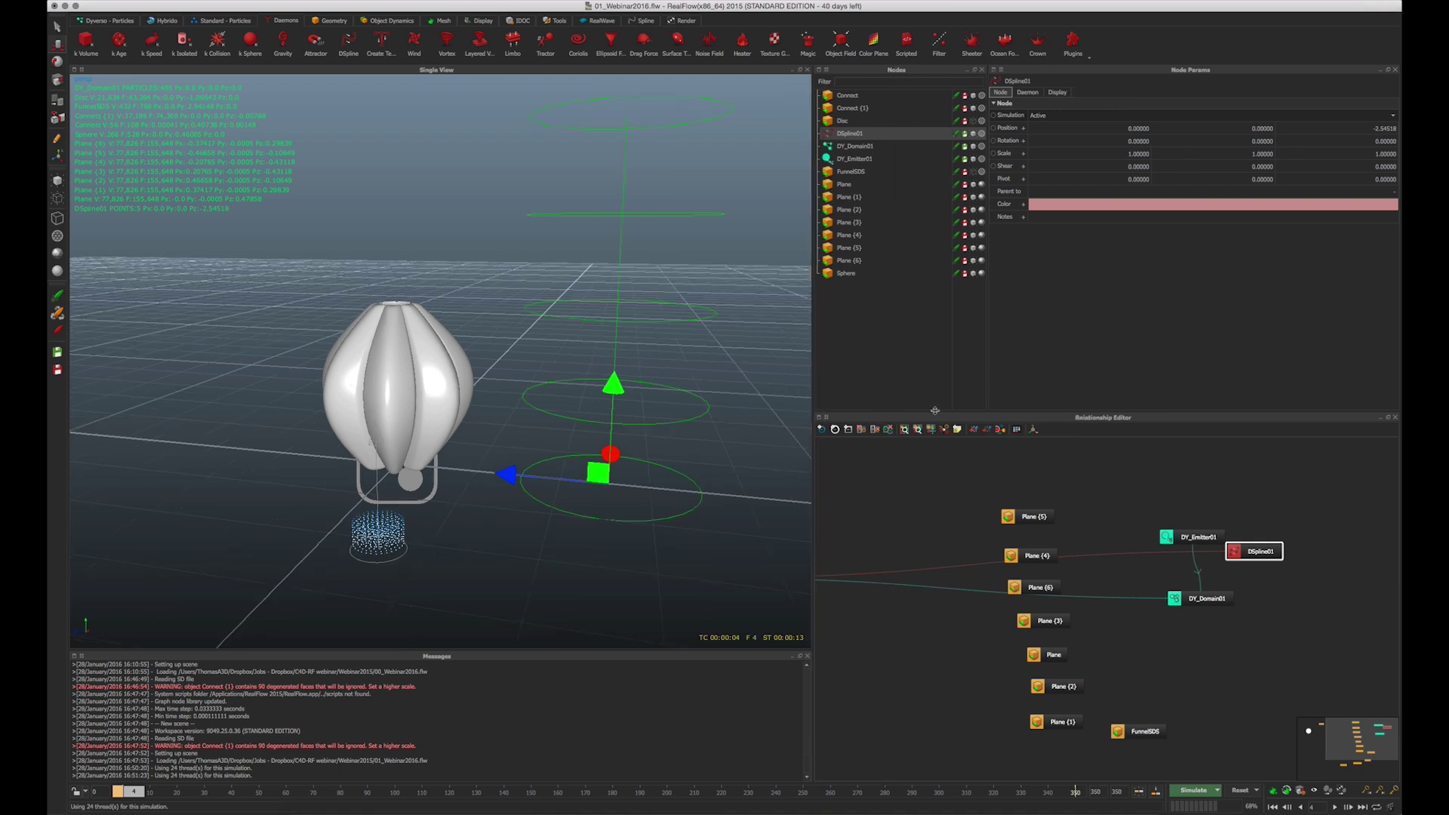
left_click_drag(935, 411, 935, 364)
middle_click_drag(1015, 472, 1113, 426)
left_click_drag(1378, 464, 1037, 452)
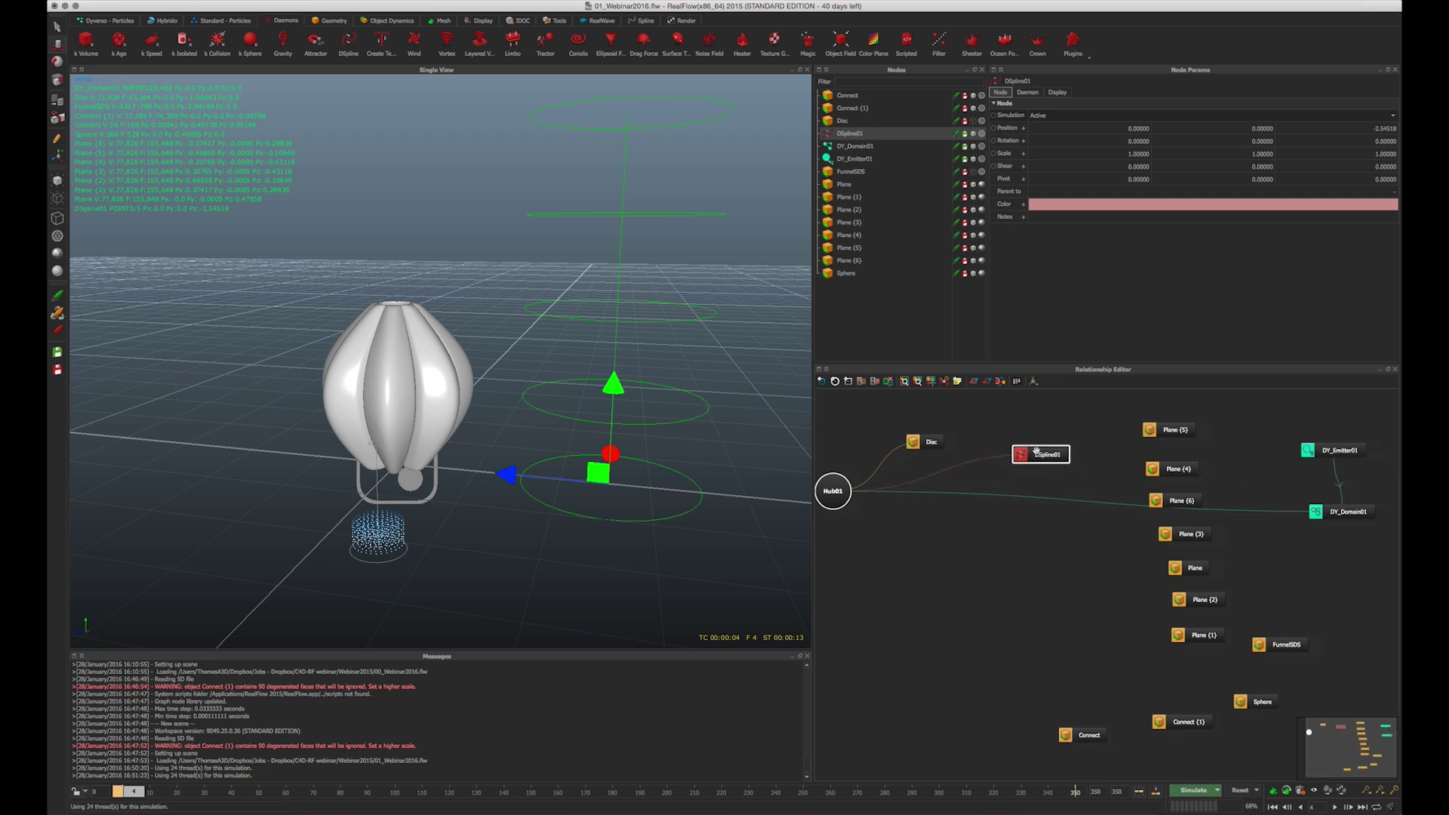
left_click_drag(1357, 514, 905, 626)
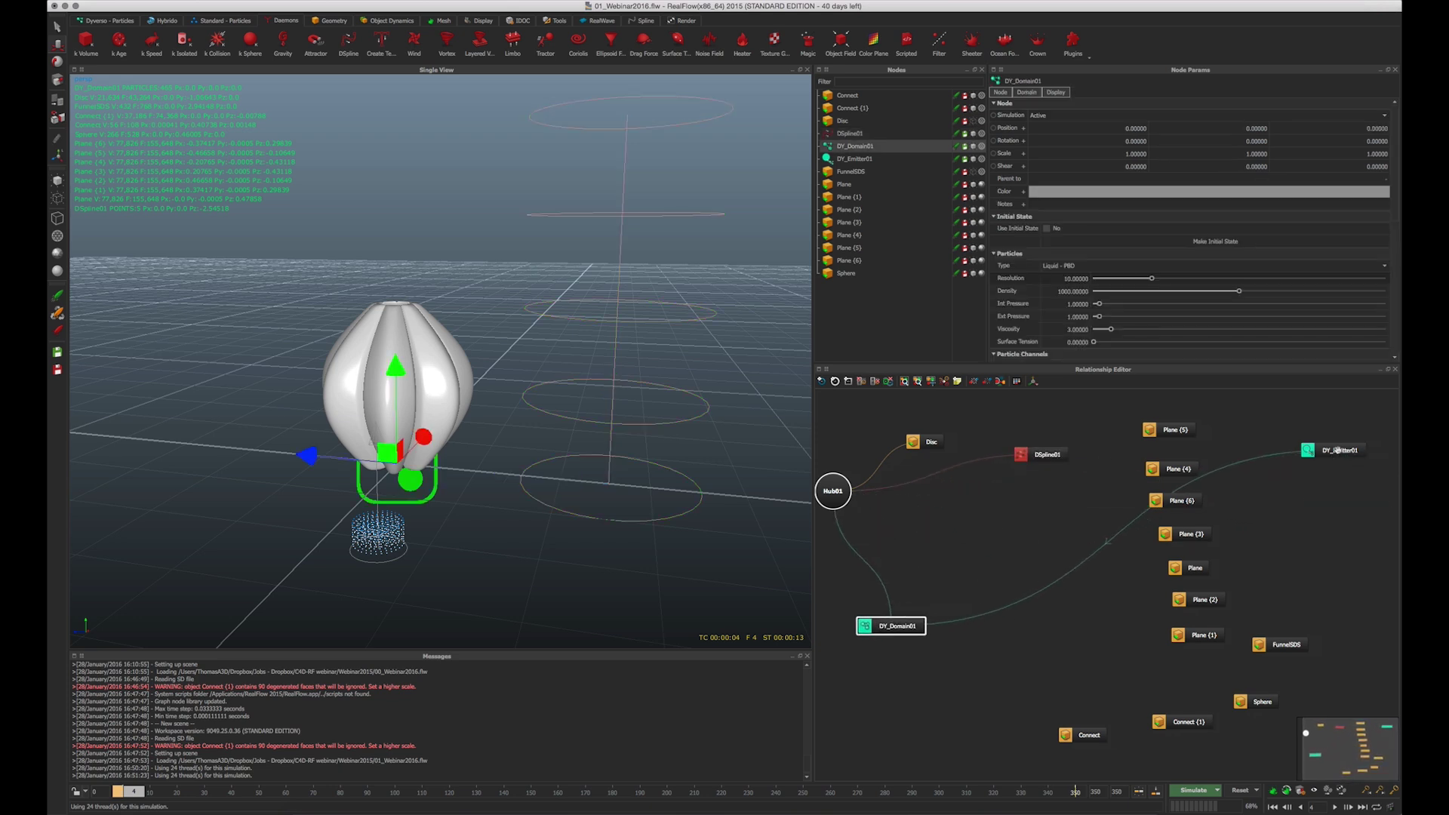
left_click_drag(1348, 447, 954, 538)
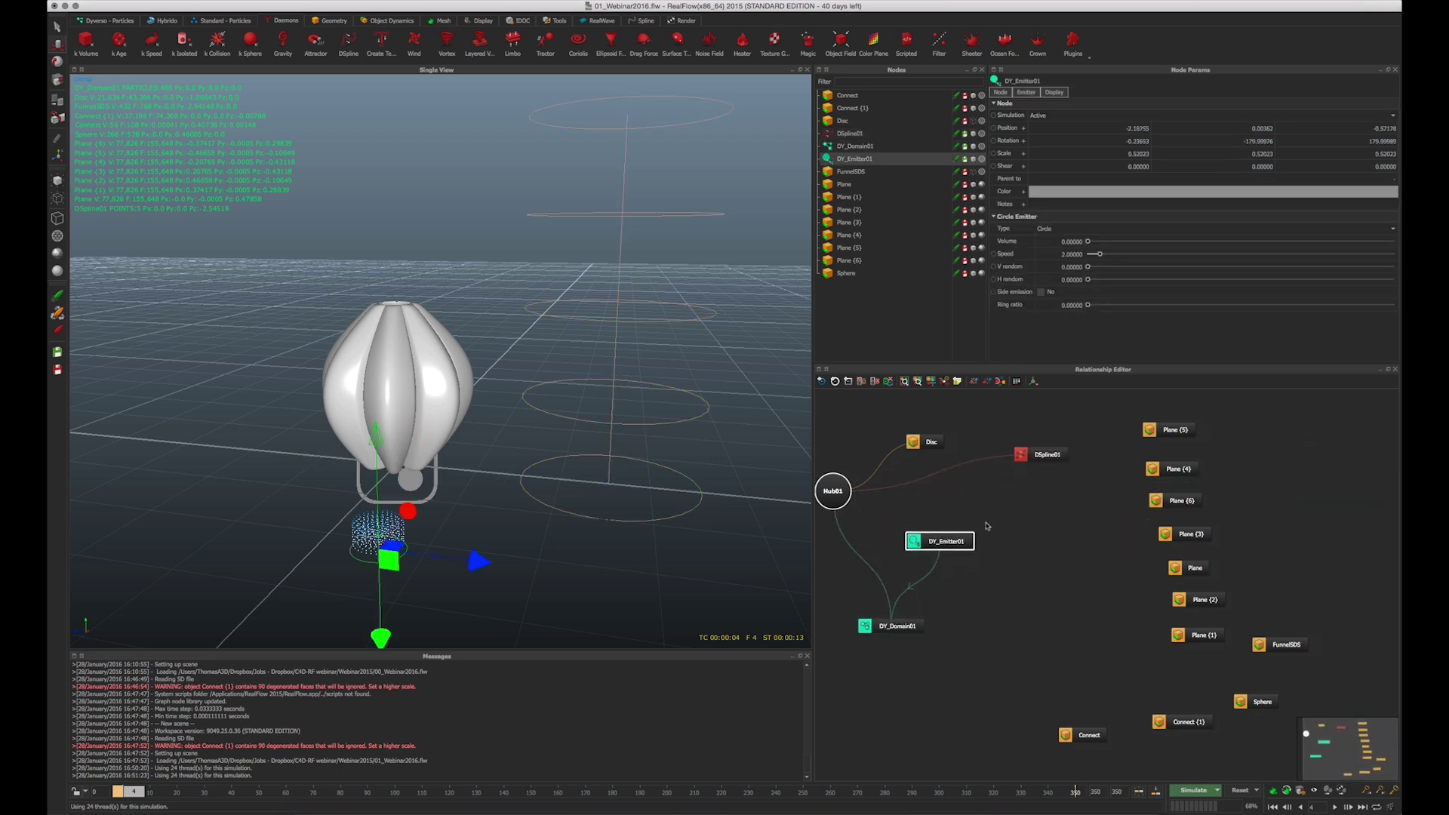
middle_click_drag(828, 464, 956, 512)
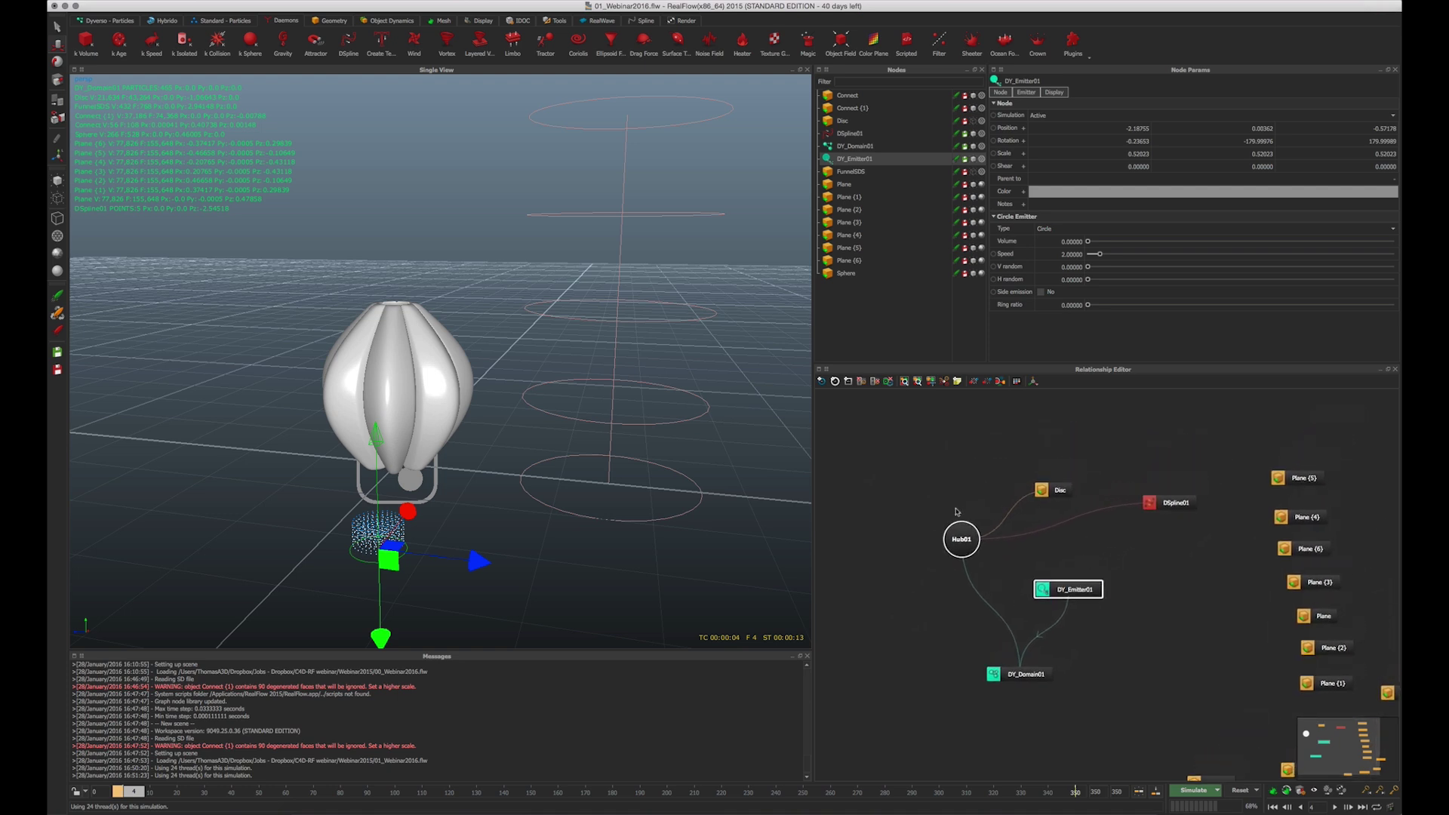
Remove the link between the Disc node and Hub01 and place Disc apart from the connected nodes
left_click(961, 539)
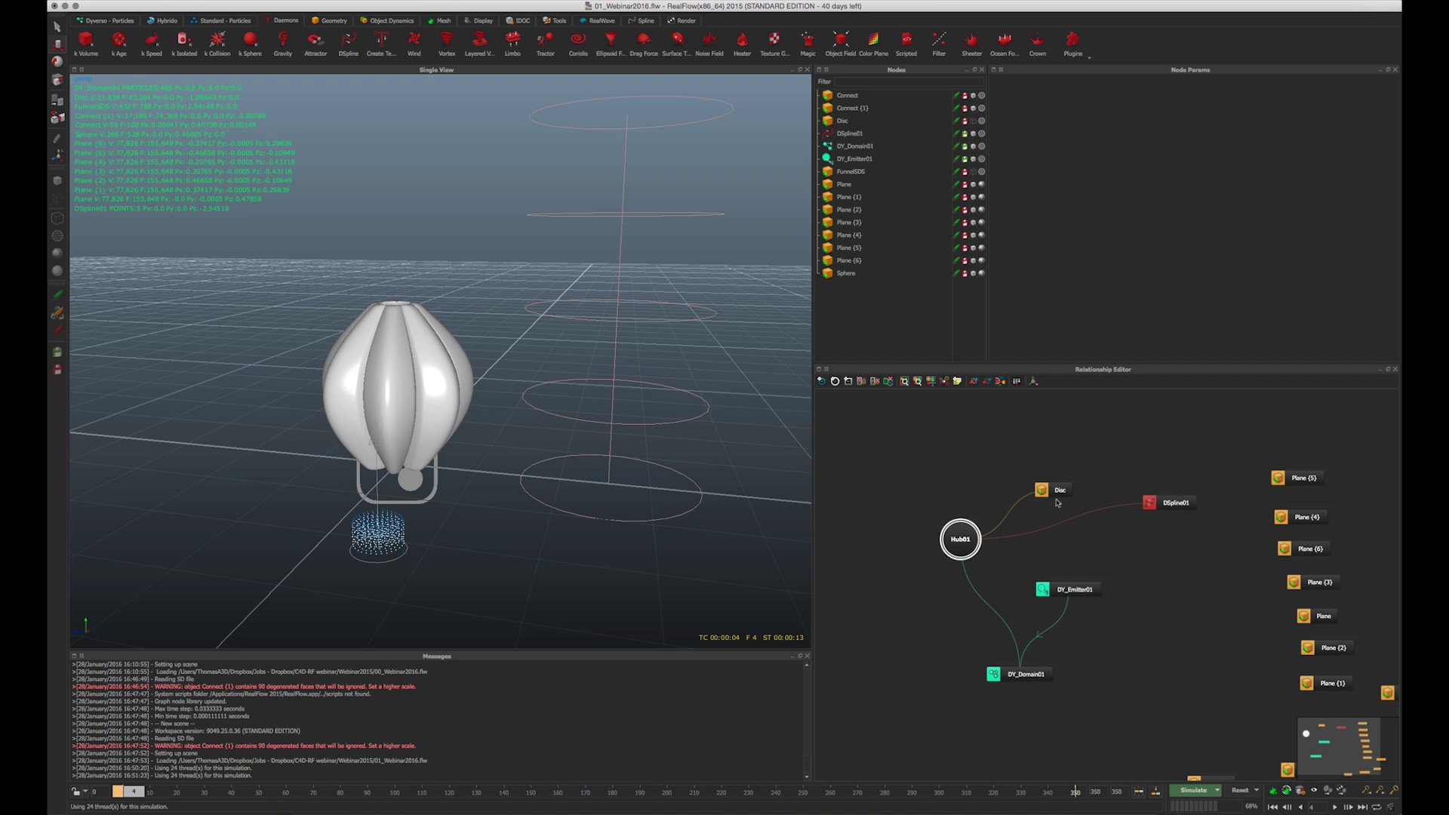
left_click_drag(1055, 491, 1054, 480)
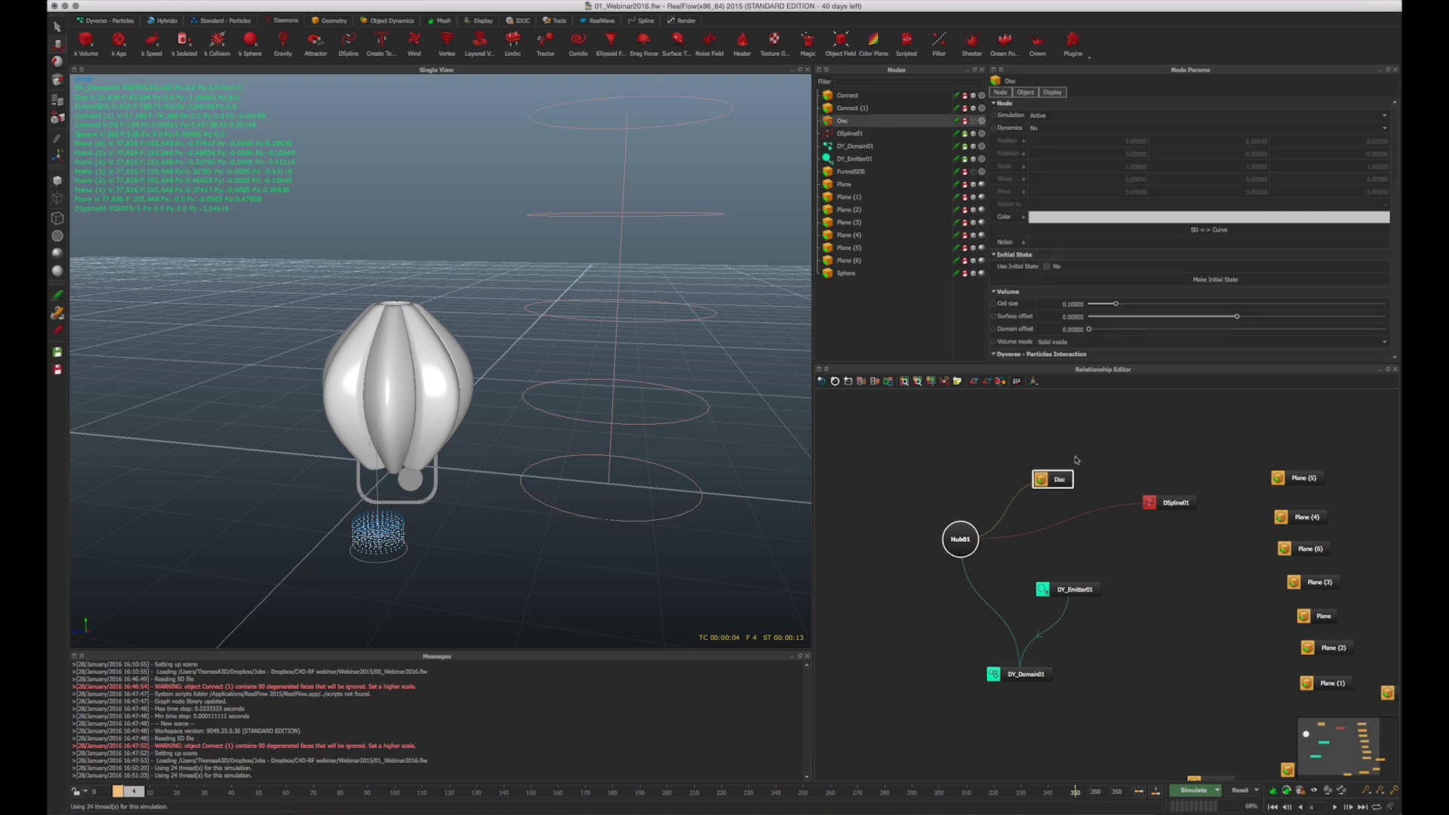
left_click(1017, 514)
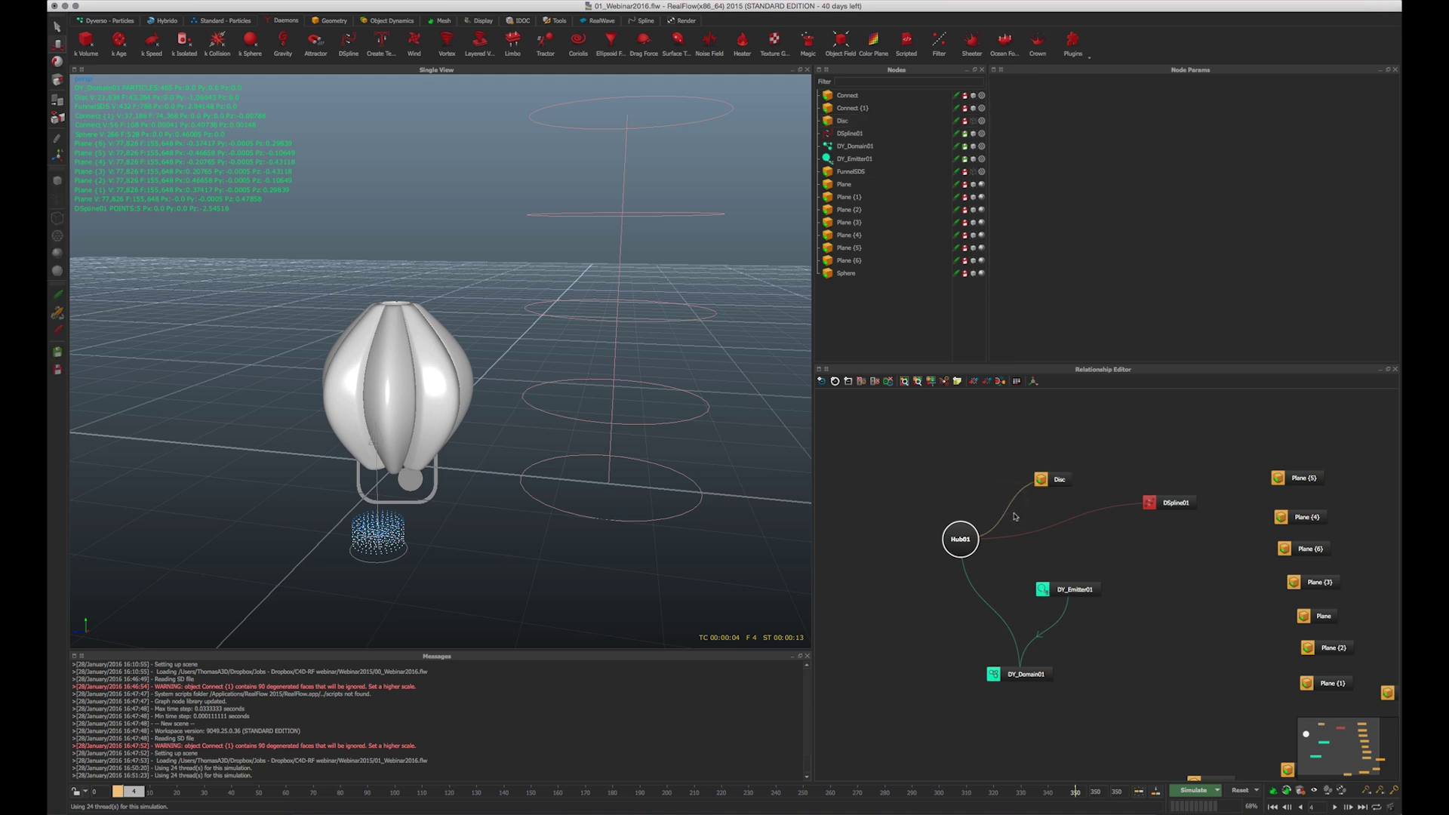
left_click_drag(1057, 481, 1193, 429)
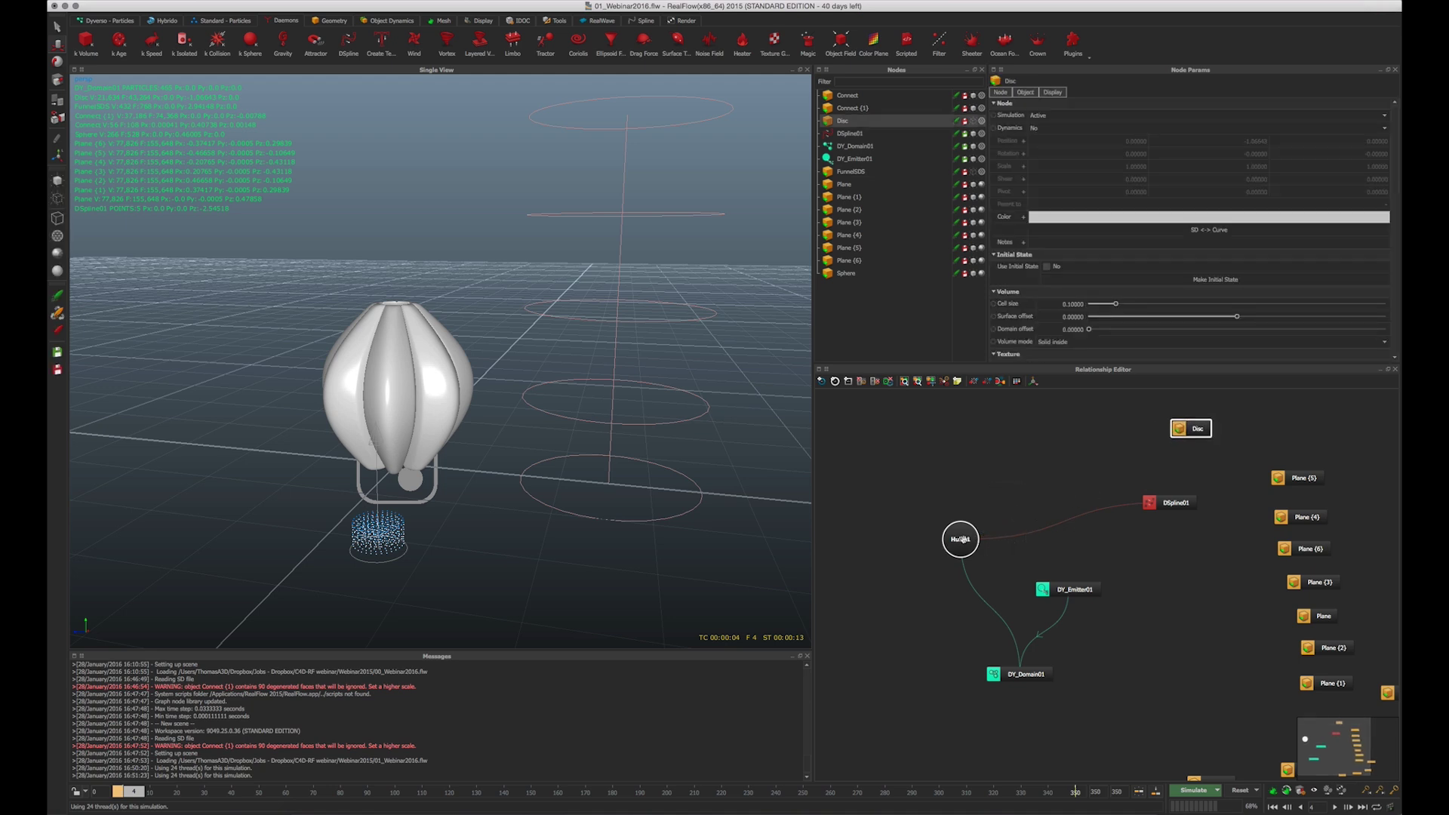
Move the DSpline01 node closer to Hub01 in the Relationship Editor
left_click(977, 538)
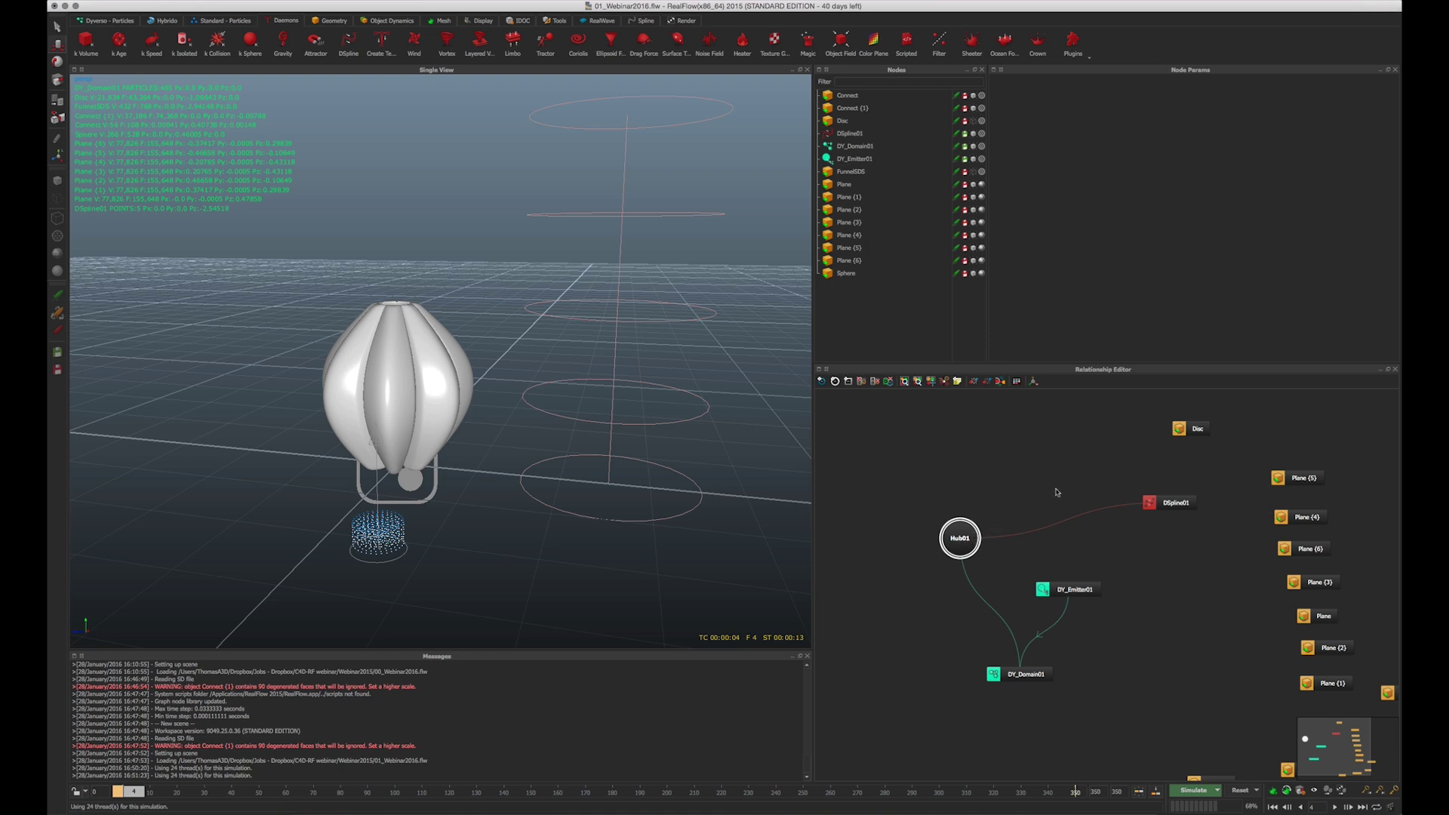
left_click_drag(1168, 500, 1110, 495)
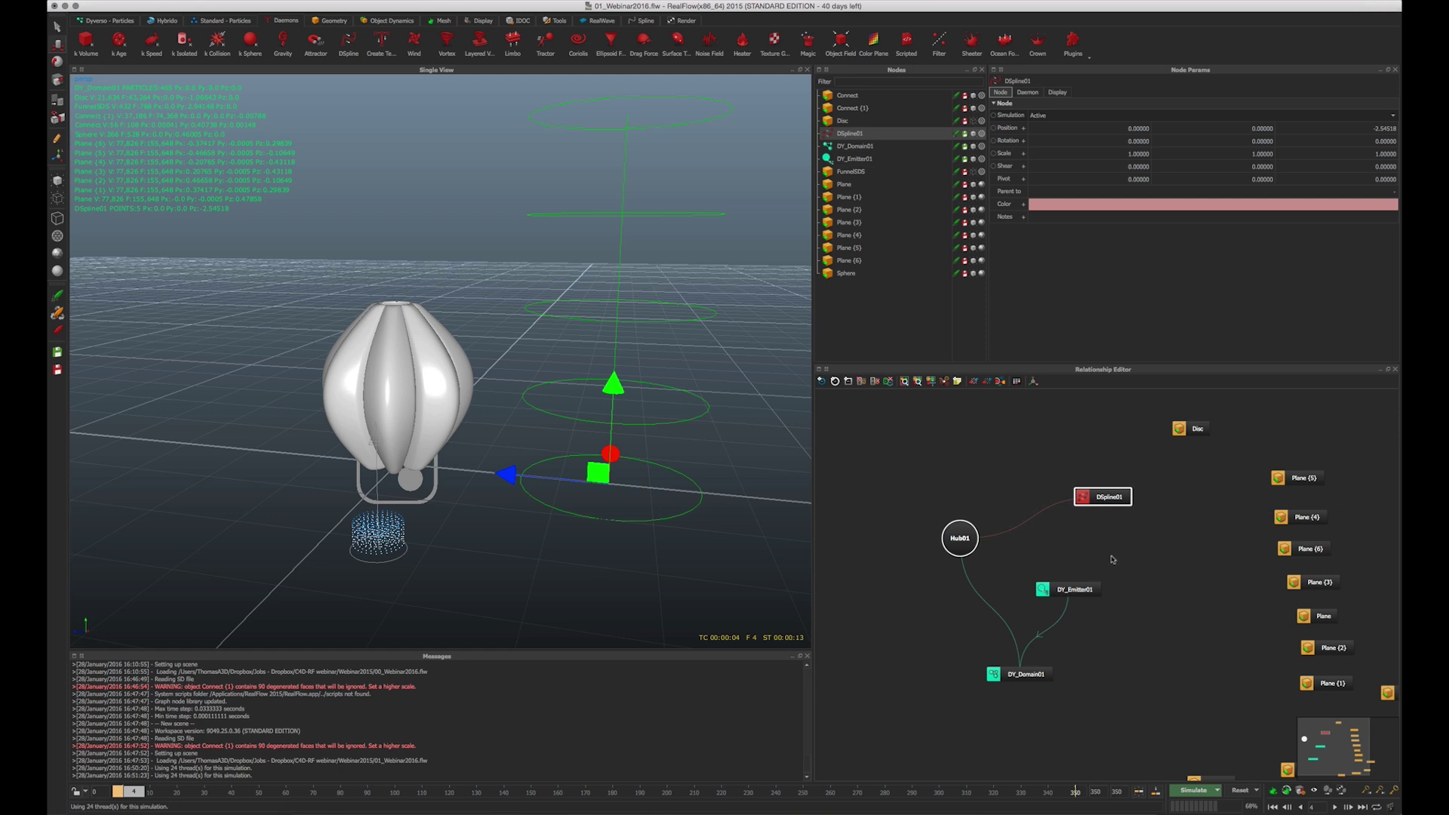
middle_click_drag(1151, 575, 1122, 530)
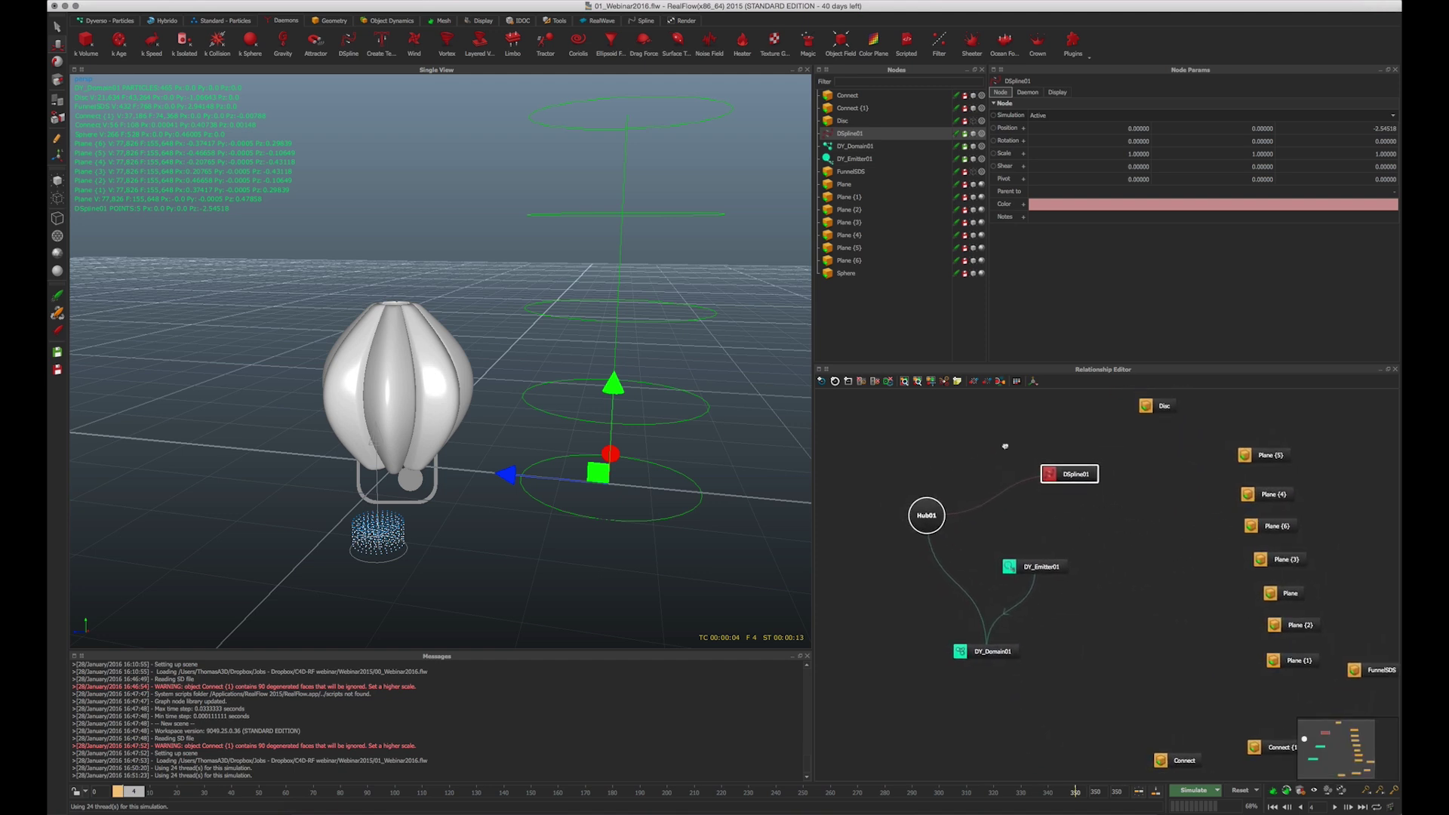
middle_click_drag(1006, 450, 1072, 477)
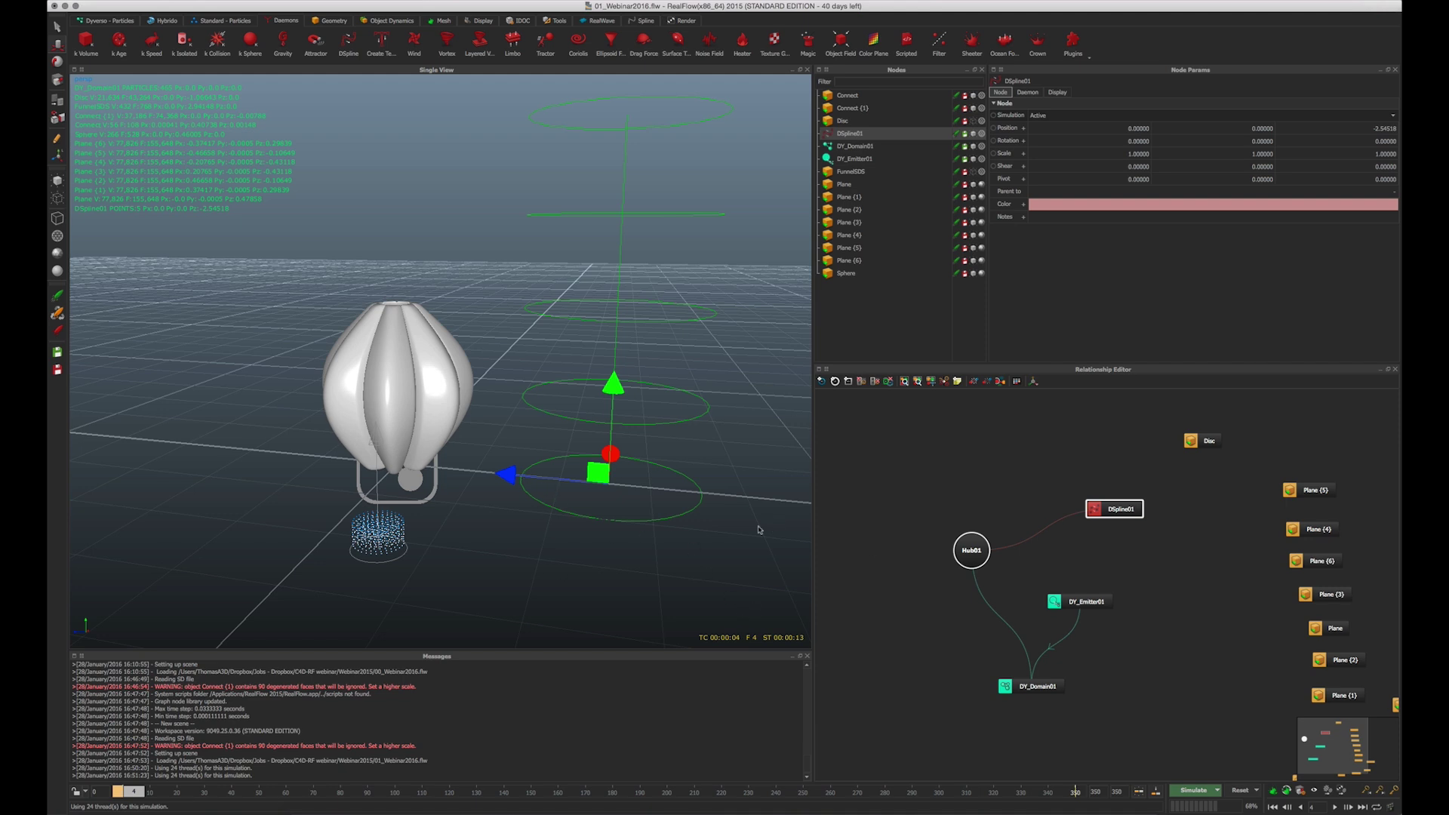
middle_click_drag(1010, 504, 1028, 524)
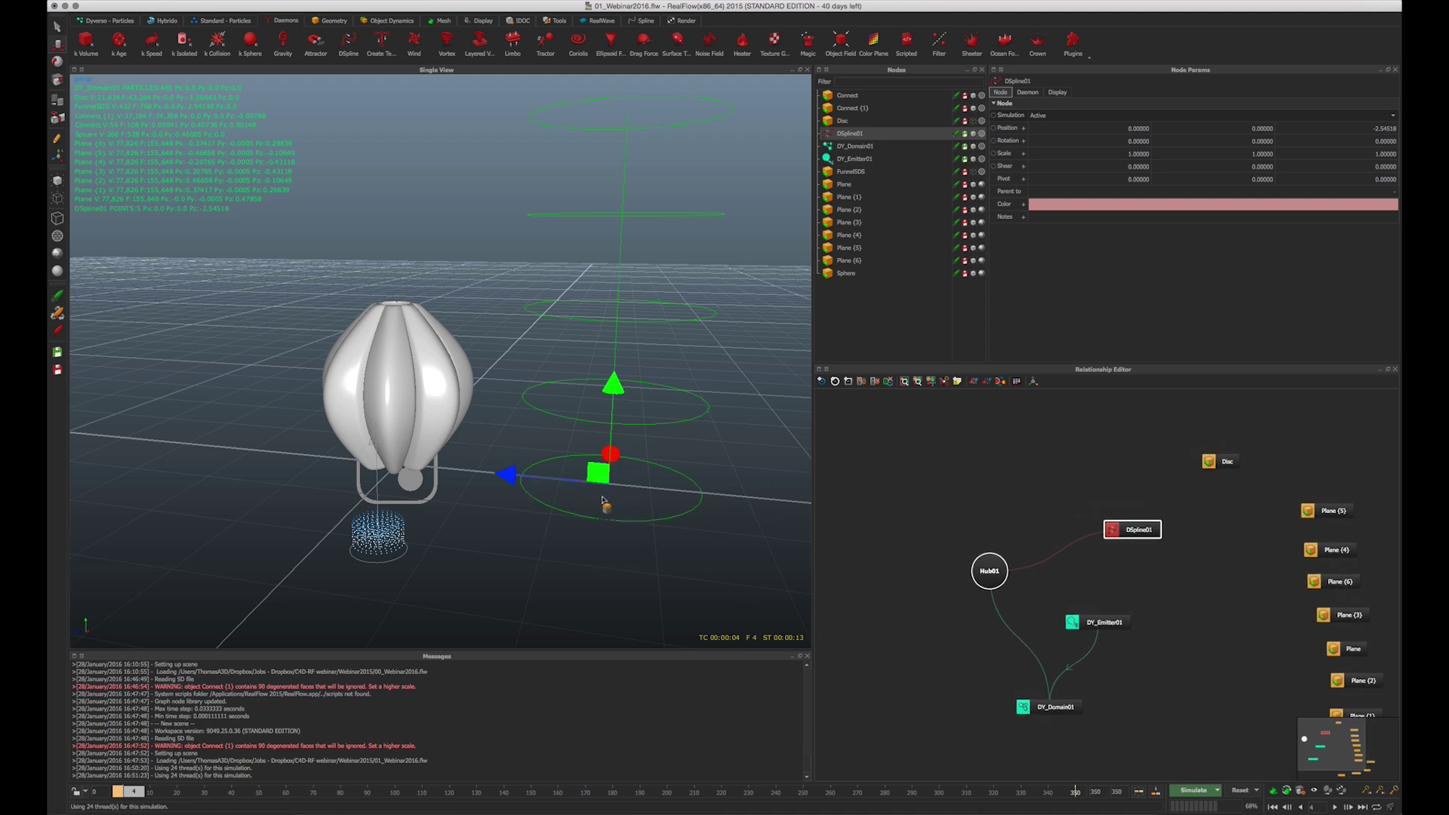
Move DSpline01 to about X -2.02, Z -2.31, and shift its lowest control point onto the circle emitter
scroll(603, 504, "down", 3)
left_click_drag(571, 428, 488, 512)
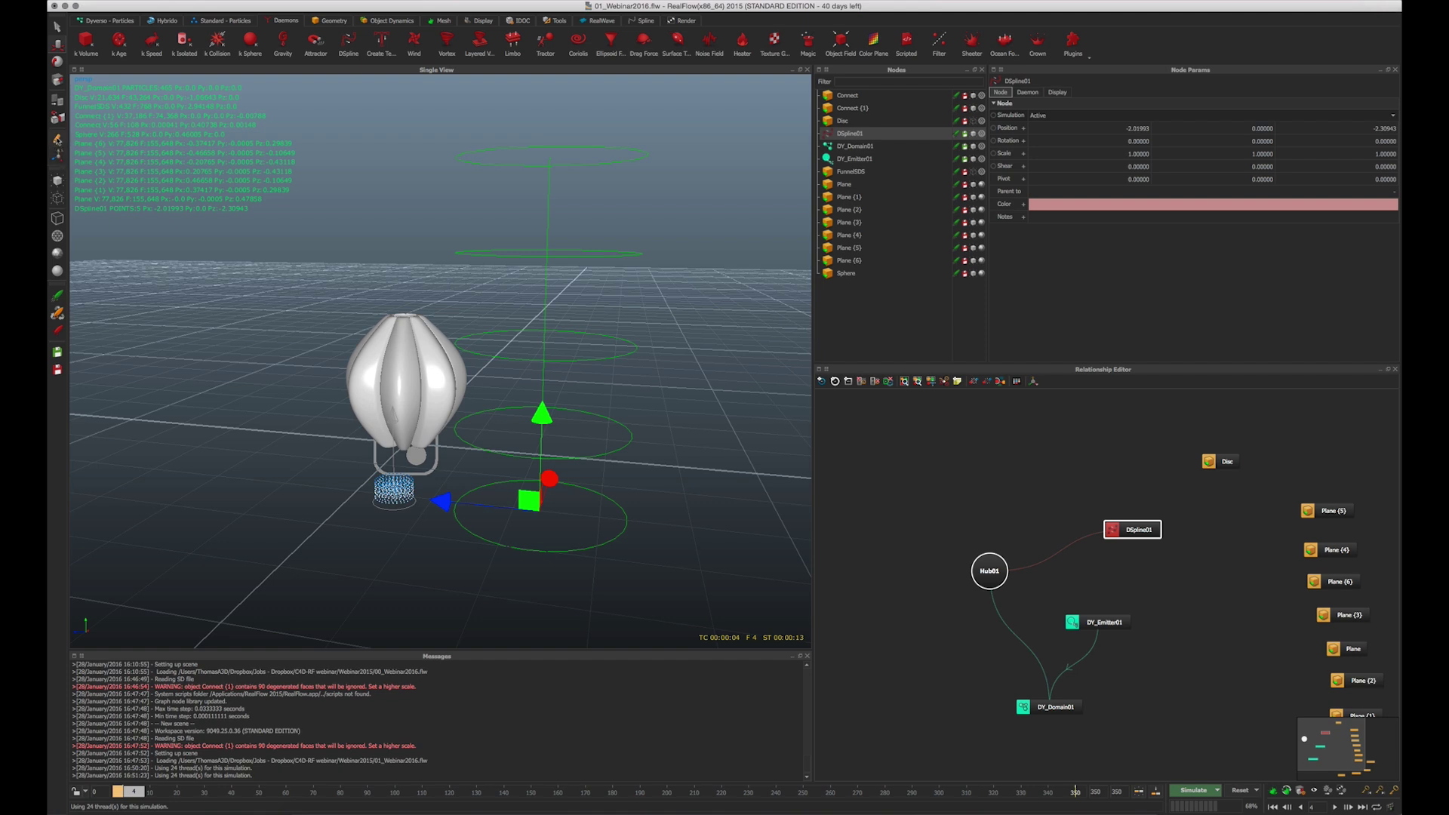
left_click(56, 139)
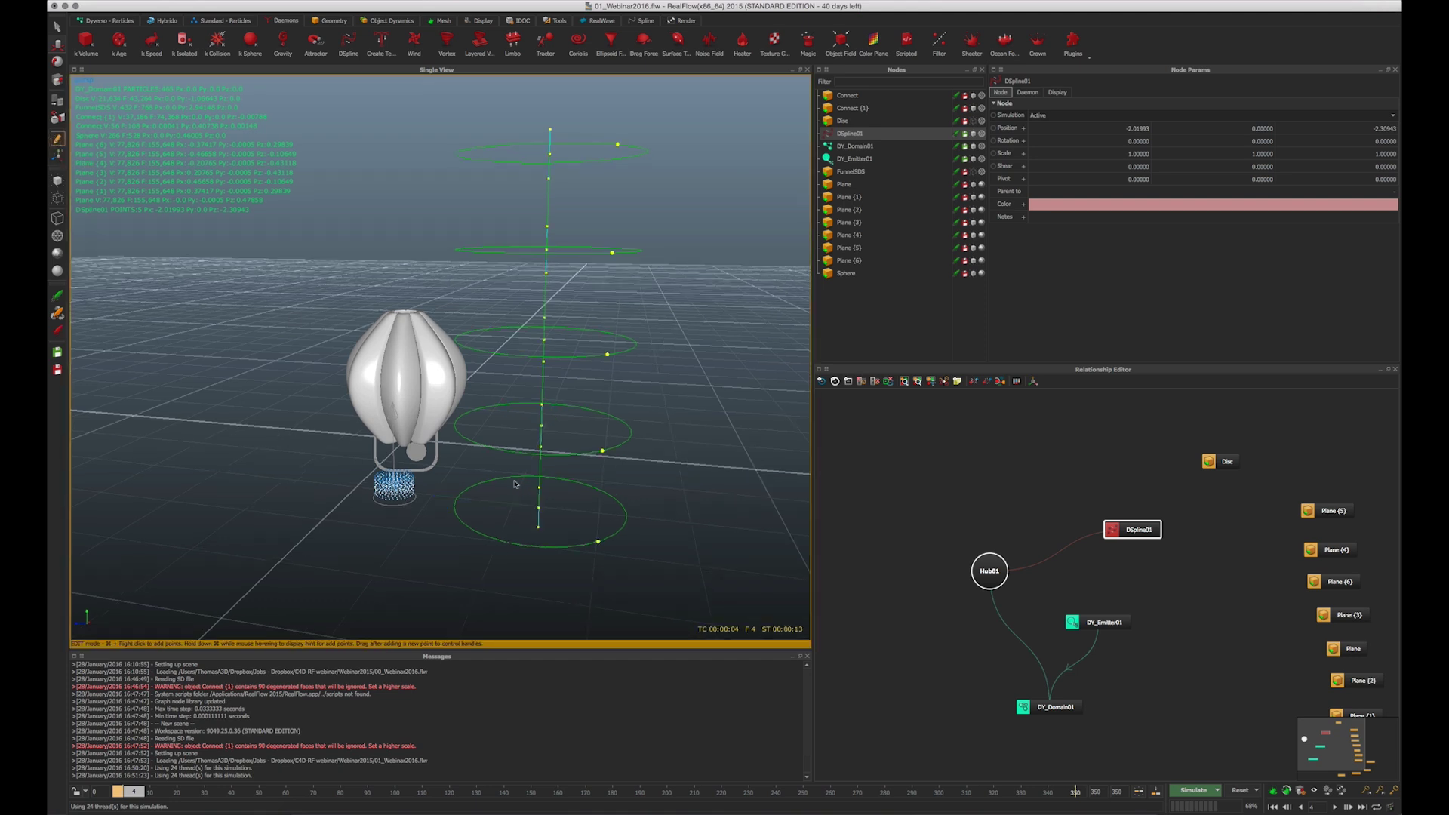
left_click(538, 507)
left_click_drag(505, 506, 370, 489)
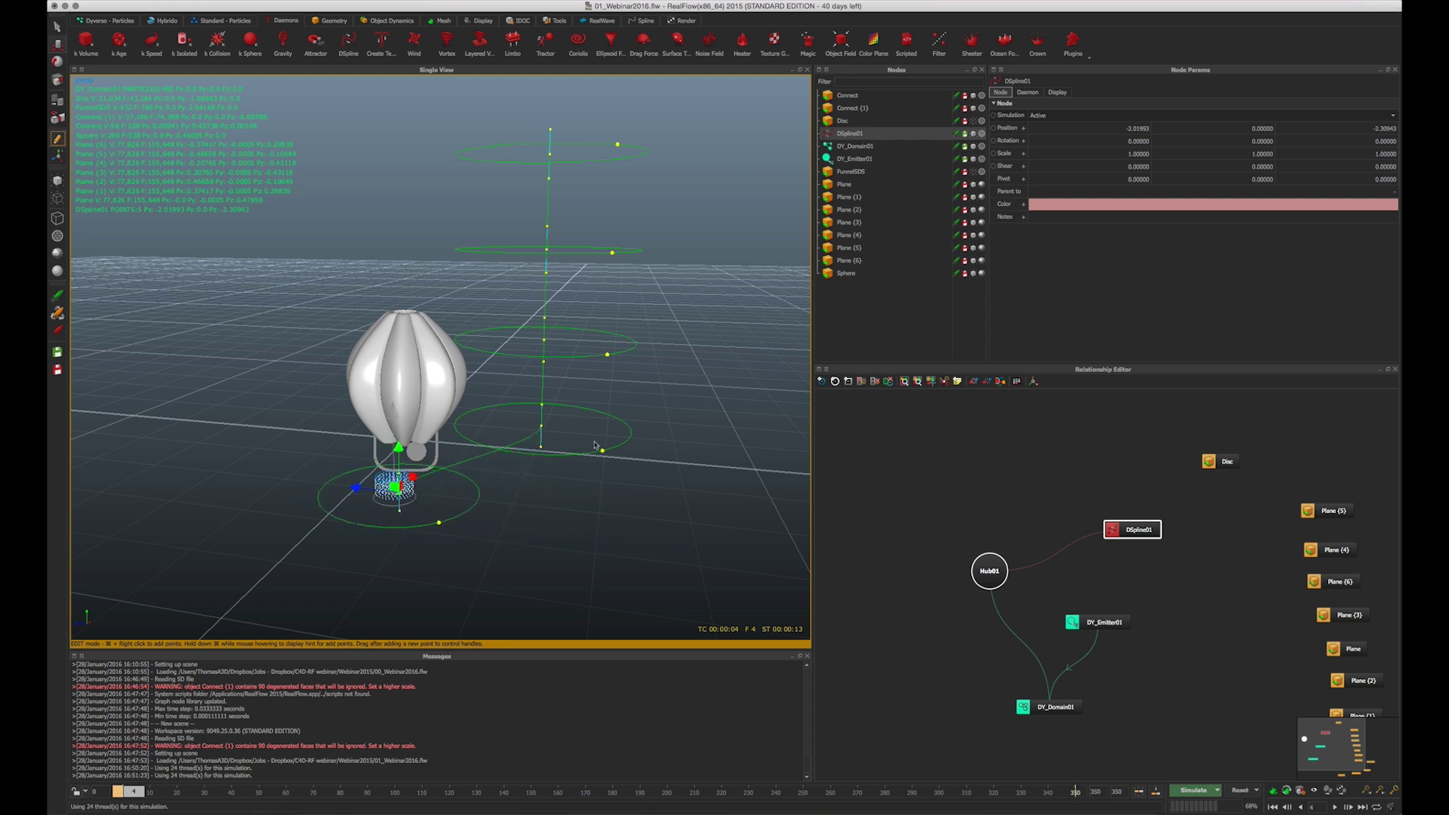
Shift the four upper DSpline control points along Z by different amounts to bend the spline into a curved upward path
left_click(541, 428)
left_click_drag(469, 422, 427, 418)
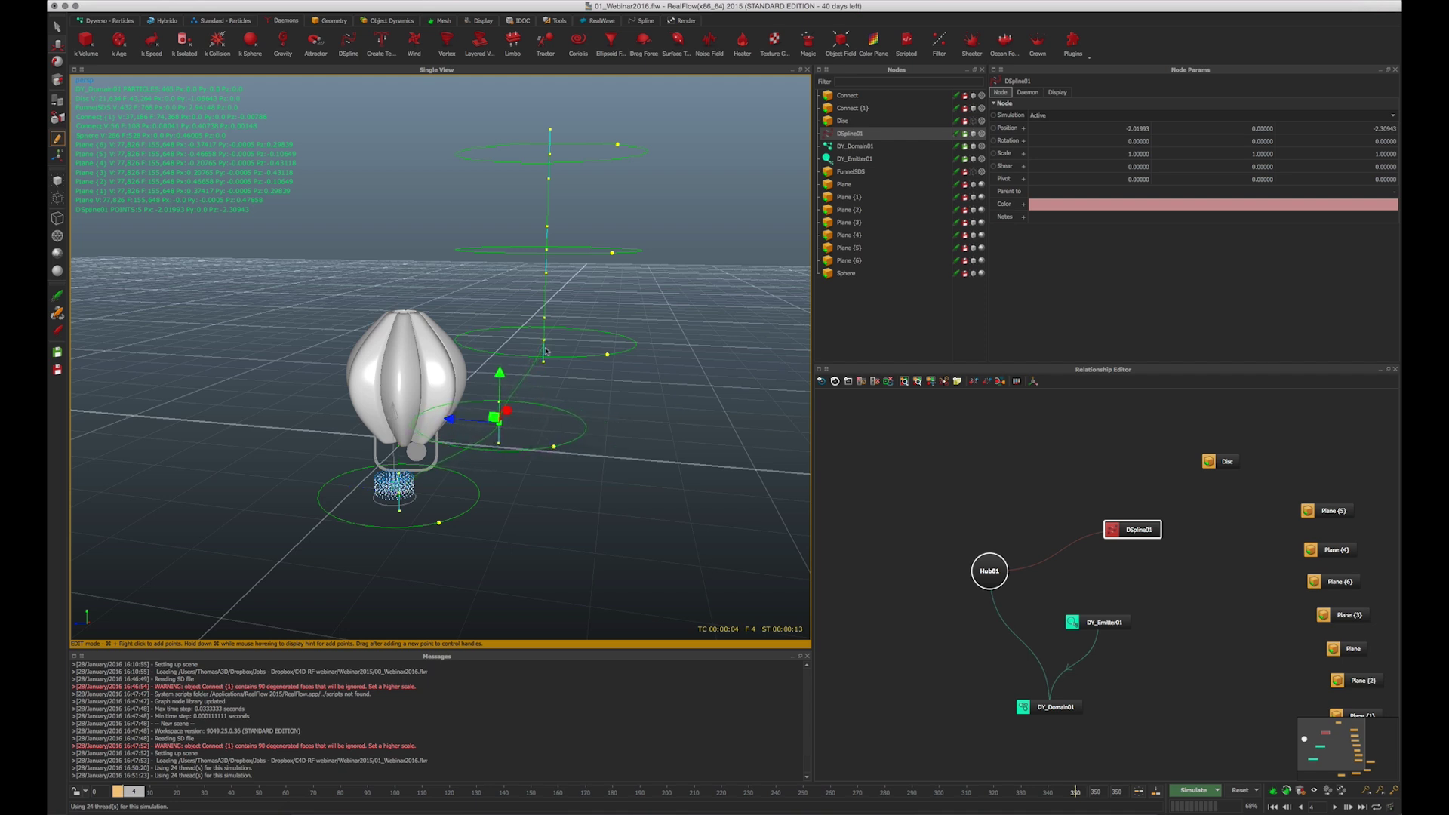
left_click(544, 341)
mouse_move(504, 340)
left_mouse_down()
mouse_move(477, 342)
mouse_move(491, 341)
left_mouse_up()
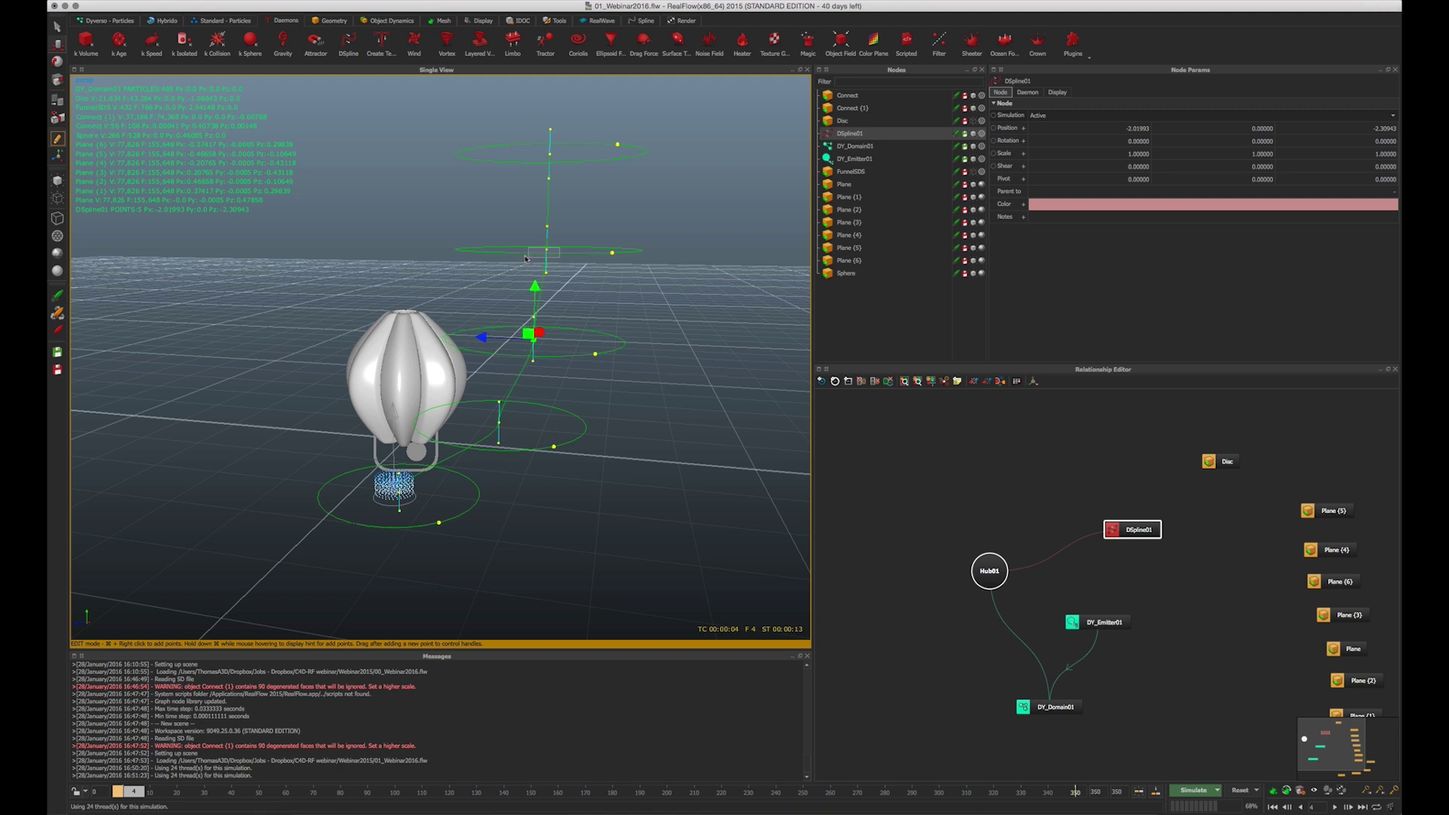
left_click(547, 249)
left_click_drag(492, 247, 450, 248)
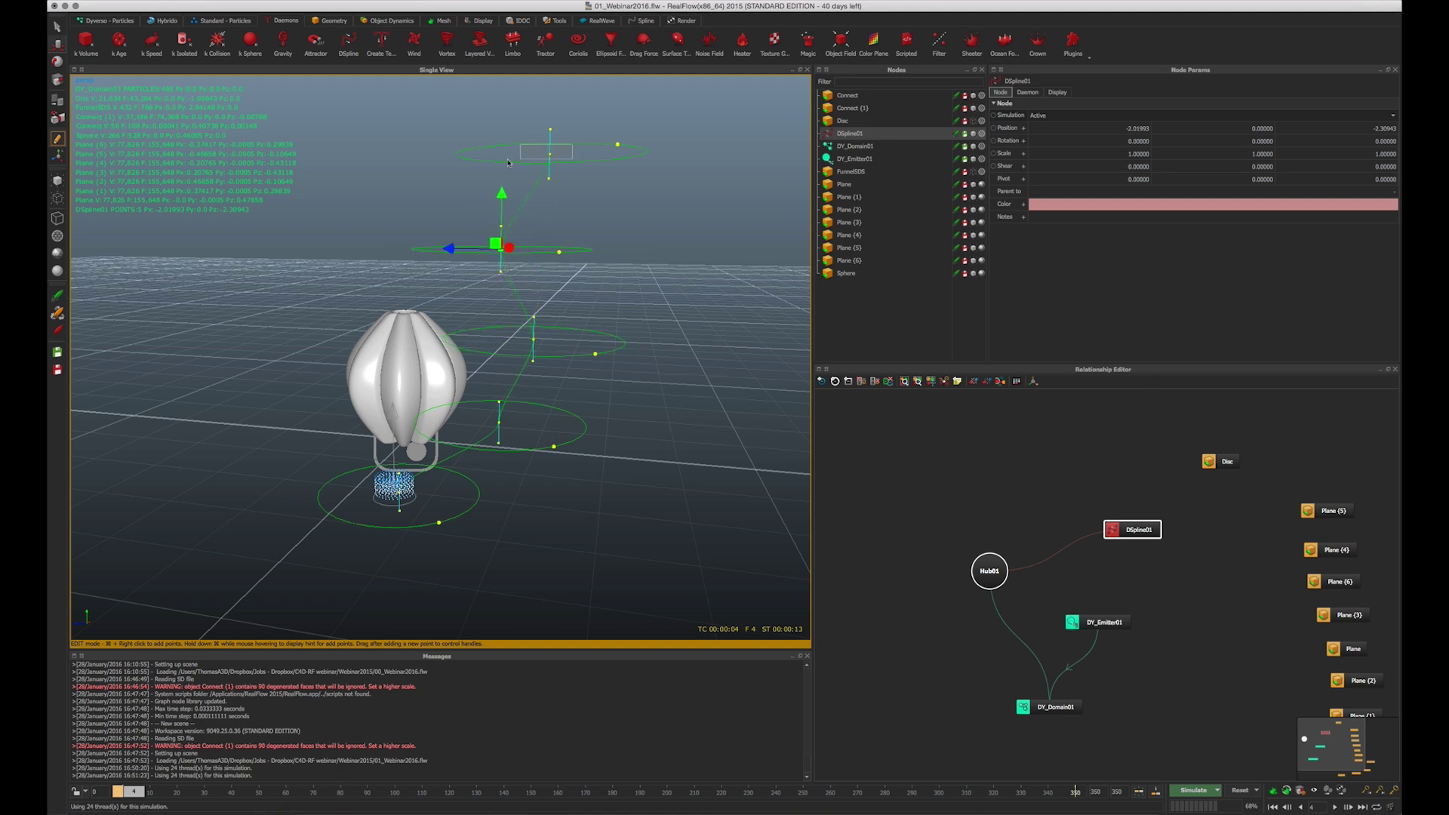
left_click(548, 154)
left_click_drag(500, 156, 406, 157)
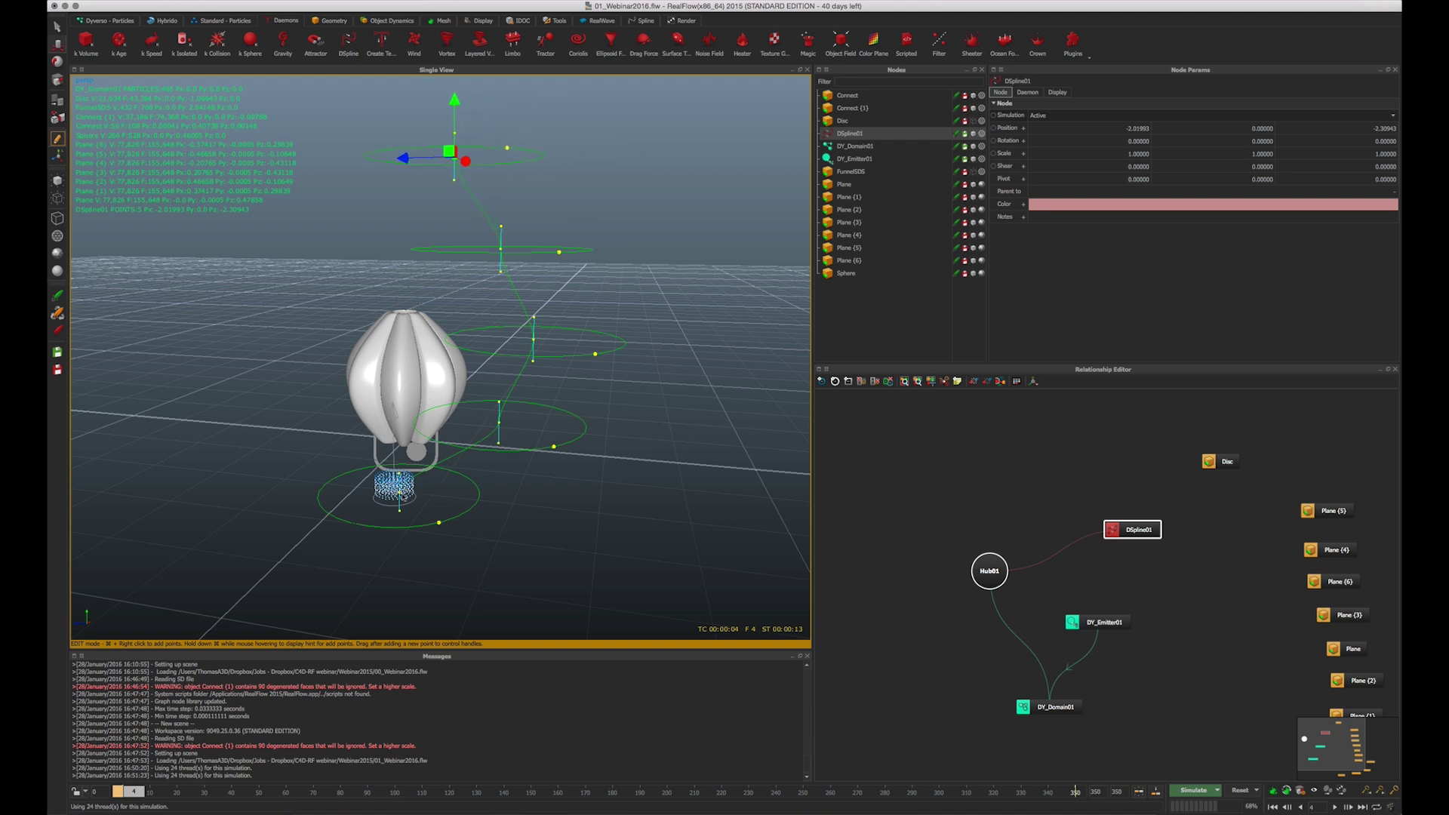
Centre the lowest DSpline control point on the emitter in the top view and shift the second point slightly closer along Z
left_click(395, 487)
key("1")
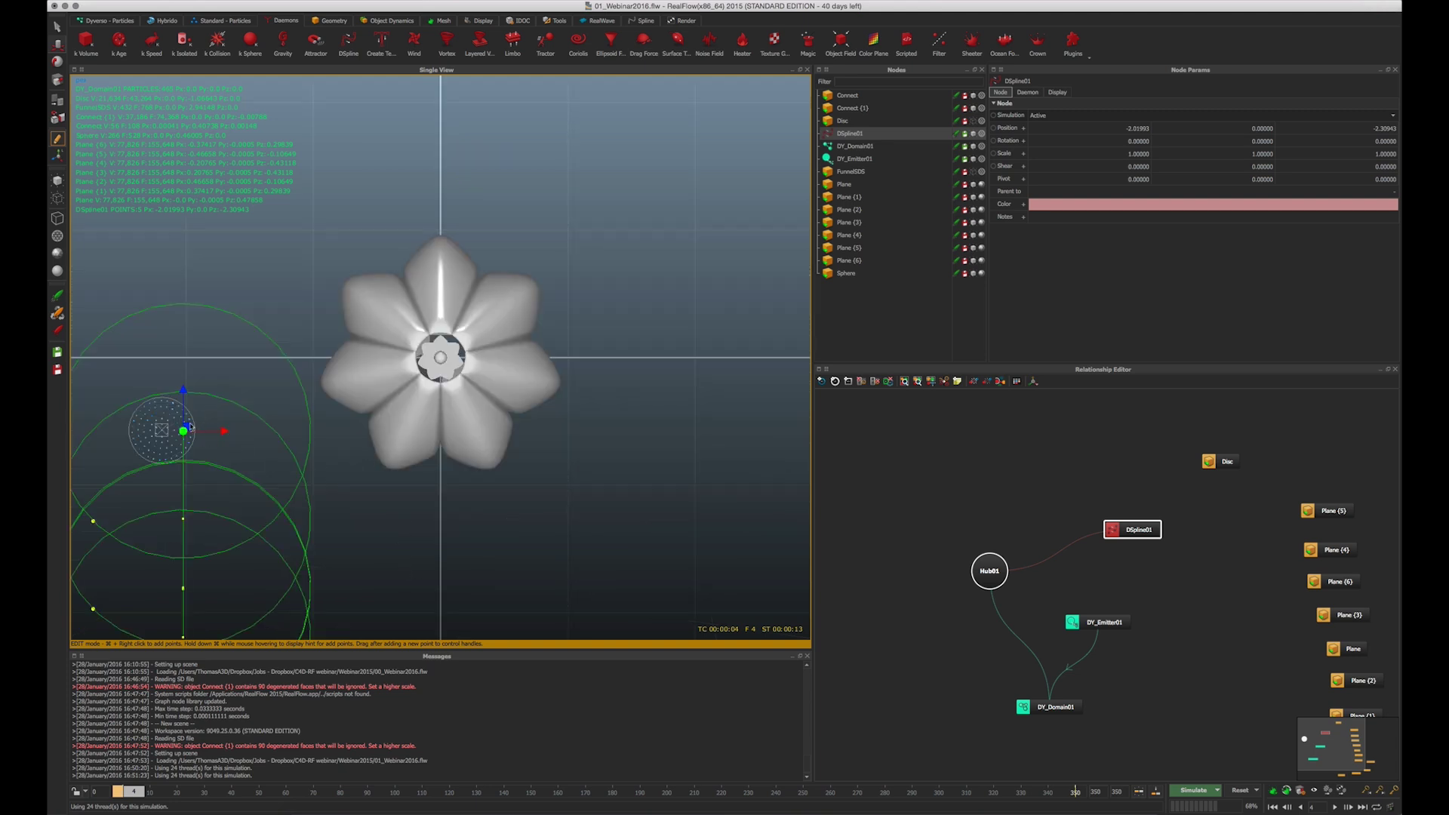
left_click_drag(182, 428, 158, 431)
key("4")
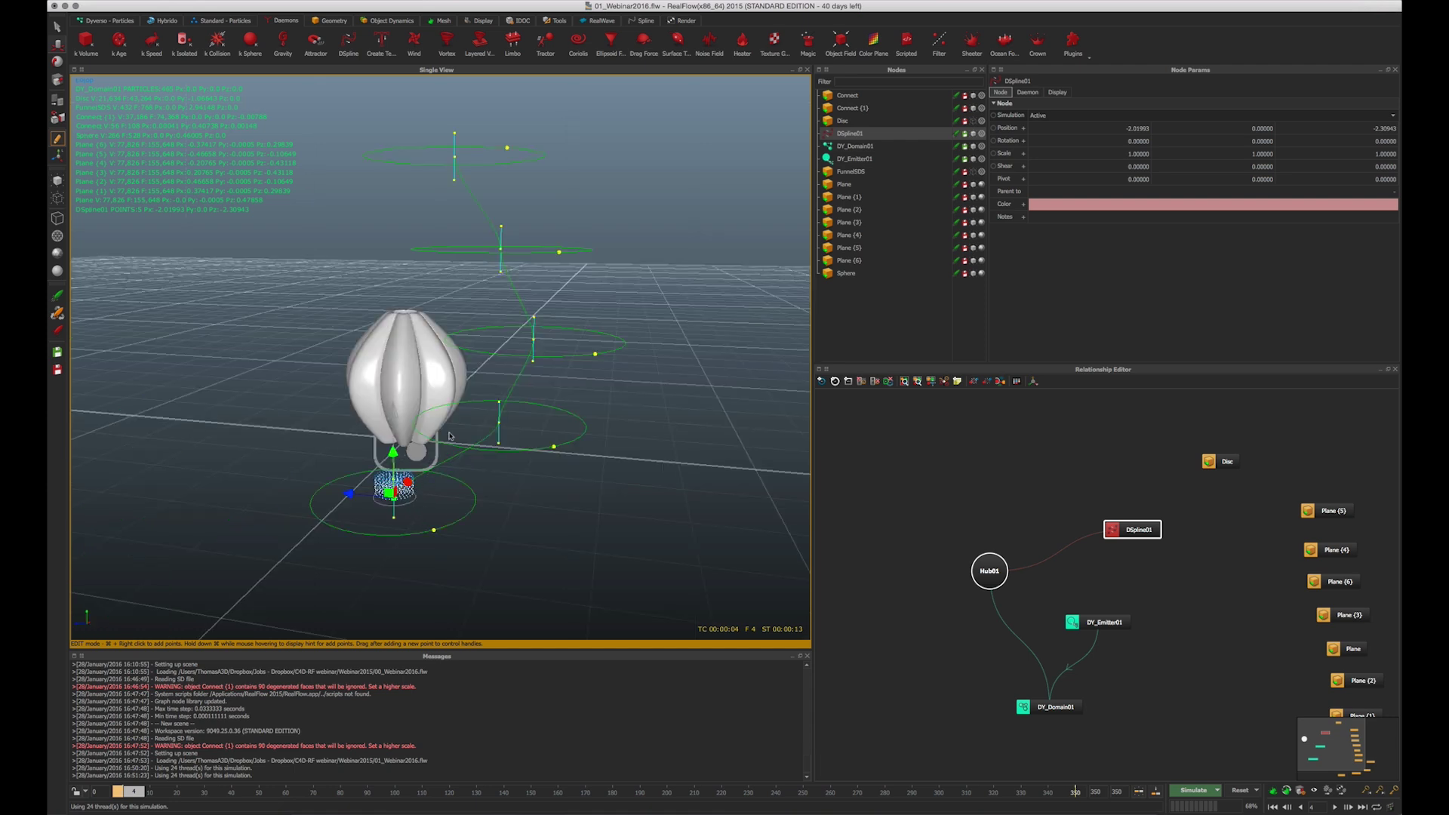
left_click_drag(486, 434, 428, 418)
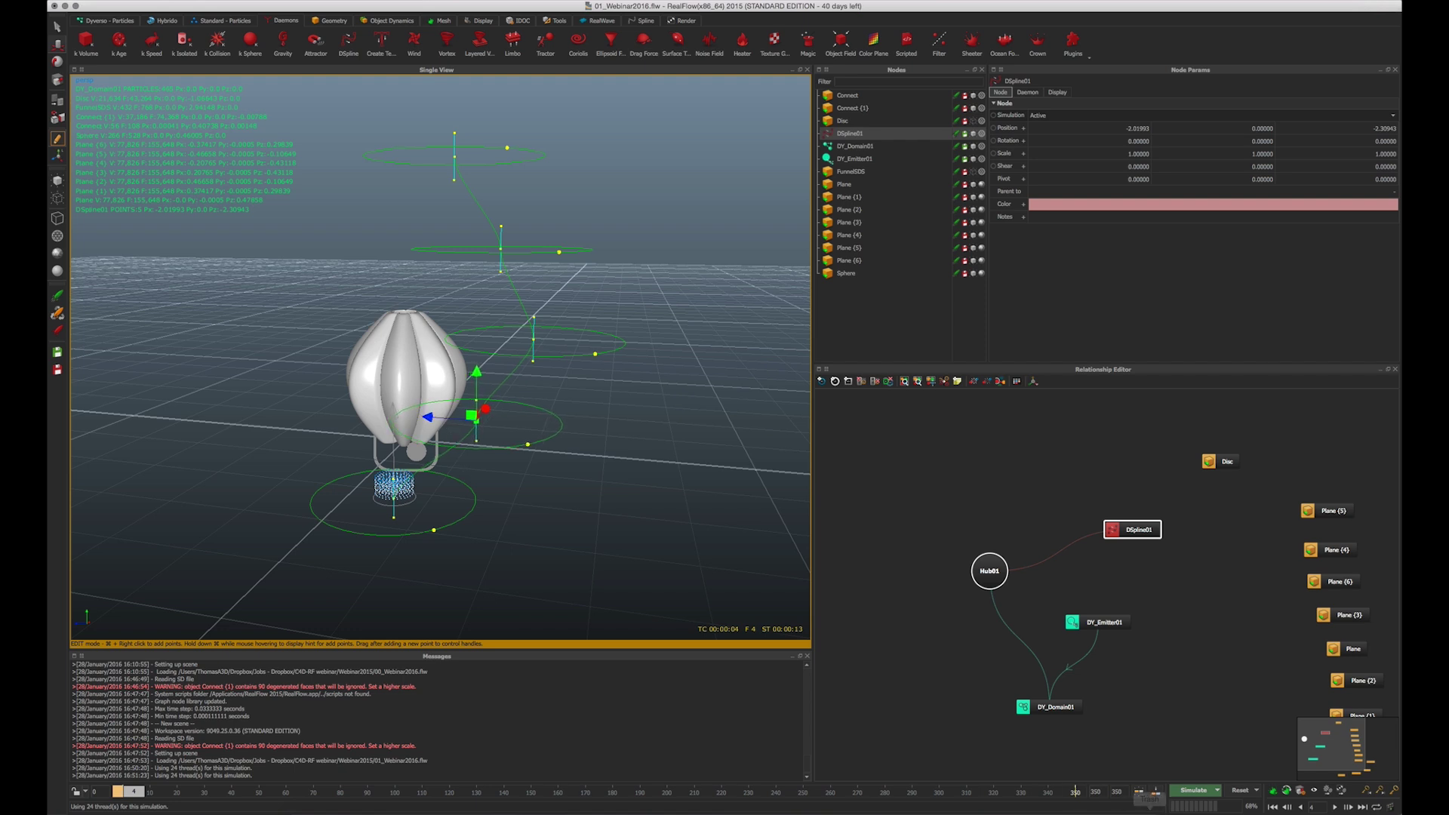
Reset the scene, run a test simulation with the DSpline up to frame 21, and reset it again
left_click(1243, 792)
key("Return")
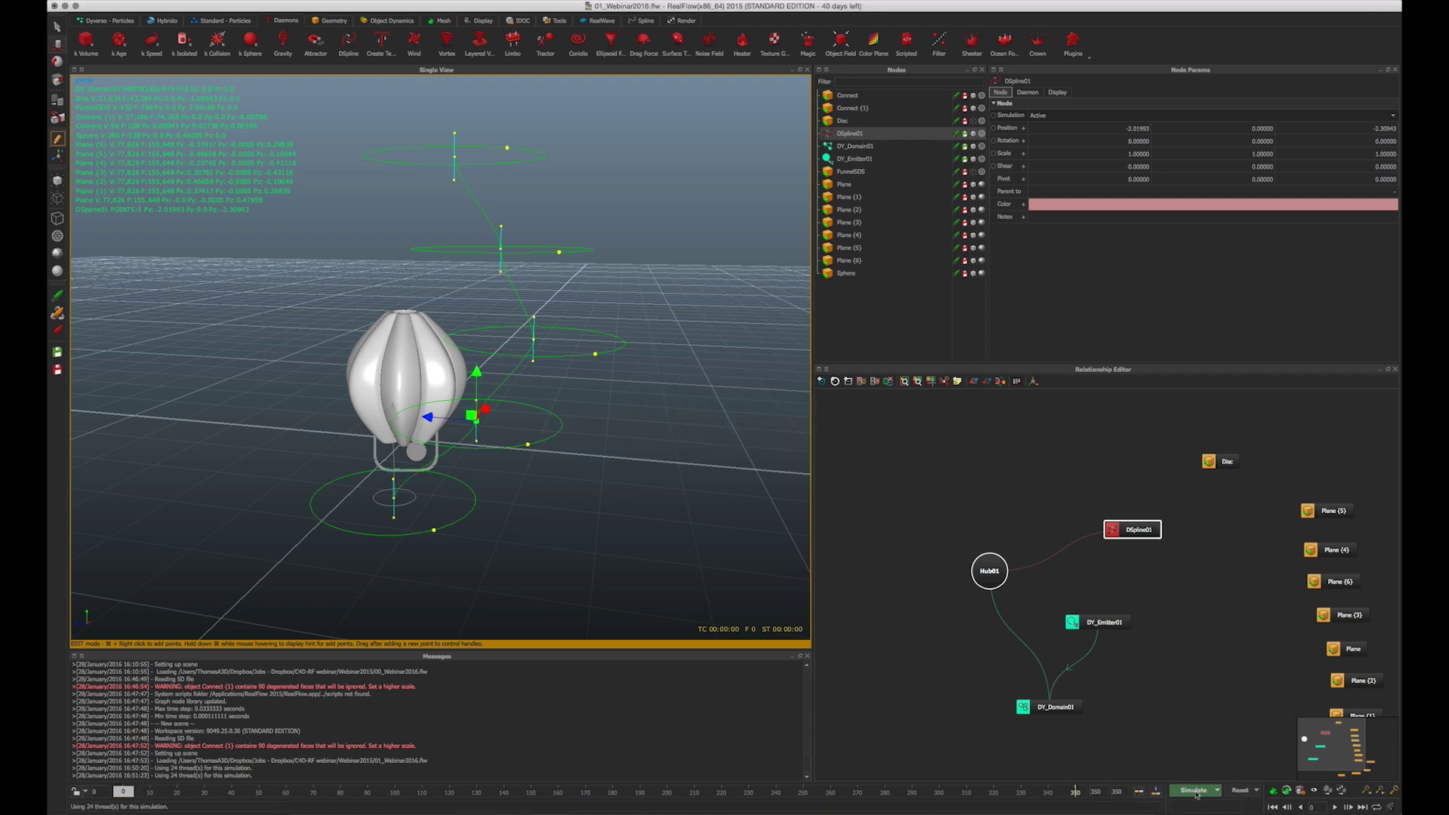
left_click(1194, 791)
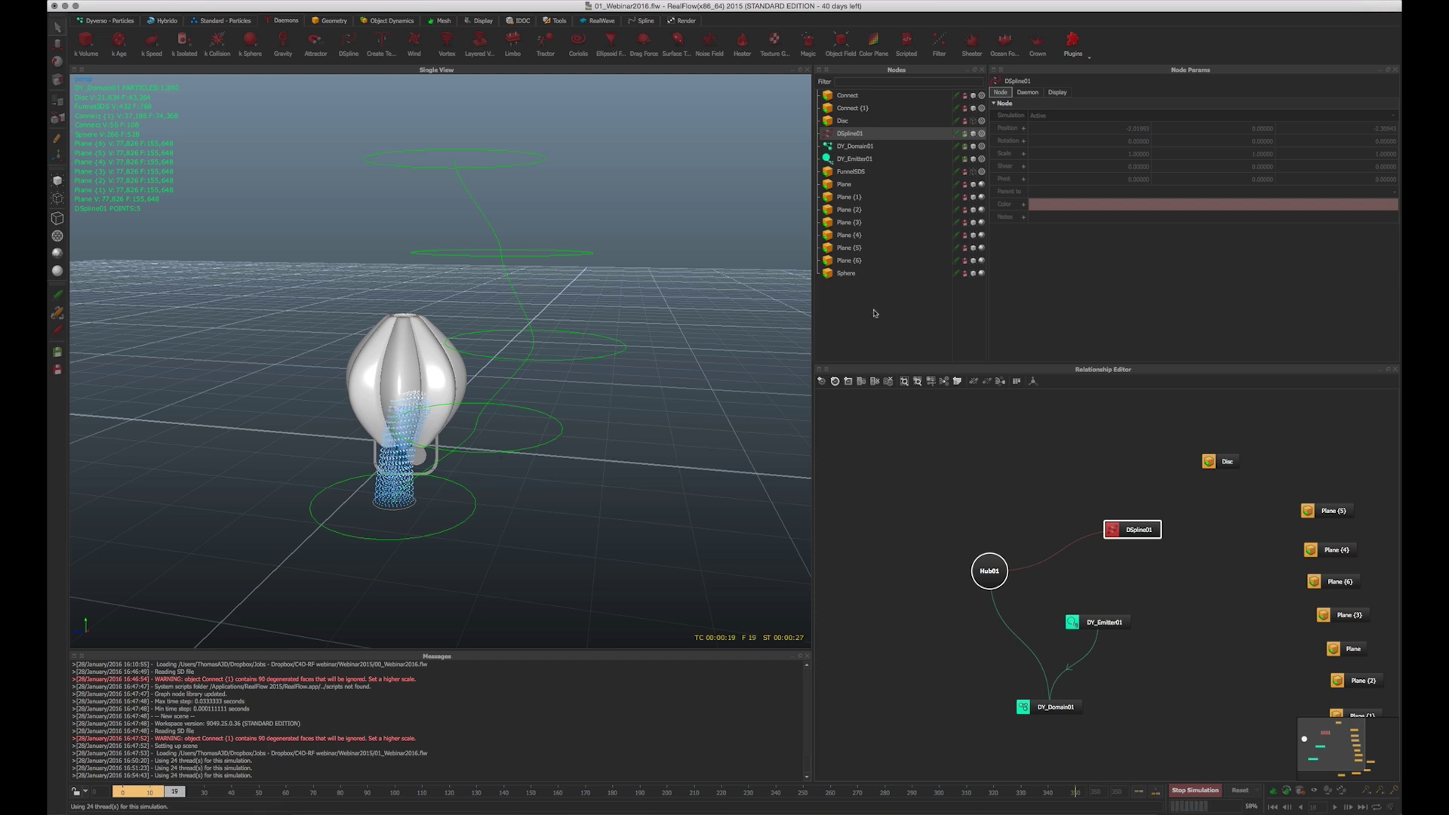
left_click(1195, 791)
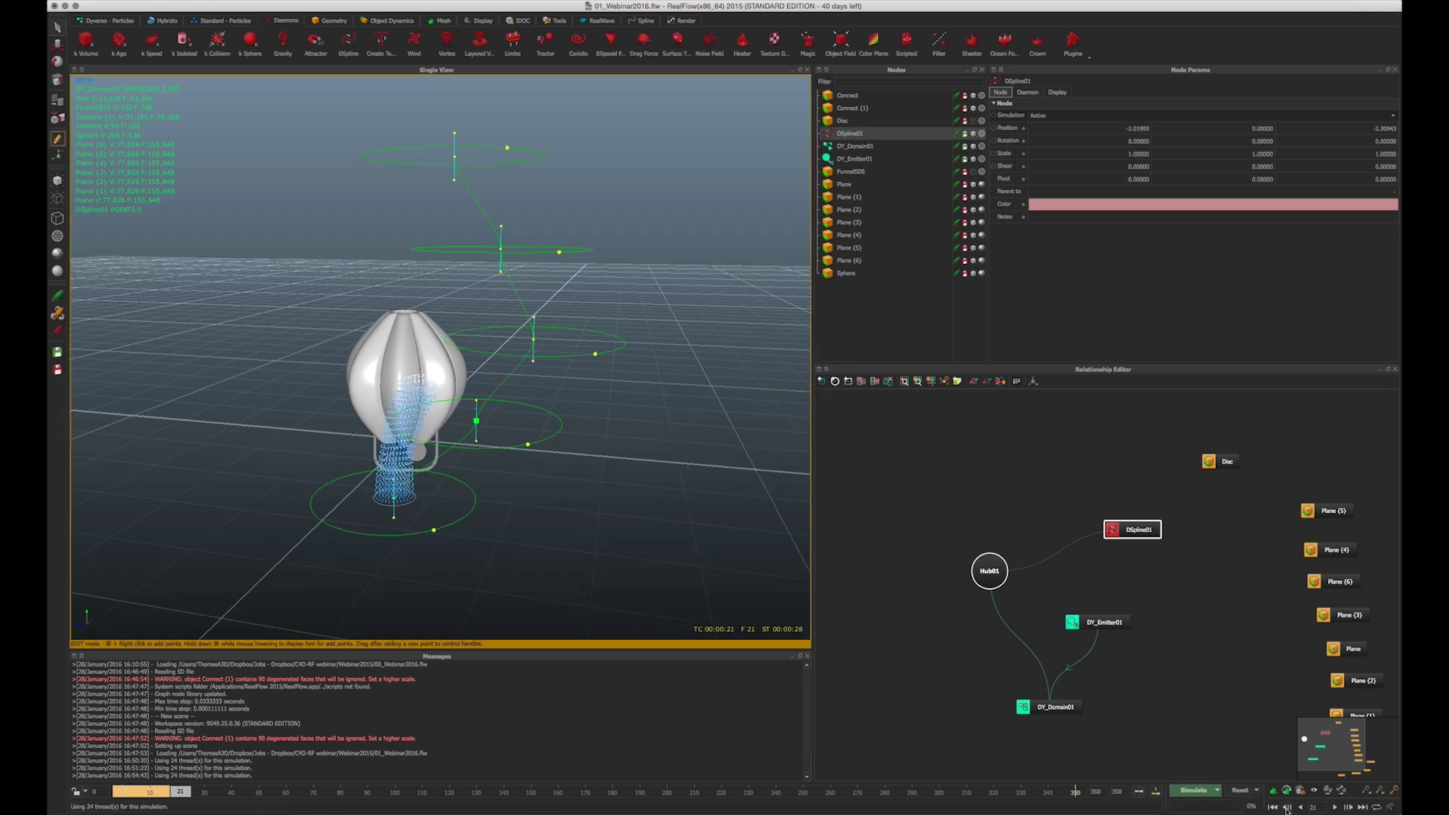
left_click(1242, 790)
key("Return")
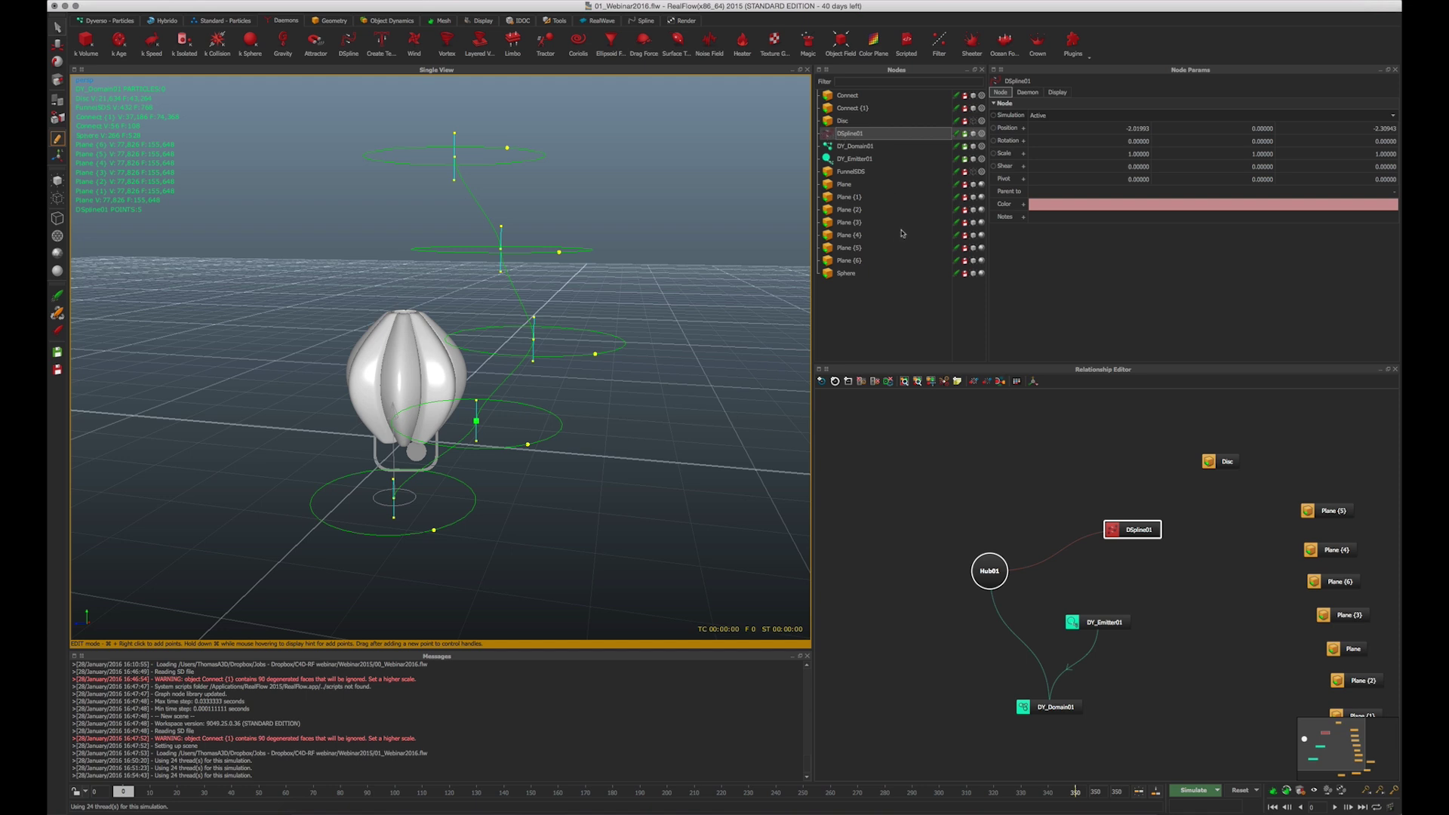
Set the DSpline's radial strength to about 40 and start the simulation
left_click(1028, 93)
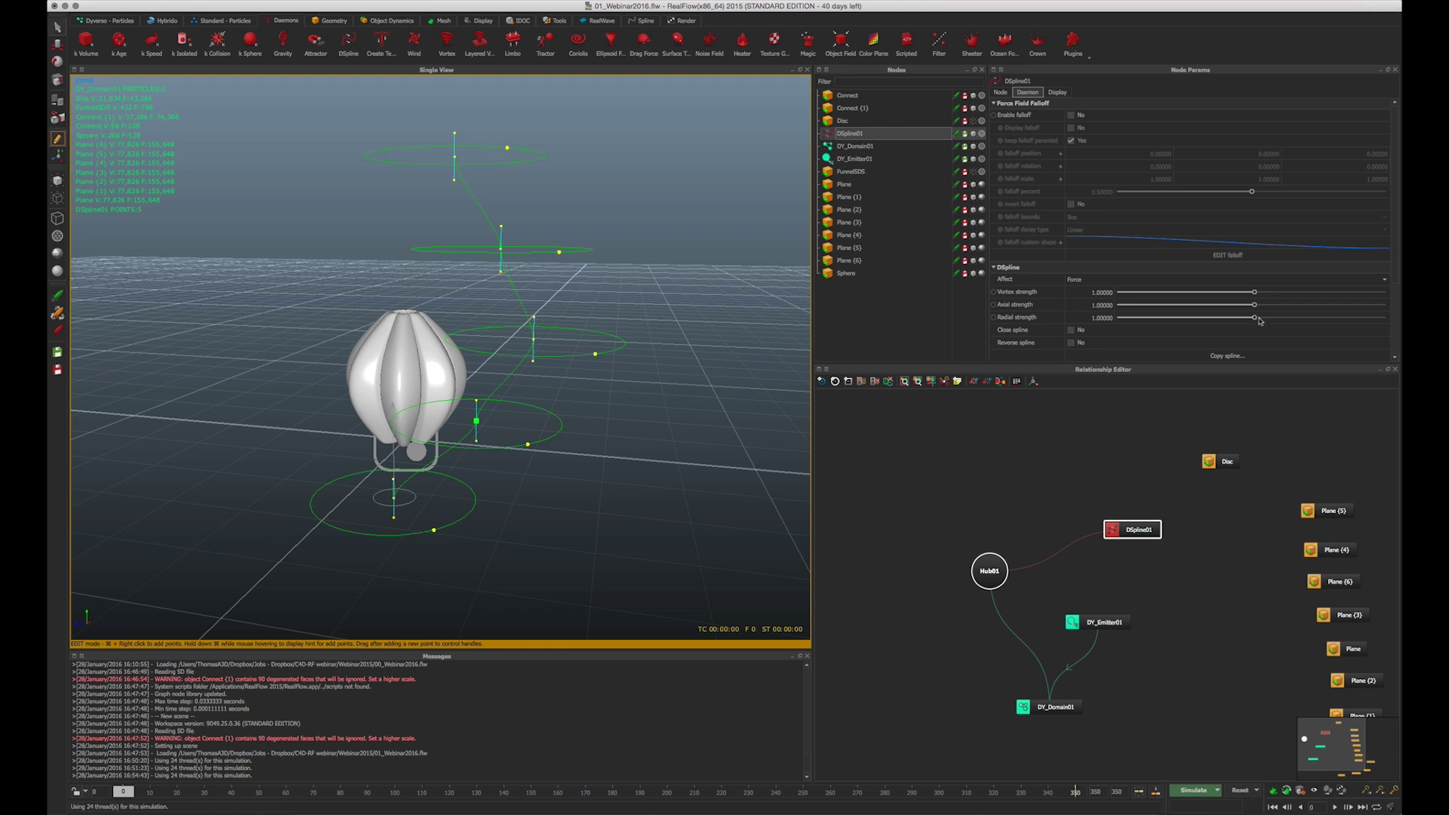
left_click_drag(1255, 318, 1359, 321)
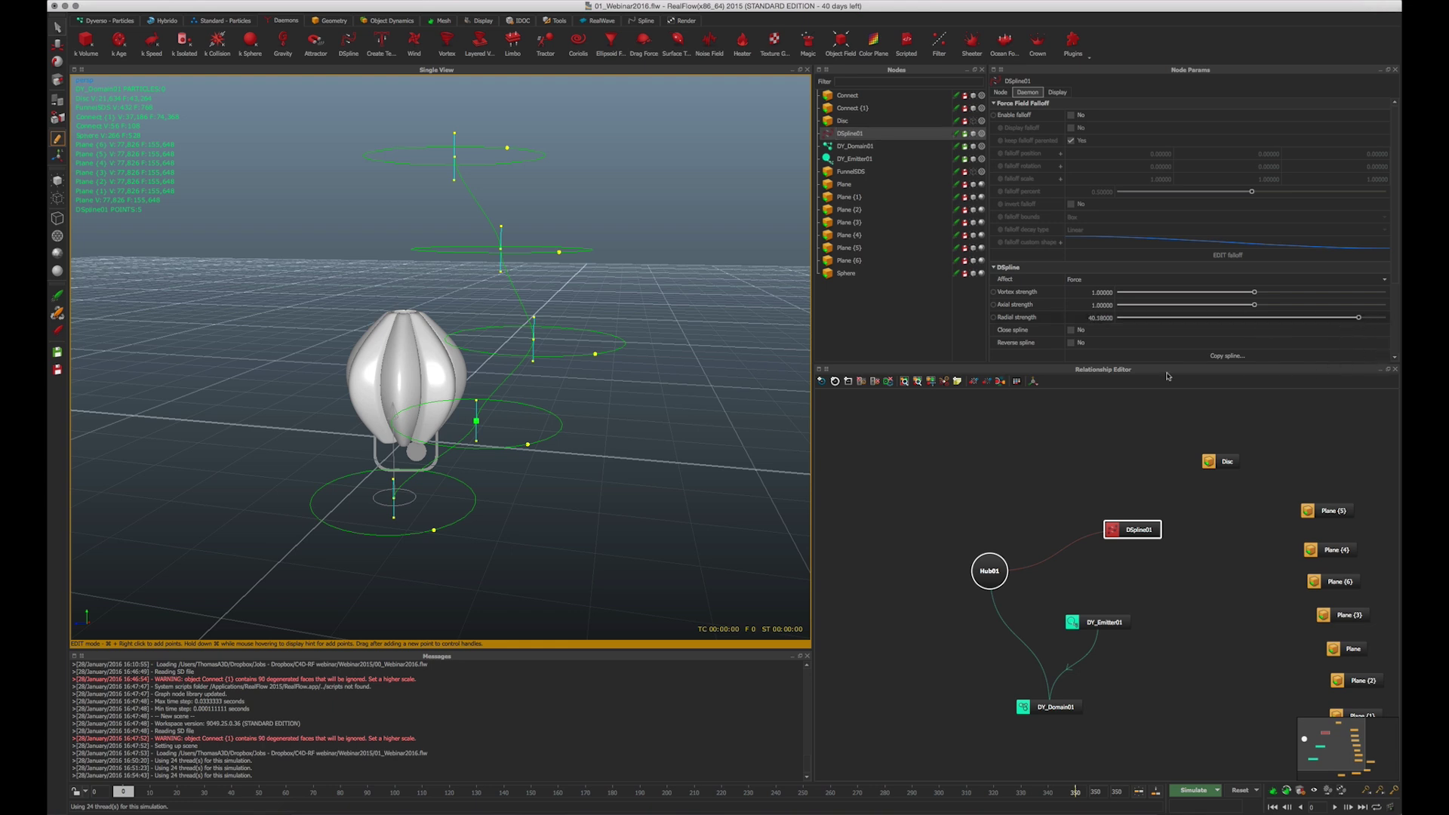
left_click(1208, 792)
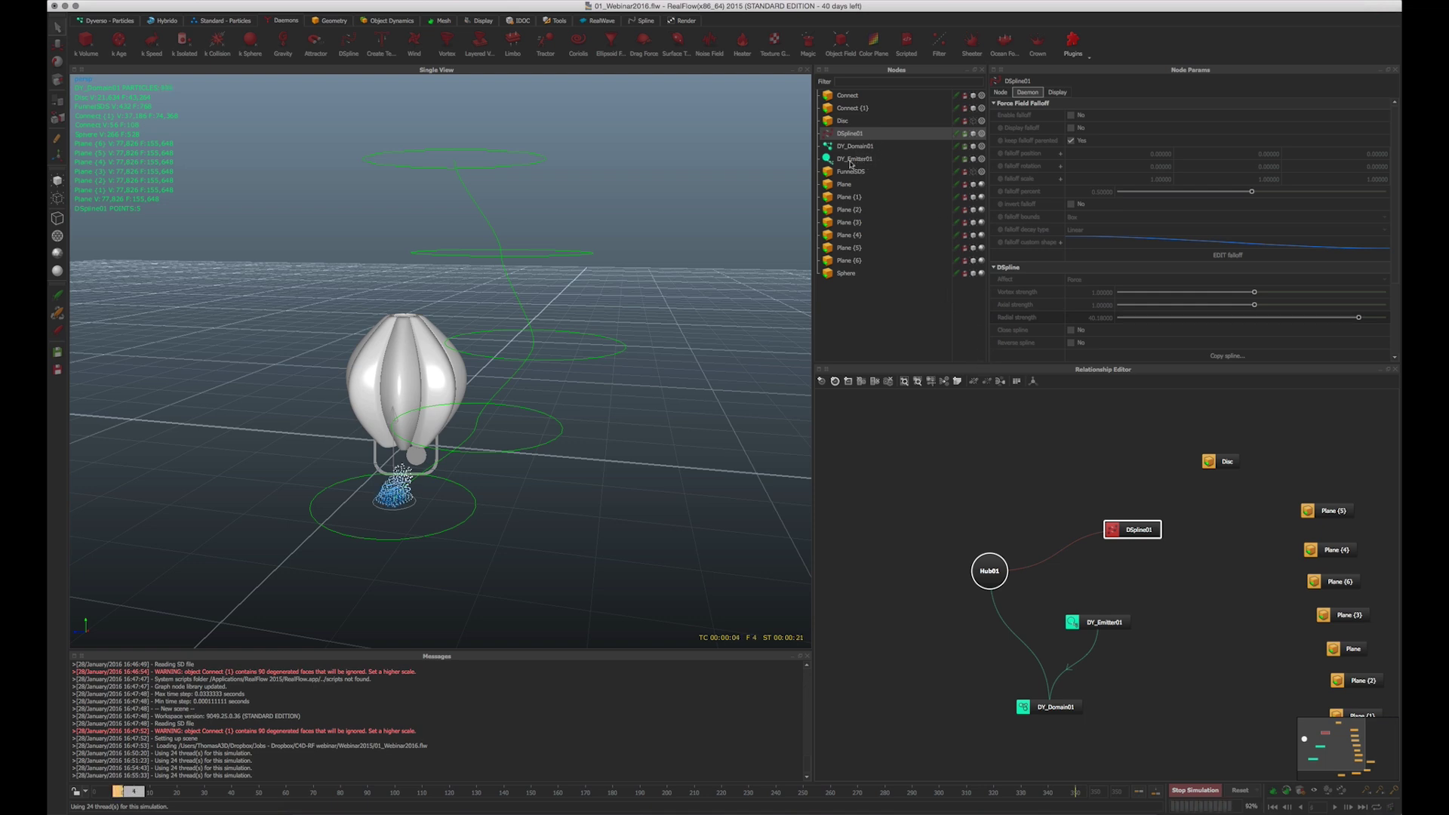
Examine the emitter parameters of DY_Emitter01 and the particle parameters of DY_Domain01 while the simulation runs
left_click(853, 159)
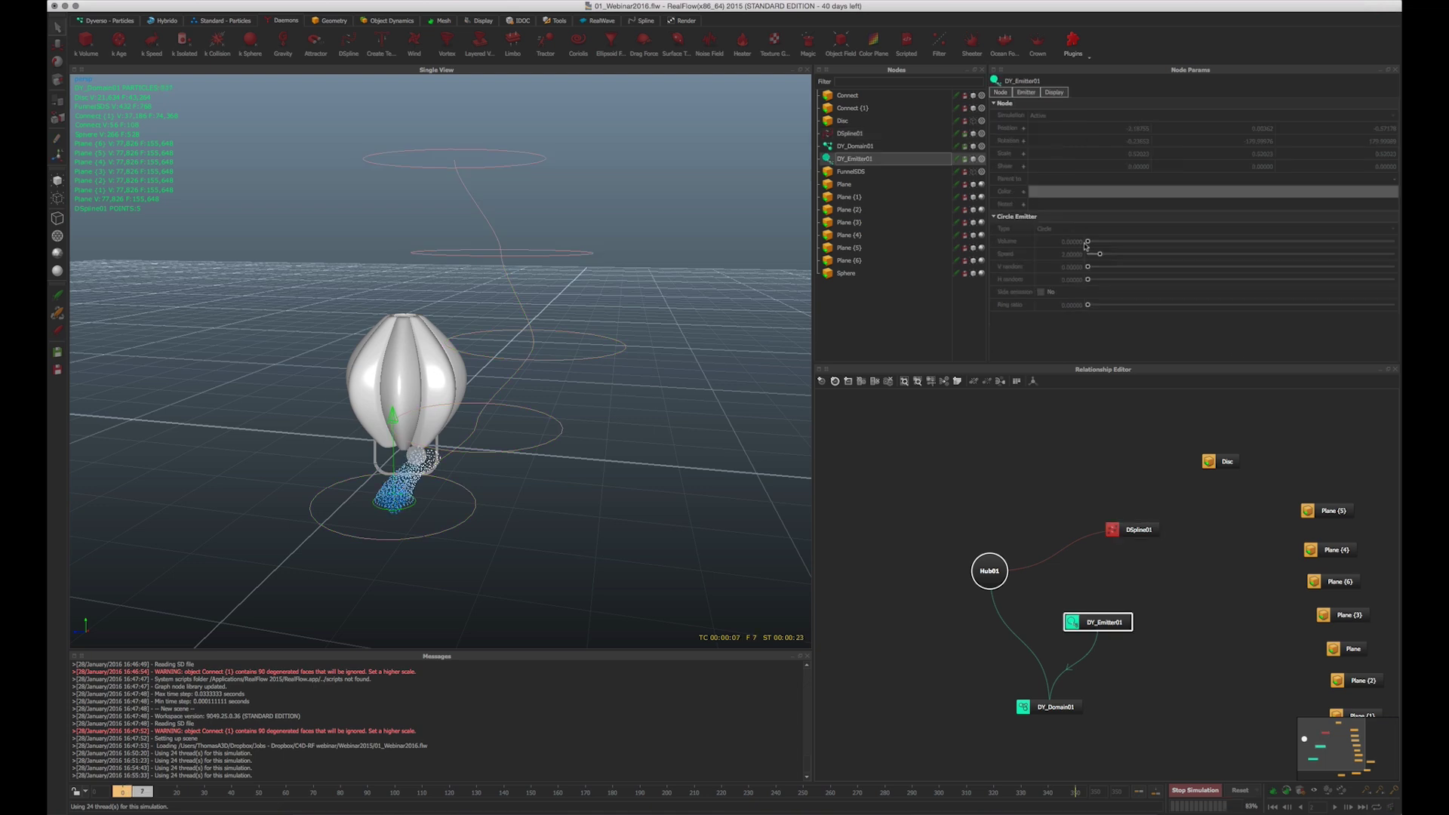
left_click(1026, 92)
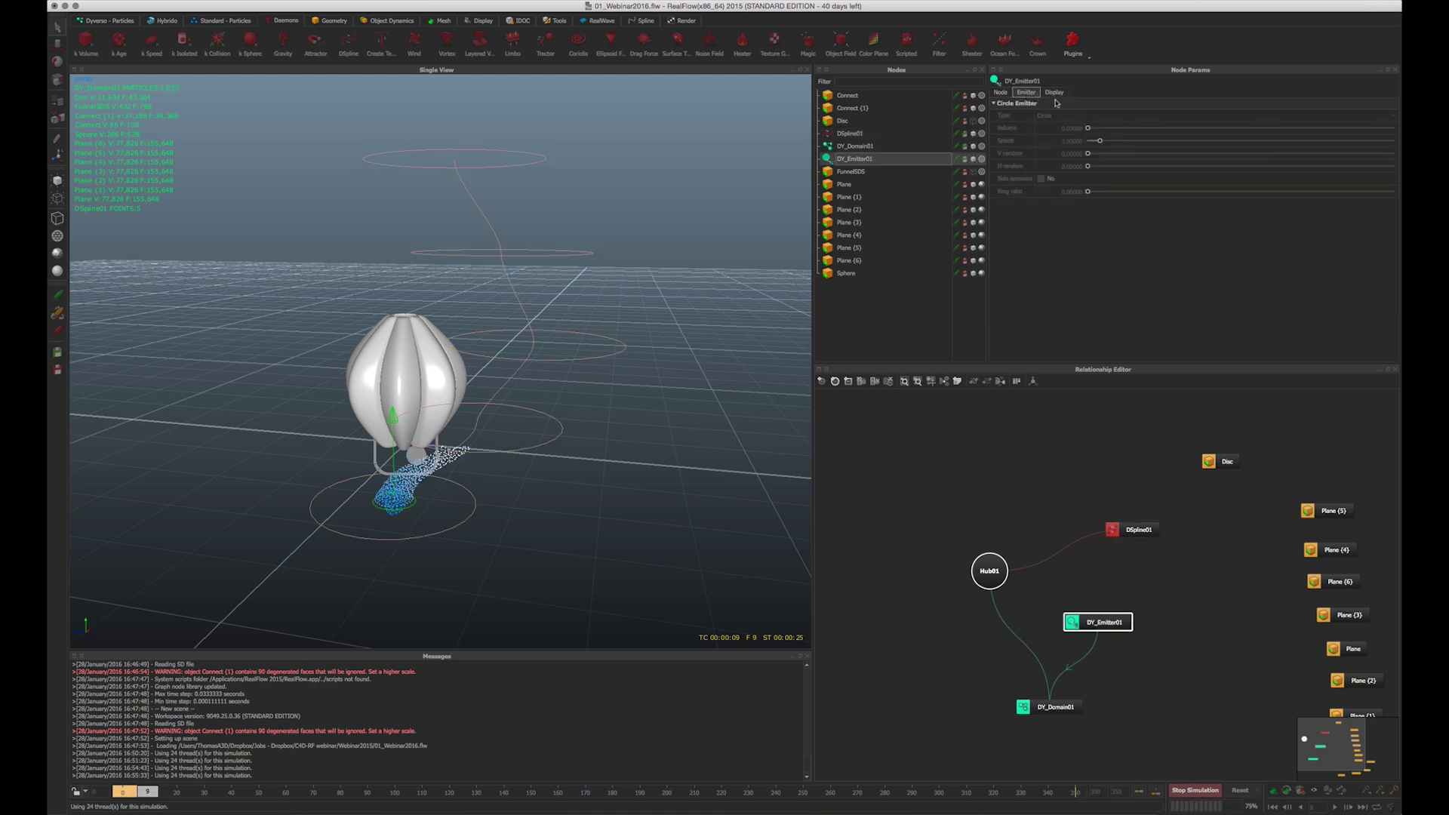
left_click(872, 148)
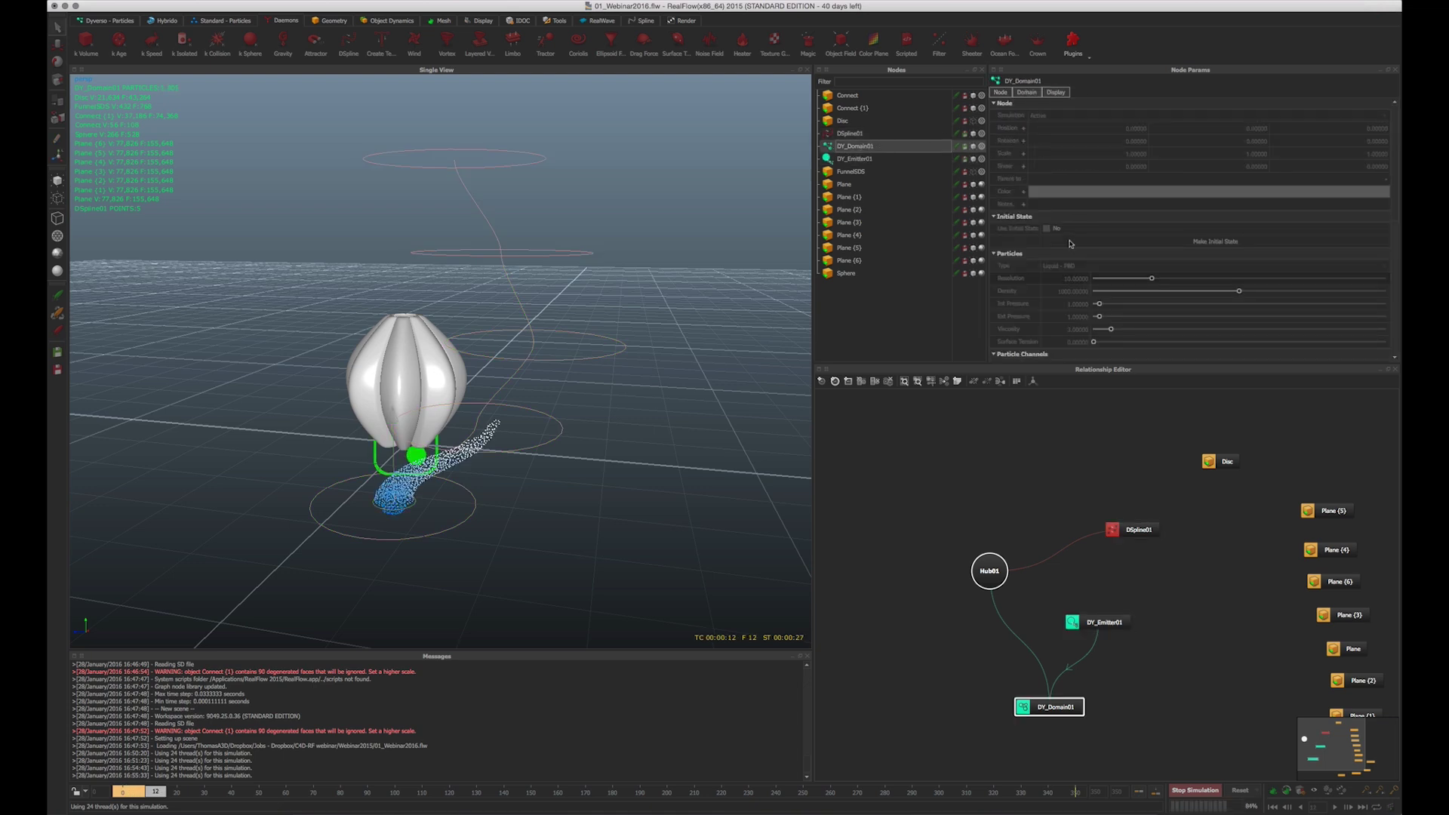
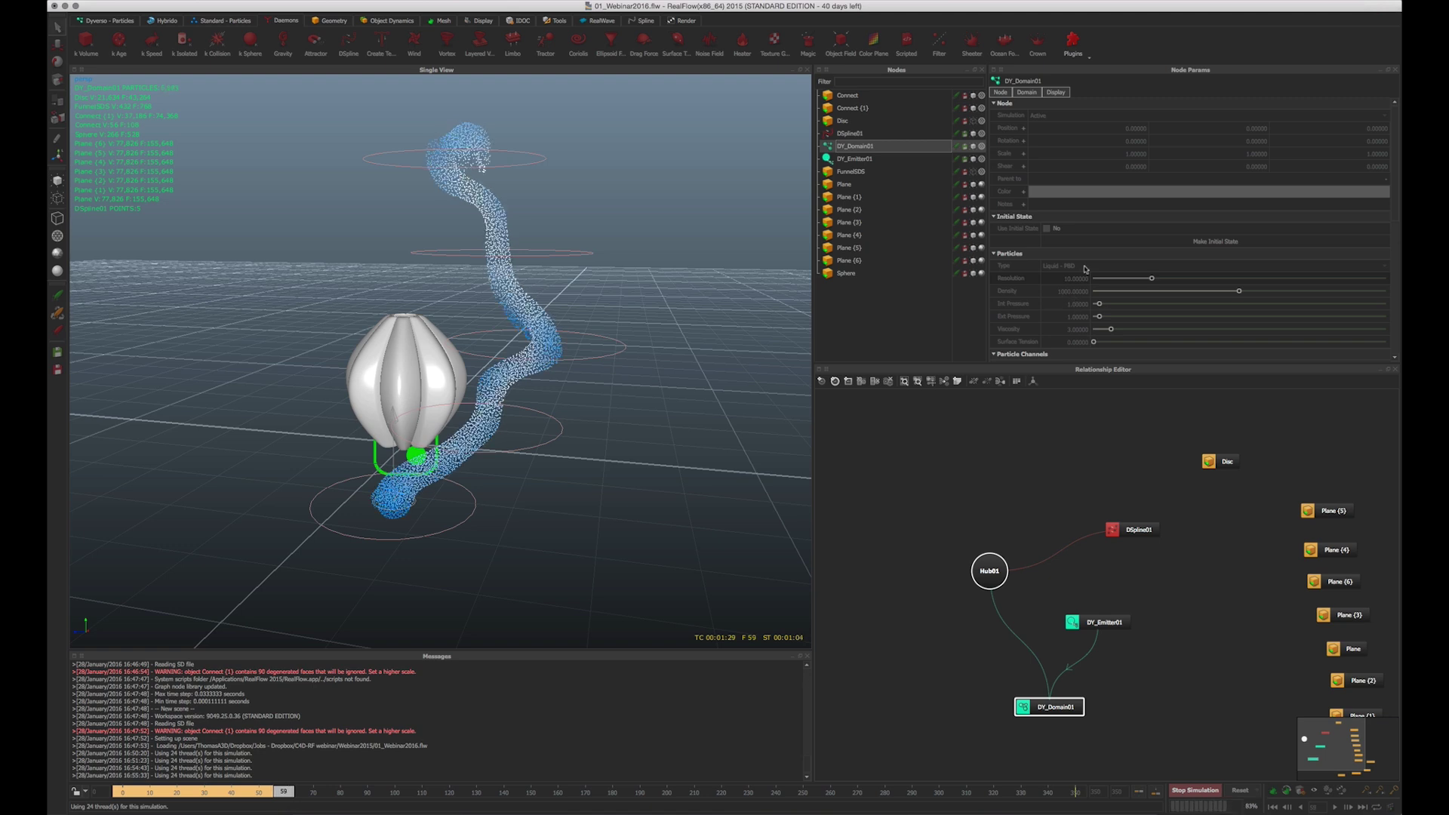
Stop the simulation, scrub back to frame 9 and check the node, domain and display parameters of DY_Domain01
left_click(1200, 791)
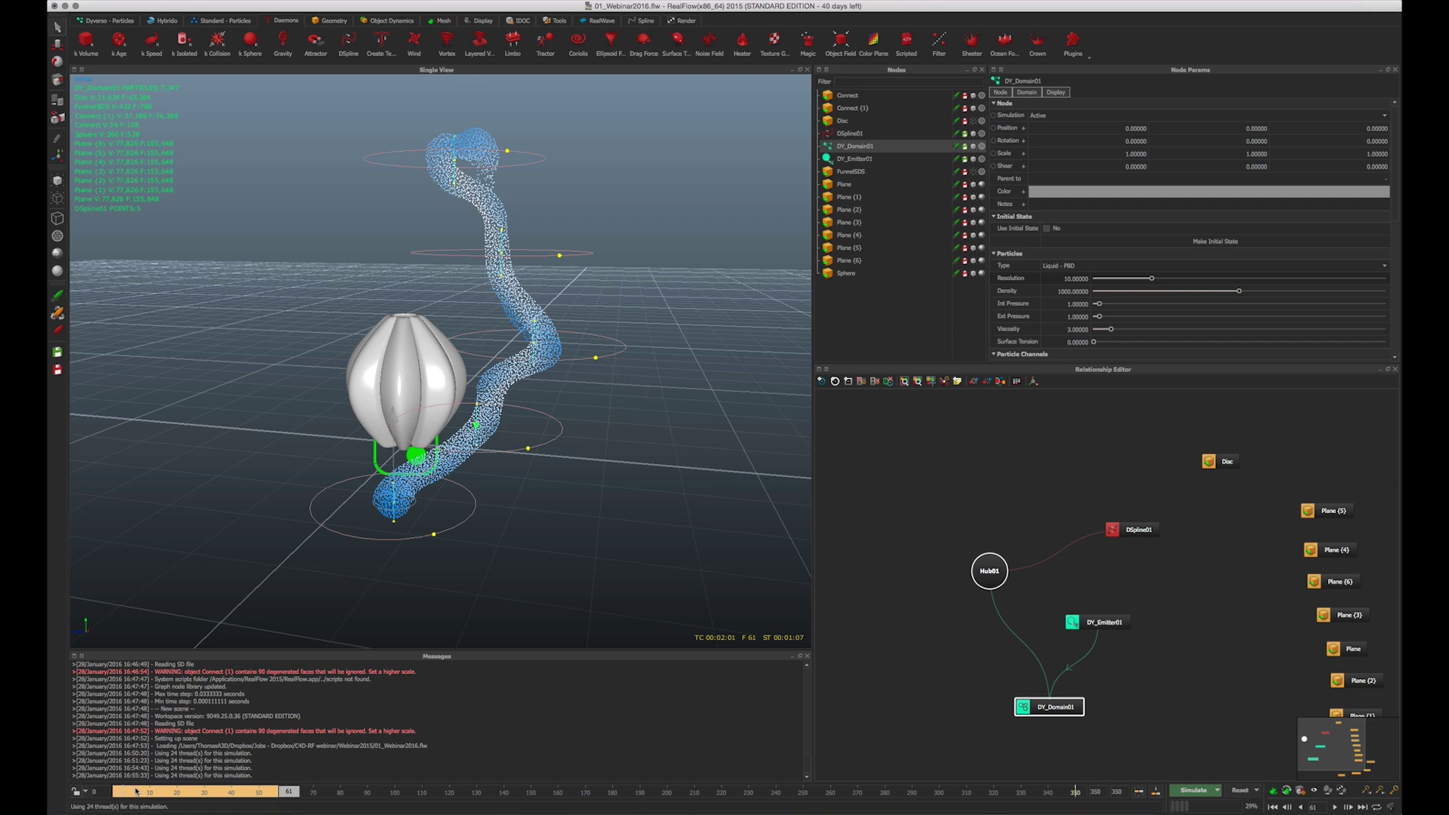
left_click(111, 793)
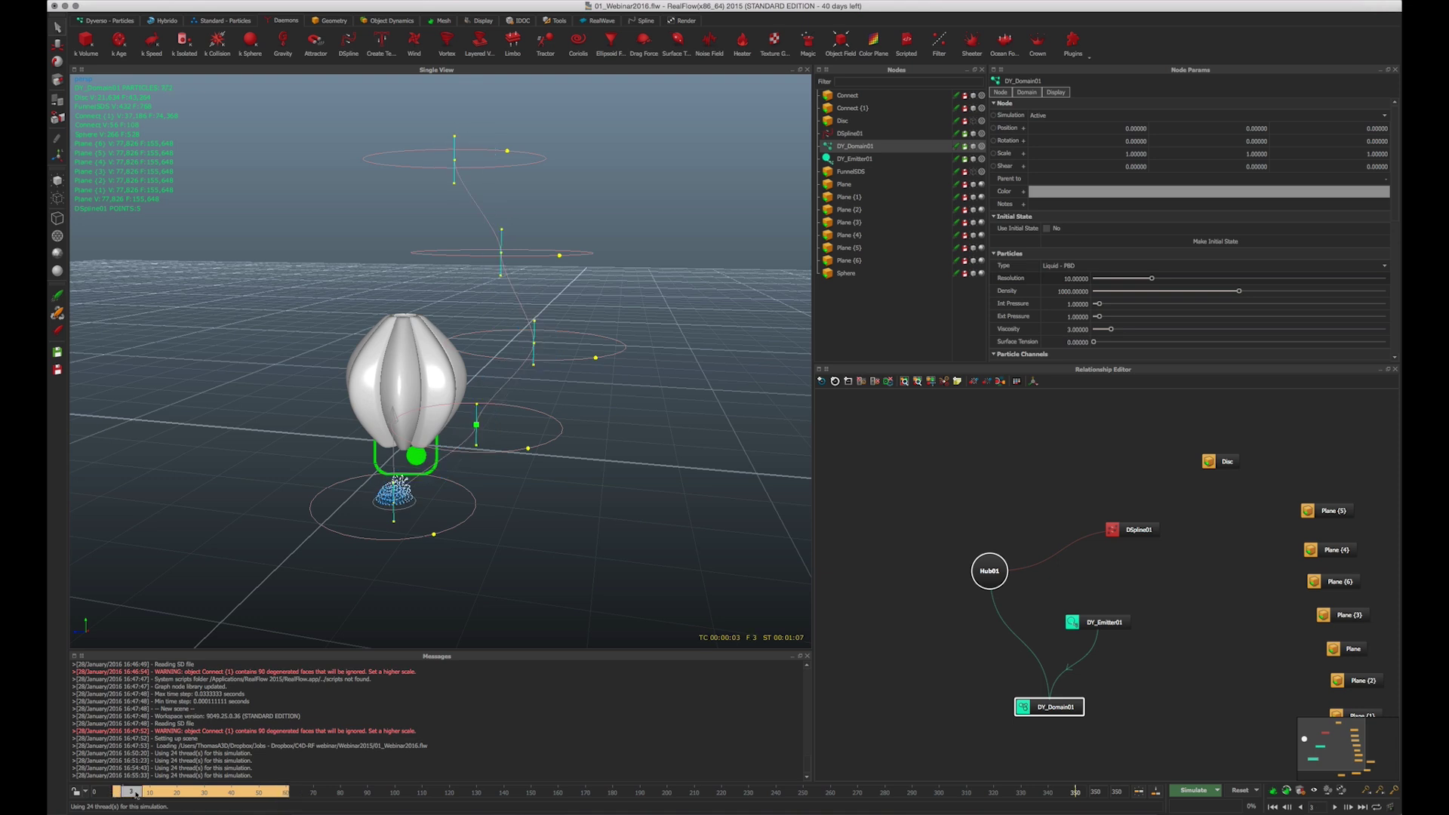
left_click_drag(135, 794, 152, 795)
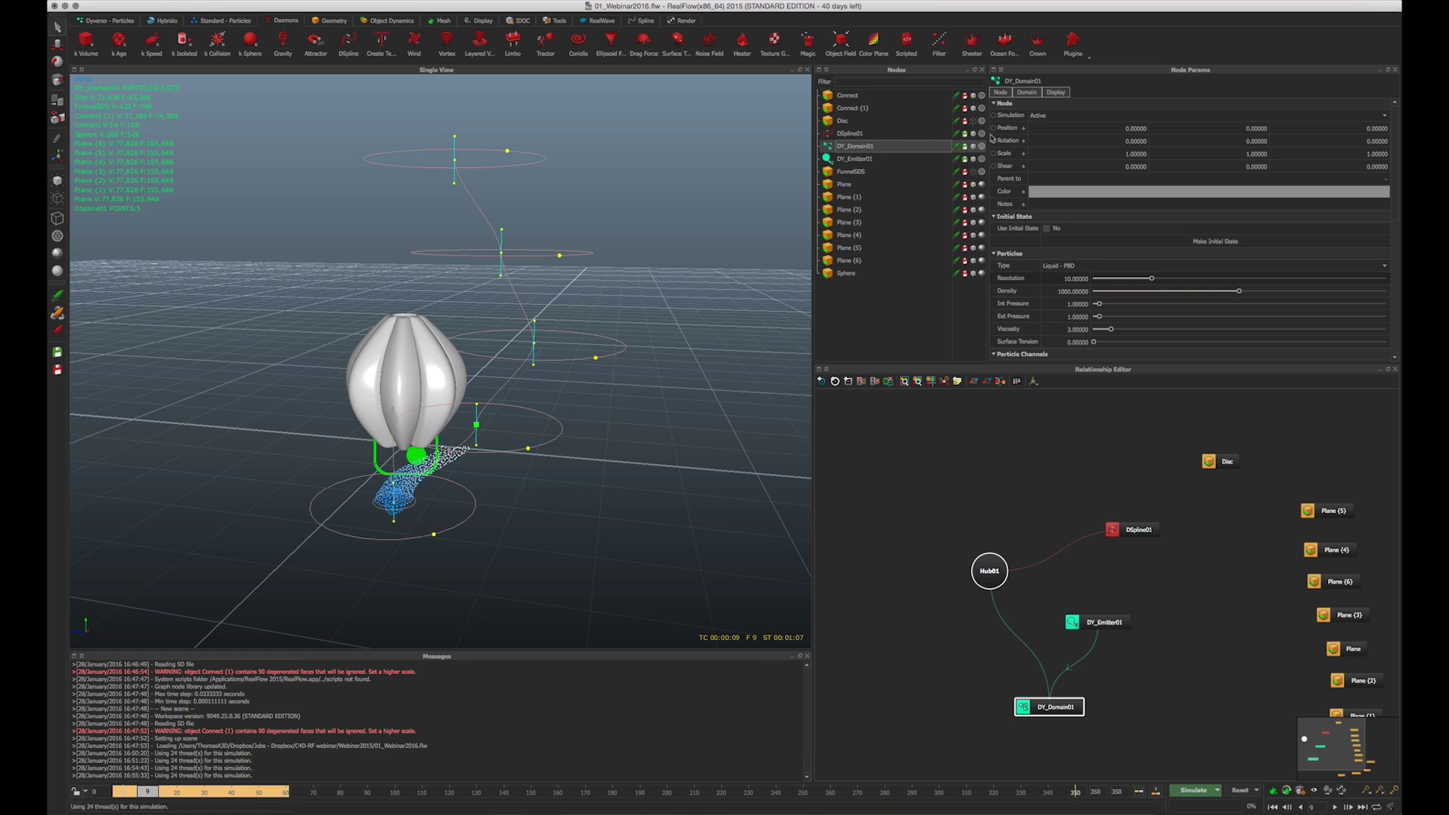
left_click(1027, 91)
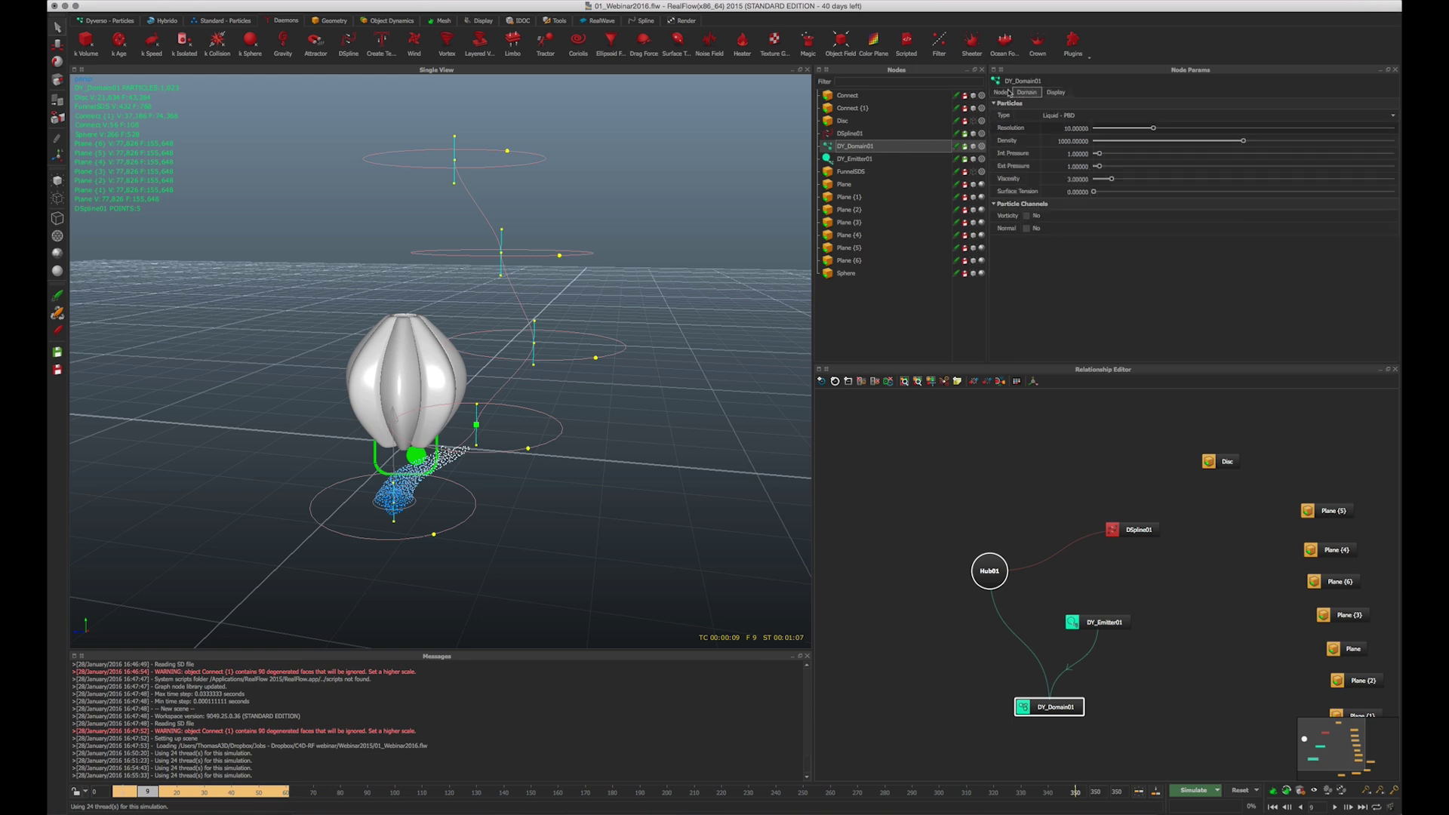
left_click(1003, 92)
left_click(1058, 92)
left_click(1027, 93)
Keyframe the speed of DY_Emitter01 at 2 on frame 9 and at 0 on frame 13, and scrub to check the change
left_click(865, 159)
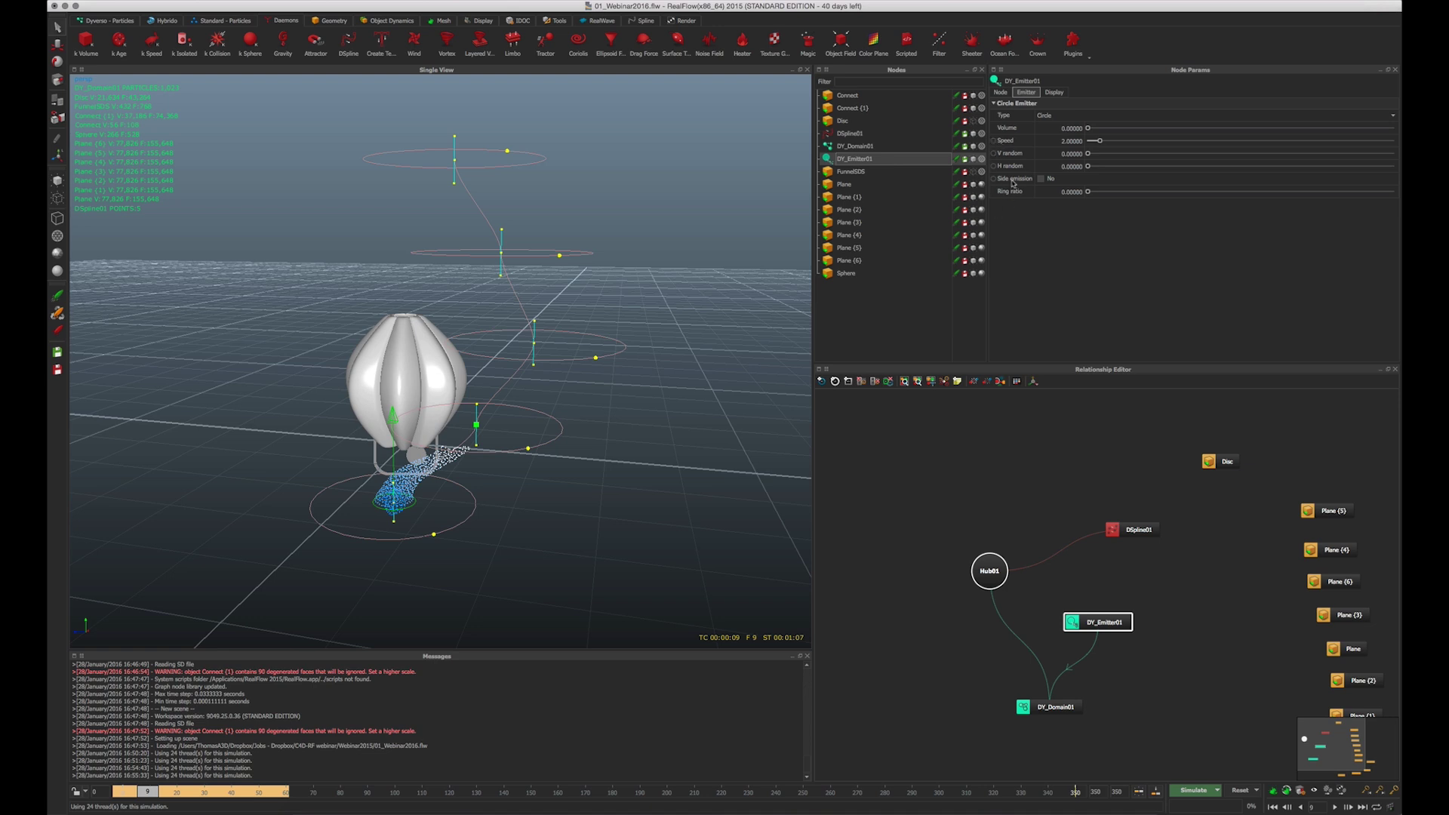
left_click(997, 141)
left_click(994, 141)
left_click(160, 792)
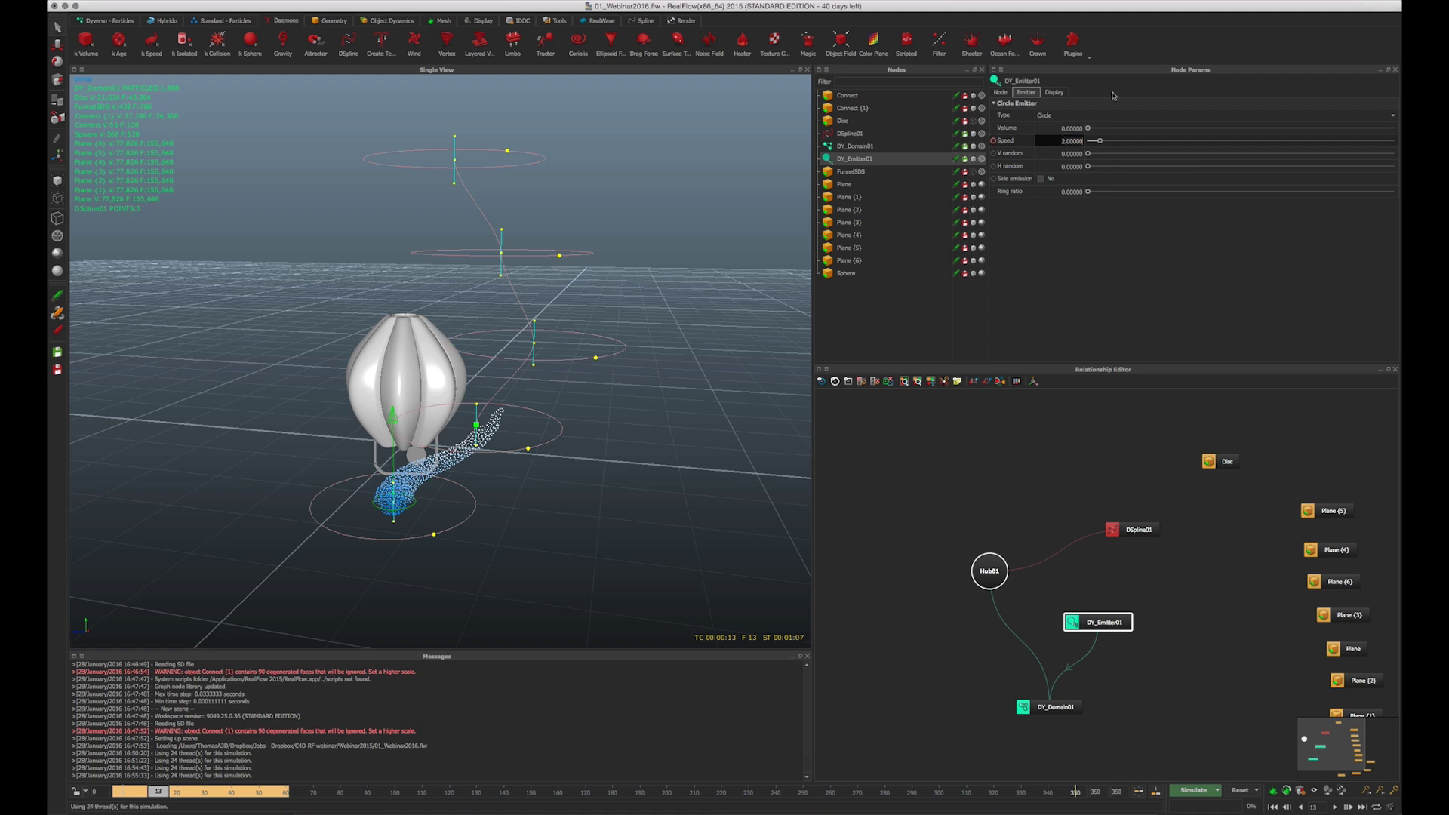
type("0")
key("Return")
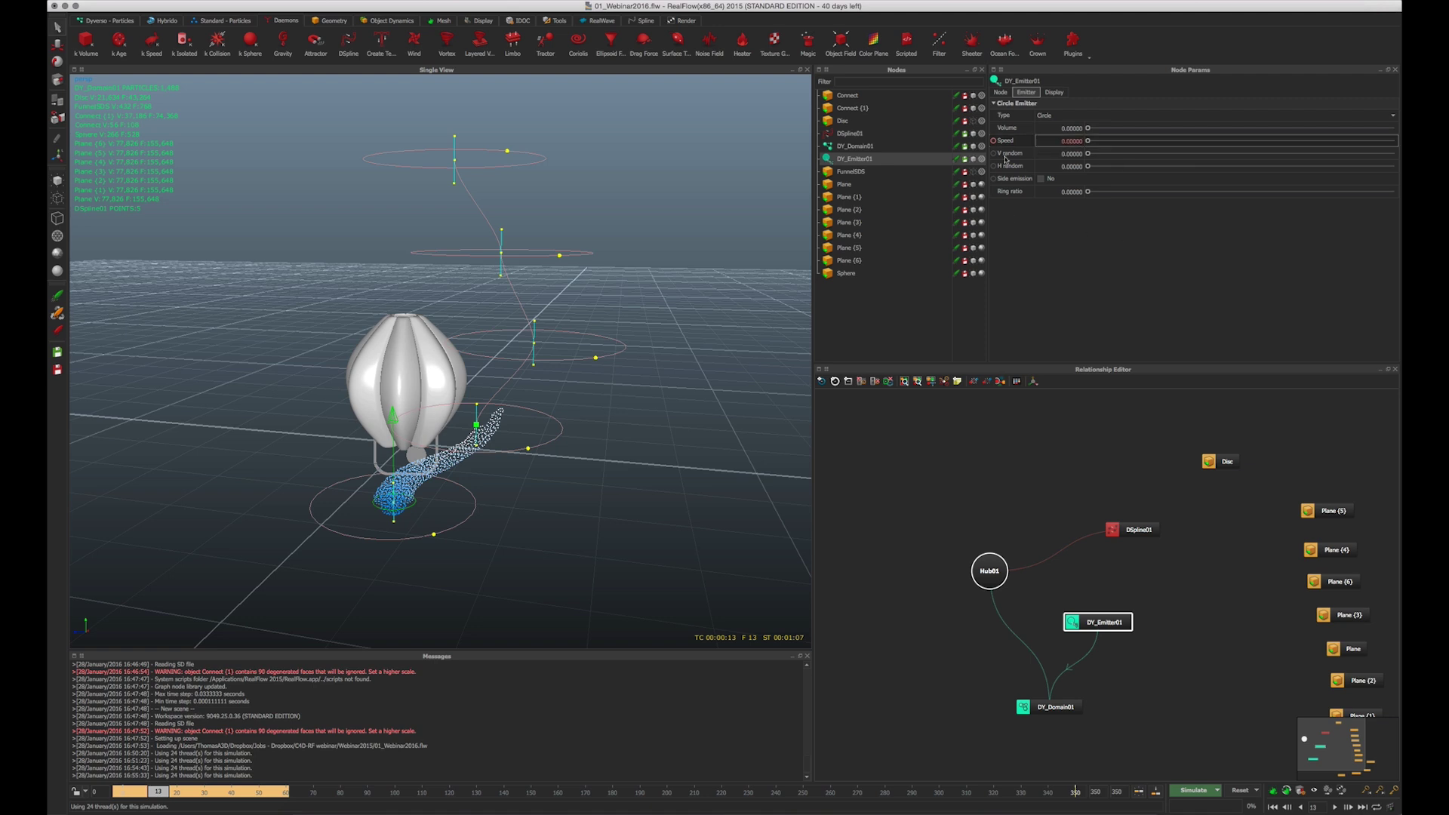
left_click(994, 141)
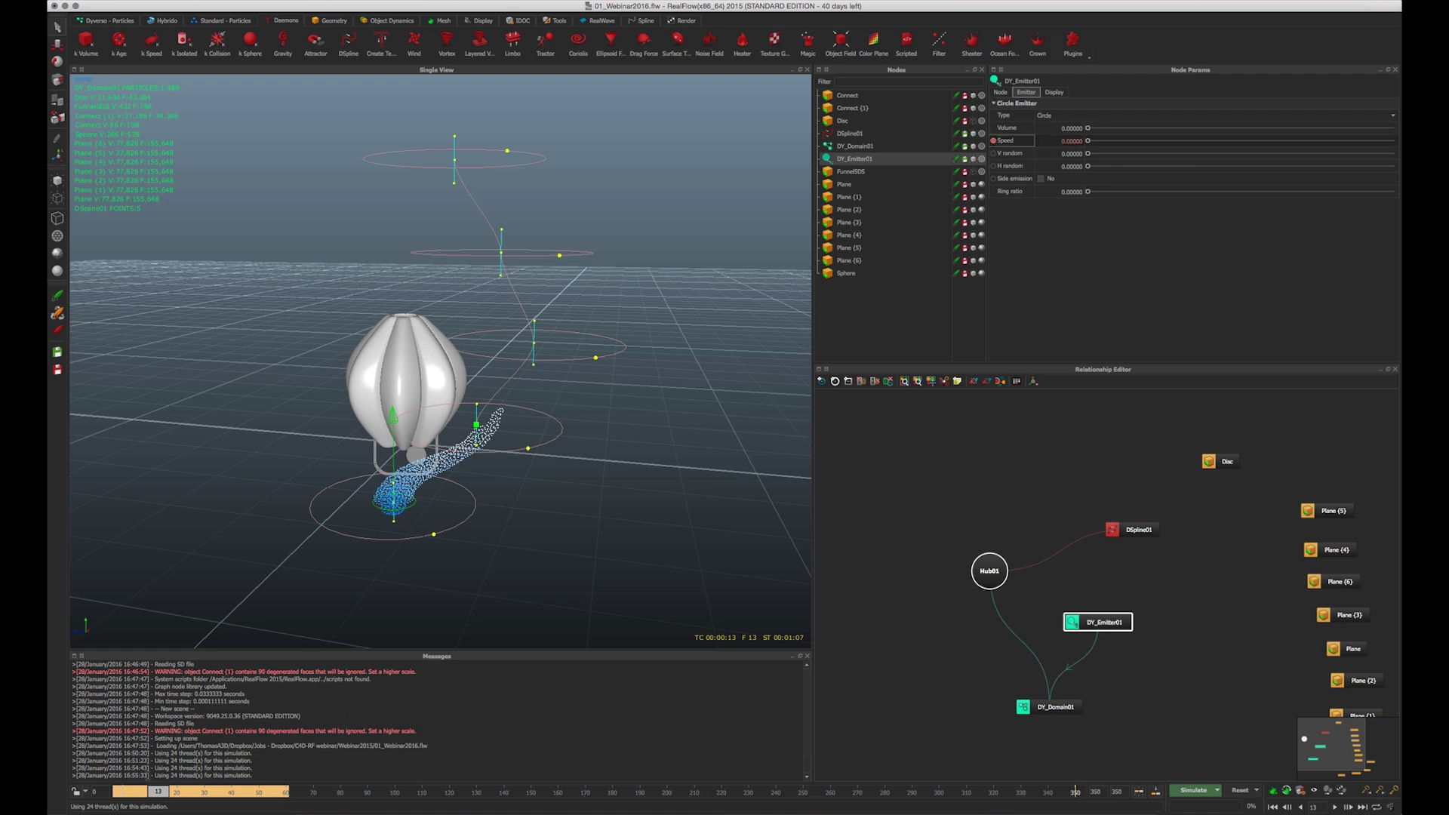
left_click_drag(116, 795, 73, 796)
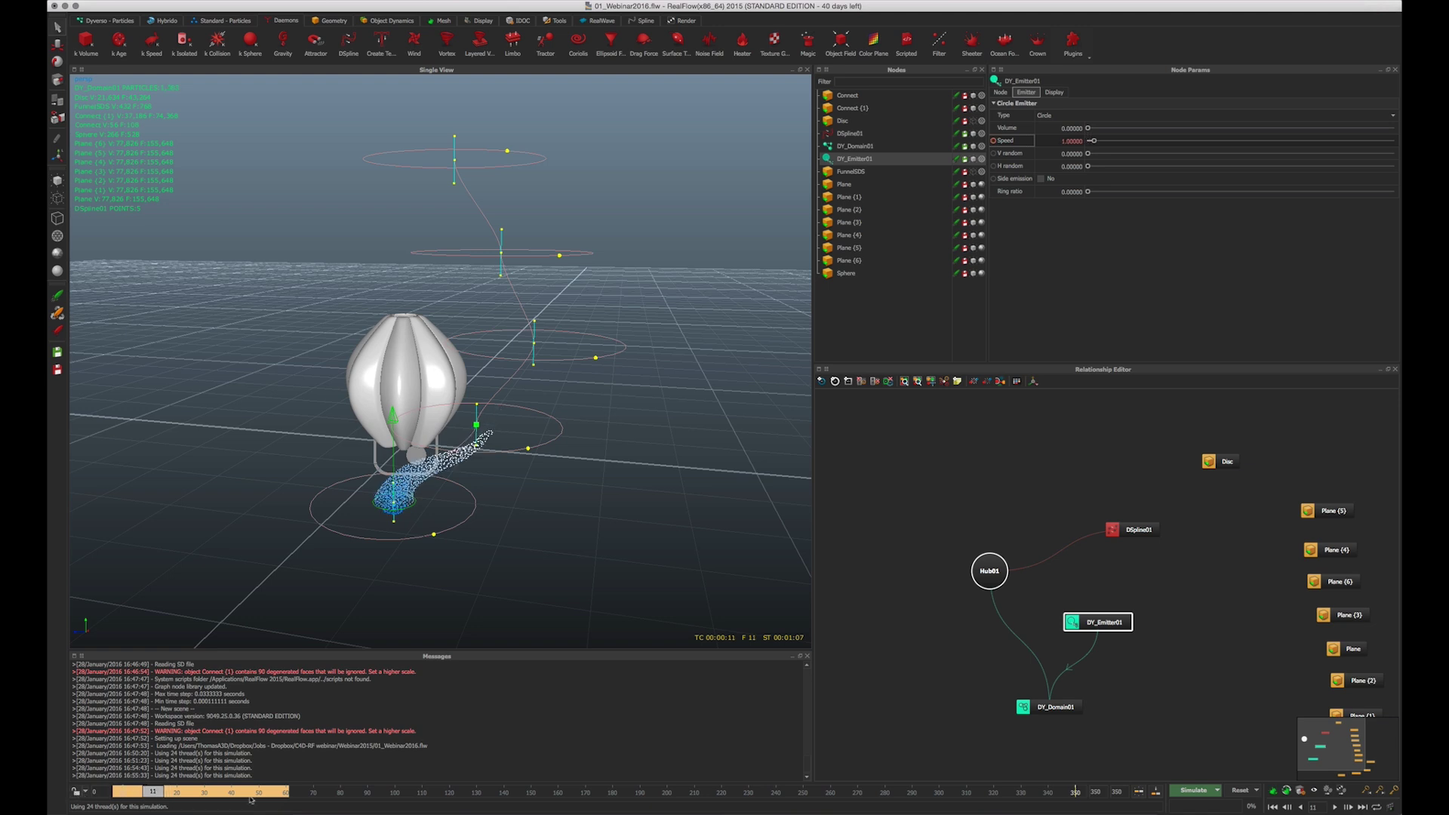
Reset the scene, run the simulation again with the keyframed emitter speed, and stop it at frame 41
left_click(1242, 794)
key("Return")
left_click(1208, 792)
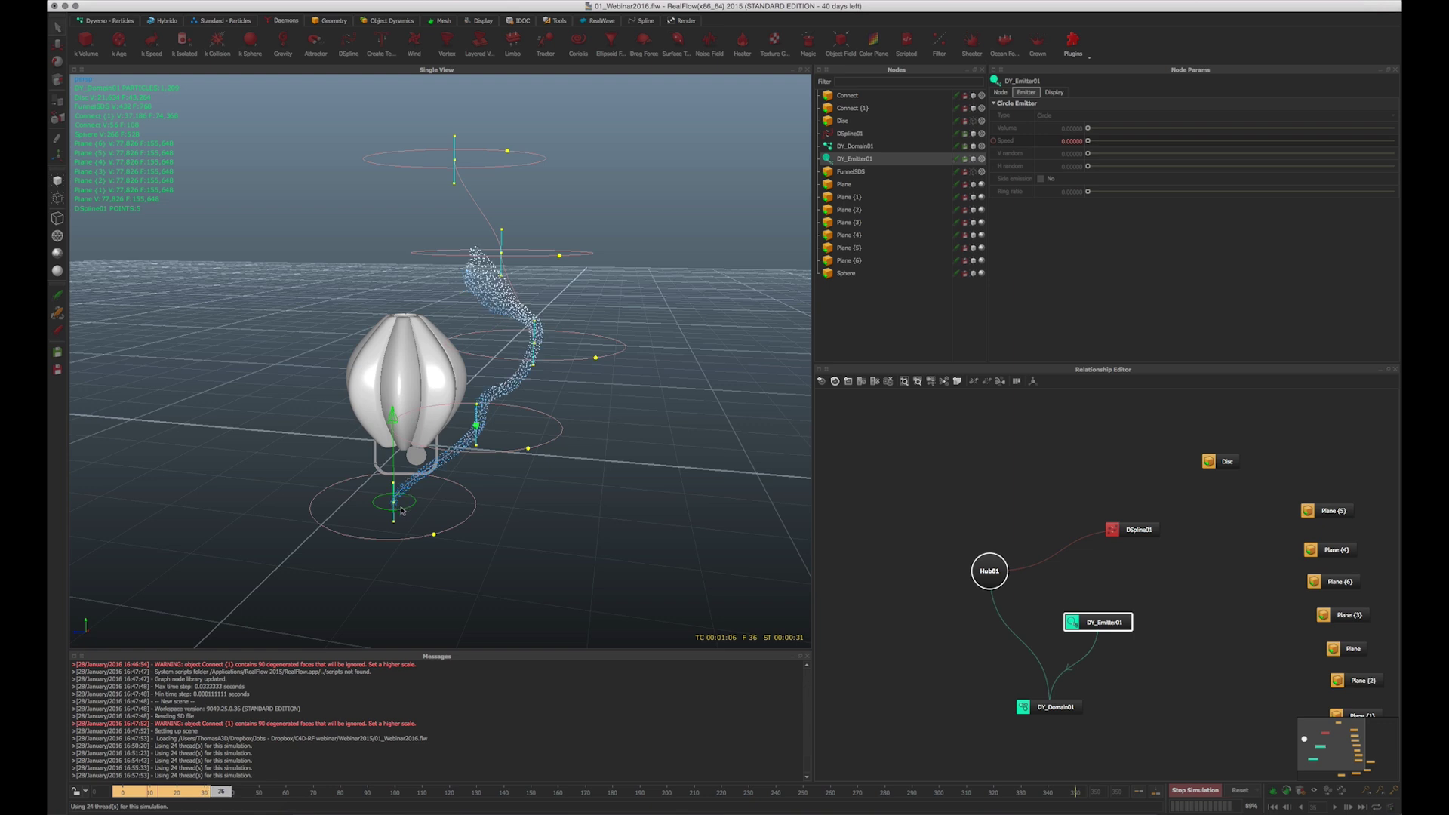
left_click(1195, 792)
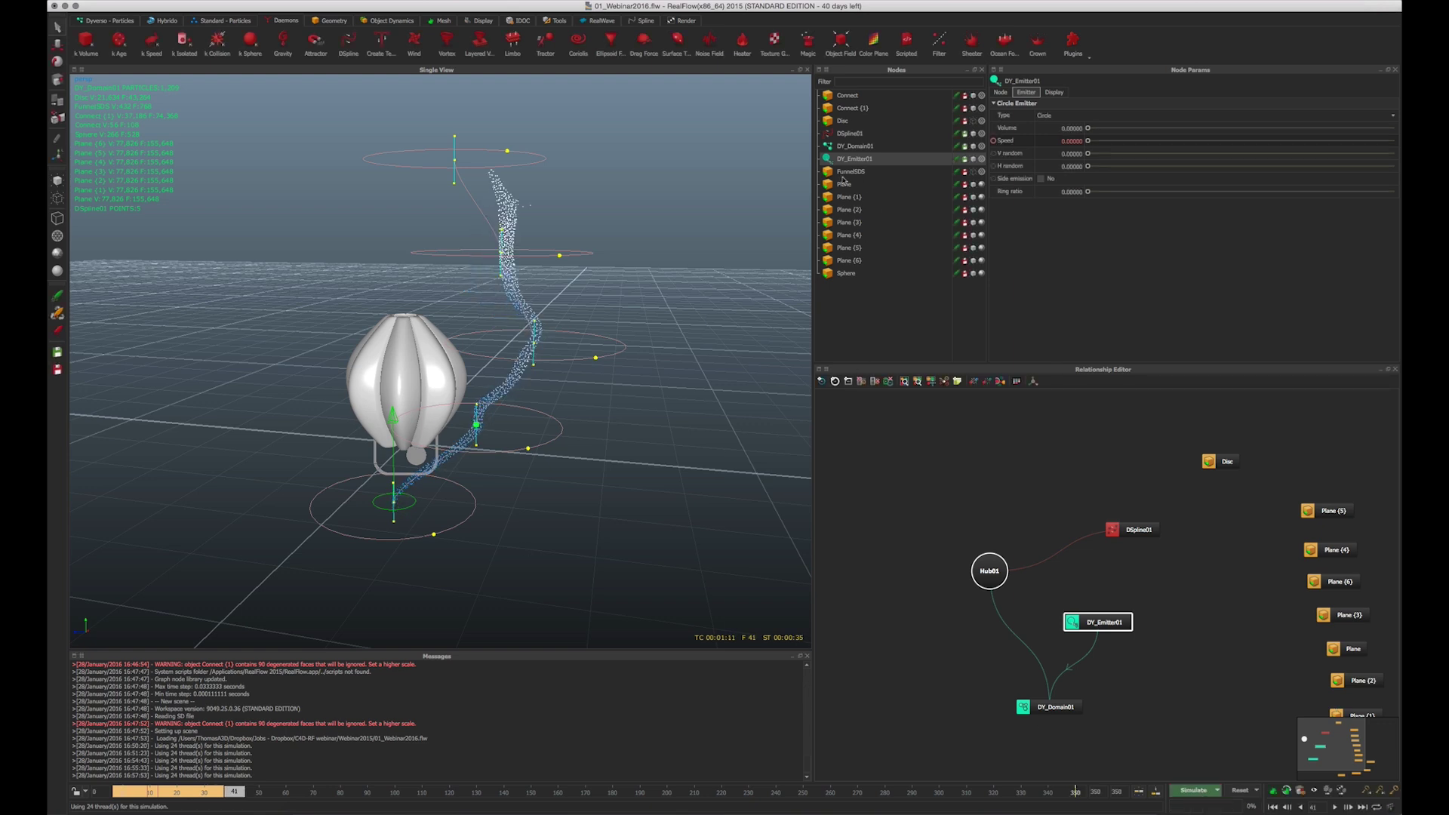
Duplicate DSpline01 and DY_Emitter01 together twice to get three spline and emitter pairs
double_click(851, 134)
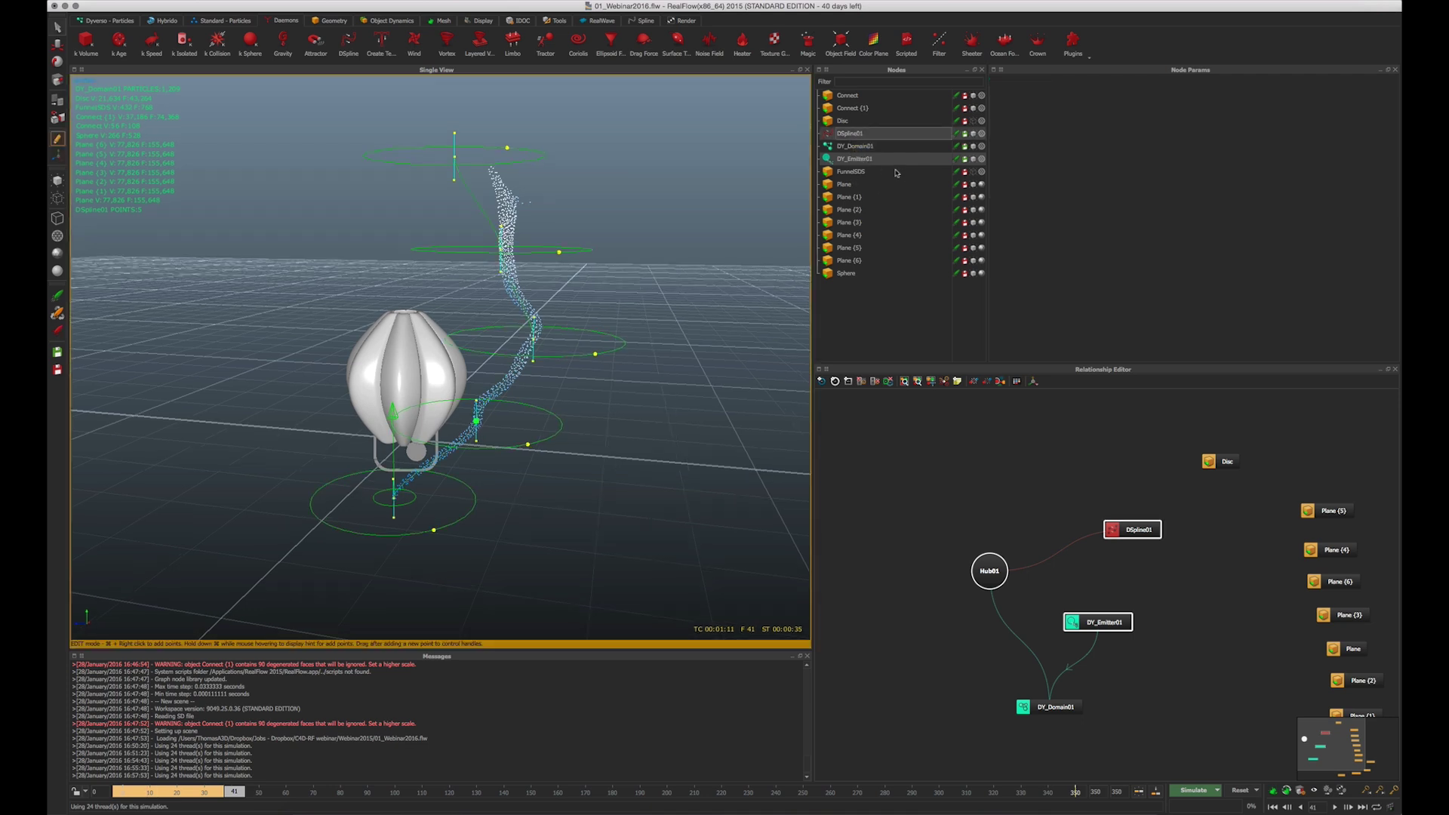
key("super+d")
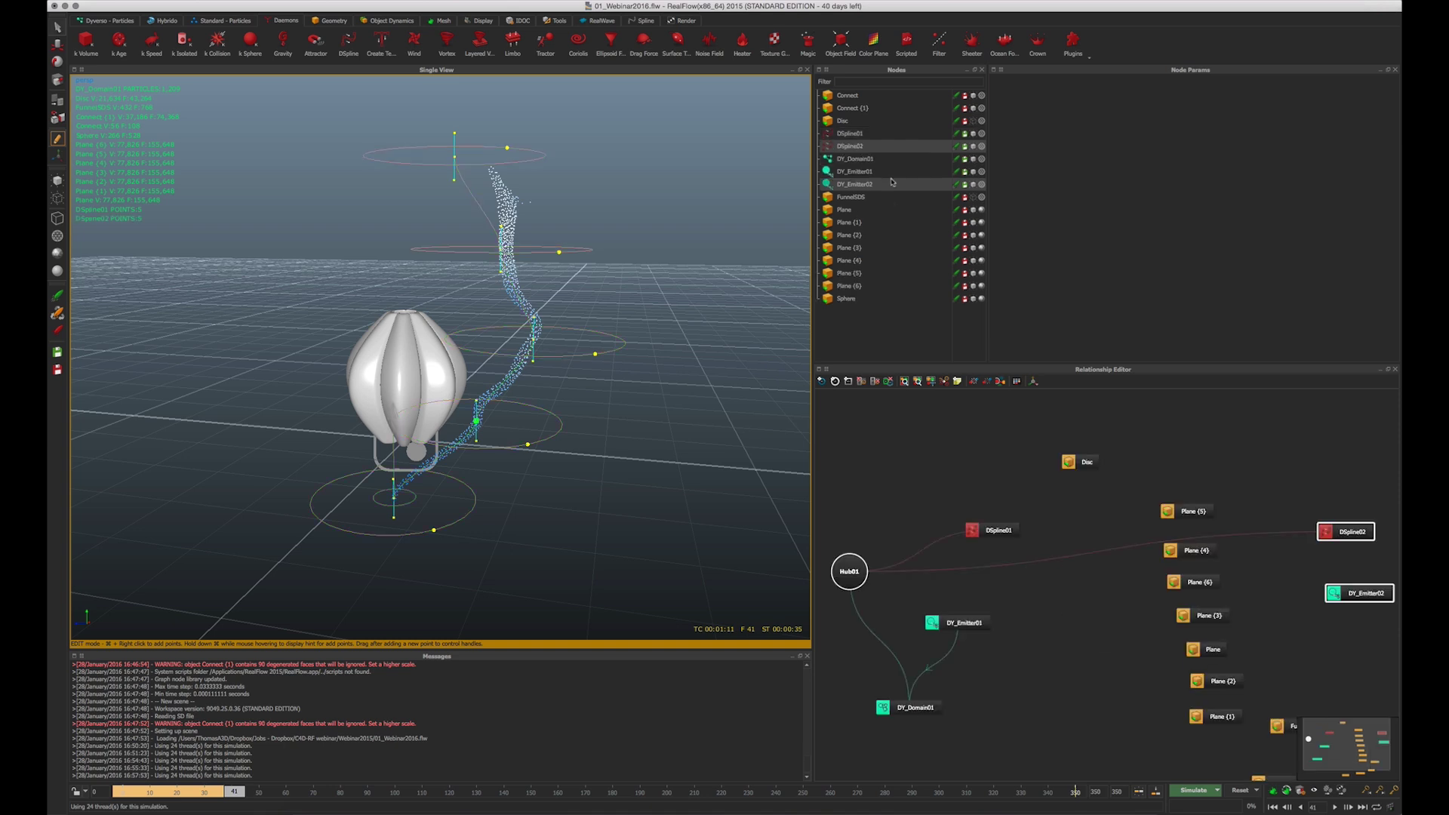
key("super+d")
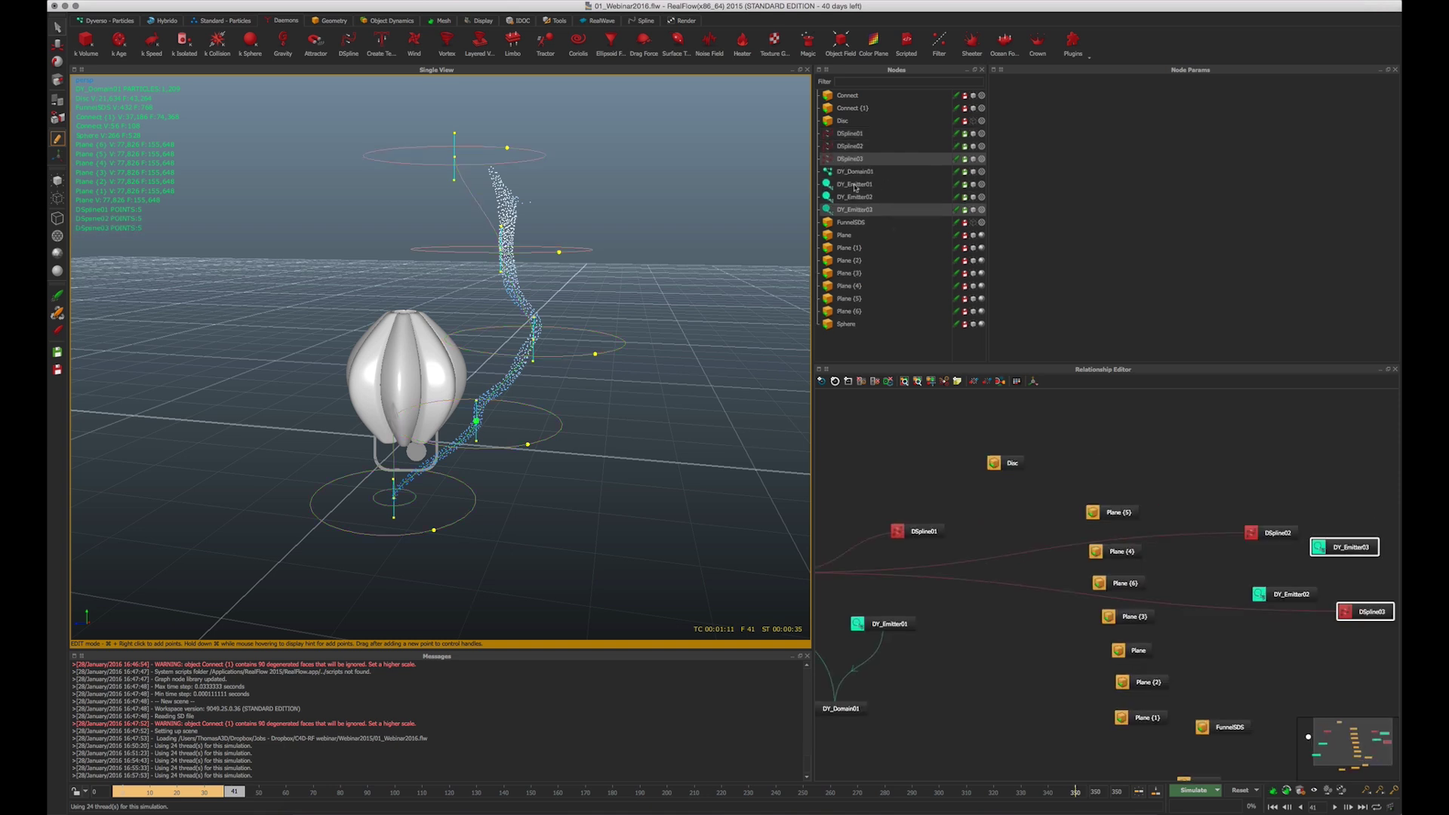
Place the DY_Emitter02 and DY_Emitter03 nodes near DY_Emitter01 and connect both to DY_Domain01 in the relationship graph
left_click(859, 185)
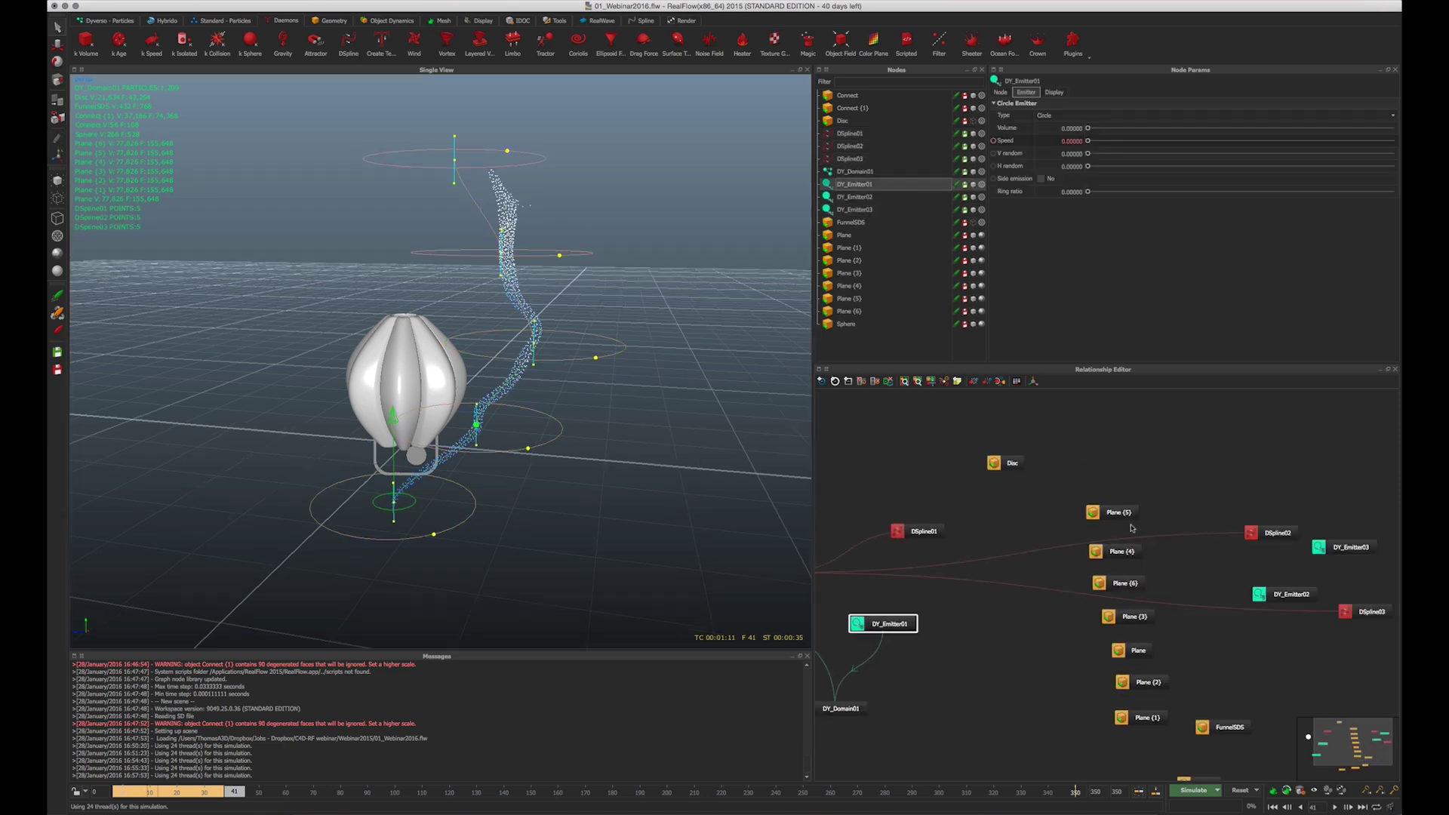
left_click_drag(1347, 549, 1026, 517)
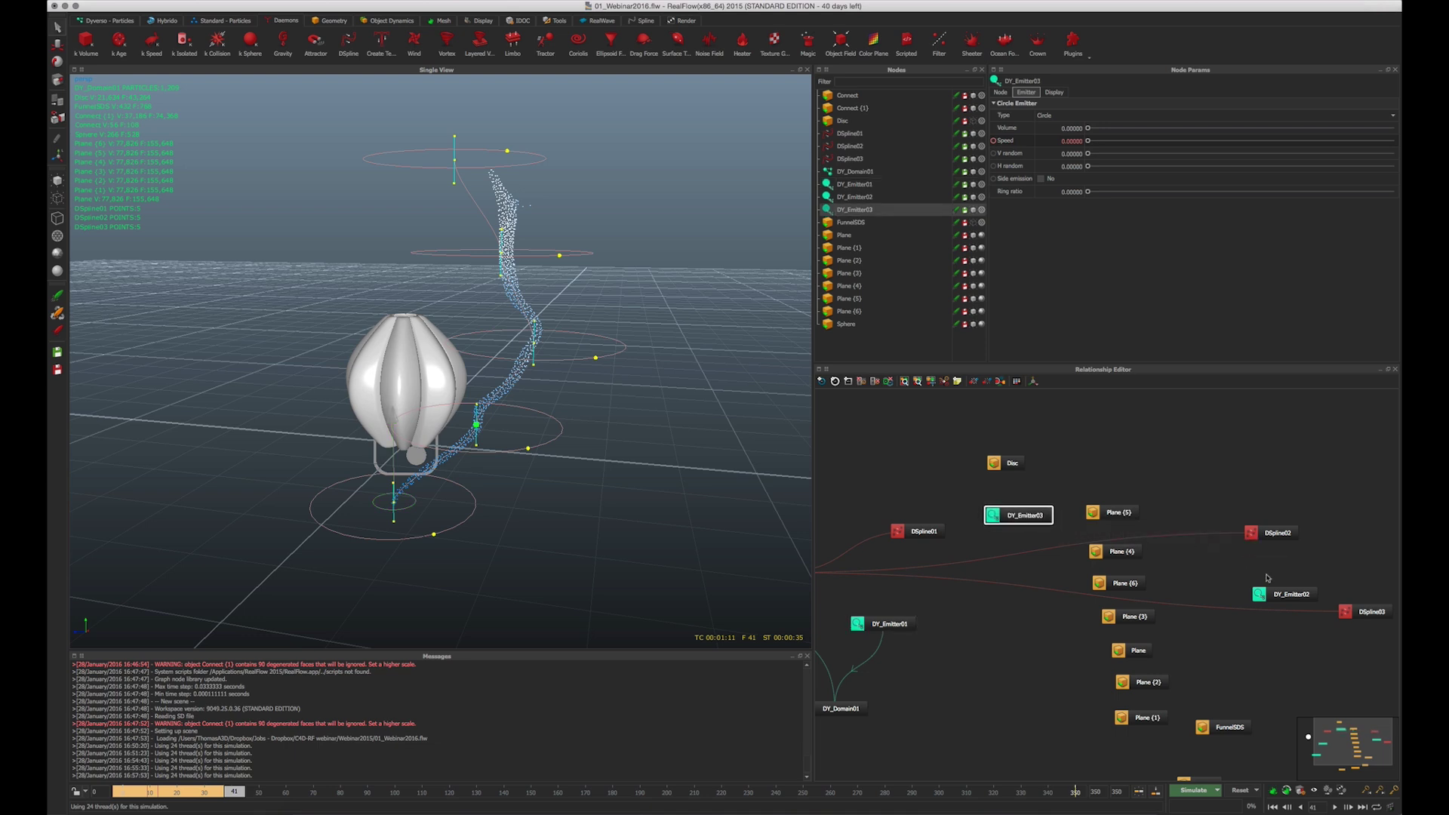
left_click_drag(1276, 594, 993, 627)
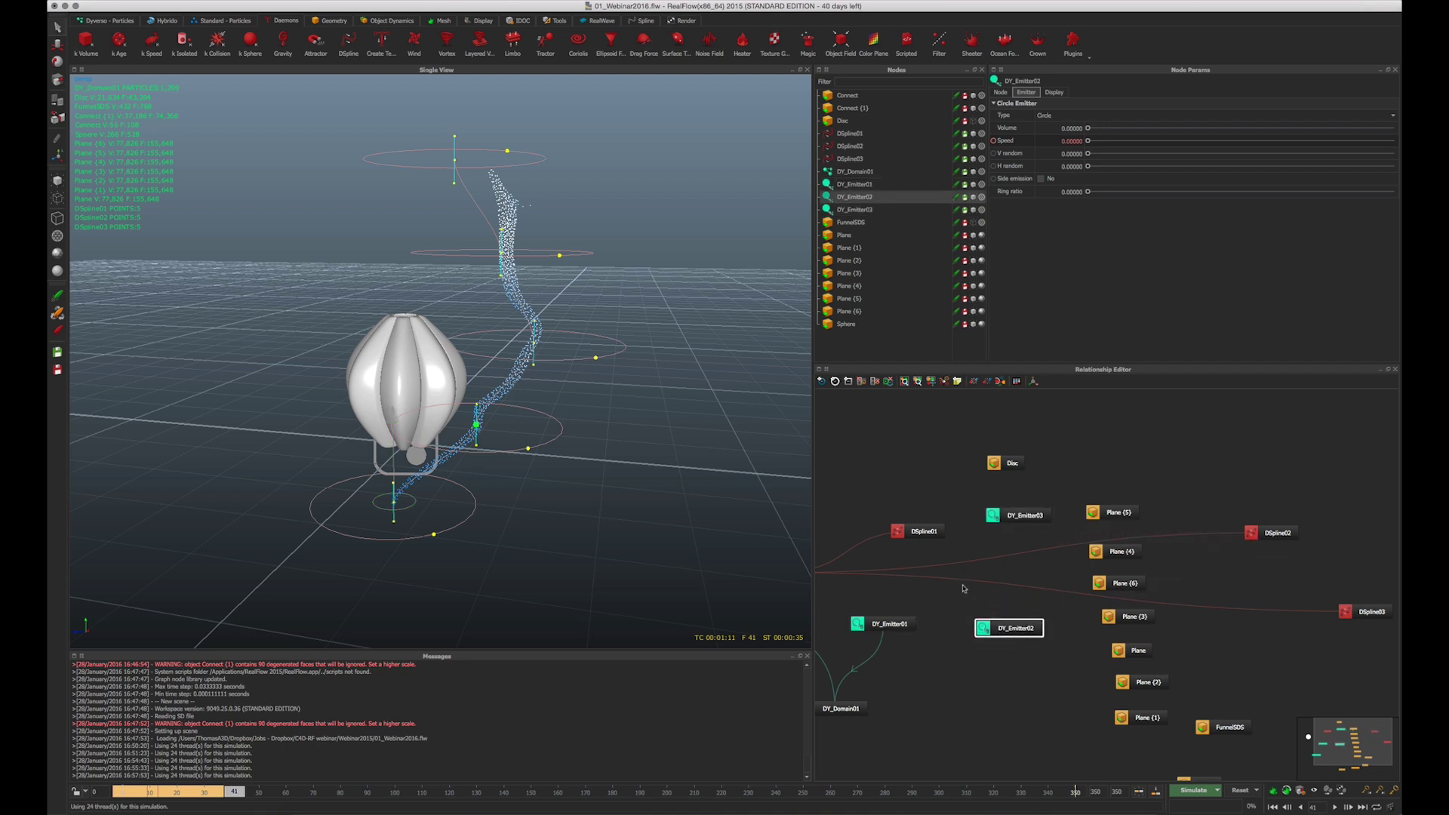
middle_click_drag(964, 589, 1124, 506)
left_click_drag(1145, 549, 984, 622)
left_click_drag(1154, 428, 978, 627)
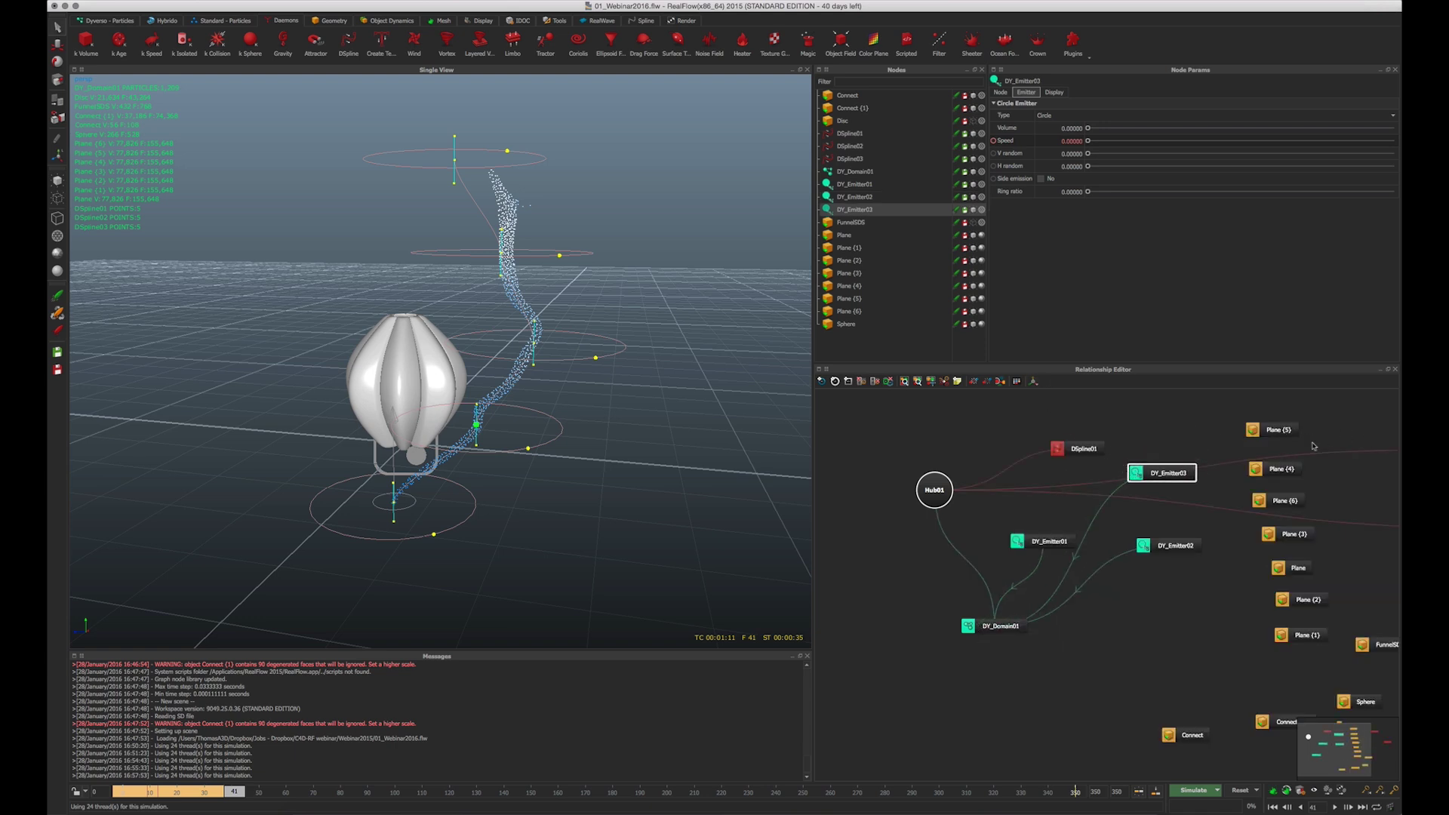
Move the DSpline02 and DSpline03 nodes closer to Hub01 in the relationship graph
middle_click_drag(1299, 424, 1018, 434, "alt")
left_click_drag(1132, 461, 823, 422)
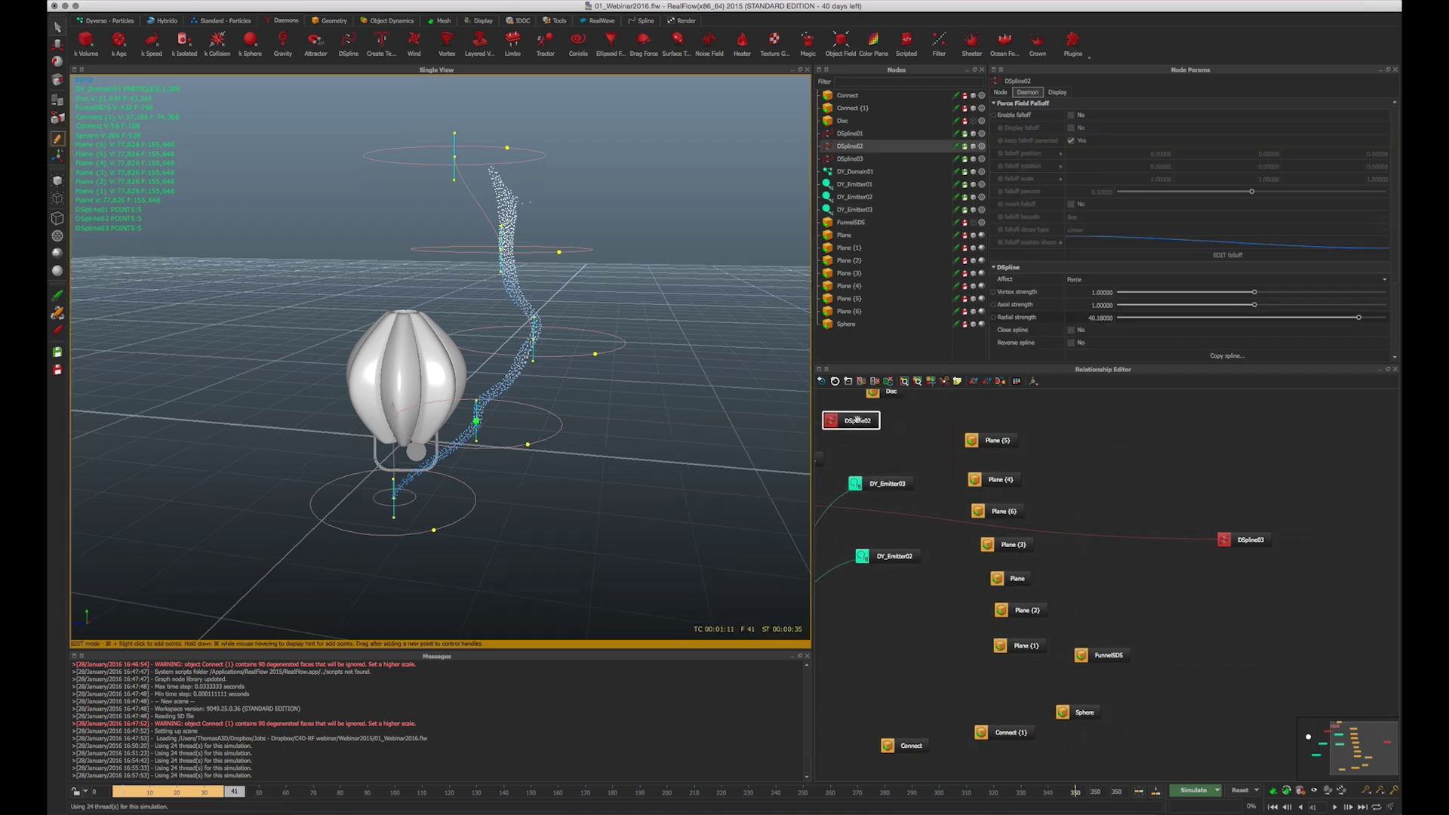
left_click_drag(1241, 530, 889, 519)
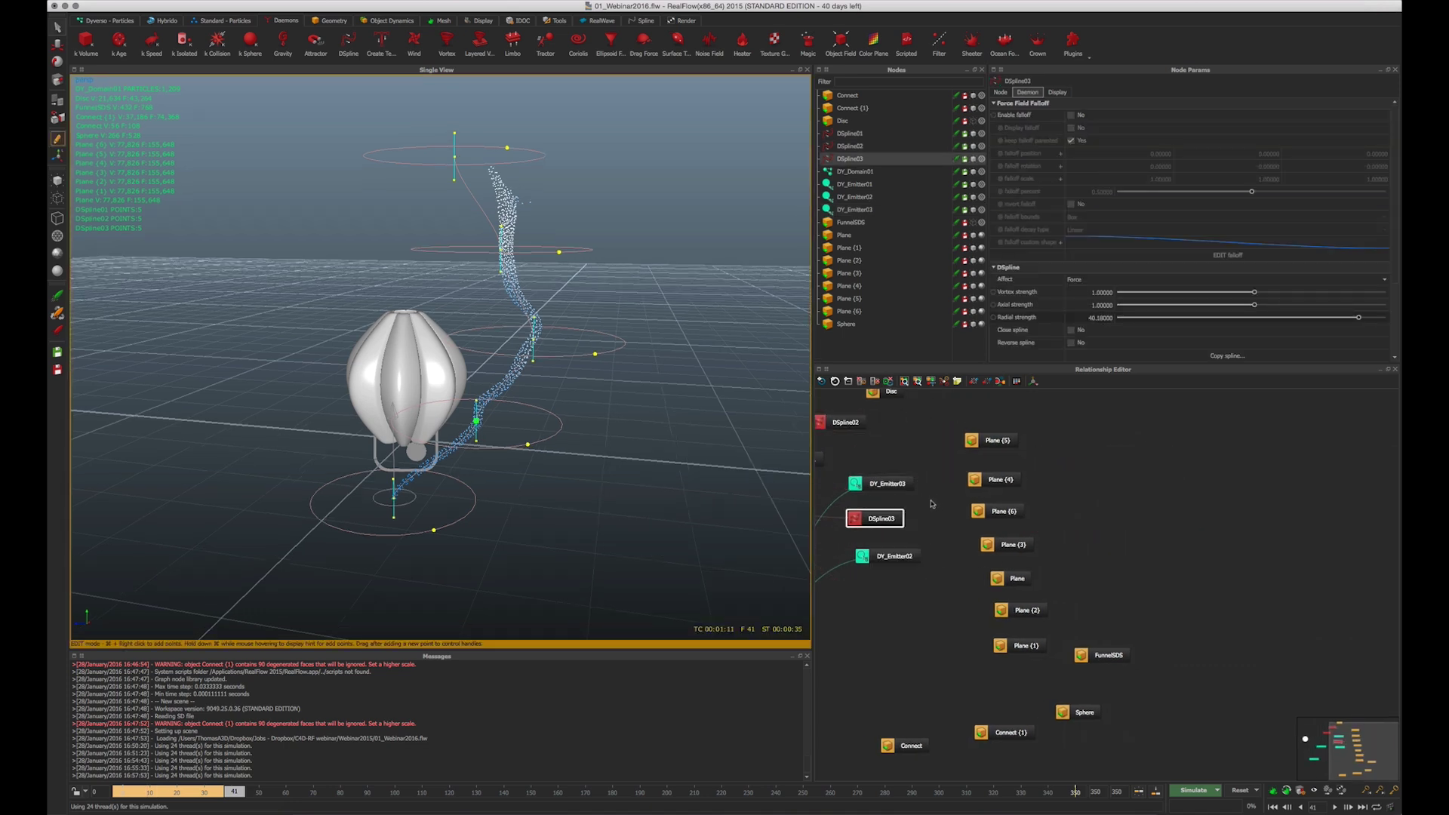
middle_click_drag(888, 519, 1225, 478, "alt")
left_click_drag(1213, 476, 1105, 460)
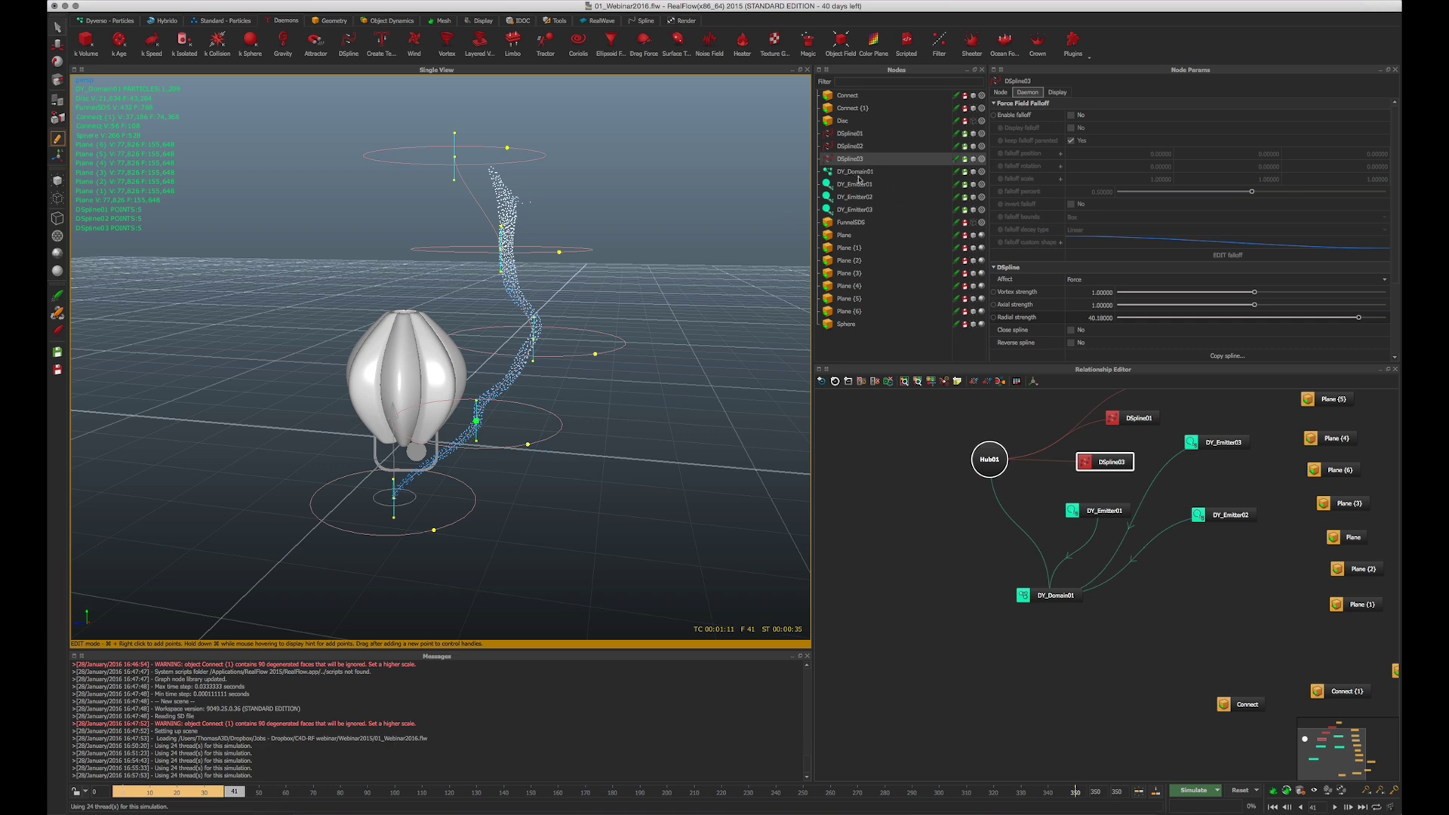
Move DY_Emitter02 along the Z axis, away from the original emitter at the base of the flower
left_click(857, 197)
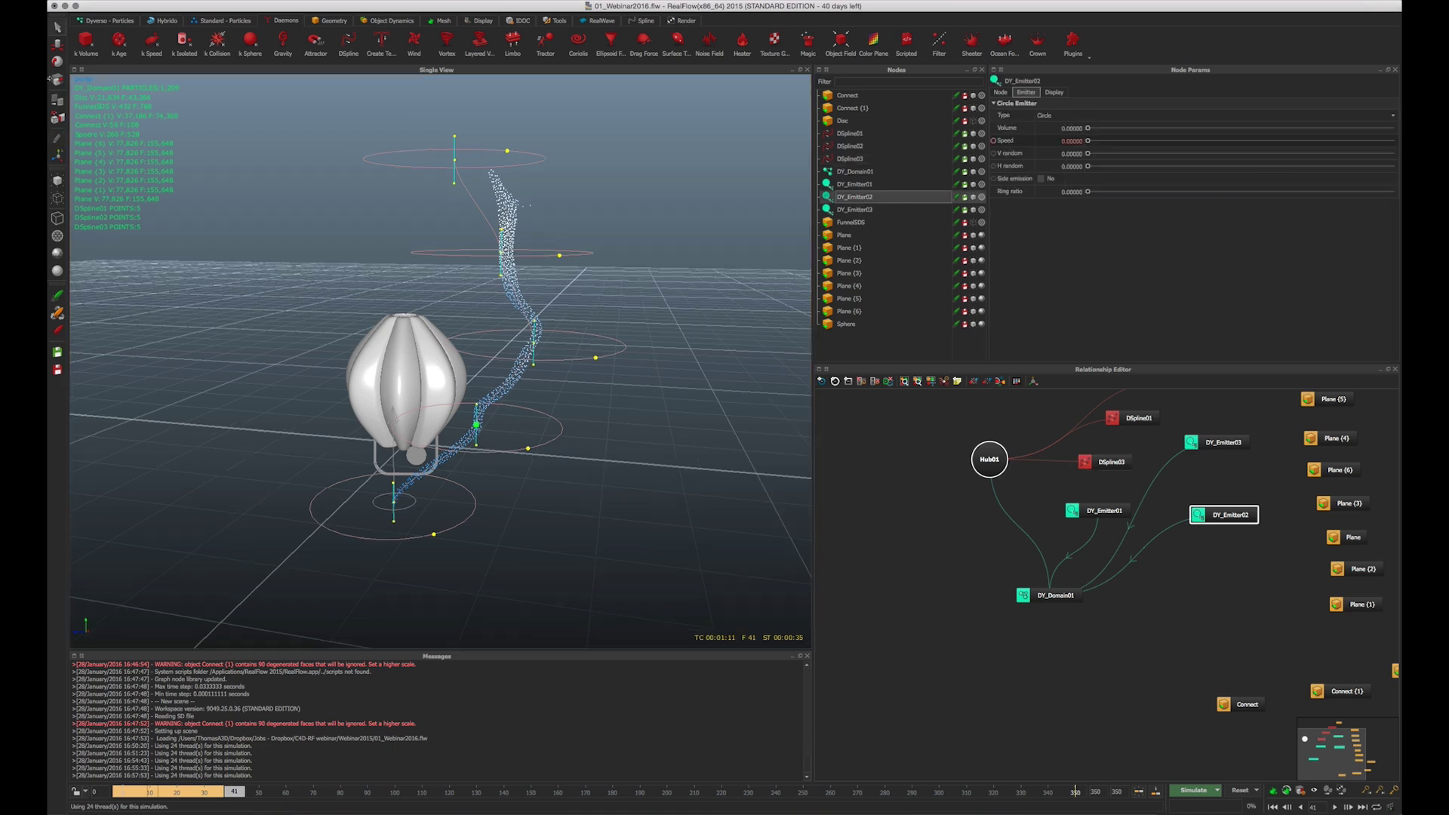
left_click(58, 44)
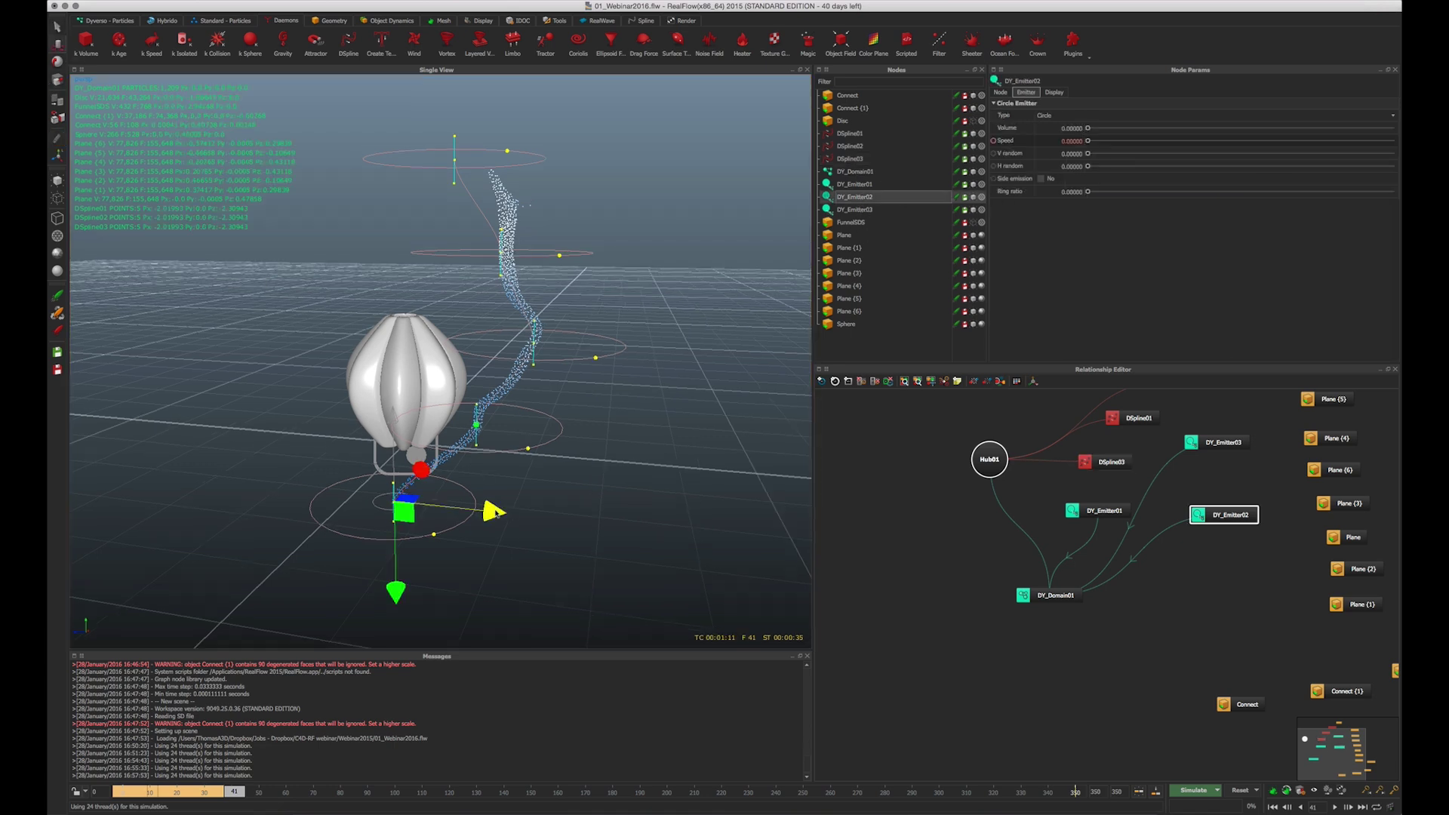
left_click_drag(497, 513, 323, 495)
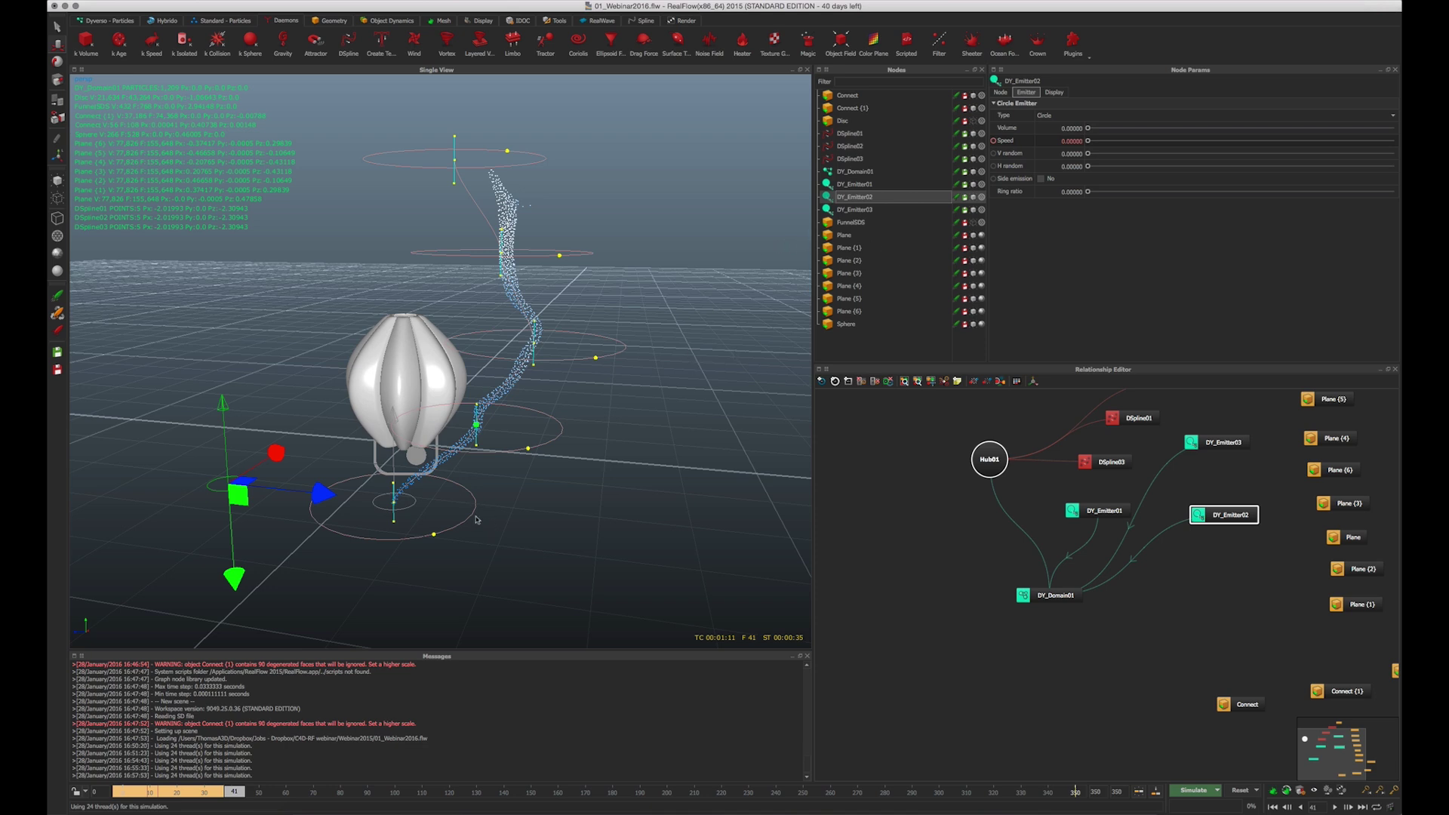
Open the scene 02_Webinar2016.fw from the C4D-RF webinar folder, discarding the current scene
key("super+o")
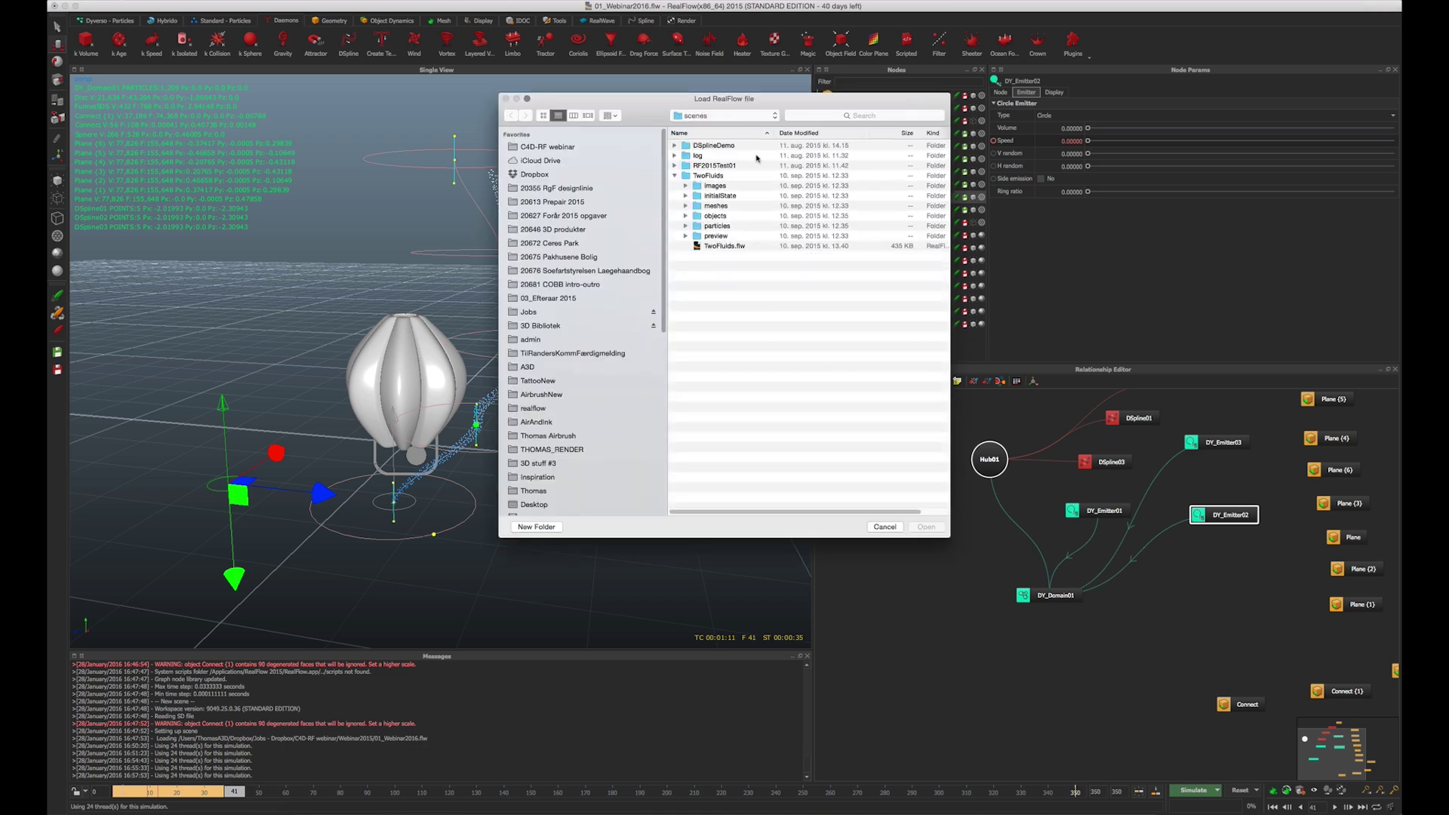
left_click(560, 148)
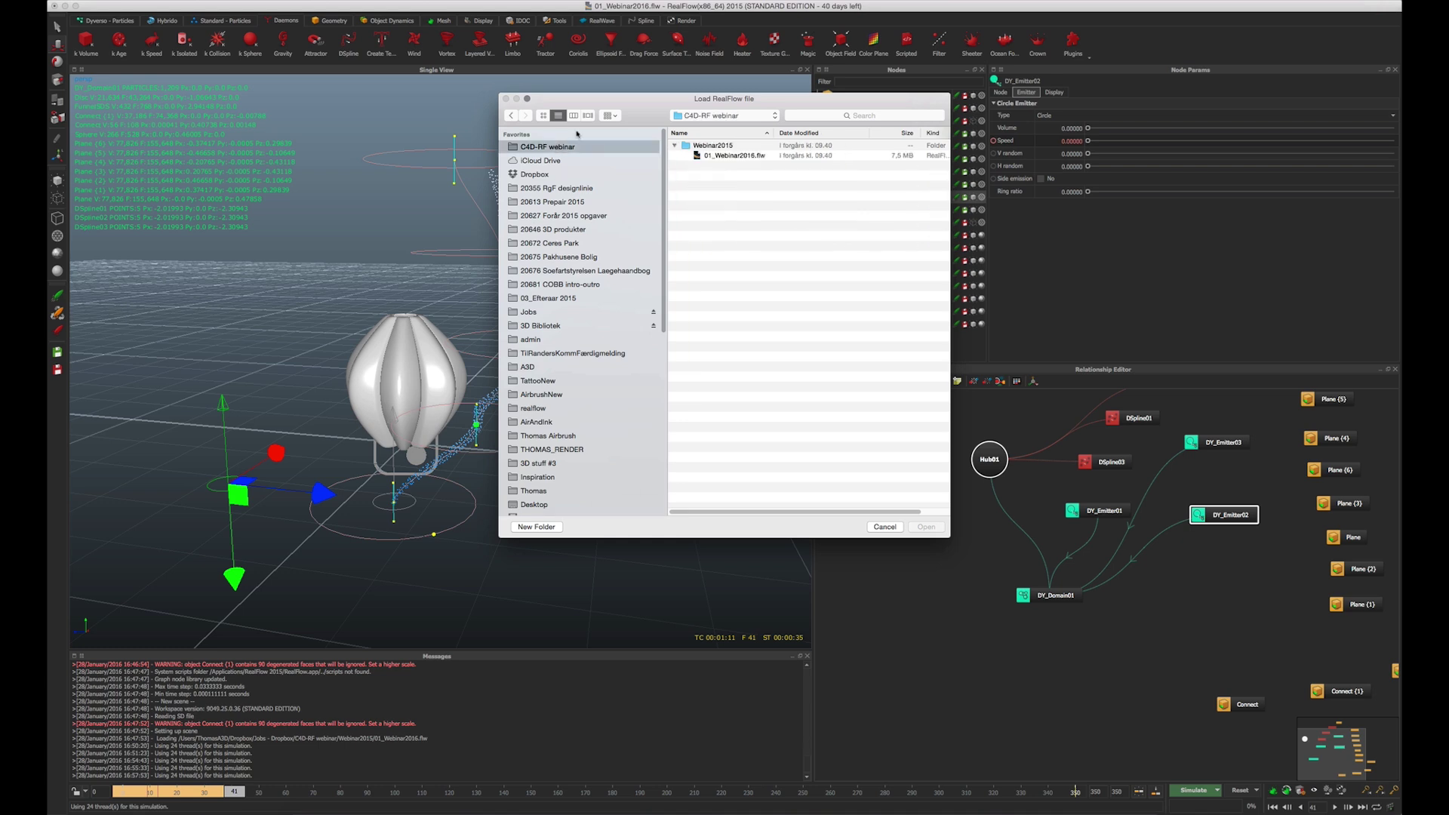
left_click(725, 225)
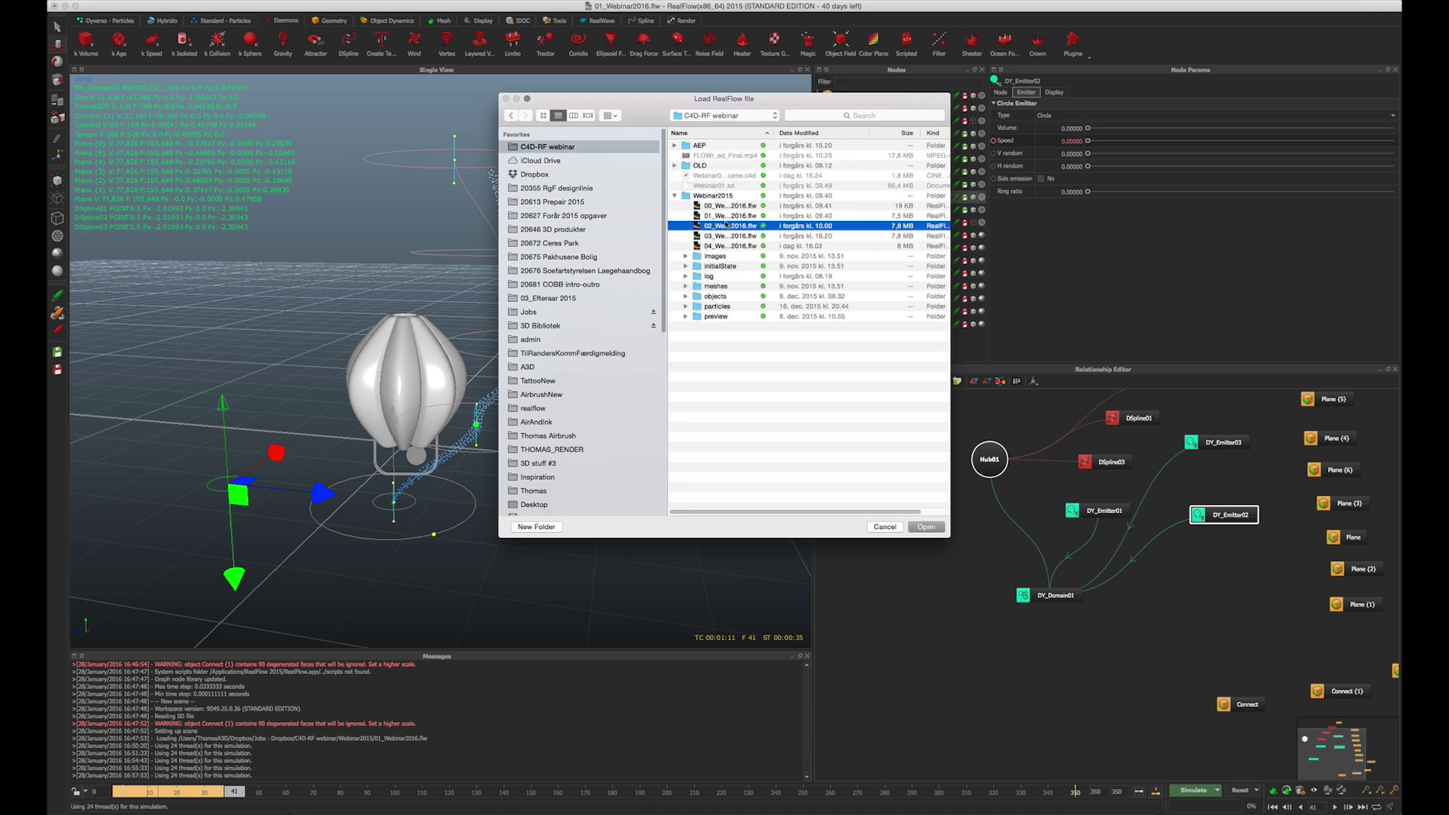
key("Return")
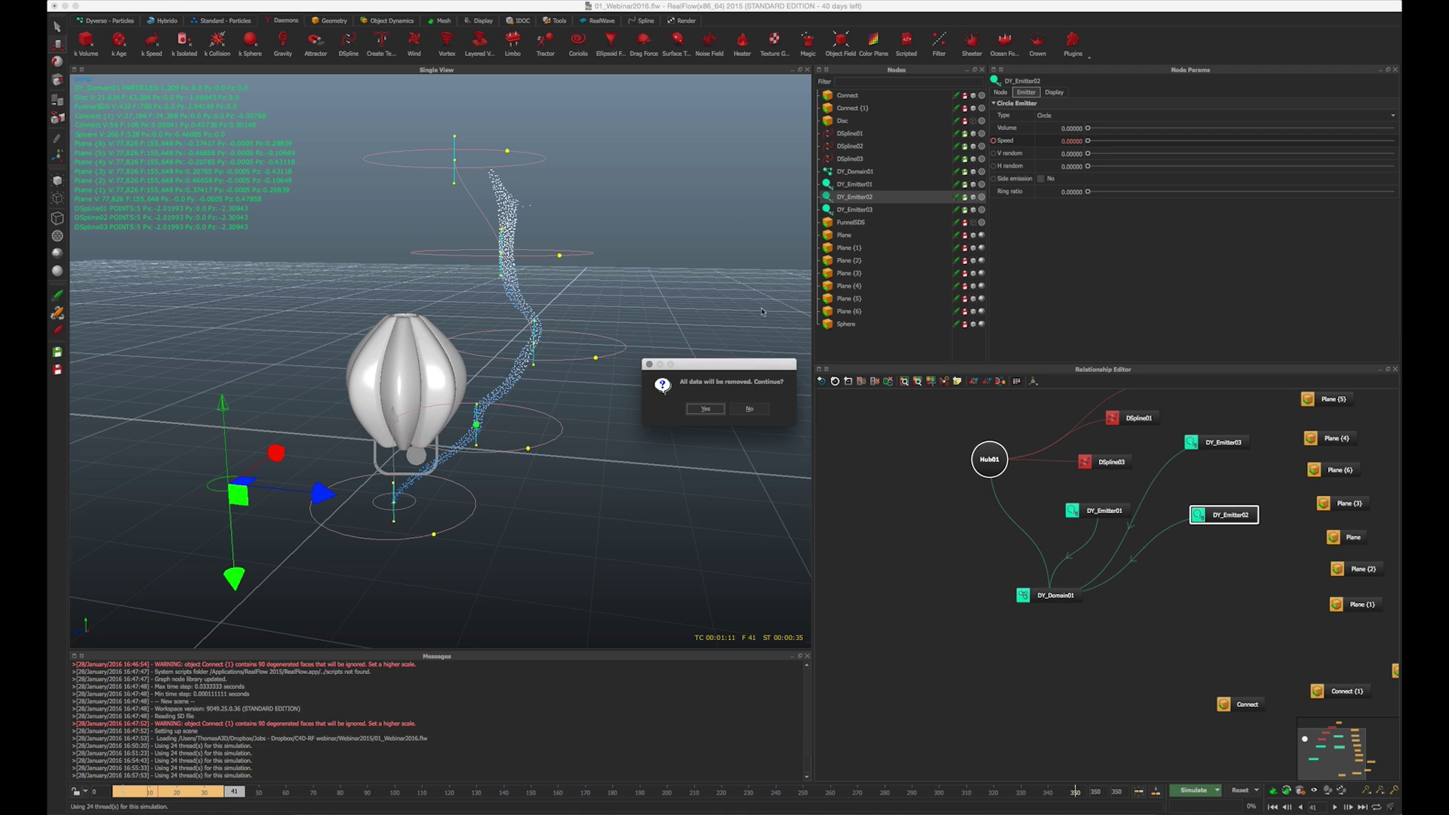
key("Return")
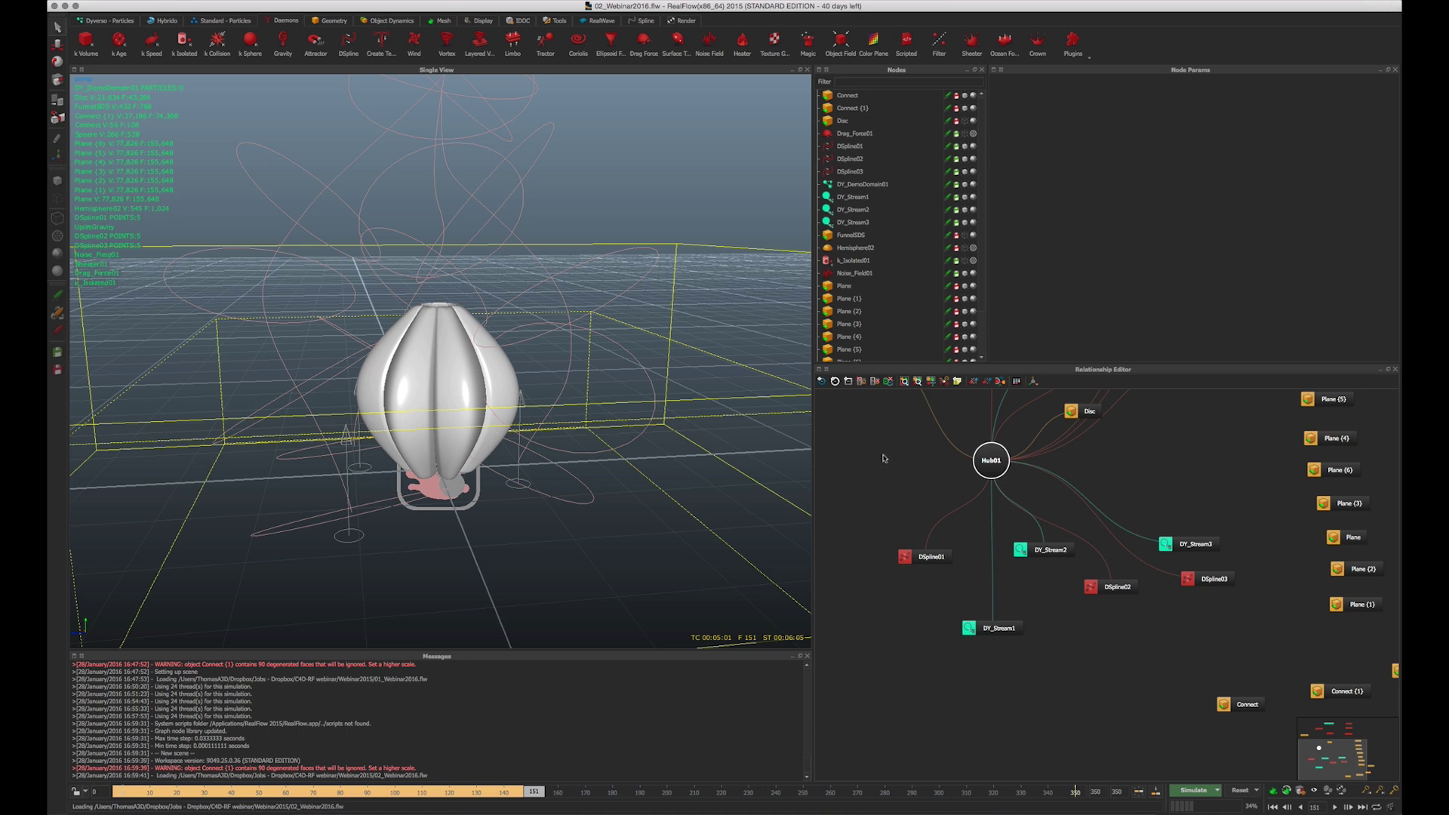
Try moving the Noise_Field01 daemon along the Z axis and undo the move
middle_click_drag(883, 459, 892, 546)
mouse_move(1222, 521)
middle_mouse_down()
mouse_move(1220, 537)
mouse_move(1226, 526)
middle_mouse_up()
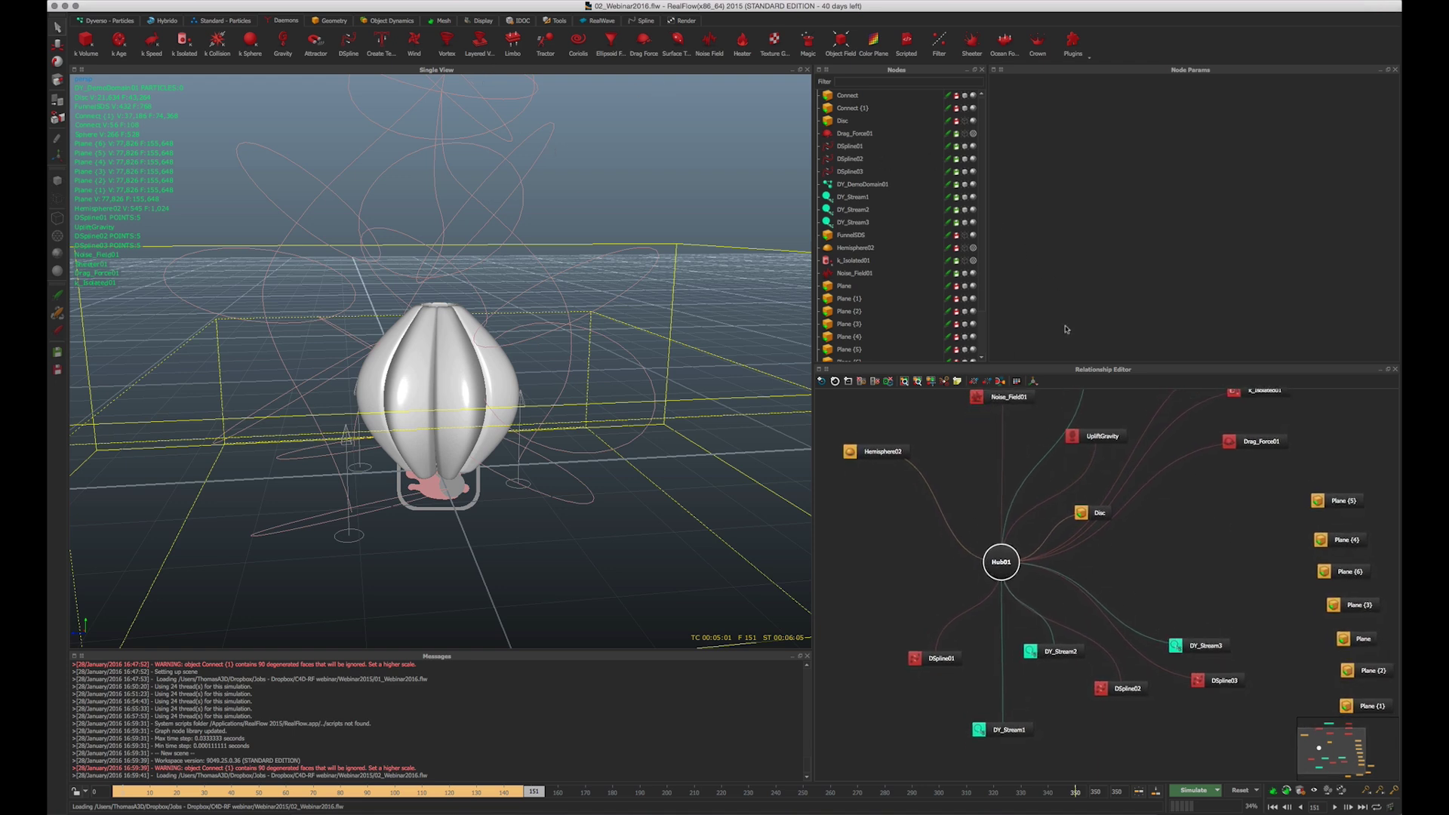
left_click(852, 274)
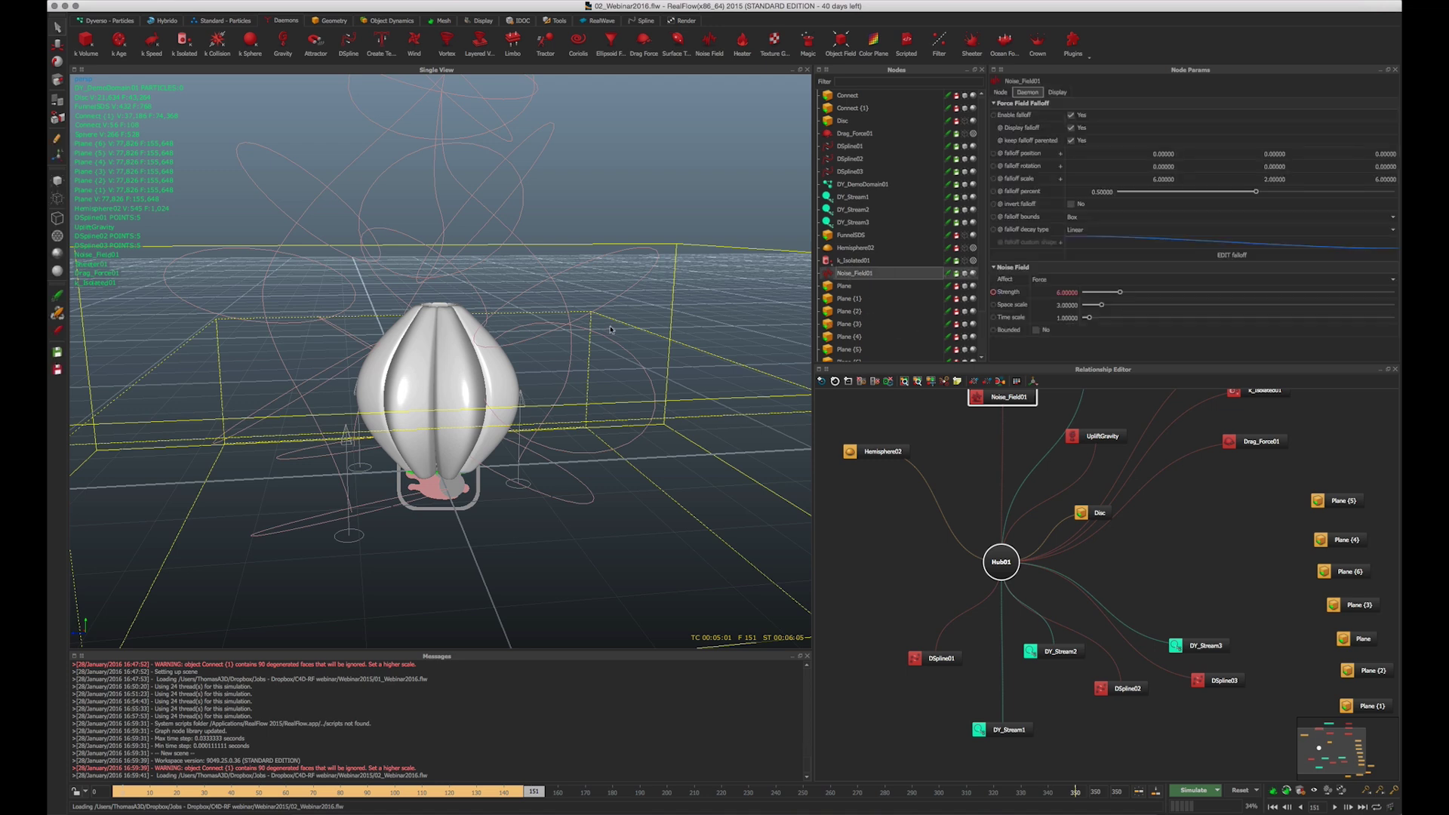
left_click(57, 44)
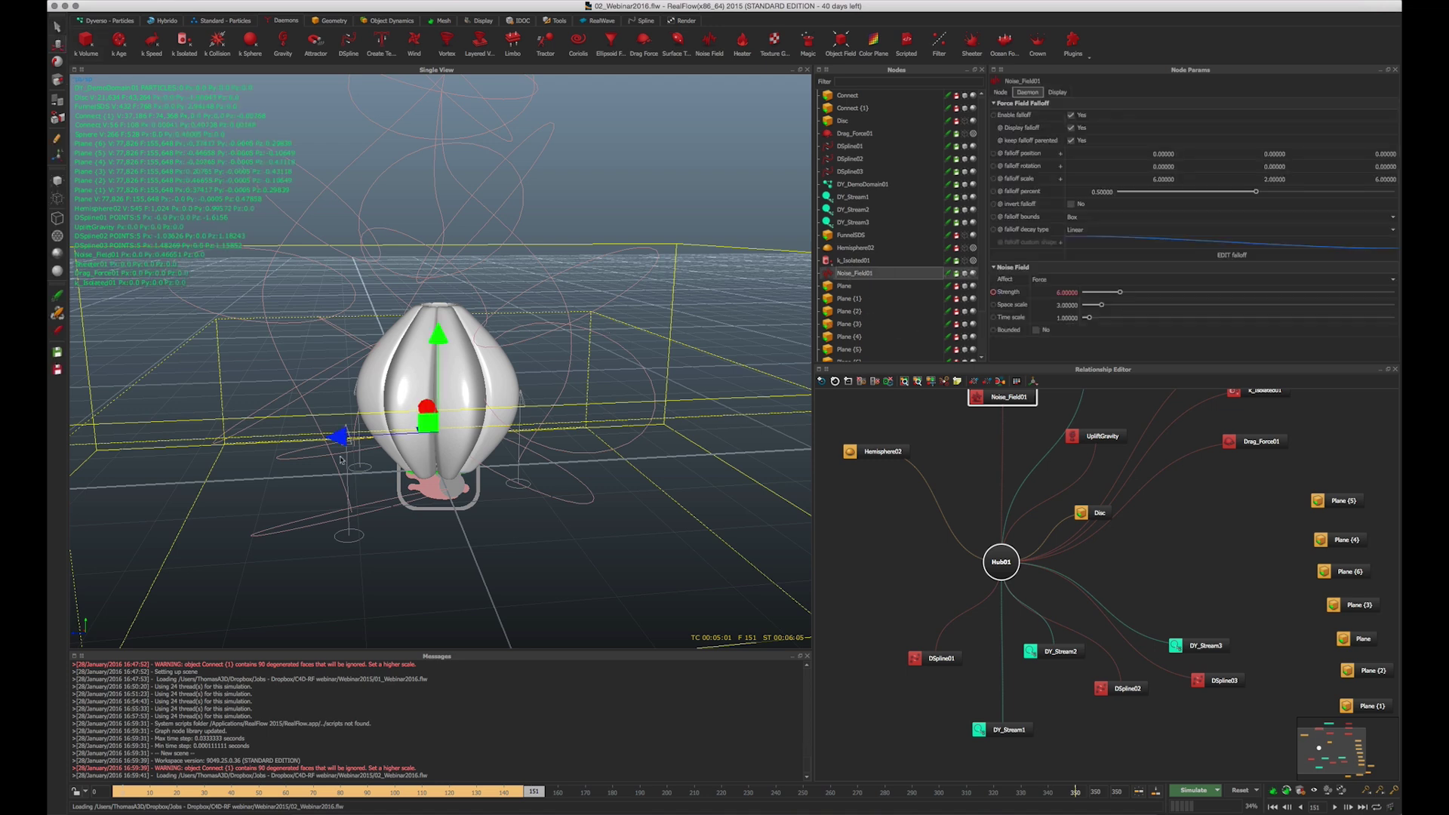
left_click_drag(341, 459, 387, 461)
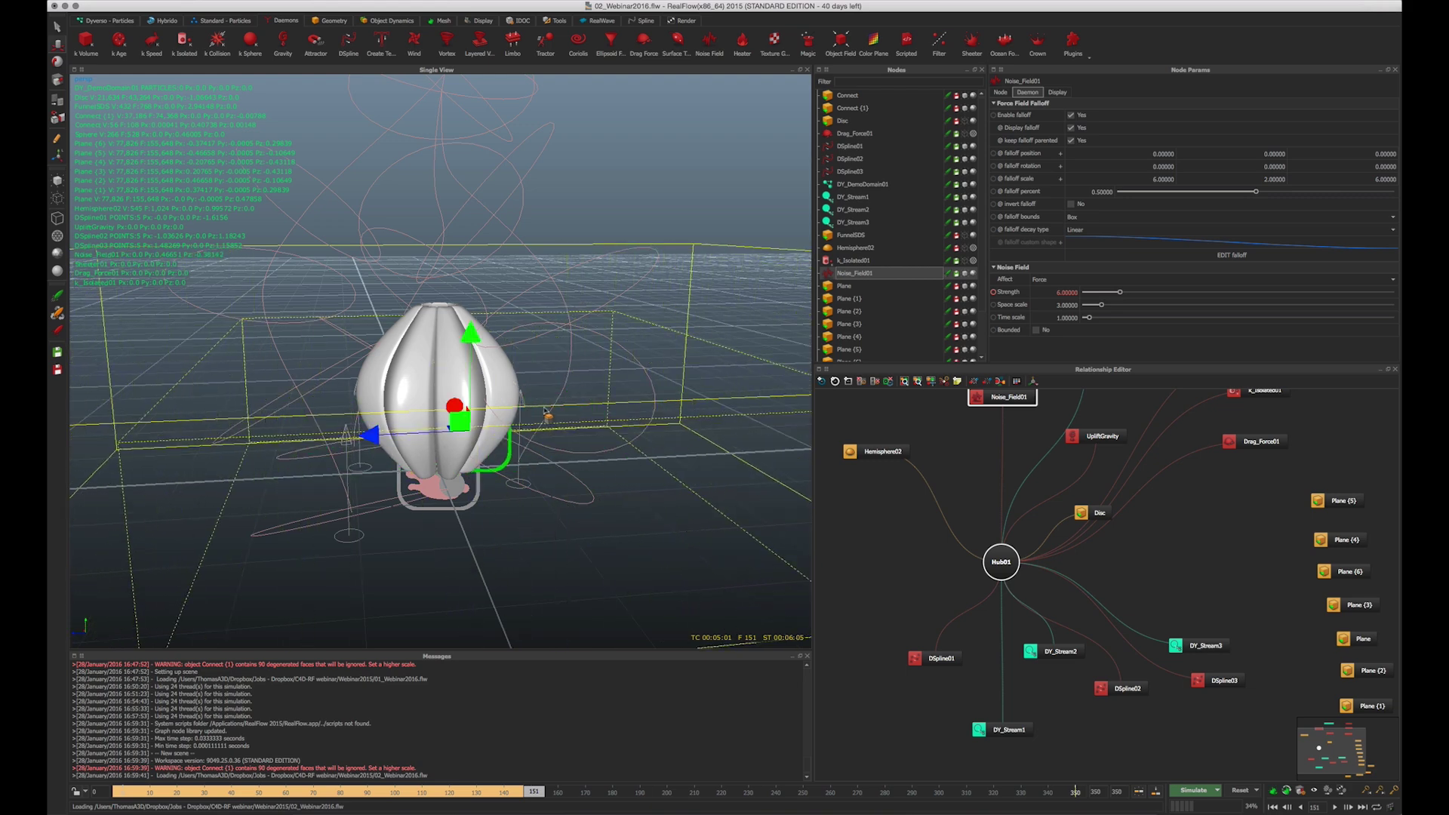
key("super+z")
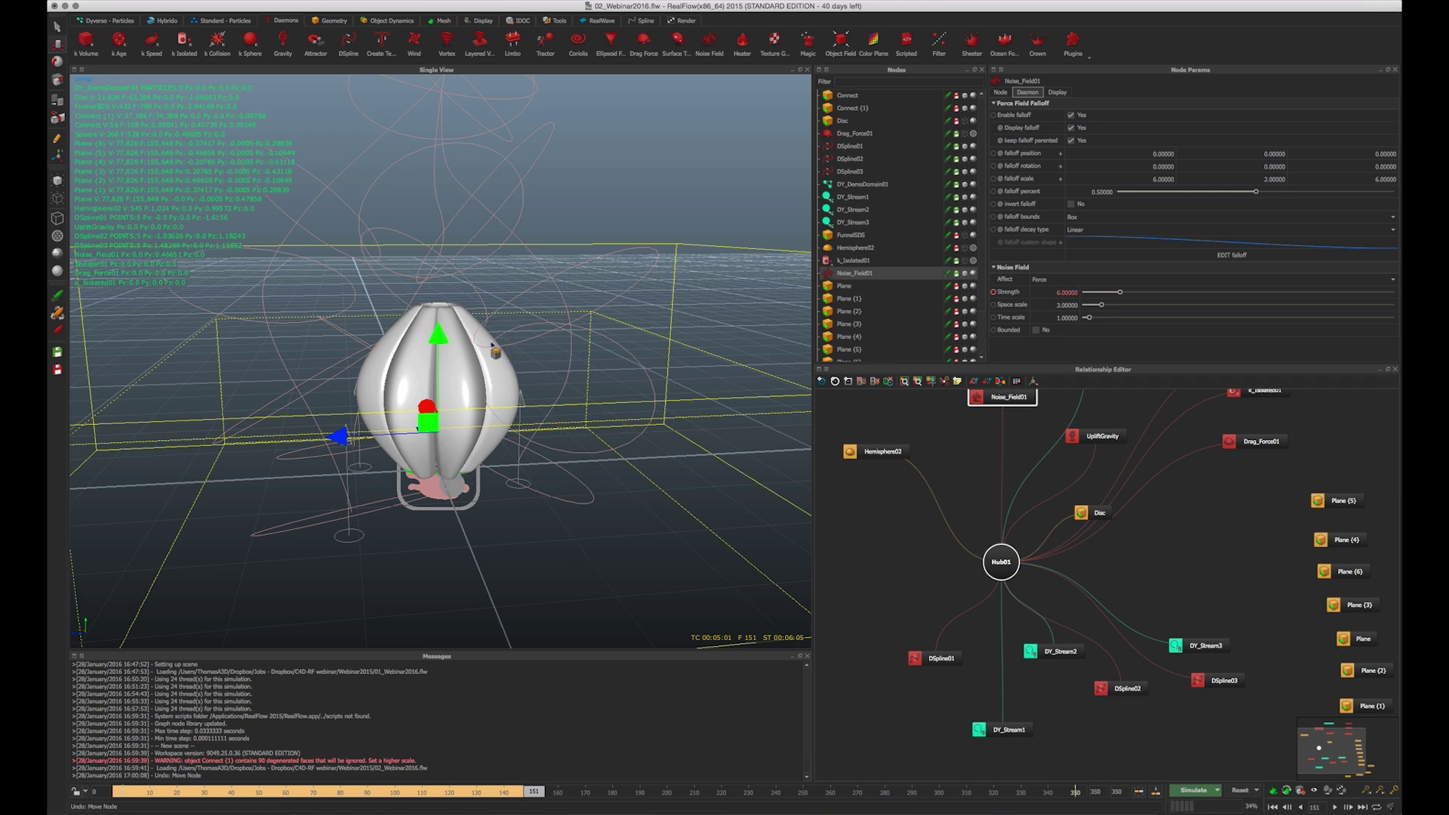
Inspect the Noise_Field01 daemon, its hub connections in the relationship graph, and the Drag_Force01 parameters
left_click(857, 274)
middle_click_drag(1219, 540, 1165, 640)
left_click_drag(1205, 542, 1204, 553)
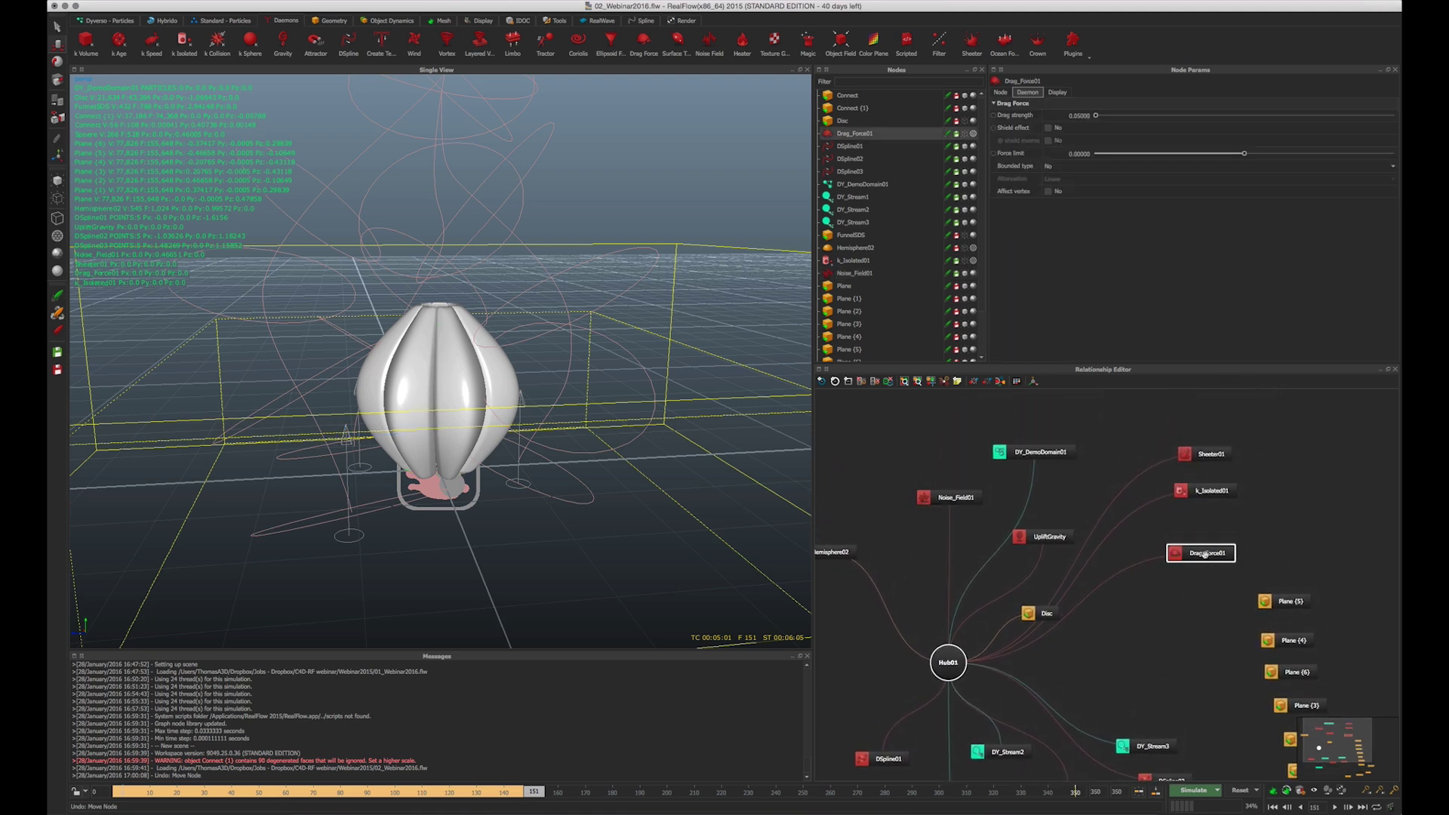
Inspect the Sheeter01, Drag_Force01 and k_Isolated01 daemons' parameters, spacing their nodes apart in the relationship graph
left_click_drag(1212, 490, 1174, 455)
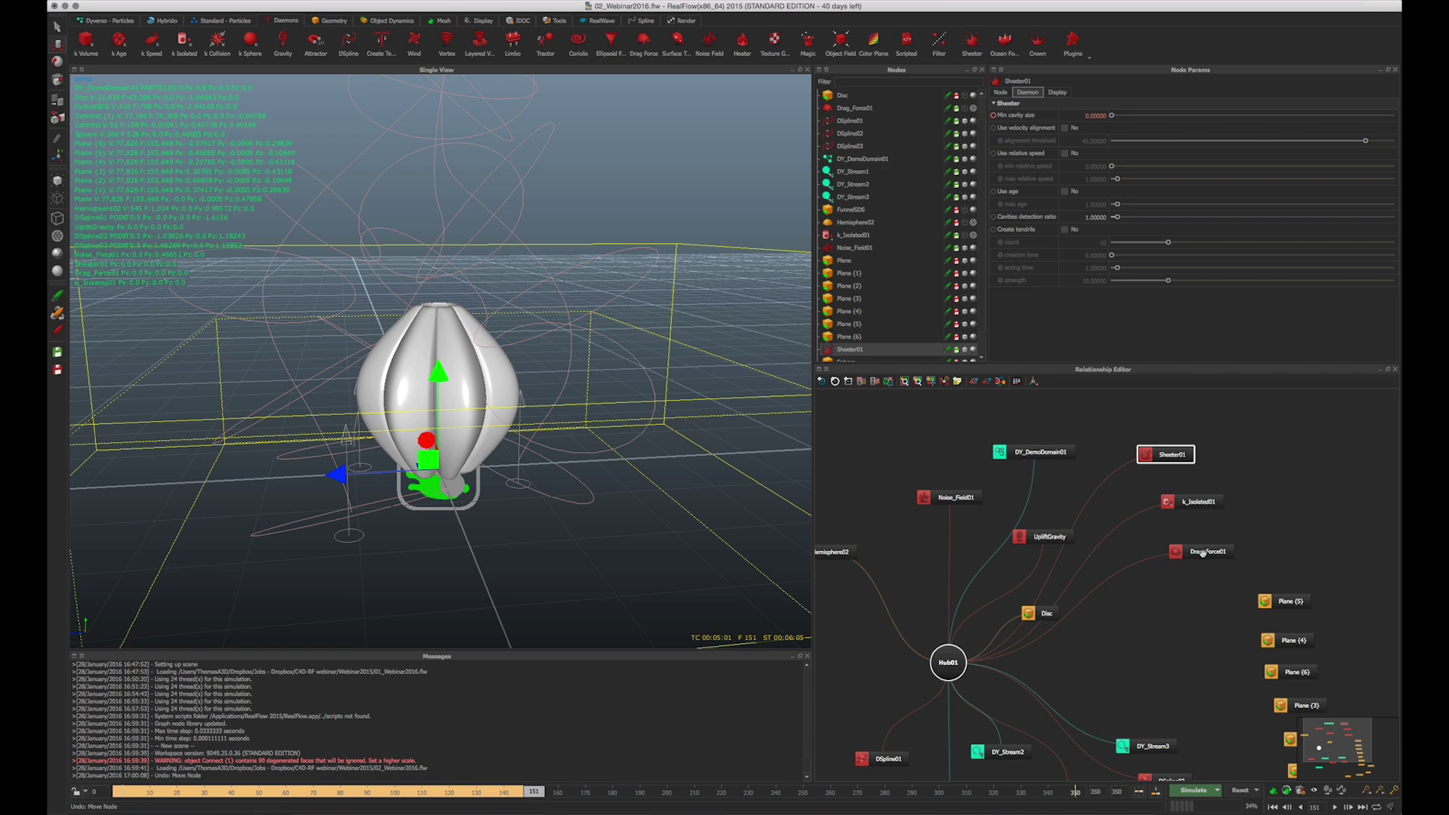
left_click_drag(1203, 552, 1192, 566)
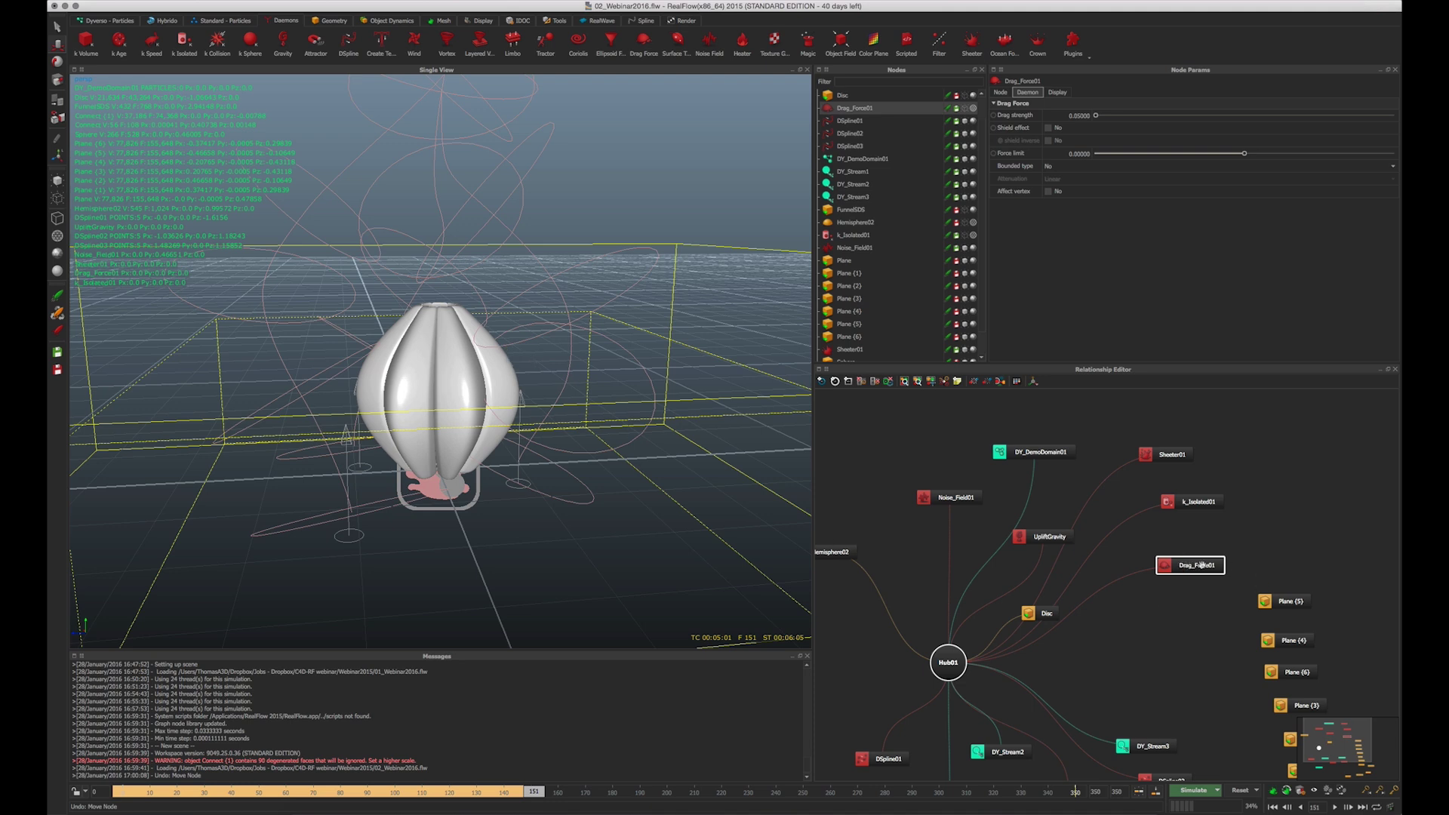
left_click_drag(1204, 568, 1204, 578)
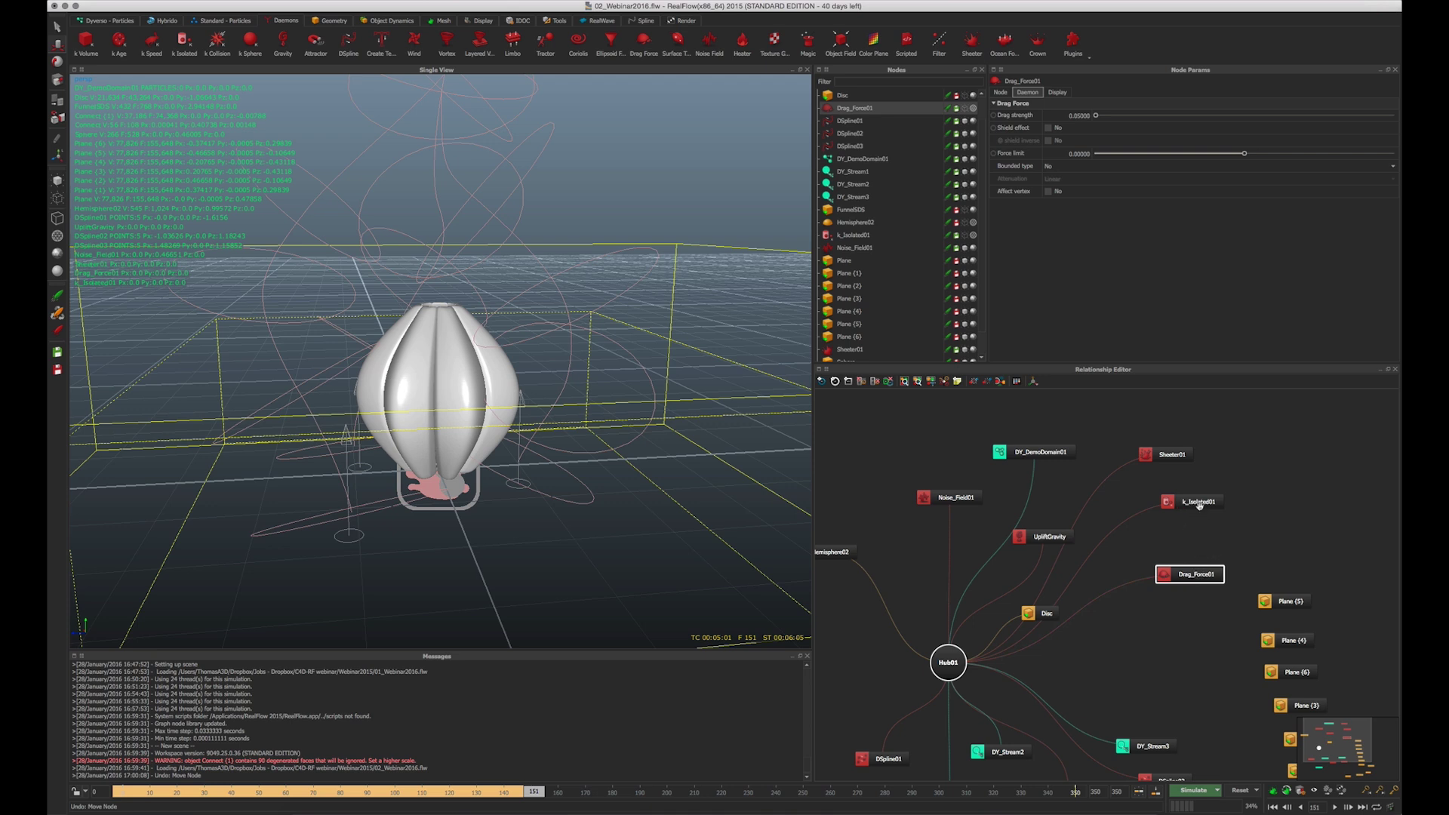
left_click_drag(1198, 503, 1189, 516)
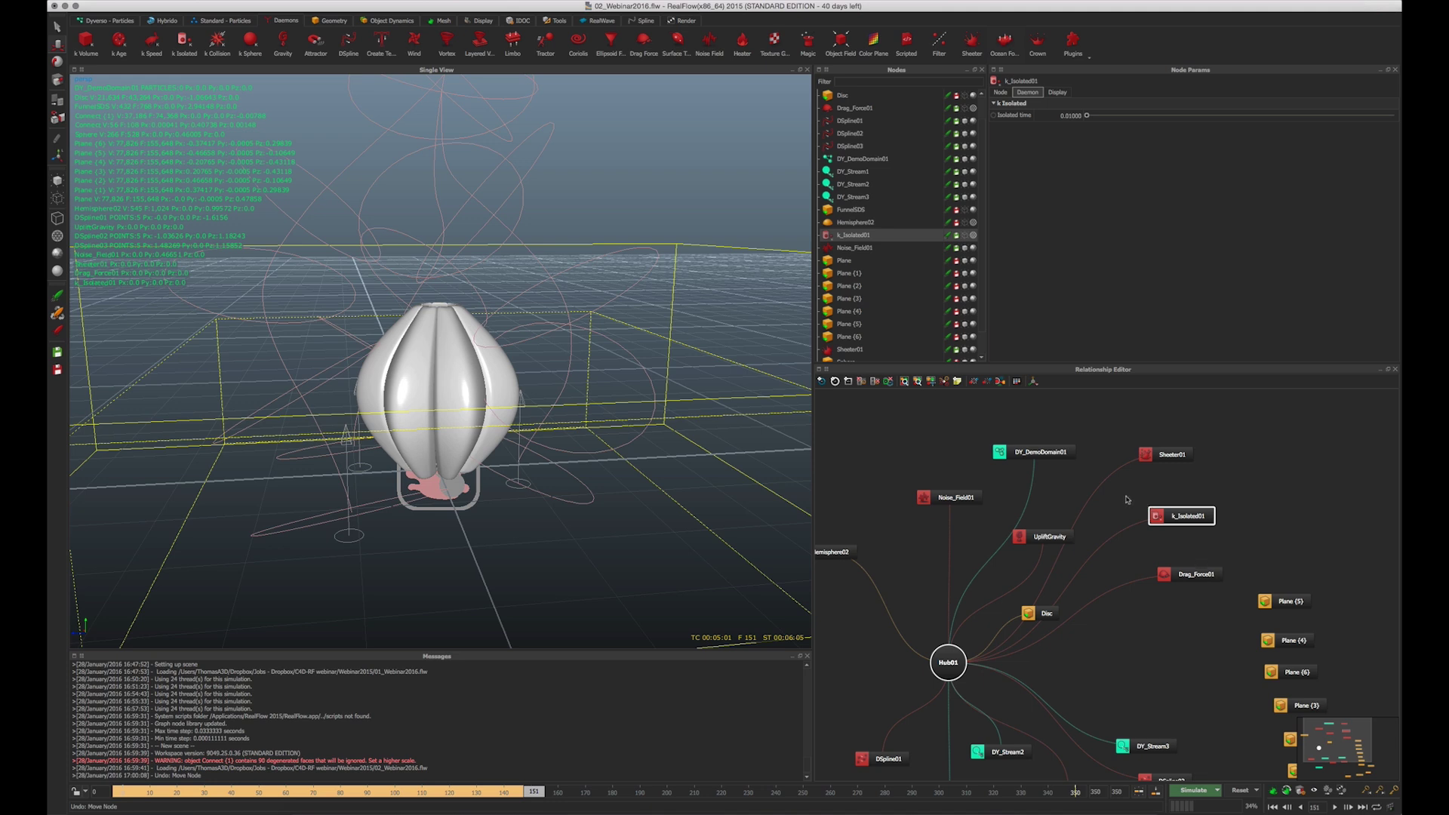
left_click_drag(1163, 456, 1168, 465)
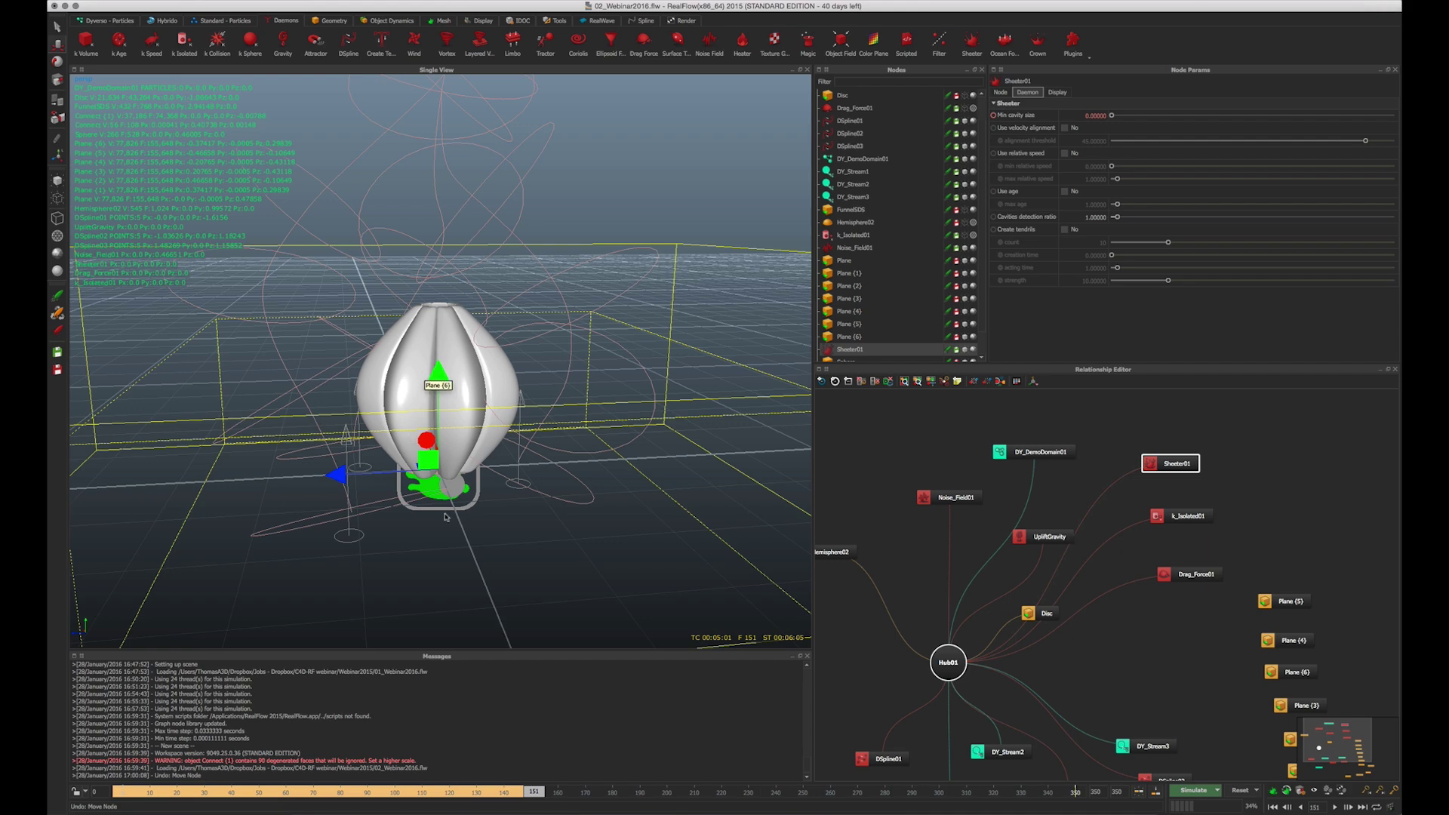
Review the particle simulation at frames 69 and 108 and inspect the UpliftGravity daemon, moving its node higher in the relationship graph
left_click_drag(257, 794, 310, 793)
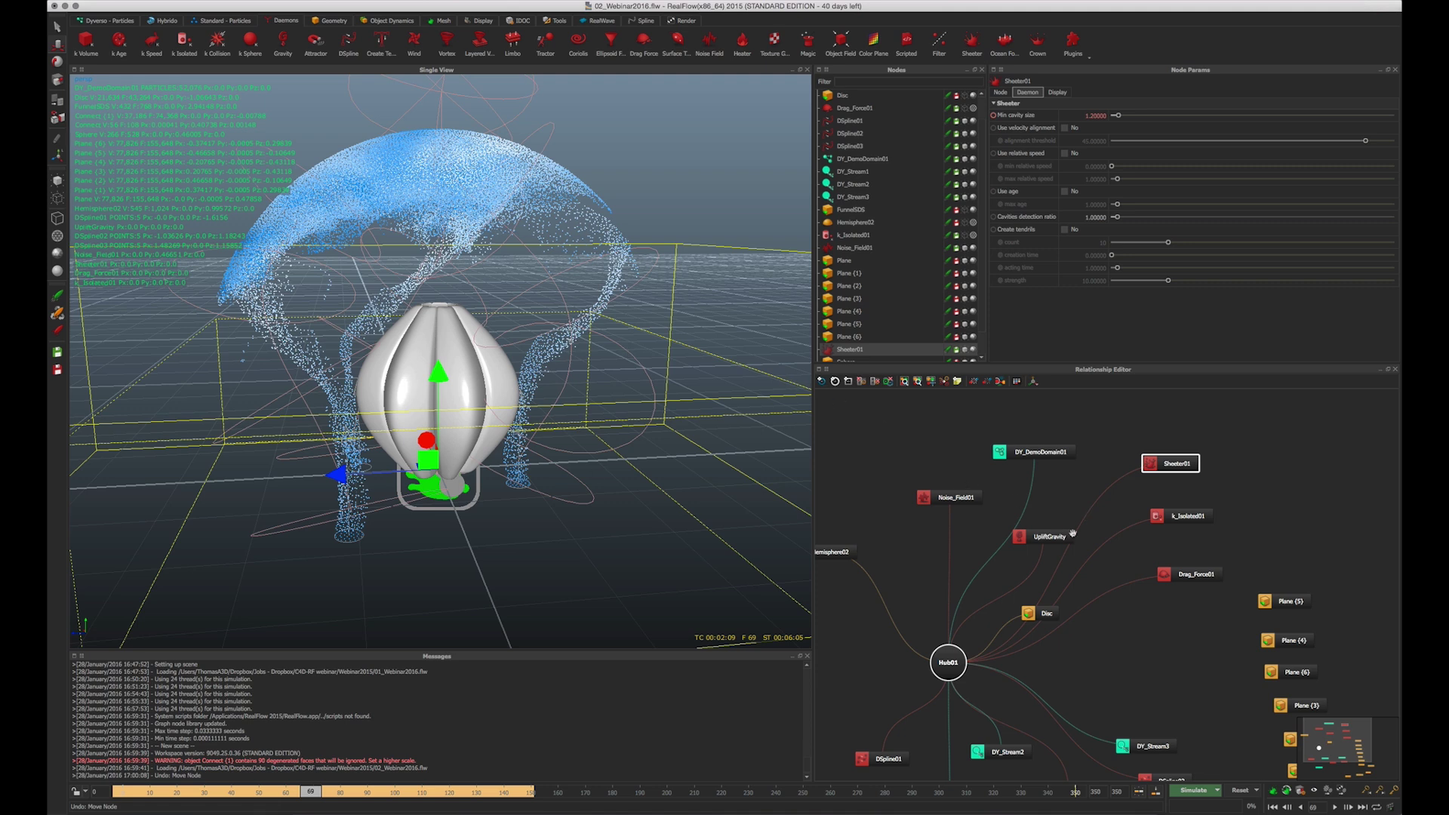
left_click(1044, 536)
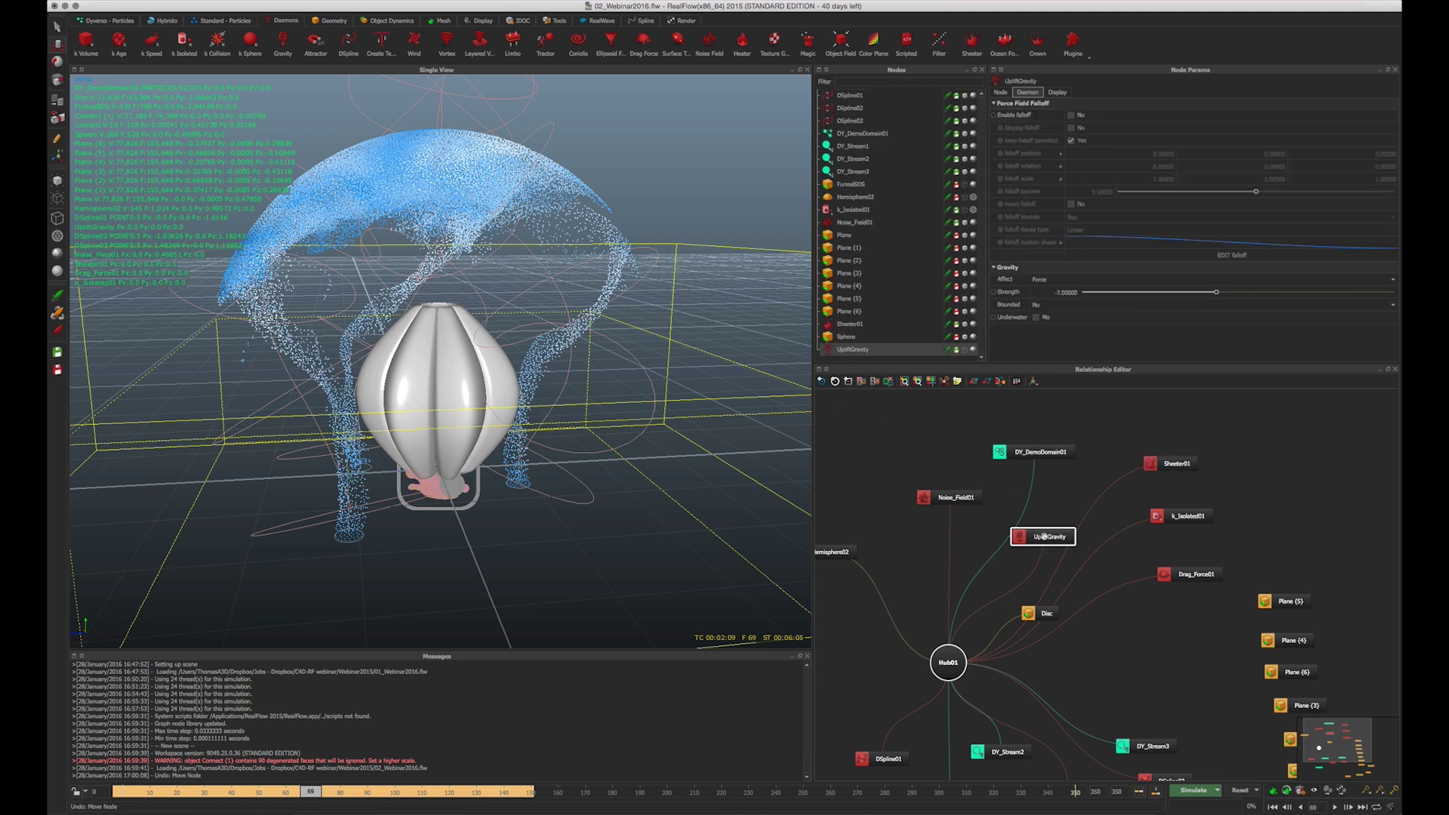
left_click_drag(1045, 536, 1044, 534)
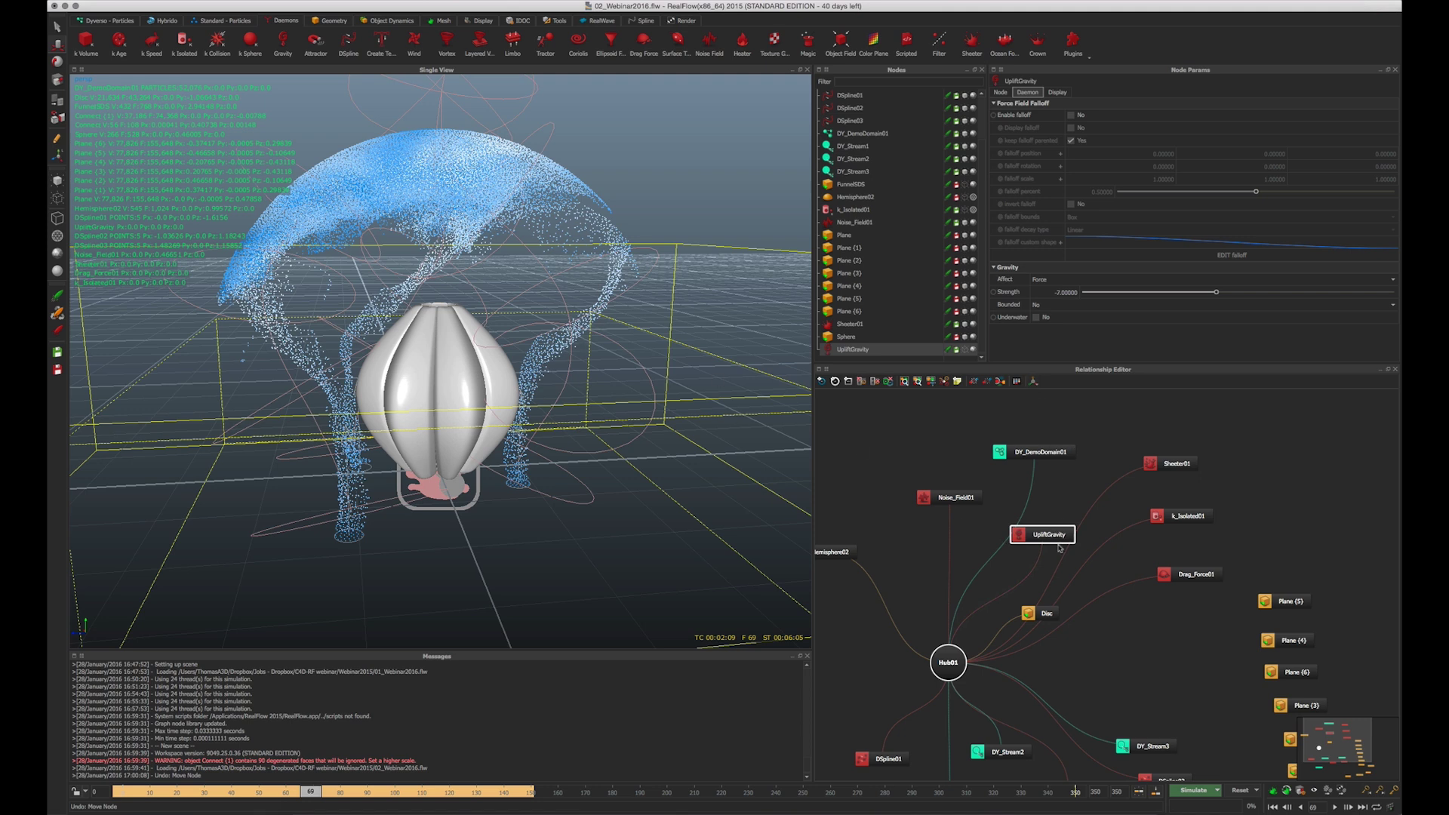
mouse_move(1050, 535)
left_mouse_down()
mouse_move(1038, 495)
mouse_move(1058, 508)
left_mouse_up()
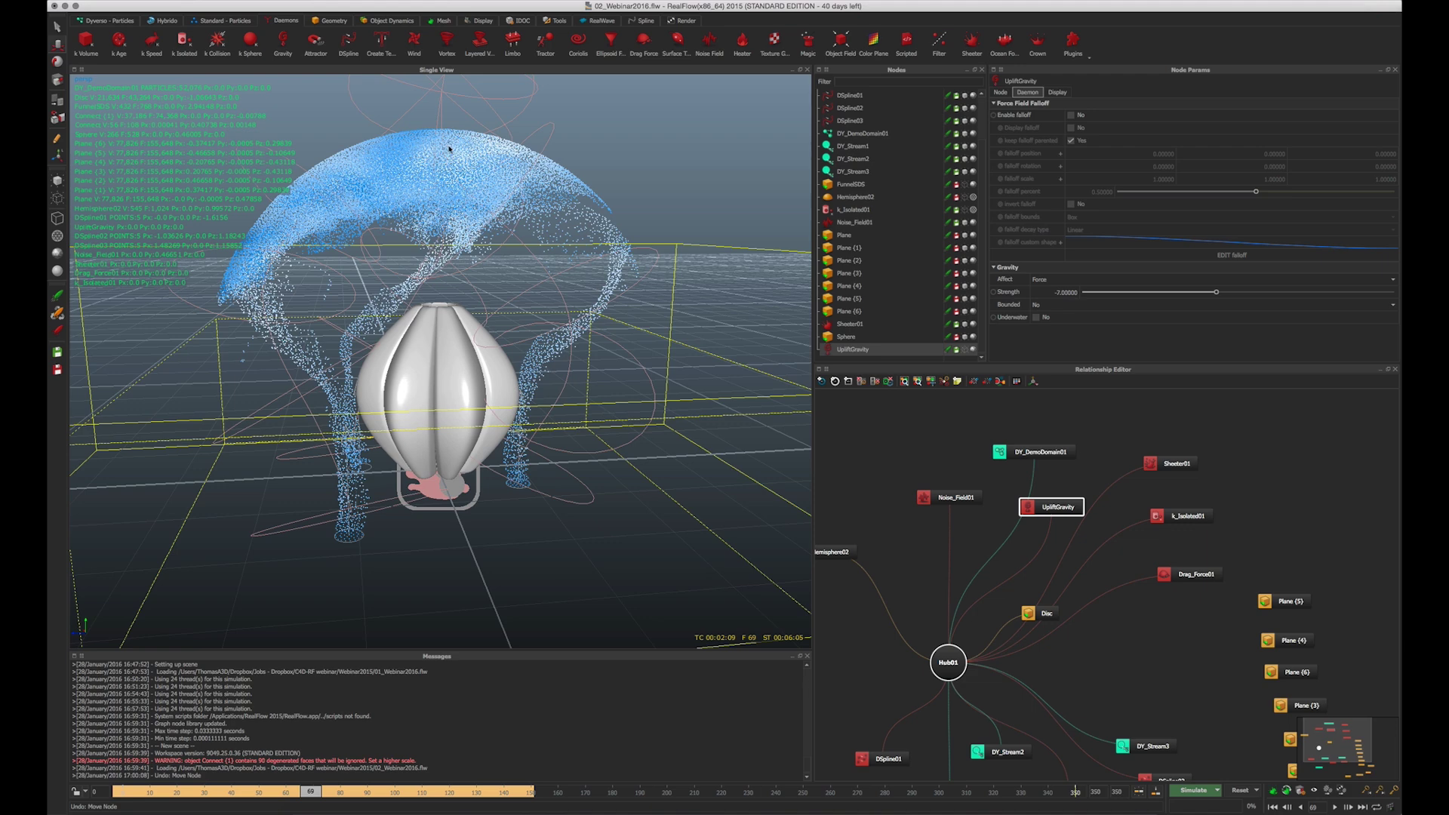
left_click_drag(318, 793, 414, 793)
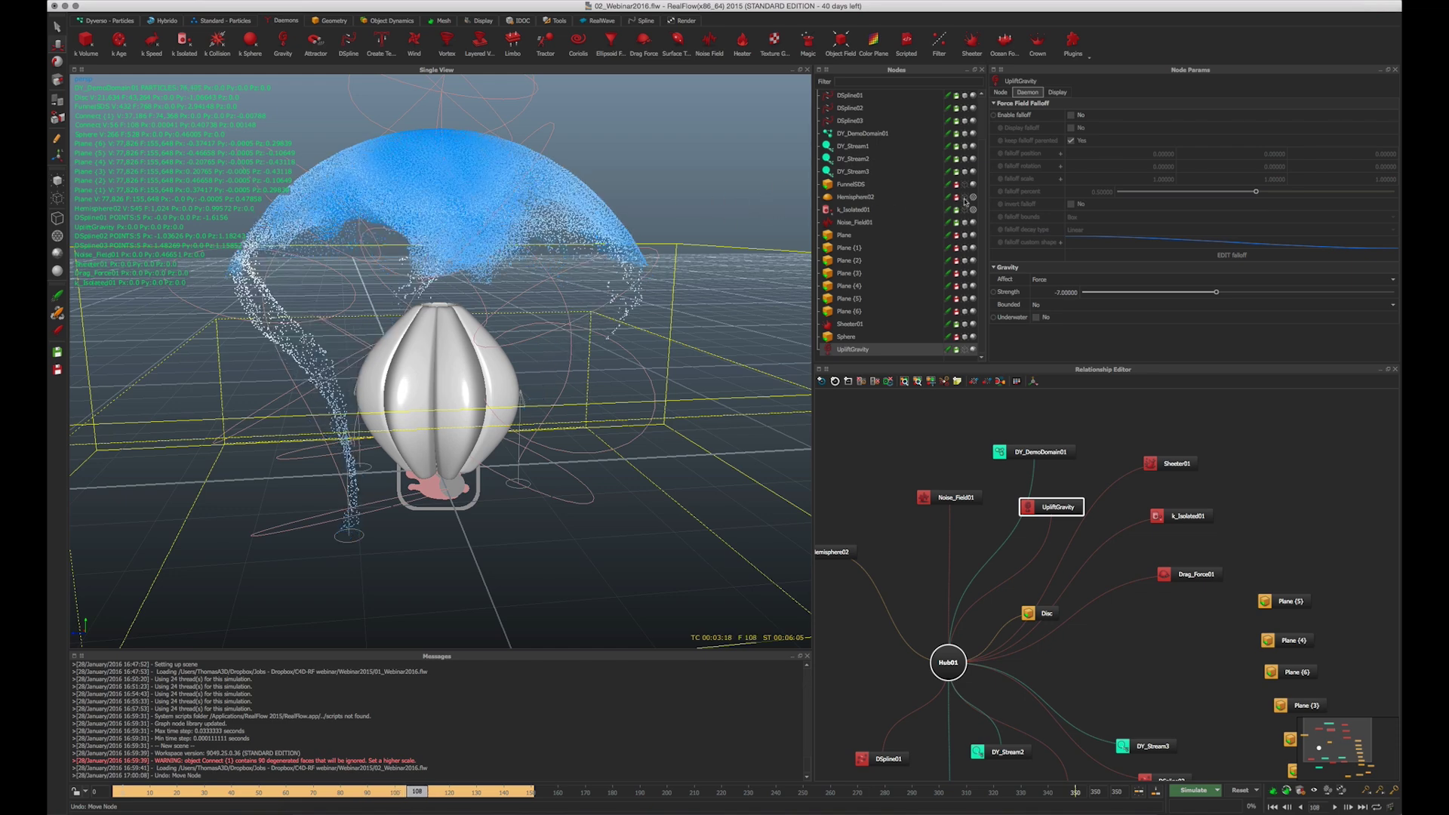
Inspect the Hemisphere02 object around the flower, the available geometry primitives, and its connection to the hub in the relationship graph
left_click(860, 199)
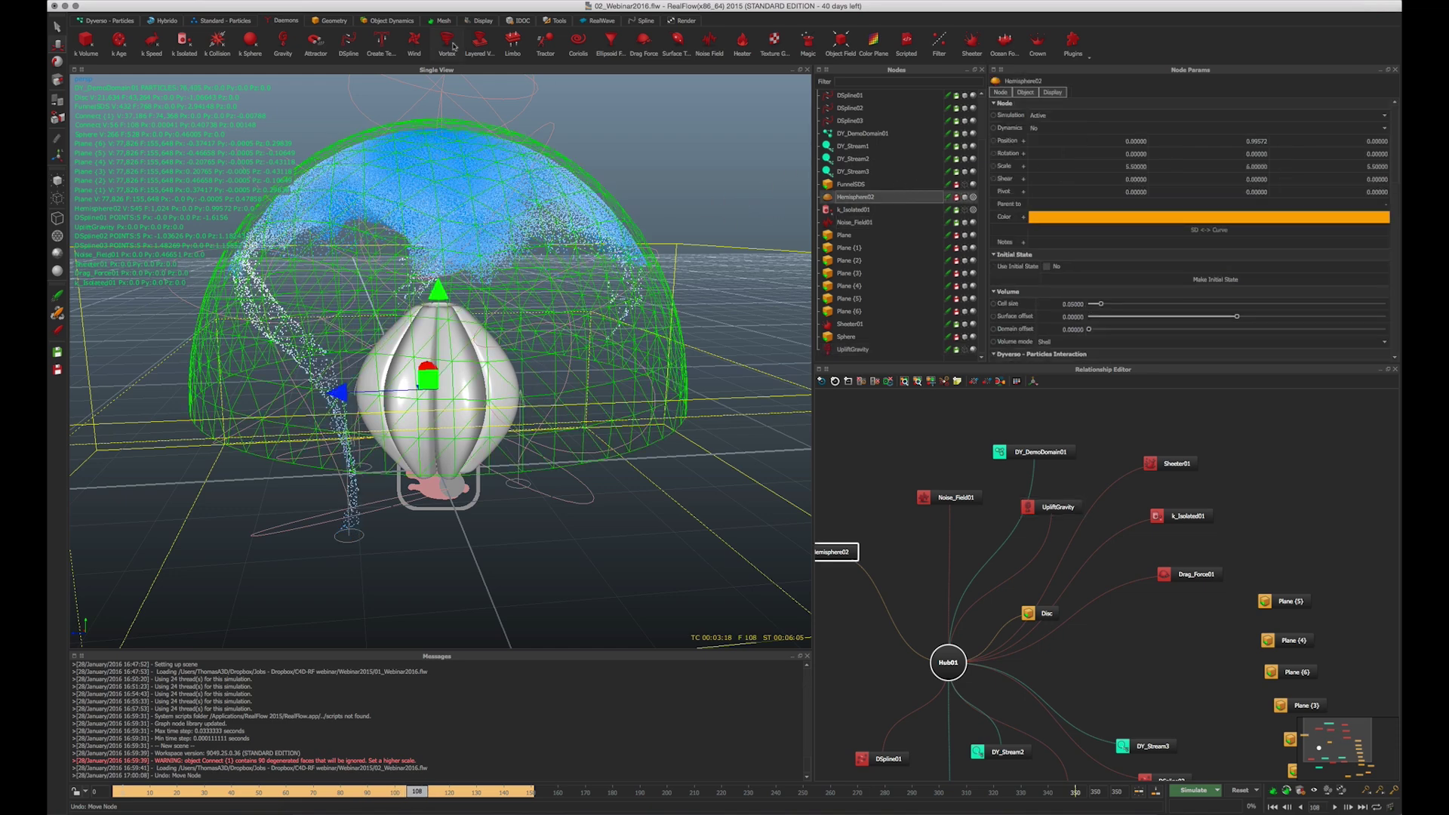
left_click(330, 20)
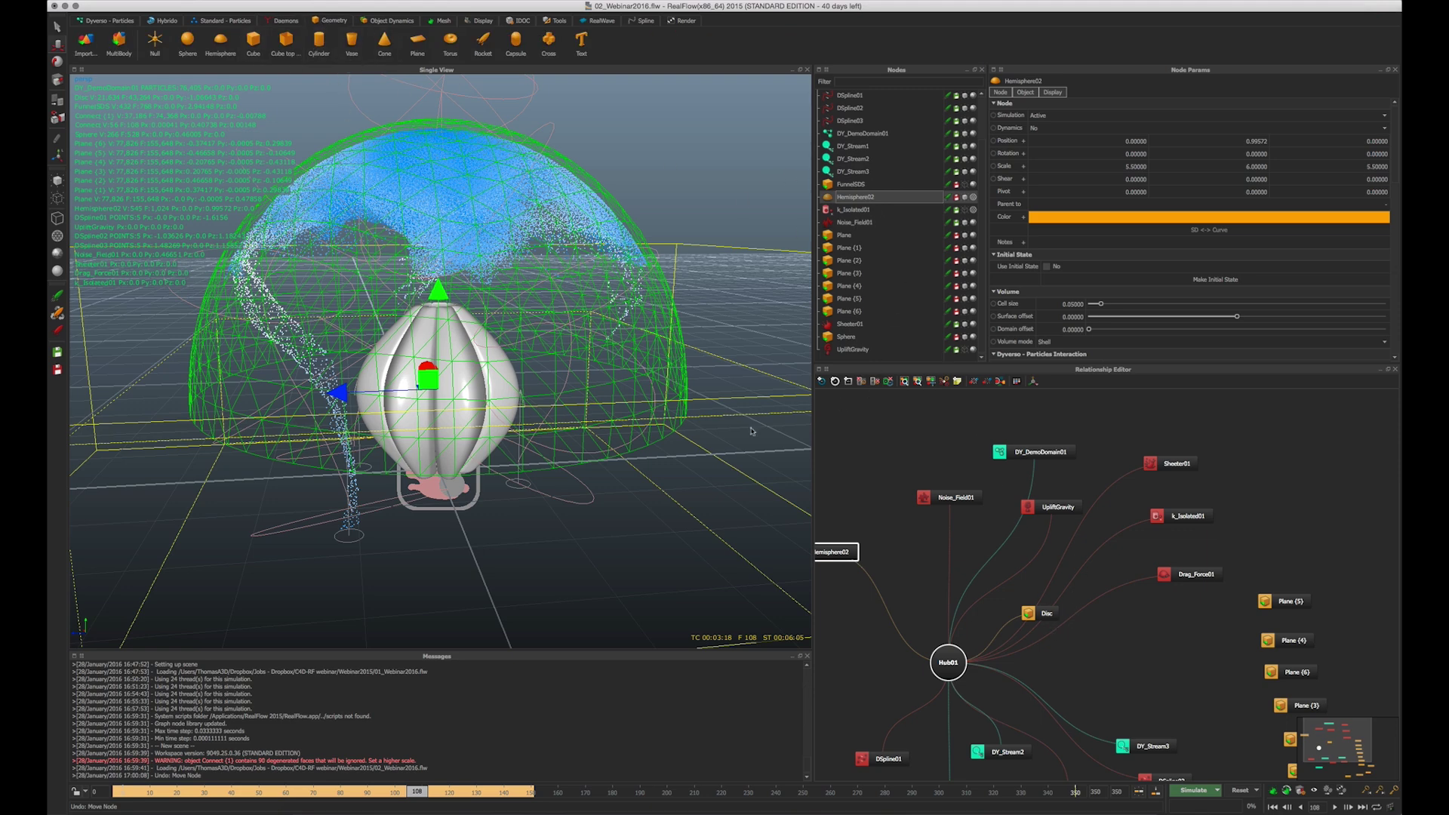
middle_click_drag(916, 585, 1002, 505)
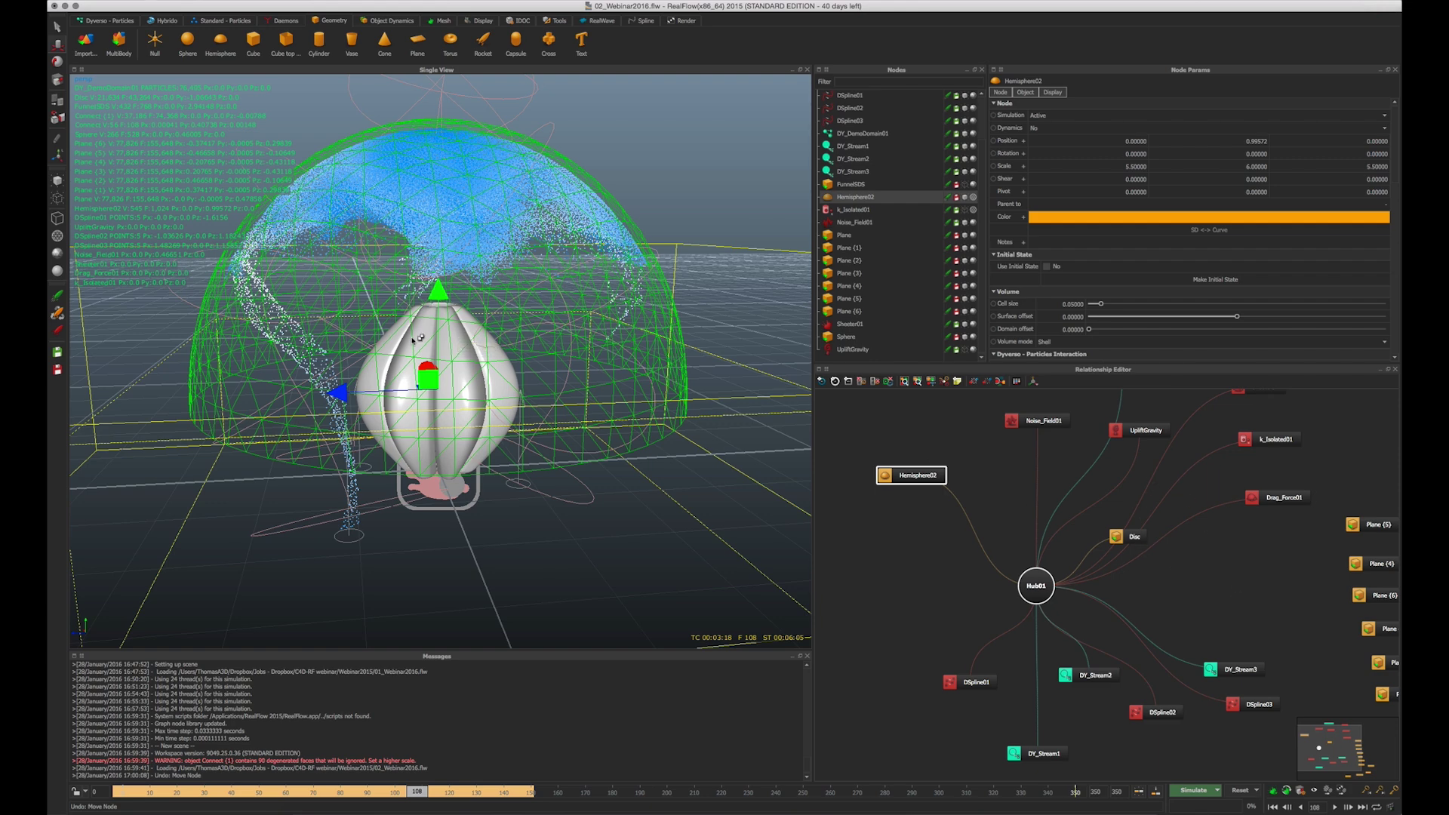
Open the scene 03_Webinar2016.fw from the C4D-RF webinar folder, discarding the current scene
key("ctrl+i")
key("Escape")
key("ctrl+o")
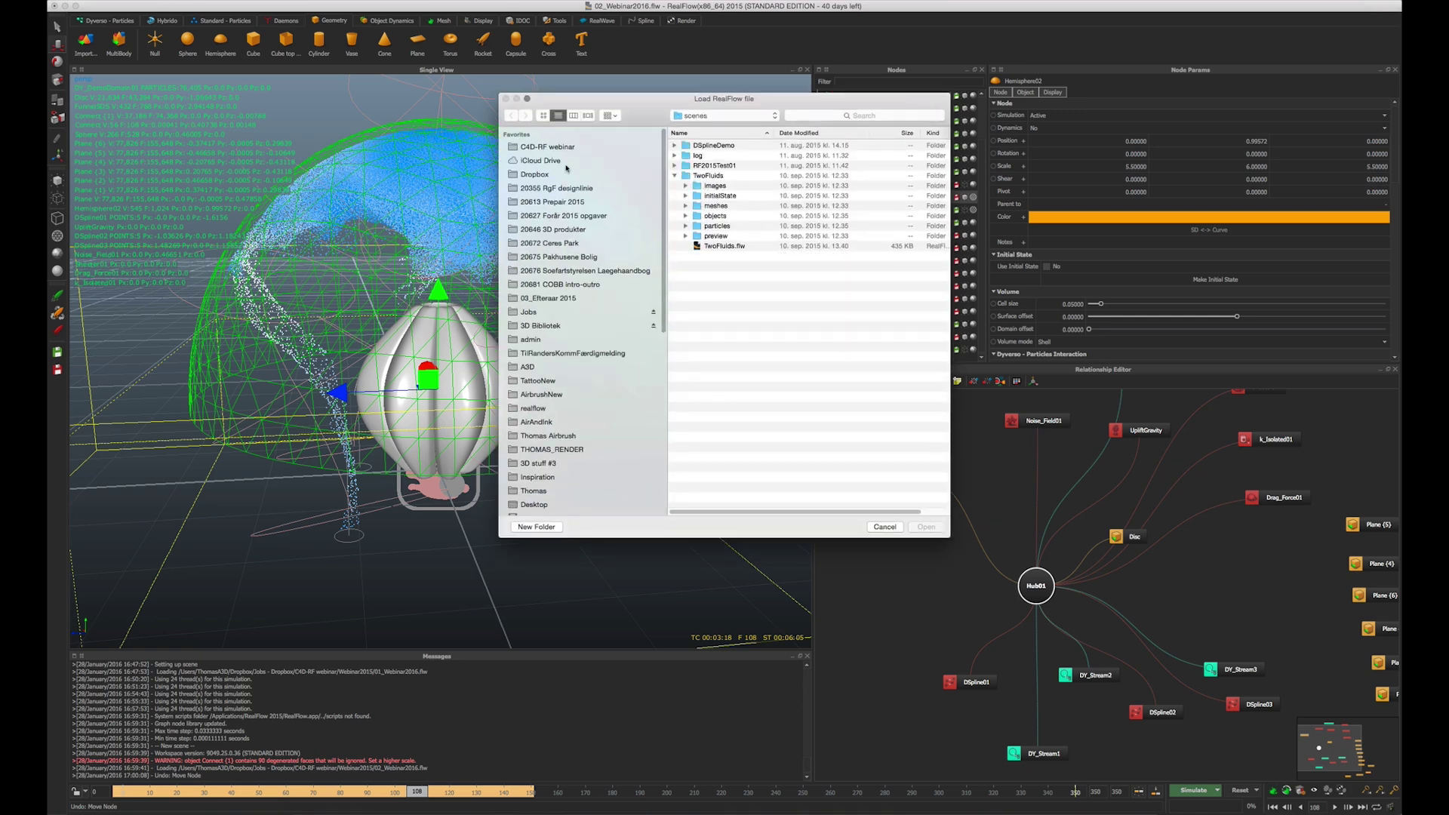
left_click(550, 146)
left_click(734, 236)
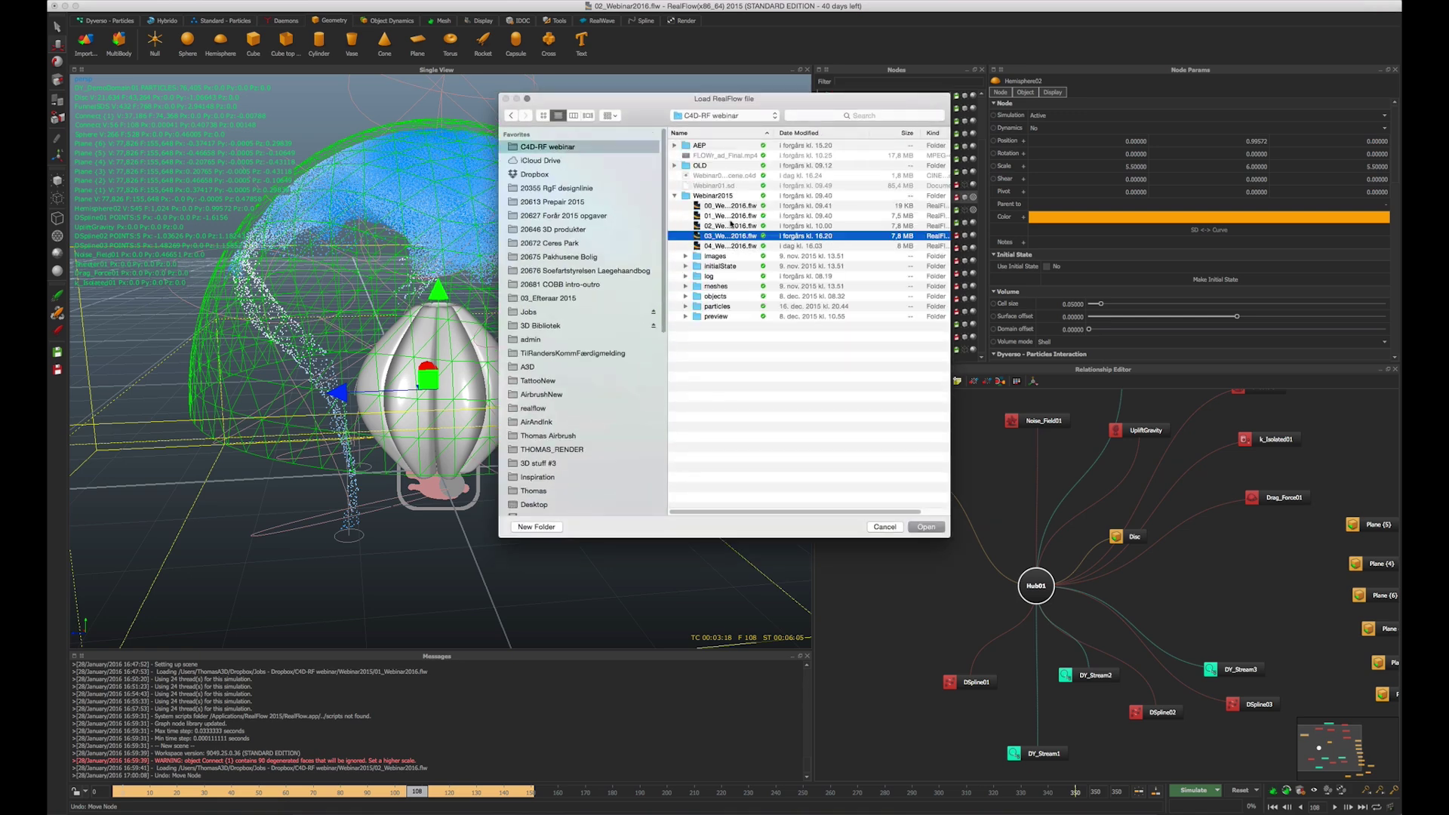
key("Escape")
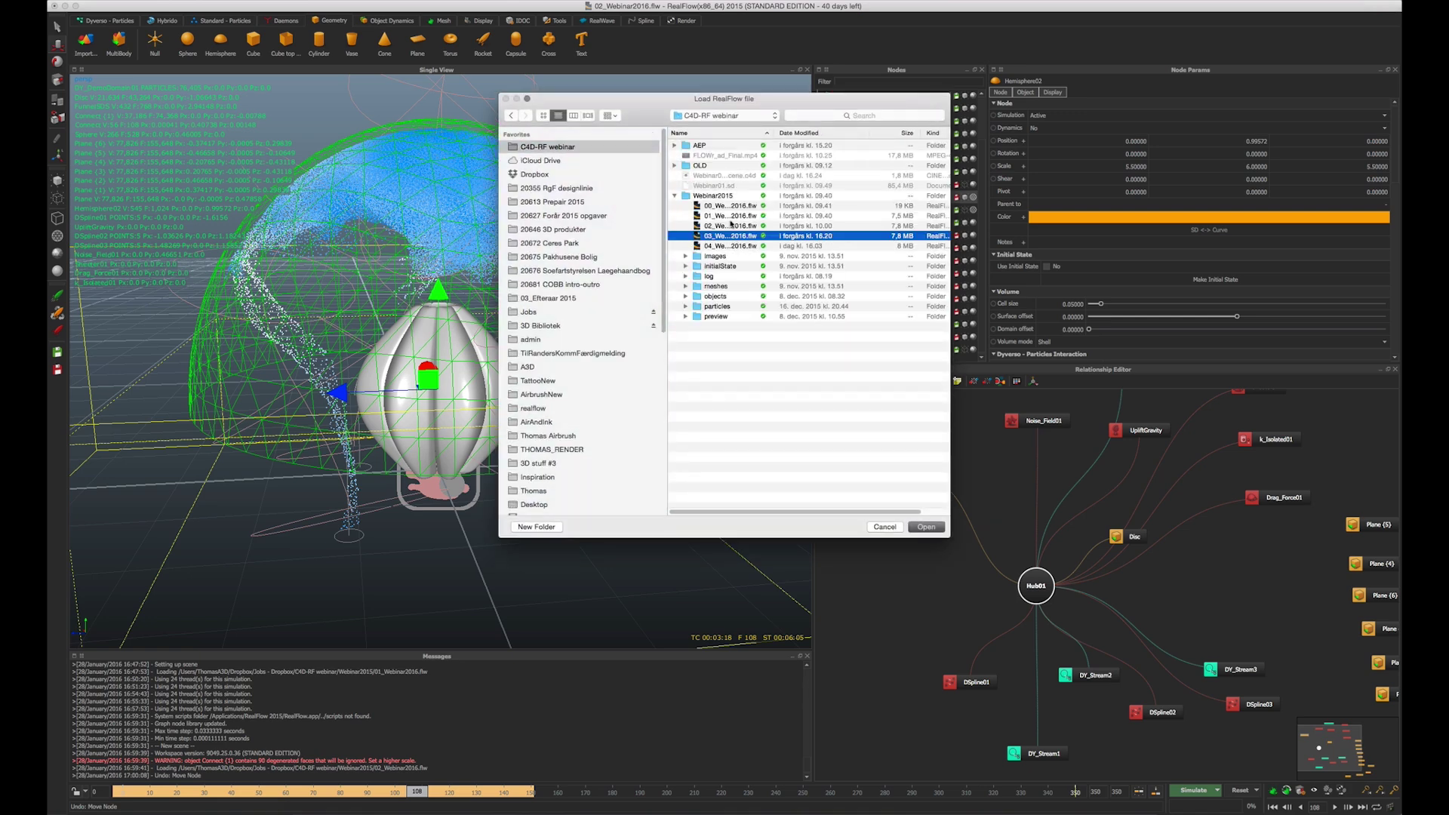
key("ctrl+n")
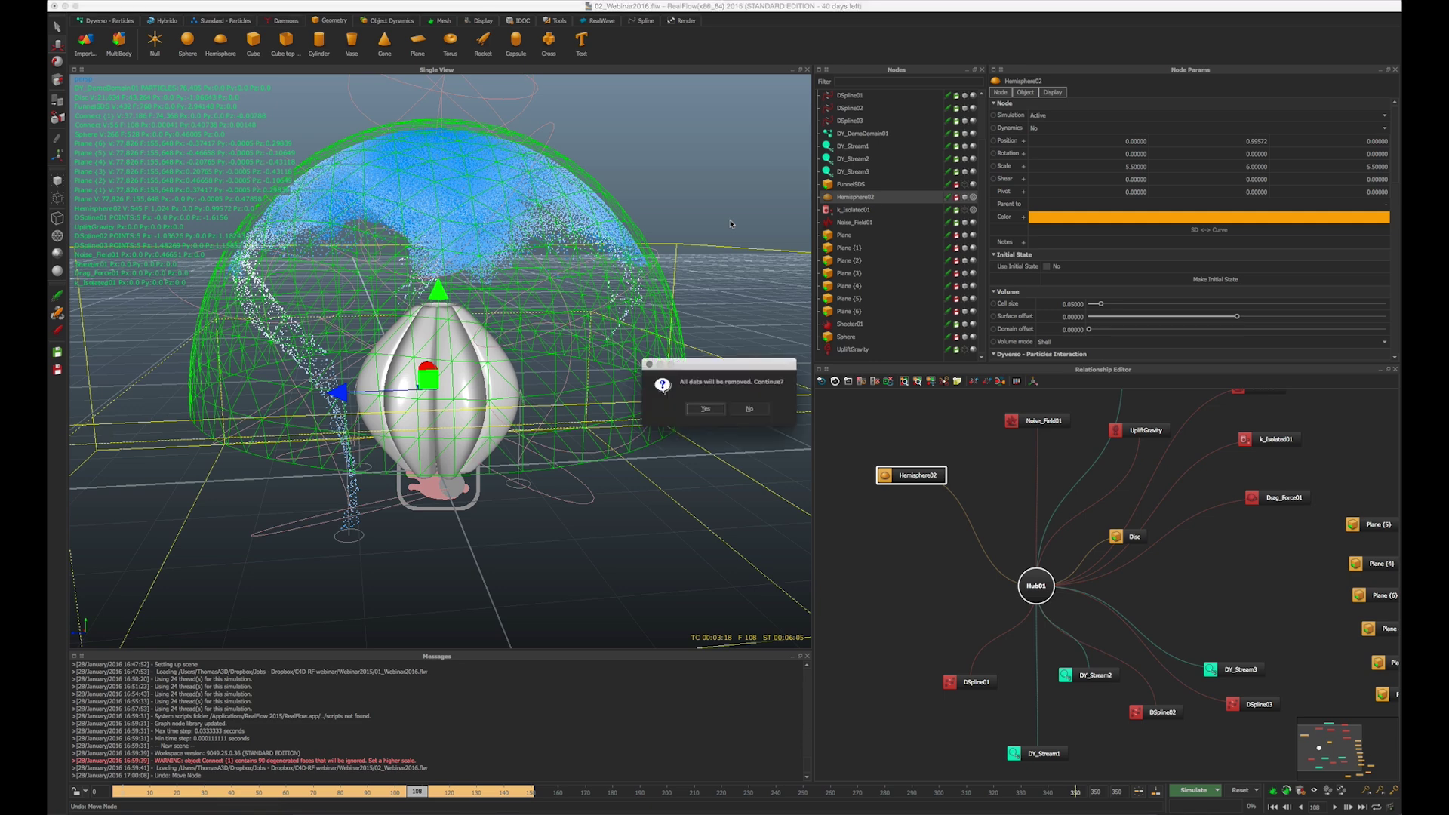
key("Return")
key("super+n")
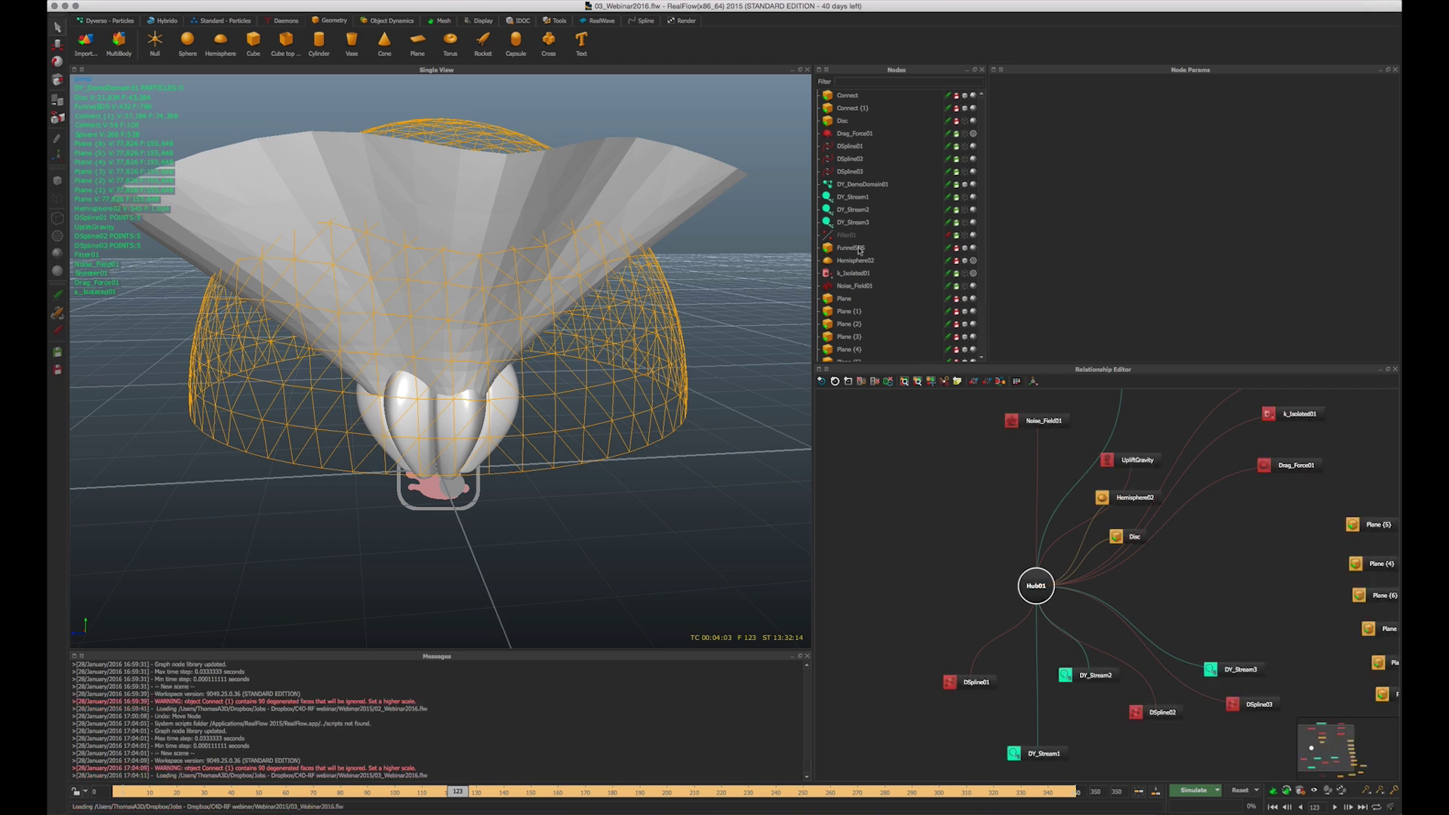
Hide the FunnelSDS and Hemisphere02 objects in the viewport
left_click(966, 249)
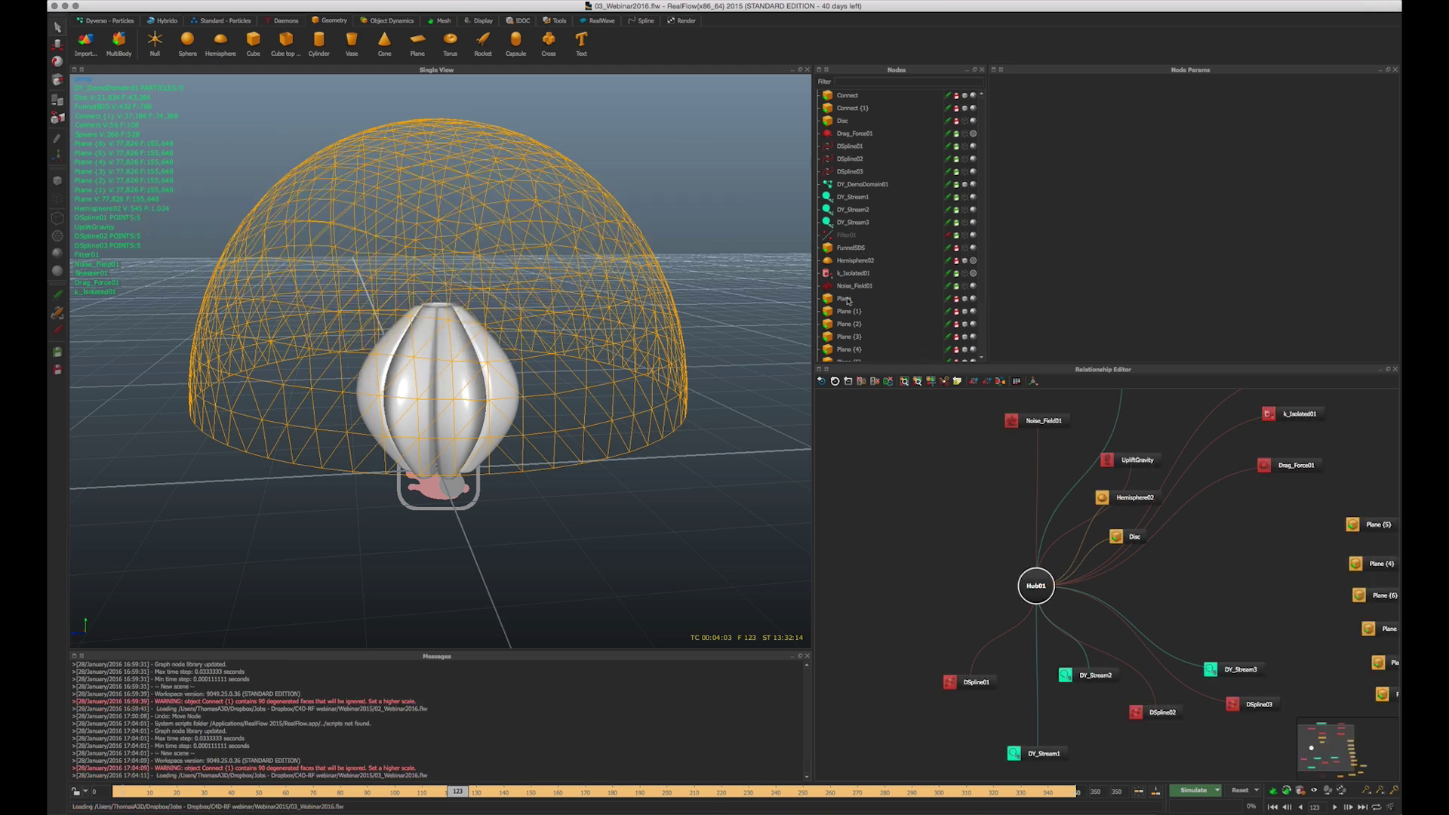
left_click(966, 261)
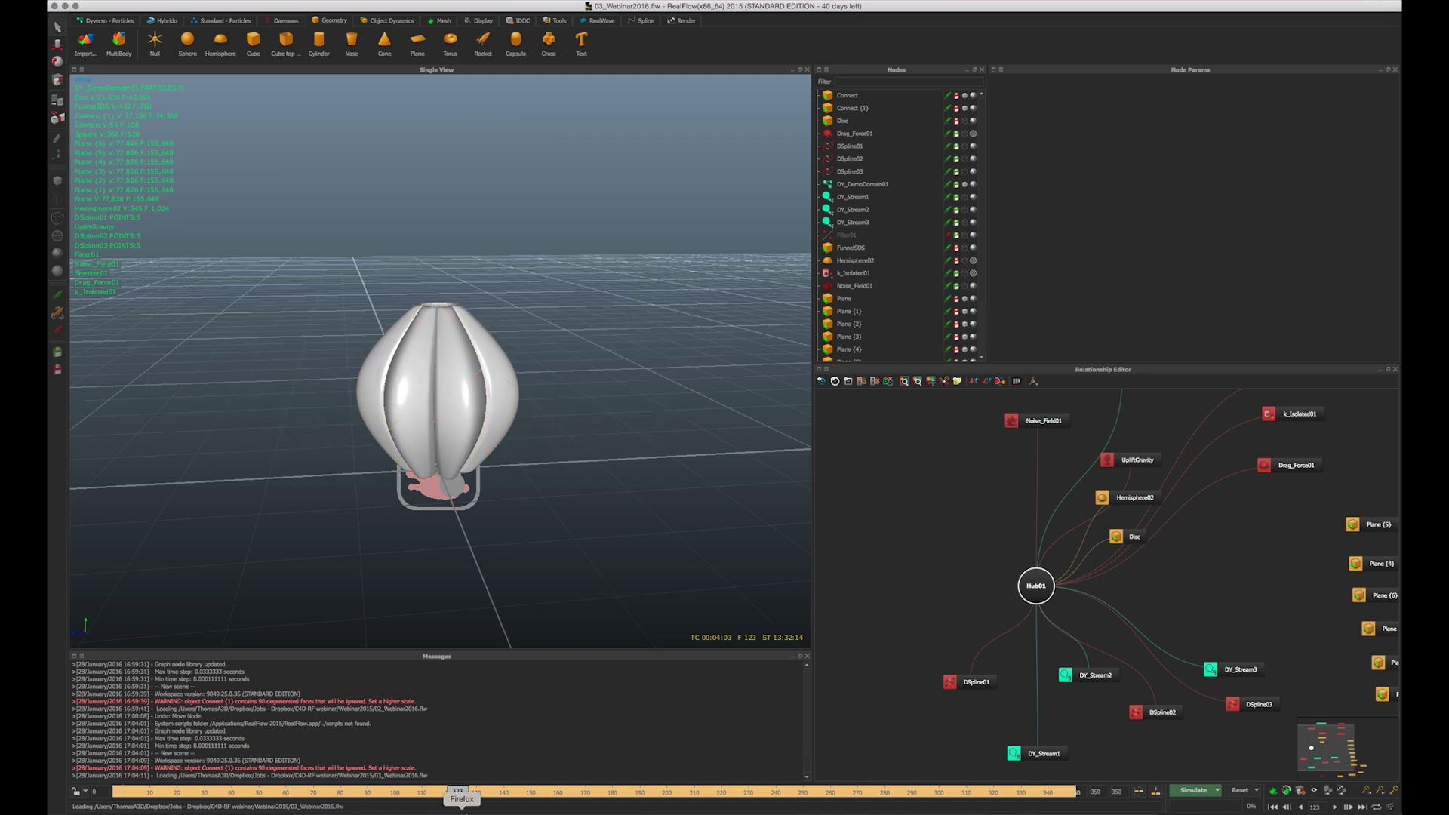
Widen the area of the node list and relationship editor, and make the node list slightly taller
middle_click_drag(901, 564, 853, 573)
left_click_drag(1093, 363, 1093, 266)
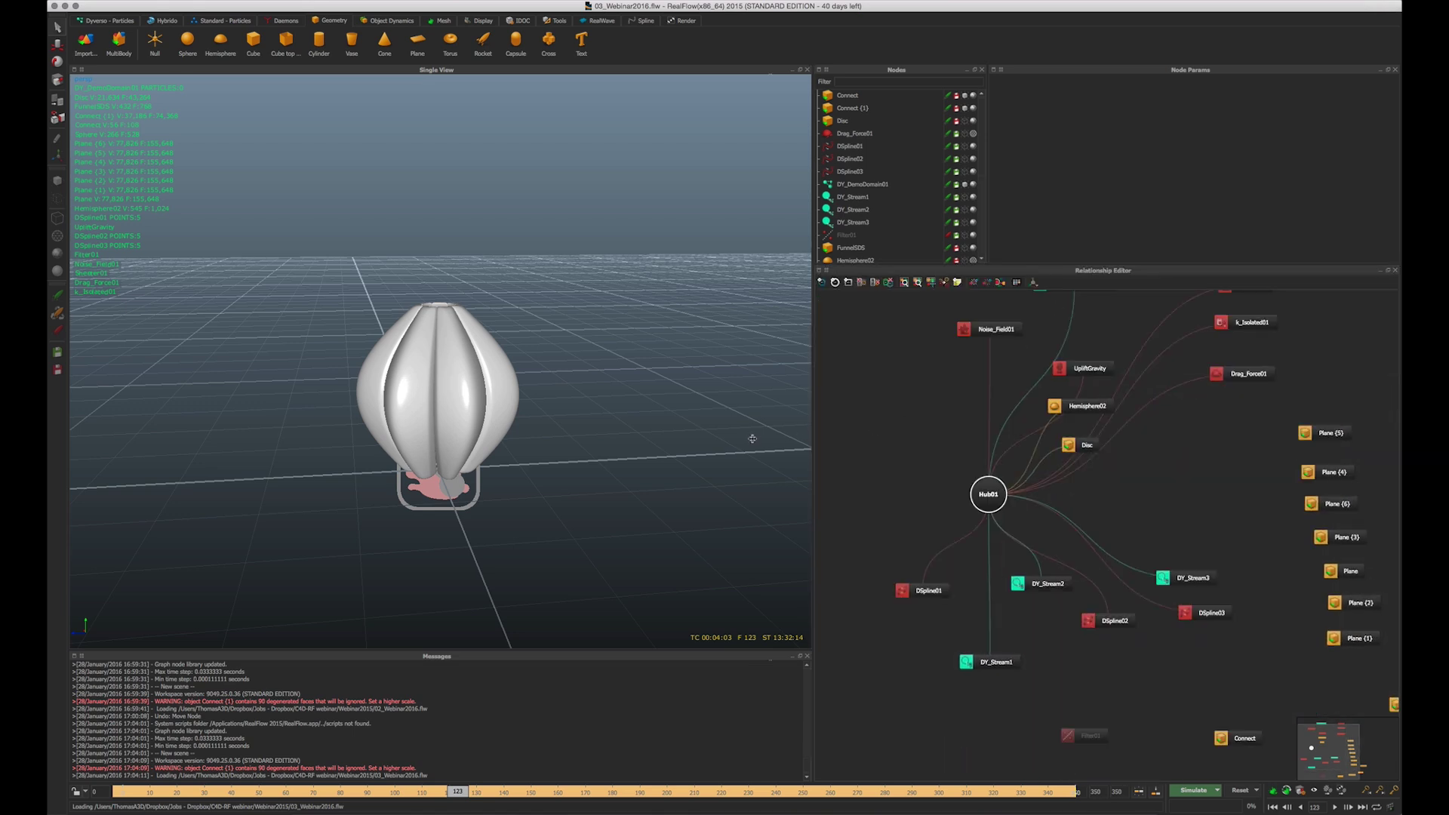
left_click_drag(804, 432, 770, 434)
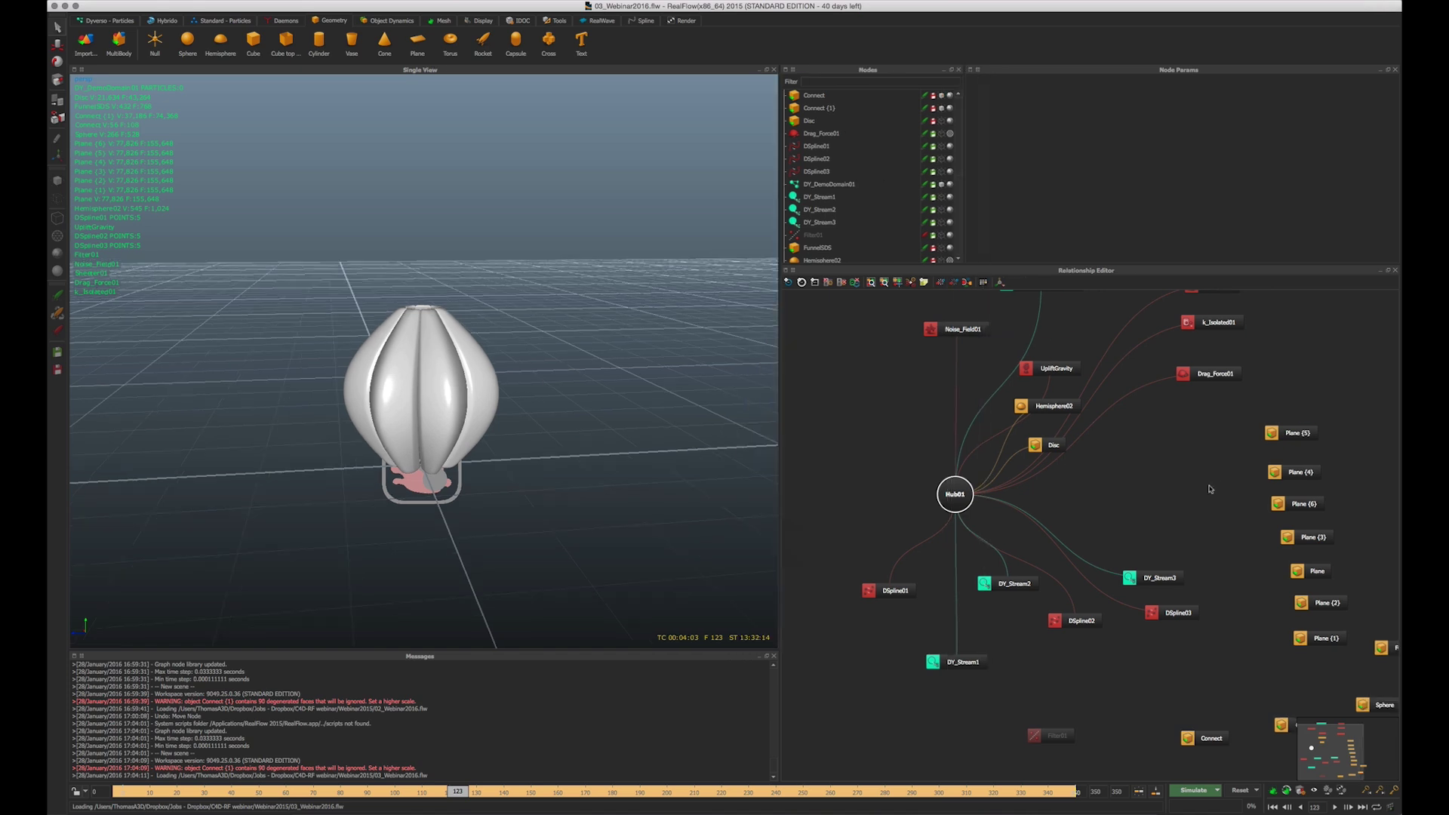
middle_click_drag(1210, 488, 1083, 481)
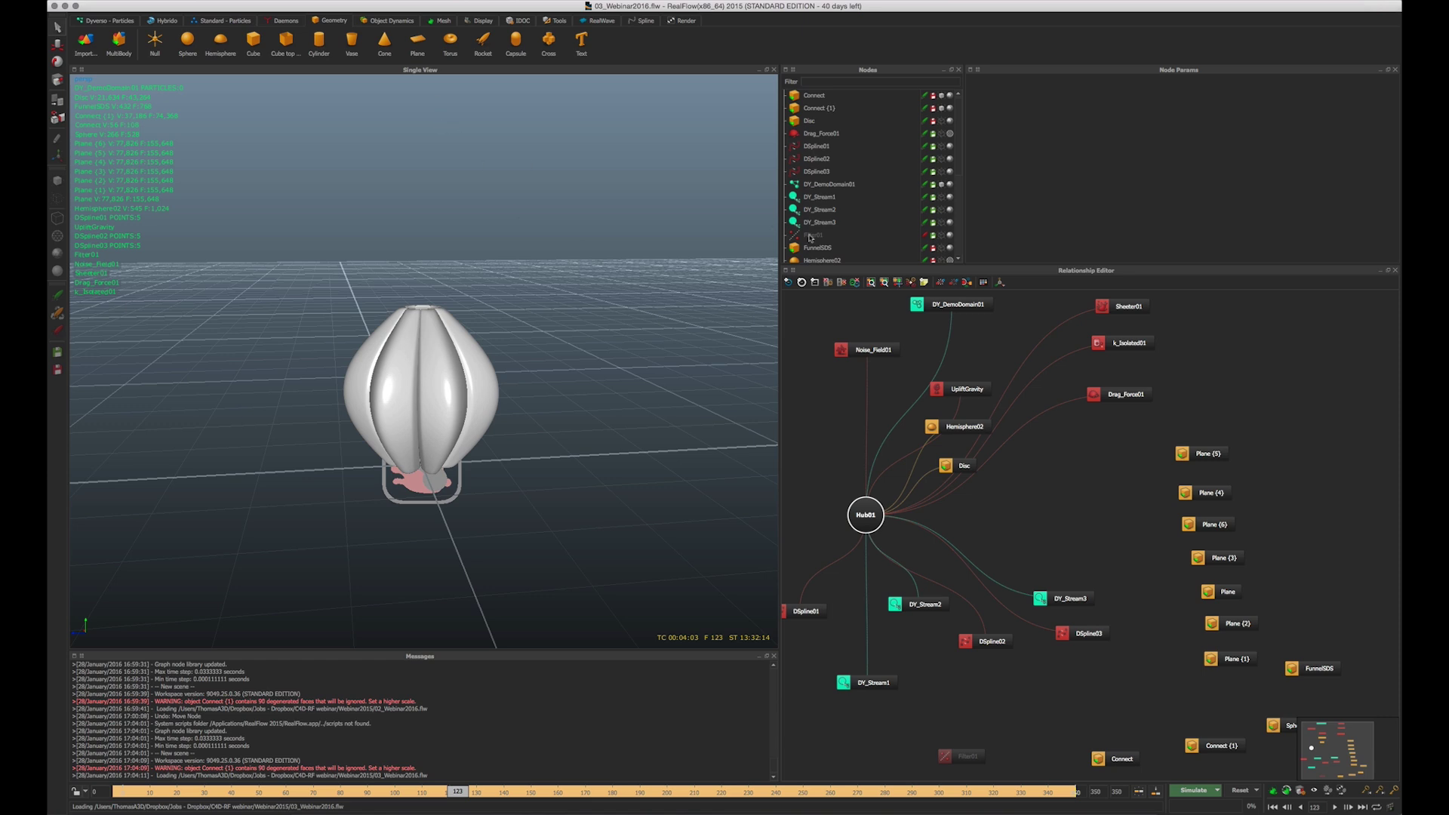
left_click(284, 20)
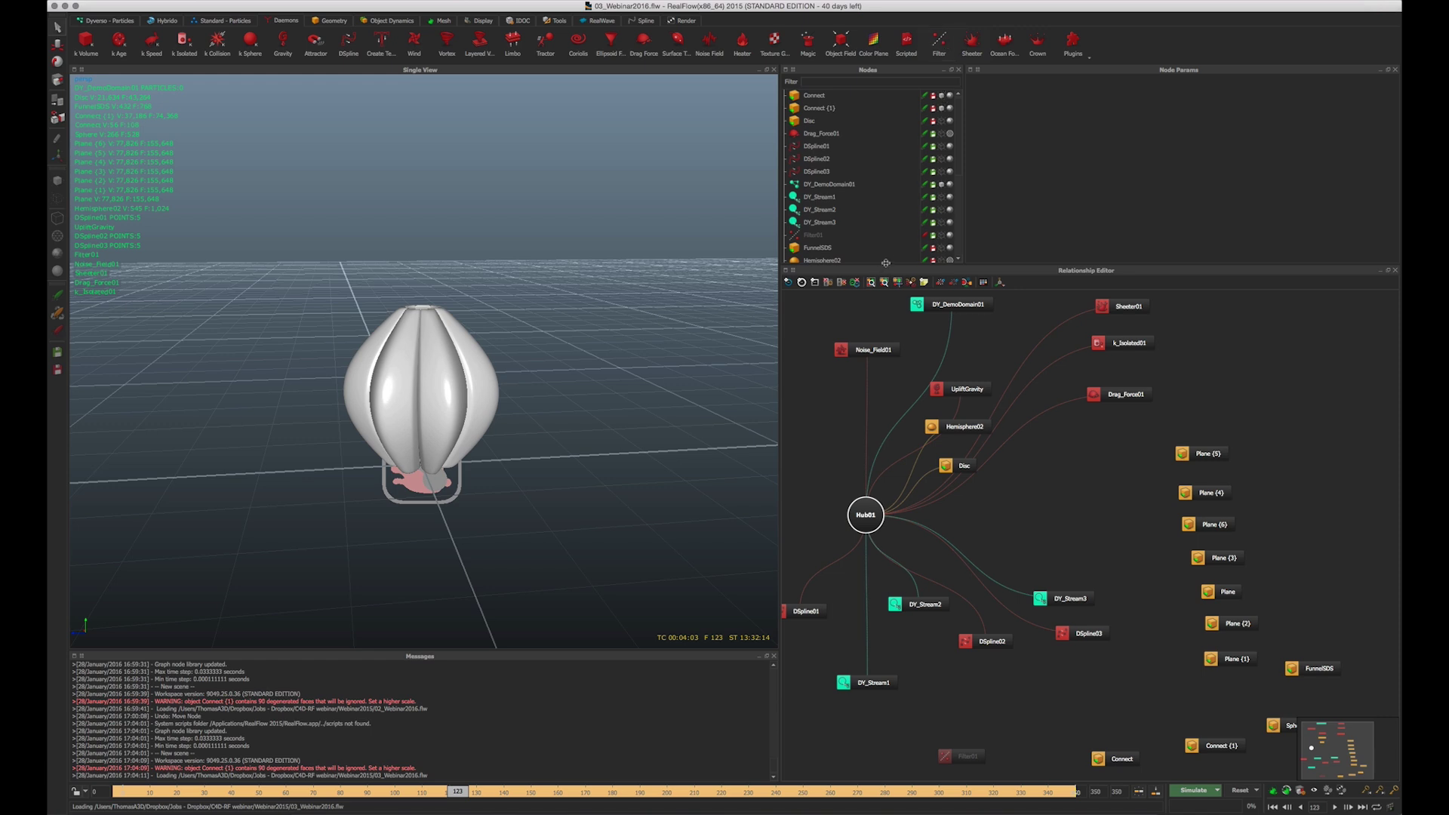
left_click_drag(887, 265, 836, 403)
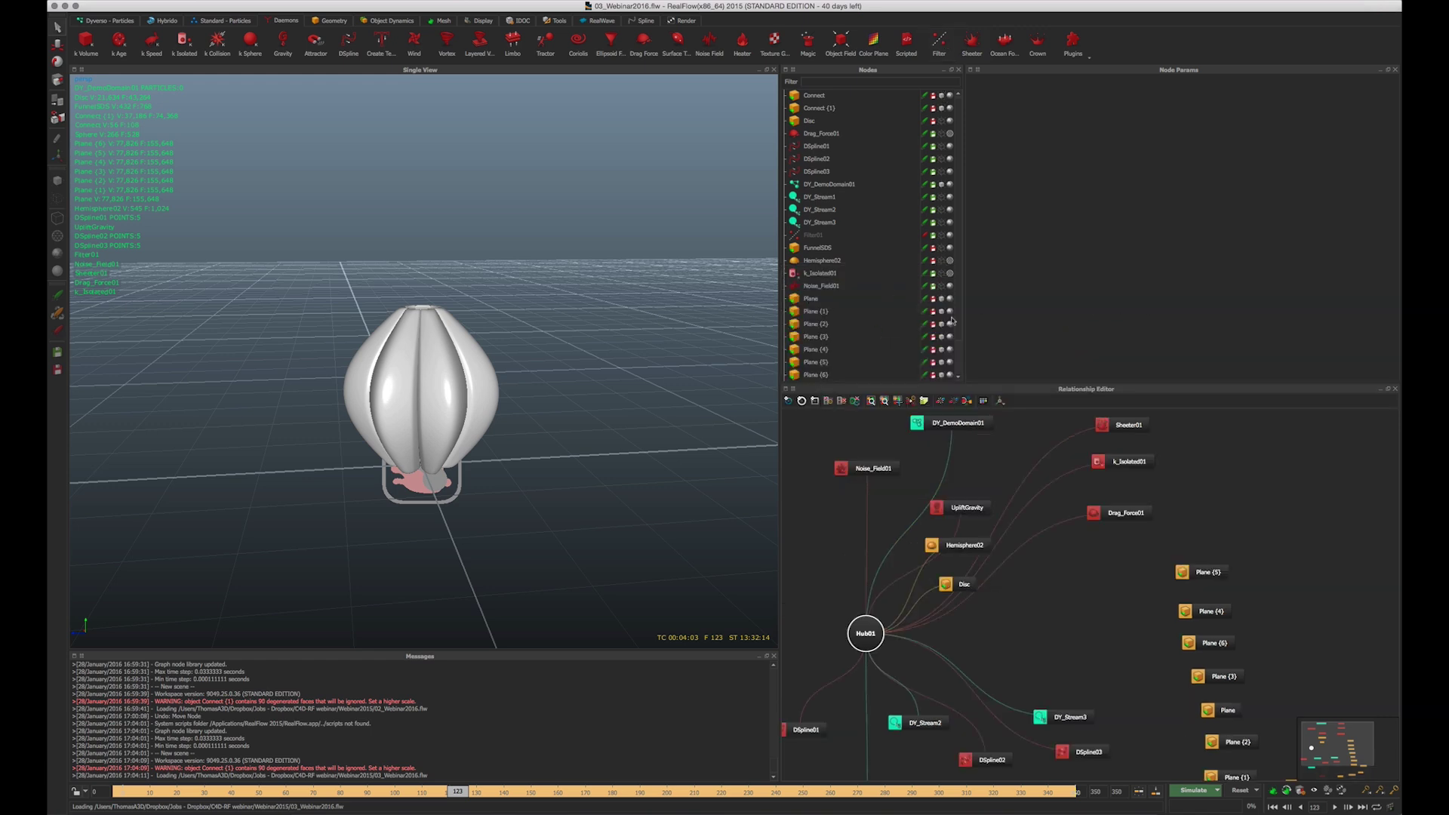
Inspect the Filter01 daemon's source, target and condition parameters and the surrounding nodes in the relationship graph
scroll(961, 366, "down", 1)
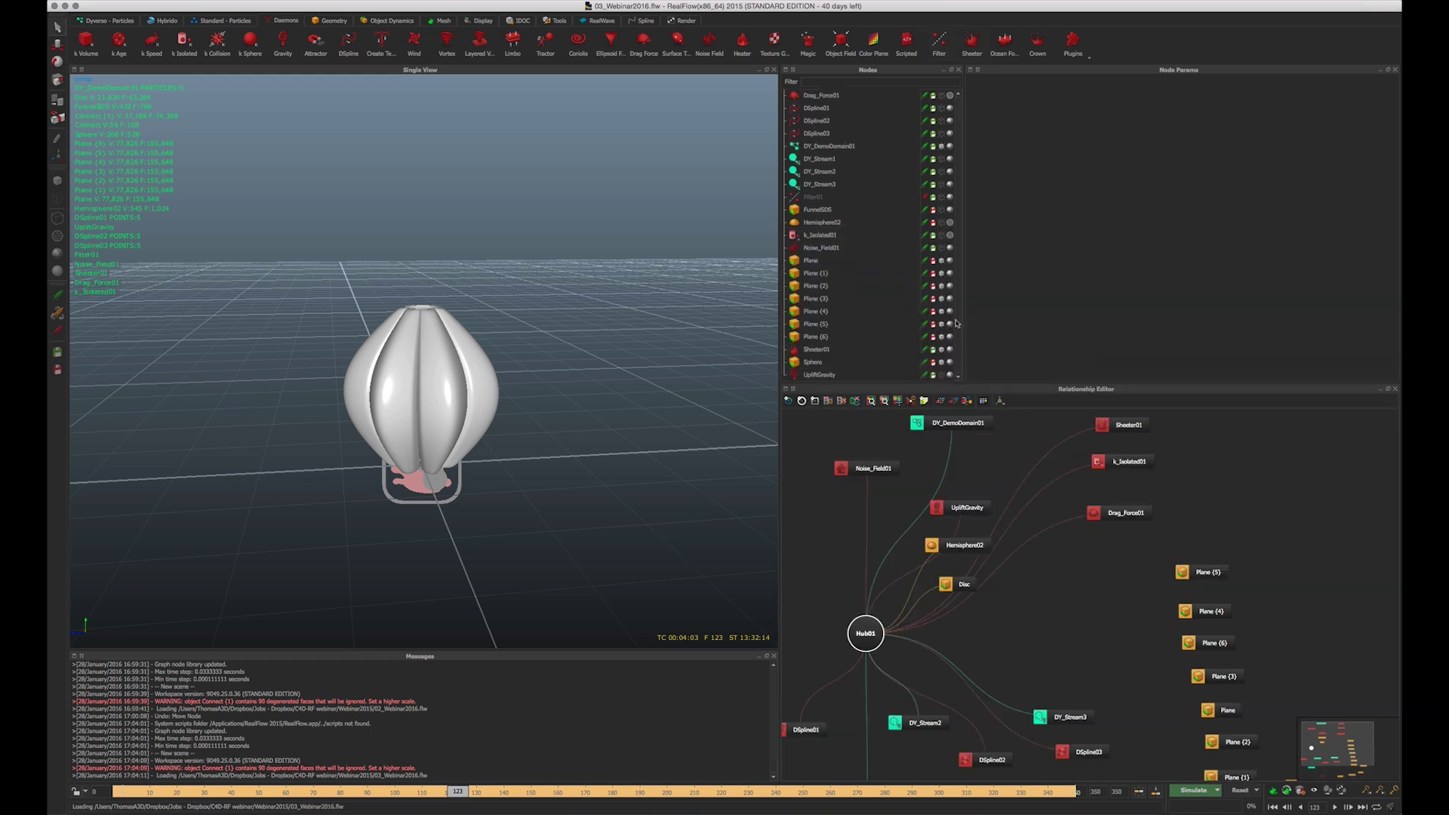
scroll(958, 323, "up", 1)
left_click(815, 237)
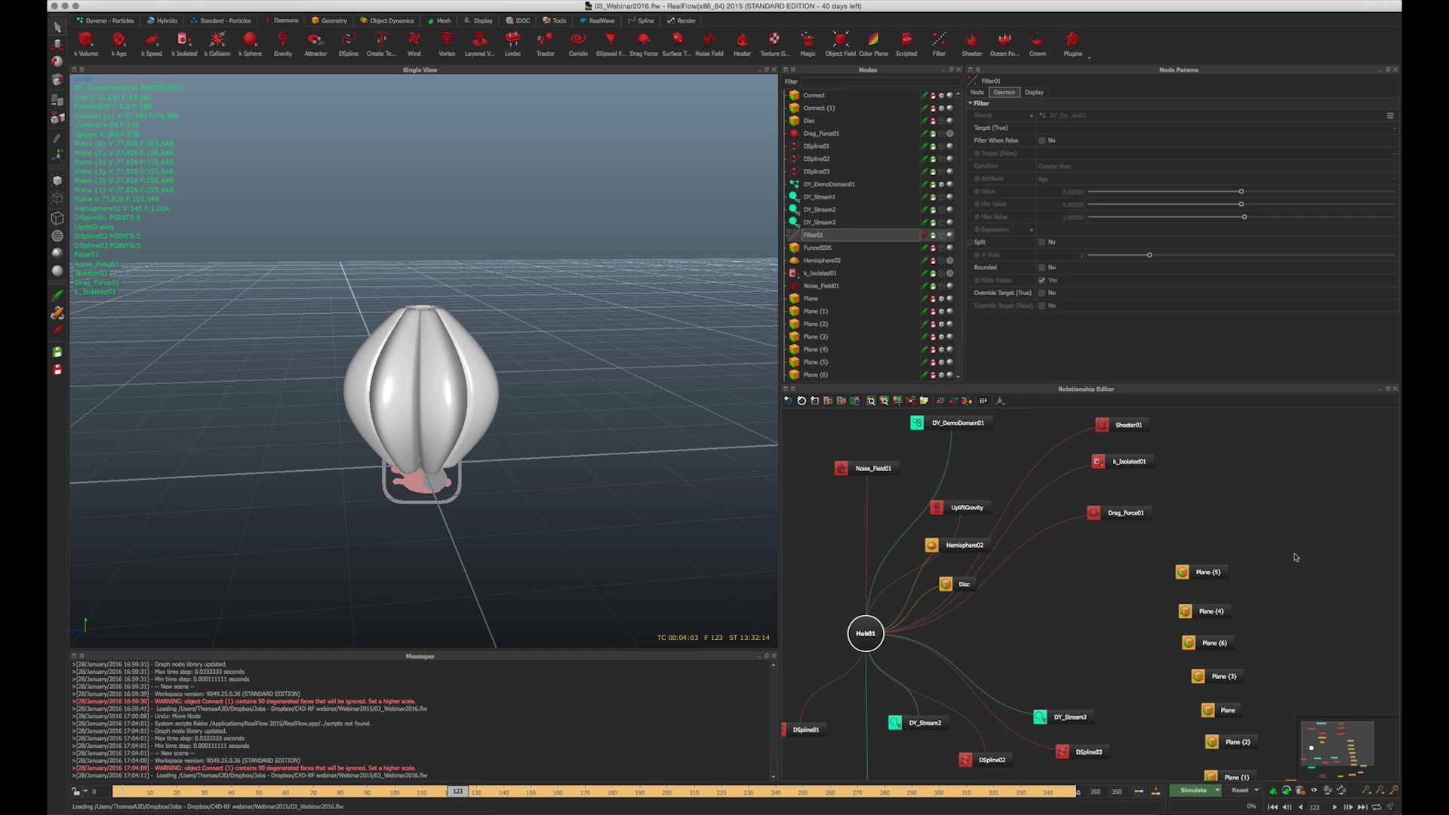
middle_click_drag(1291, 592, 1235, 553)
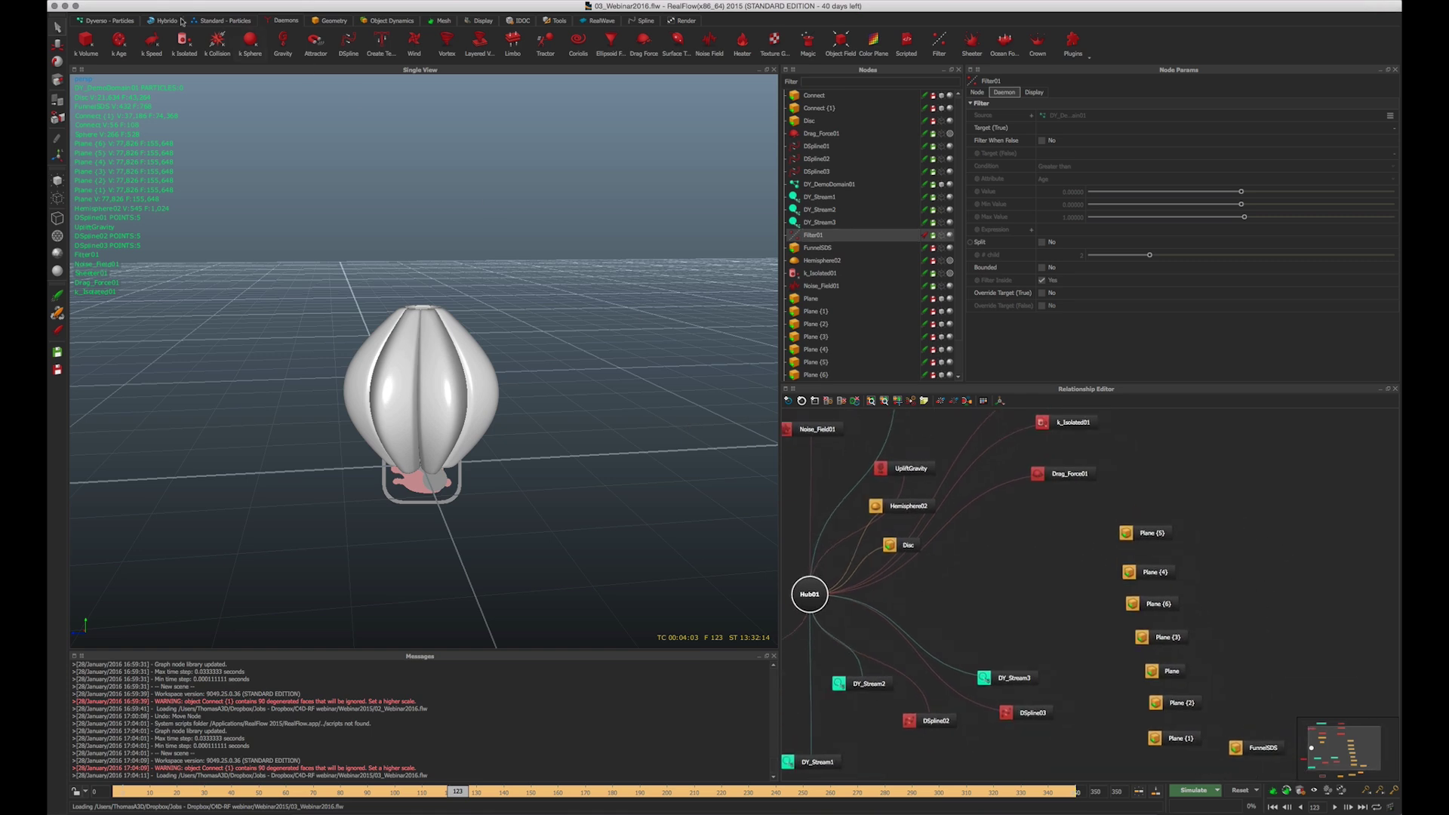
Create a new Dyverso particle domain and rename it DY_DemoDomain02
left_click(106, 24)
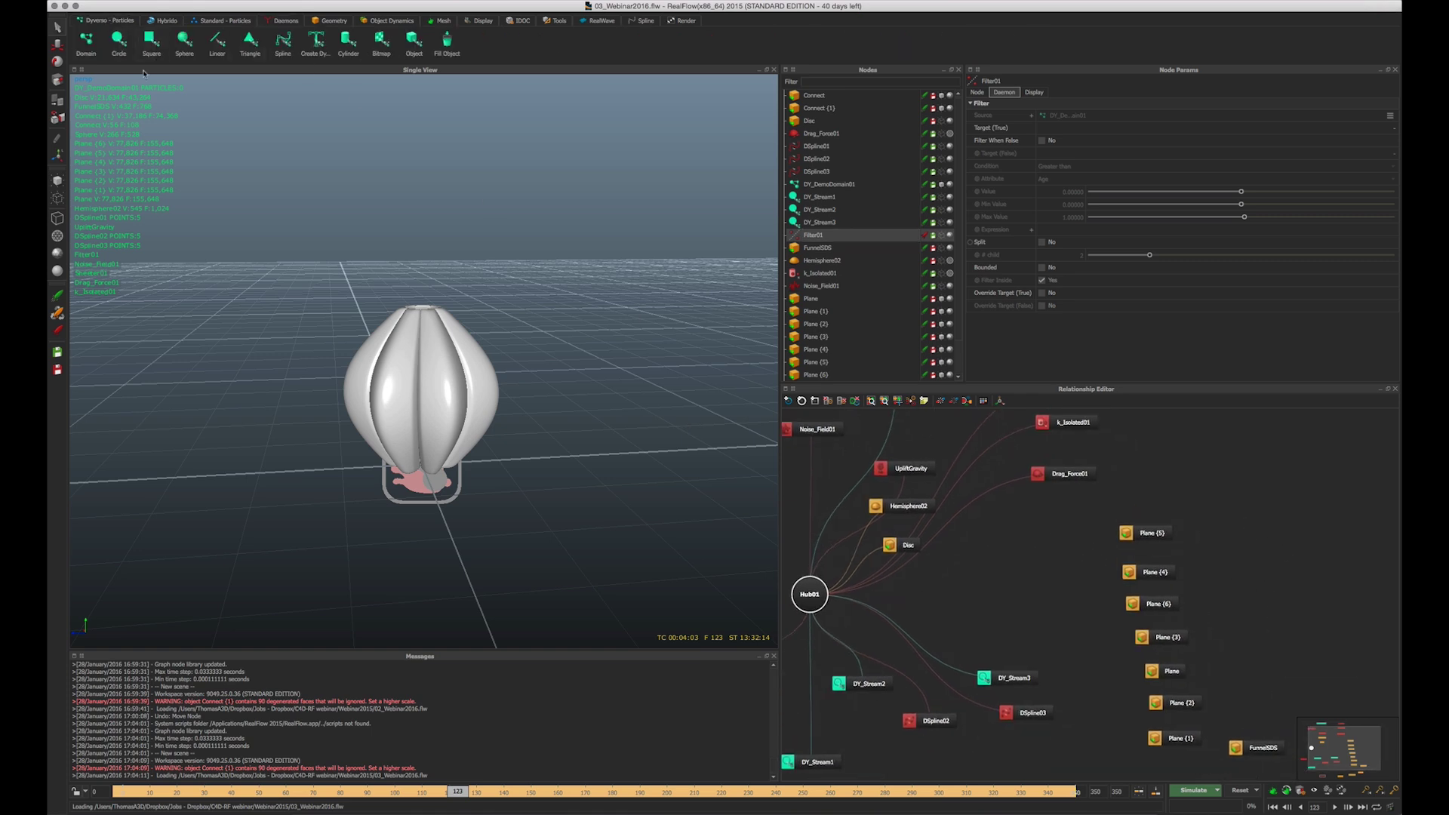
left_click(86, 41)
double_click(853, 197)
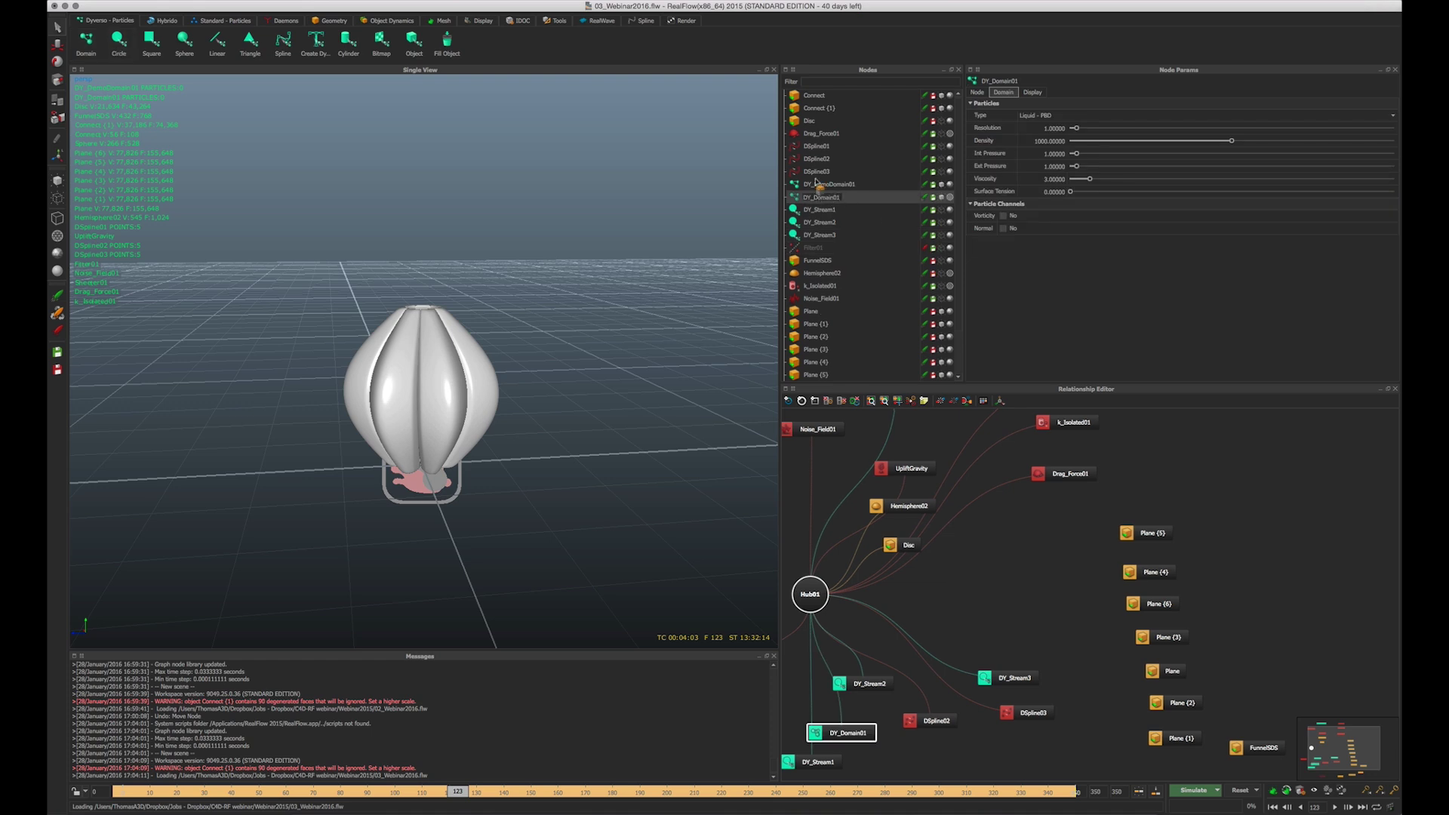
type("Demo")
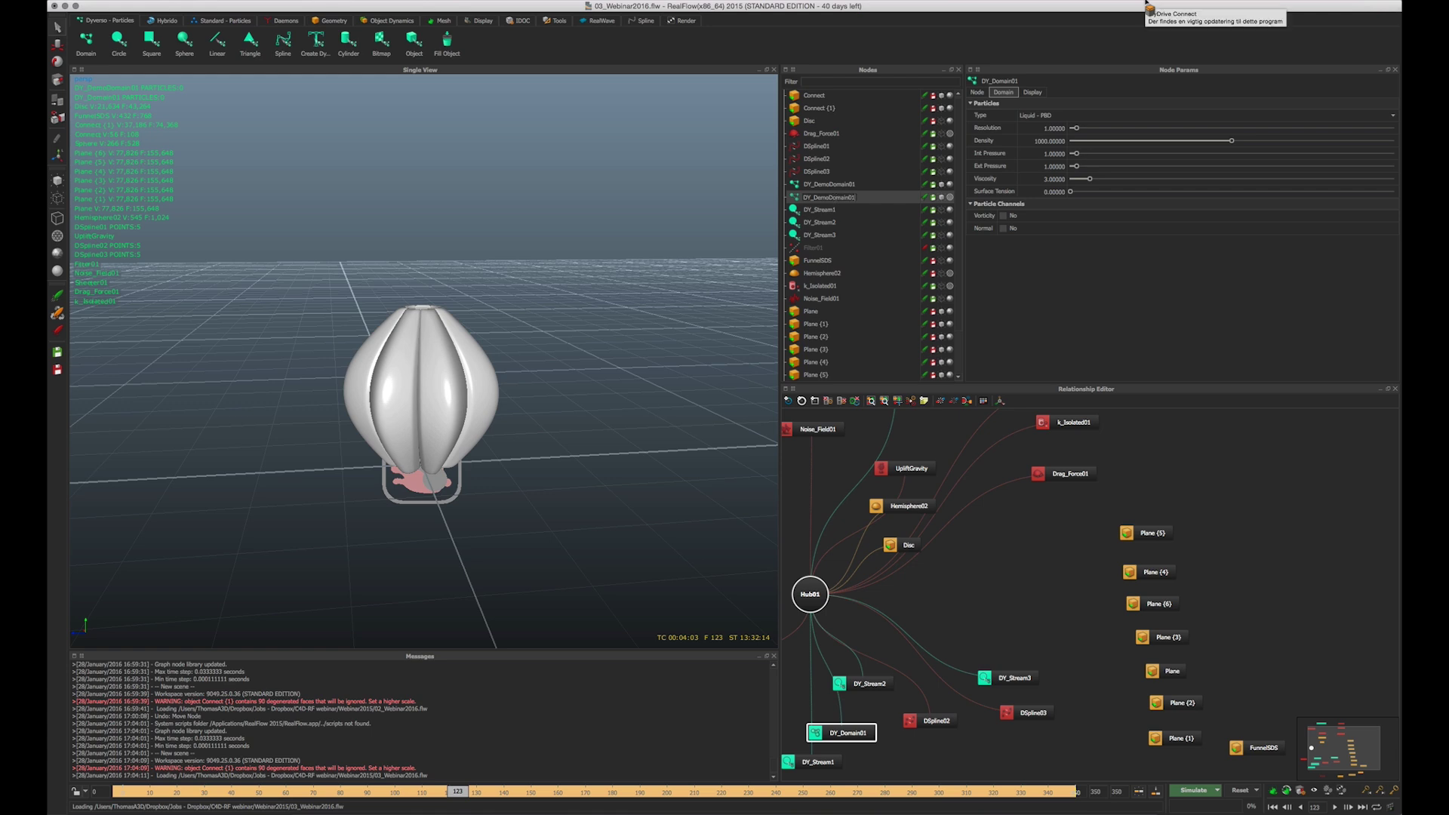
type("2")
key("Return")
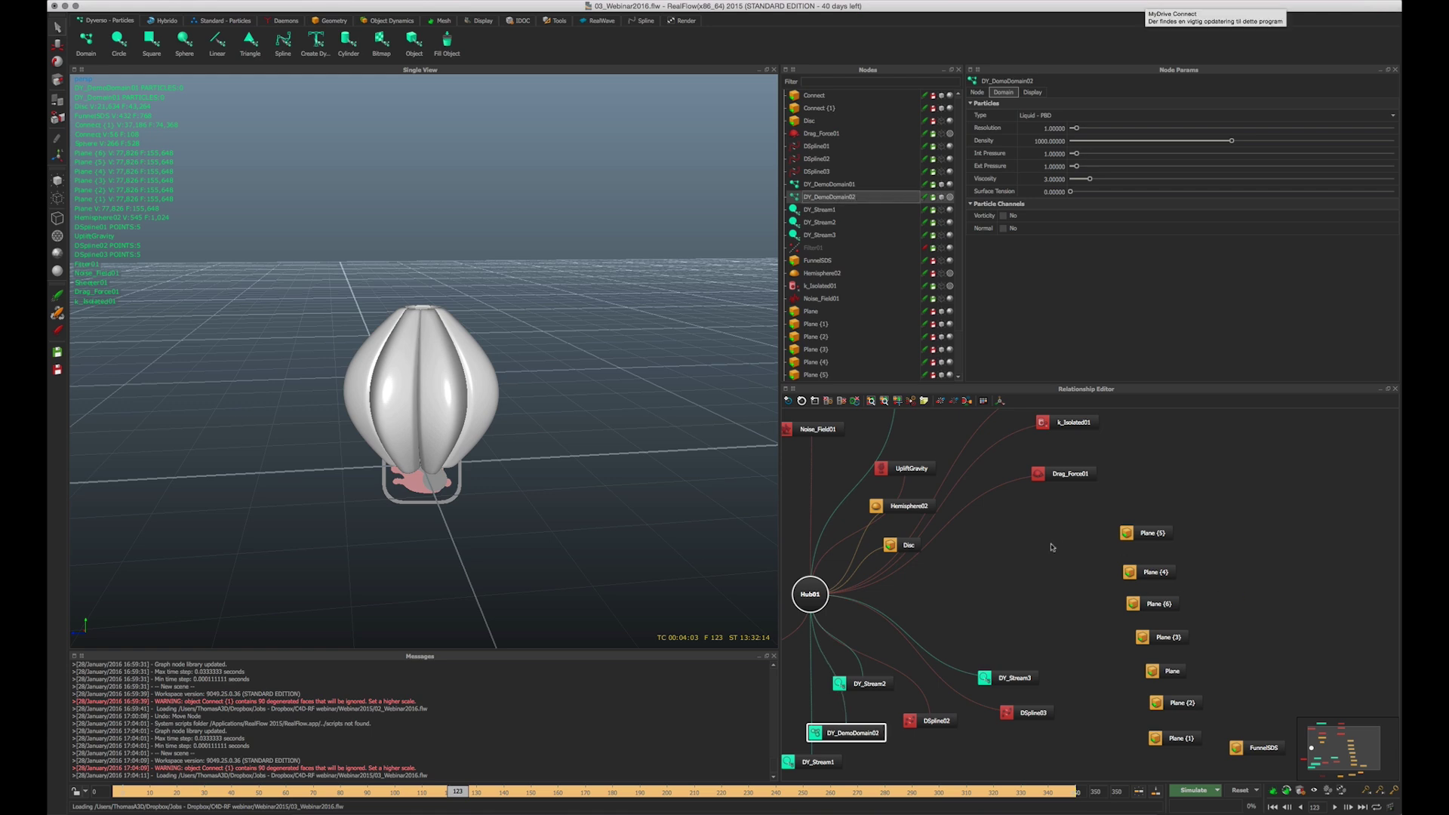
Move the DY_DemoDomain02 node in the relationship graph to the empty area beyond the Plane nodes
middle_click_drag(1007, 606, 1105, 491)
left_click_drag(972, 612, 1023, 676)
left_click(1027, 650)
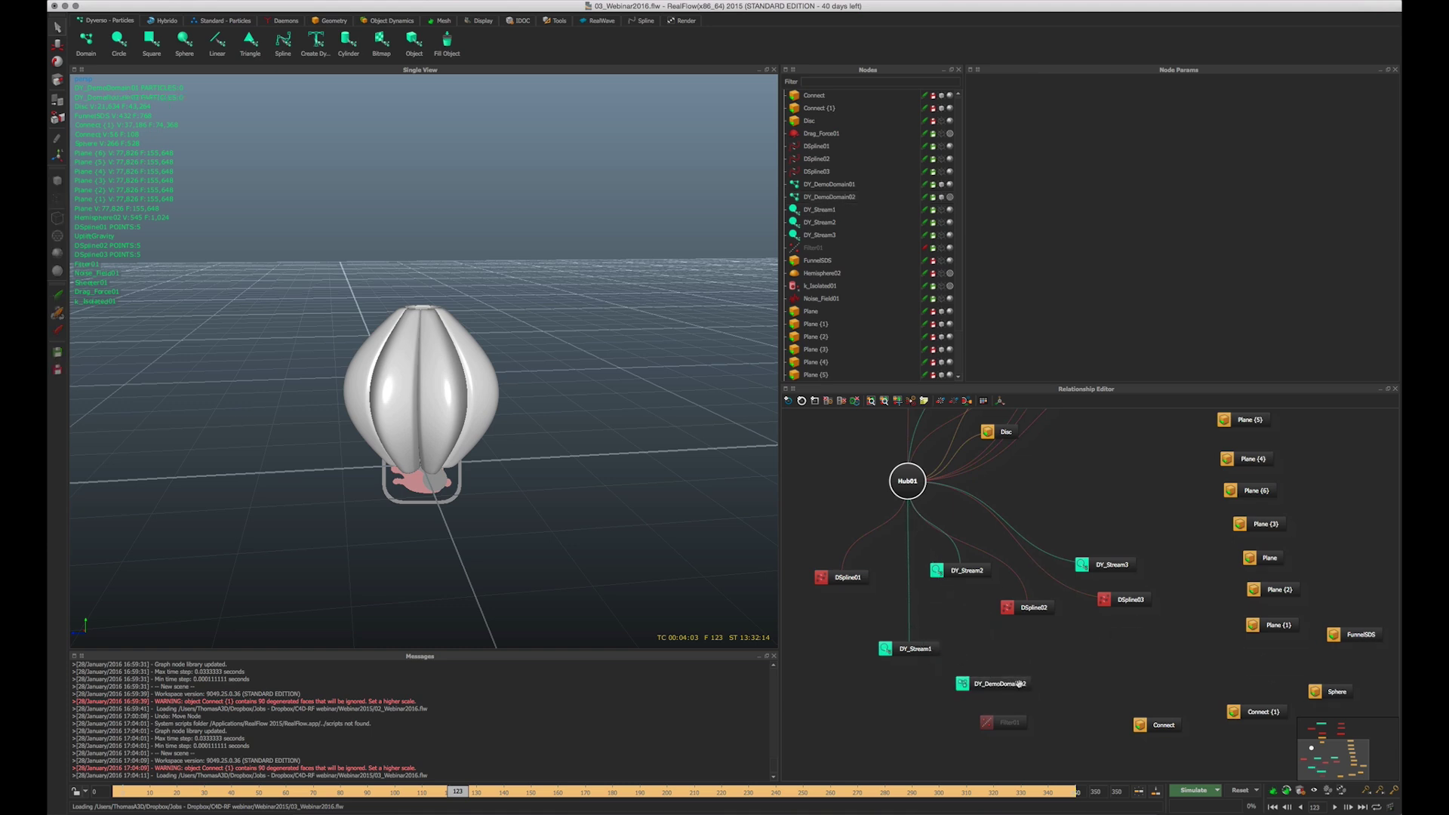
left_click_drag(1018, 683, 947, 475)
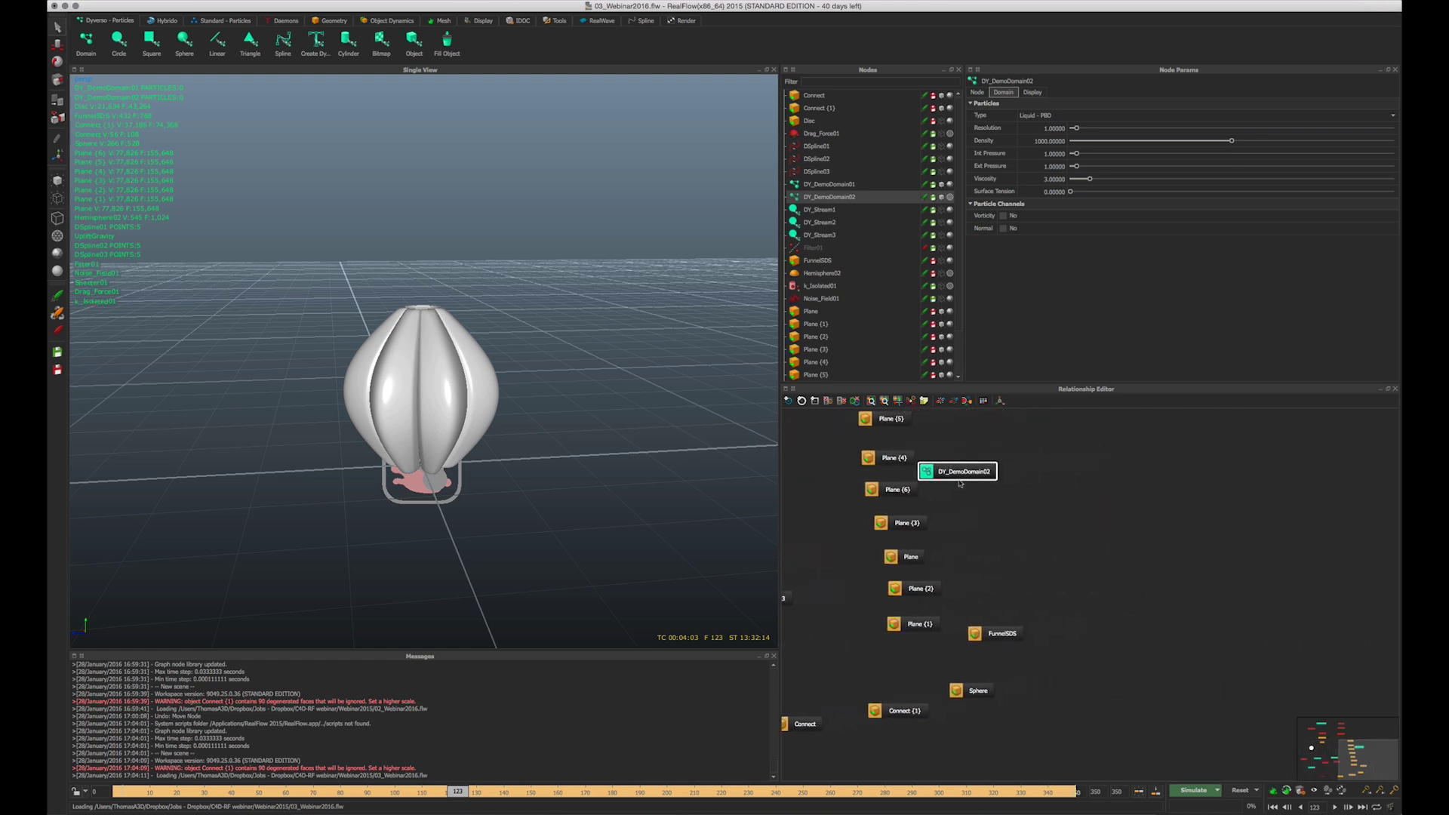
left_click_drag(1109, 469, 1215, 495)
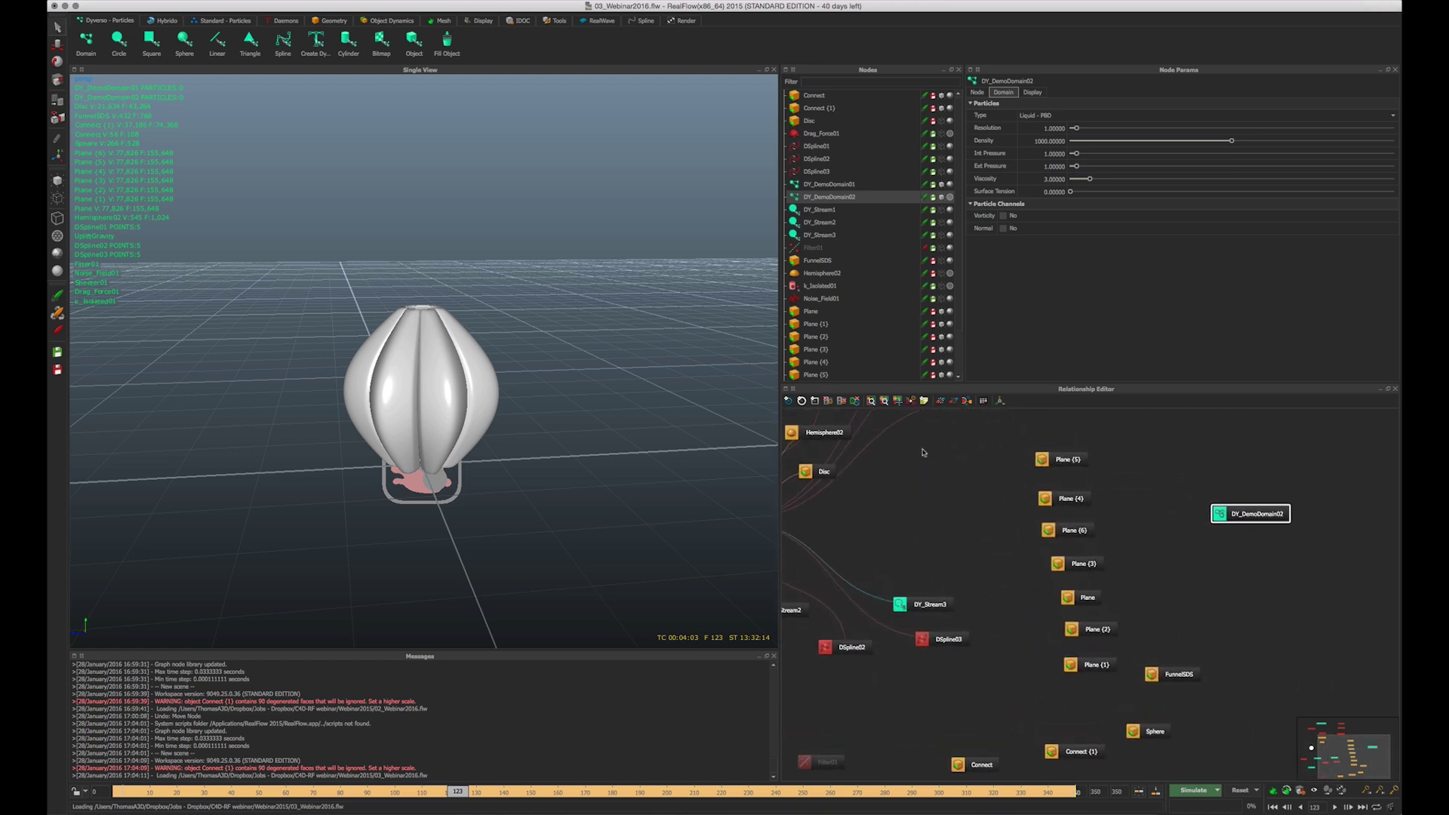
Add a new hub to the relationship graph, link it with DY_DemoDomain02, and place it beneath that domain node
left_click(802, 401)
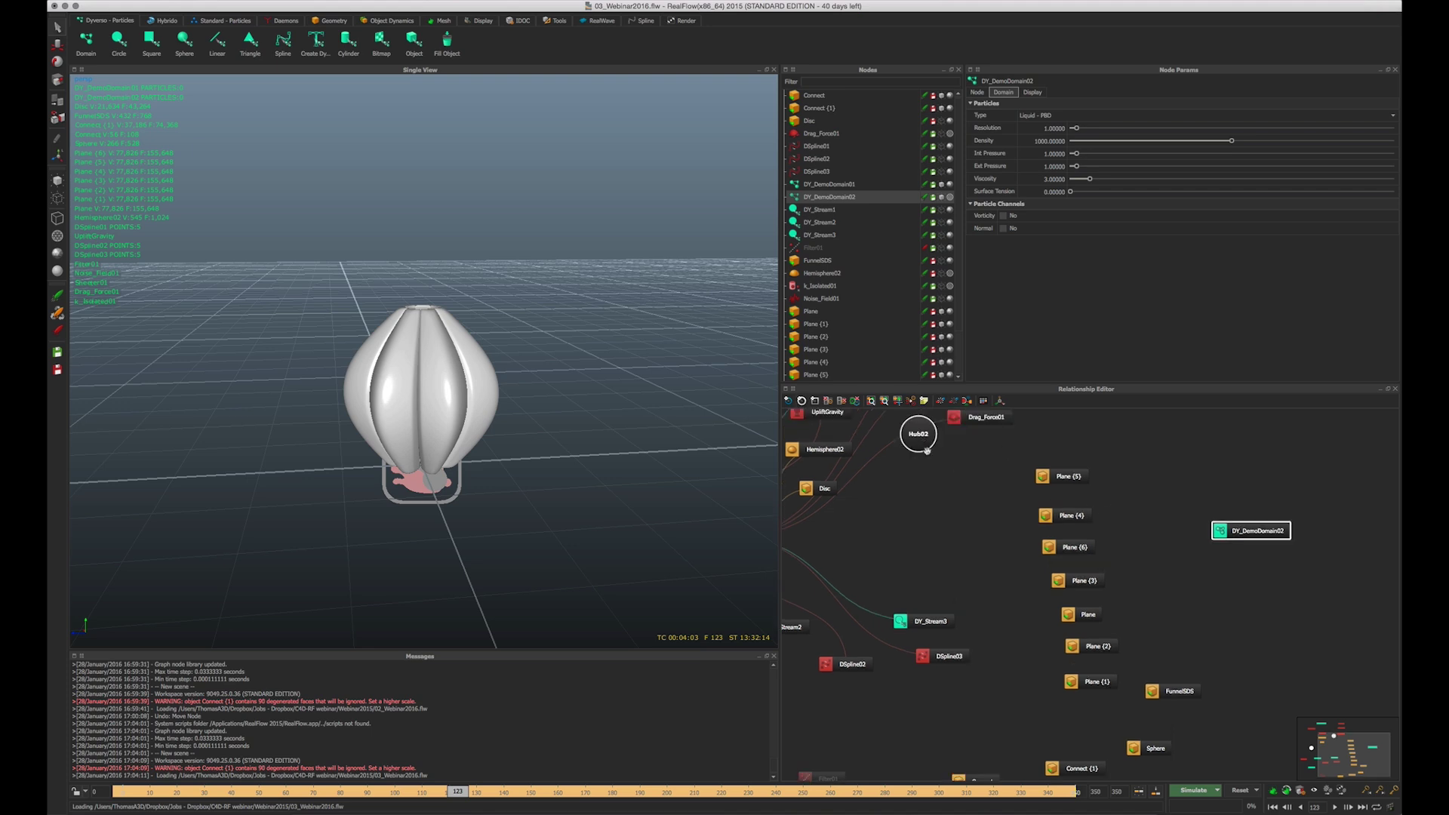
left_click_drag(927, 451, 1247, 580)
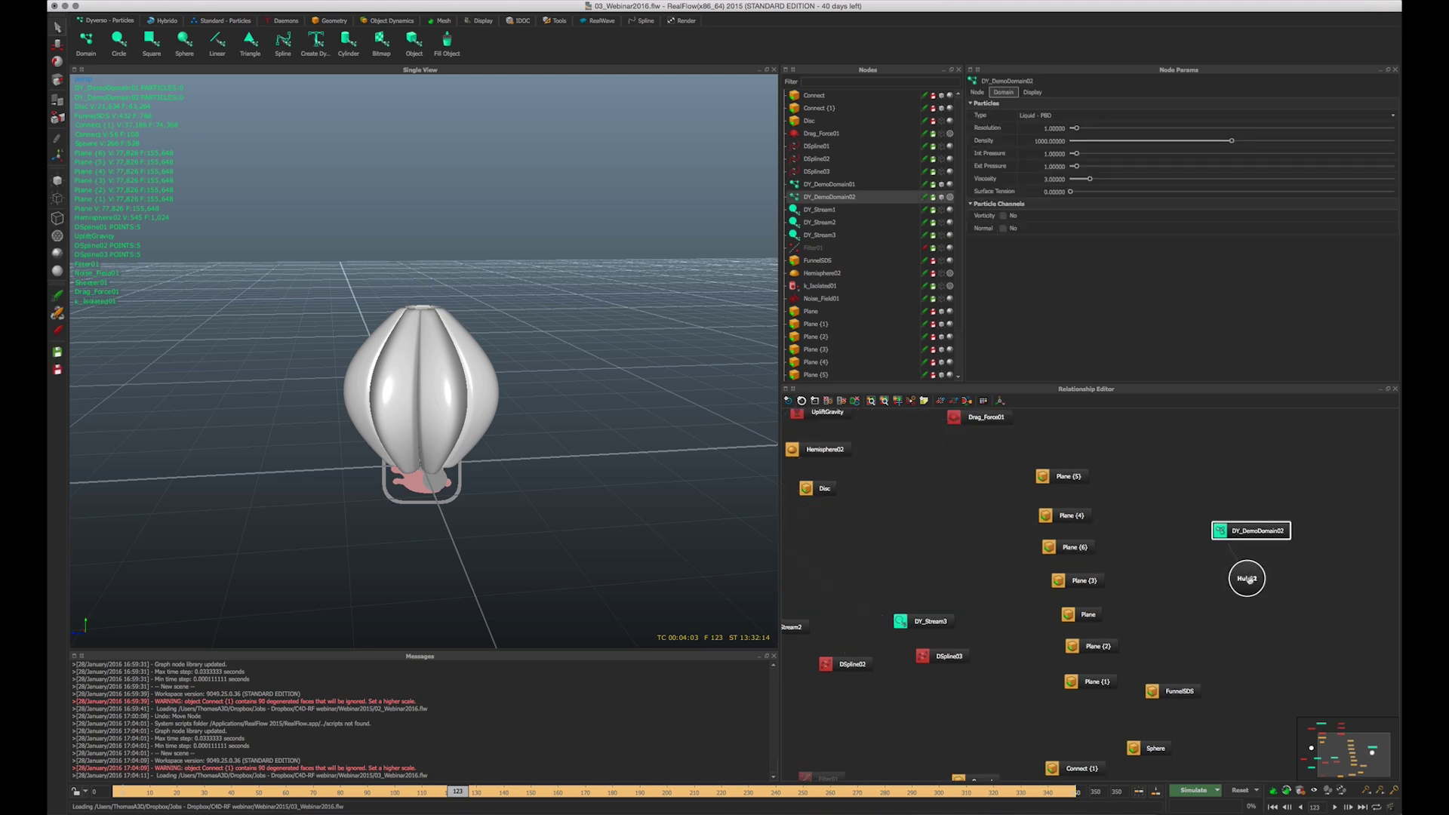
left_click_drag(1260, 532, 1265, 486)
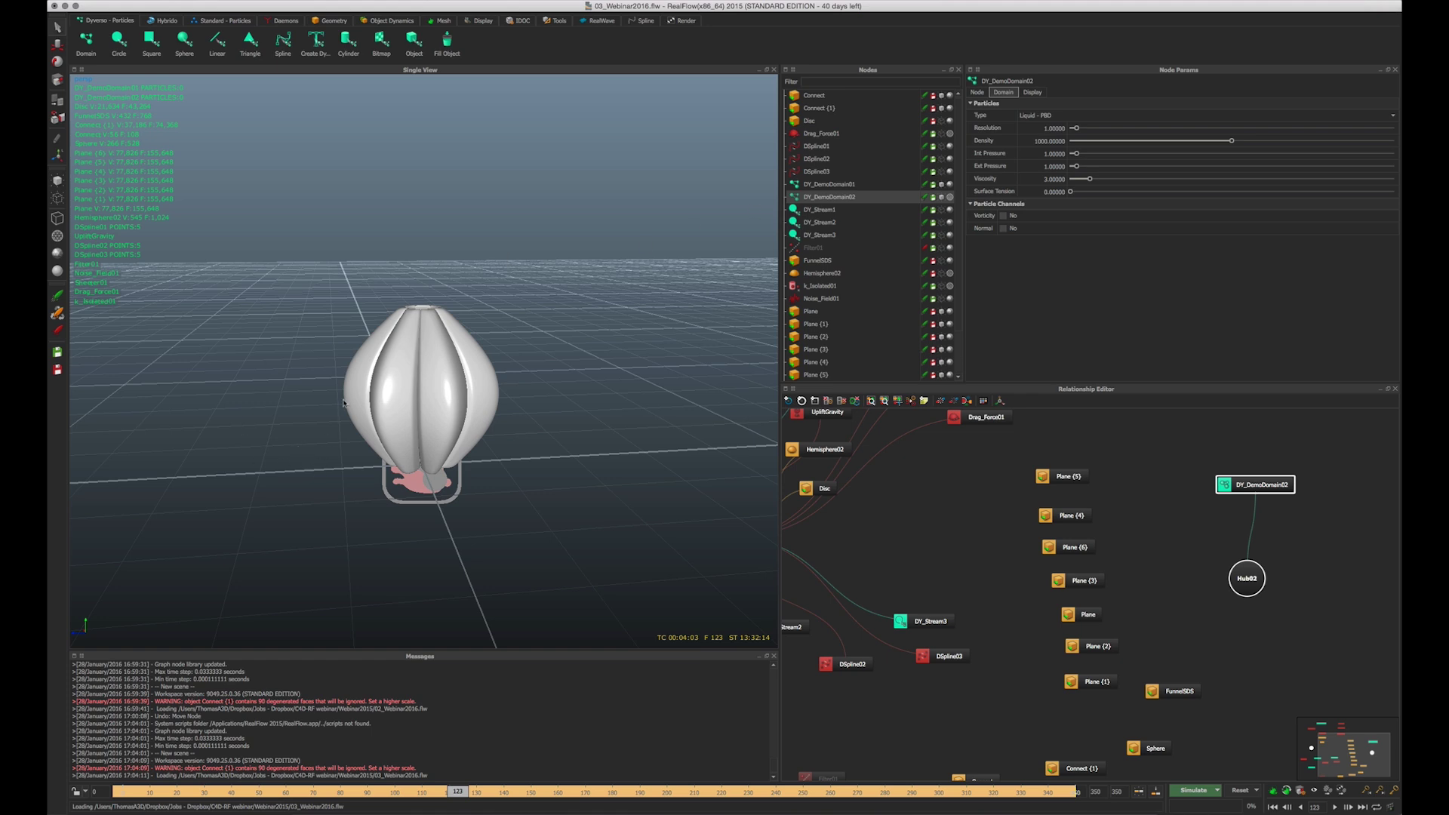
Set Filter01's true target to DY_DemoDomain02 and its source to DY_DemoDomain01
left_click(856, 185)
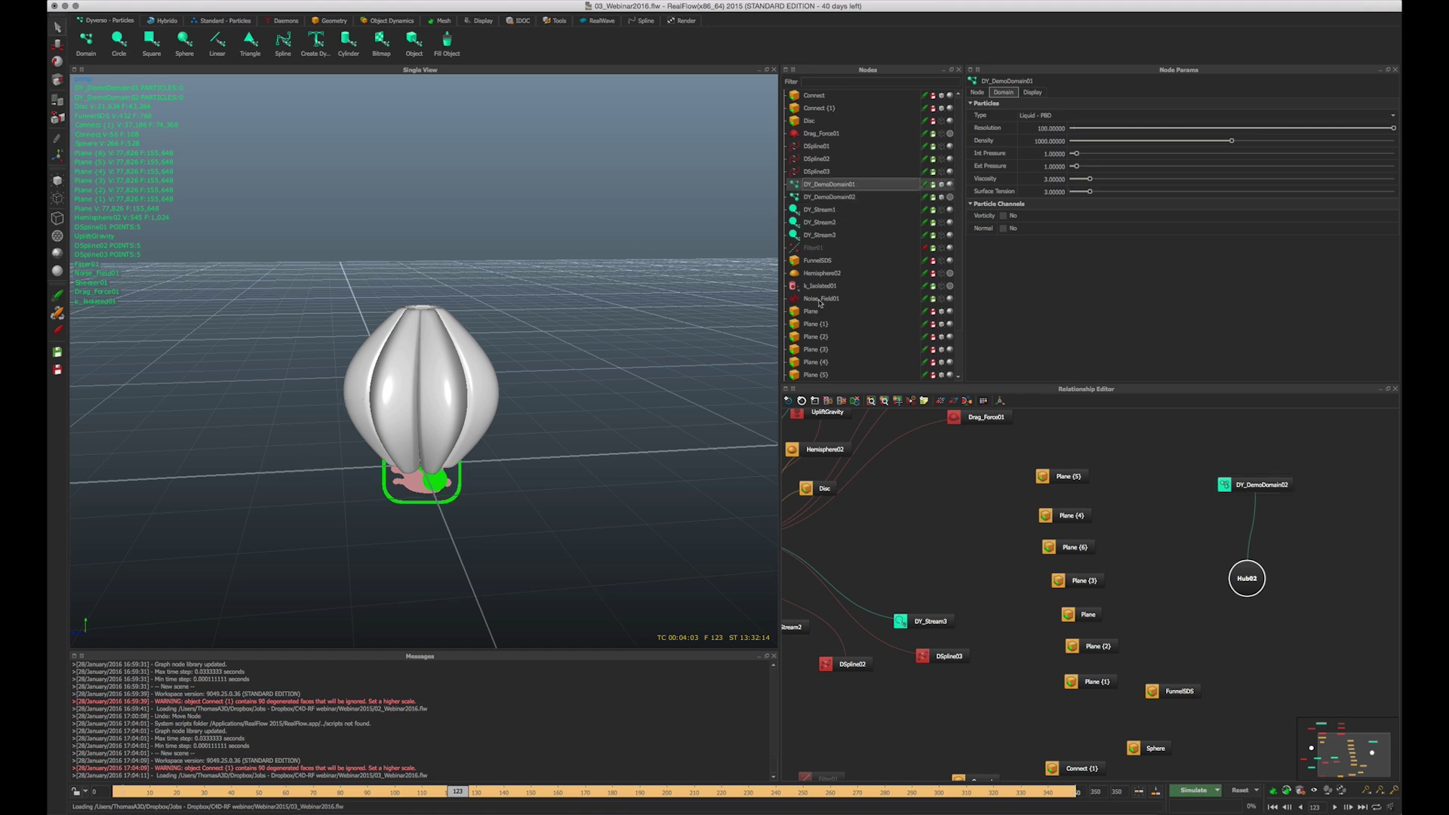
left_click(815, 249)
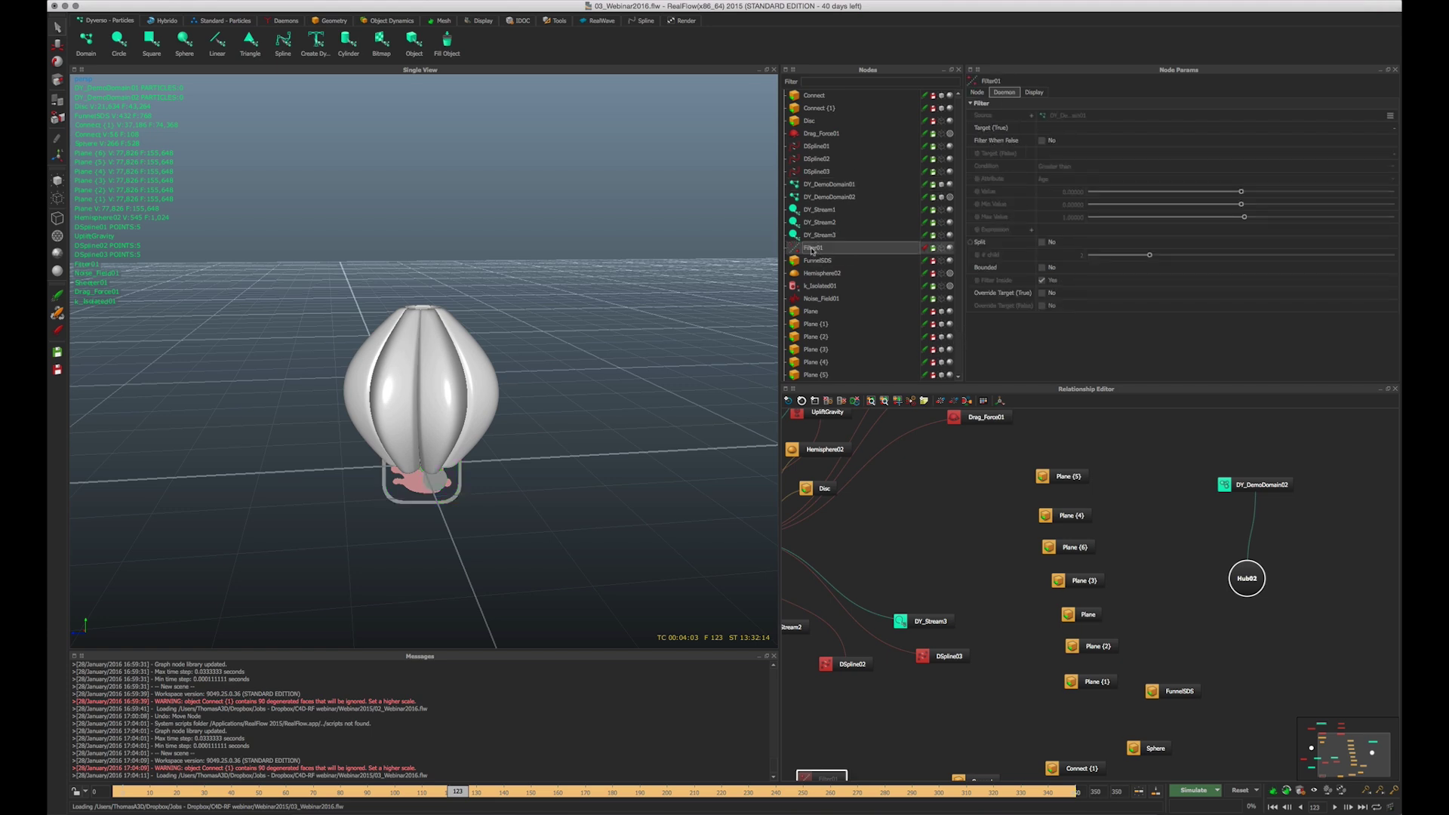
left_click(1076, 130)
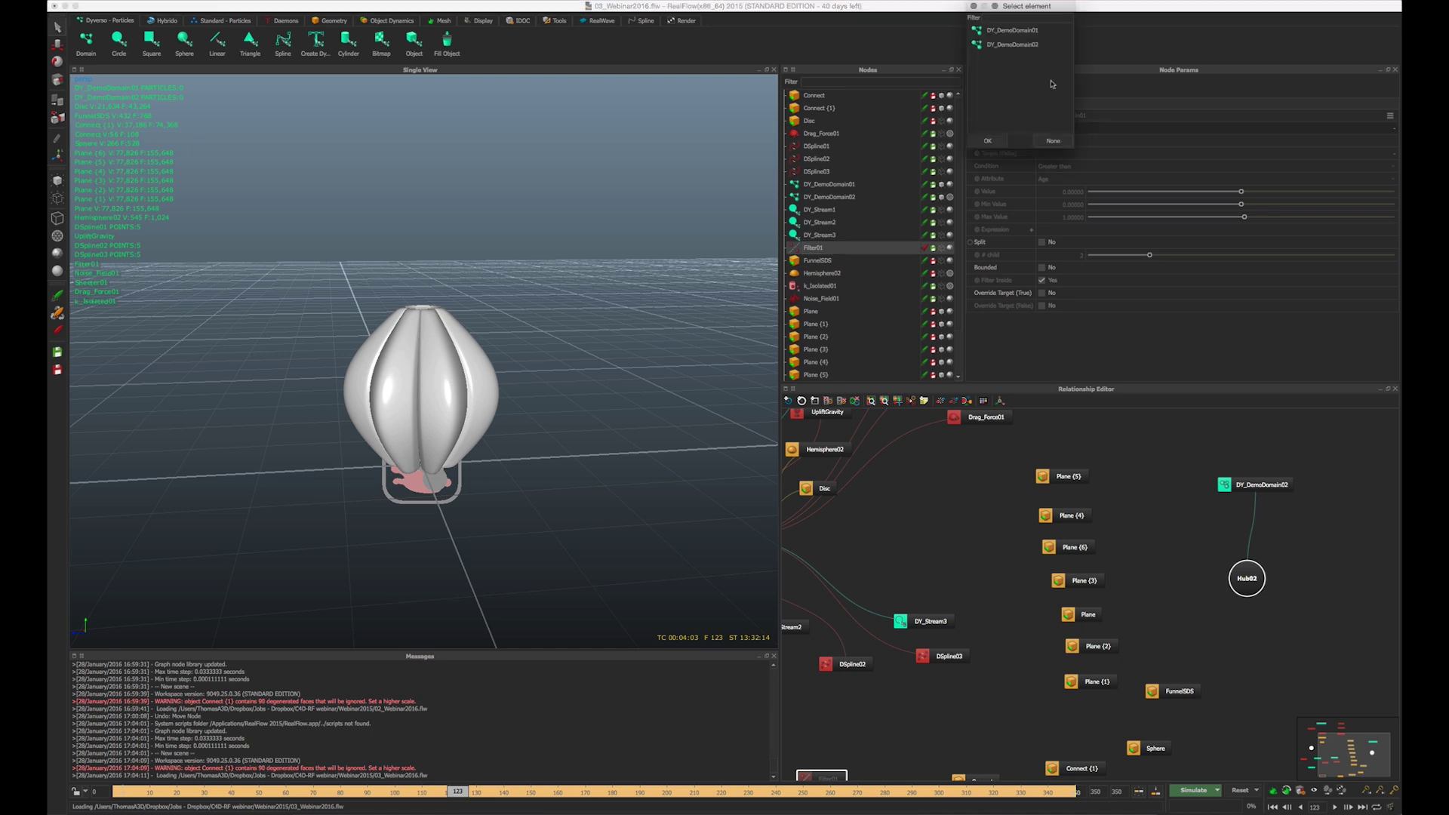
left_click(1025, 47)
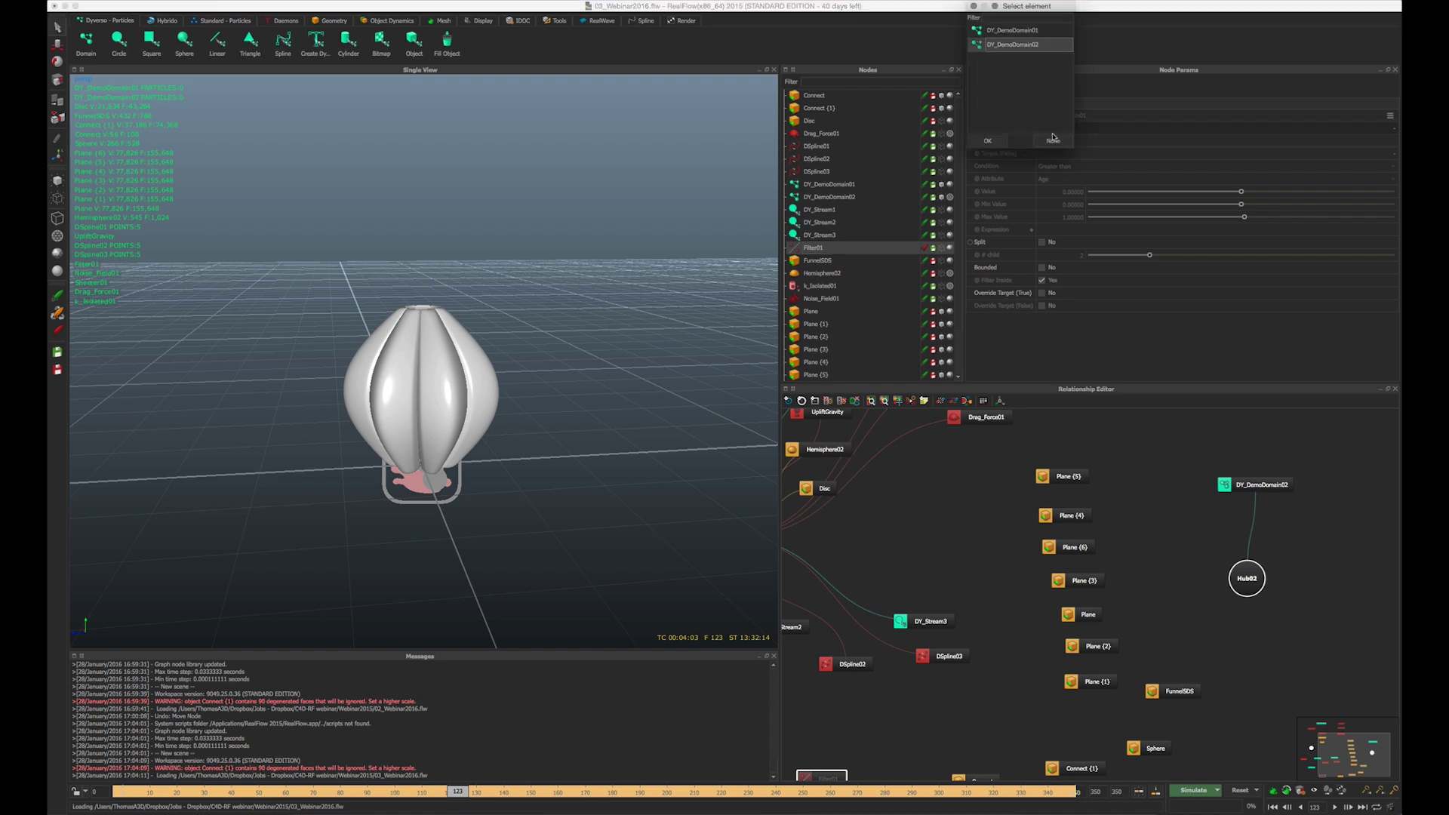
left_click(985, 142)
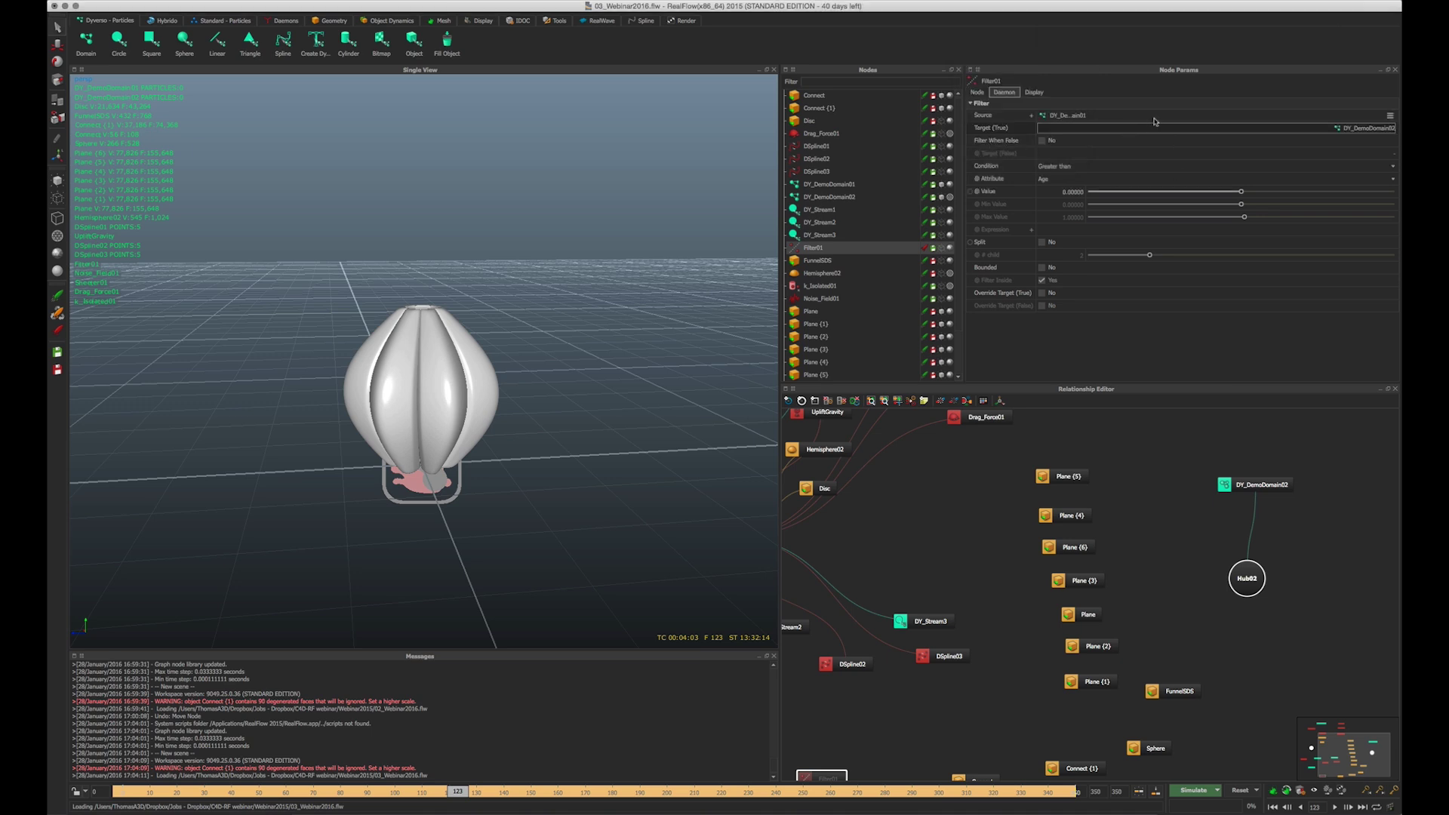
left_click(1390, 116)
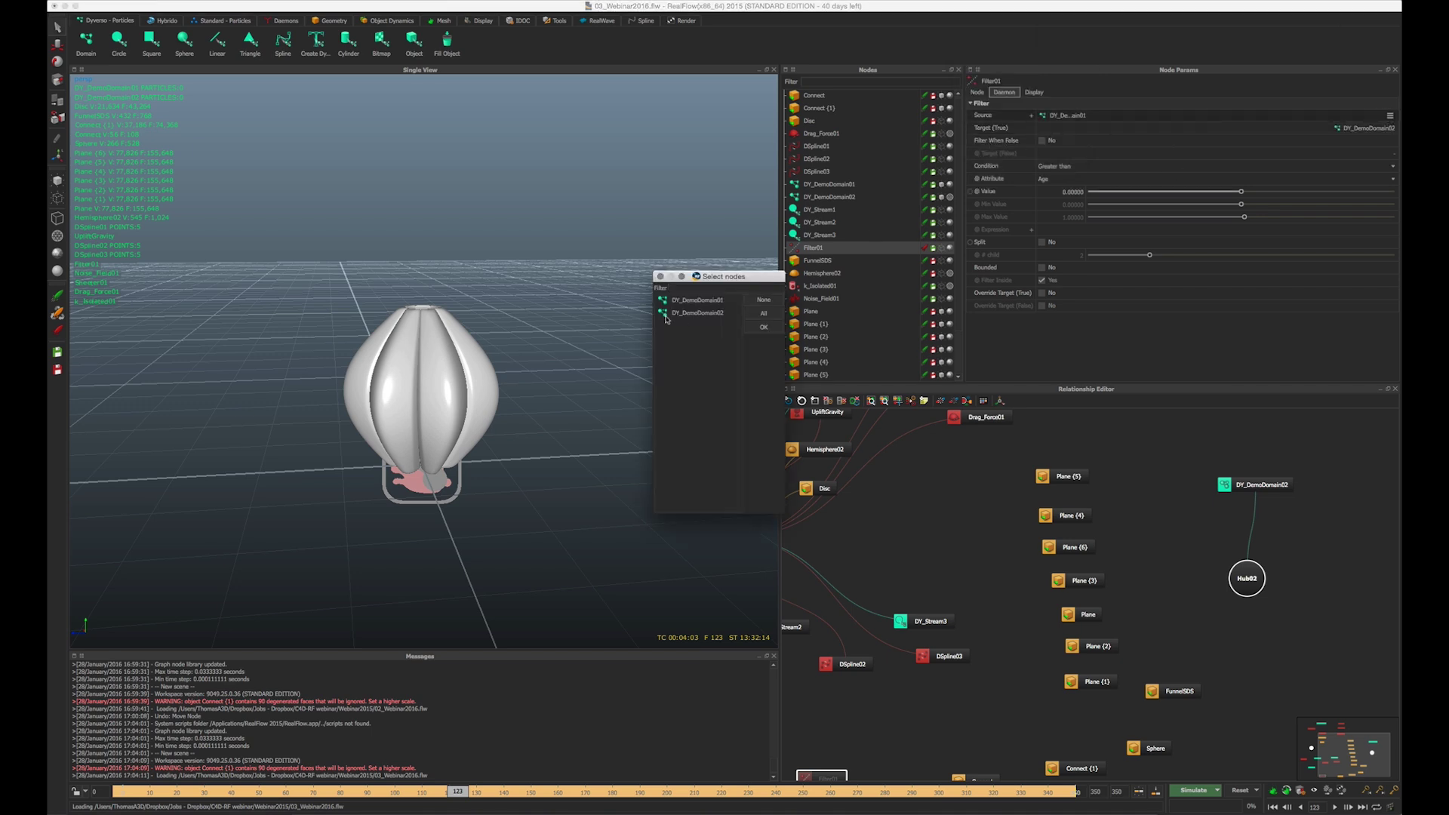
left_click(695, 301)
left_click(764, 327)
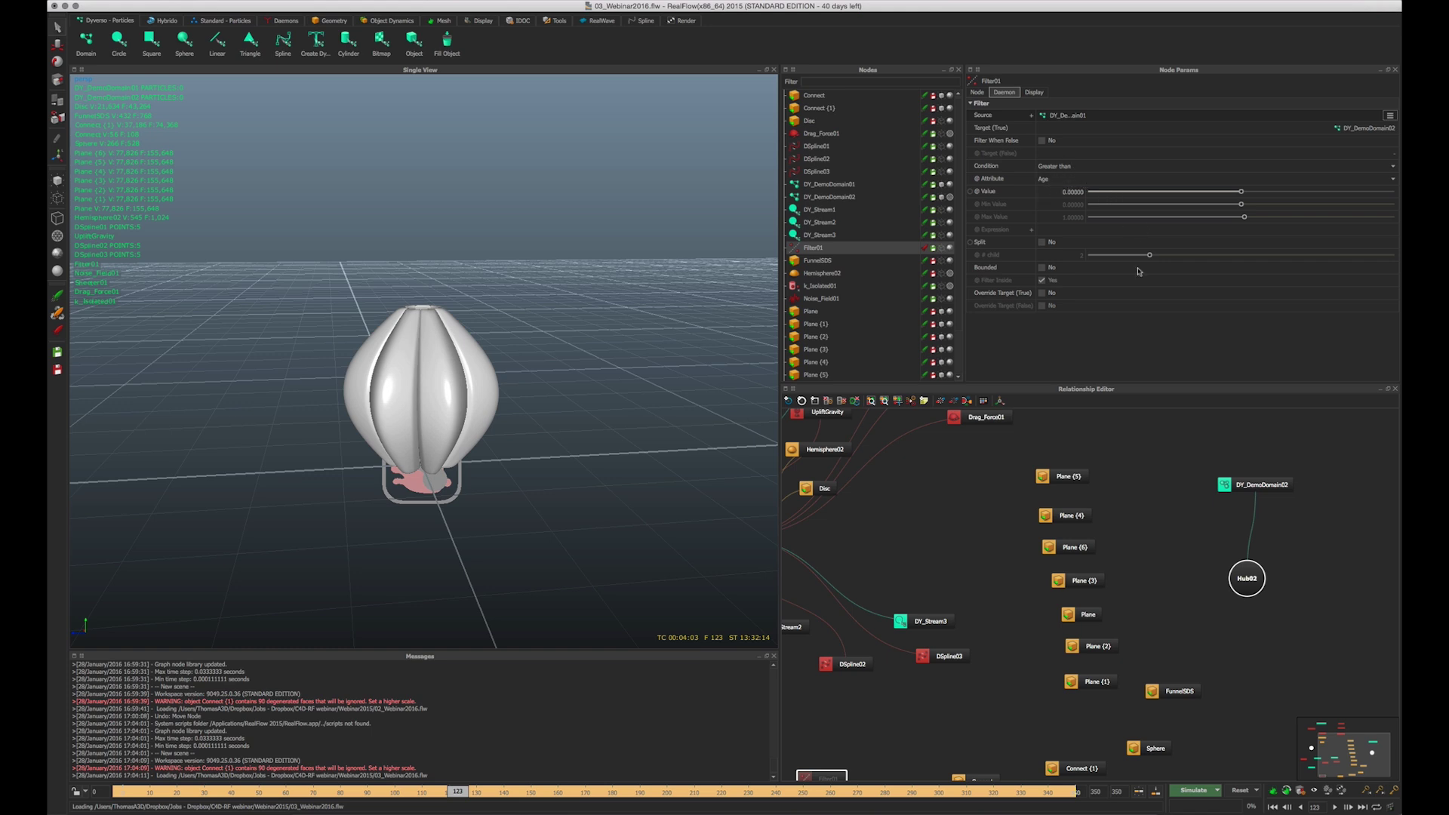
Display Filter01's node settings and go to frame 185 to check its simulation state
left_click(978, 92)
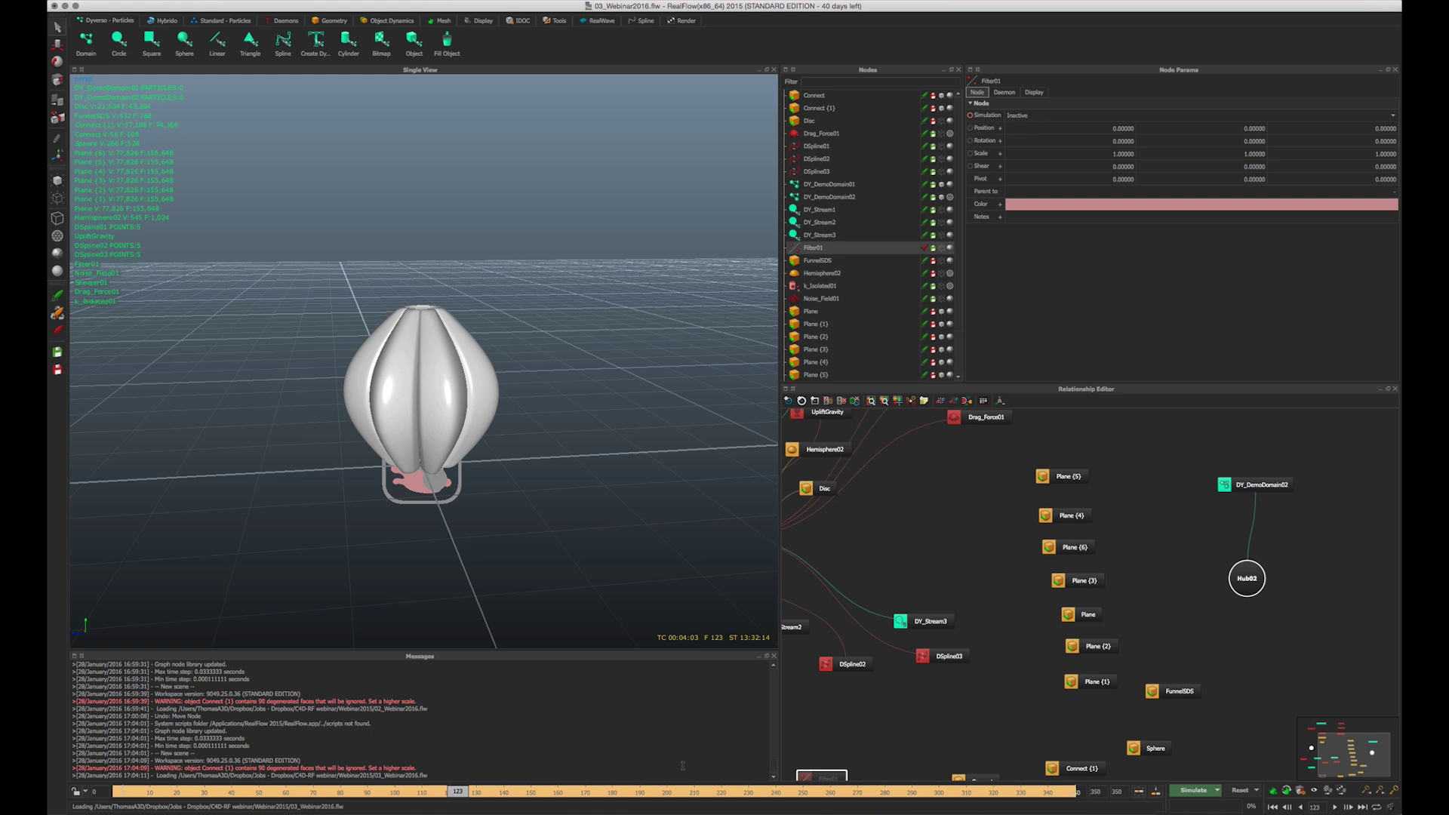
left_click(626, 793)
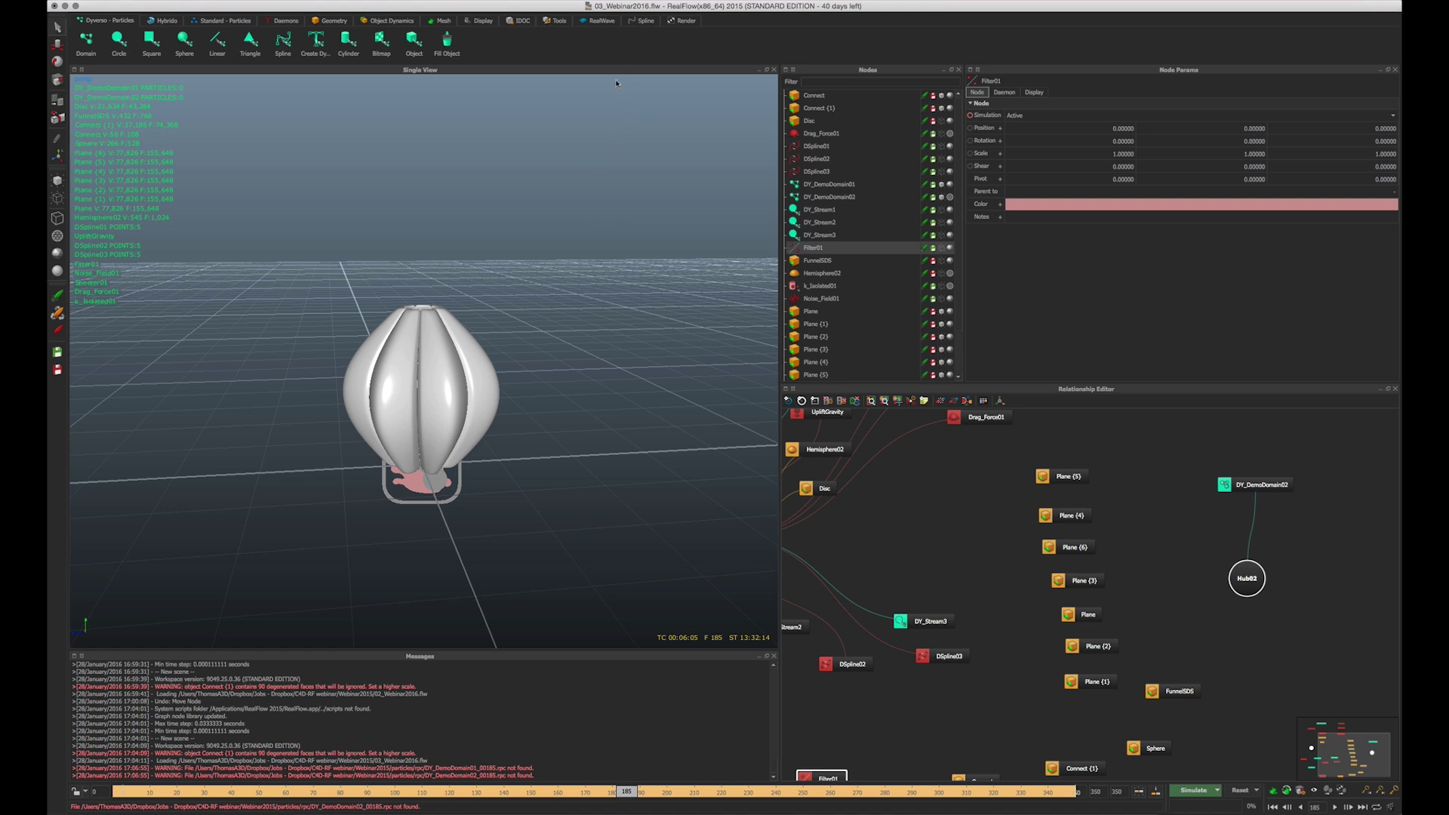
Open the scene 04_Webinar2016.fw from the C4D-RF webinar folder, discarding the current scene data
key("super+o")
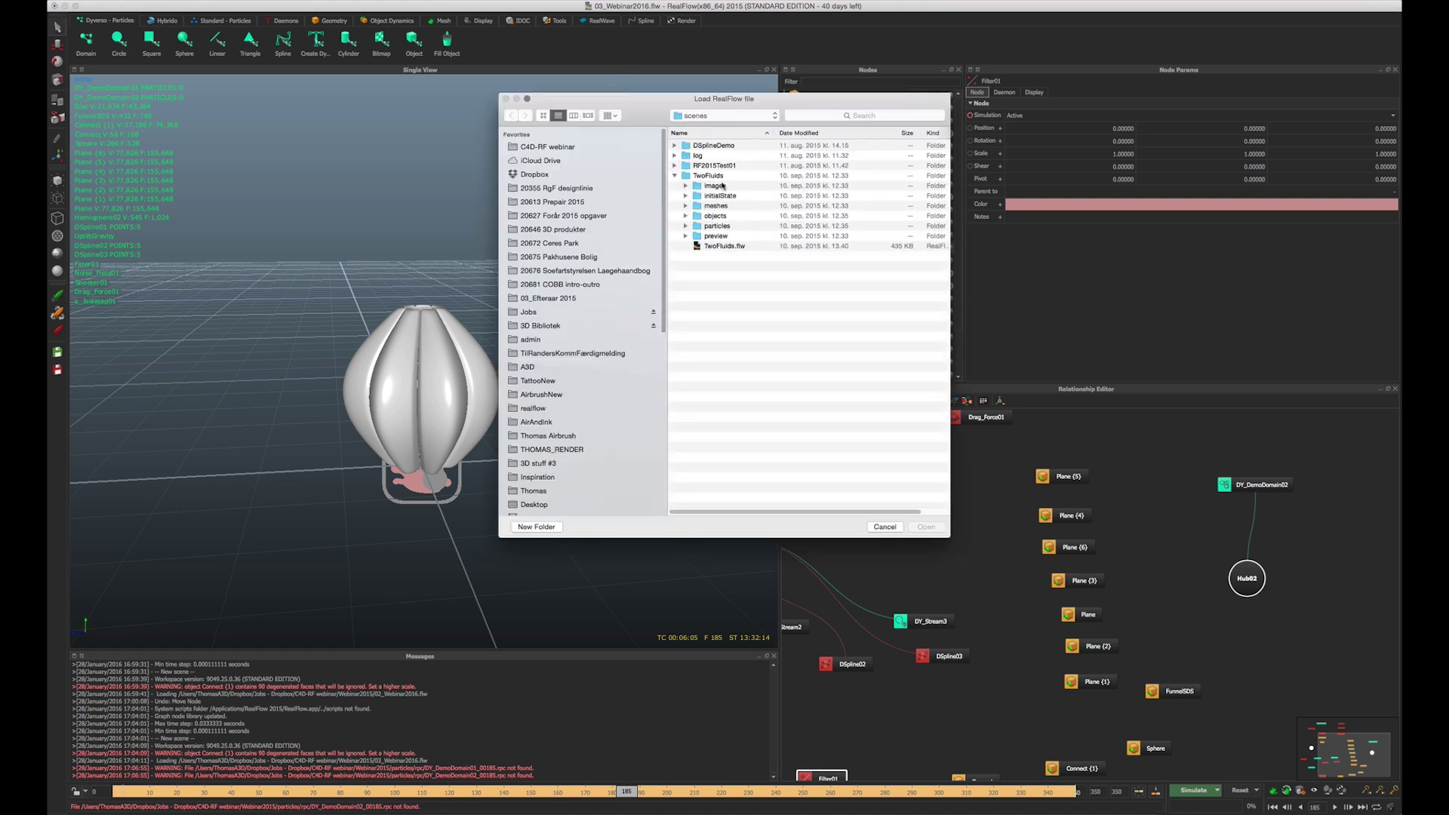
left_click(555, 146)
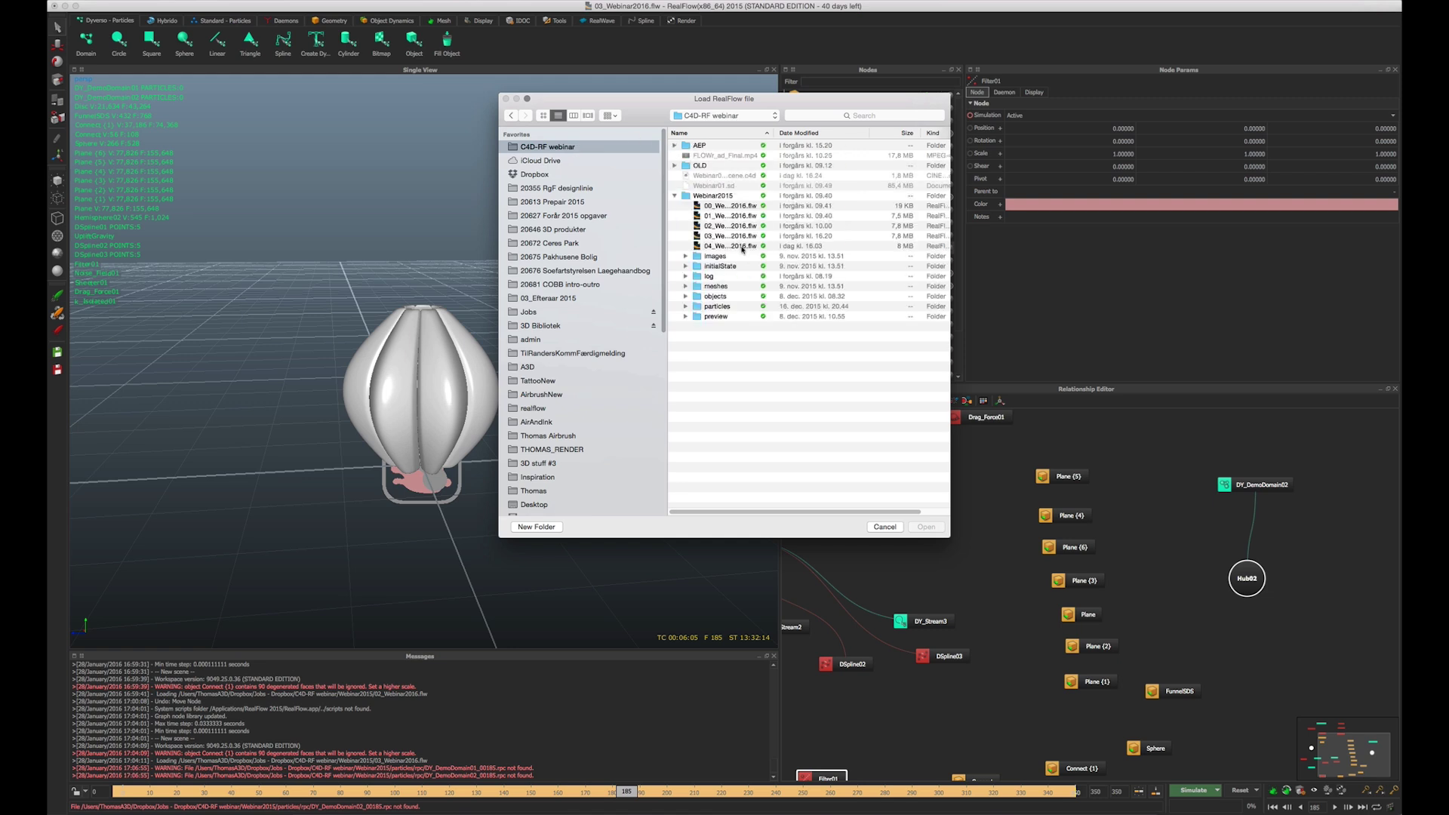
left_click(739, 246)
key("Return")
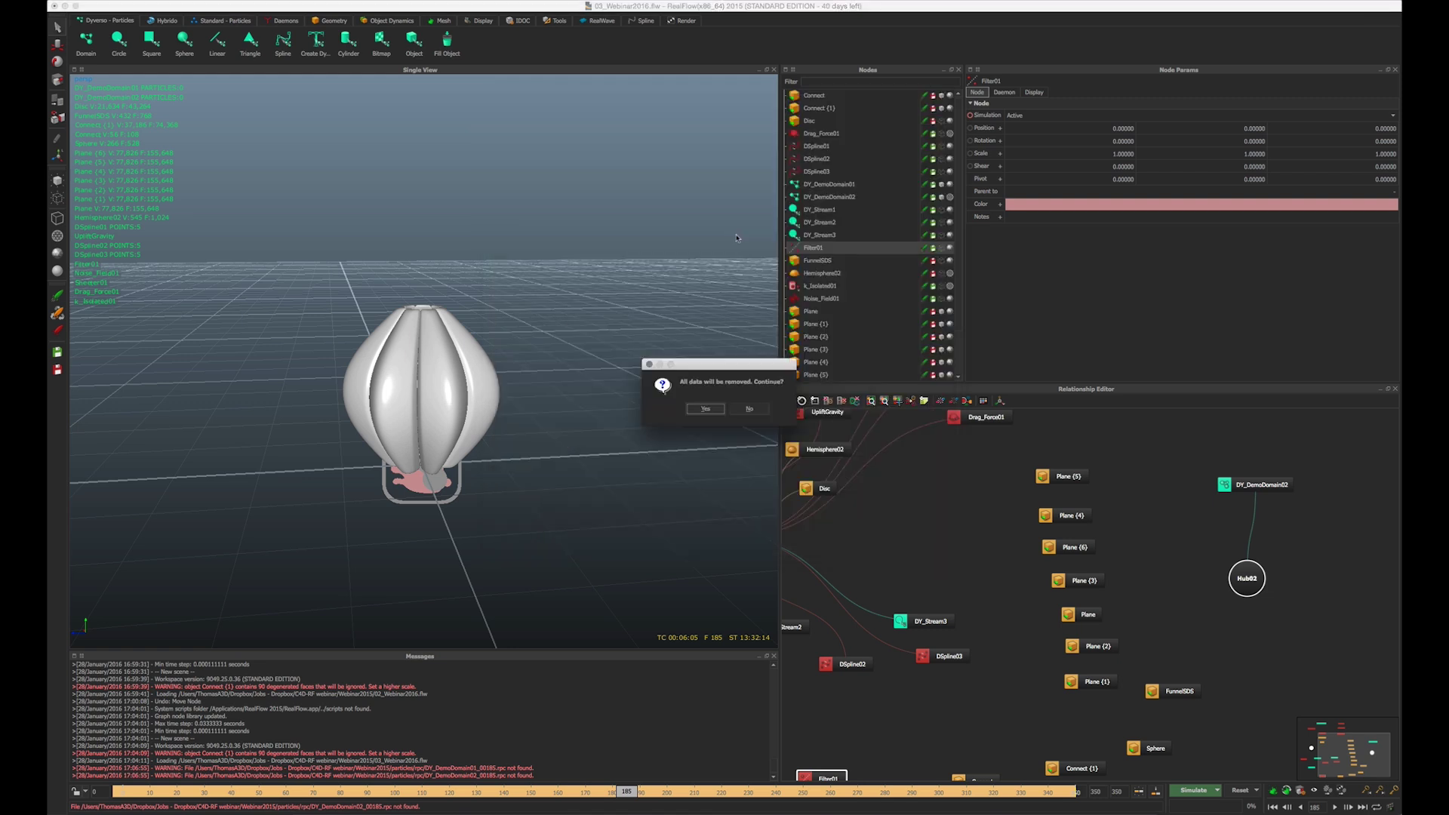
key("Return")
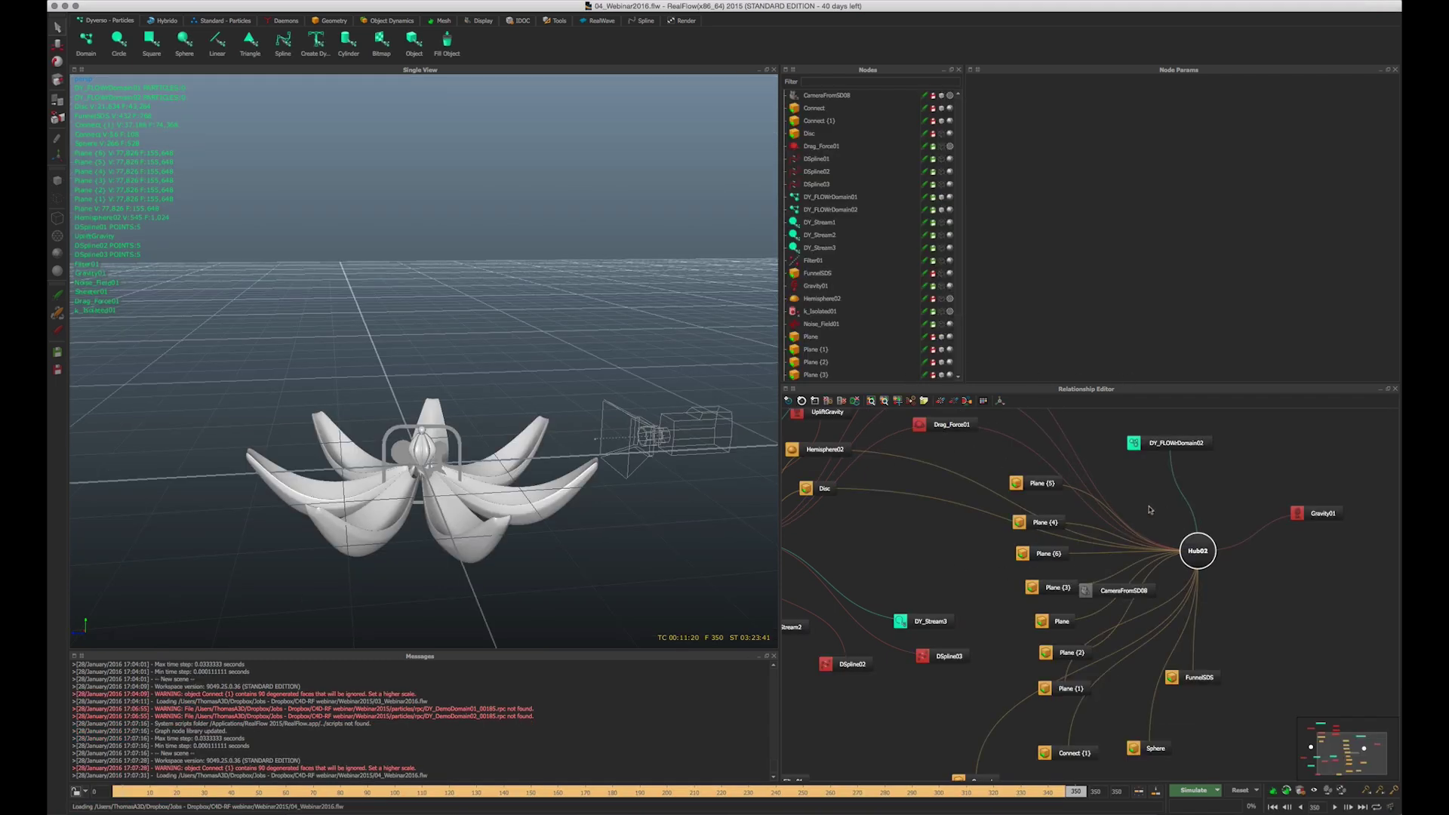
Inspect the second hub's connections and display the domain parameters of DY_FLOWrDomain02
middle_click_drag(979, 570, 868, 571)
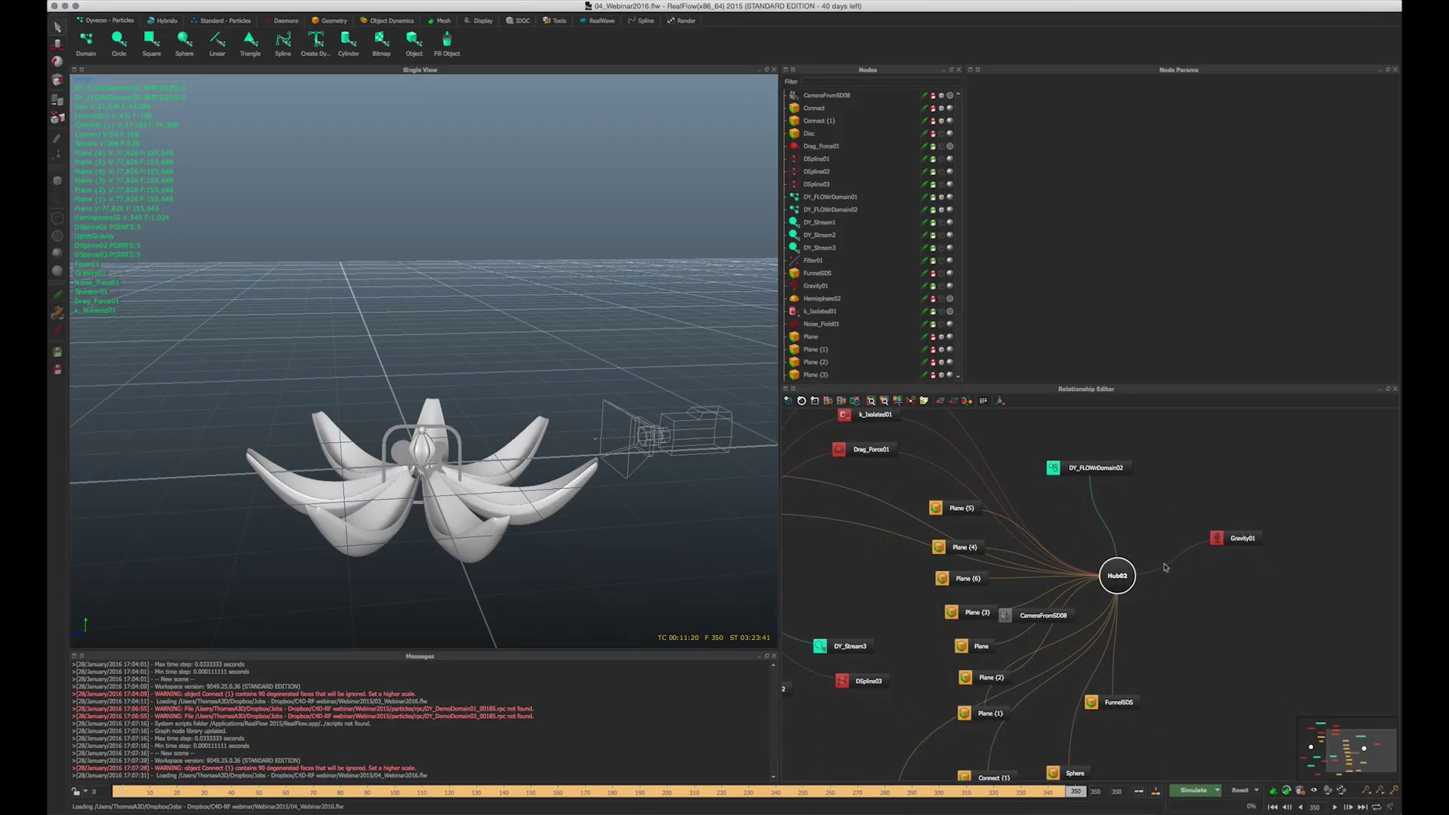
left_click(1119, 577)
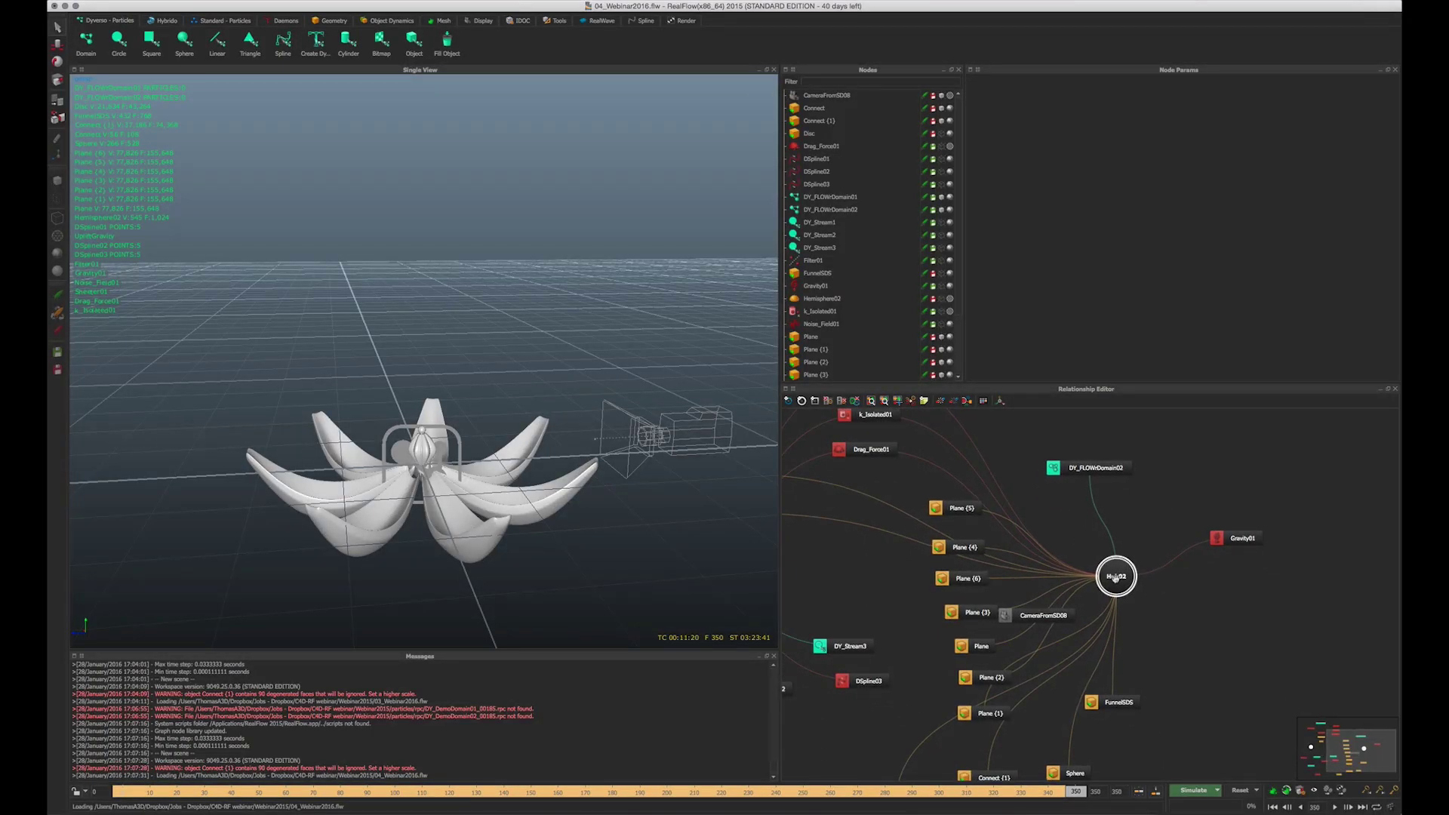
left_click(1110, 468)
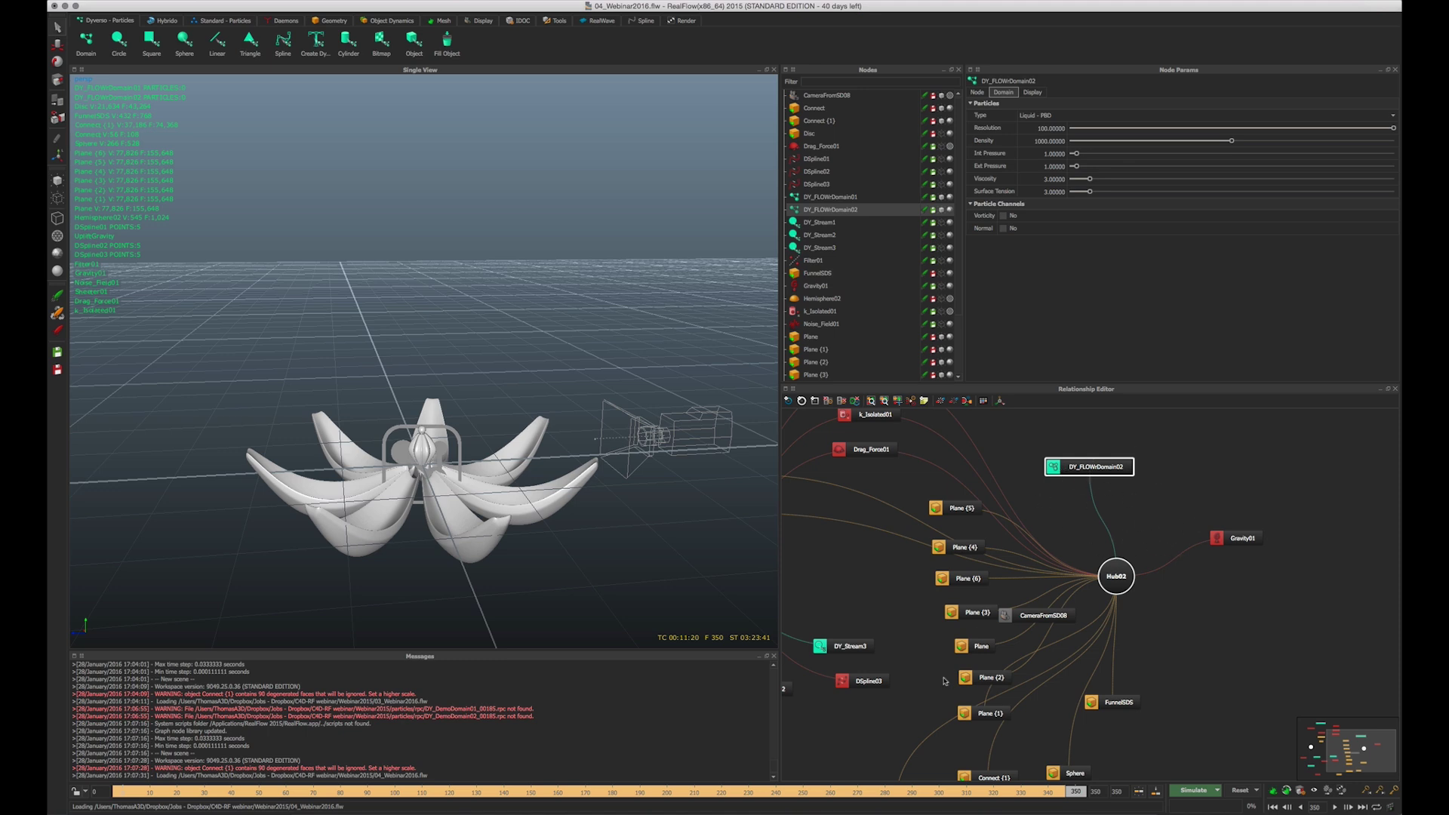
Inspect Filter01's simulation state options, keeping Inactive, and advance the timeline to frame 185 to compare the state
left_click(814, 260)
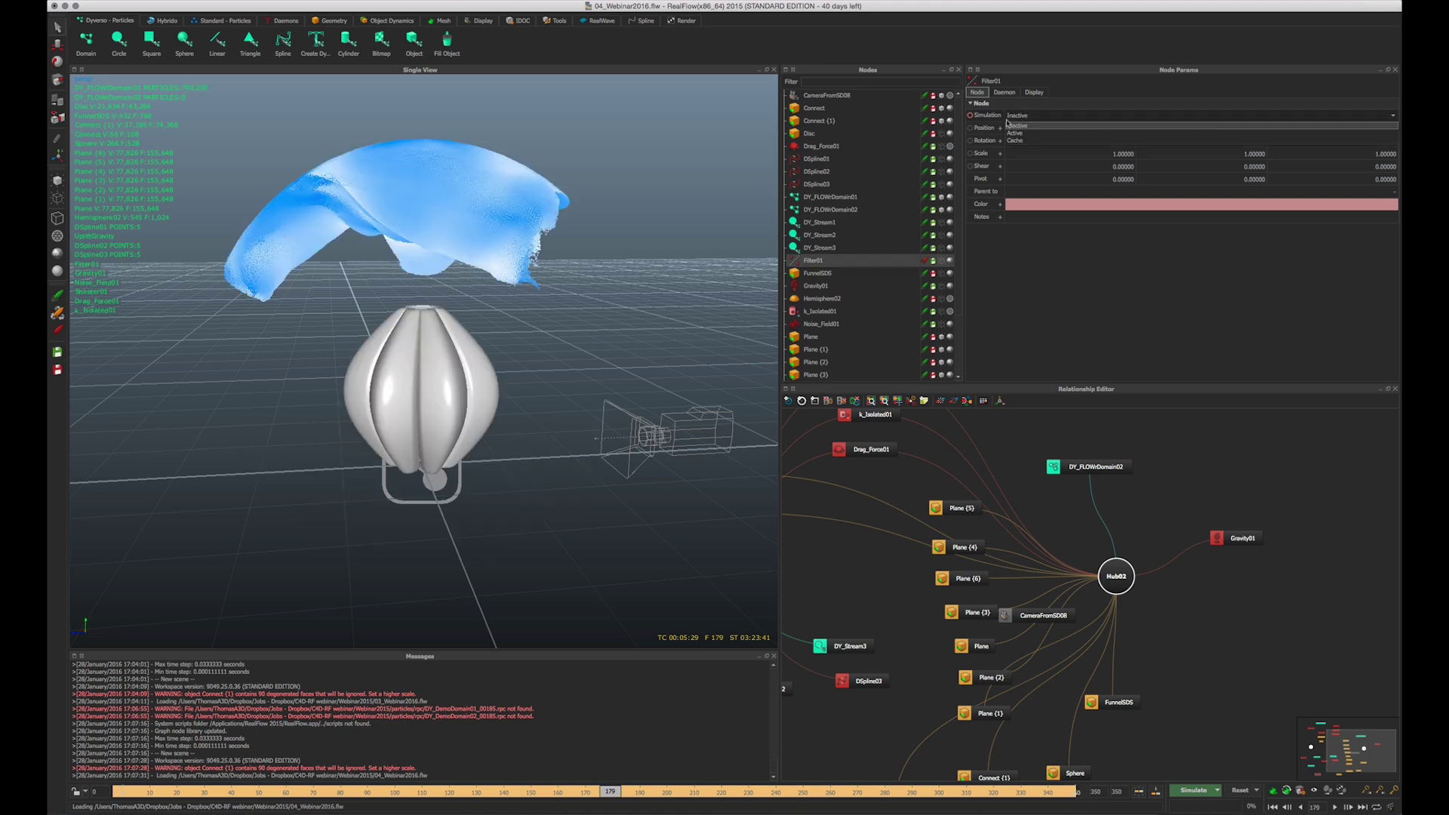
left_click(1015, 116)
left_click(1015, 128)
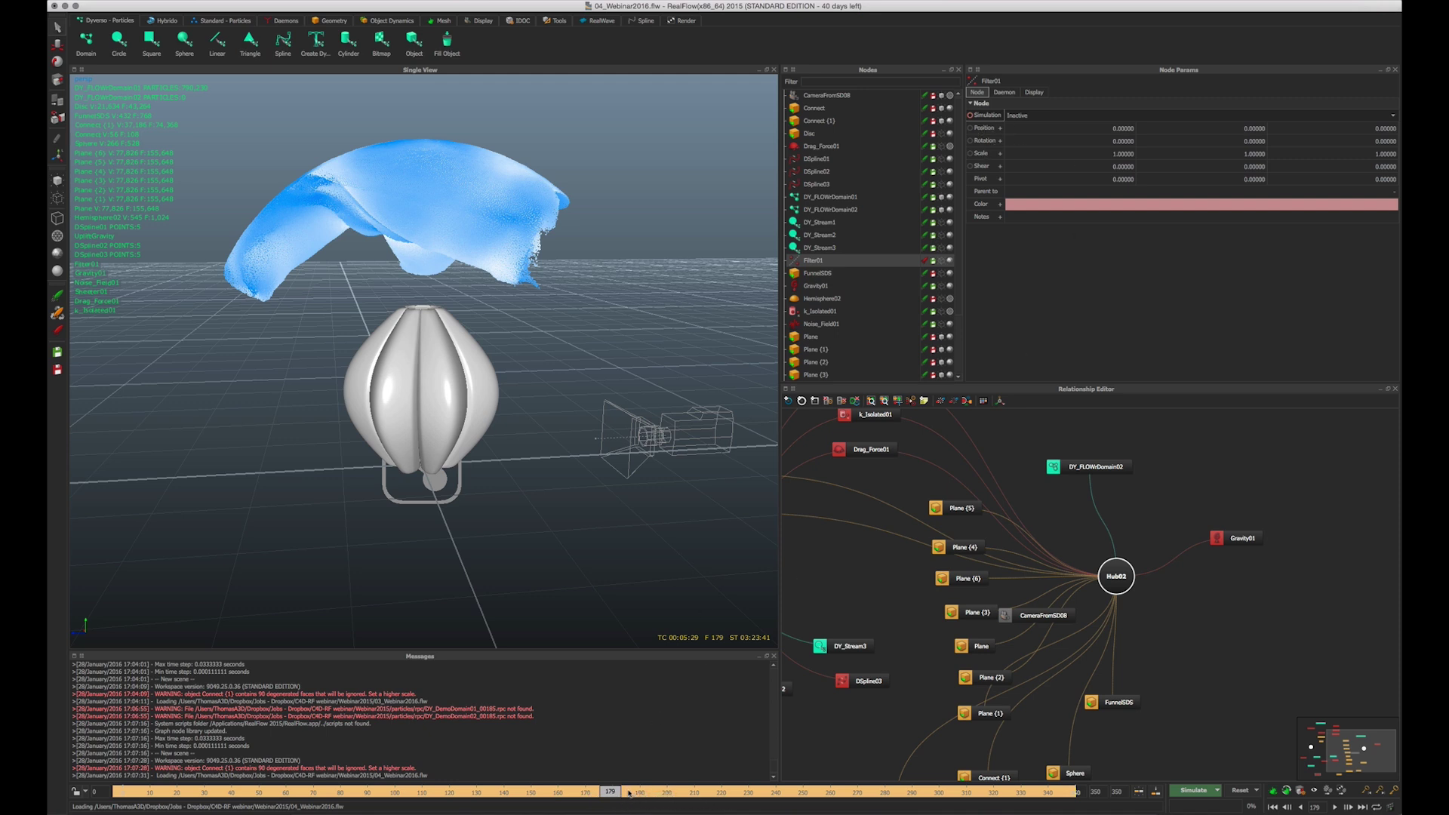
left_click_drag(624, 794, 628, 795)
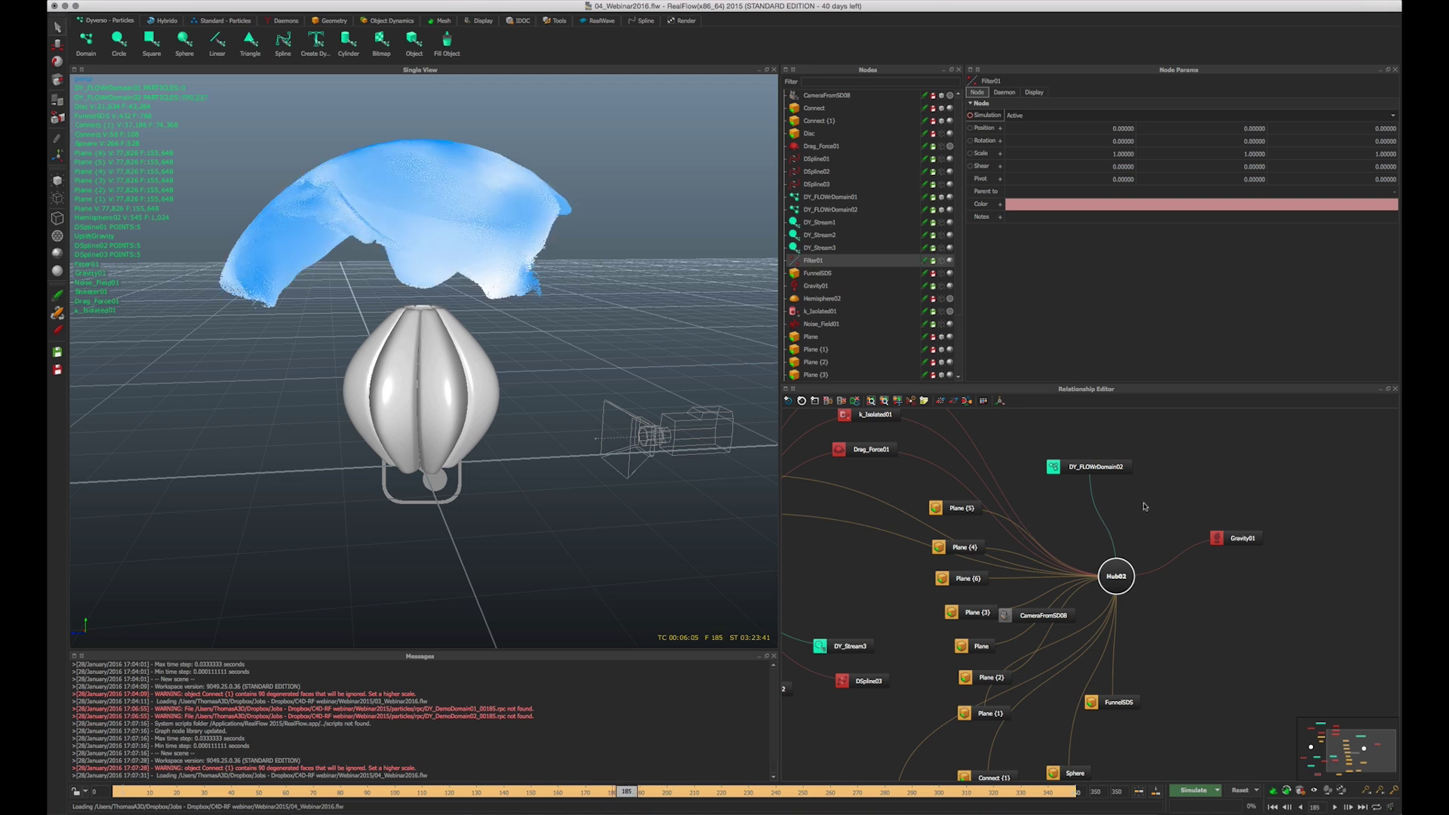
Review both hubs' connections in the relationship graph and move the DY_FLOWrDomain02 node directly above its hub
middle_click_drag(1180, 506, 1253, 488)
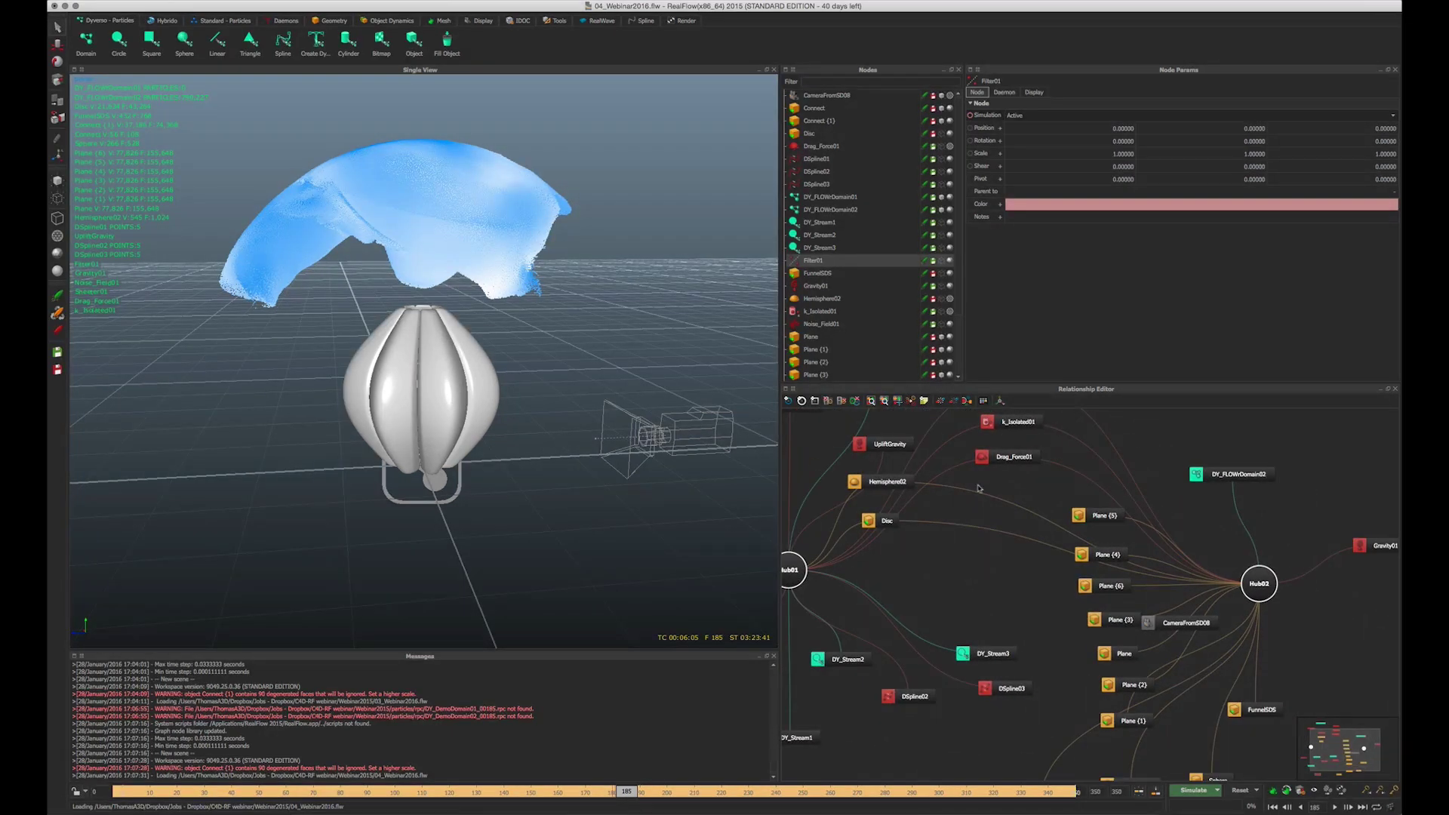
middle_click_drag(986, 581, 1164, 632)
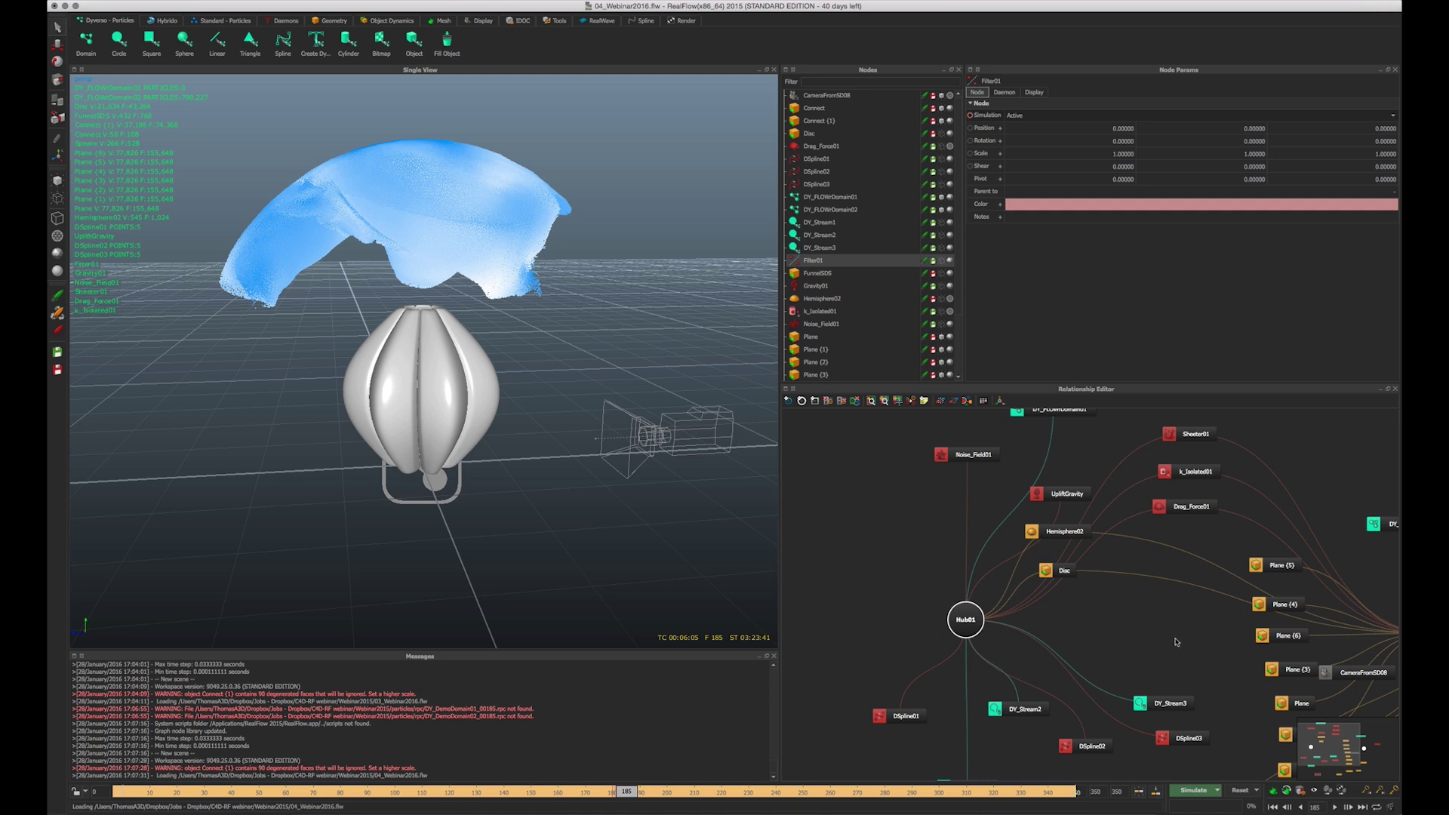
middle_click_drag(1152, 633, 922, 574)
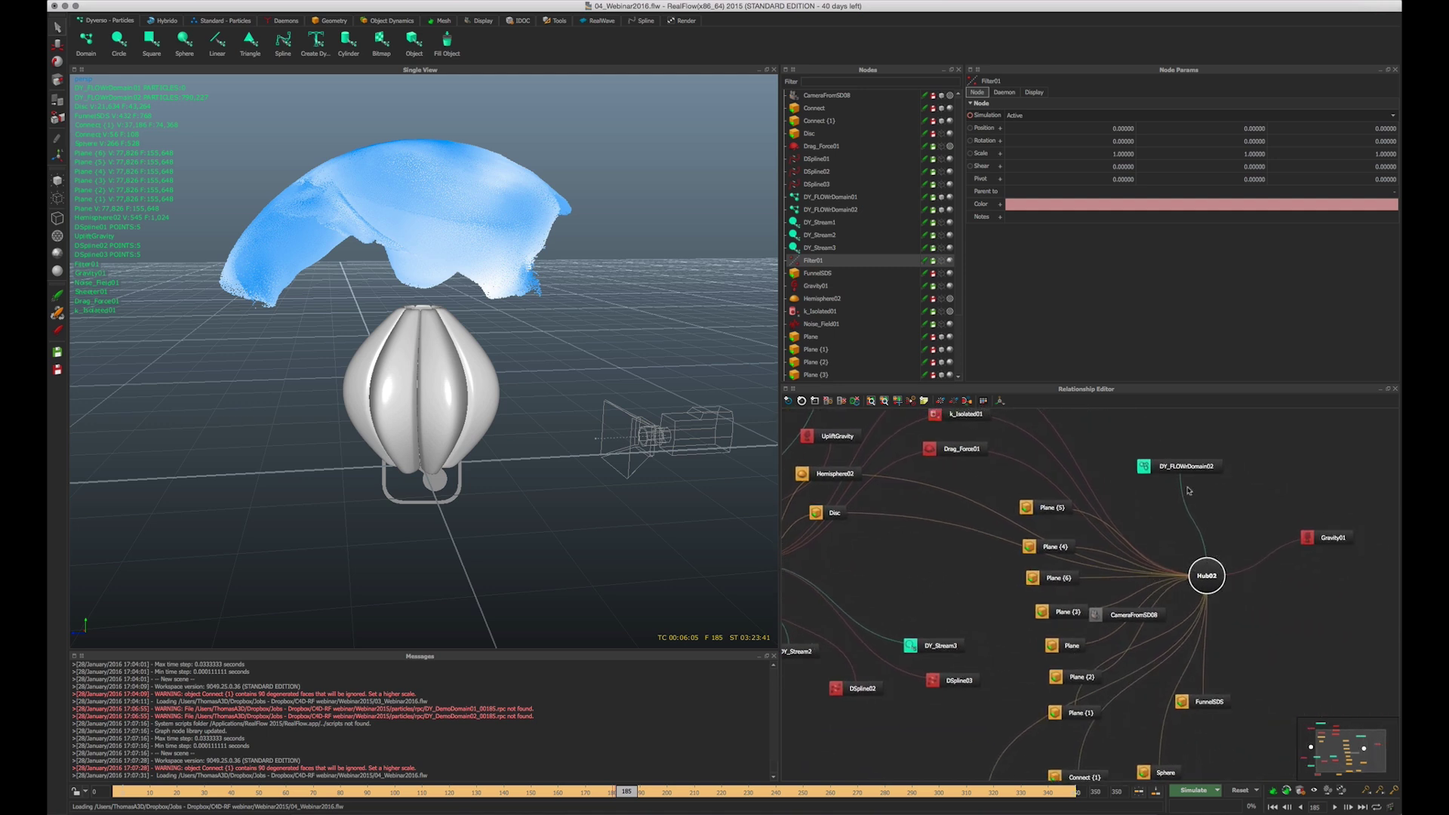
left_click_drag(1195, 466, 1226, 456)
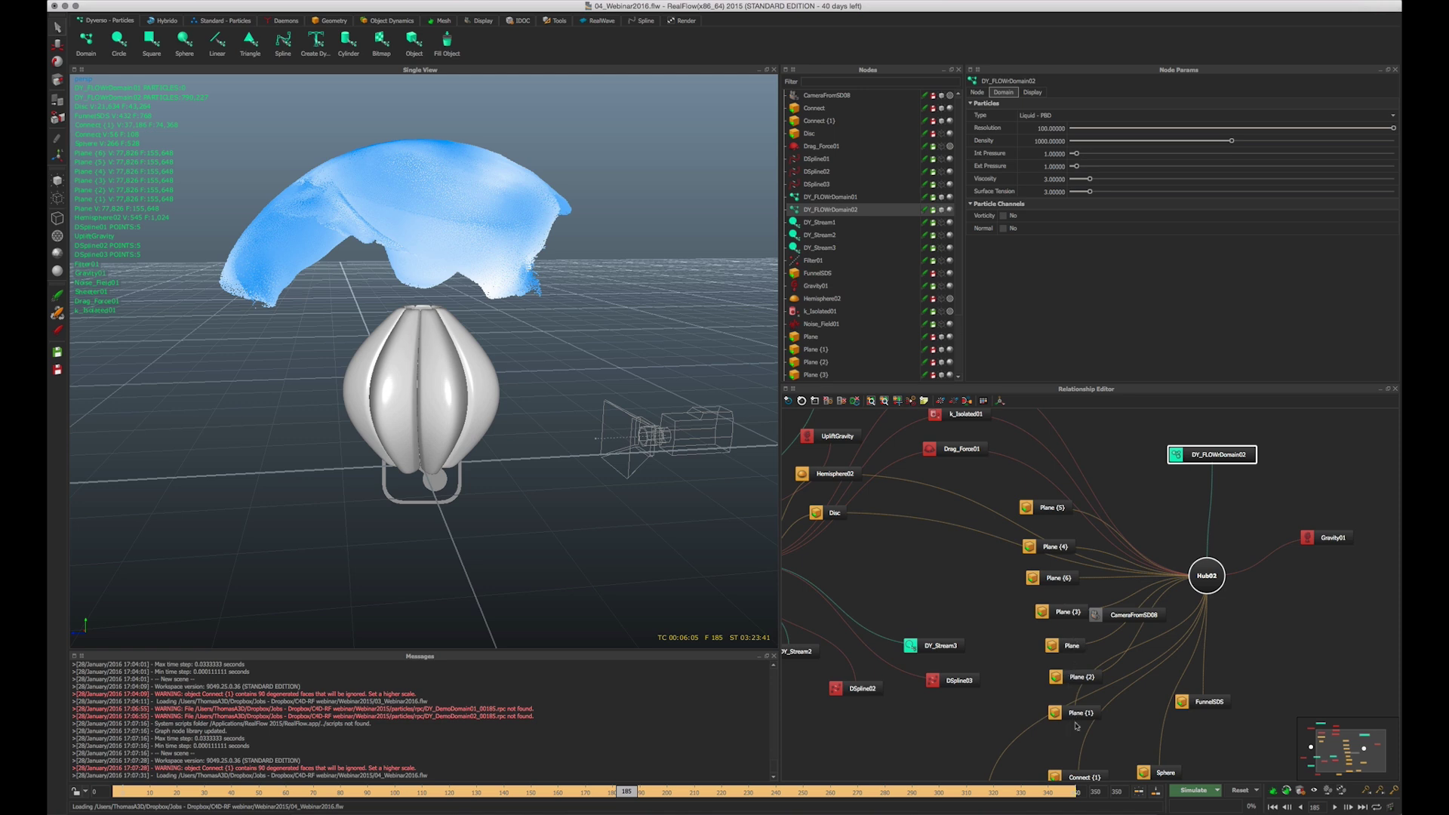
Select the Disc node connected to the hubs and turn on its display in the viewport
middle_click_drag(1054, 738, 1060, 629)
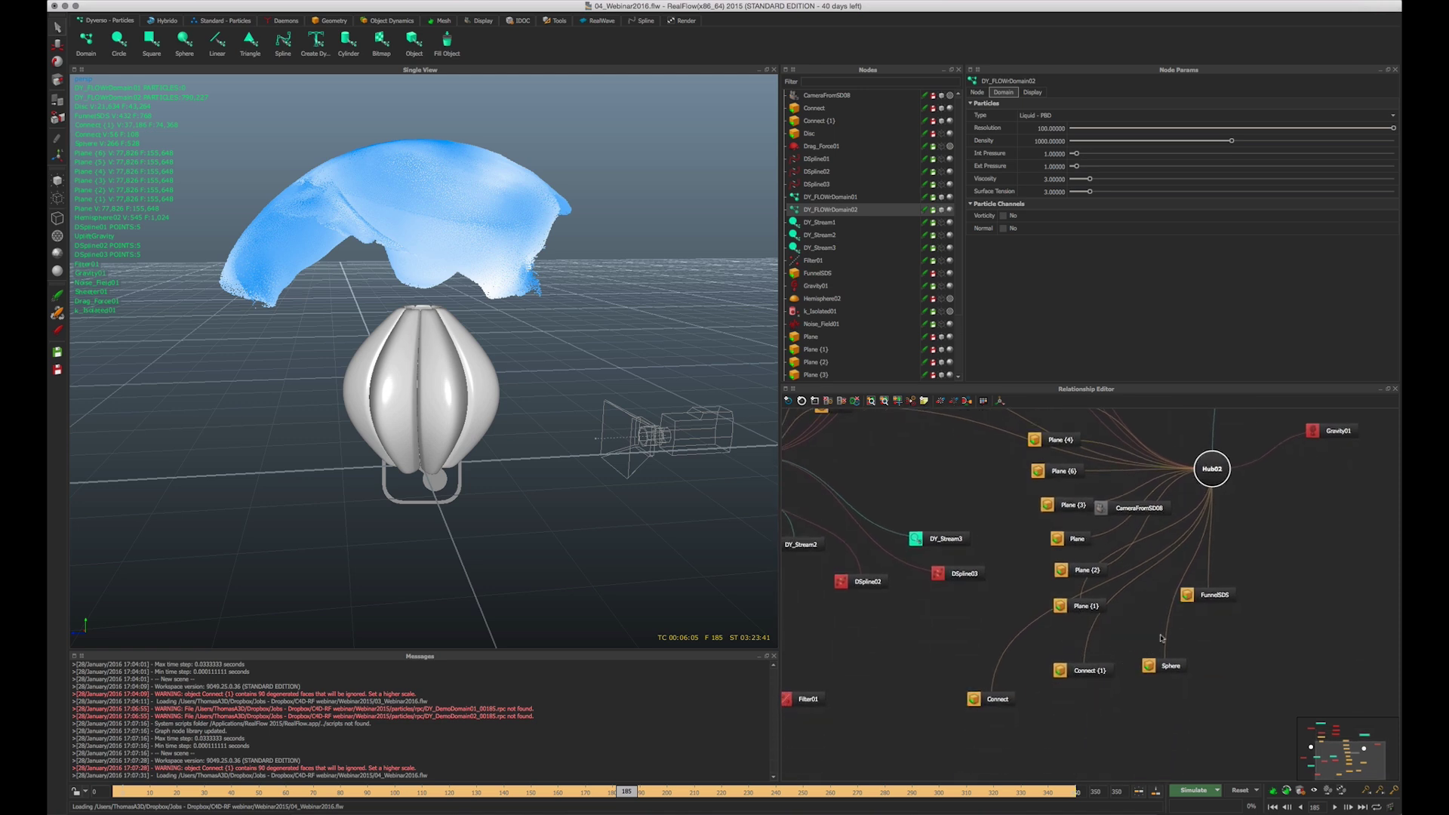
middle_click_drag(1245, 596, 1239, 643)
left_click_drag(817, 490, 824, 499)
left_click(942, 136)
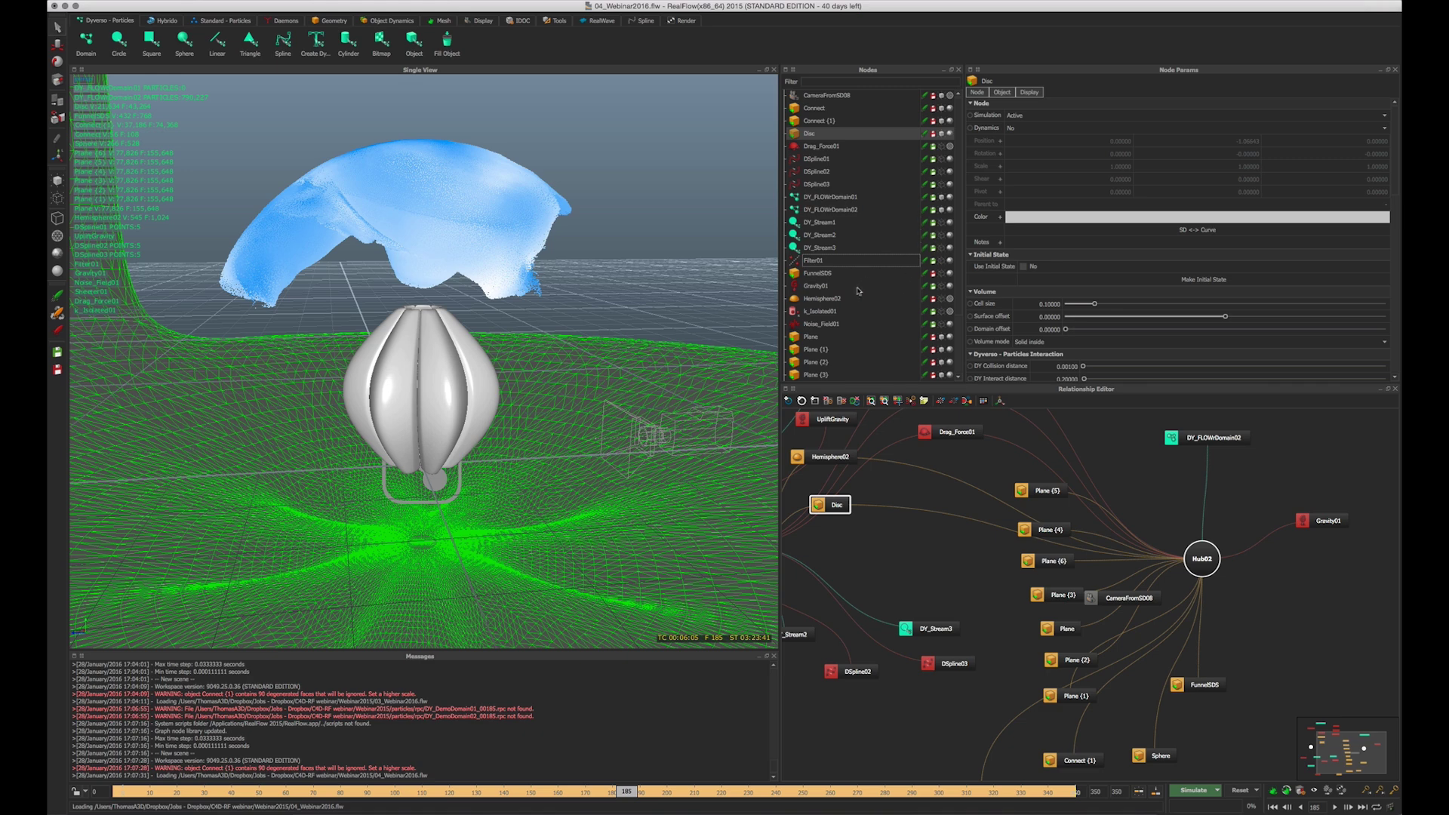
Briefly display FunnelSDS in the viewport to inspect the funnel shape, and hide both Disc and FunnelSDS
left_click(942, 273)
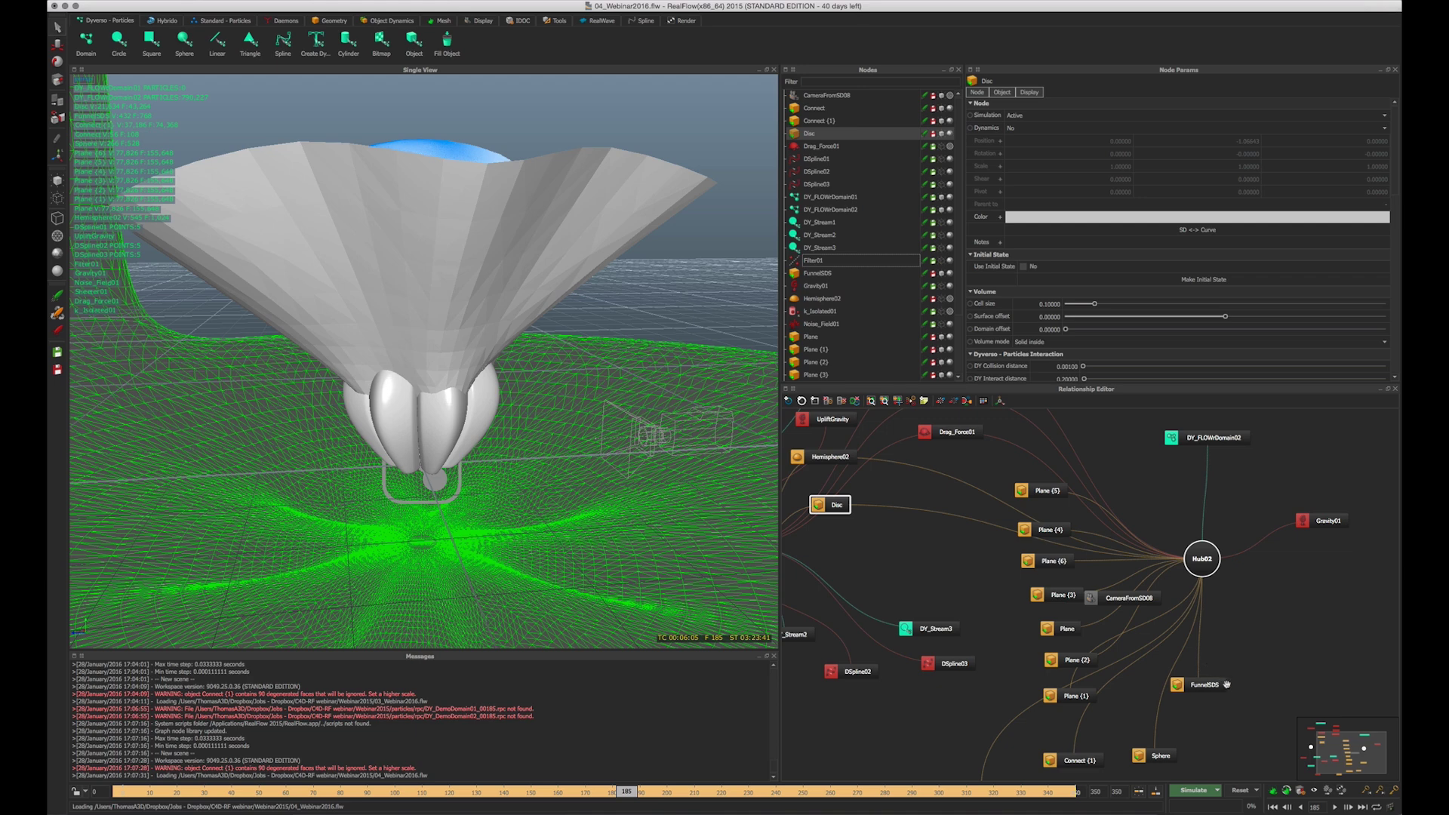
middle_click_drag(1235, 649, 1250, 623)
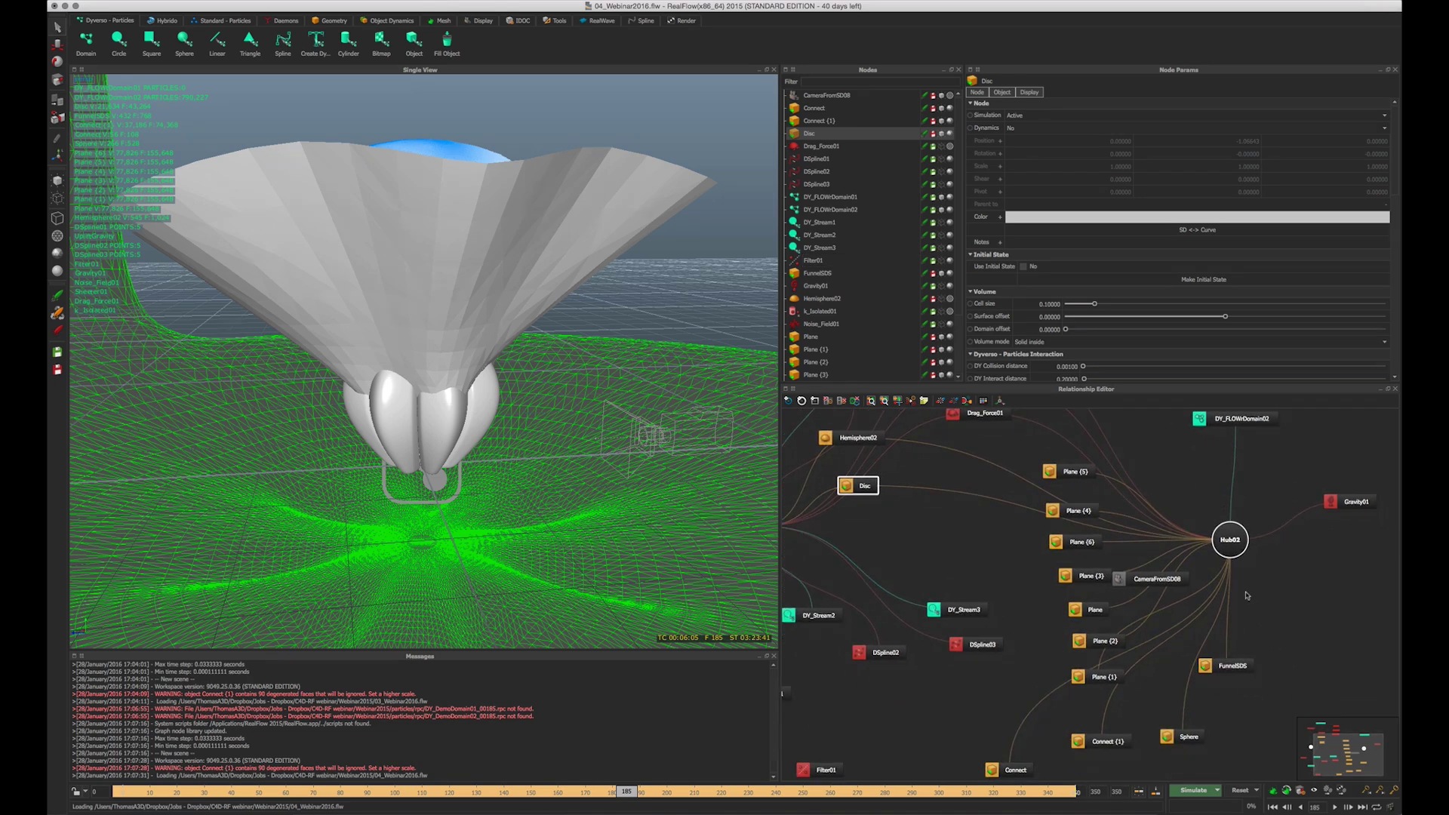
left_click(941, 134)
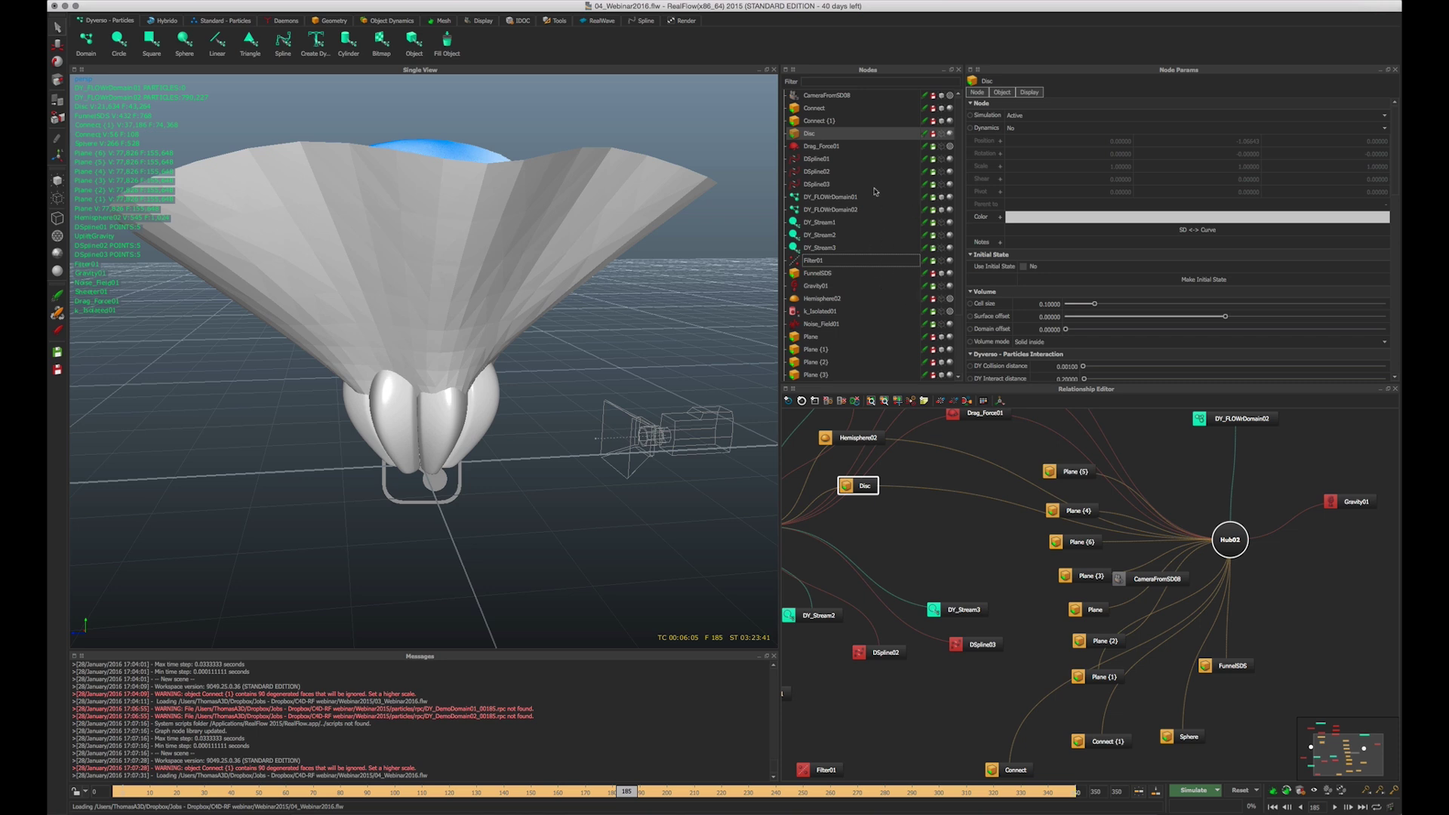
left_click(941, 273)
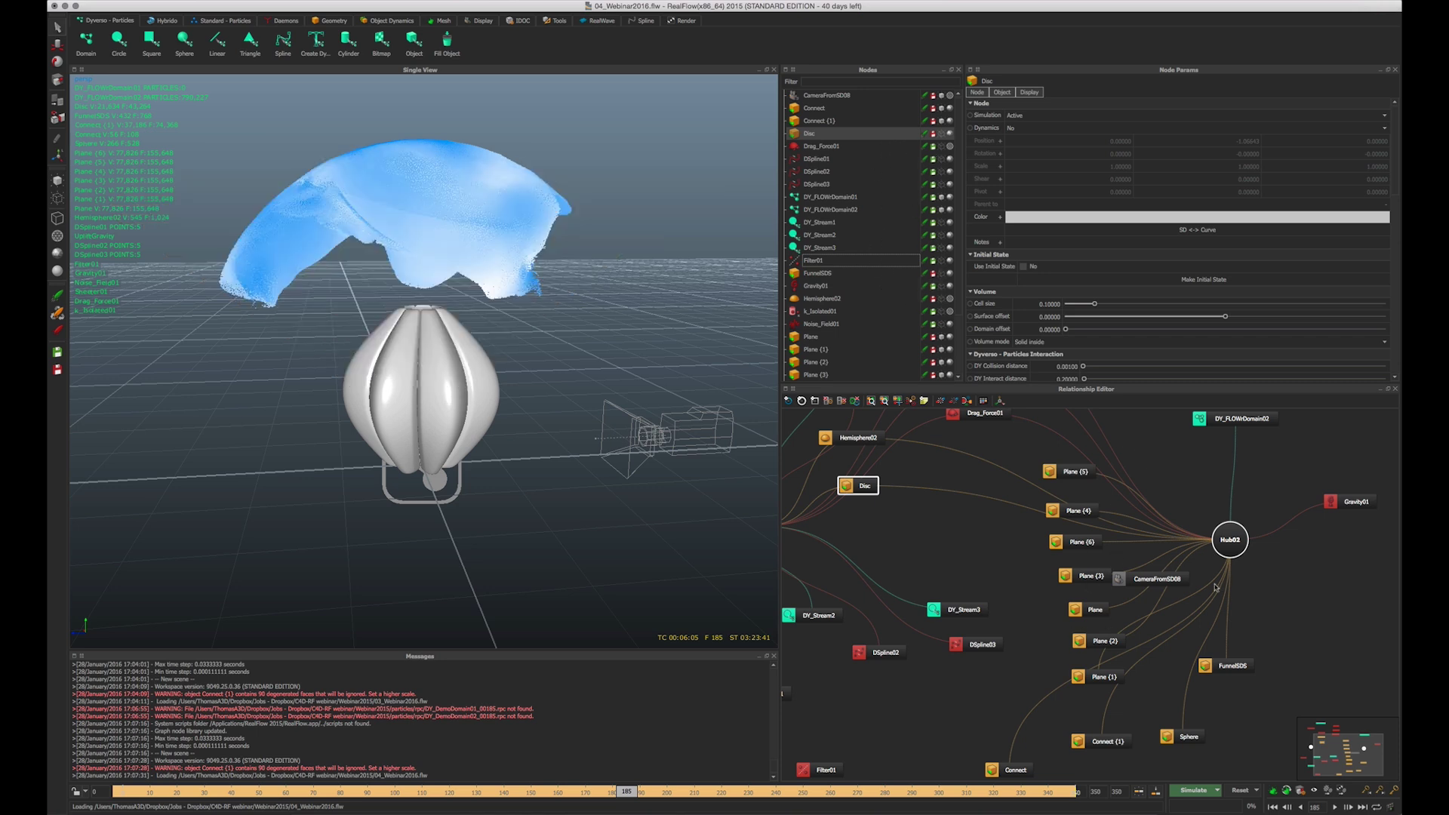
Inspect Gravity01's daemon settings, and at frame 131 compare the domain parameters of DY_FLOWrDomain01 and DY_FLOWrDomain02
left_click_drag(1351, 502, 1343, 483)
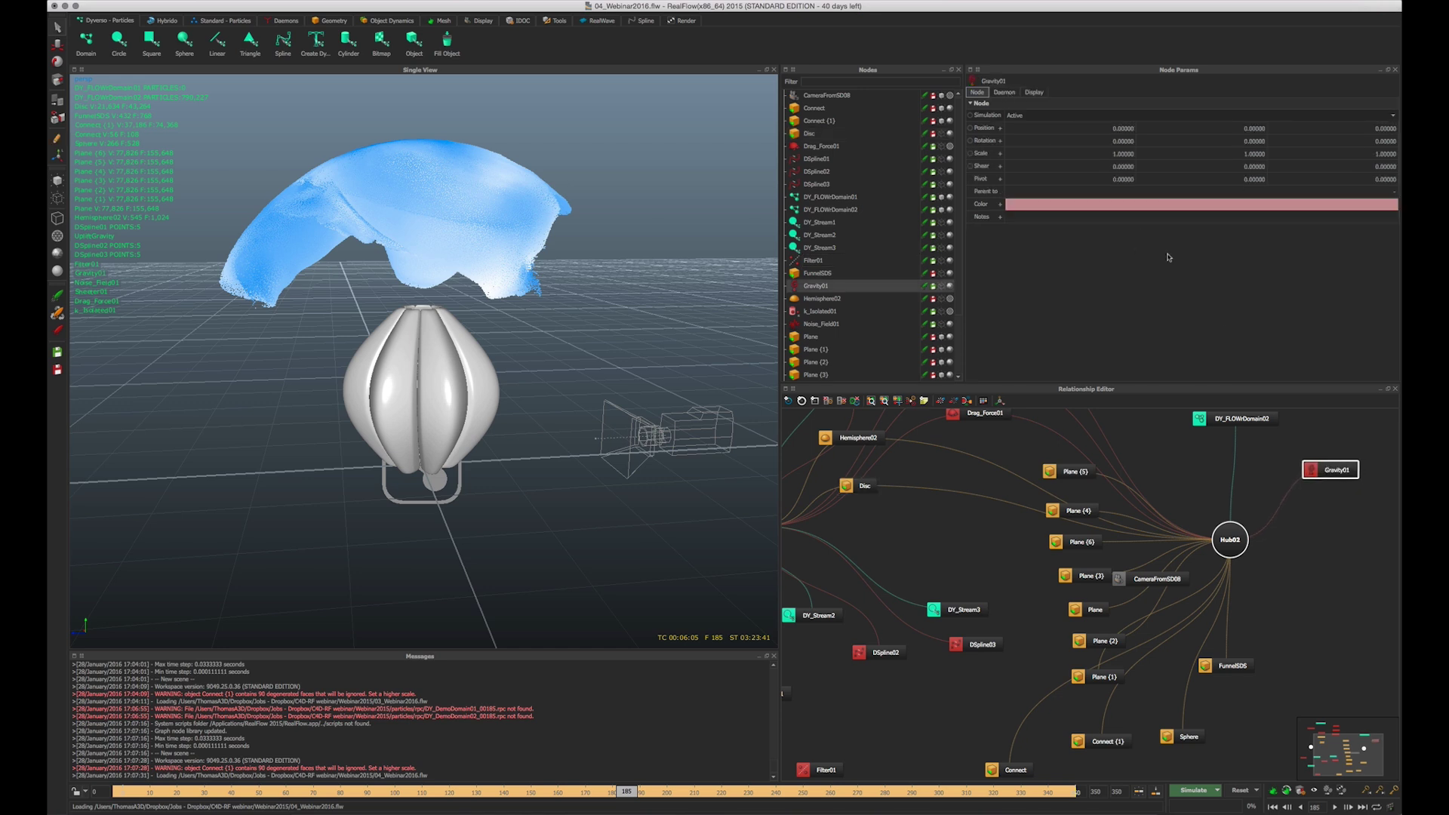
left_click(1005, 92)
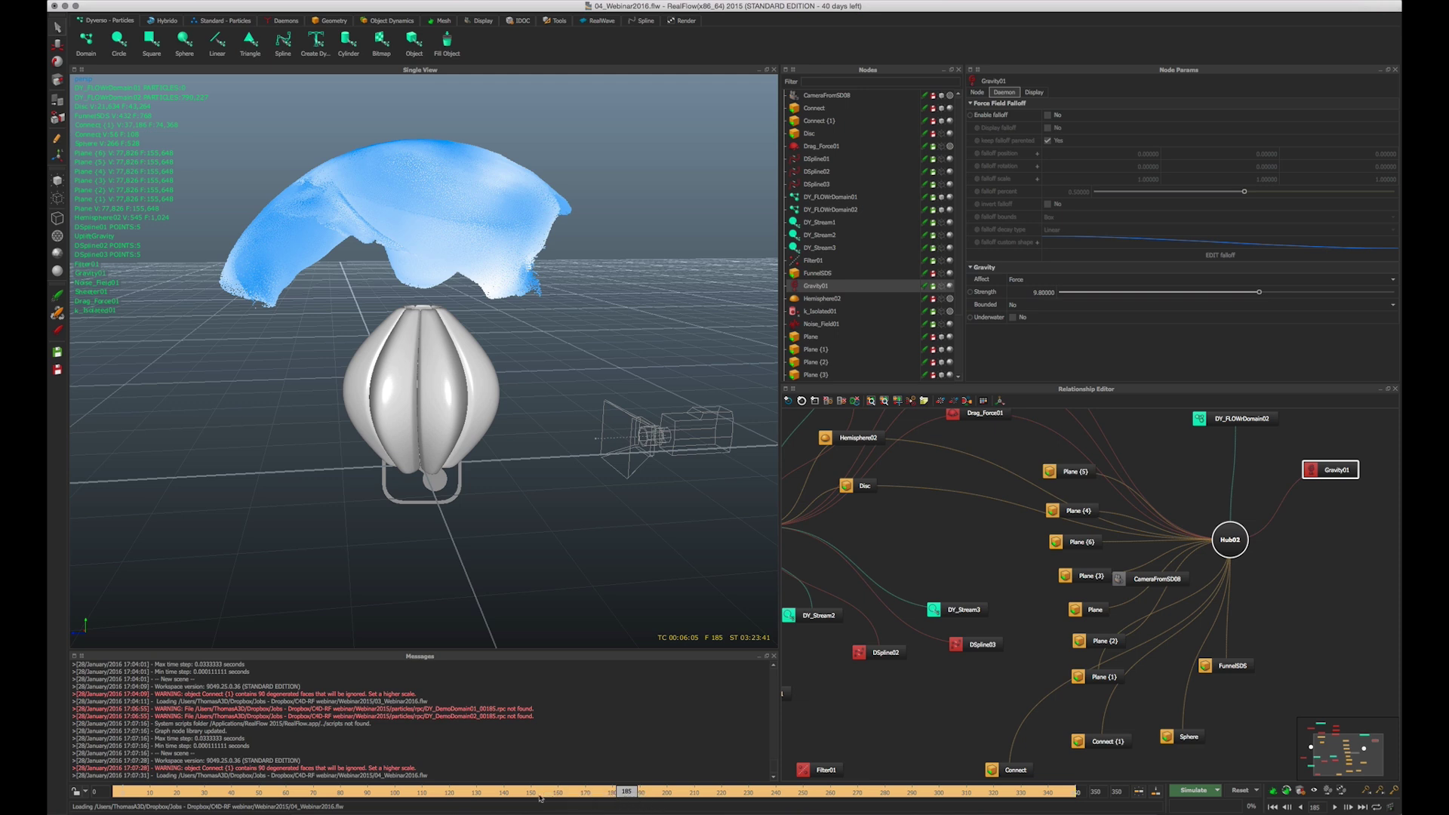
left_click(480, 793)
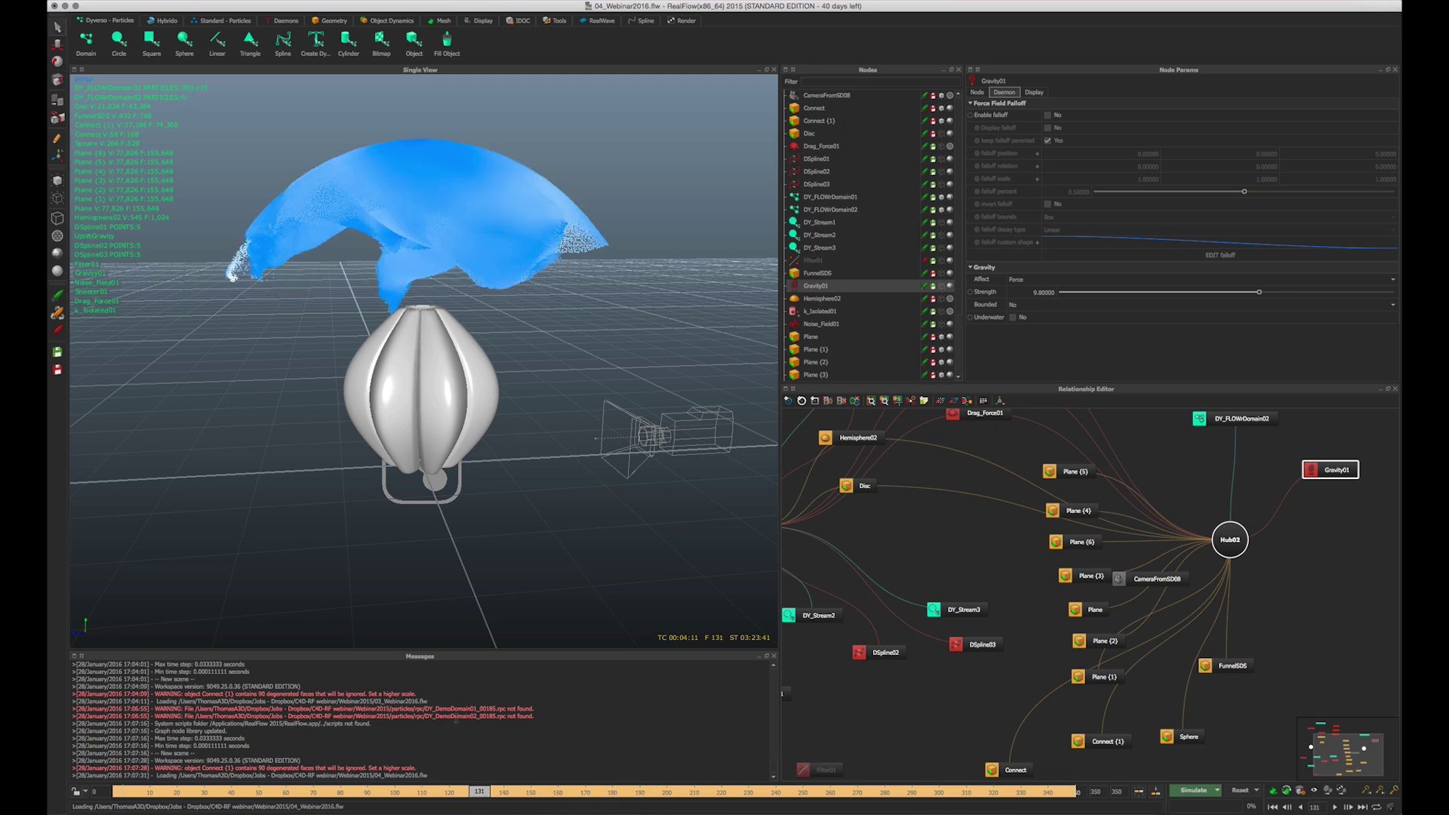
left_click(833, 201)
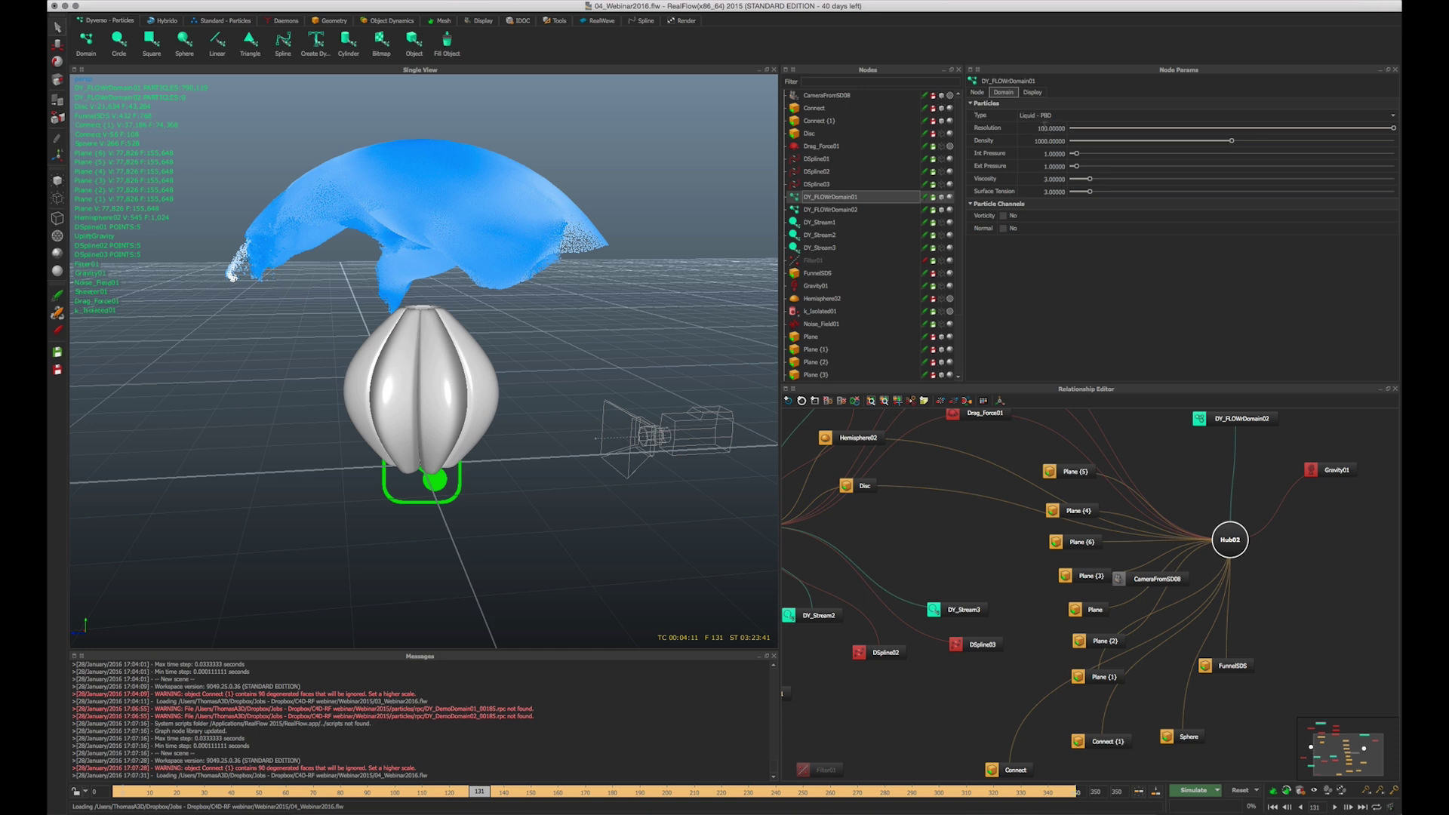
left_click(849, 212)
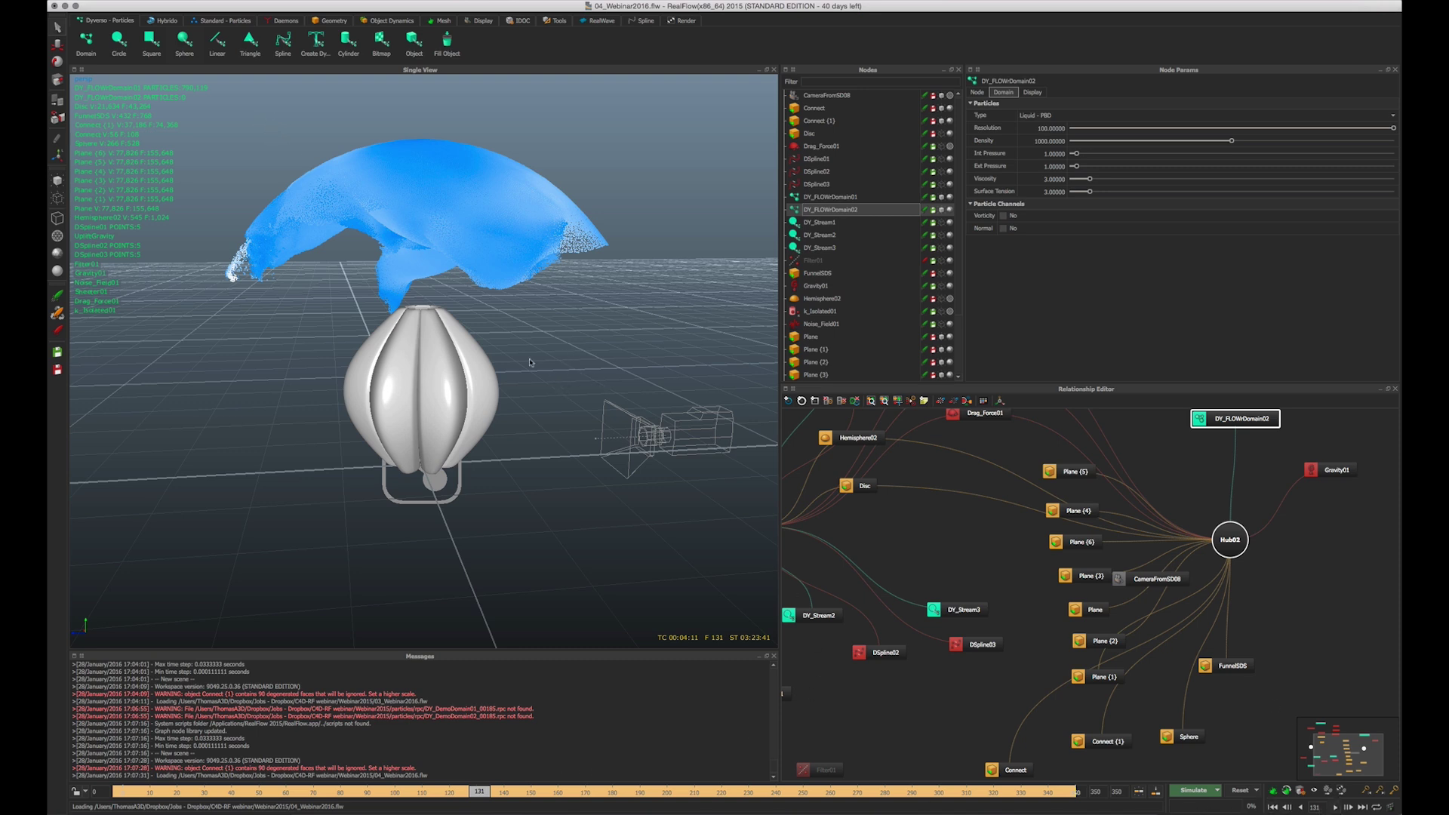
Play the simulation onward from frame 131, stop it and advance to frame 215 to view the splash
key("ctrl+a")
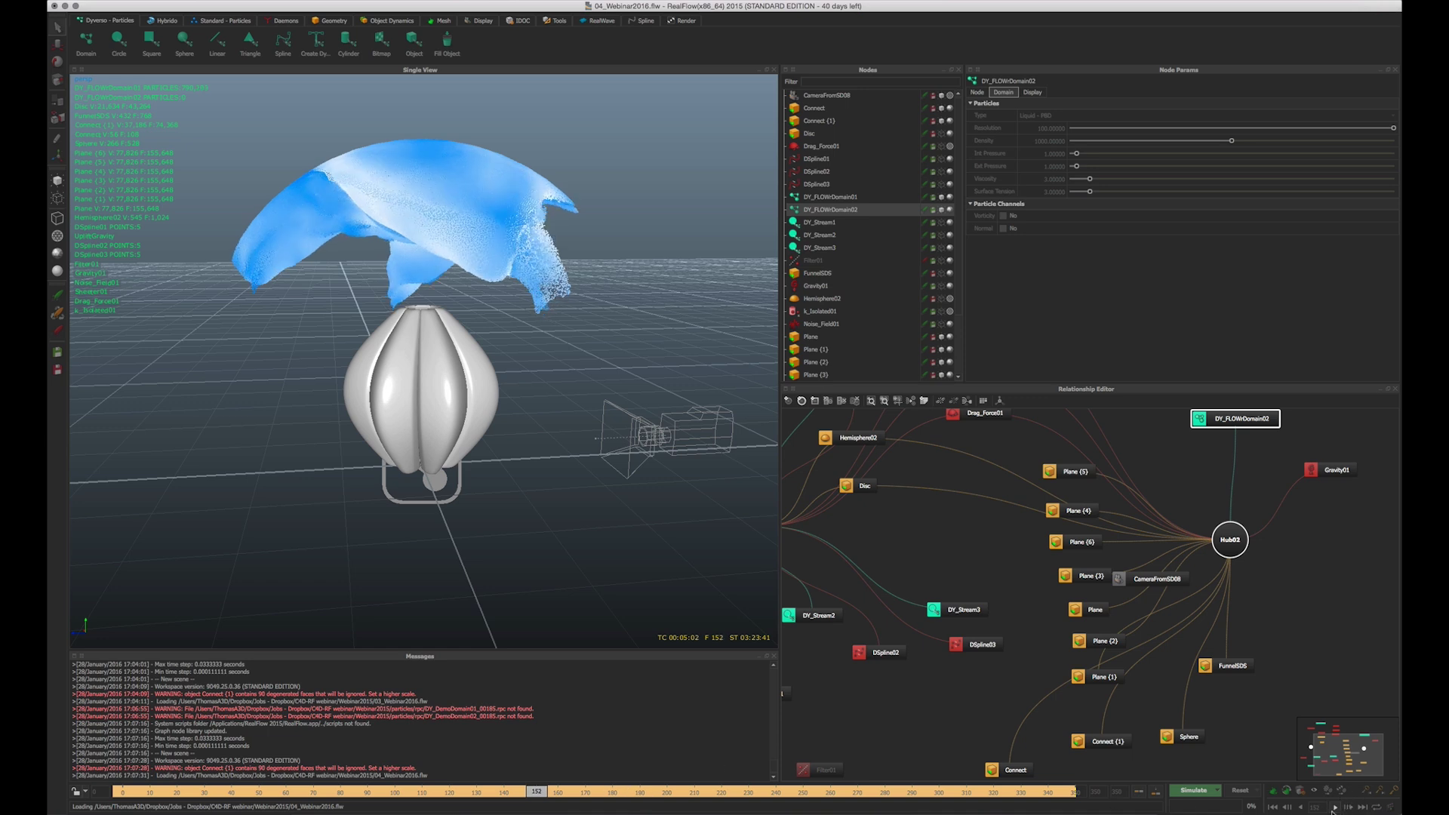
left_click(1334, 808)
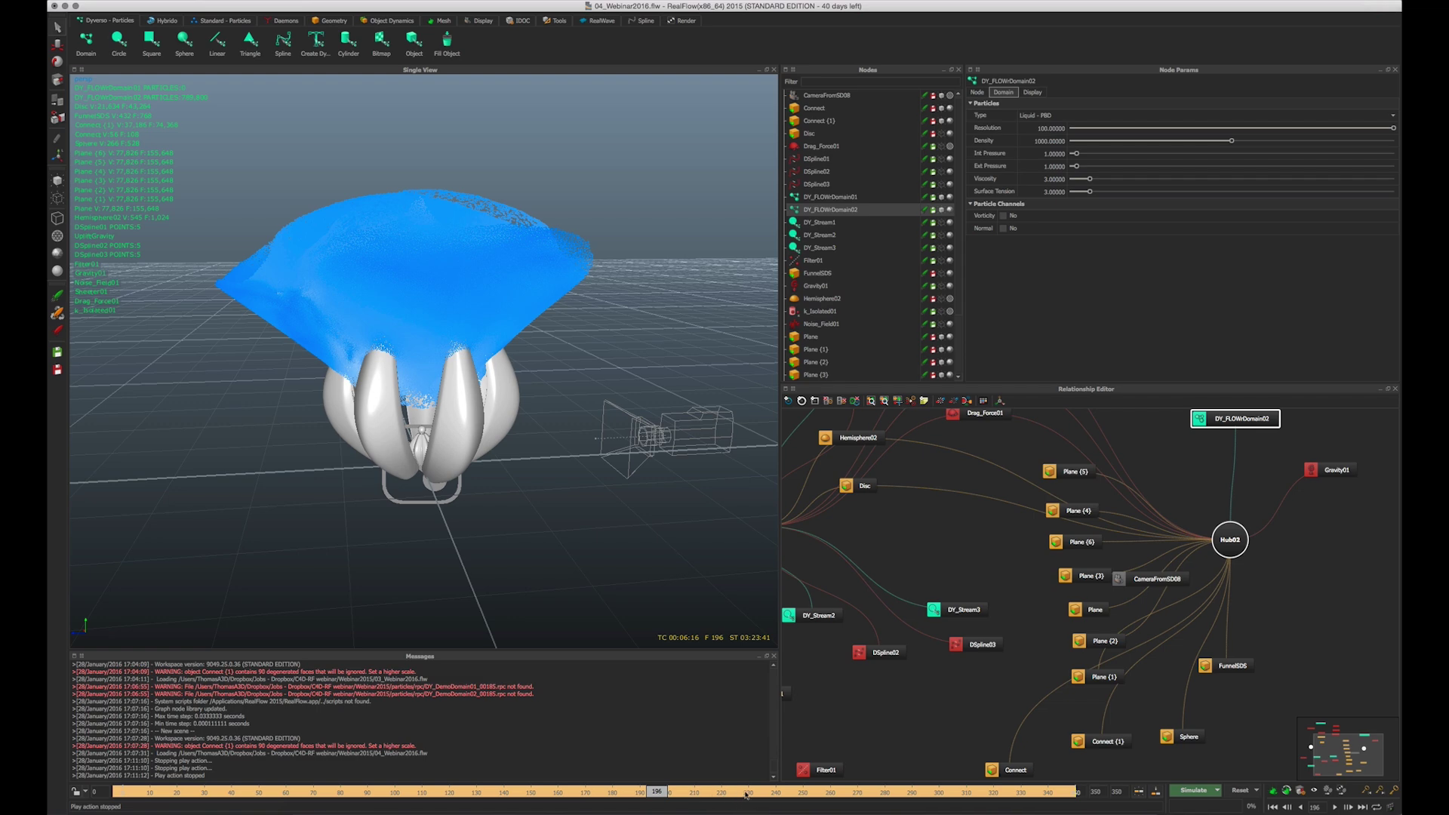
left_click_drag(745, 795, 762, 791)
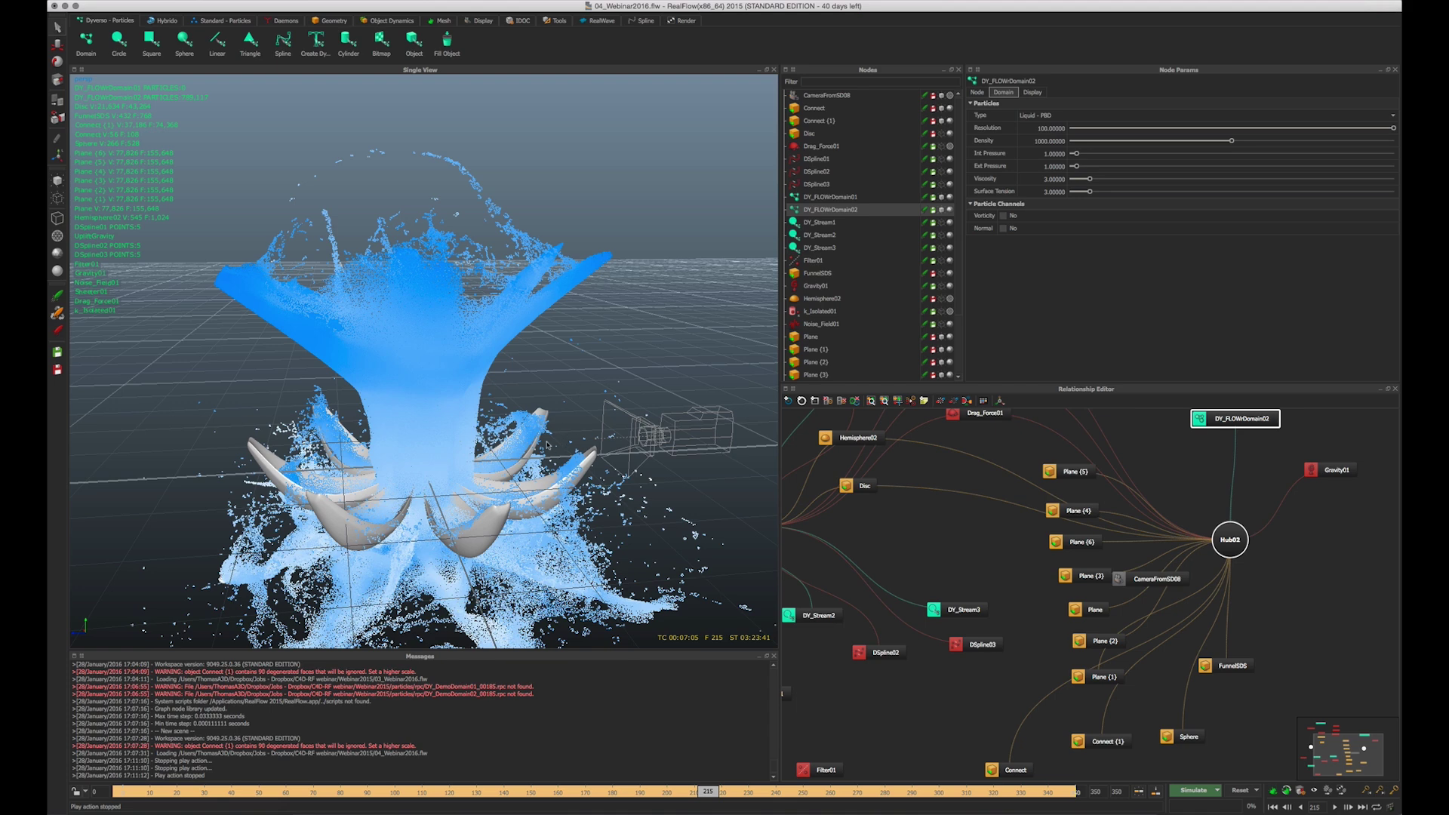
Switch to Cinema 4D and revert the Webinar01_C4Dscene.c4d project to its saved version, discarding the changes
key("super+Tab")
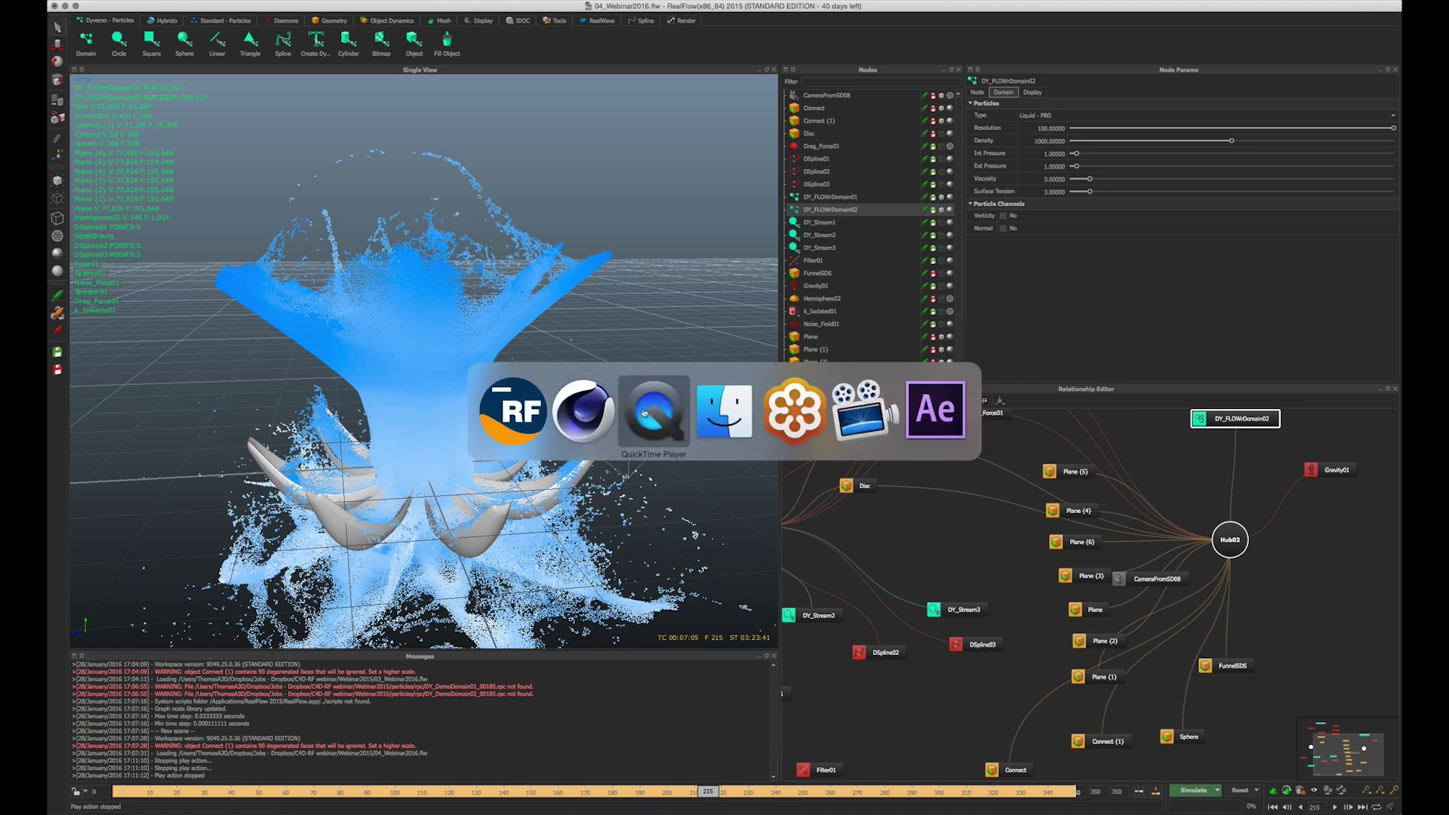
left_click(585, 422)
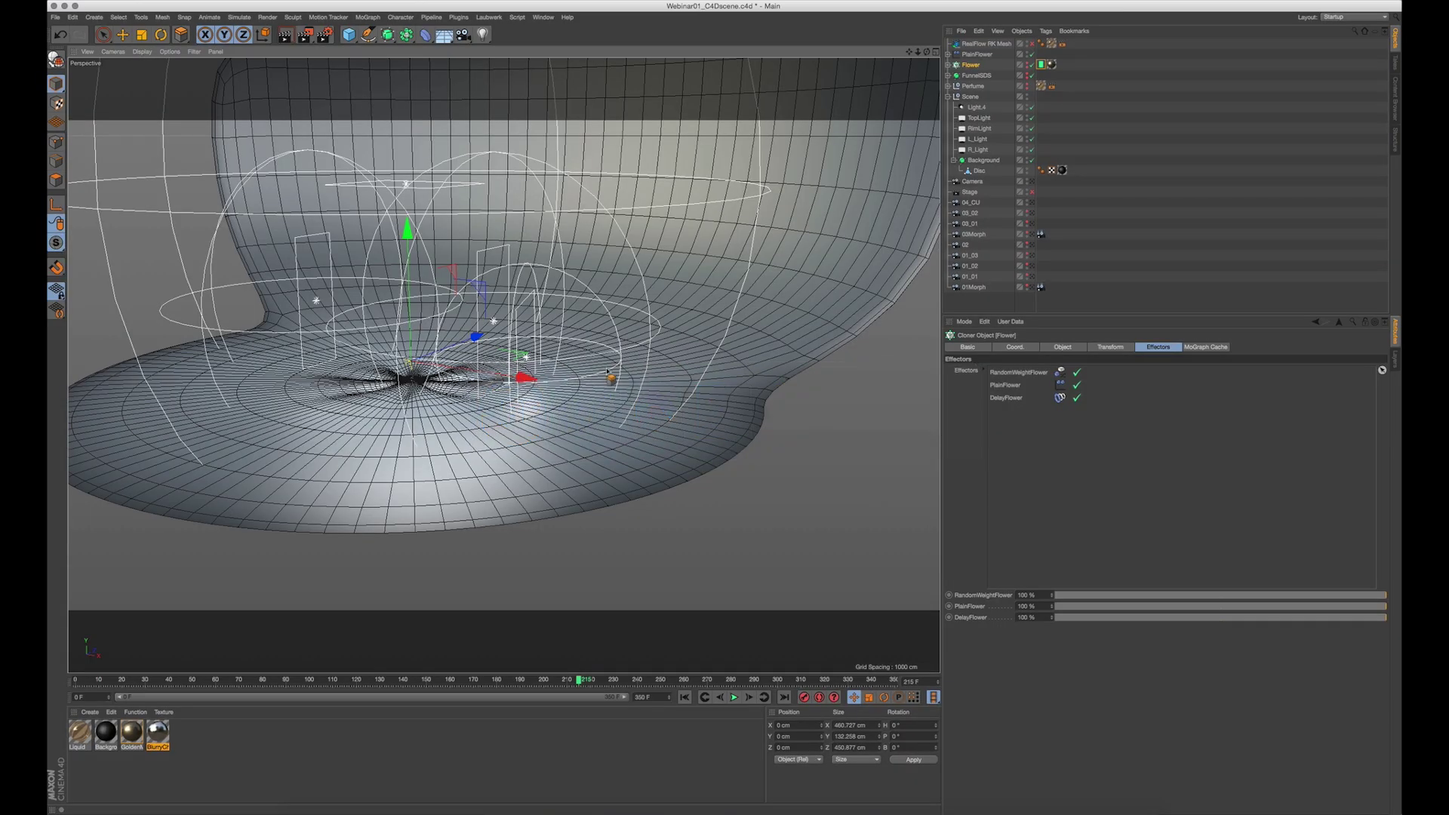
left_click(55, 16)
left_click(107, 64)
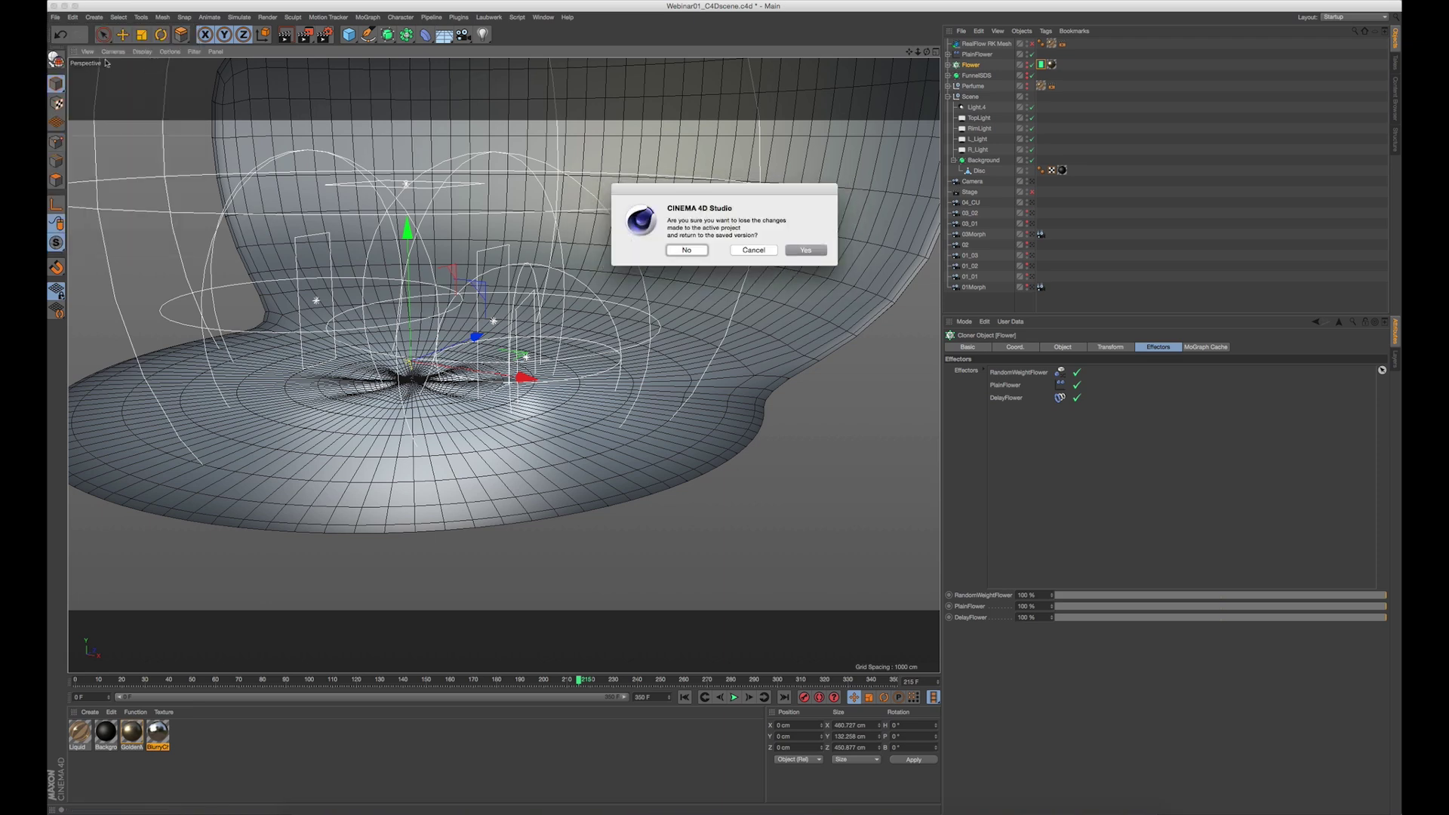
left_click(807, 251)
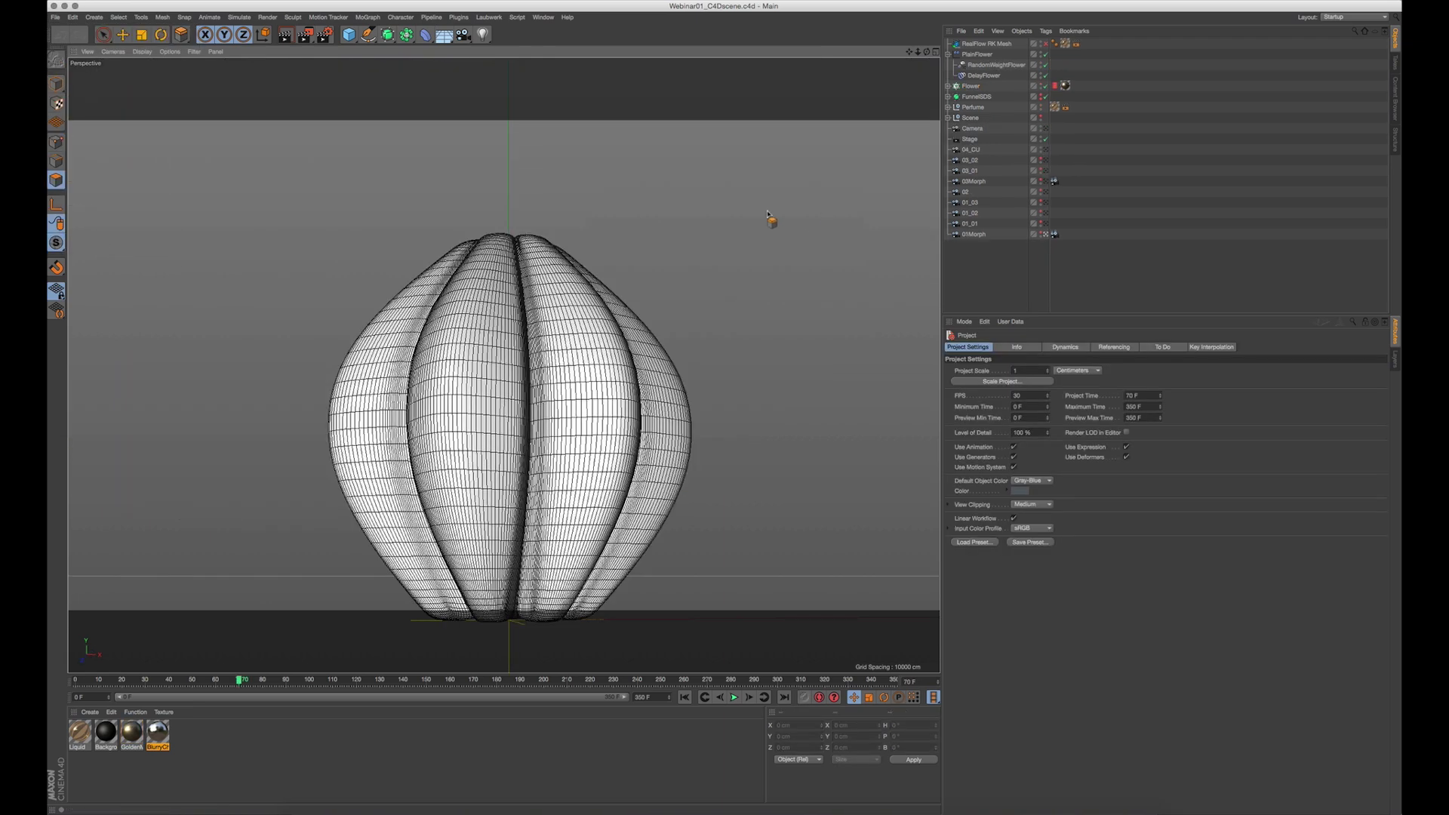
Advance the animation to frame 218, briefly display FunnelSDS and inspect the Flower cloner's MoGraph Cache tag settings
left_click_drag(137, 687, 592, 667)
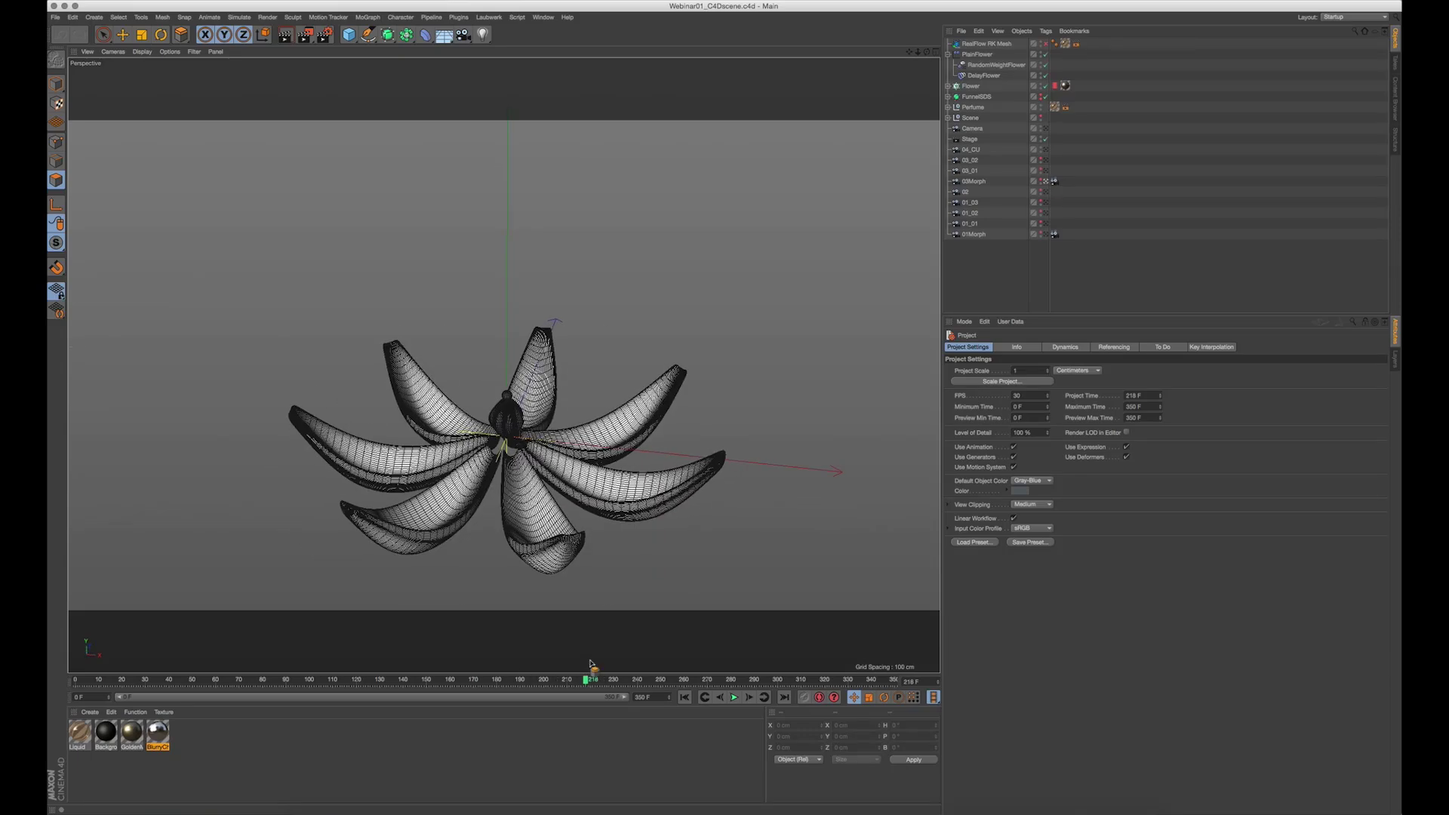
left_click(1046, 97)
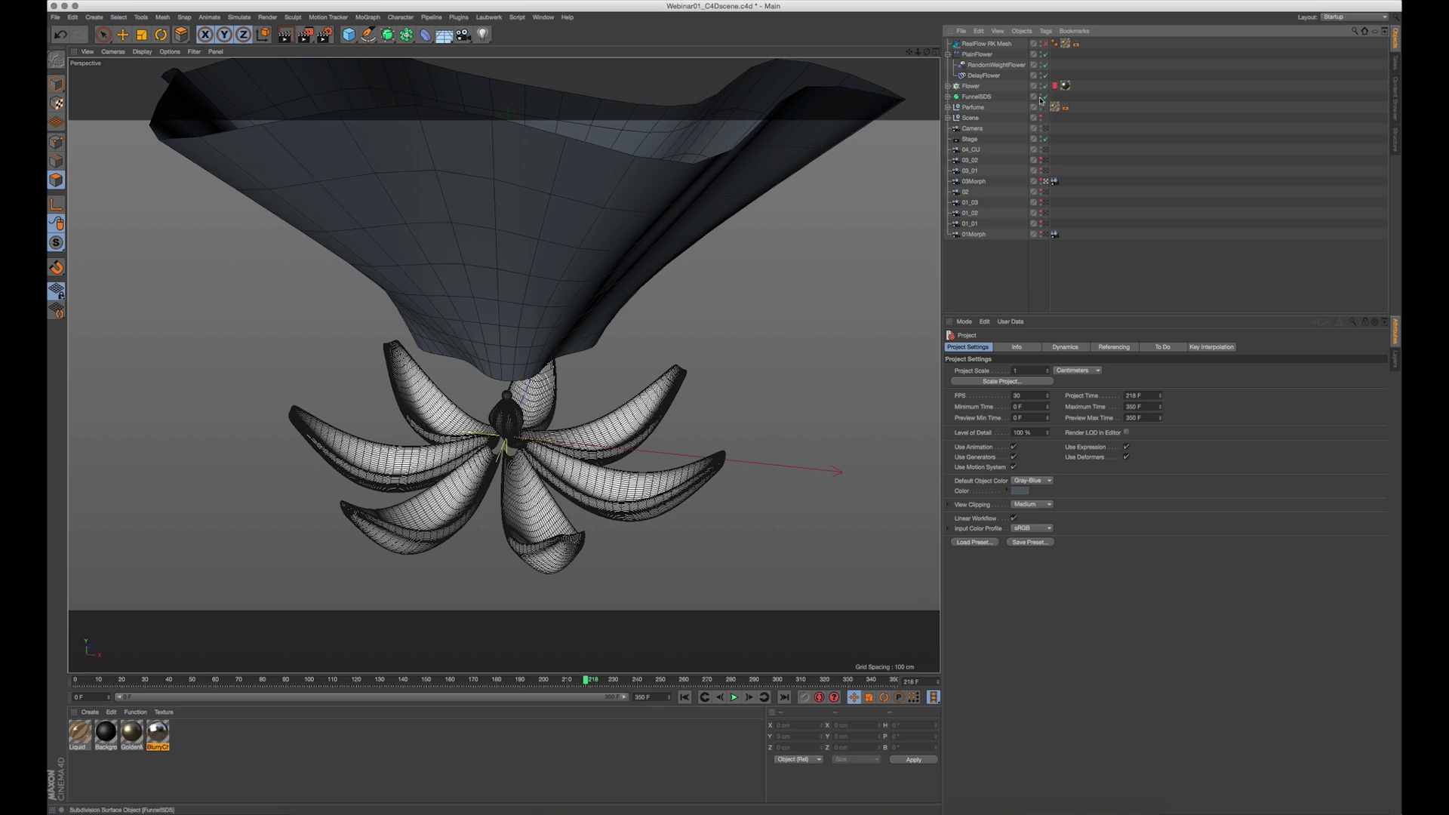
left_click(1044, 96)
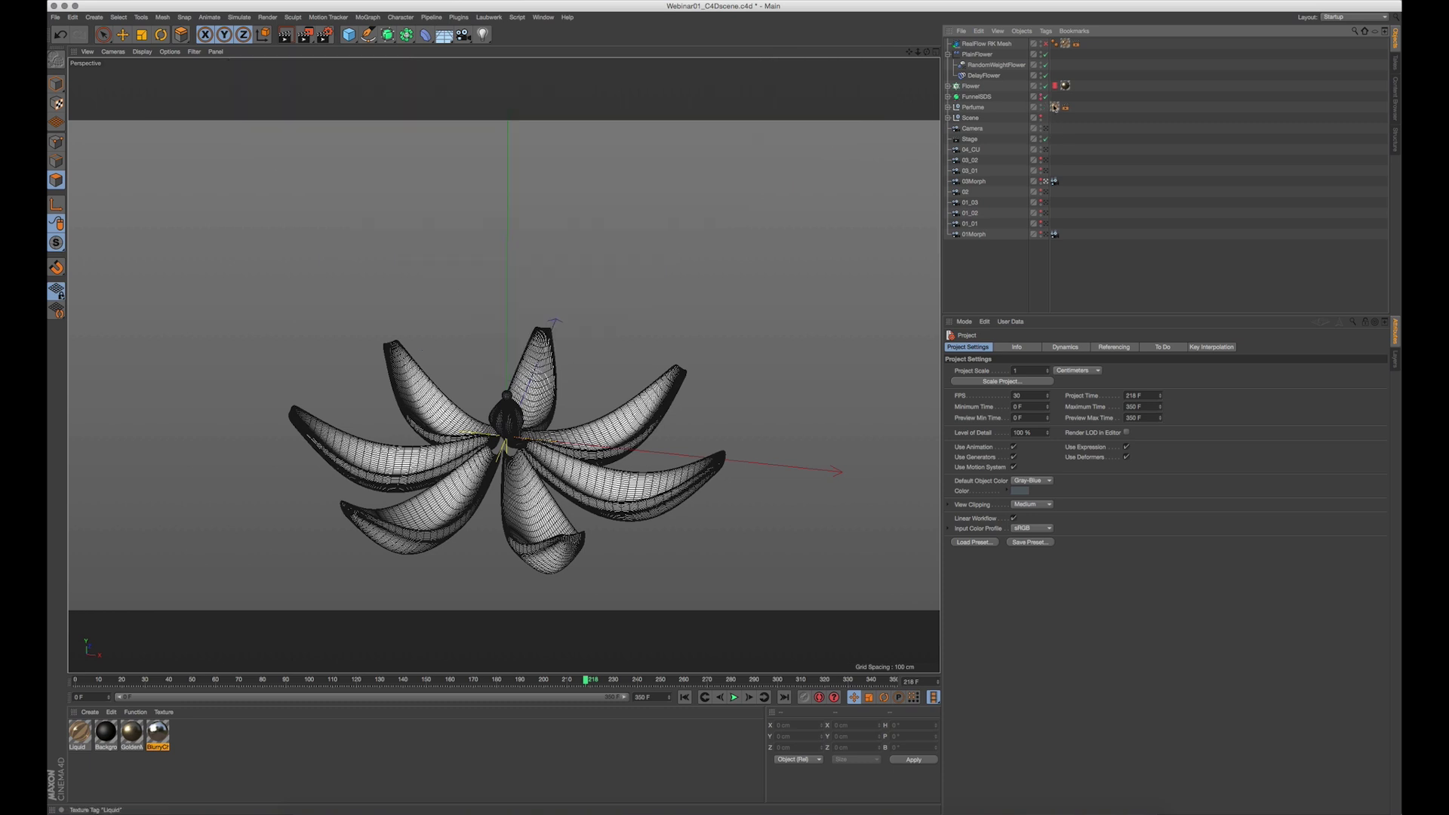
left_click(1055, 86)
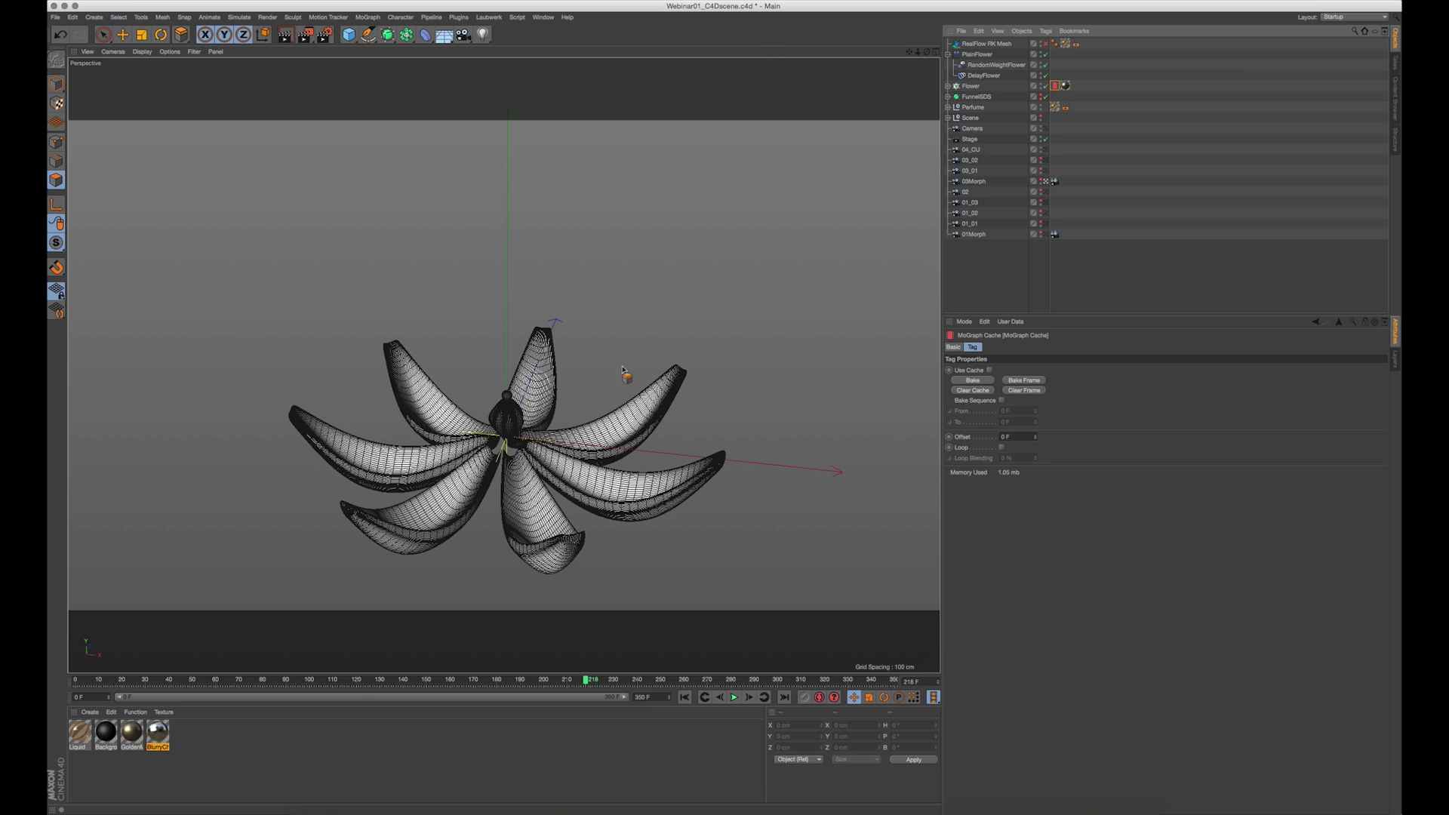
Add a new RealFlow RK Mesh object from the RealFlow RenderKit plugin and display its Particle Files settings
left_click(459, 17)
mouse_move(491, 58)
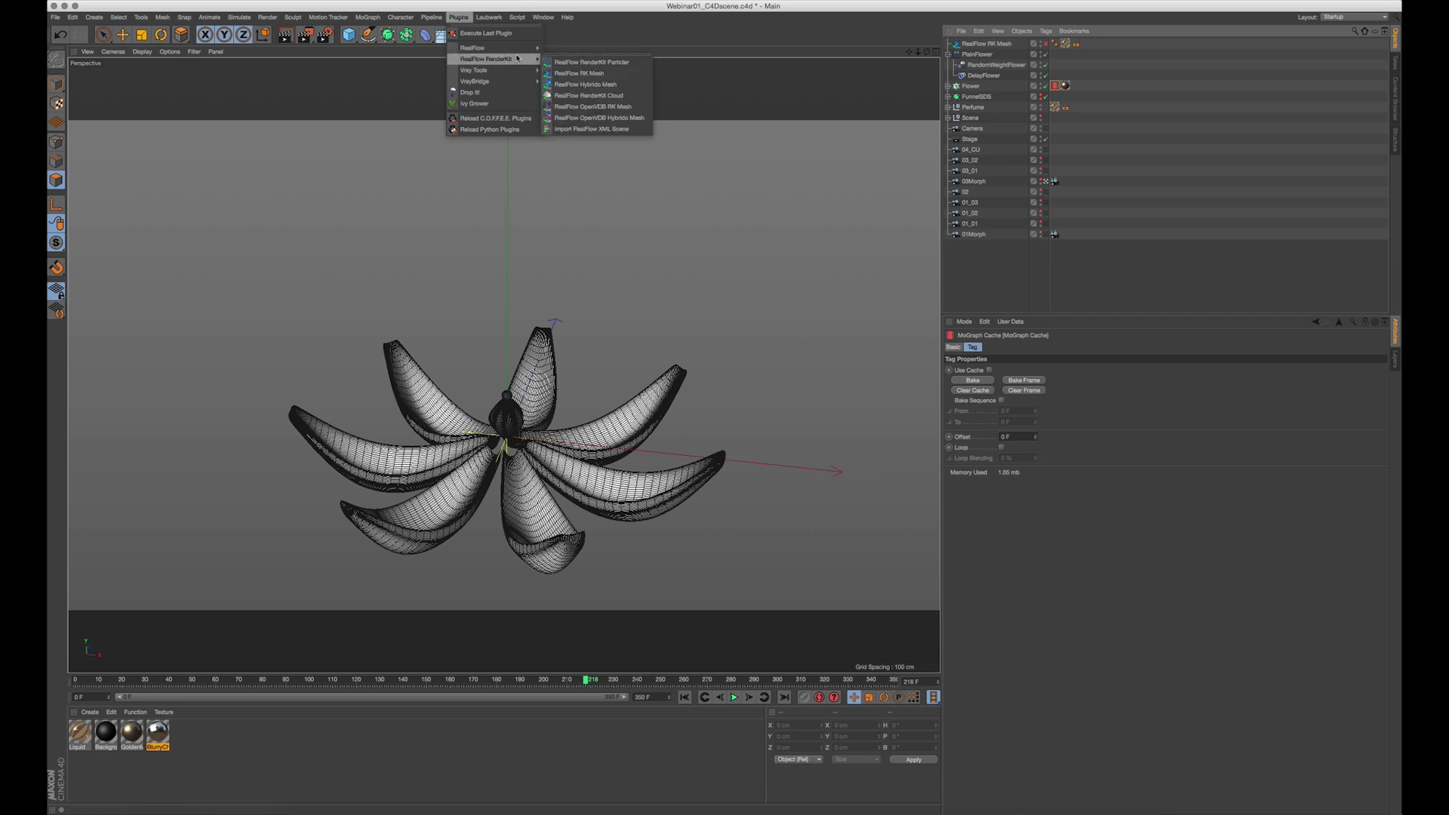
left_click(597, 74)
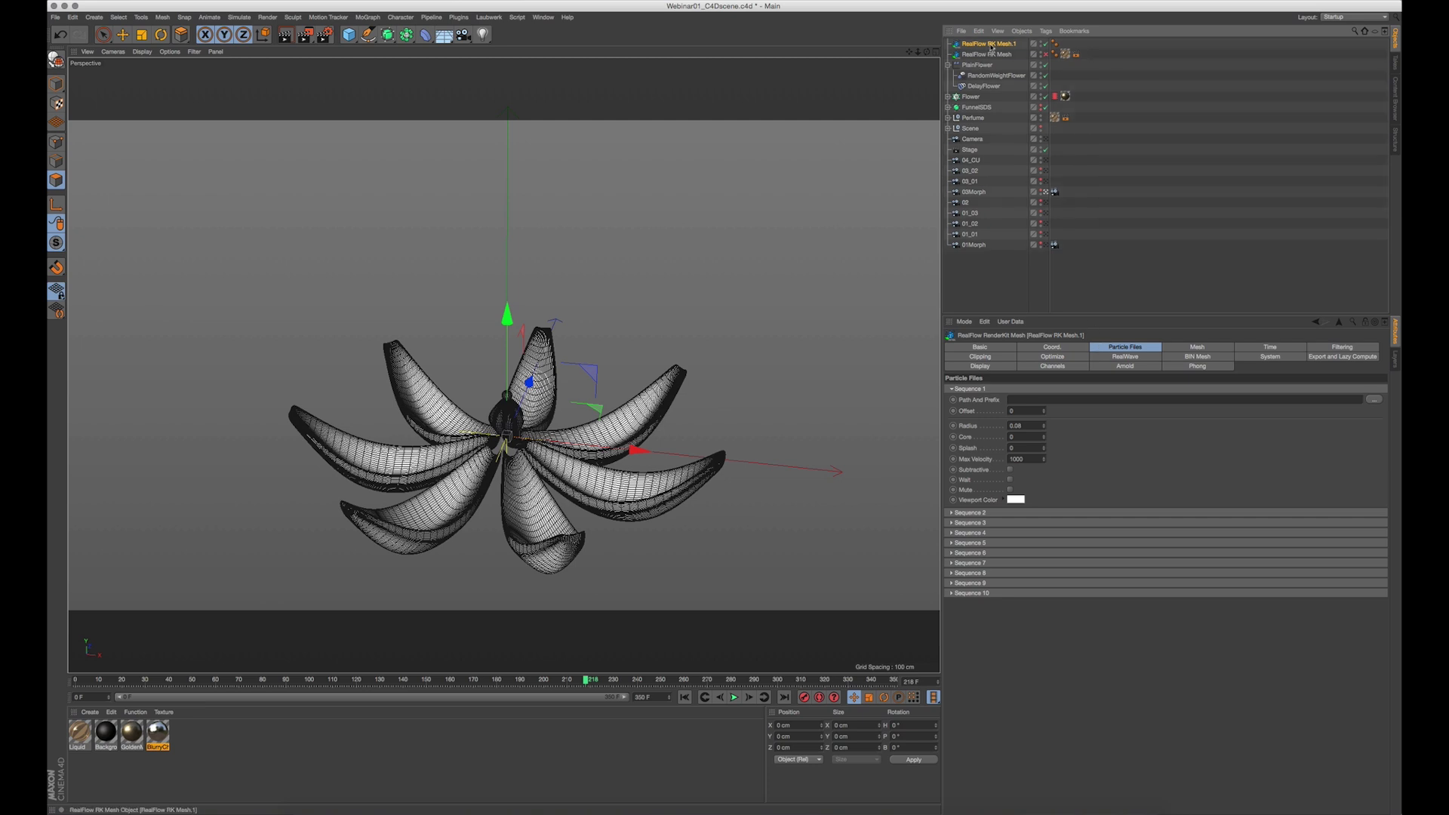
left_click(1135, 348)
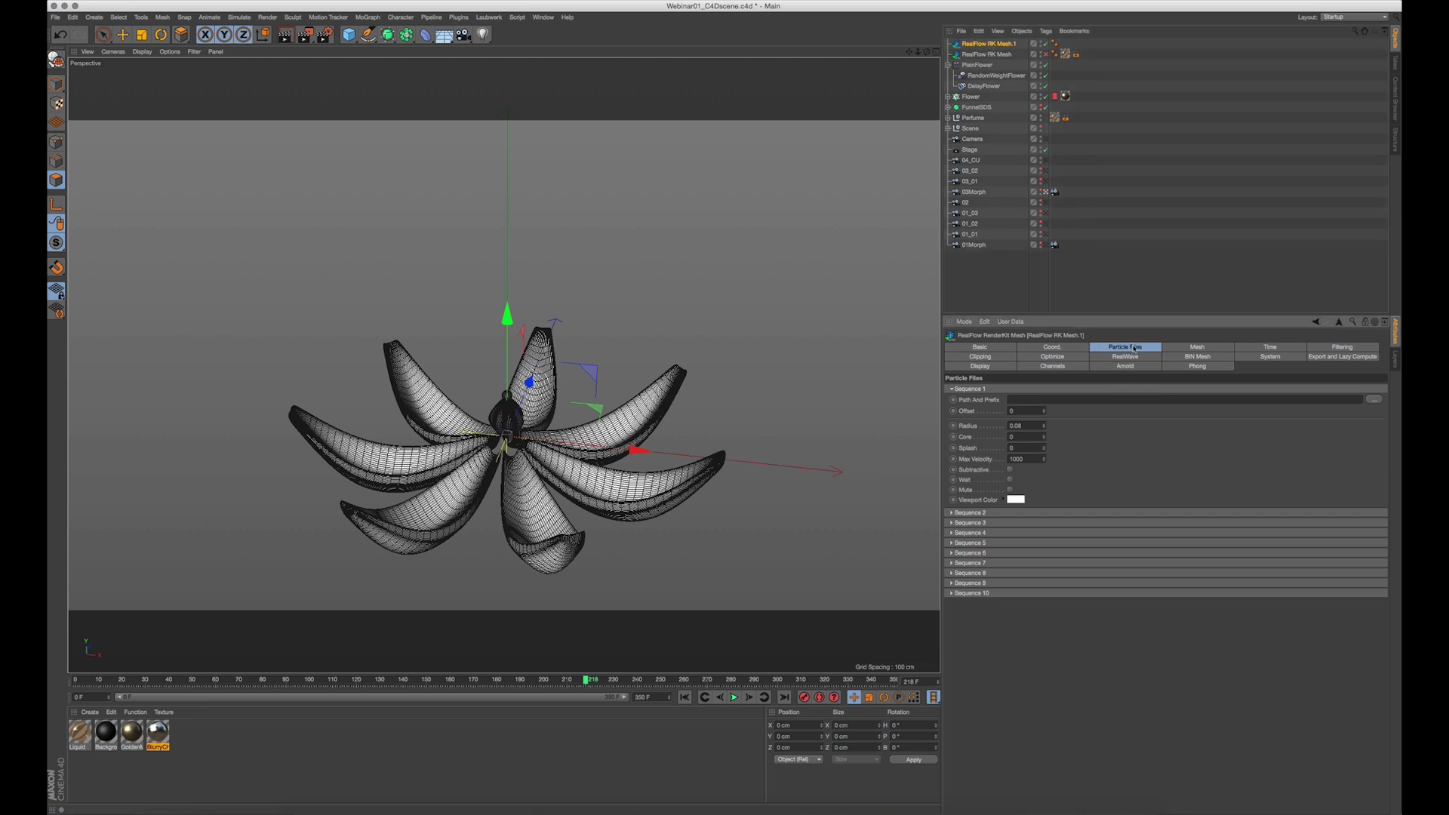
Load DY_FLOWrDomain01_00283.rpc from the webinar project's particles/rpc folder as the mesh's Sequence 1
left_click(1375, 401)
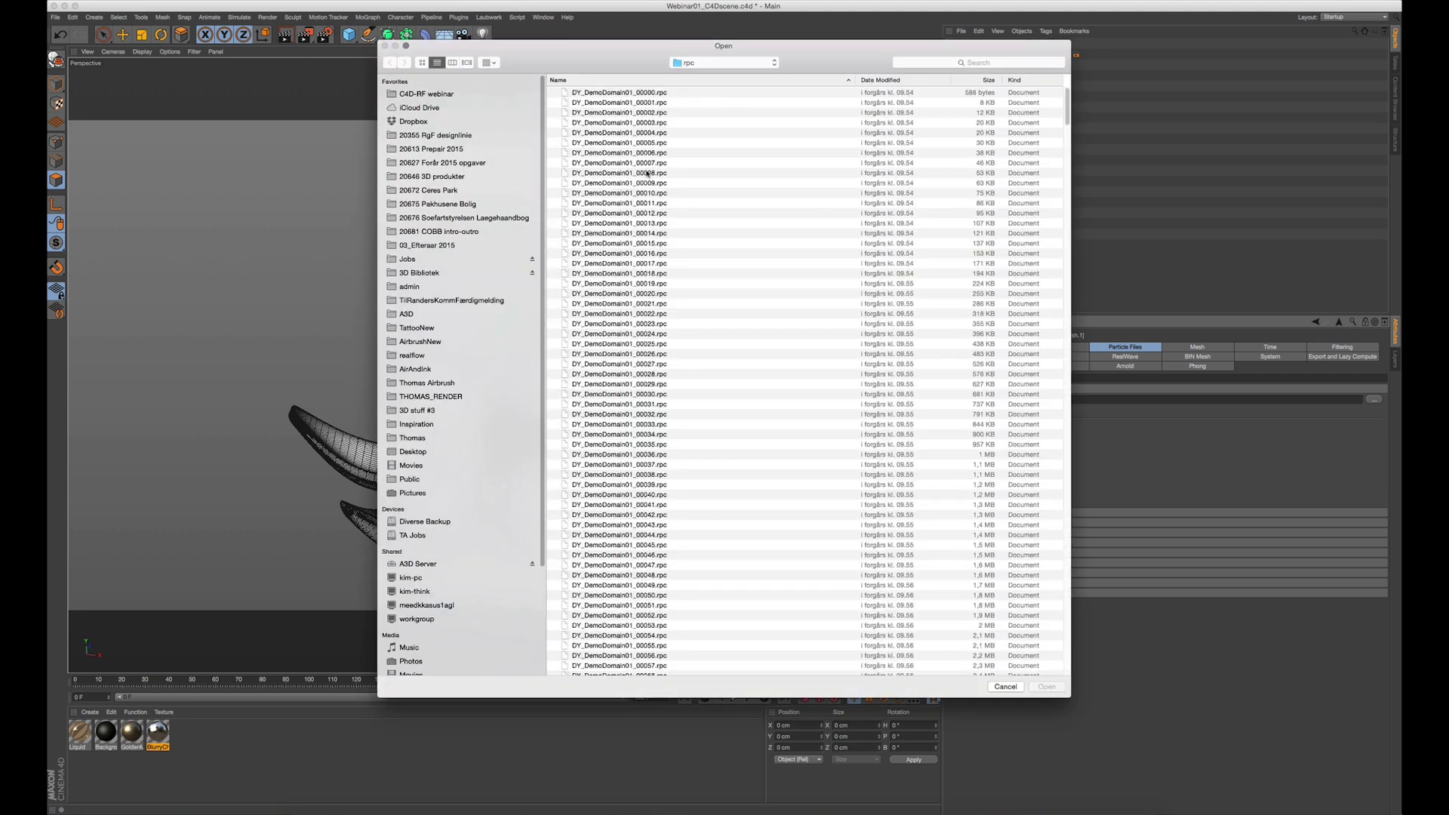
left_click(430, 94)
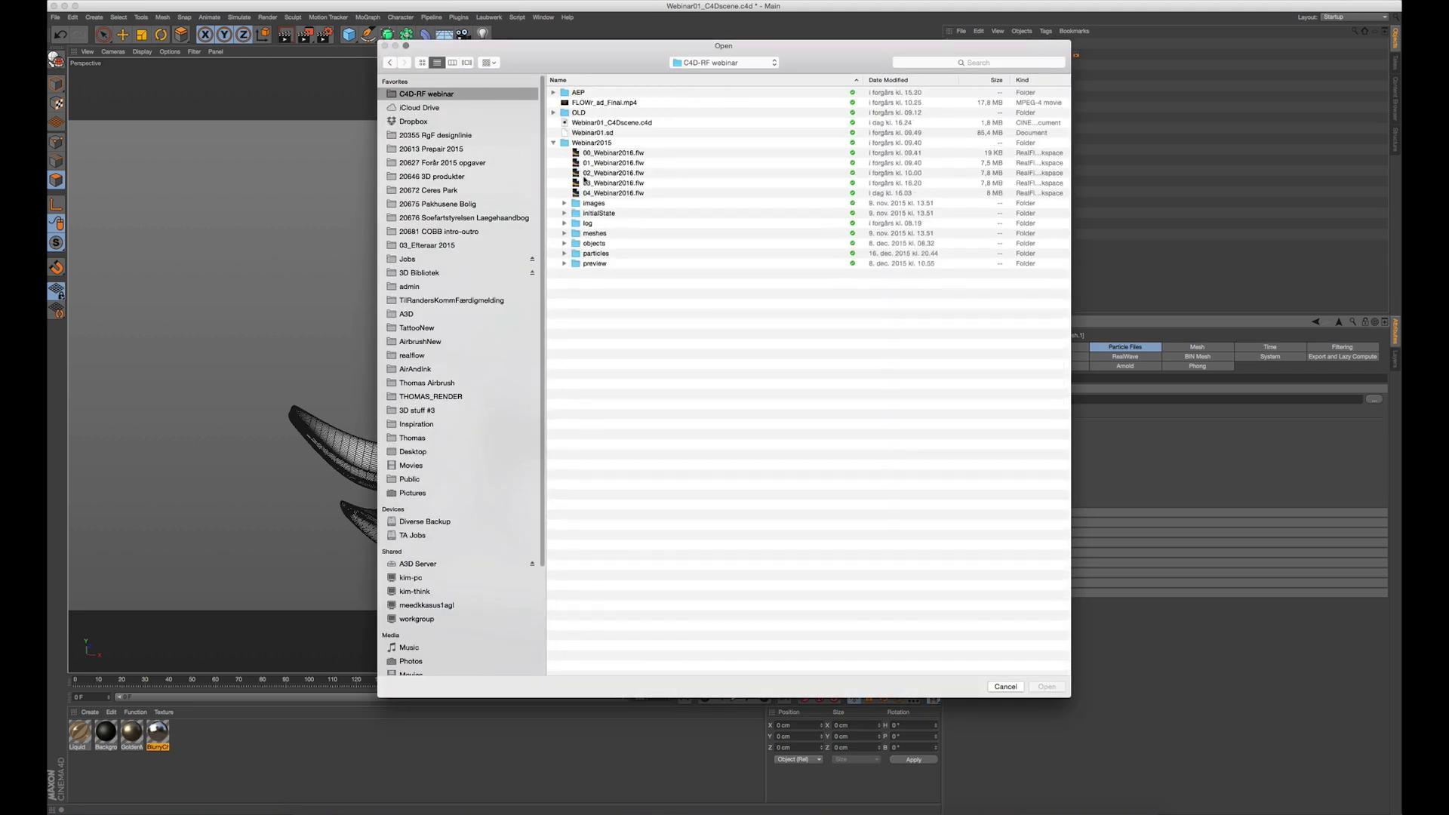
double_click(596, 254)
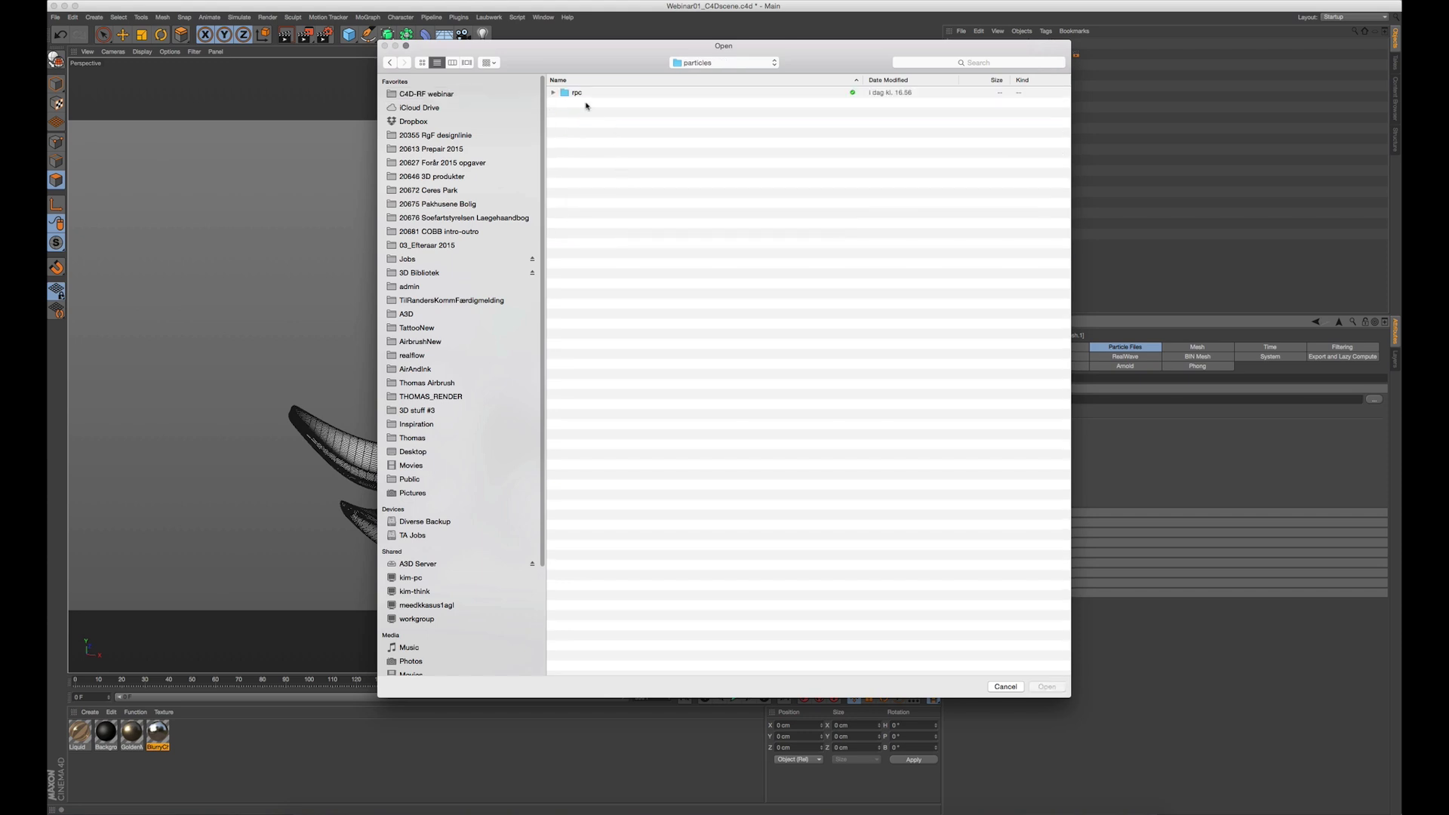
double_click(590, 93)
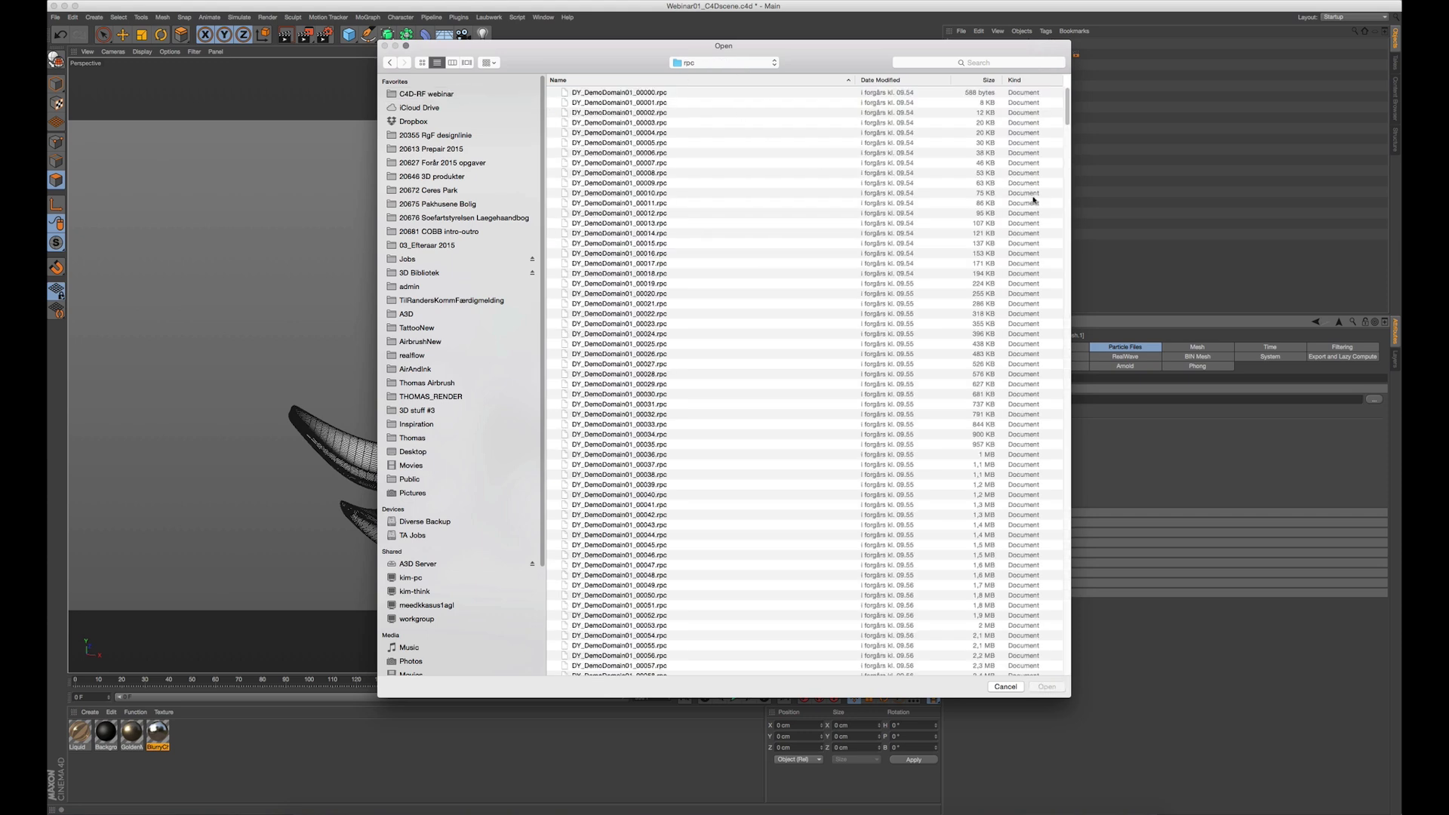
scroll(1038, 280, "down", 15)
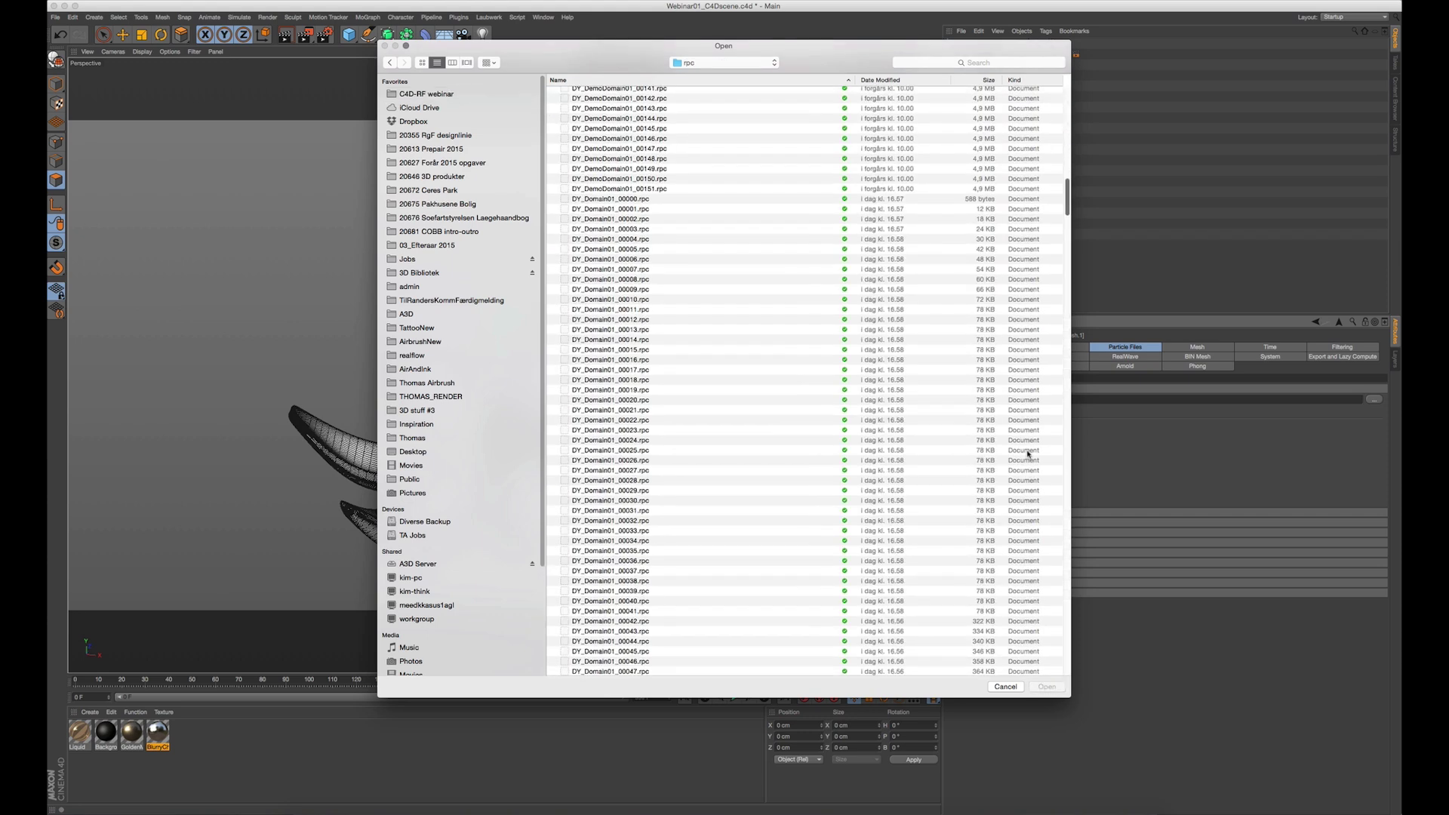
scroll(1030, 452, "down", 20)
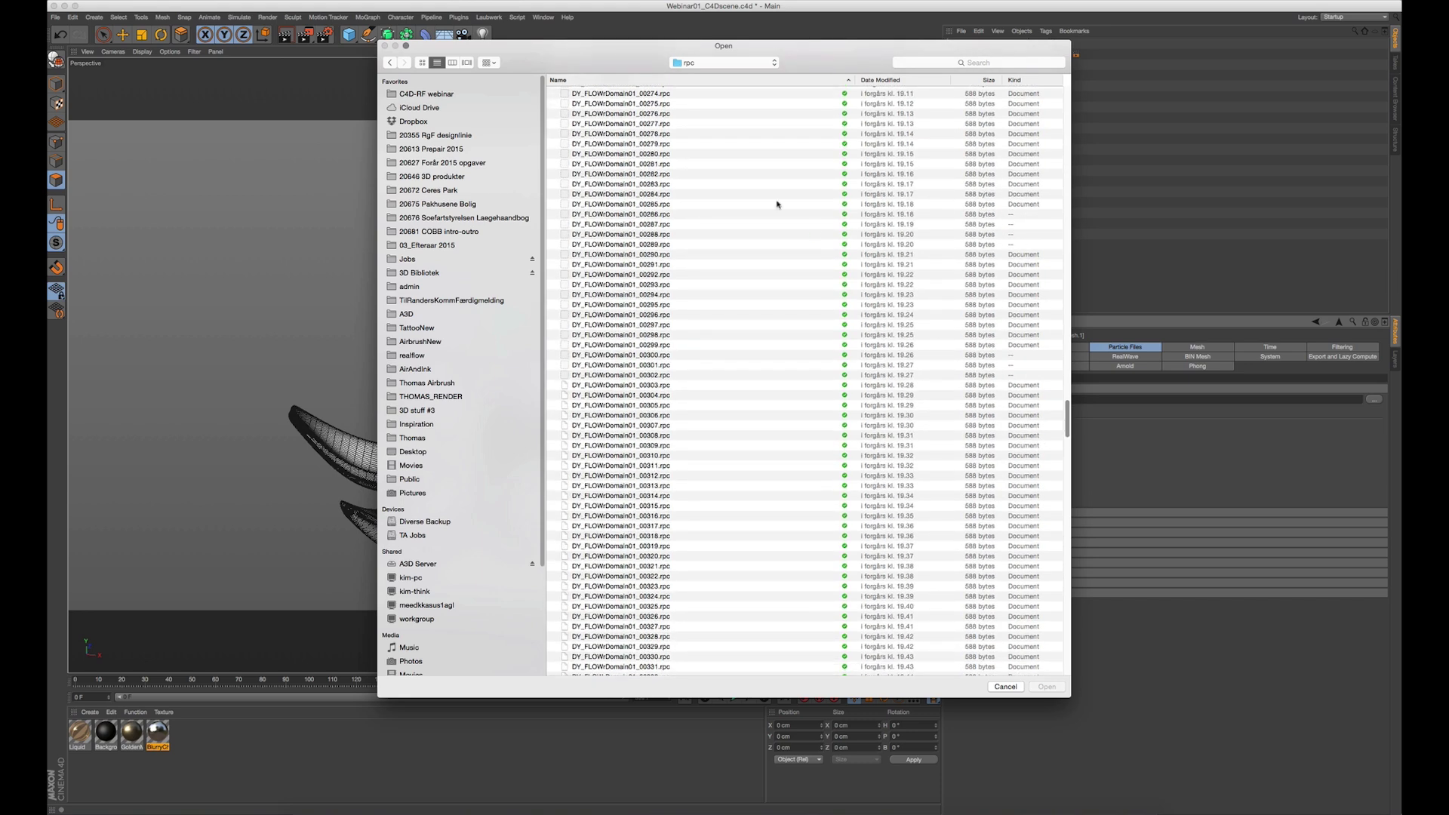
left_click(626, 186)
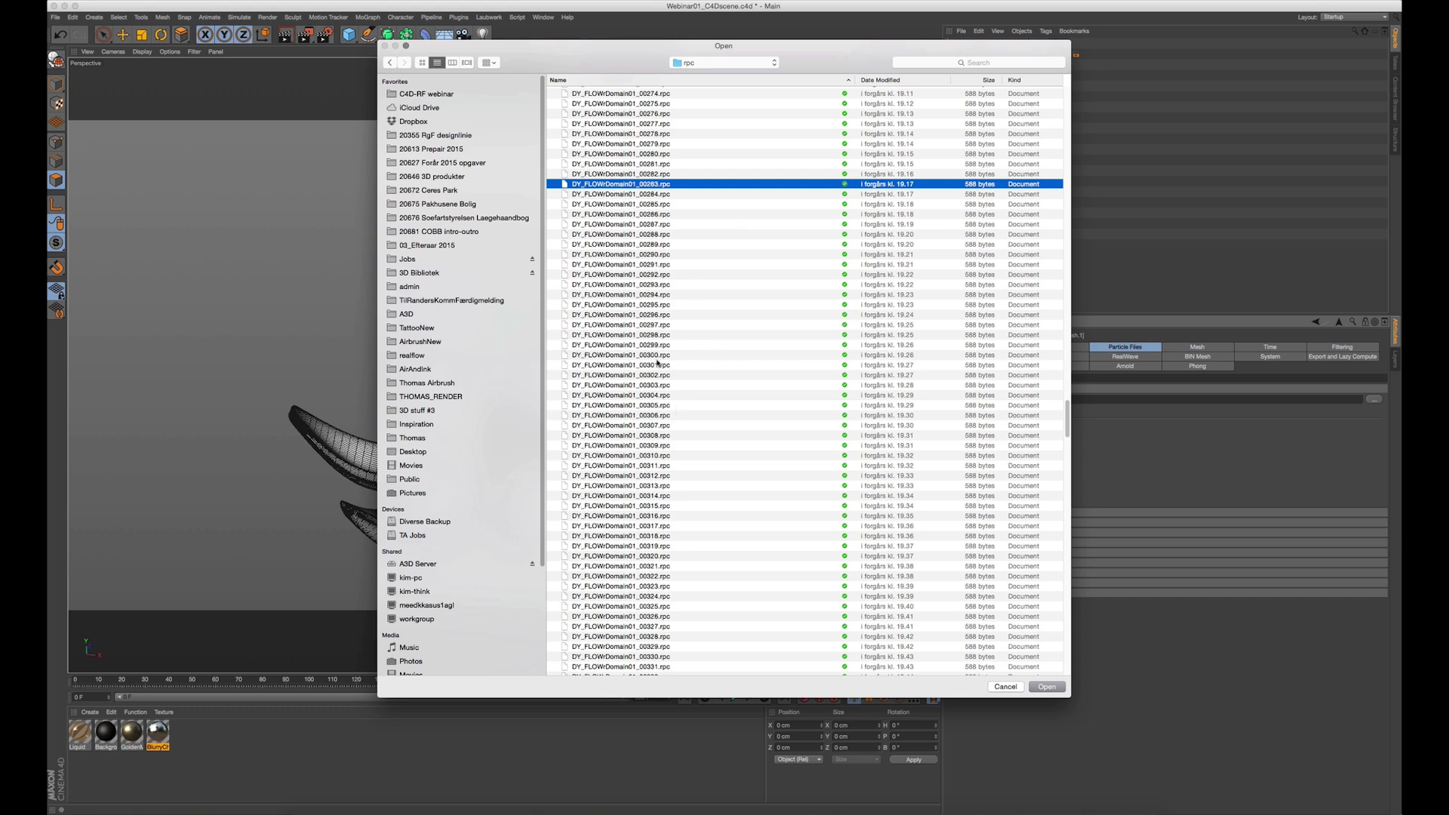
key("Return")
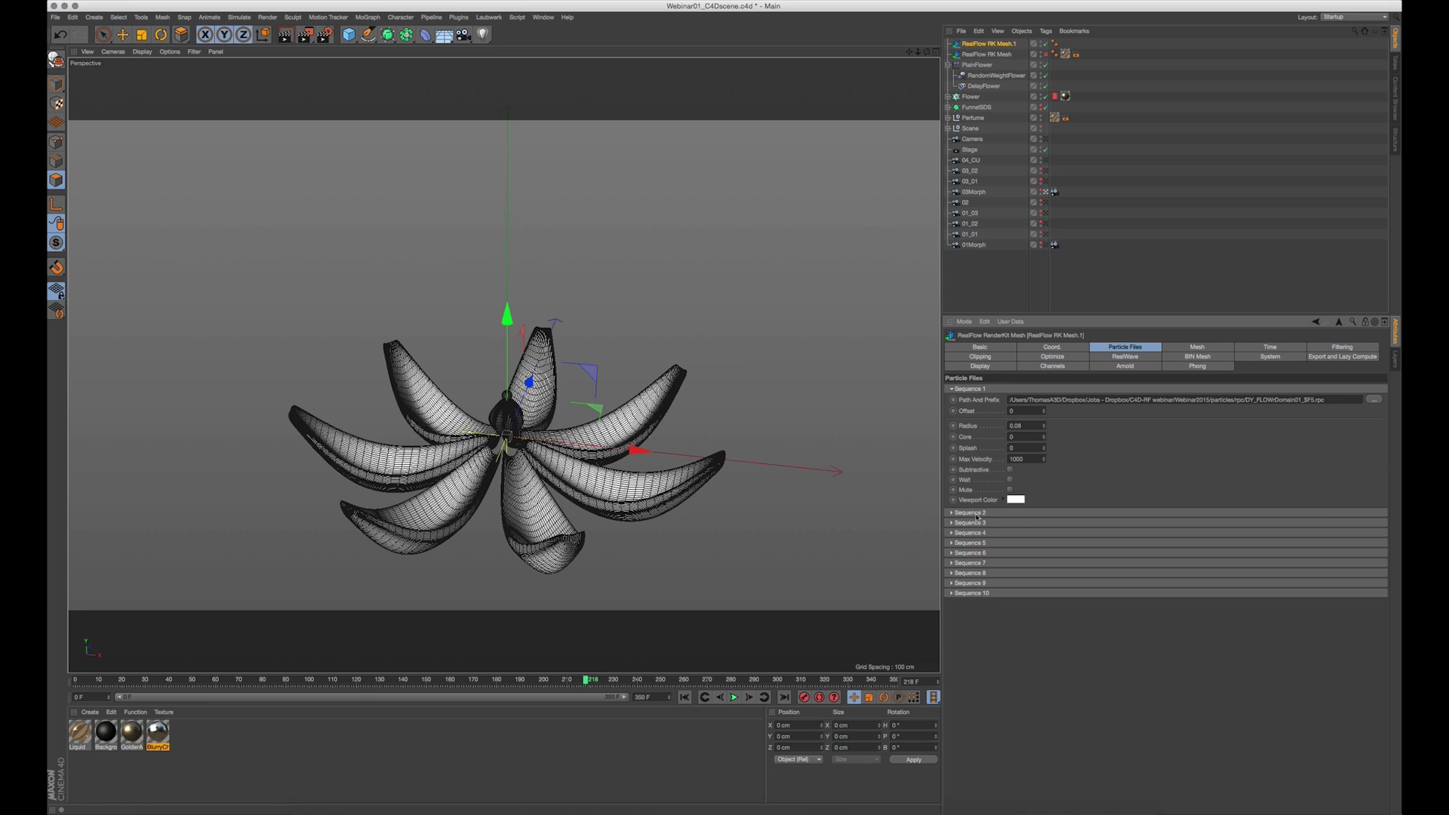
Load DY_FLOWrDomain02_00091.rpc from the rpc folder as the mesh's Sequence 2
left_click(976, 514)
left_click(1373, 523)
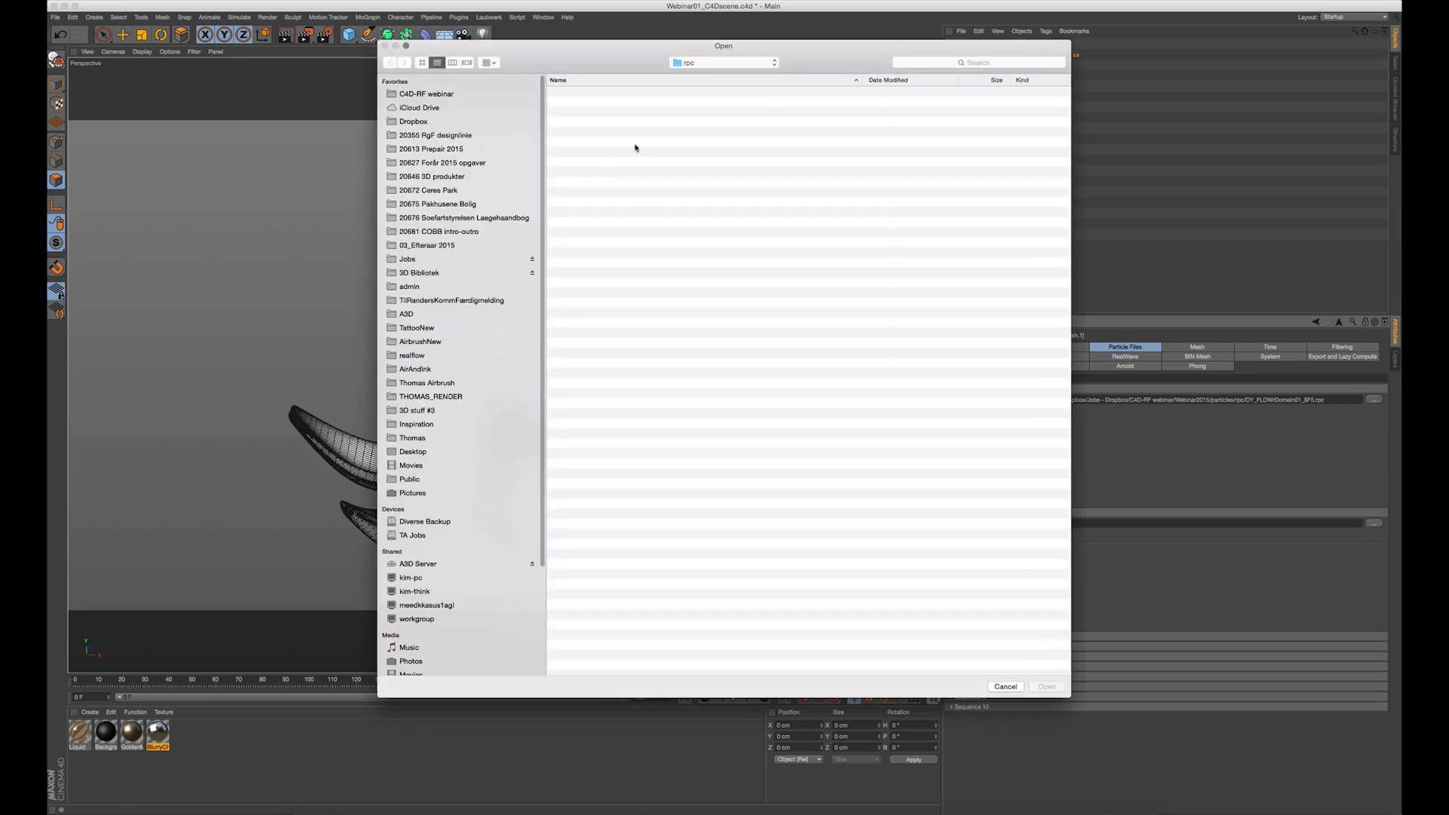
left_click_drag(1068, 111, 1053, 510)
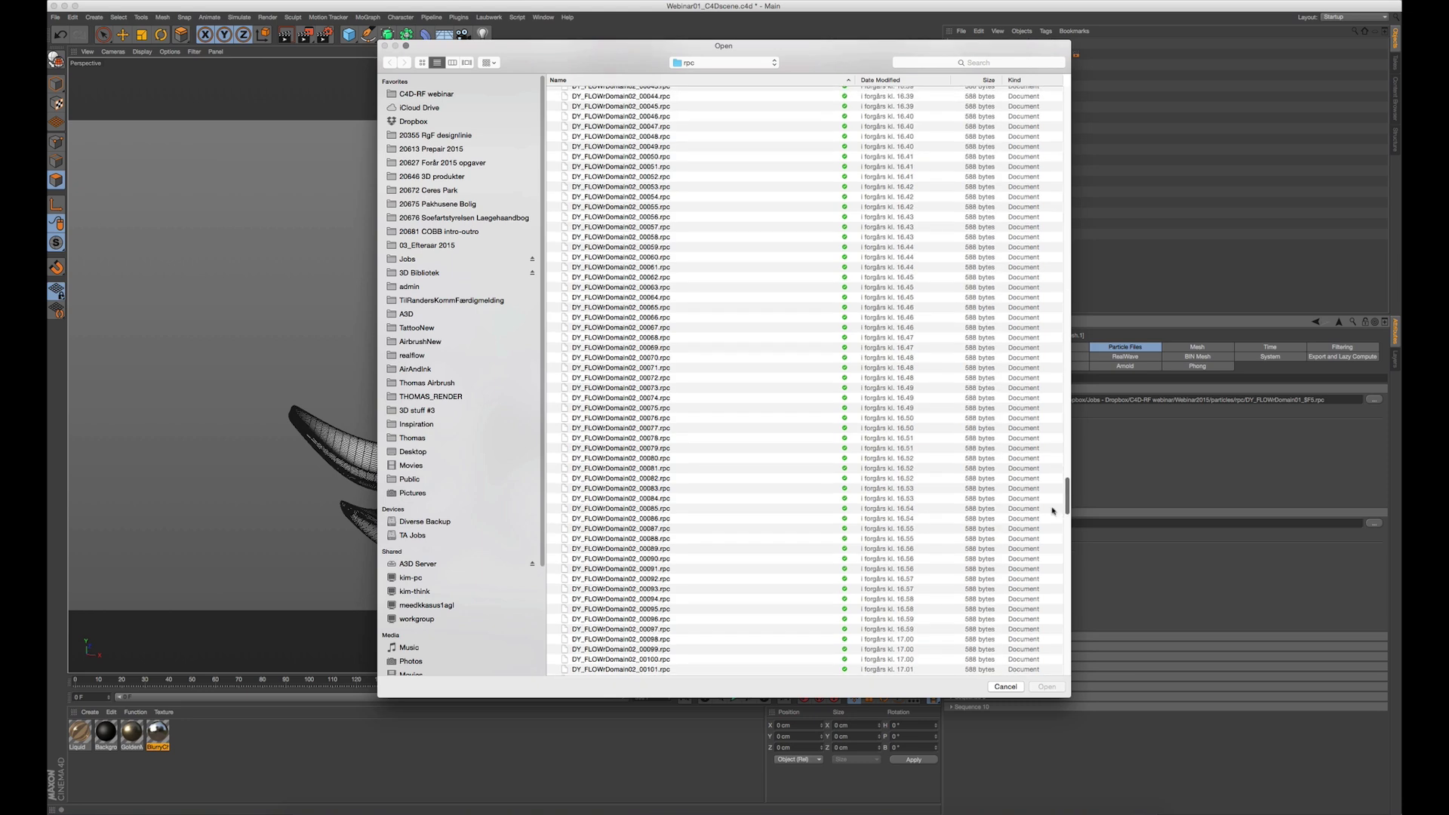
scroll(682, 443, "down", 4)
left_click(668, 436)
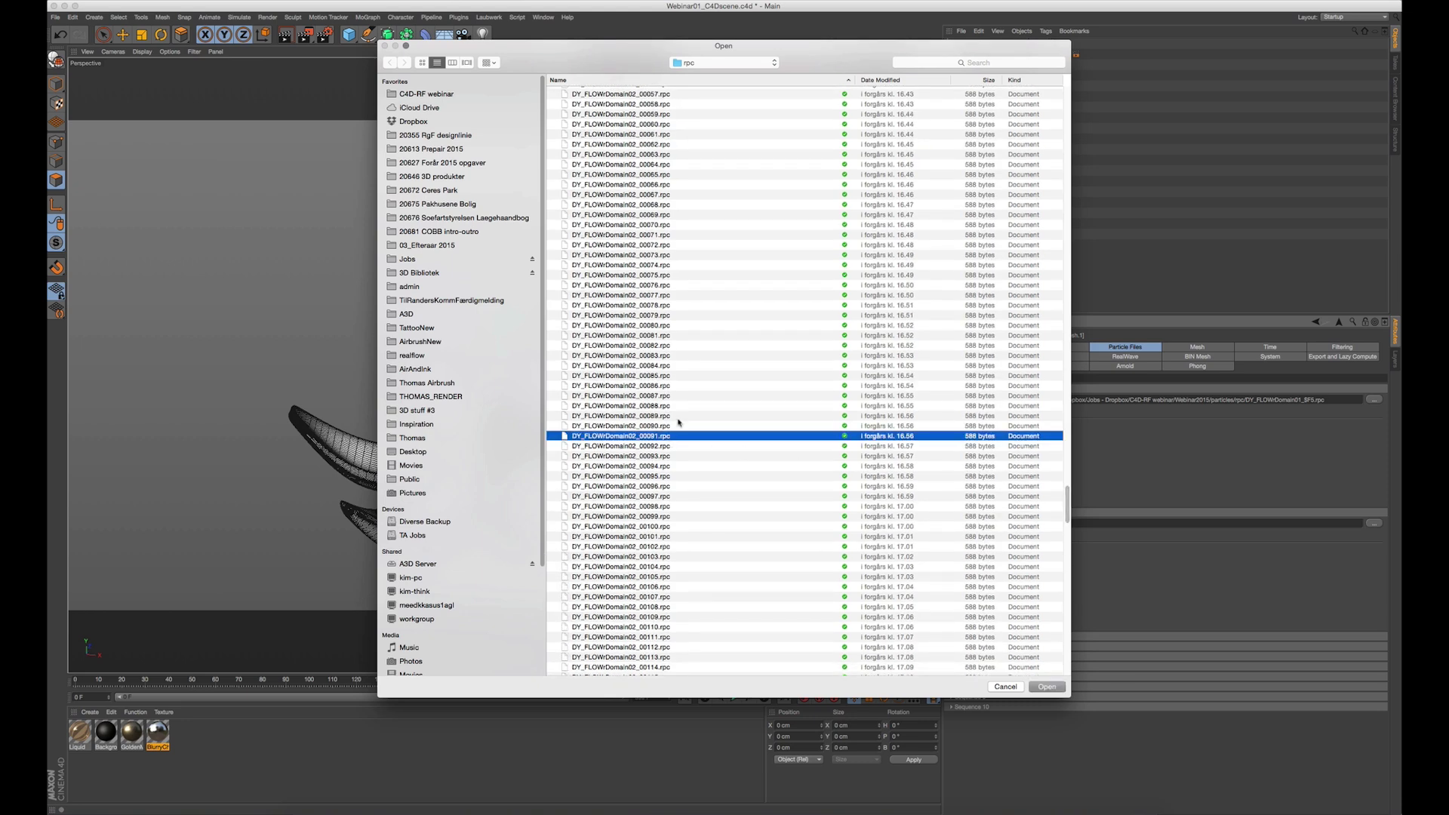
key("Return")
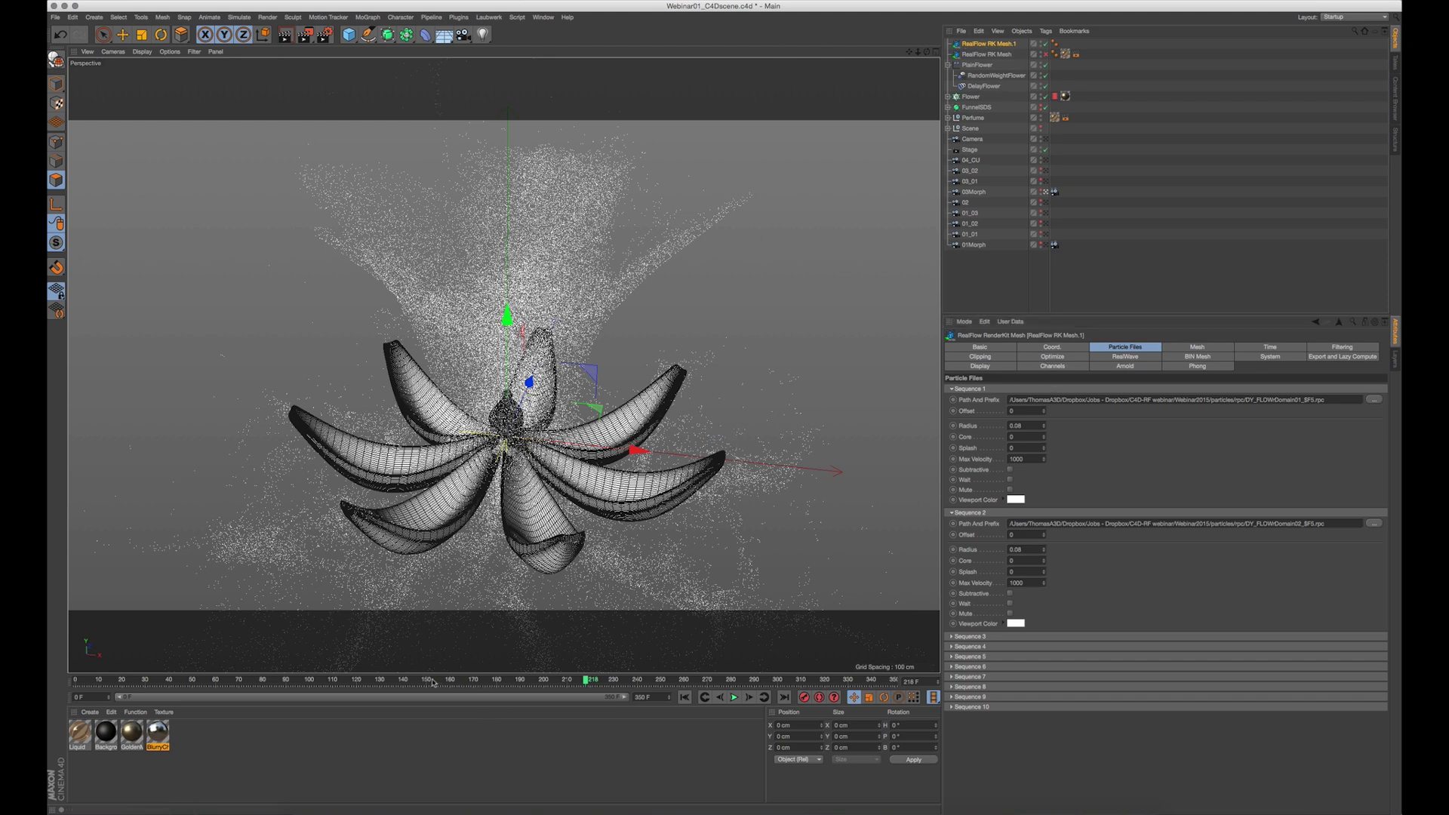
Play the animation from an earlier point, stop at frame 205, and look over the RealFlow plugin's importer and exporter commands
left_click_drag(434, 680, 387, 682)
left_click(735, 698)
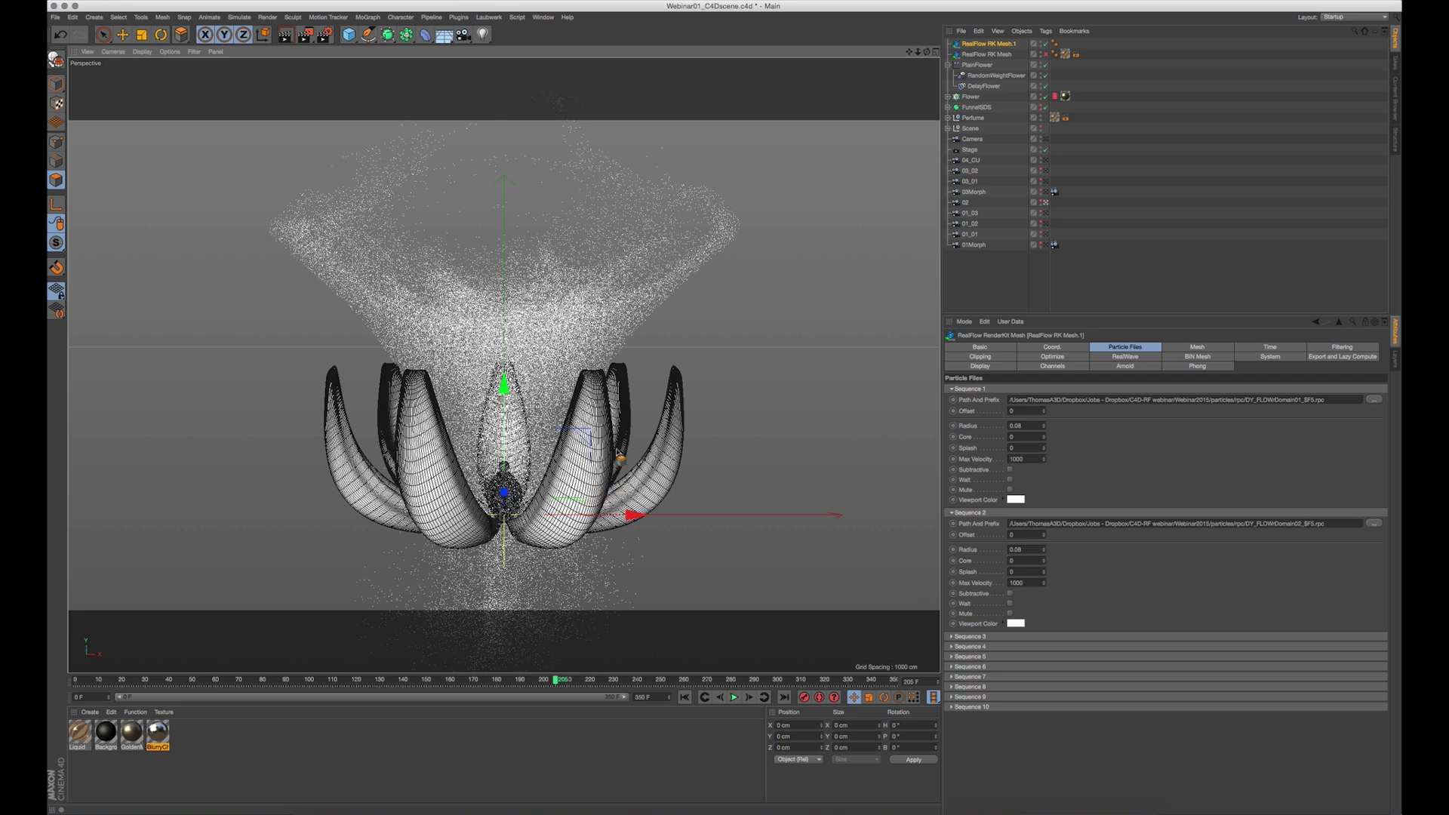
left_click(458, 18)
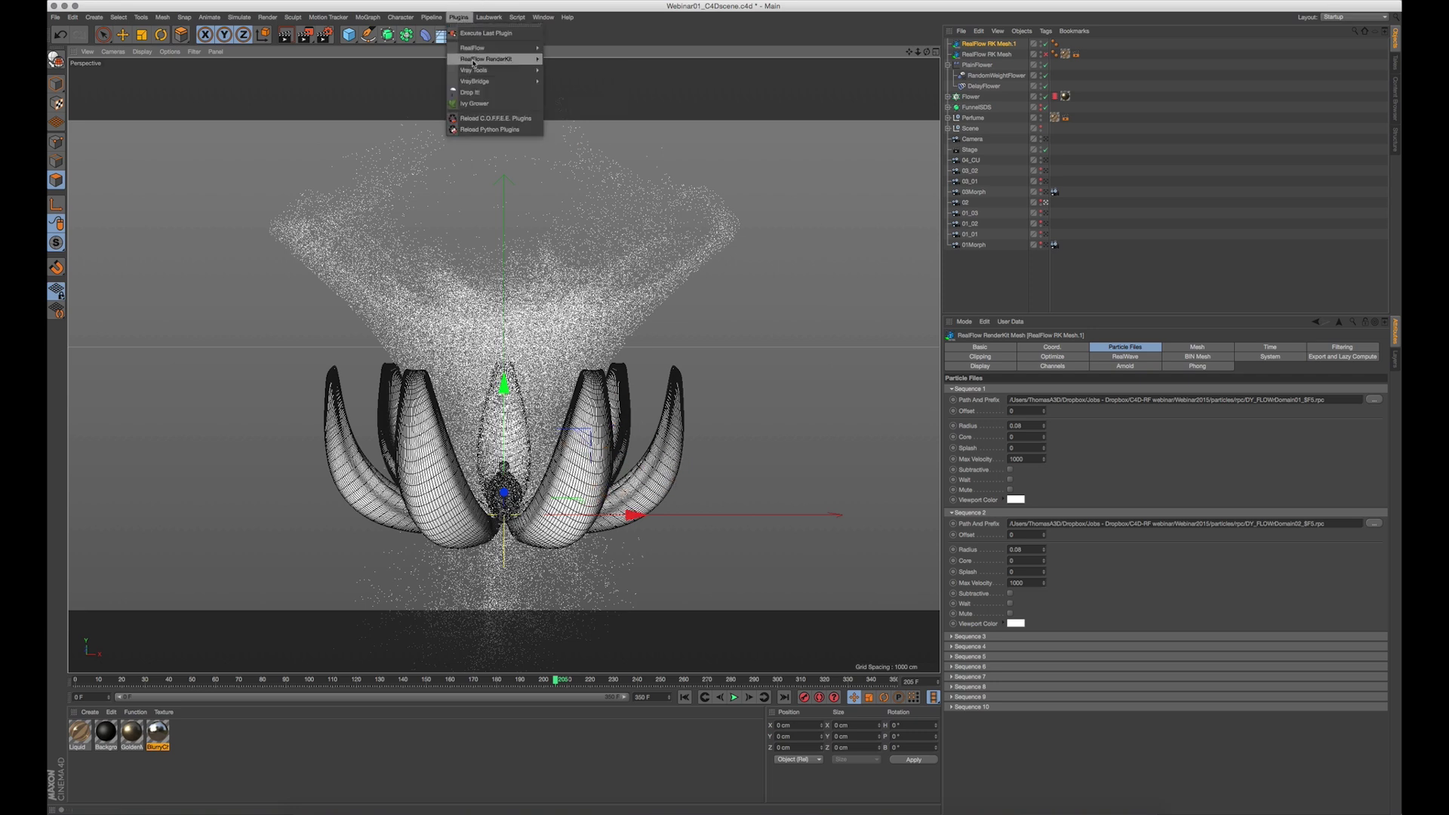
mouse_move(475, 48)
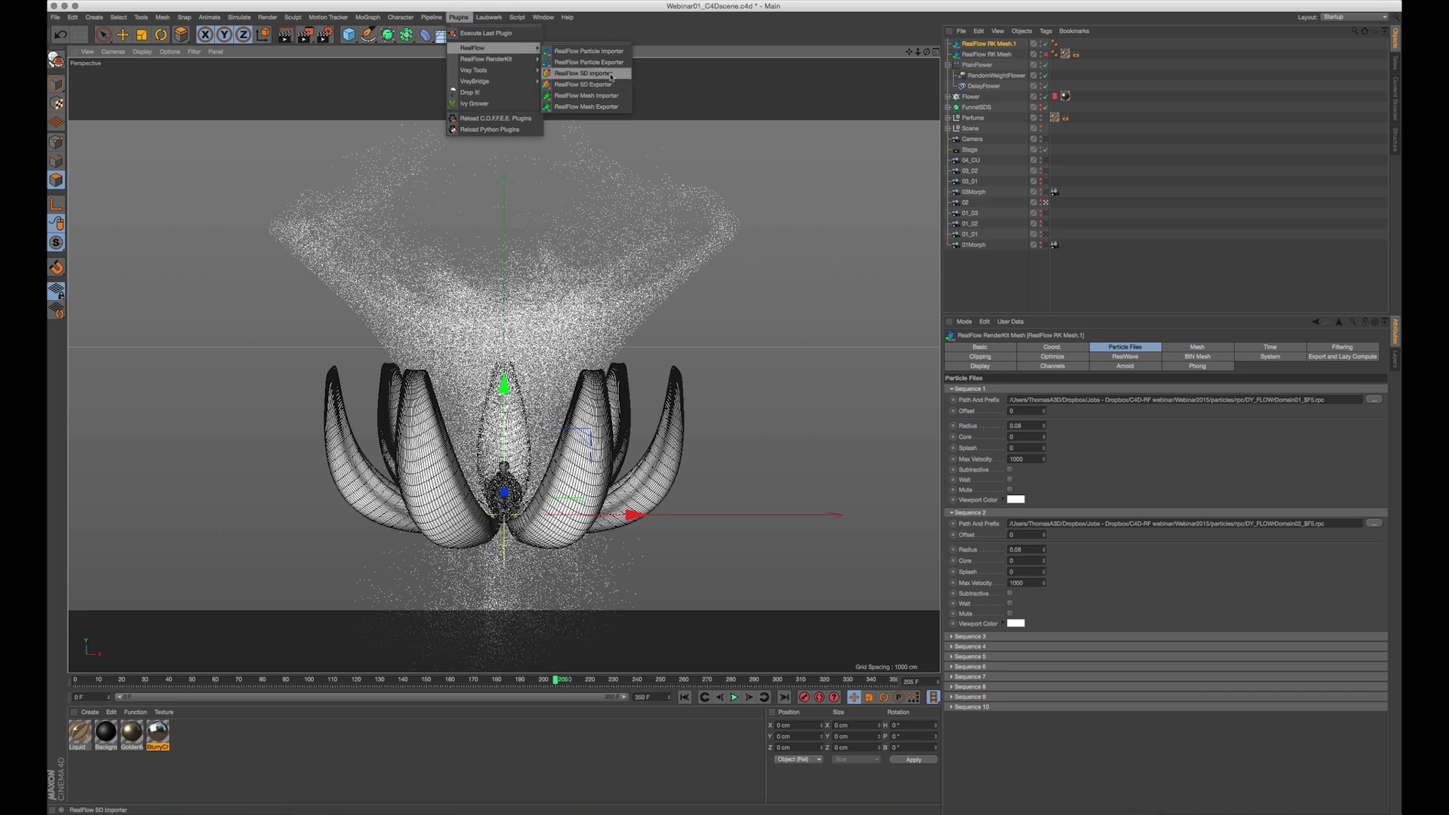
left_click(693, 80)
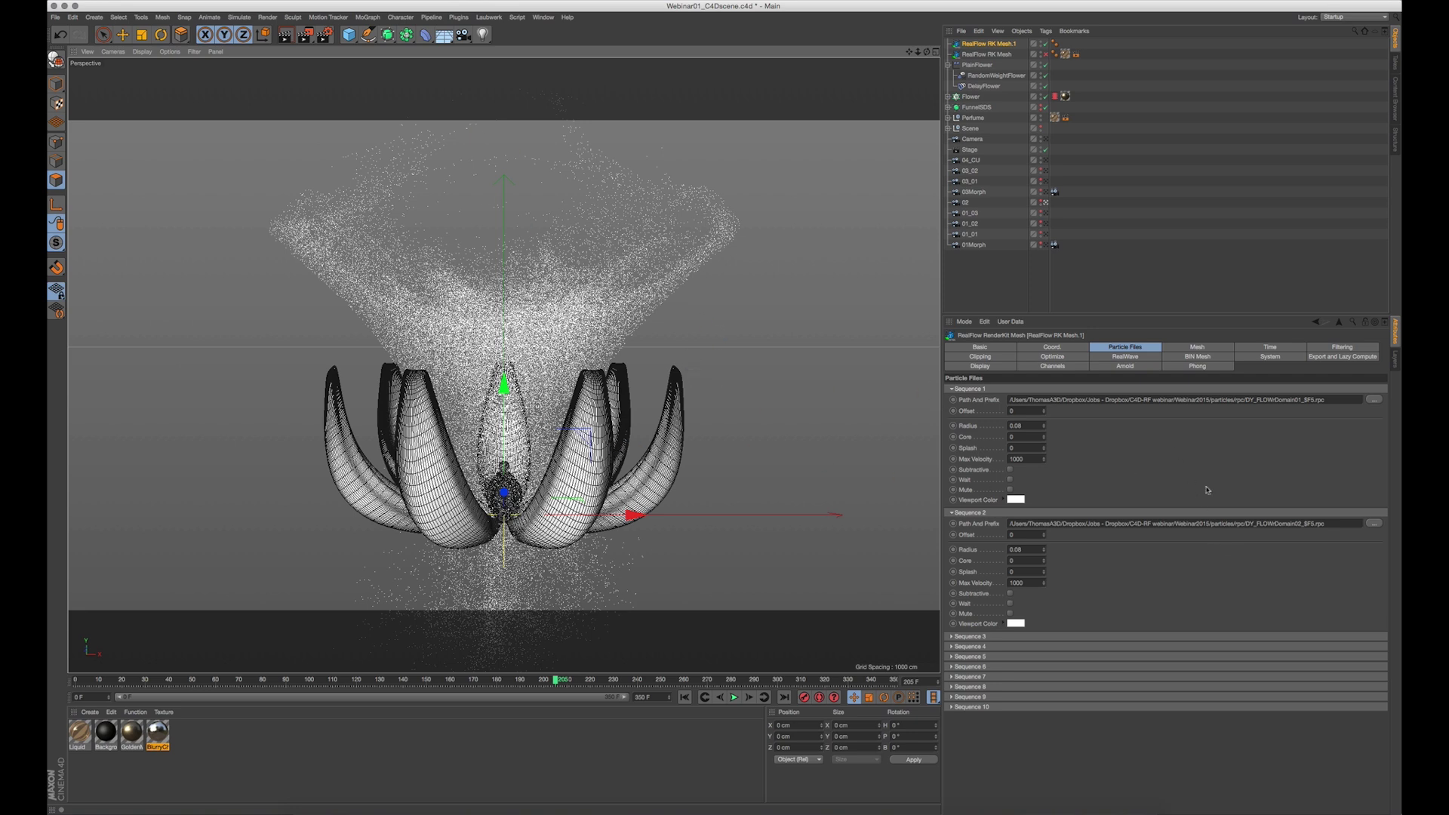
Switch to the existing RealFlow RK Mesh and review its particle radius, Mesh and Filtering settings
left_click(1010, 55)
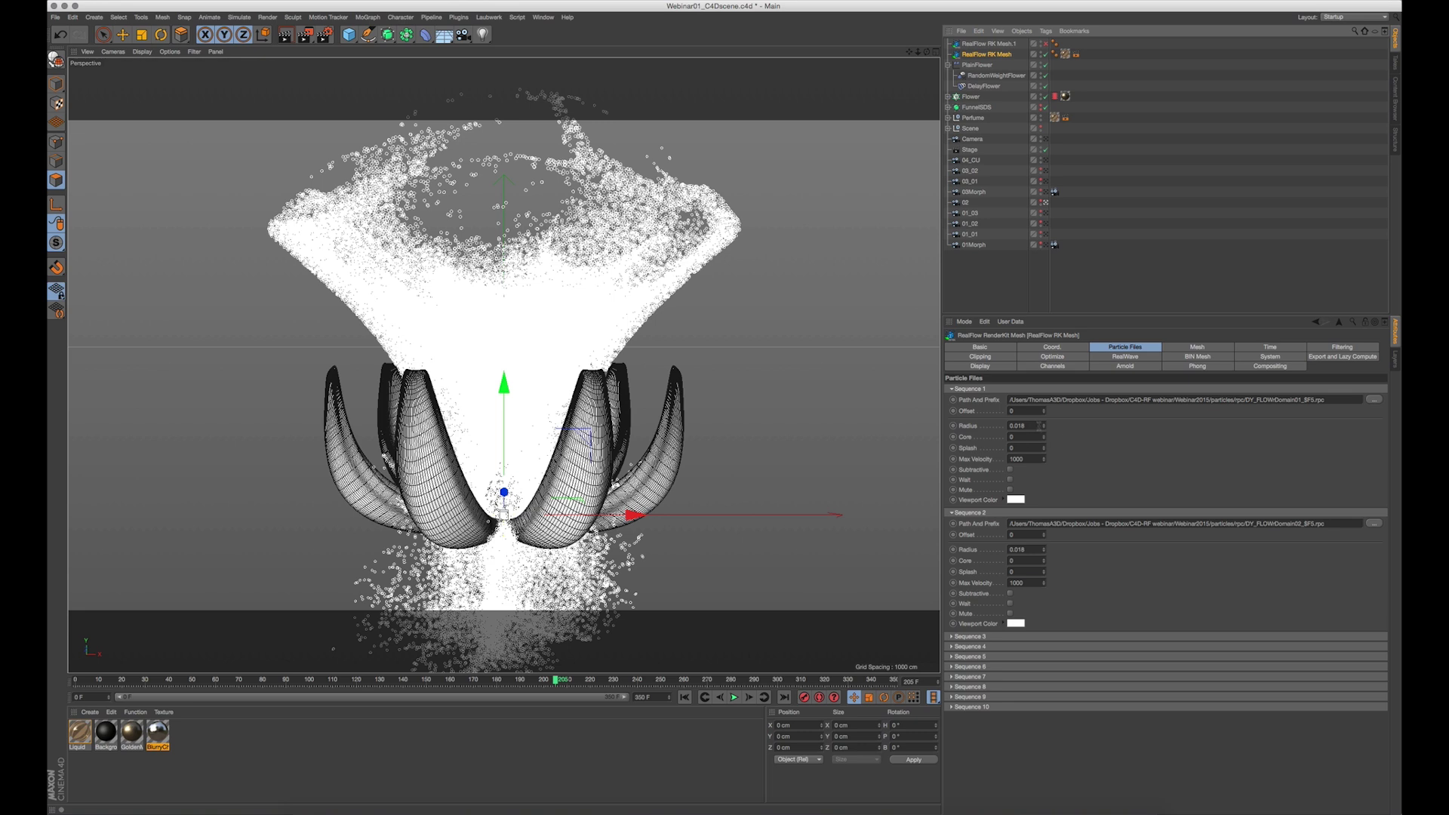
left_click(1033, 551)
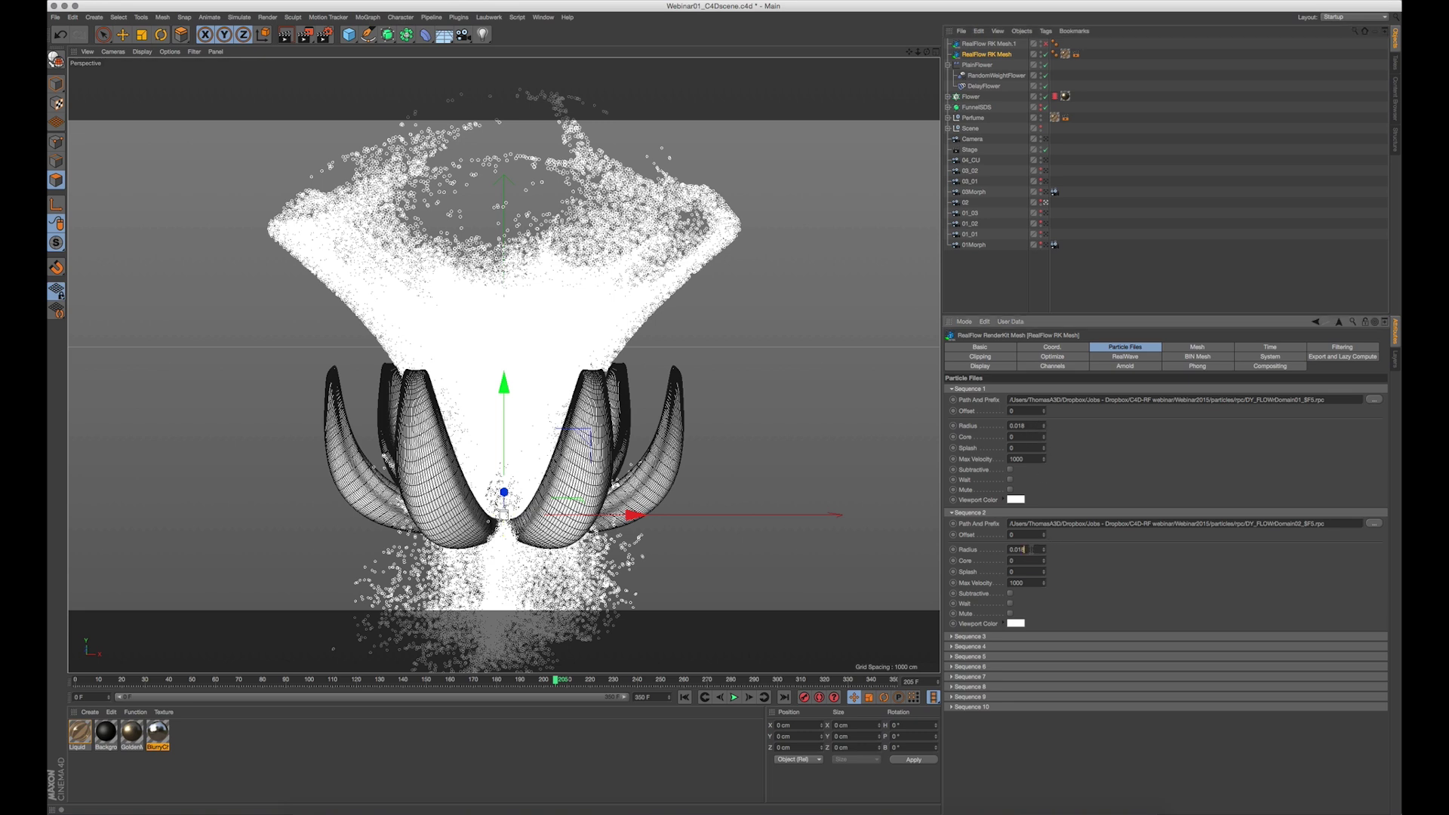
left_click(1199, 347)
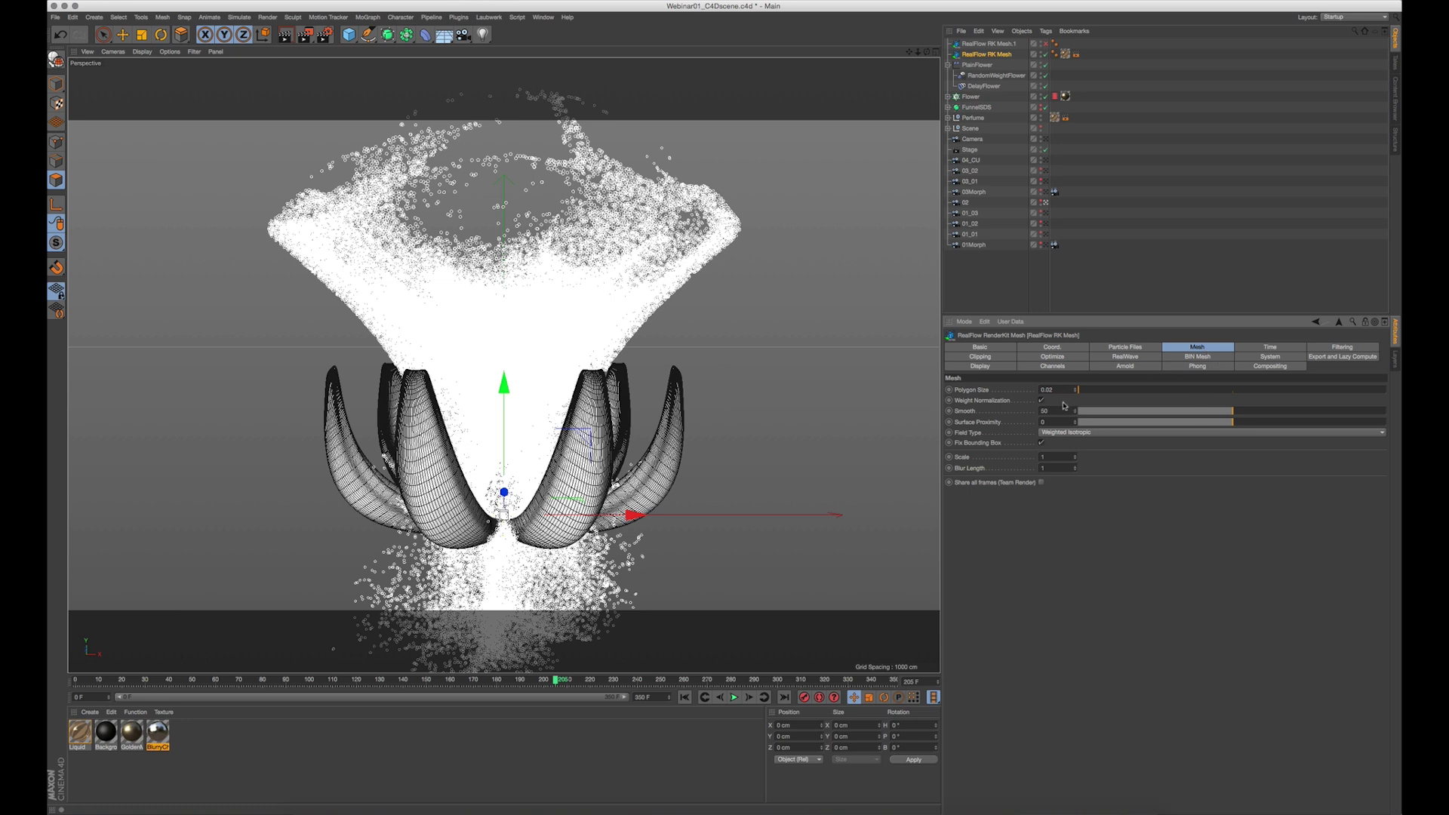
left_click(1353, 348)
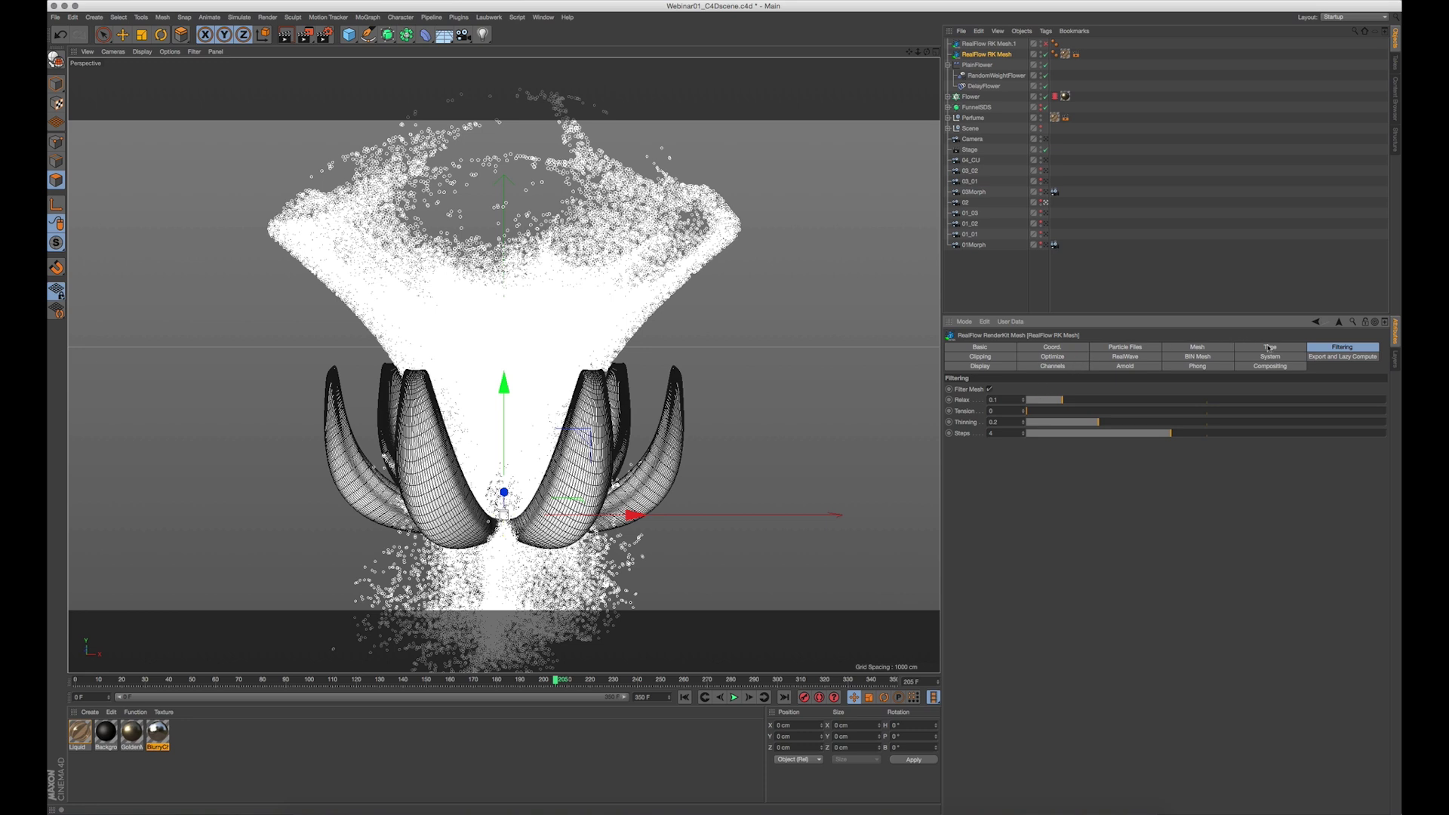
Compare the RealFlow RK Mesh particle cloud displayed as Particles, Circles and Box, ending on Circles
left_click(996, 368)
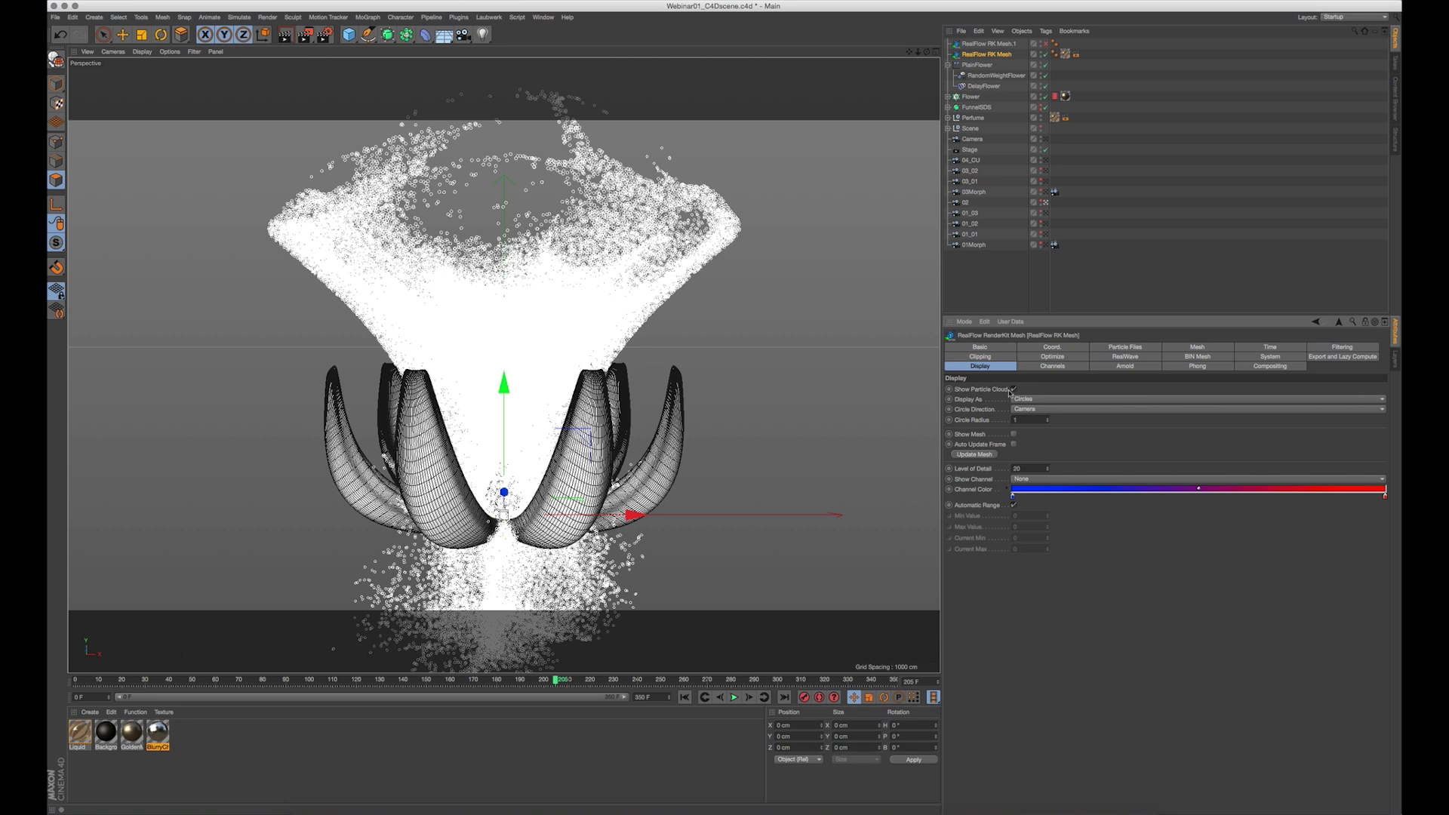
left_click(1057, 398)
left_click(1043, 414)
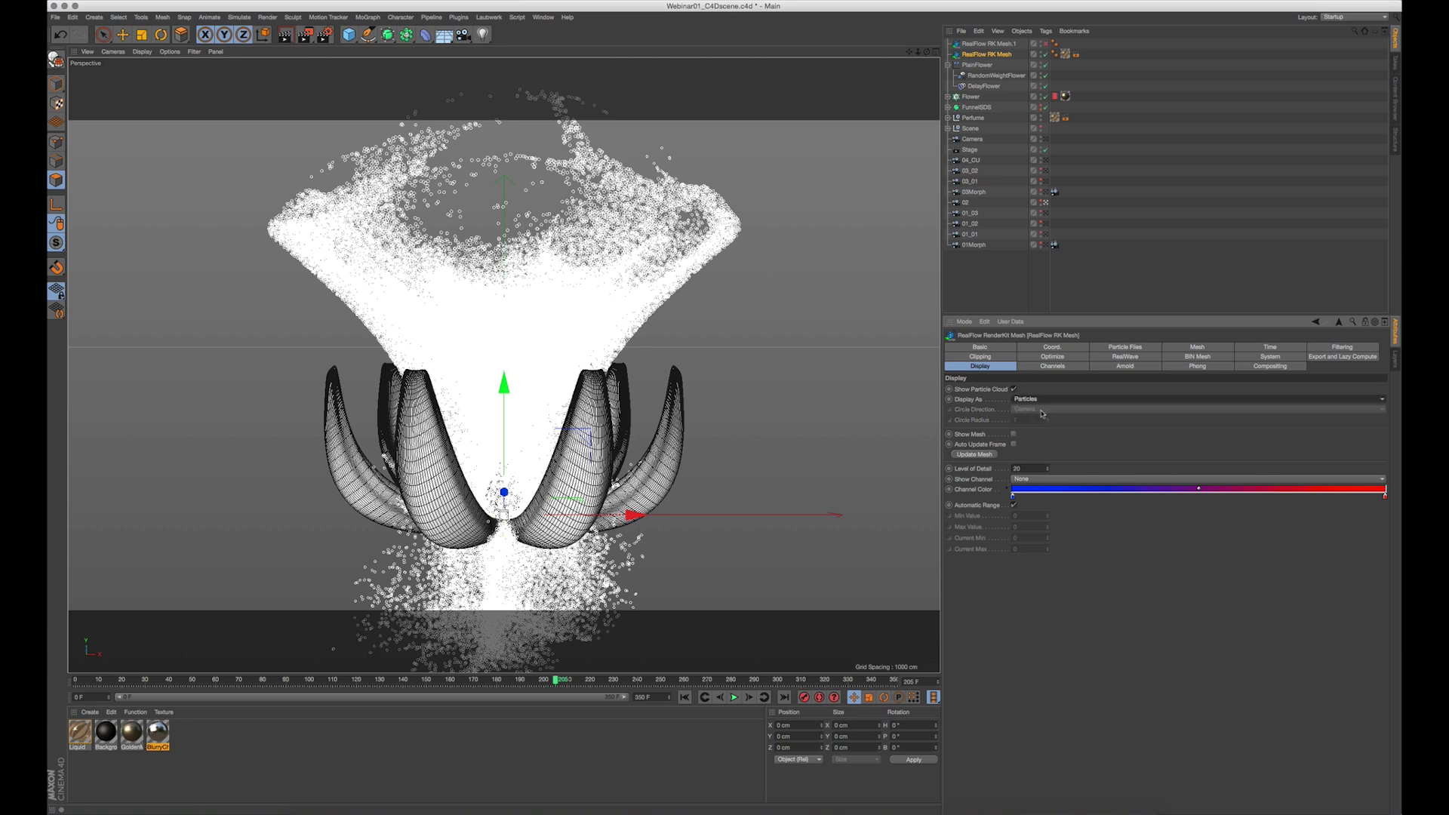
left_click(1038, 402)
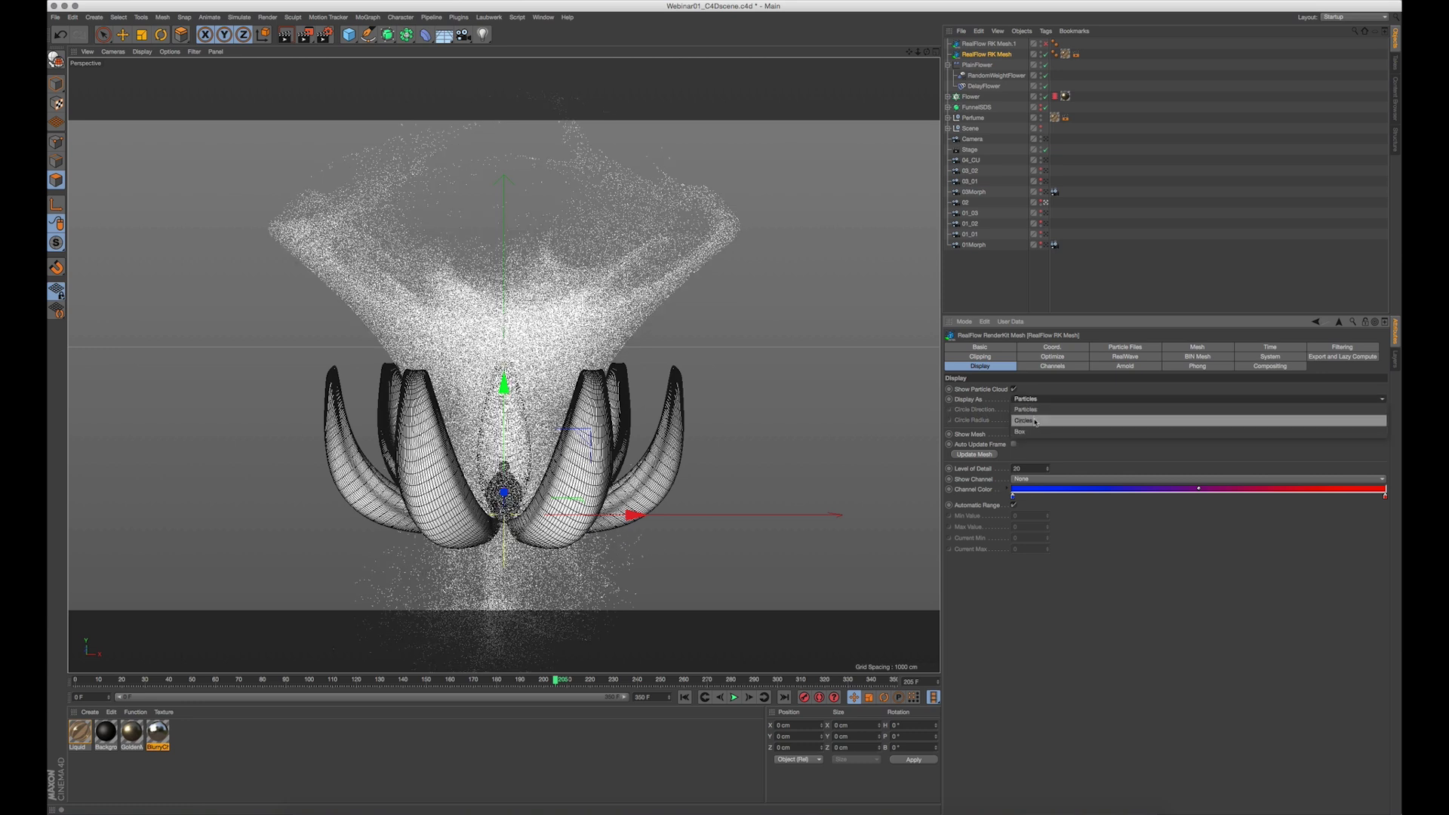
left_click(1038, 419)
left_click(1038, 402)
left_click(1038, 432)
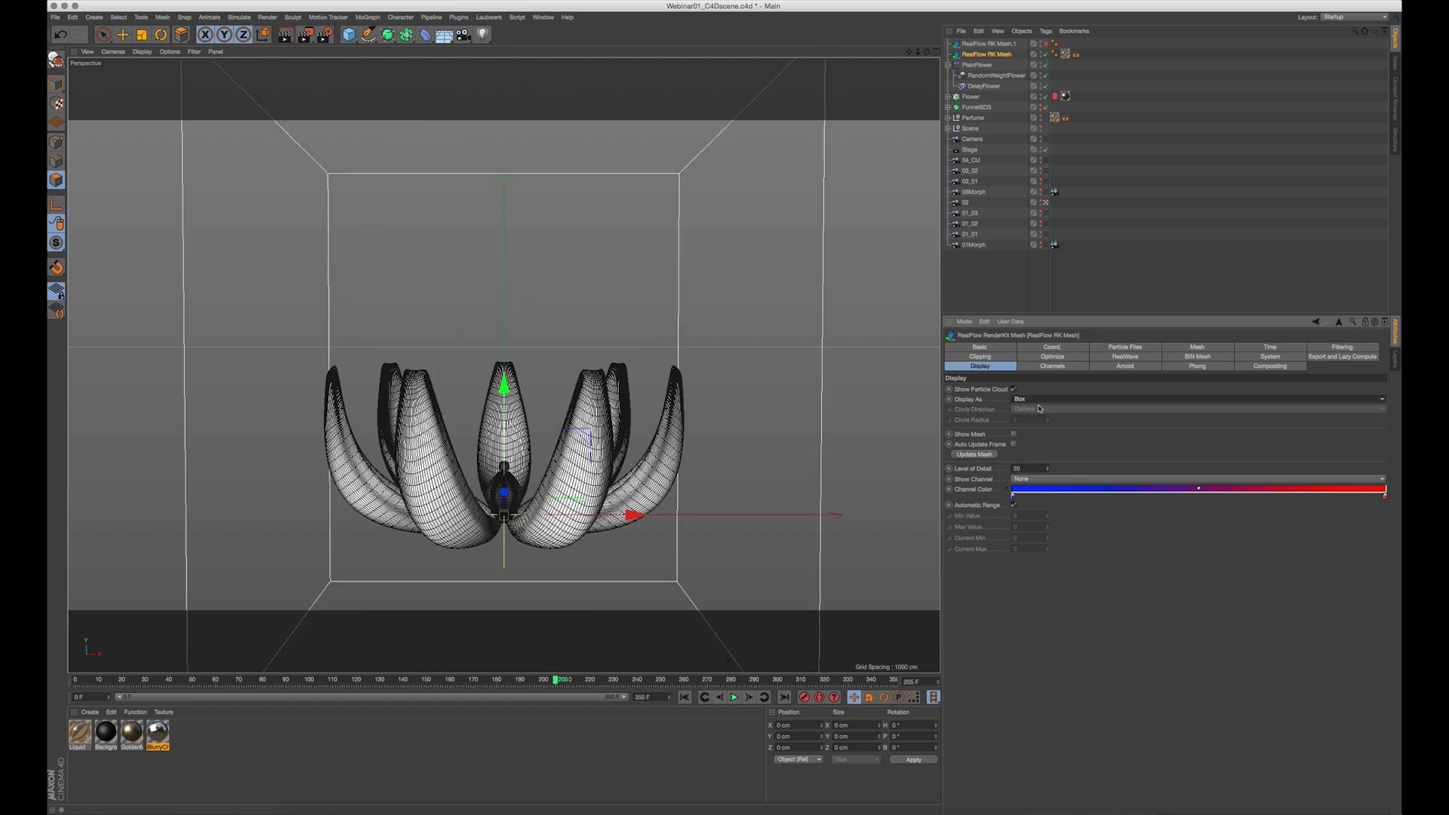
left_click(1042, 402)
left_click(1038, 419)
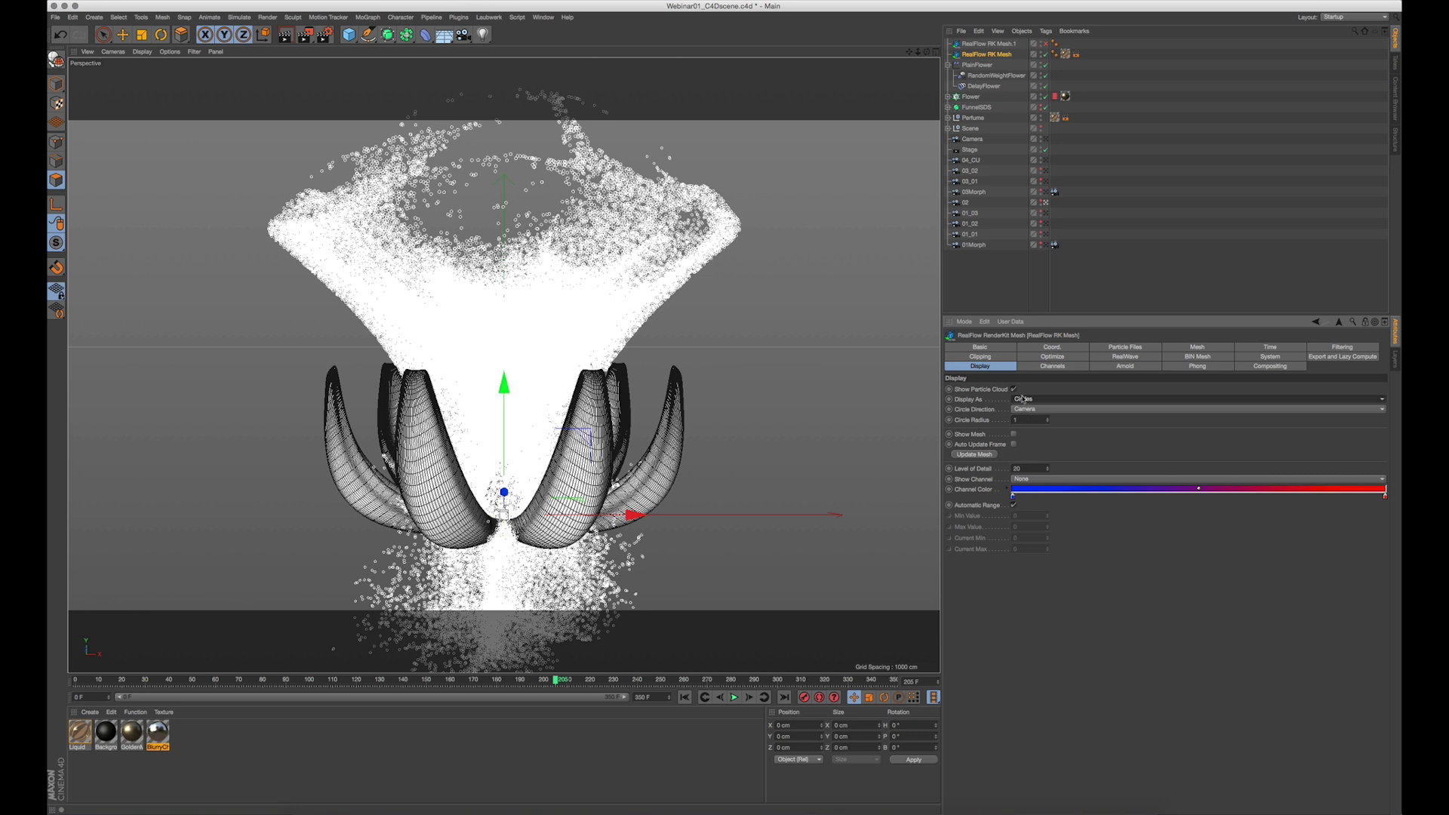
Preview the mesh instead of the particle cloud with Level of Detail set to 100, and switch back to the particle cloud
left_click(1014, 390)
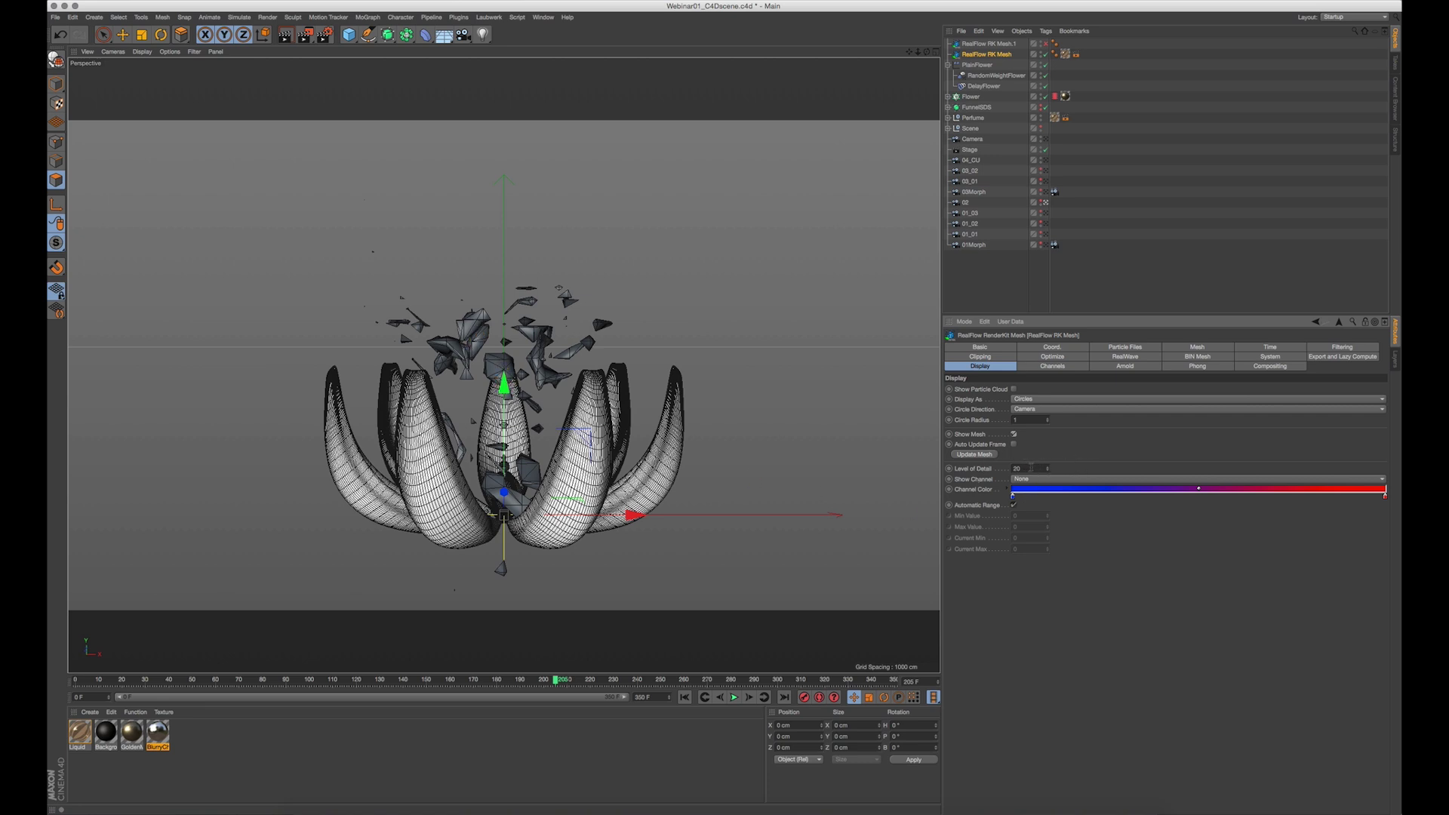
type("100")
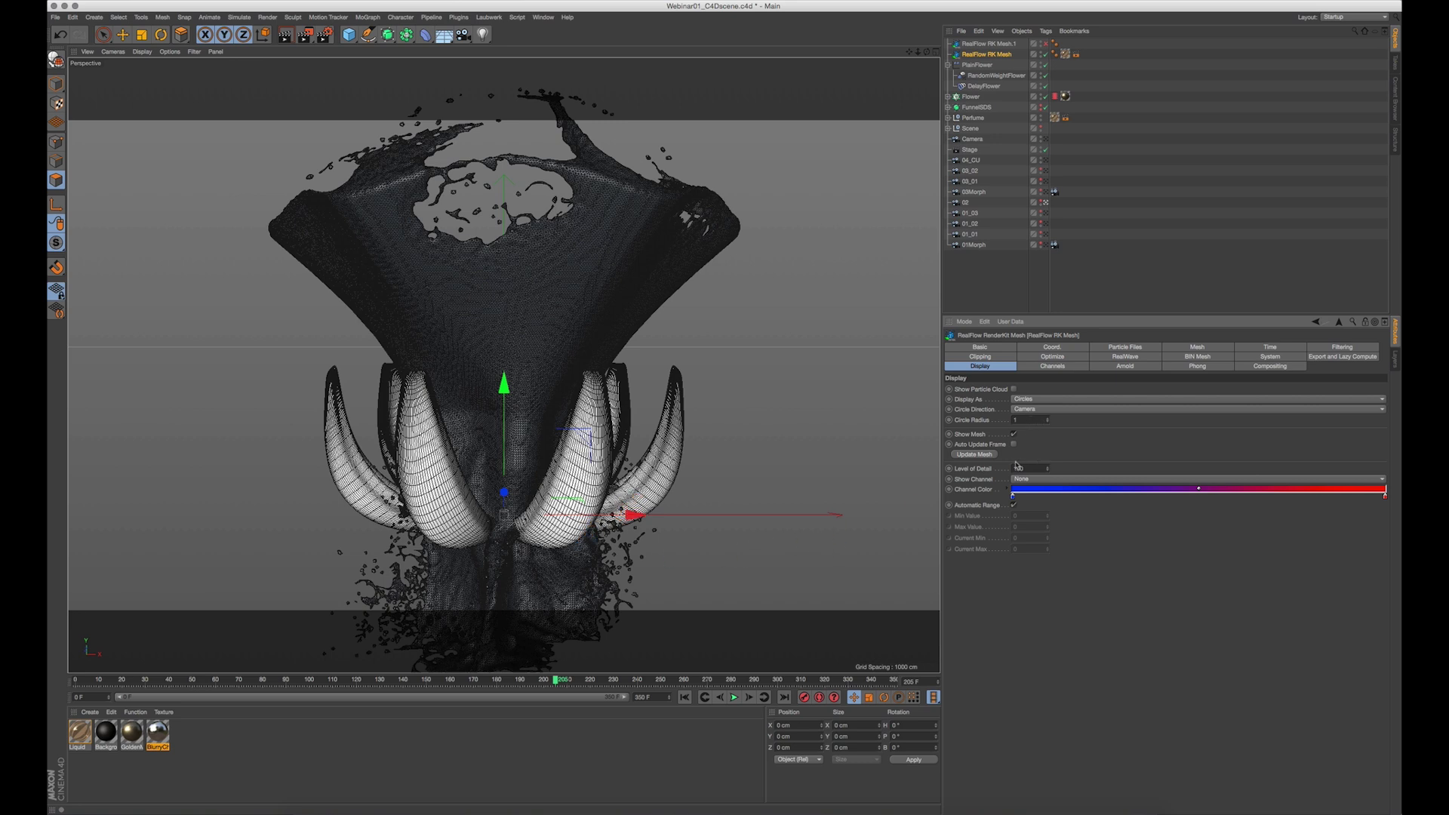
left_click(1013, 435)
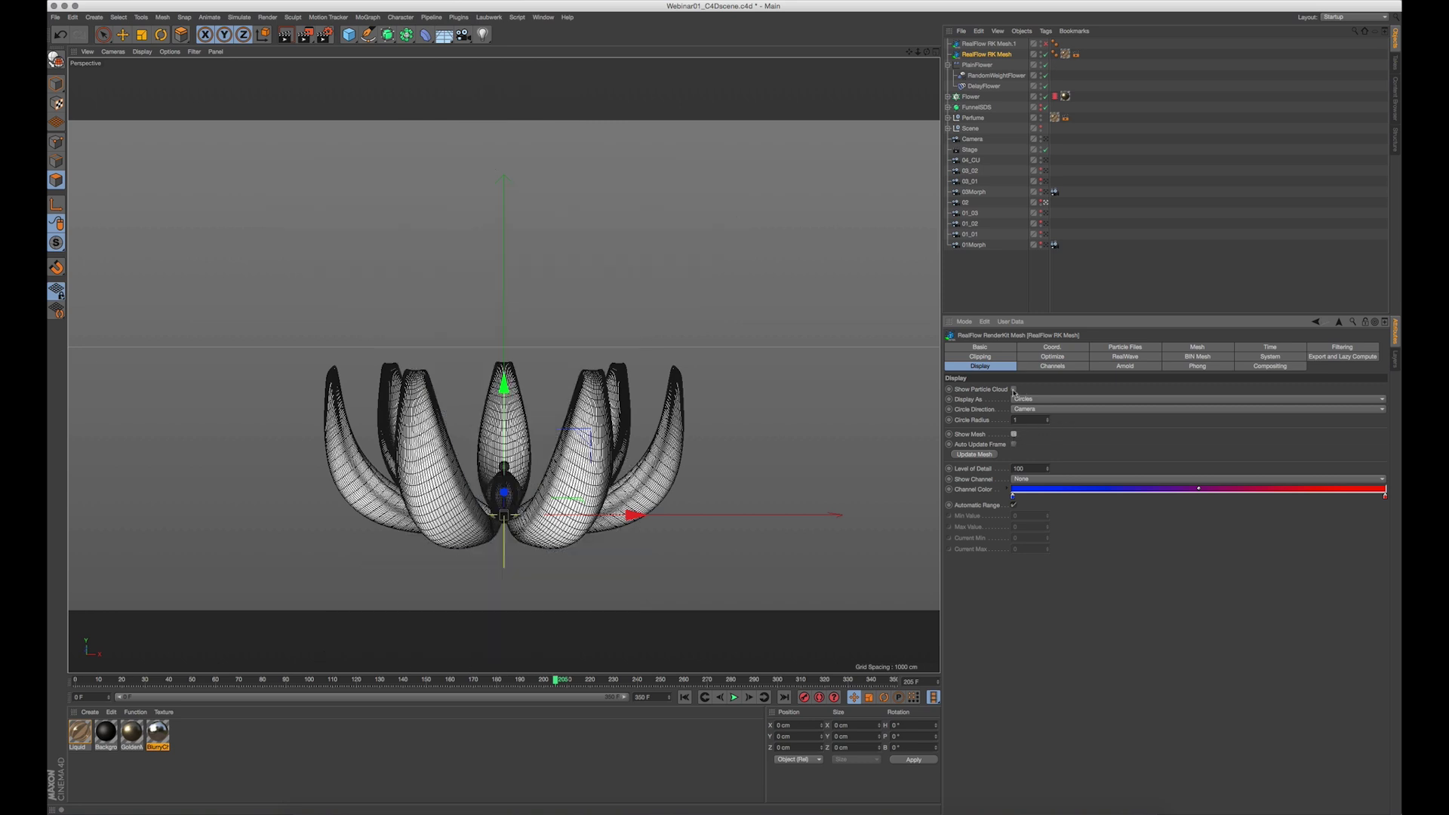
left_click(1014, 389)
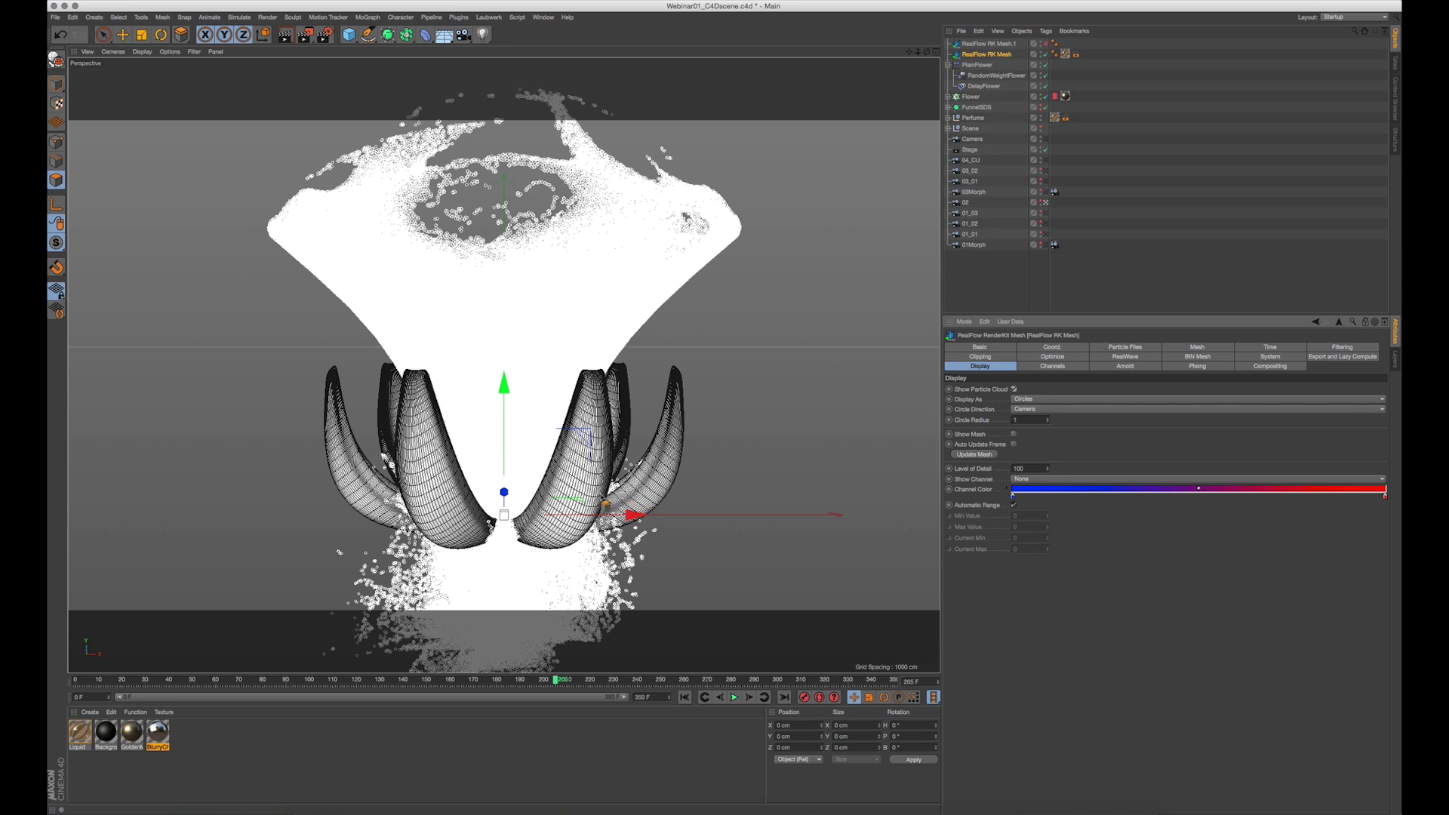
Review the render settings for saving and Multi-Pass output, including the Reflection, Depth and Object Buffer passes, and close them
key("super+b")
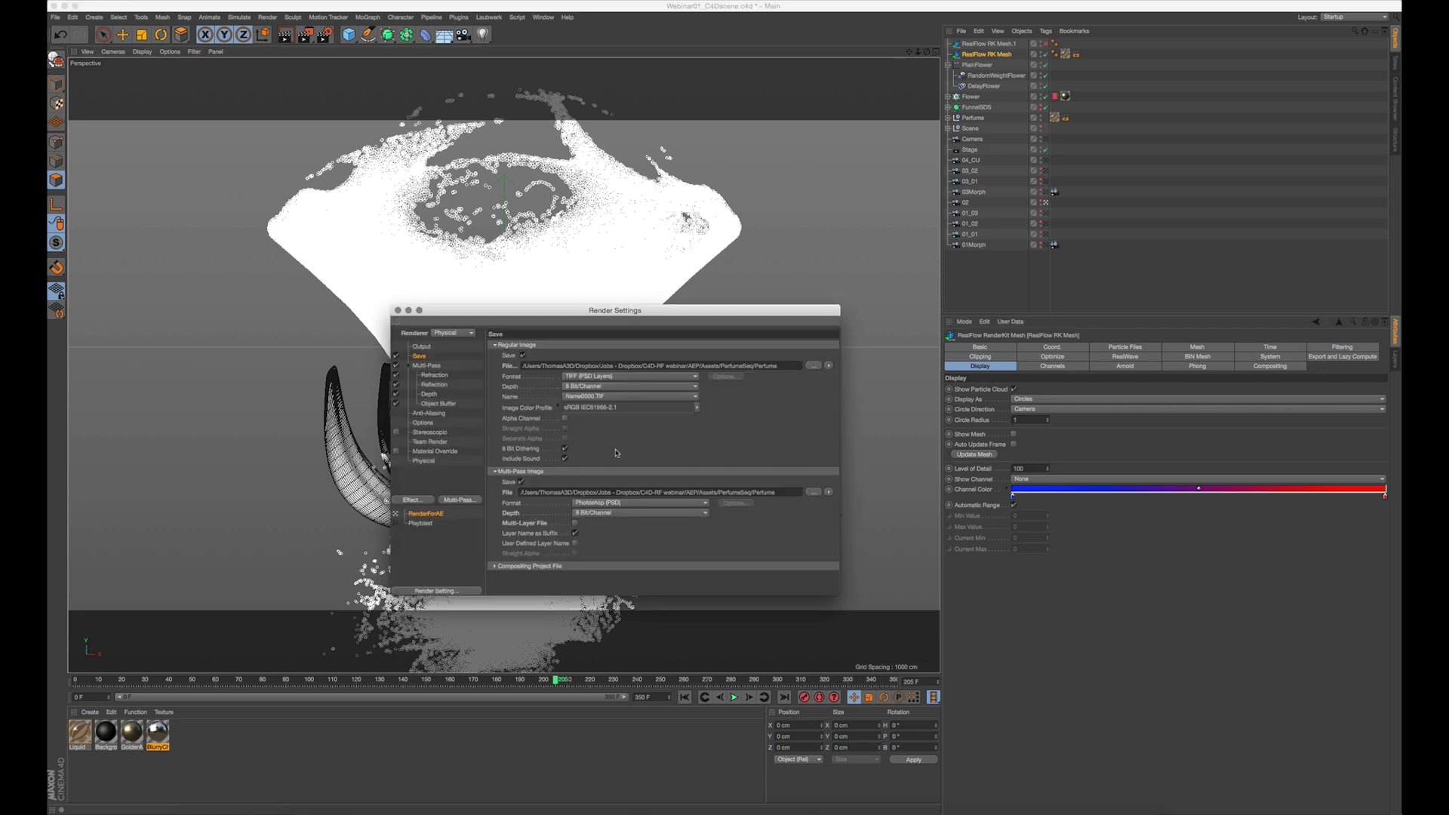
left_click_drag(528, 314, 637, 148)
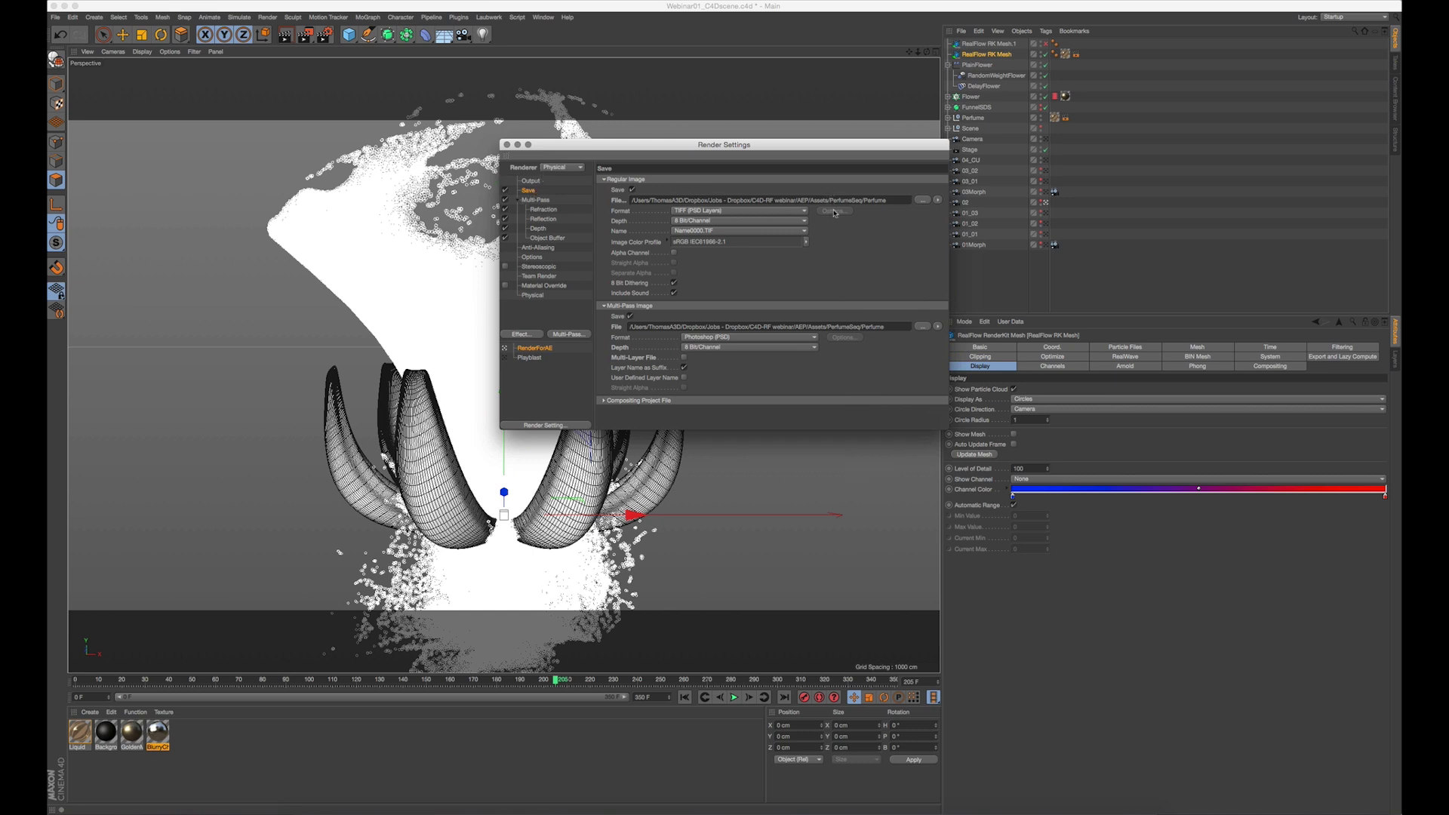
left_click(544, 201)
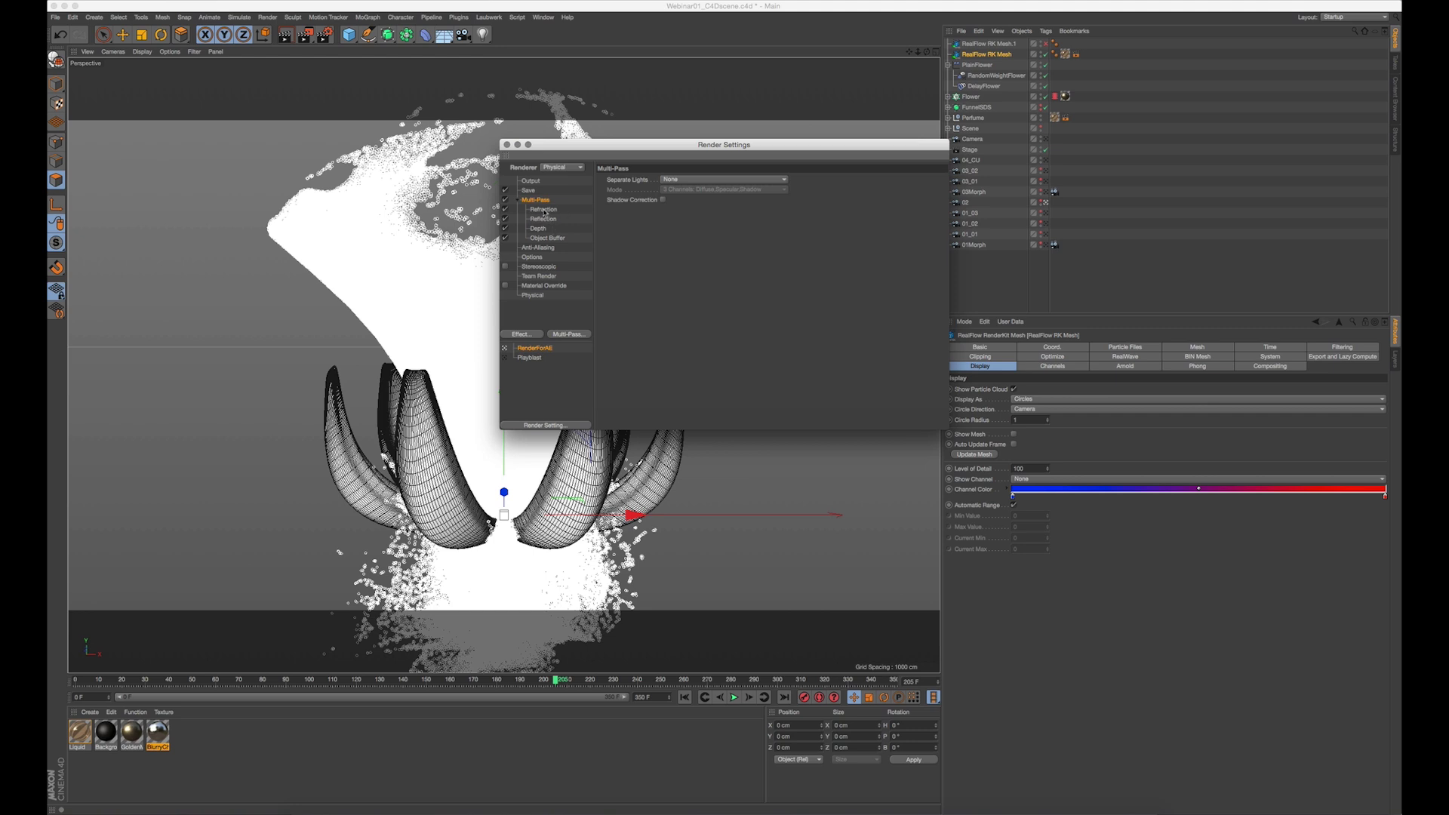
left_click(544, 220)
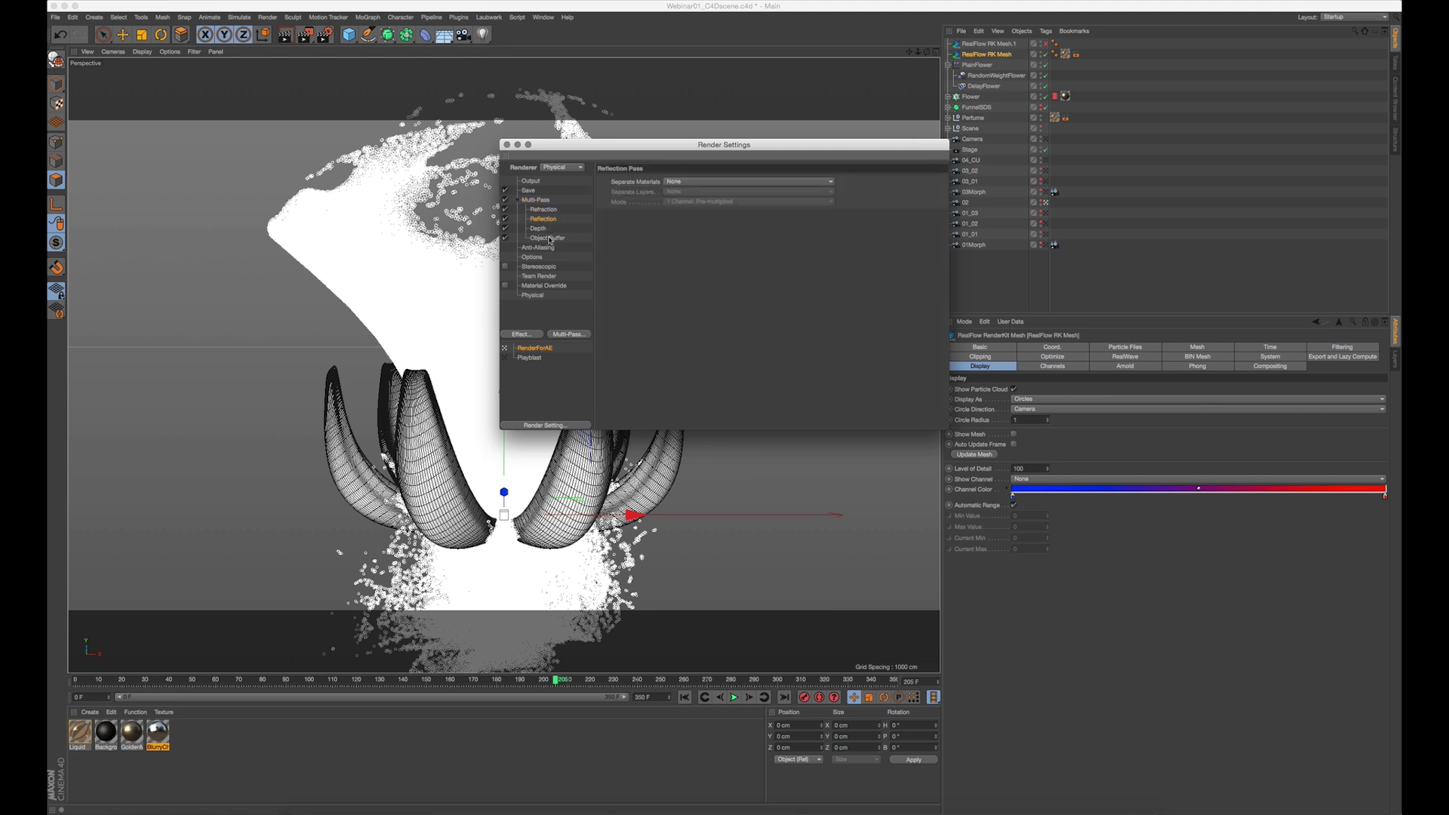
left_click(560, 228)
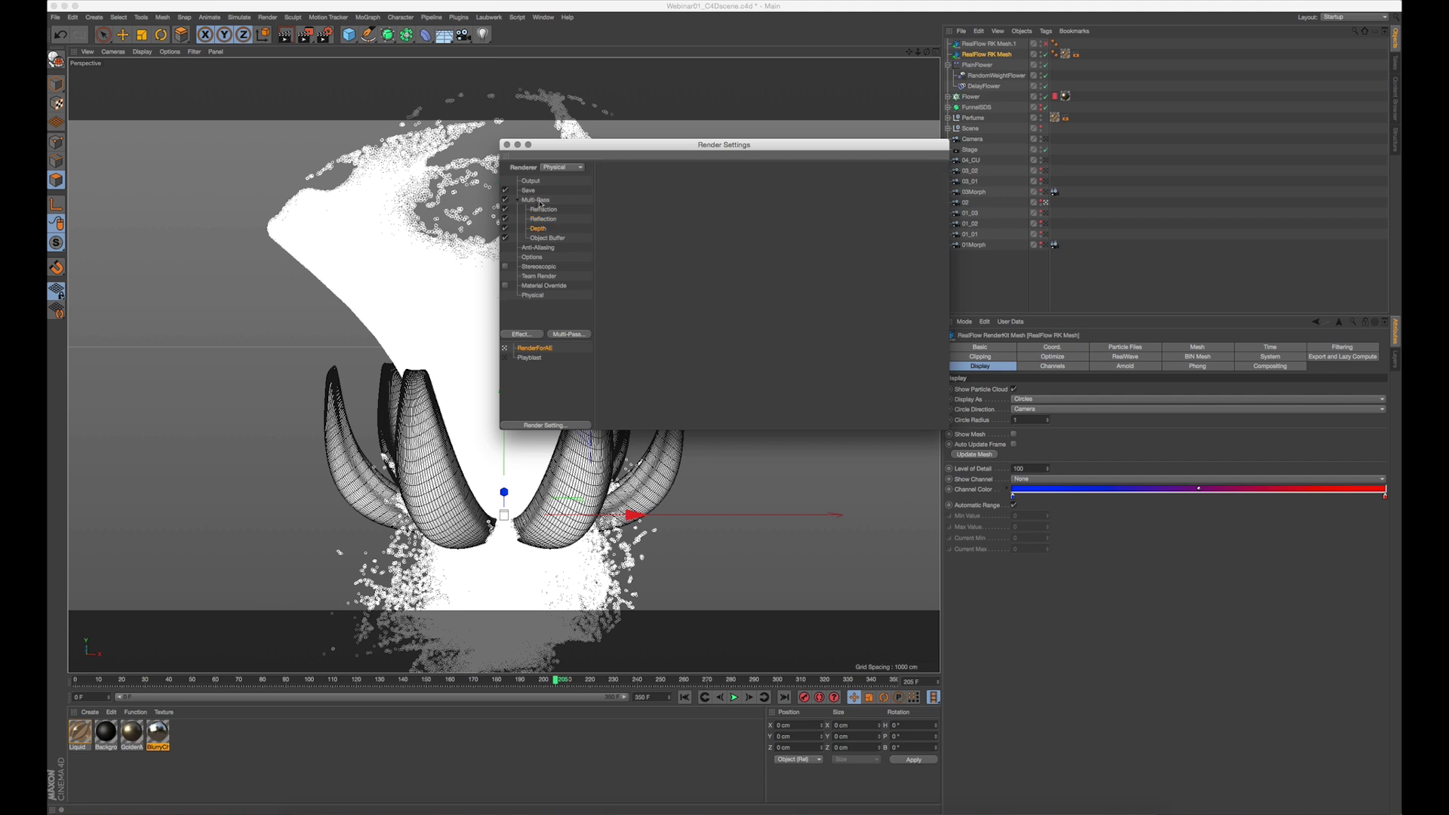
key("Down")
left_click_drag(541, 172, 570, 180)
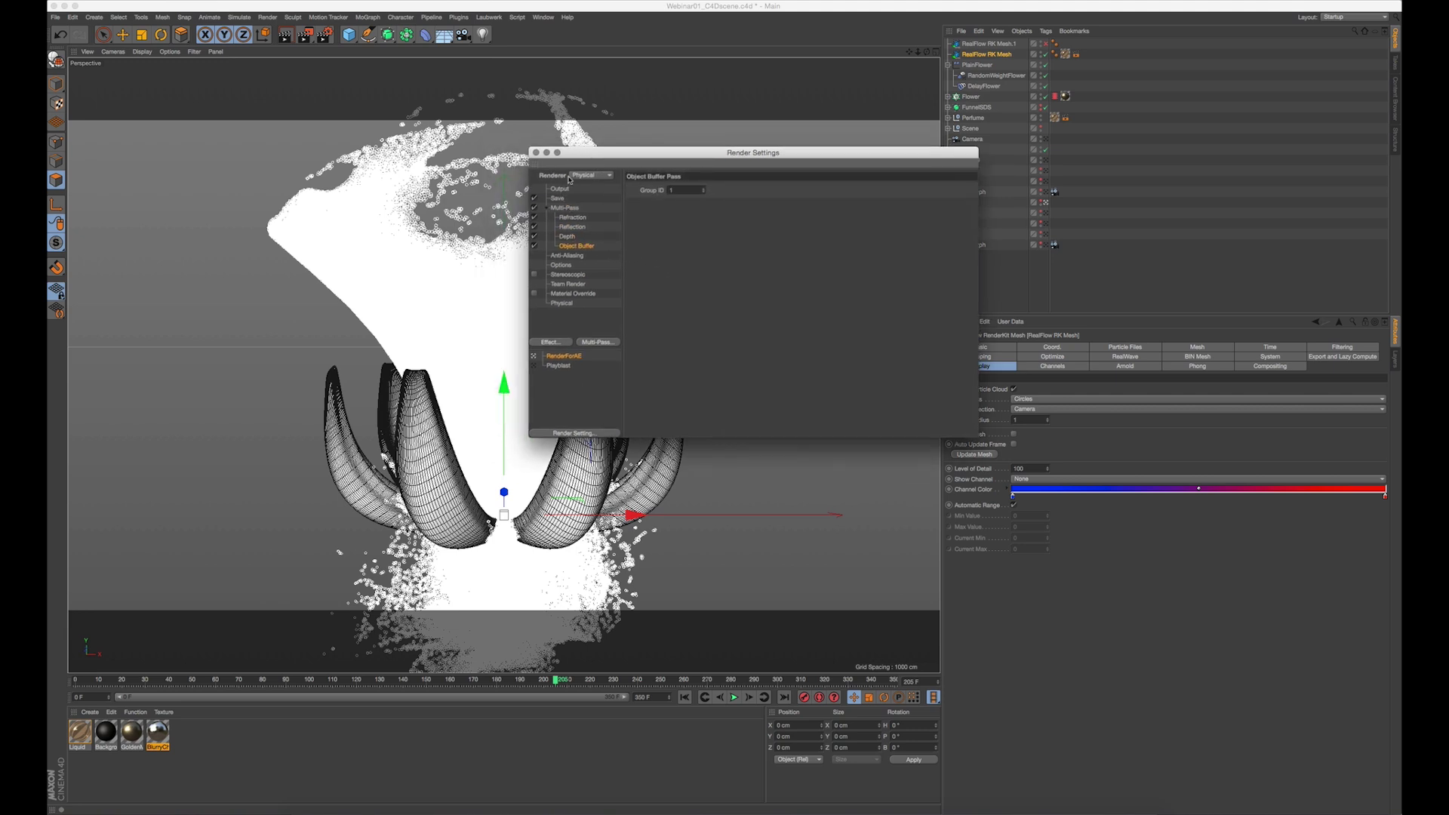
left_click(537, 153)
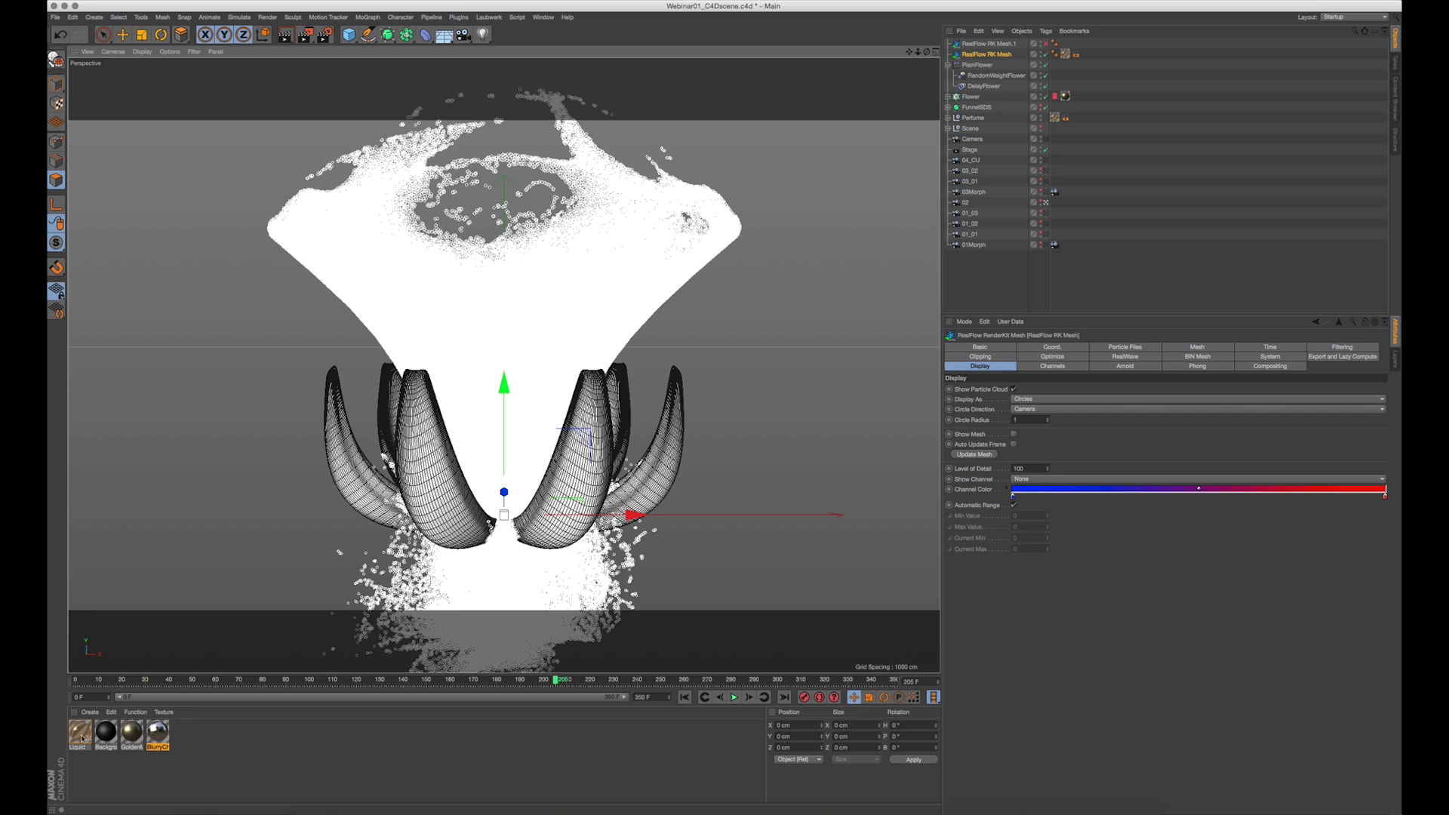
Inspect the GoldenMetal material's Reflectance by turning Layer 2 and Layer 1 off and on again, and close the material
double_click(133, 732)
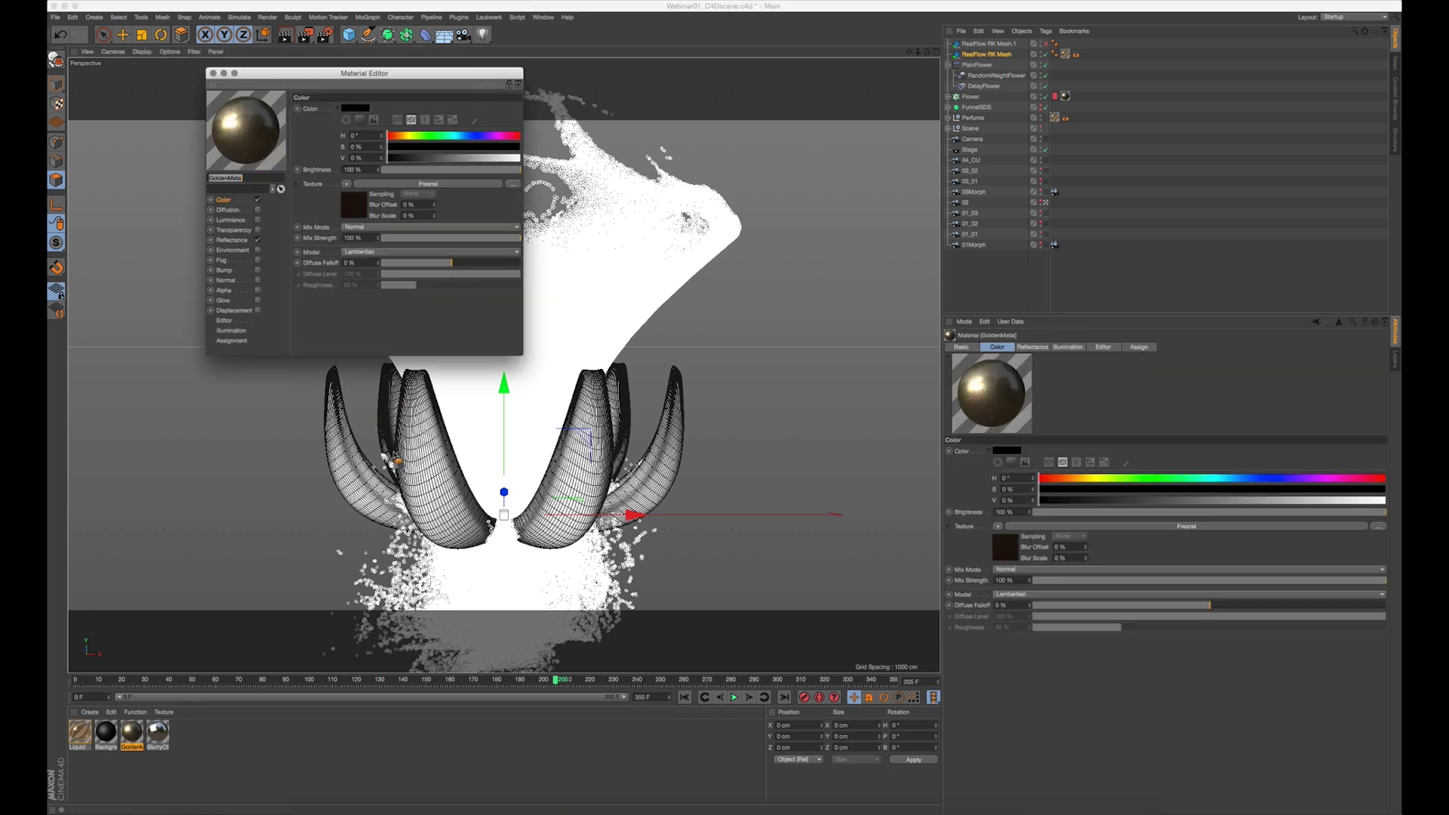
left_click(232, 240)
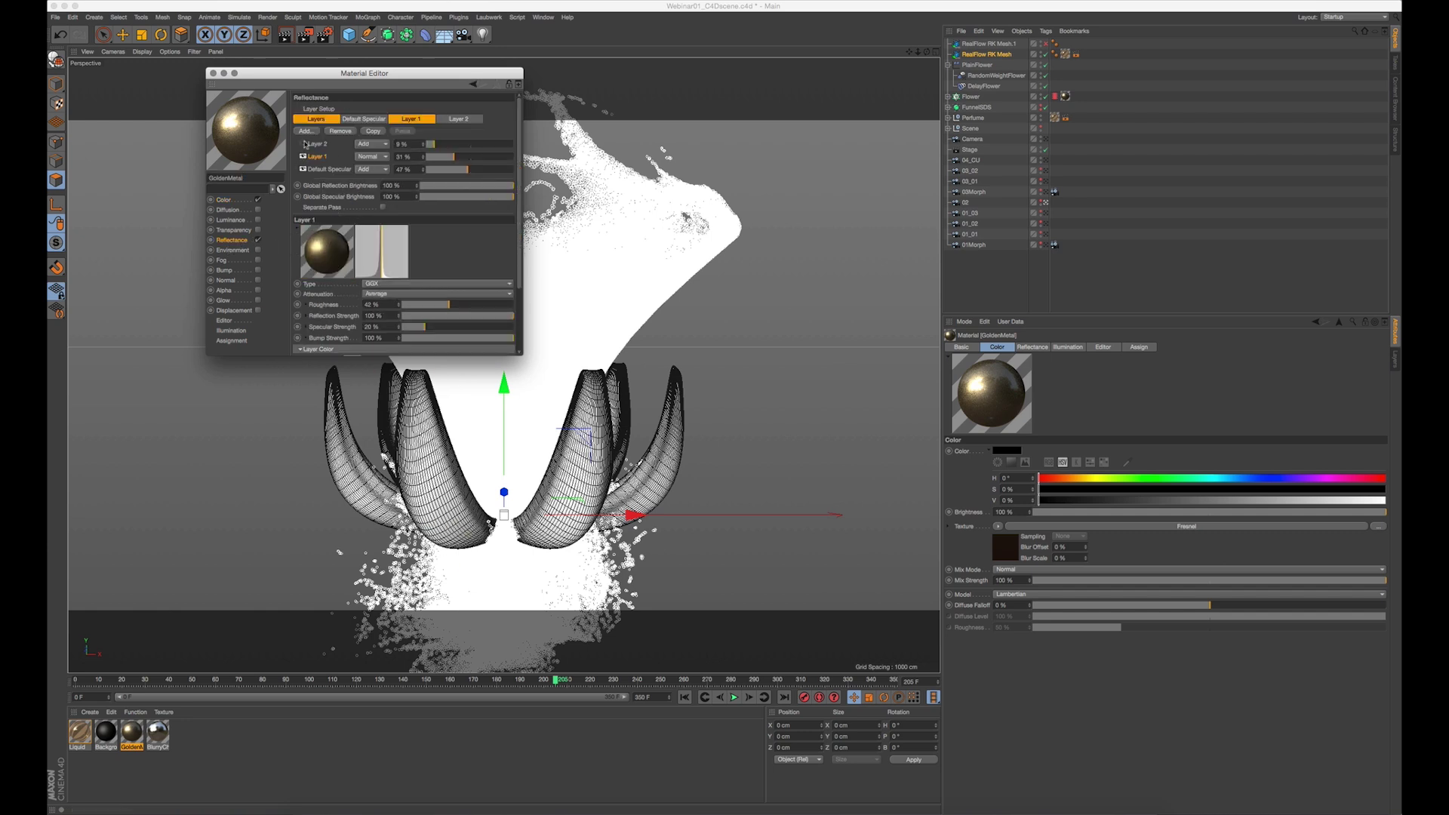
left_click(303, 144)
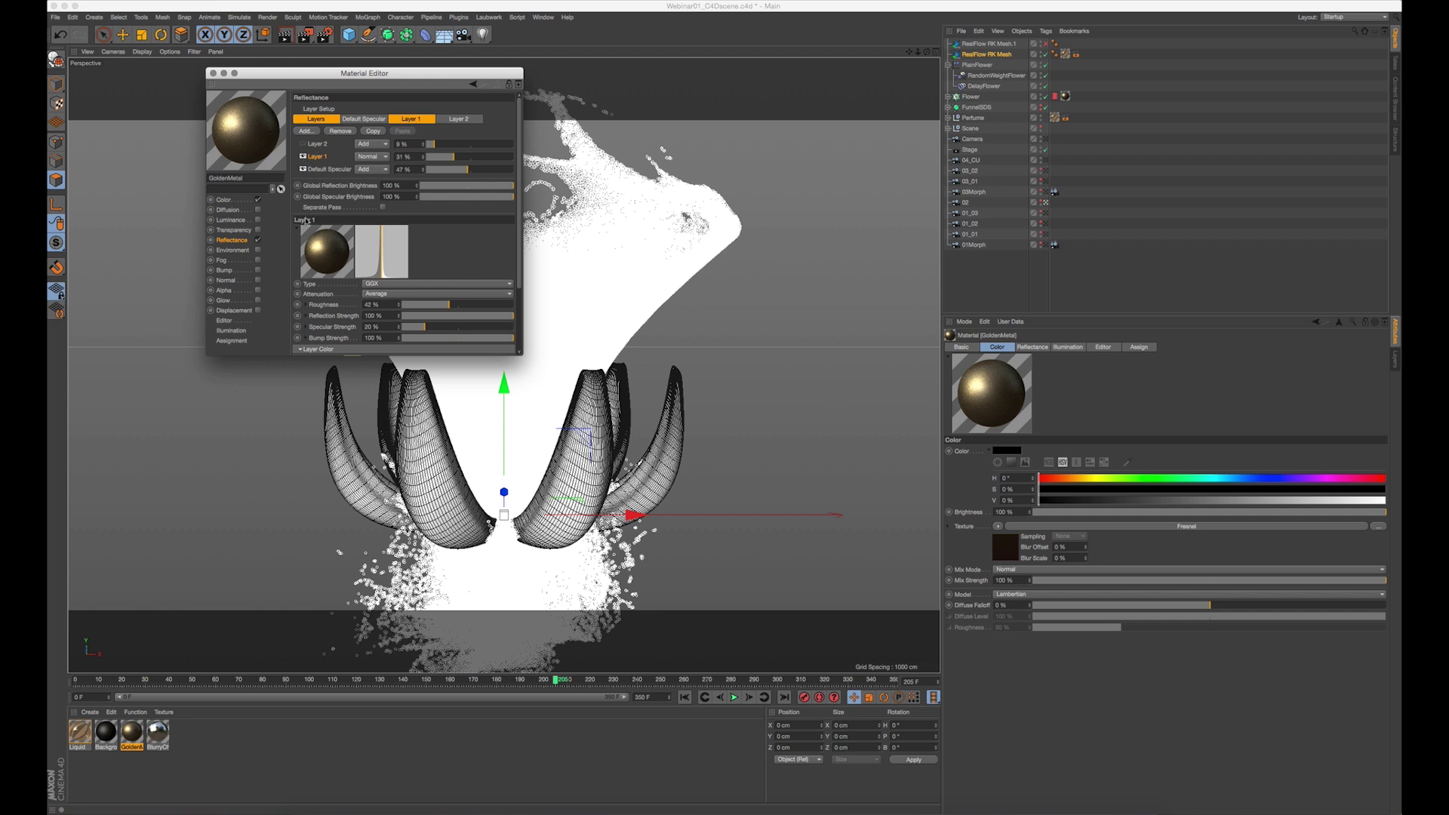
left_click_drag(387, 73, 440, 73)
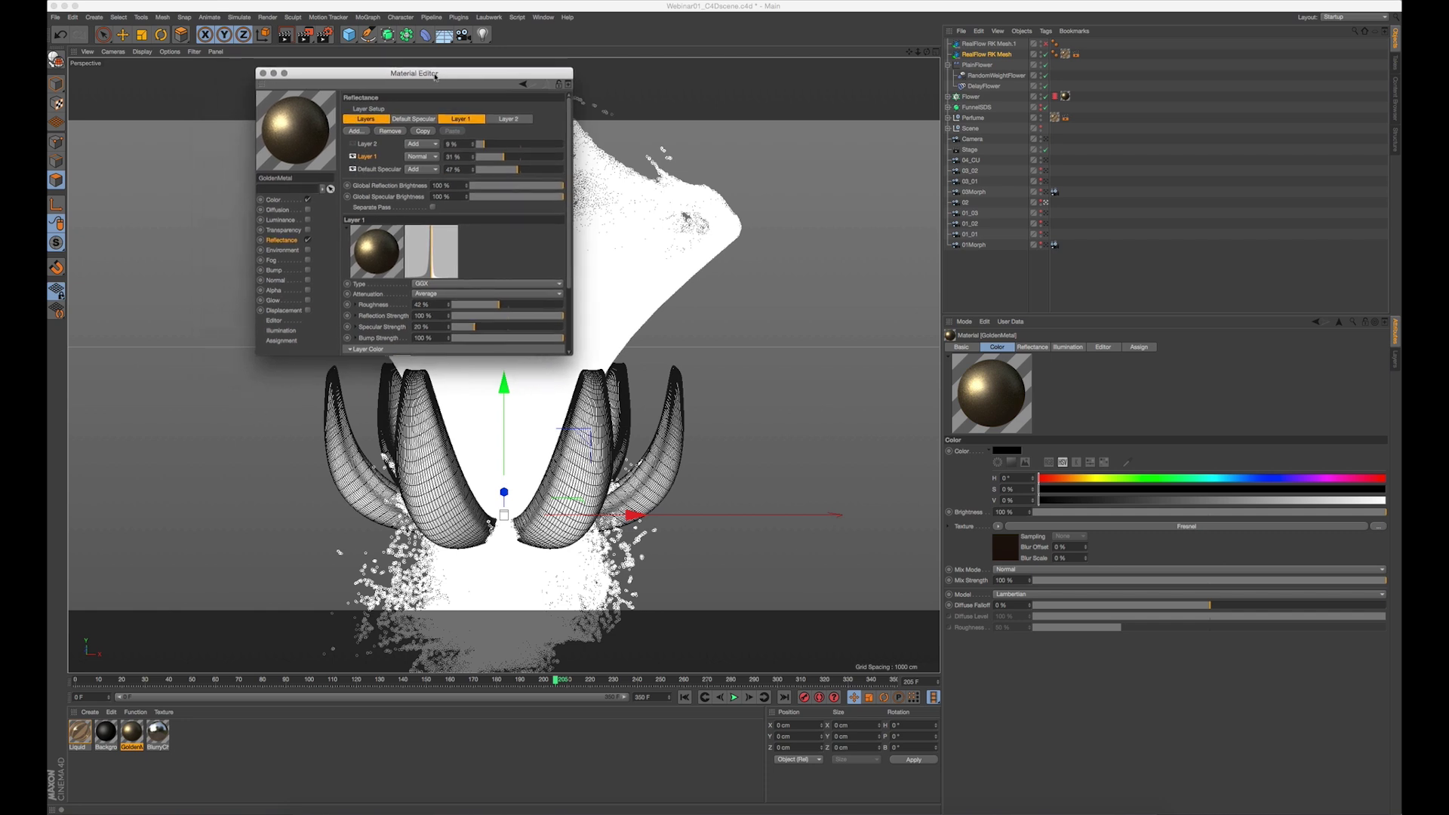
left_click(356, 155)
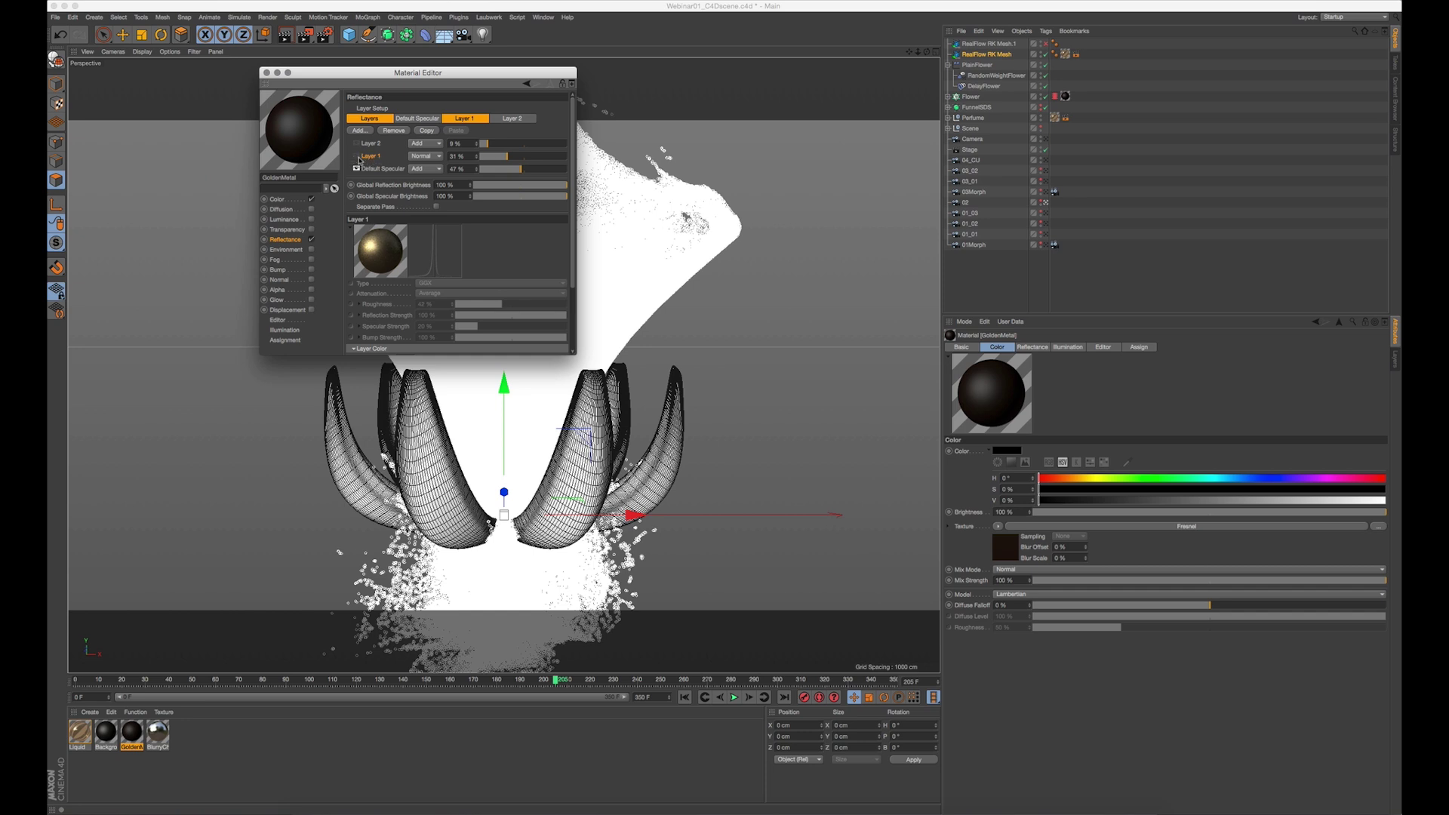
left_click(356, 156)
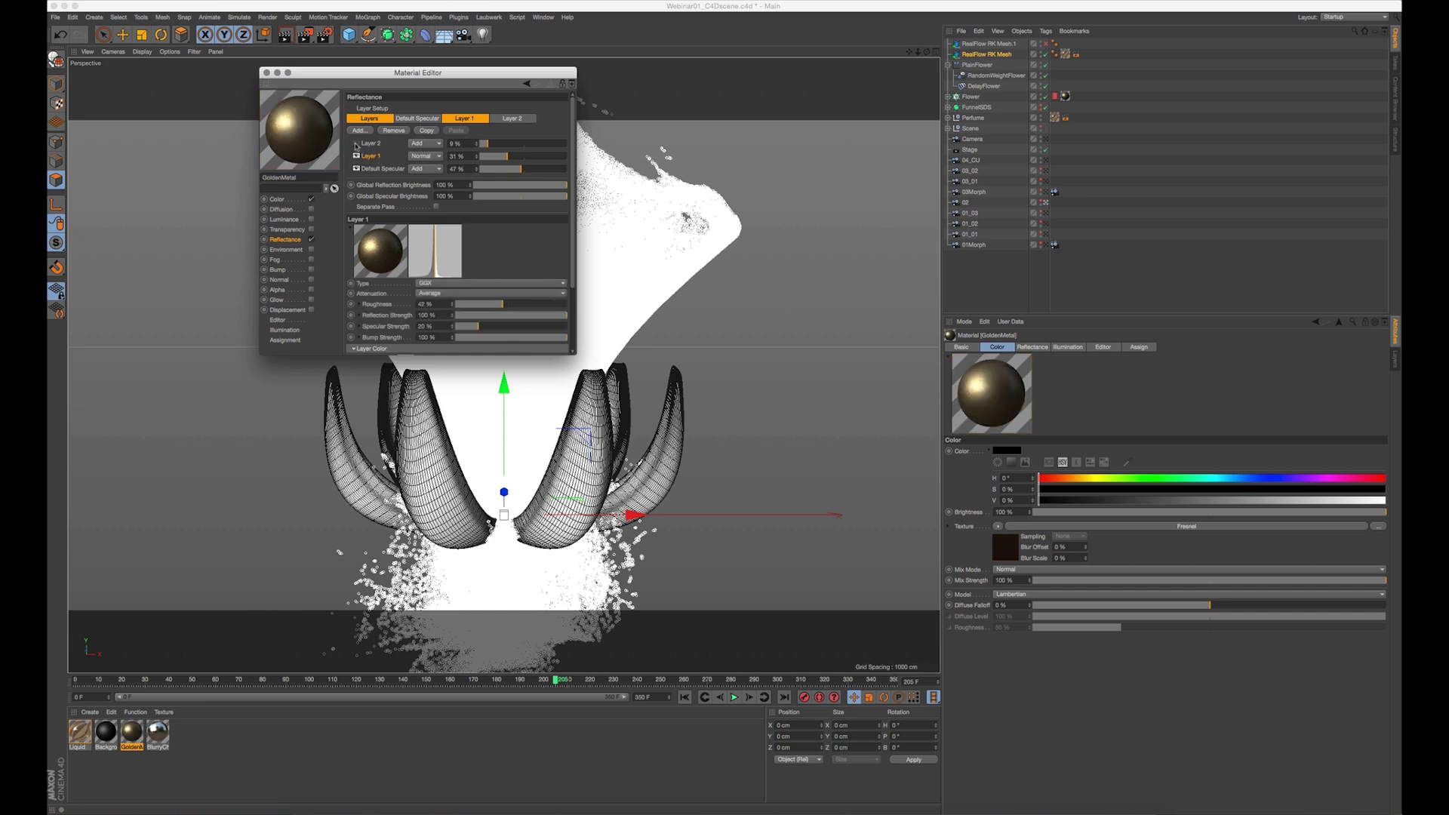
left_click(357, 142)
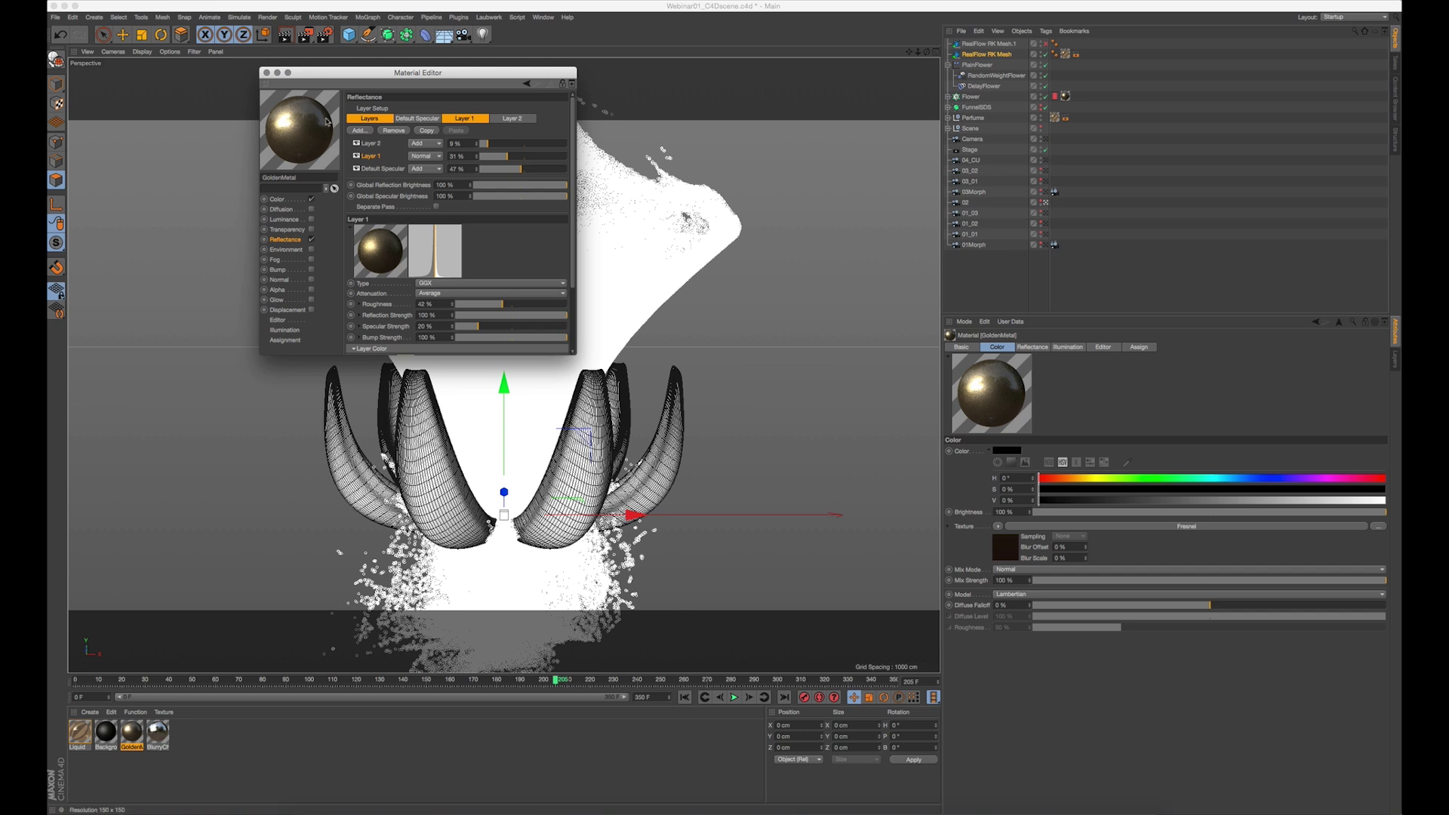
left_click(266, 73)
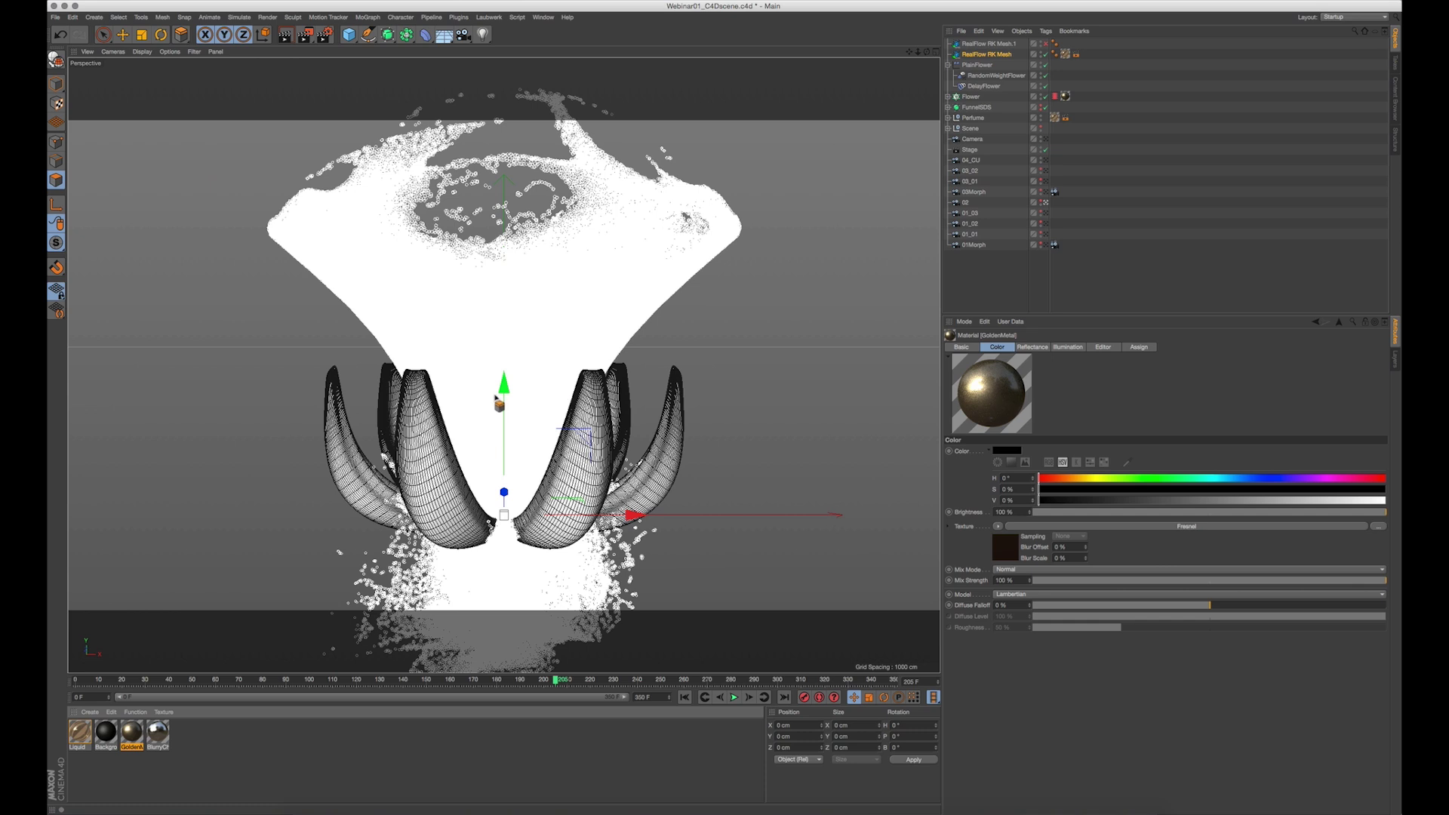
Switch to Adobe After Effects and move the Perfume composition's current time to frame 21
key("super+Tab")
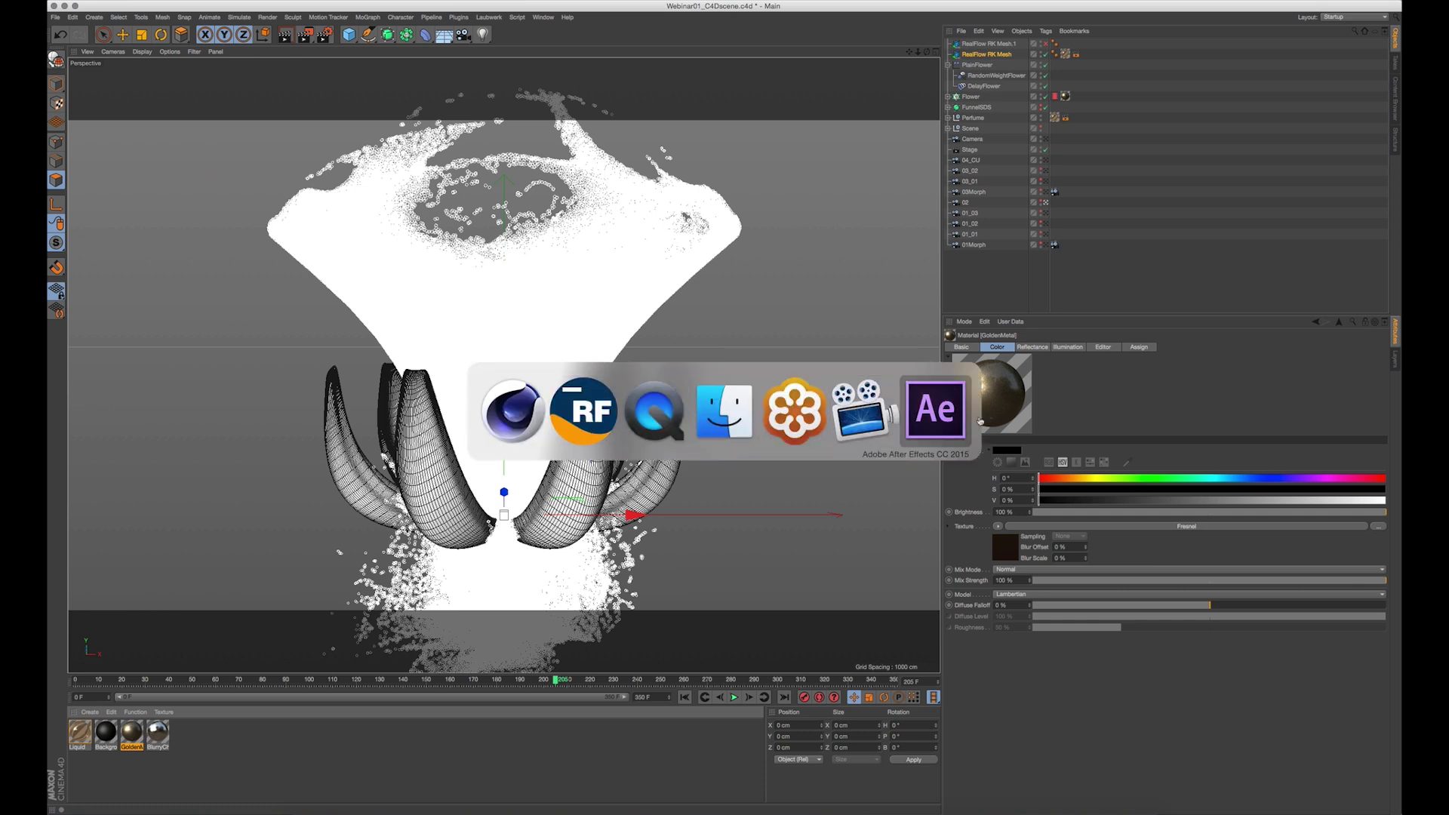
left_click(941, 414)
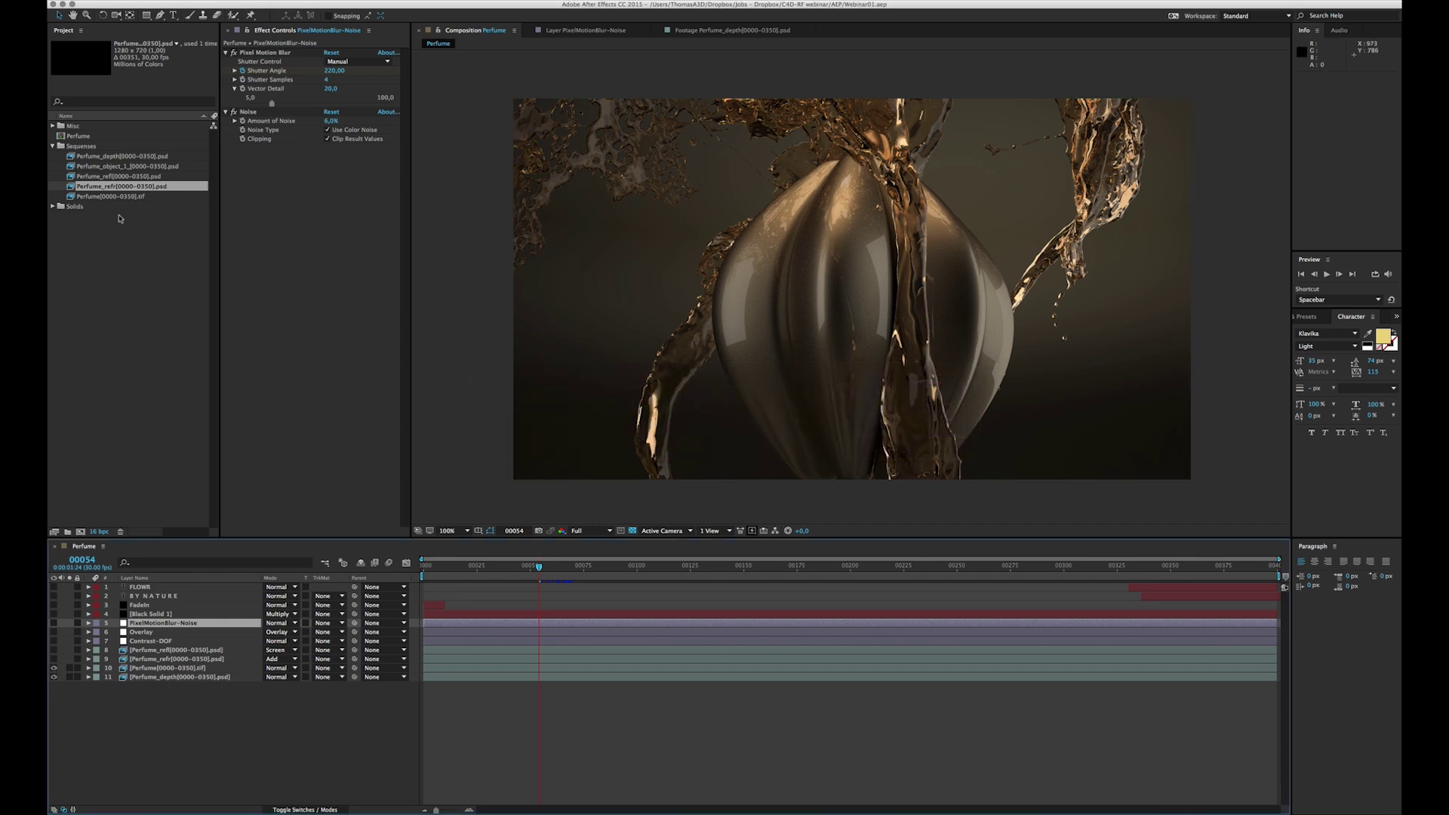
left_click(469, 567)
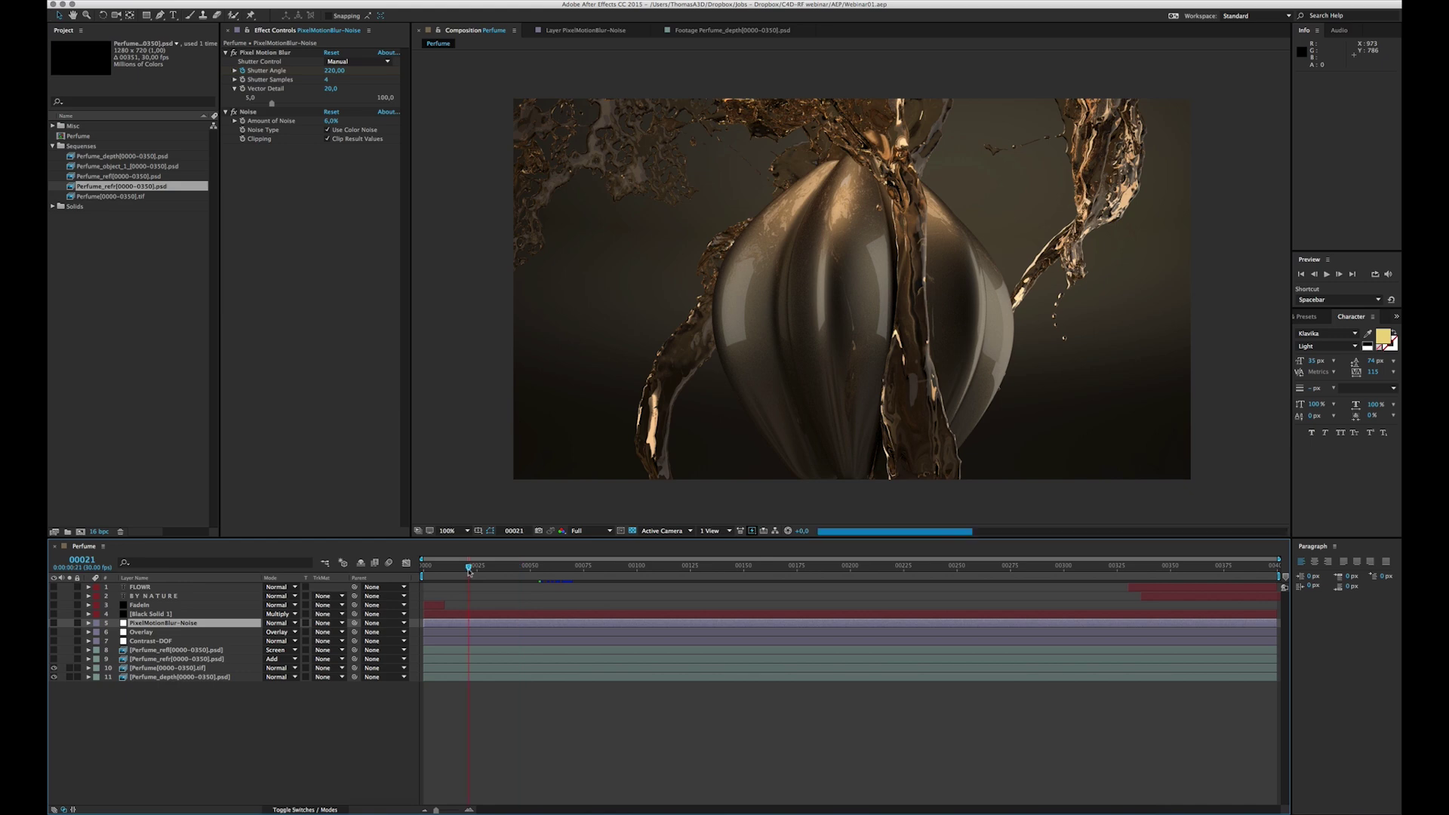
Scrub through the Perfume composition's animation back to frame 98 and select the Perfume[0000-0350].tif layer
left_click_drag(480, 568, 589, 568)
left_click(651, 567)
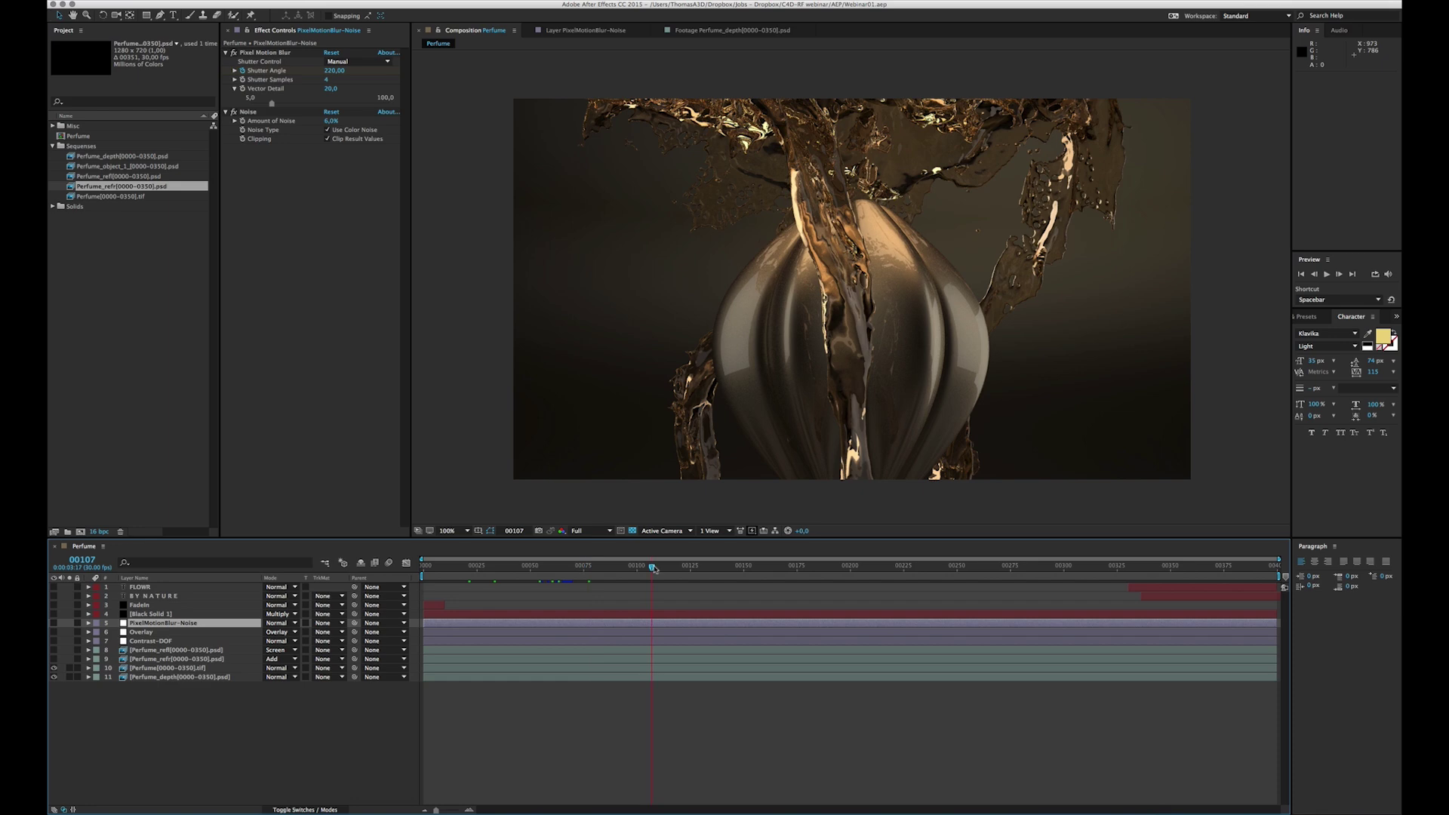
left_click_drag(748, 568, 633, 567)
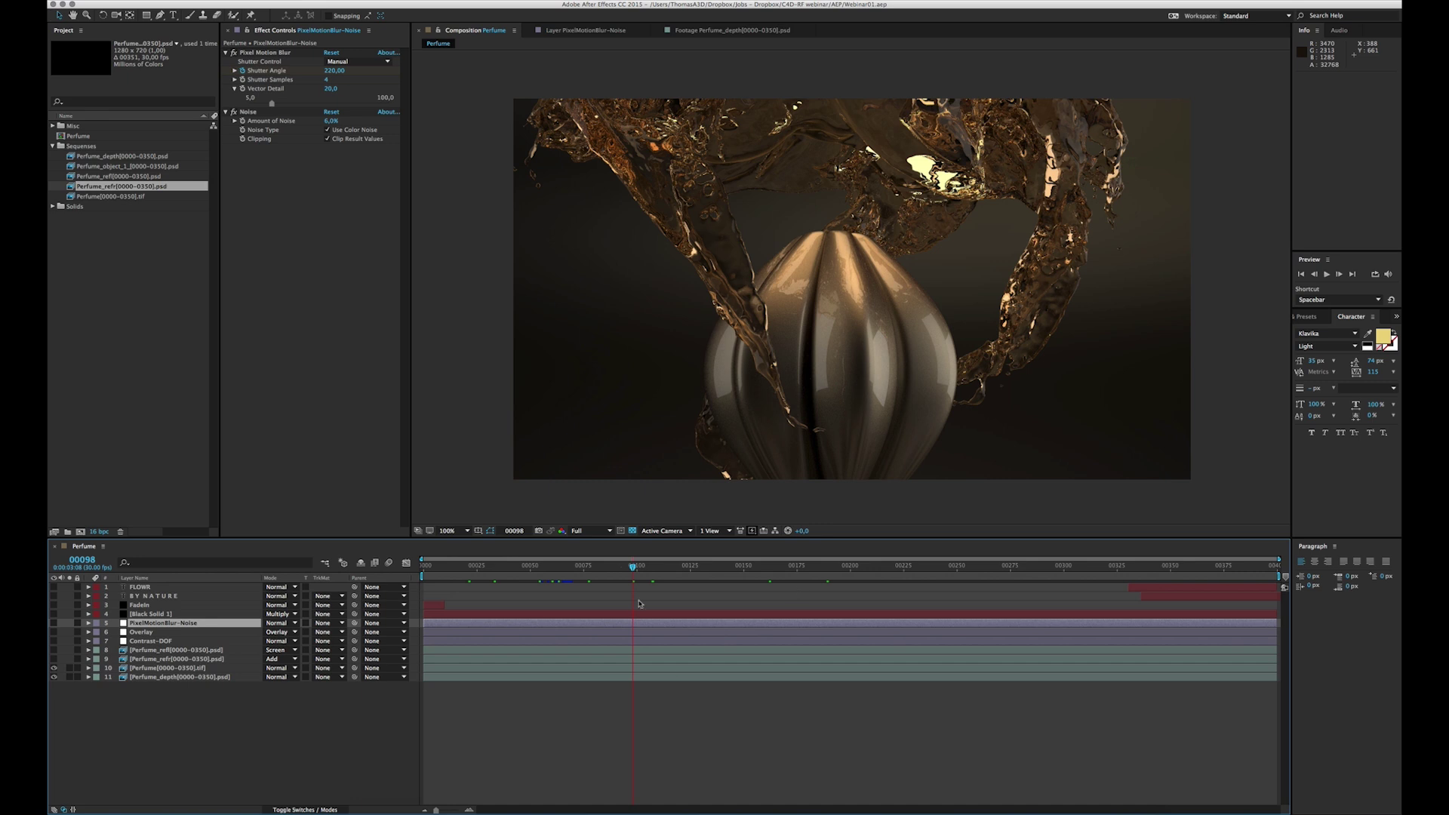
left_click(189, 668)
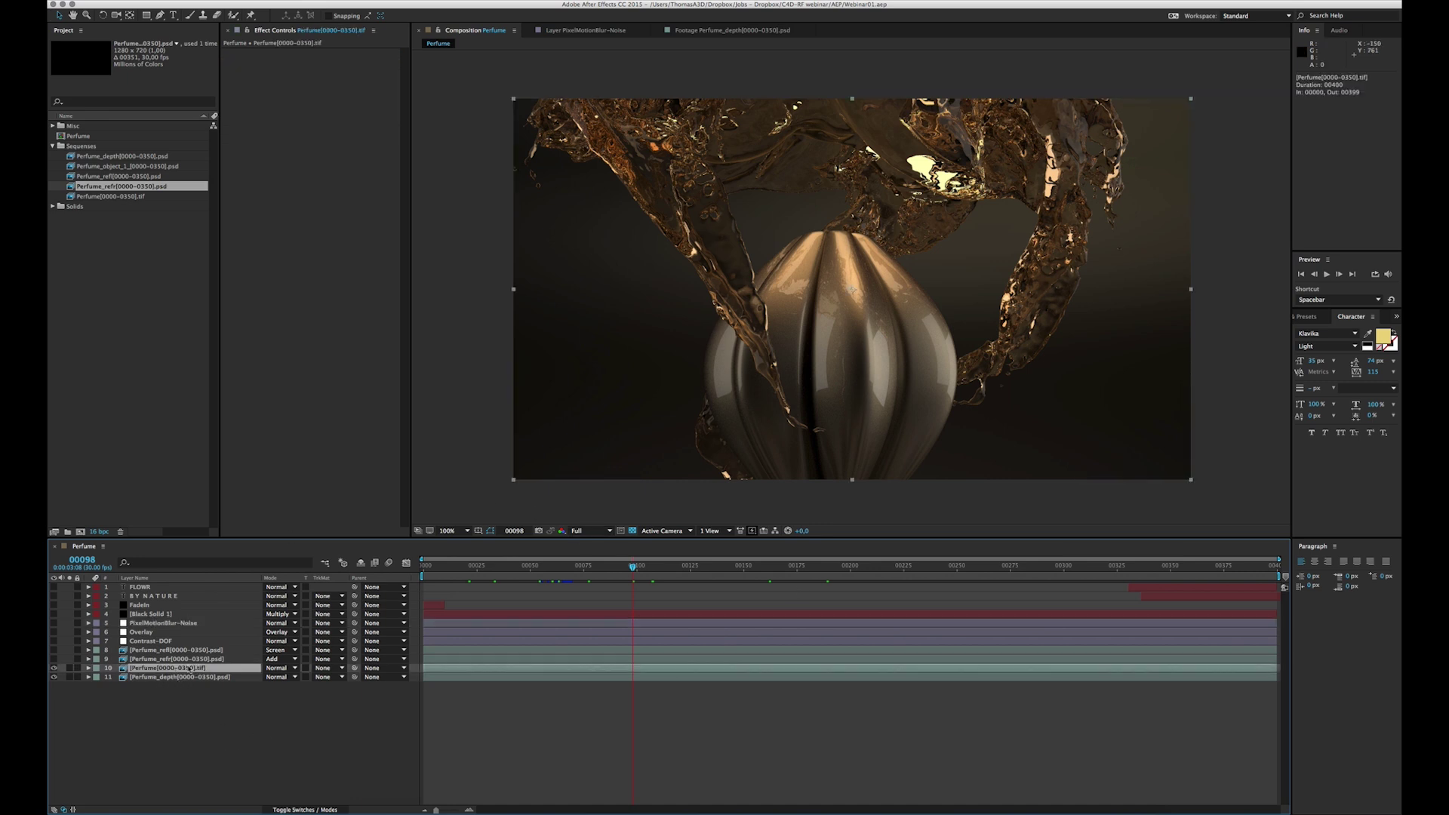
Open the Perfume_refr[0000-0350].psd footage, review it at several frames up to 253, and return to the Perfume composition
left_click(164, 659)
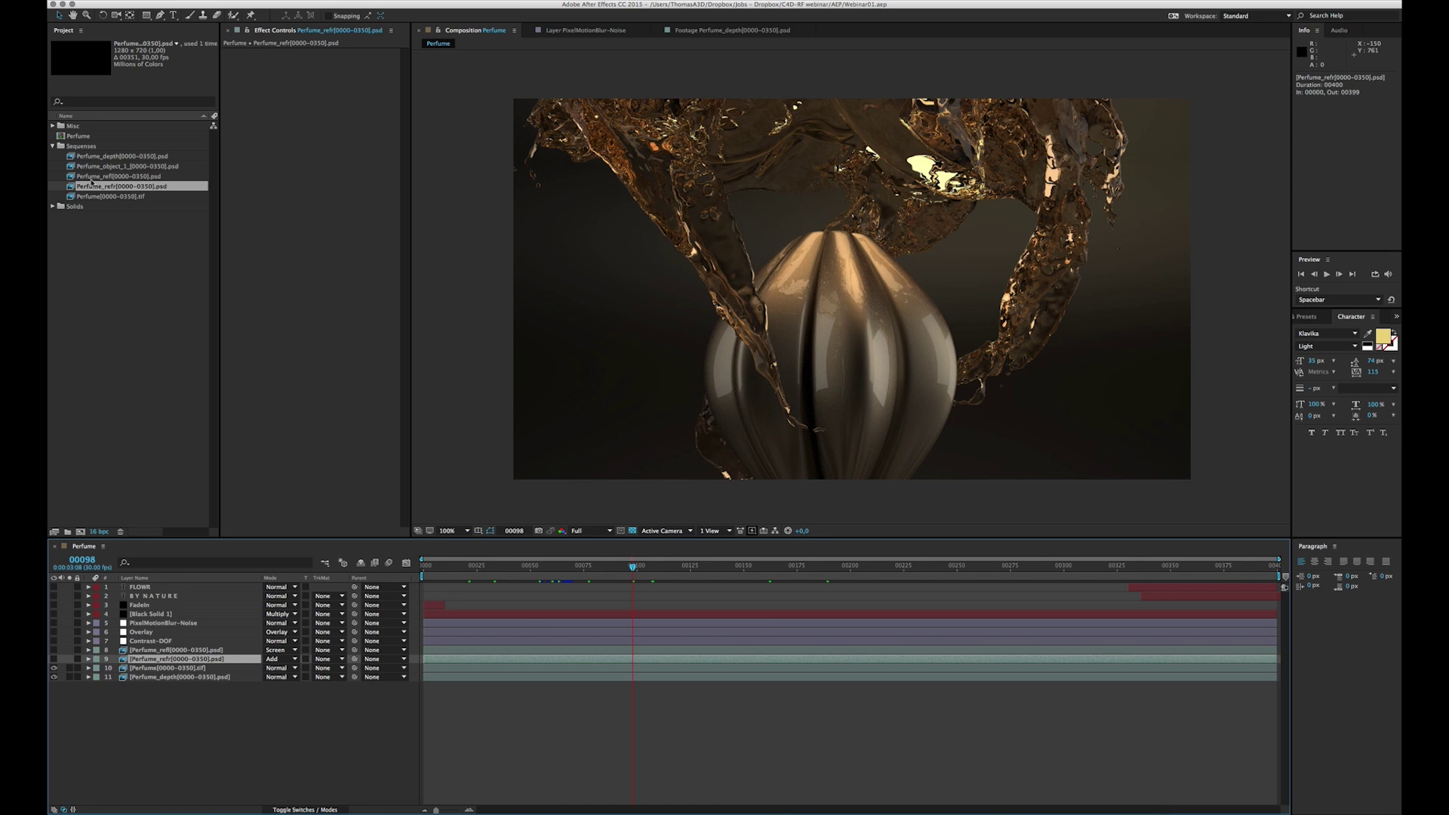
double_click(125, 187)
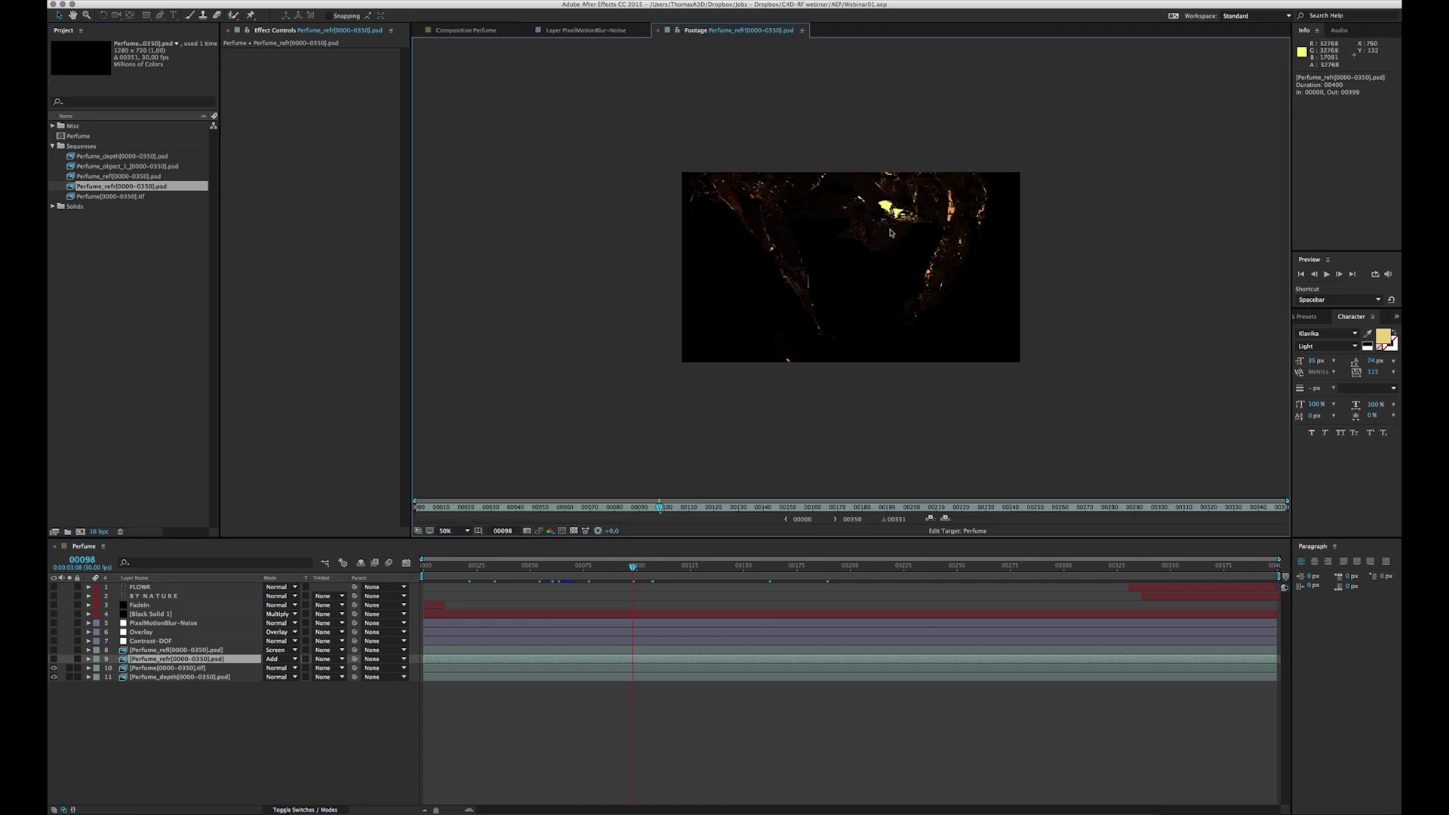
left_click_drag(879, 512, 829, 515)
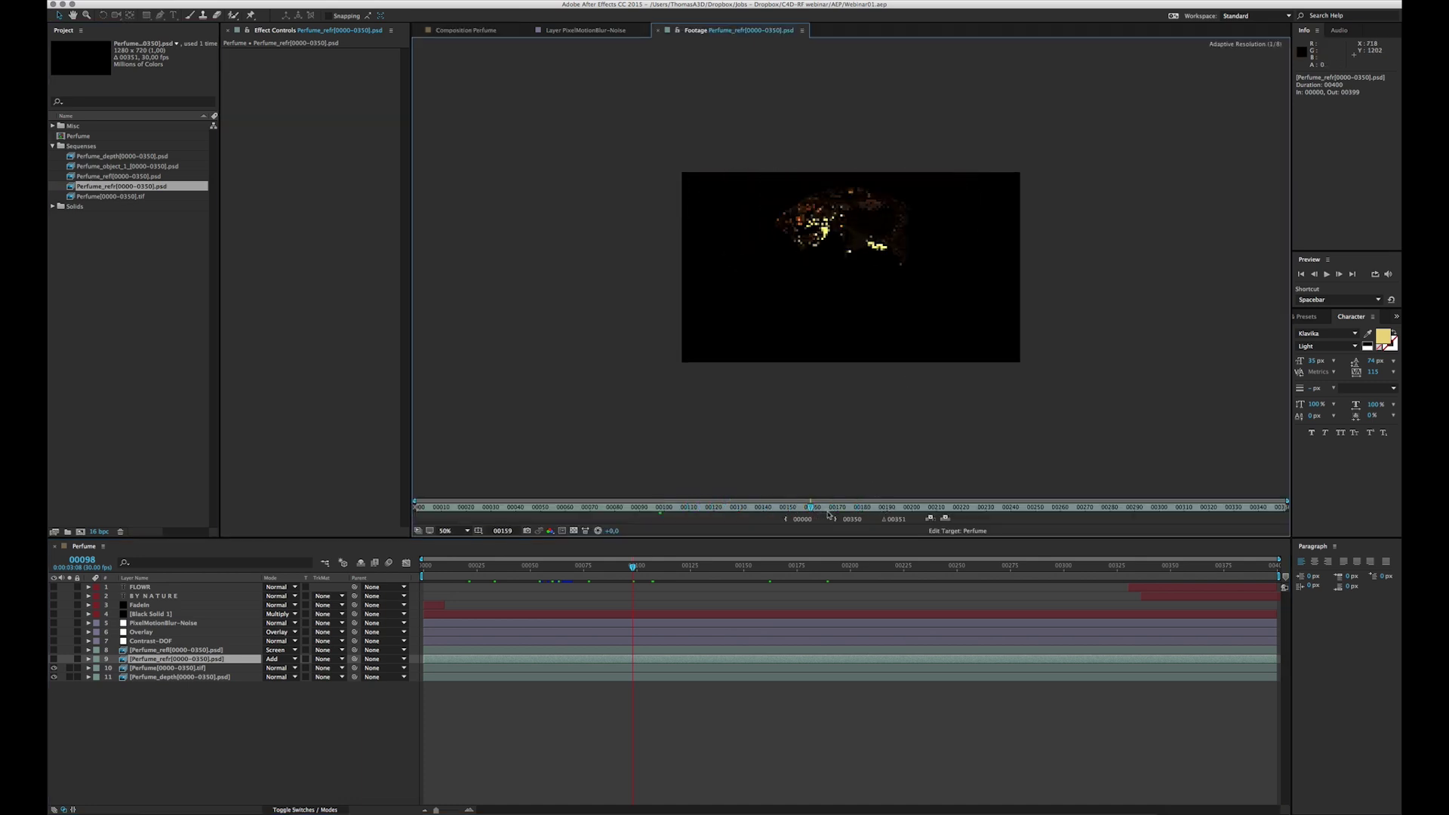
left_click(976, 507)
left_click(1043, 508)
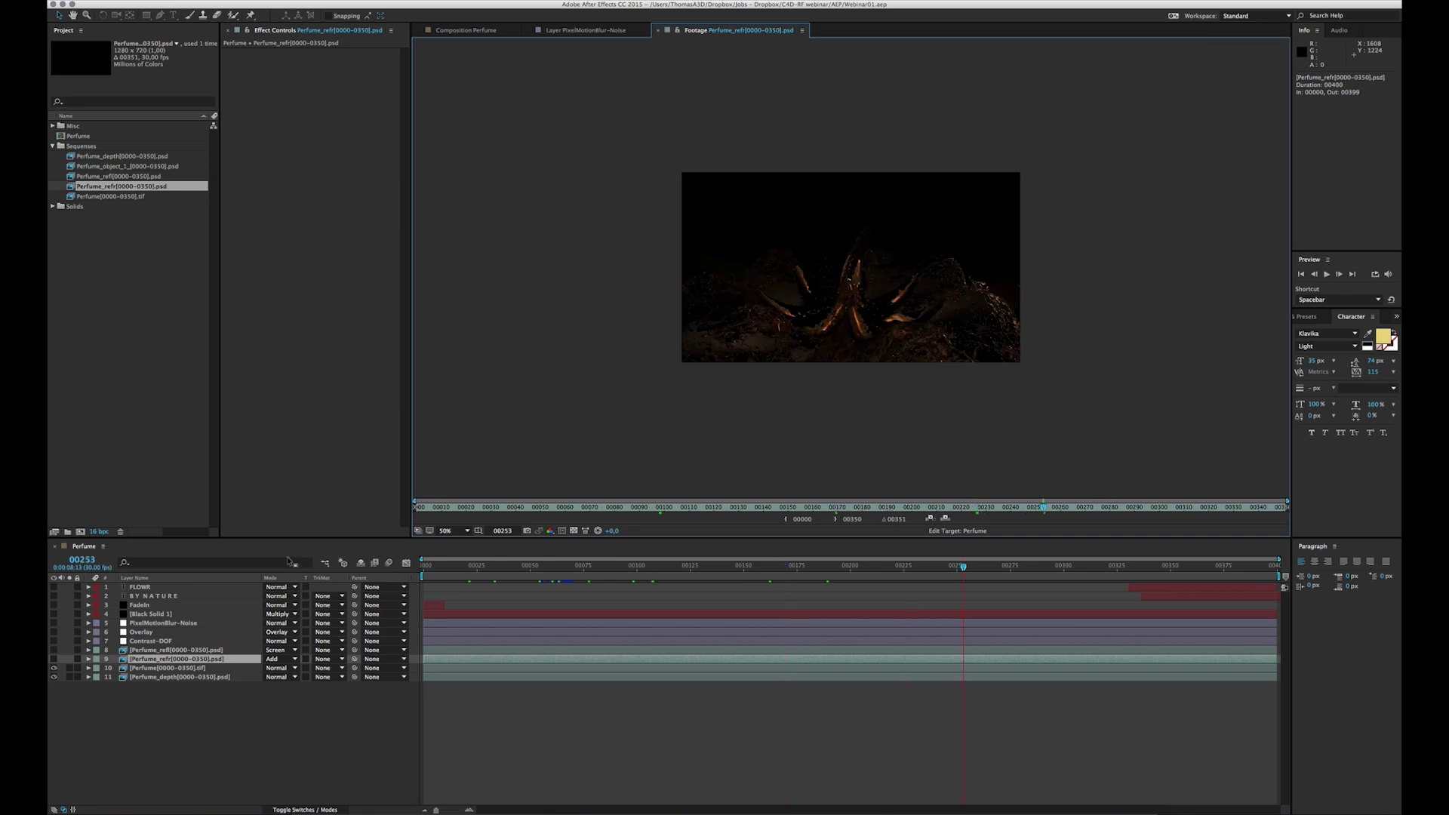
left_click(454, 31)
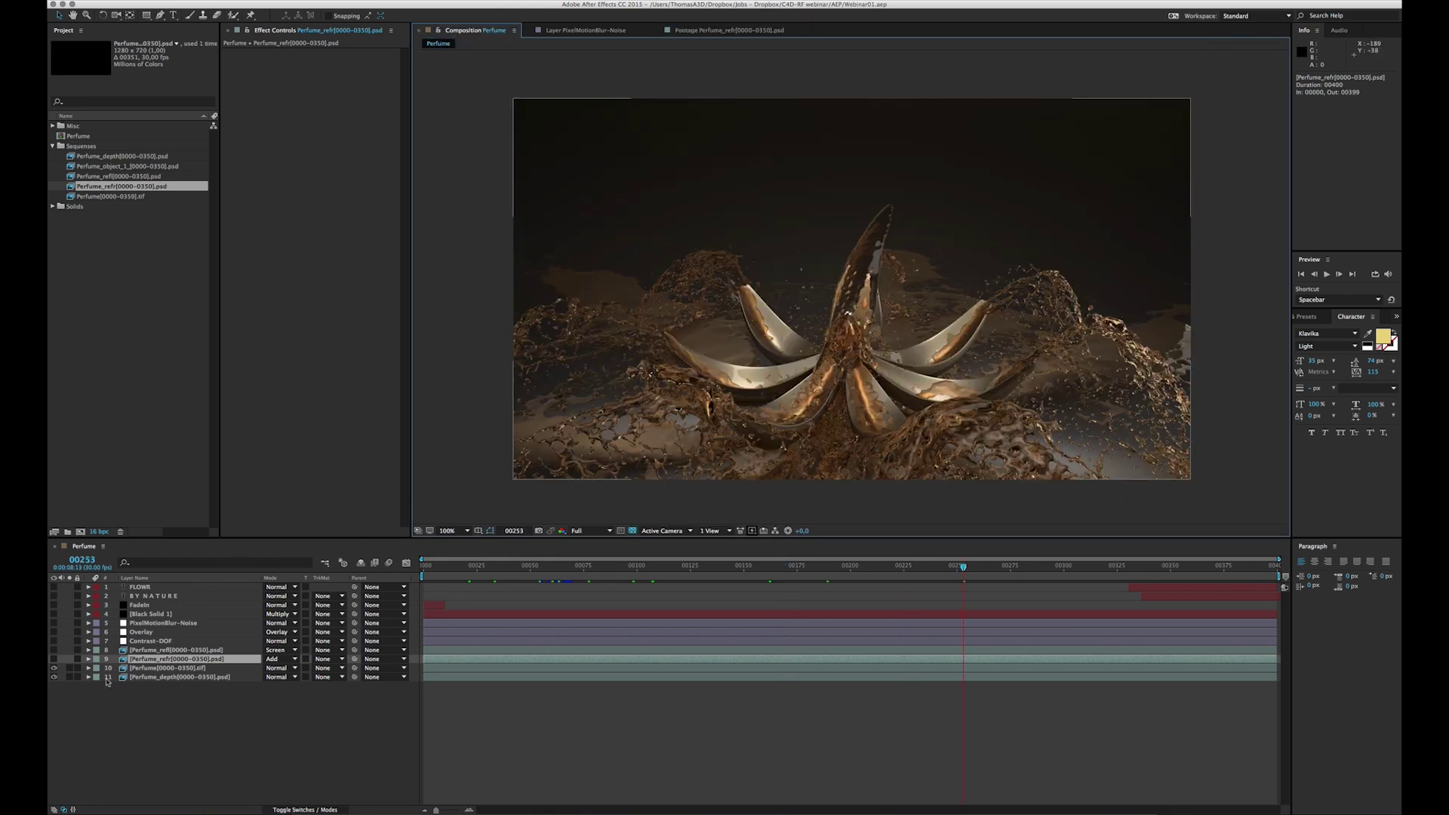
Show the Perfume_refr layer, check its blending mode, reveal its opacity, and move to frame 103
left_click(53, 660)
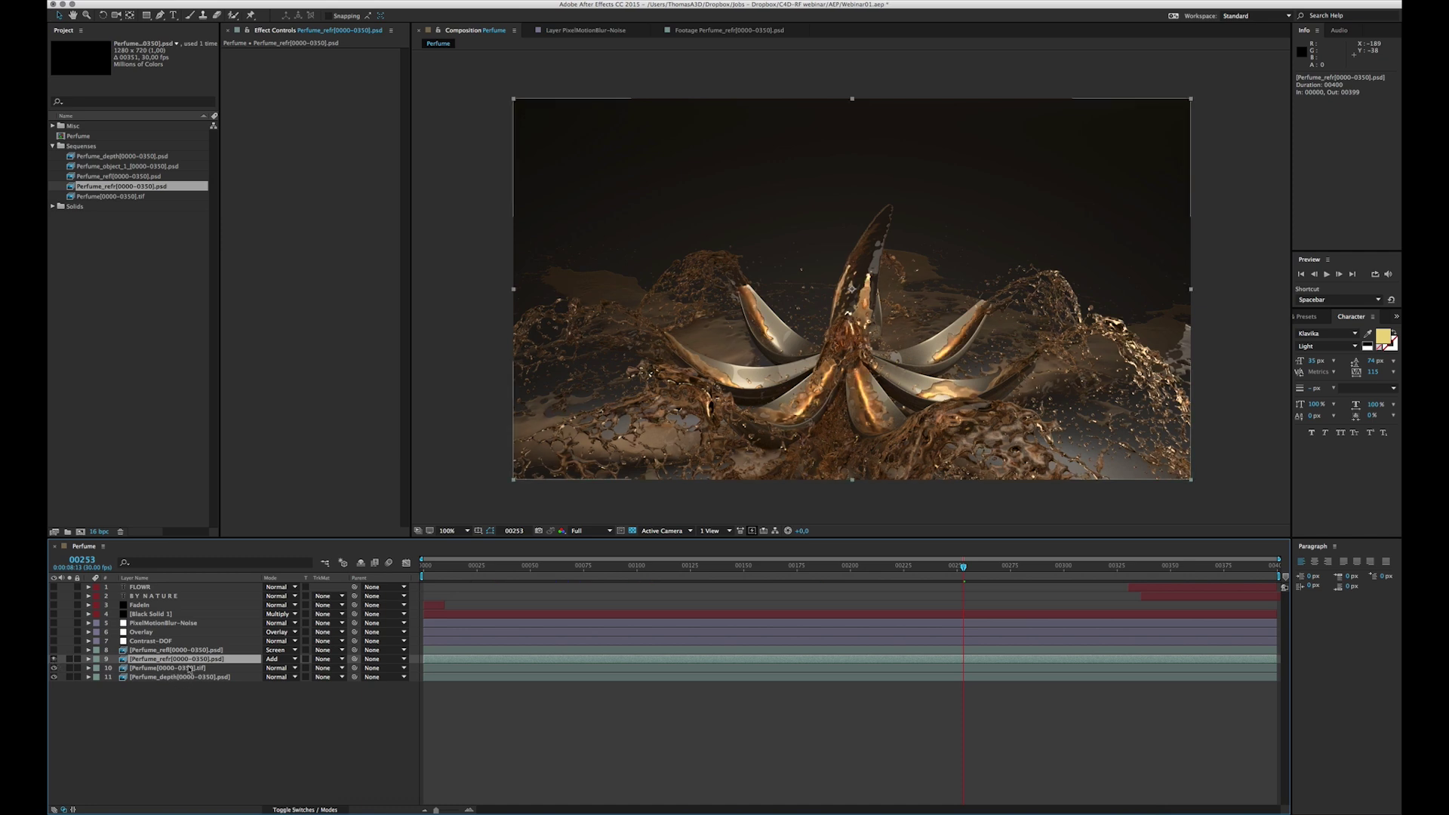
left_click(280, 662)
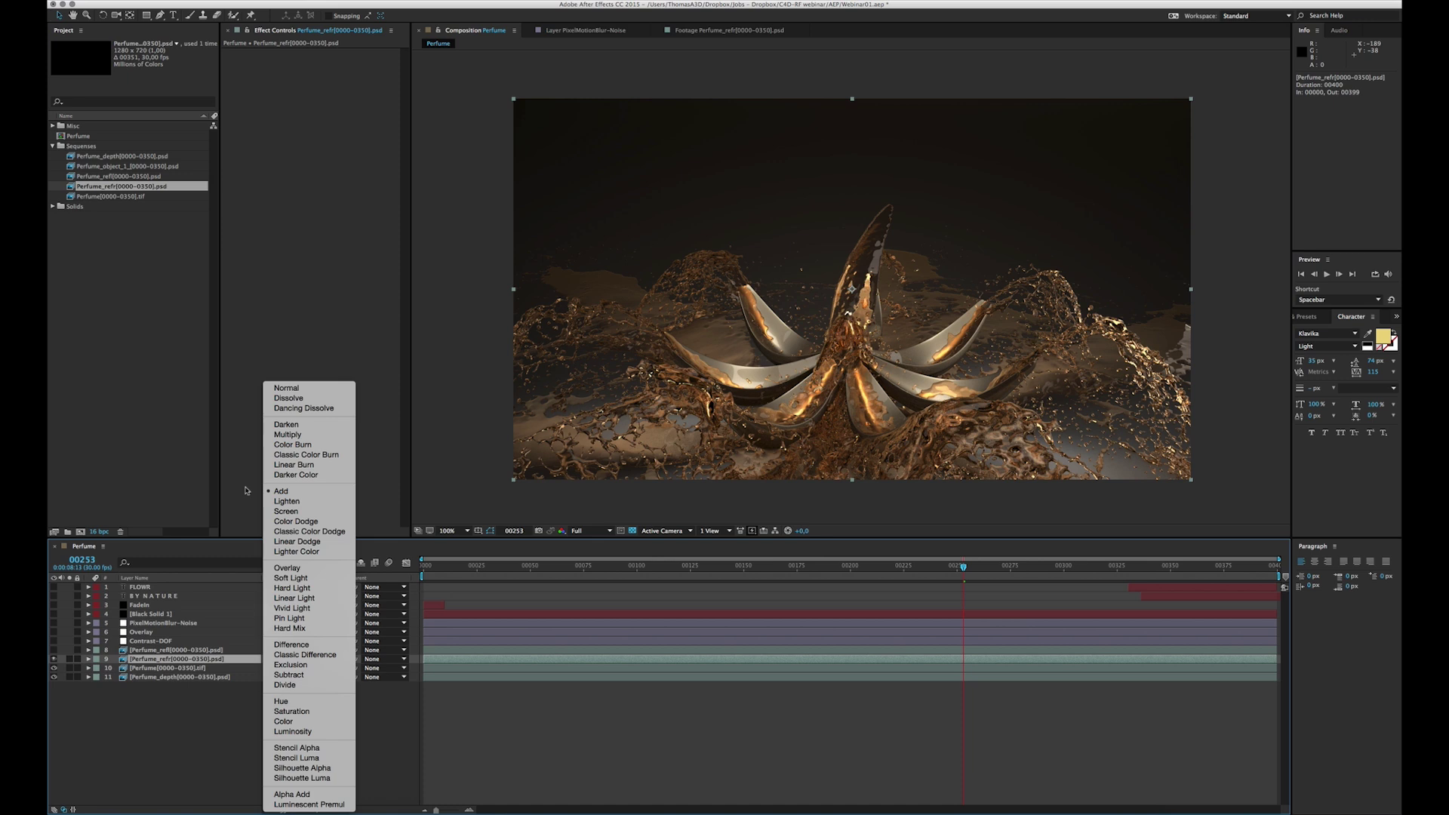
left_click(199, 725)
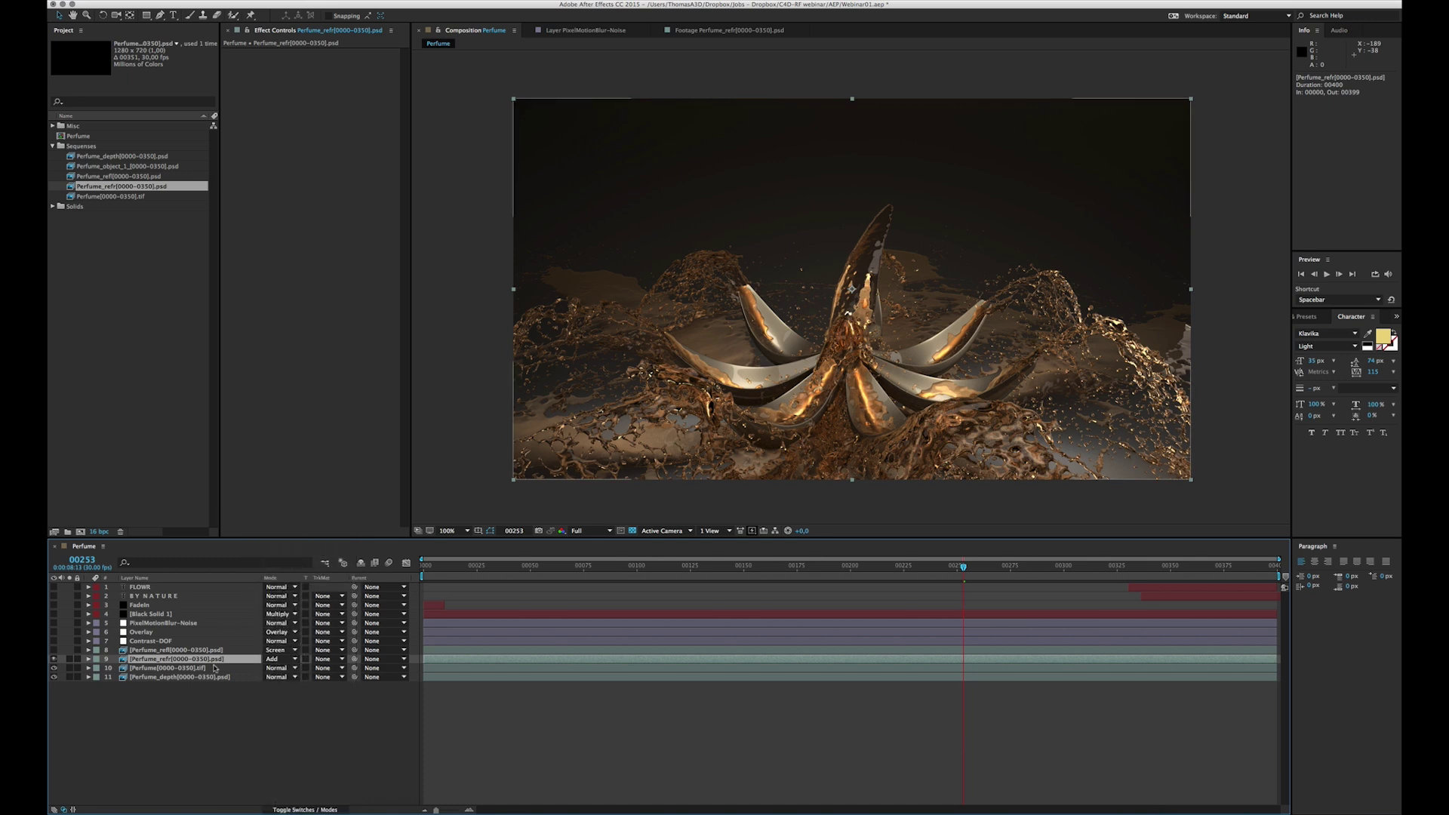
key("t")
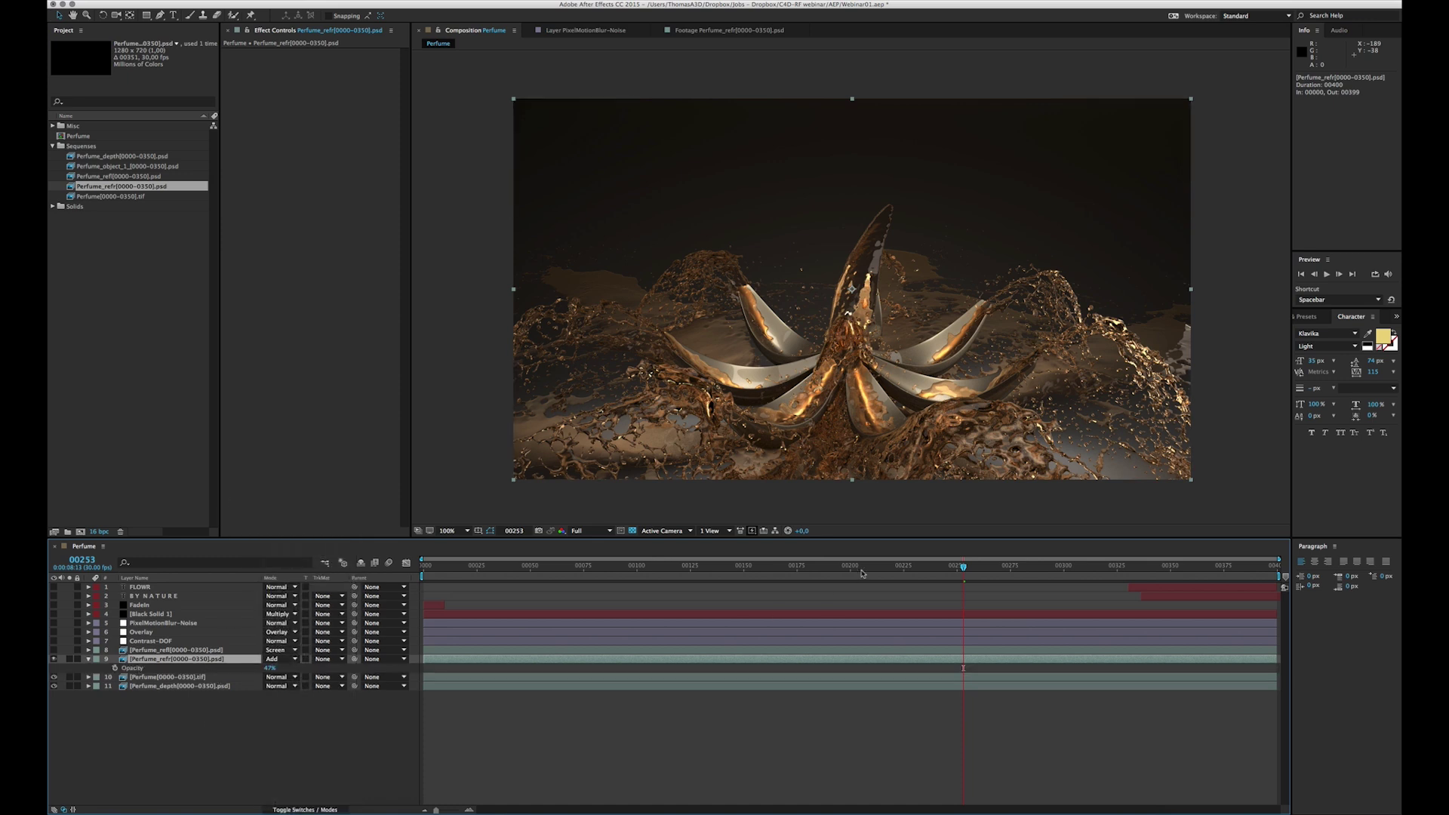
left_click(643, 568)
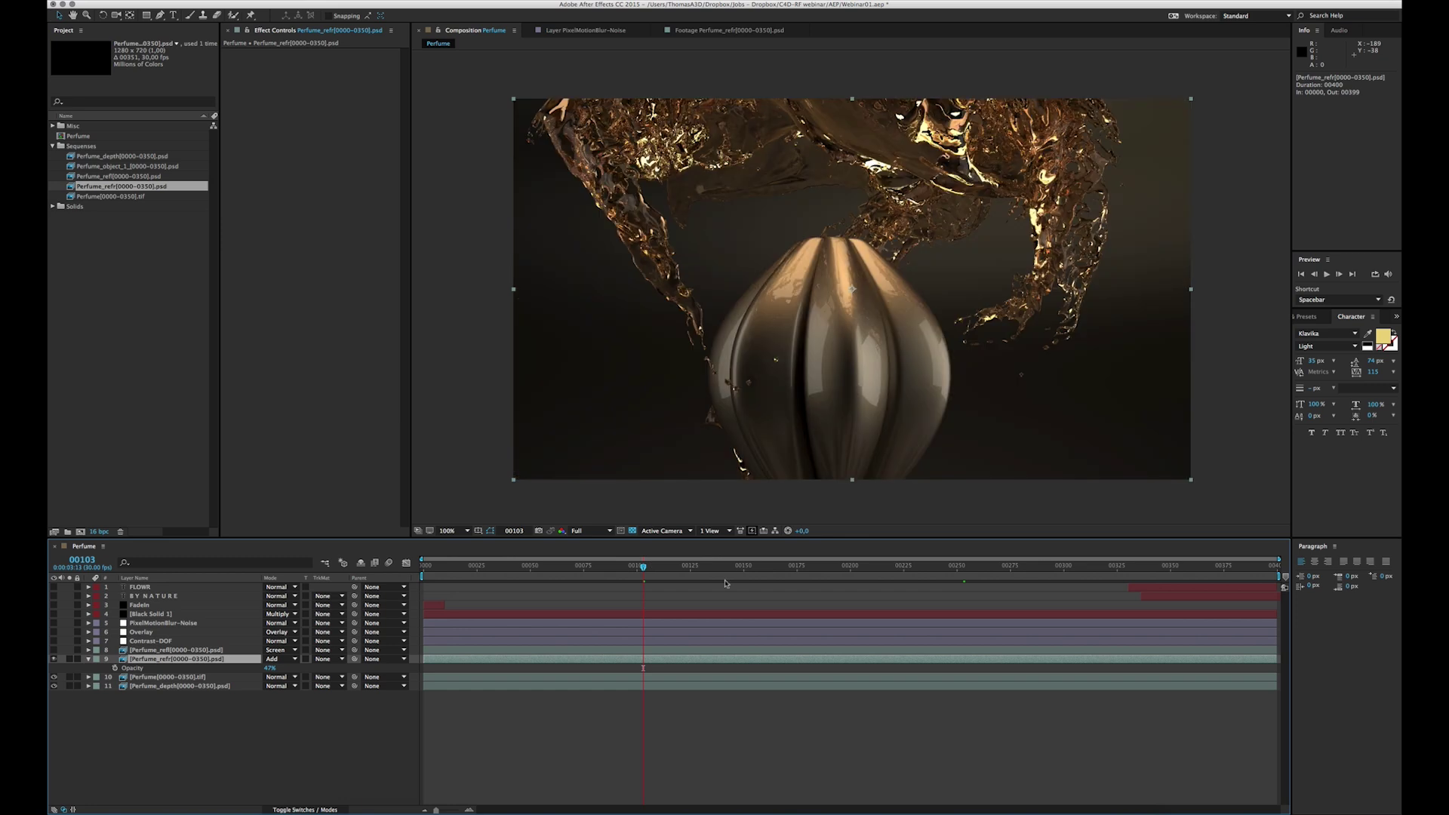
Compare the image with and without the Perfume_refr layer by toggling its visibility, leaving it shown
left_click(54, 660)
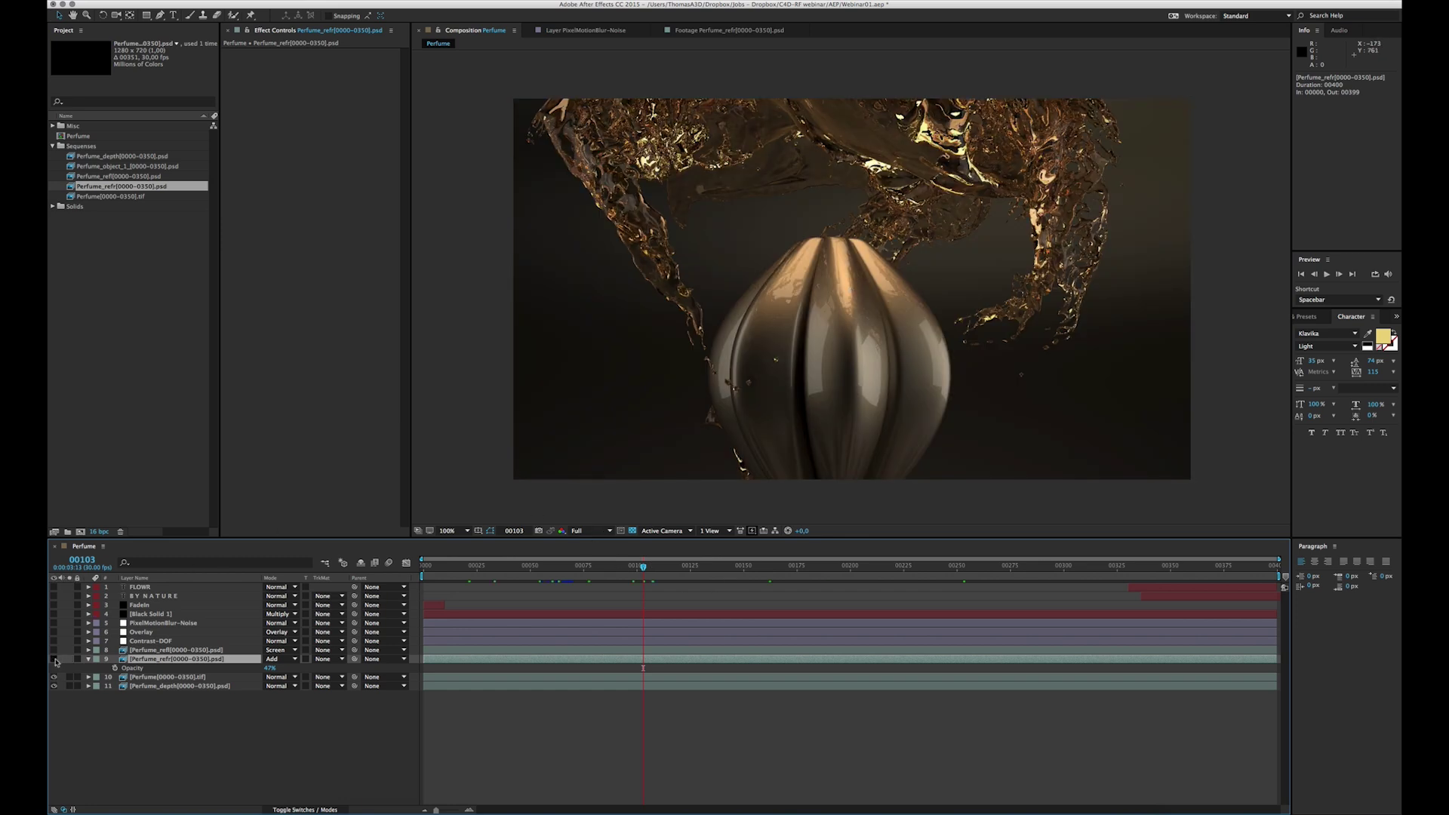
left_click(54, 660)
left_click(54, 660)
left_click(54, 660)
left_click(53, 660)
left_click(53, 660)
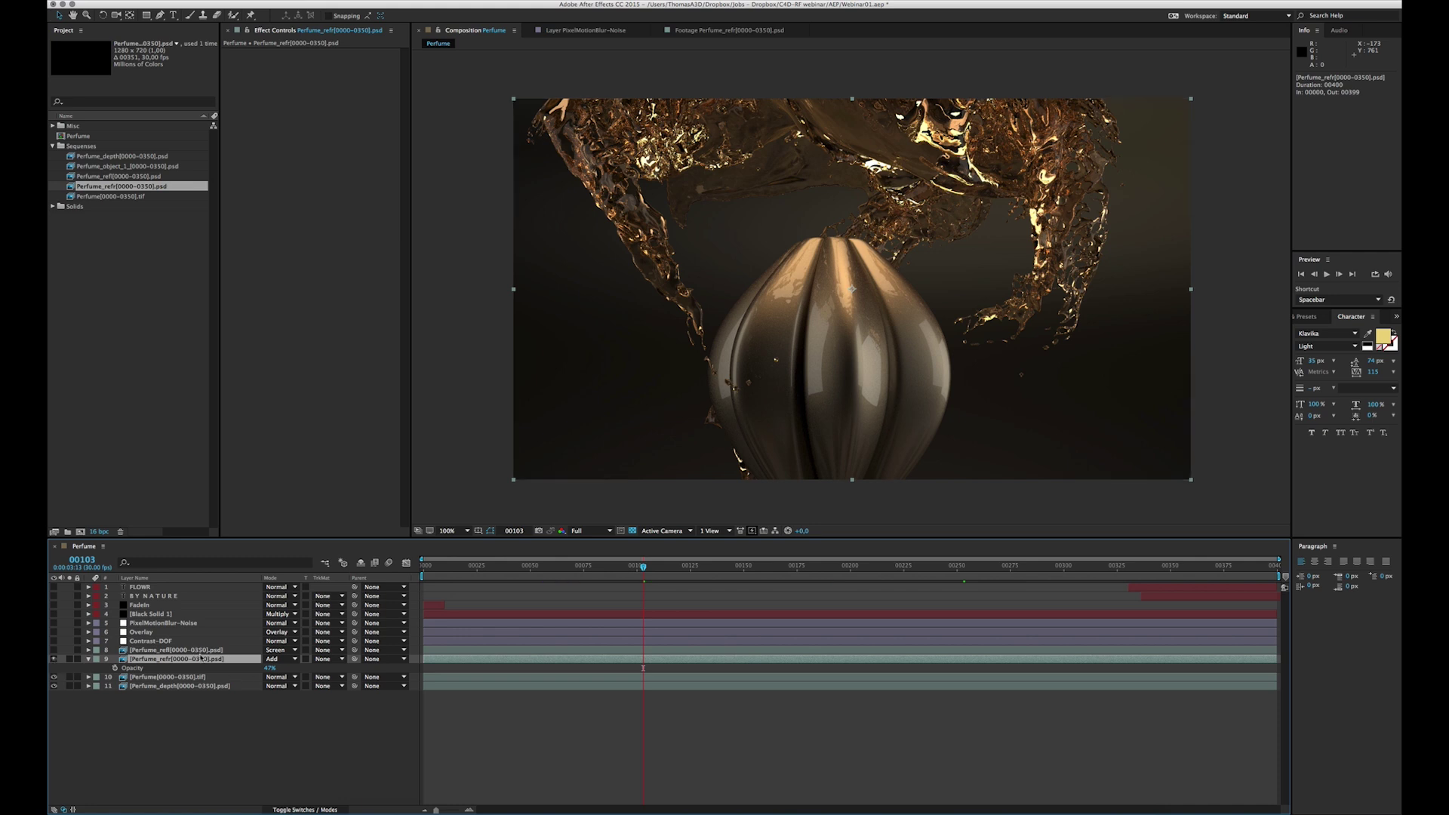
Show the Perfume_refl layer and compare the image with and without it at frames 103 and 206
left_click(137, 651)
left_click(54, 651)
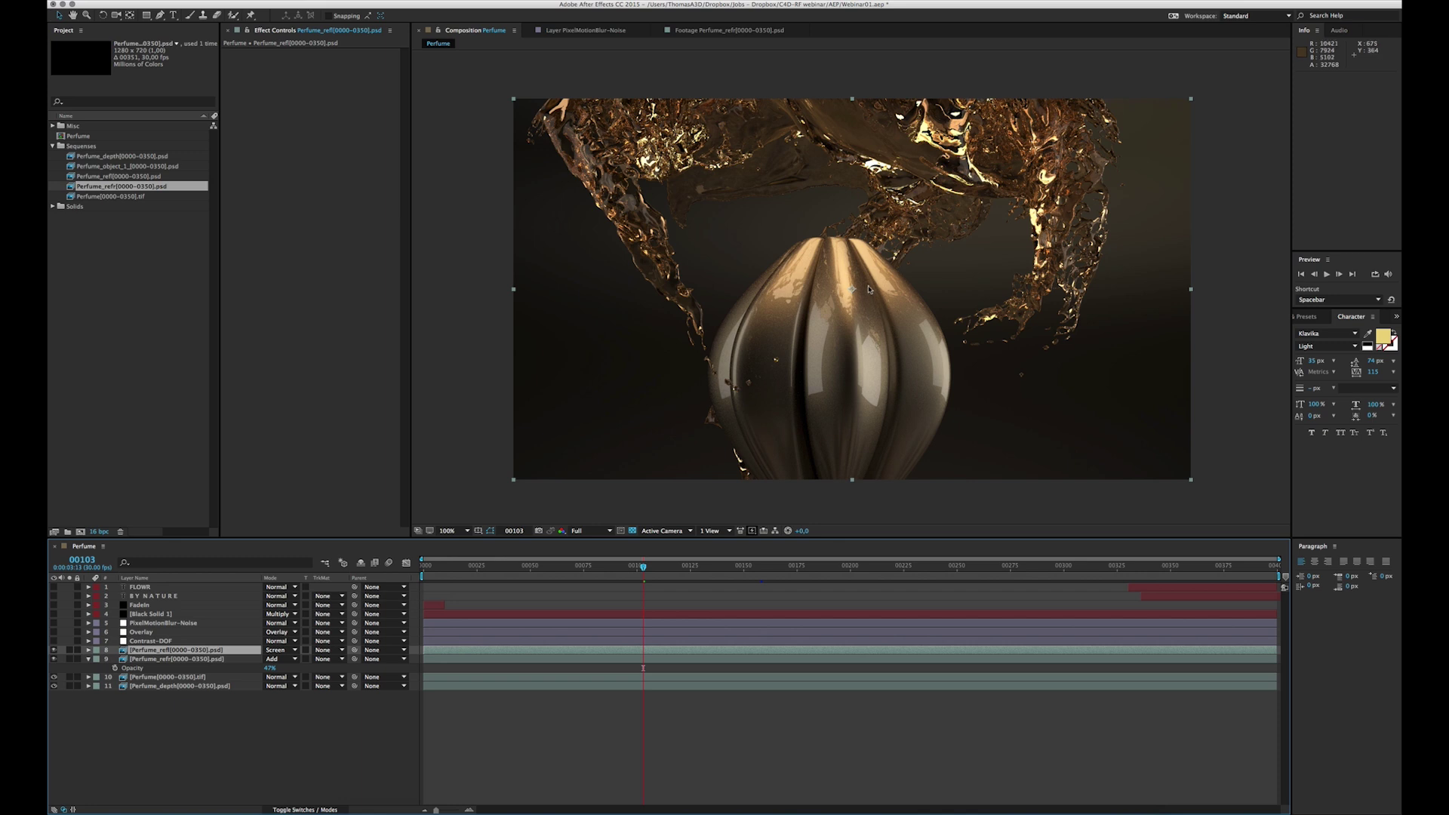
left_click(54, 649)
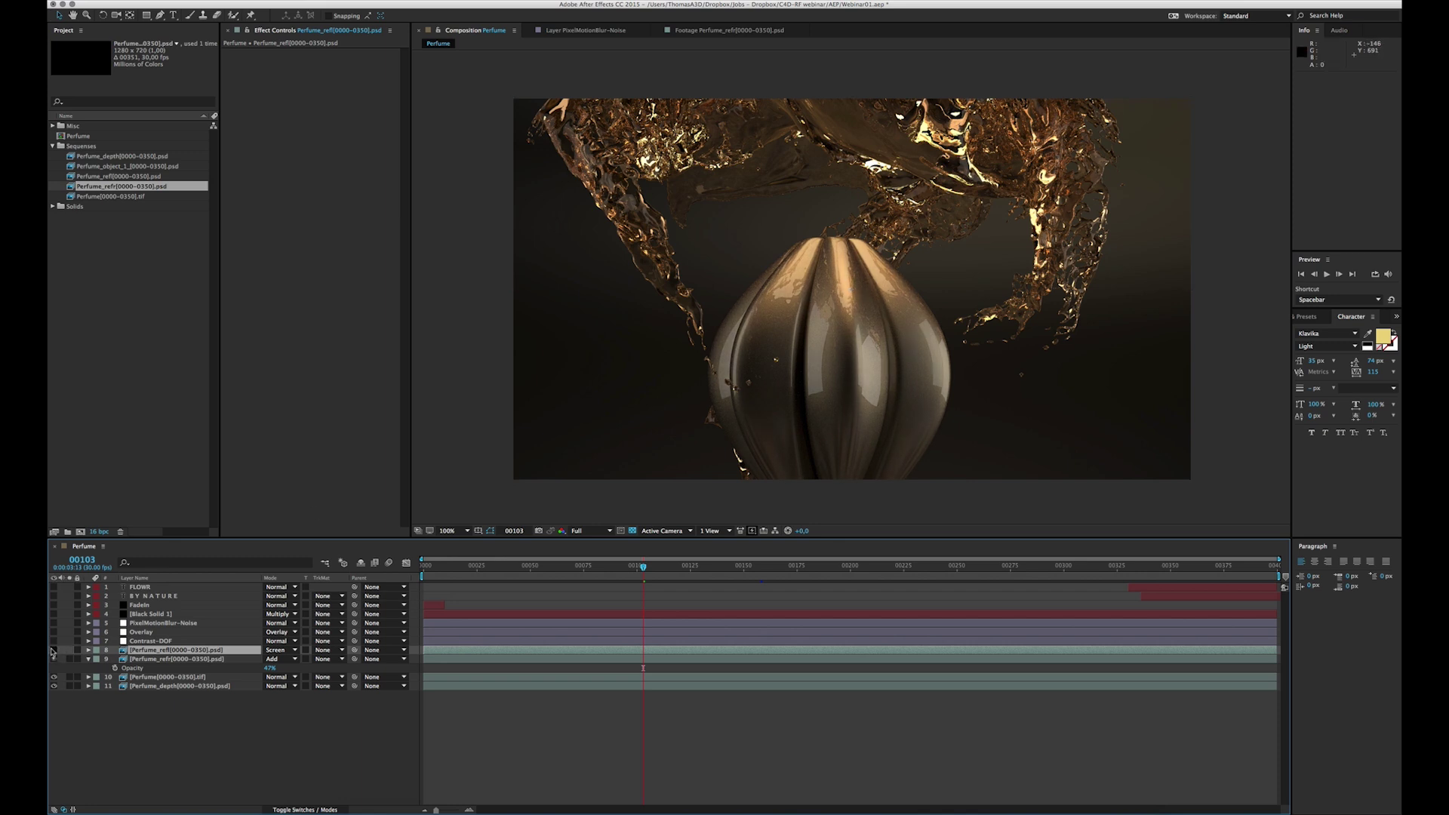
left_click(53, 650)
left_click(53, 650)
left_click(53, 649)
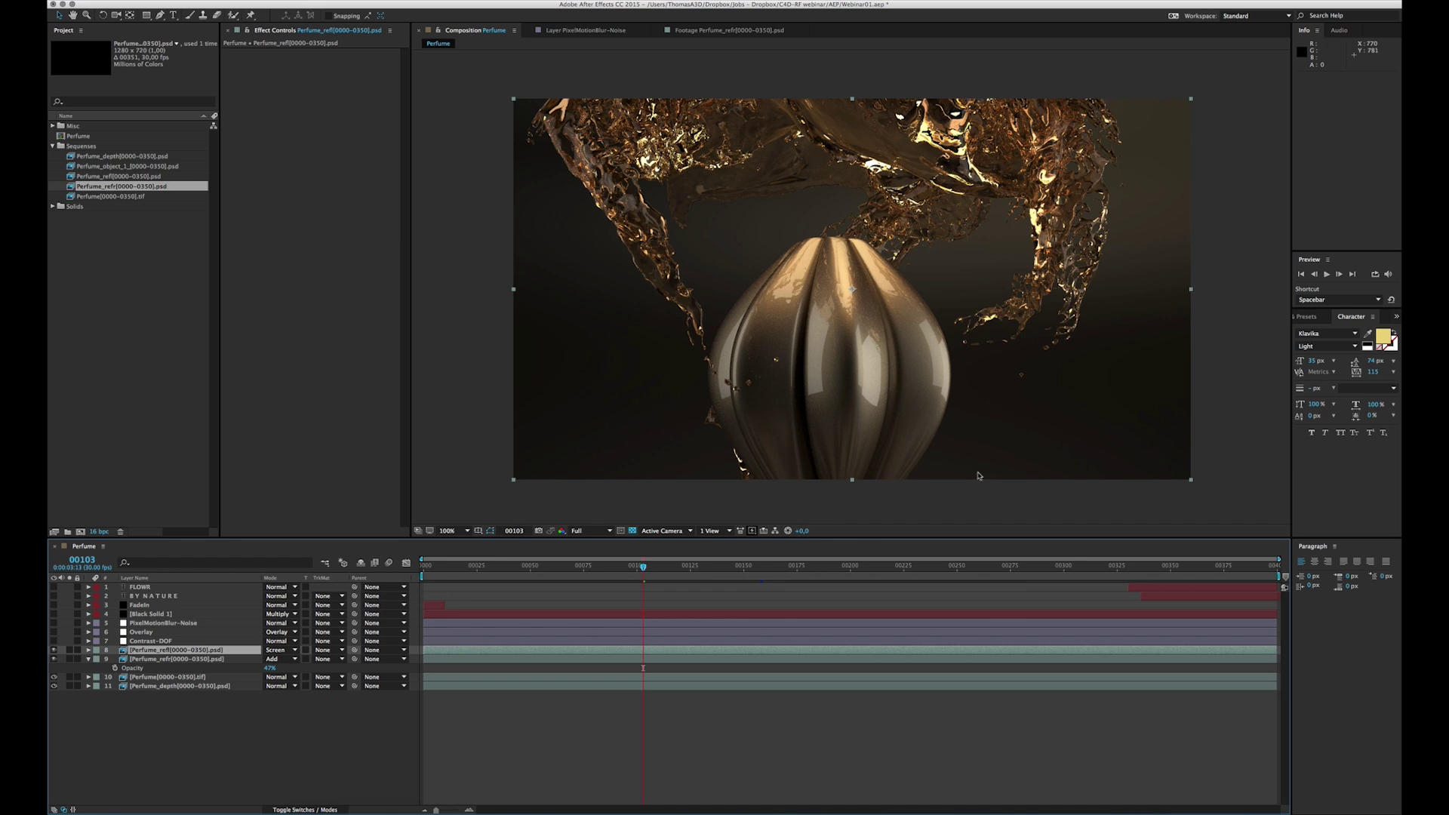
left_click(865, 567)
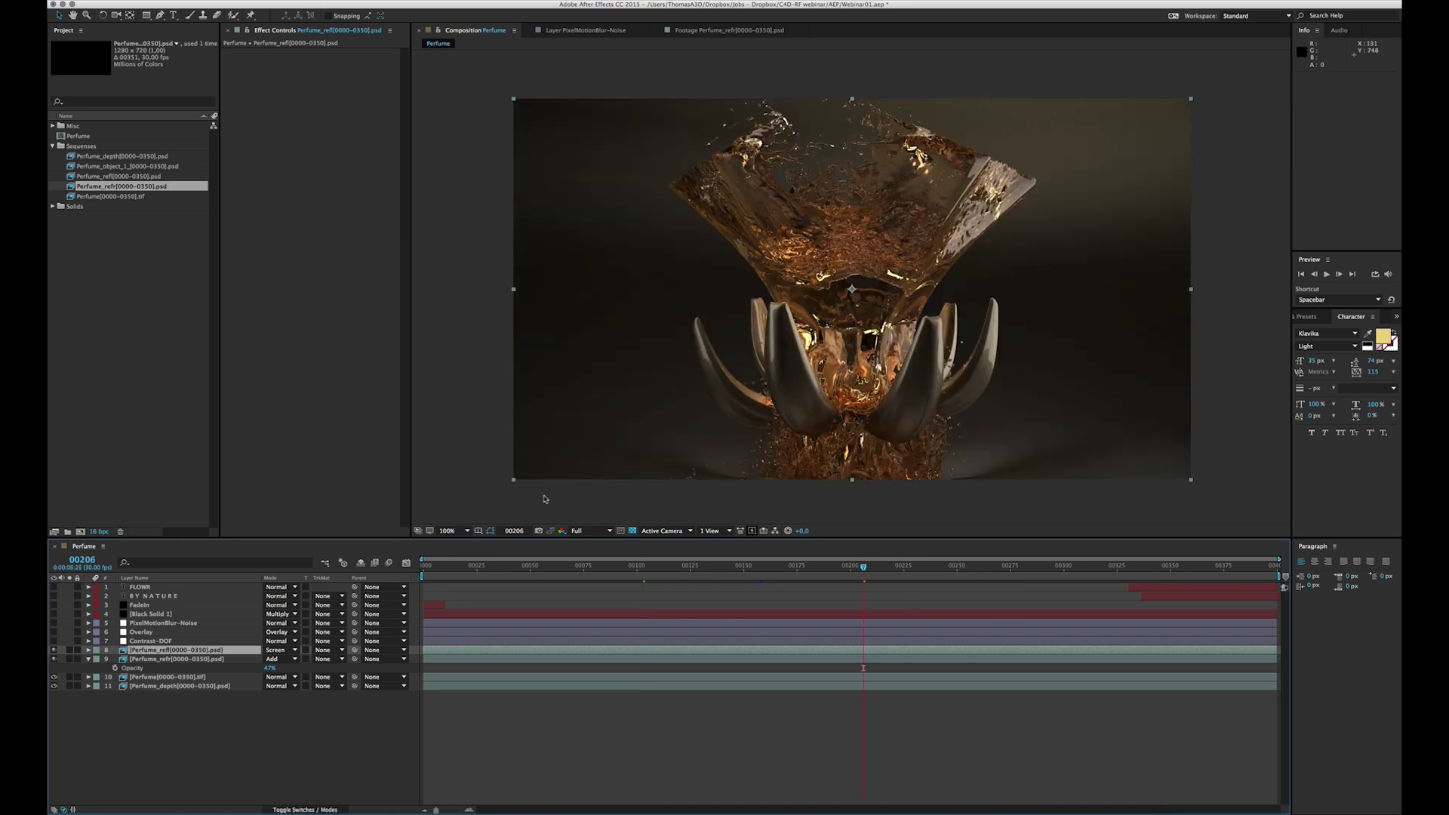
left_click(54, 650)
left_click(54, 650)
Show the Contrast-DOF adjustment layer and enable its Curves, Curves 2 and FL Depth Of Field effects one after another
left_click(150, 642)
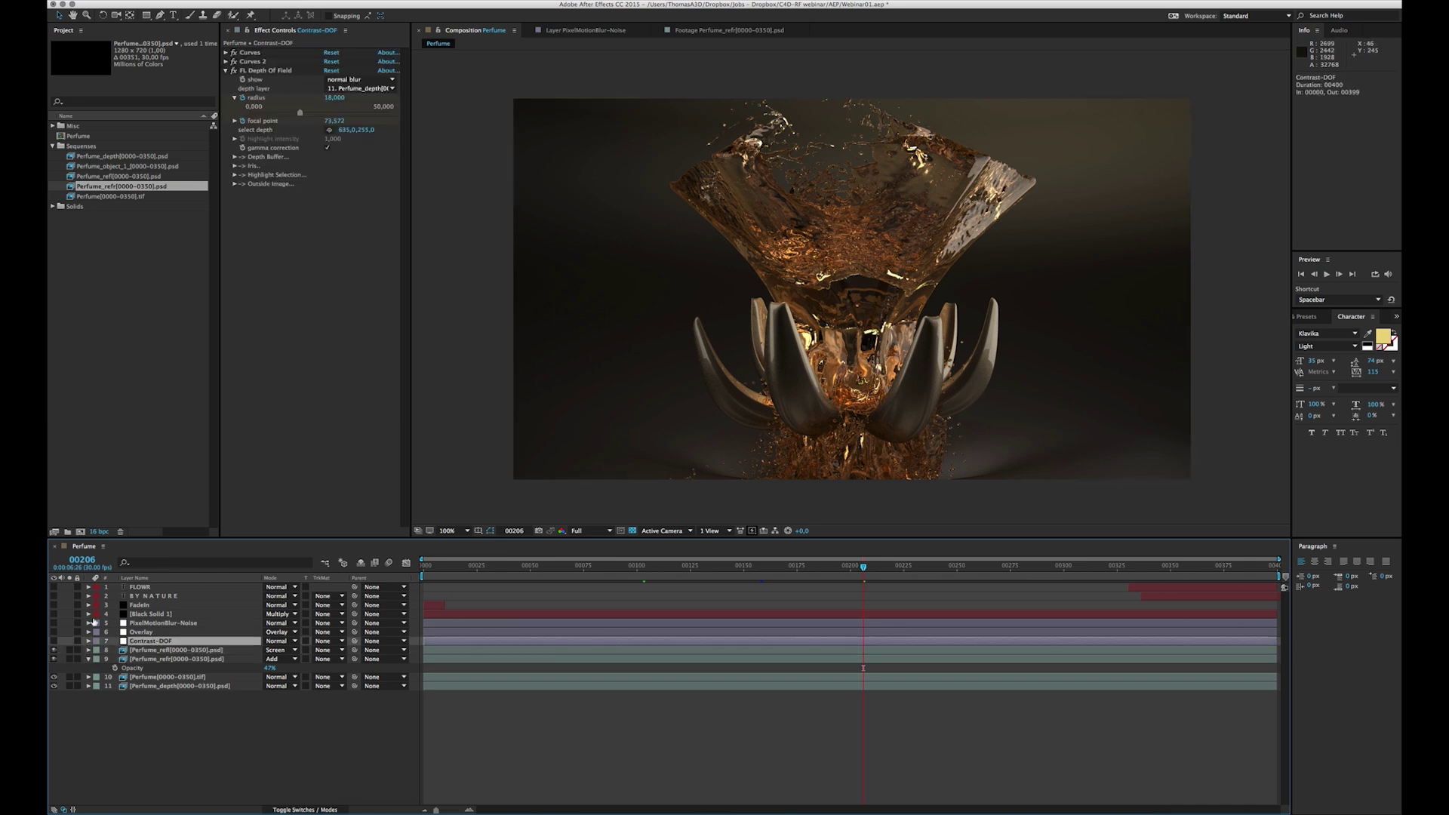
left_click(54, 641)
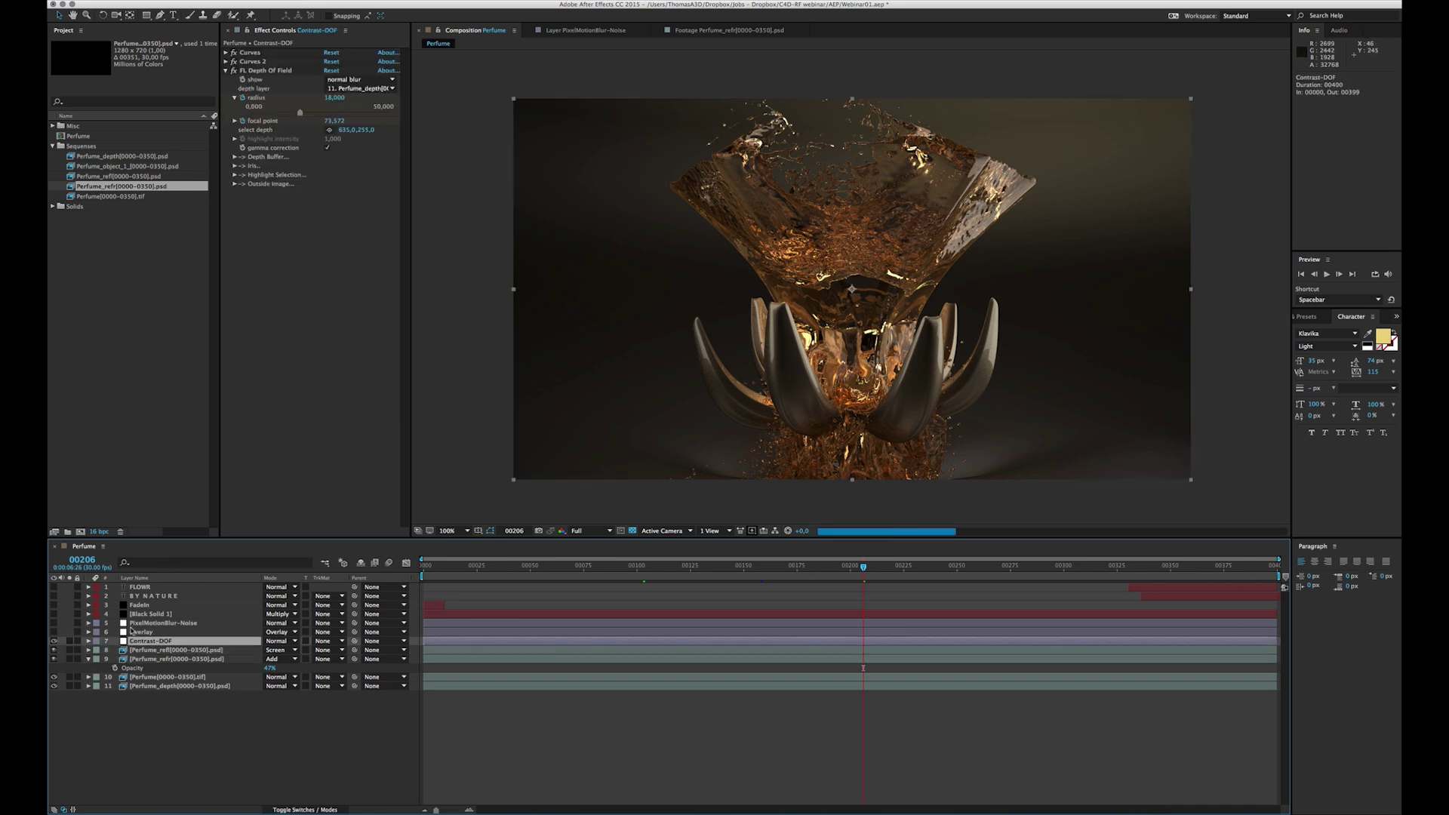
left_click(225, 71)
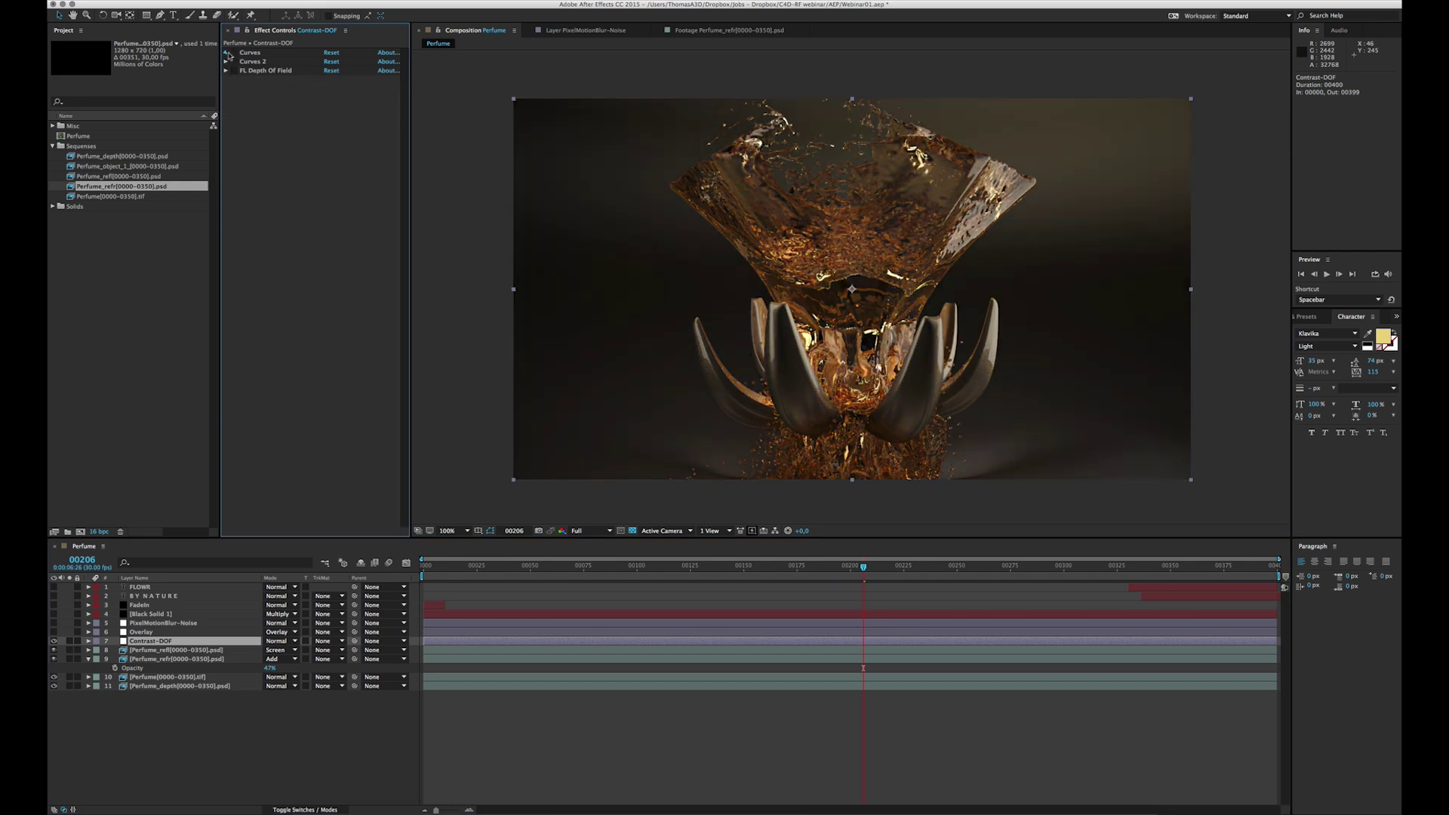
left_click(227, 53)
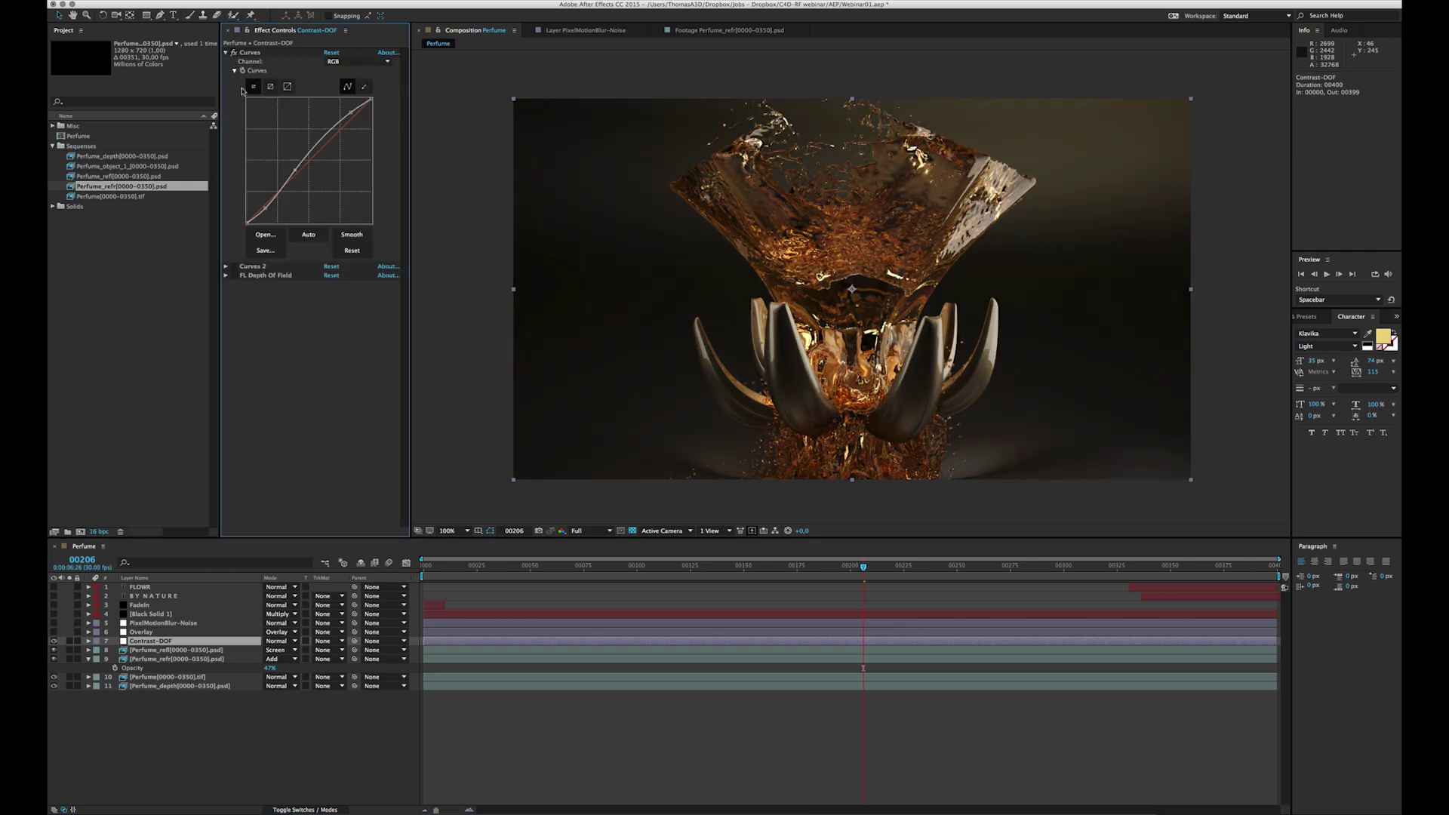
left_click(234, 266)
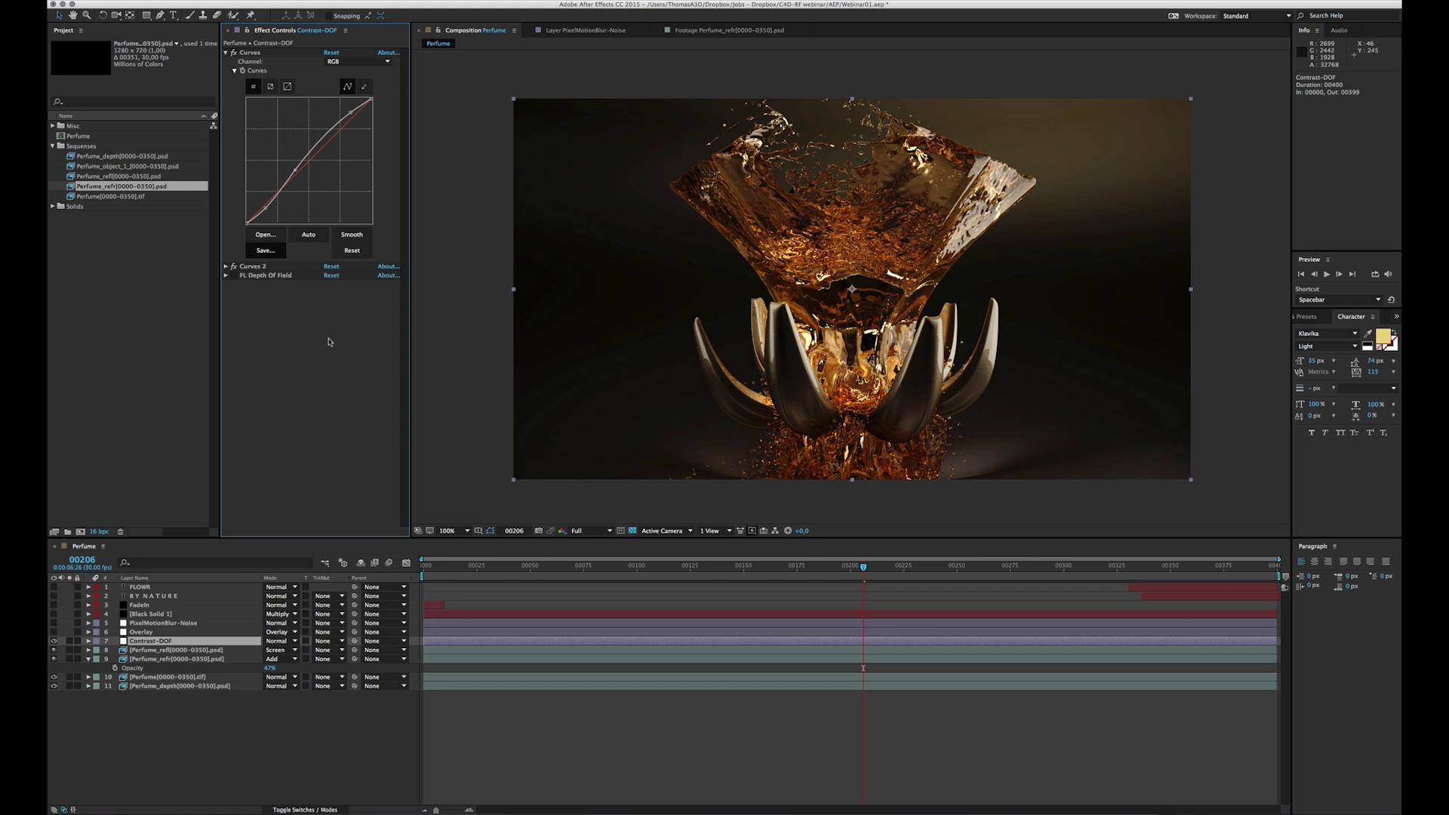
left_click(234, 275)
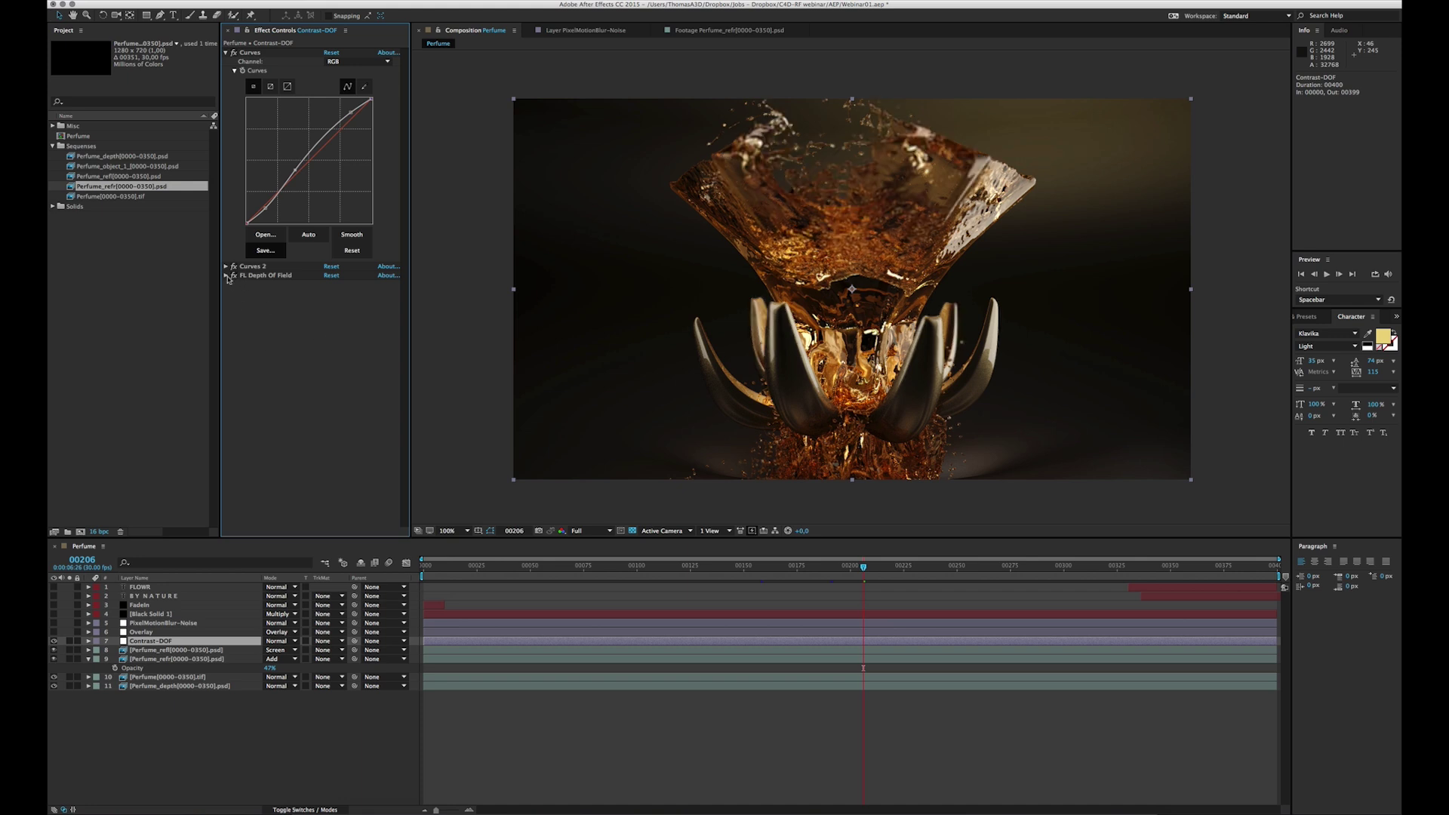
left_click(226, 276)
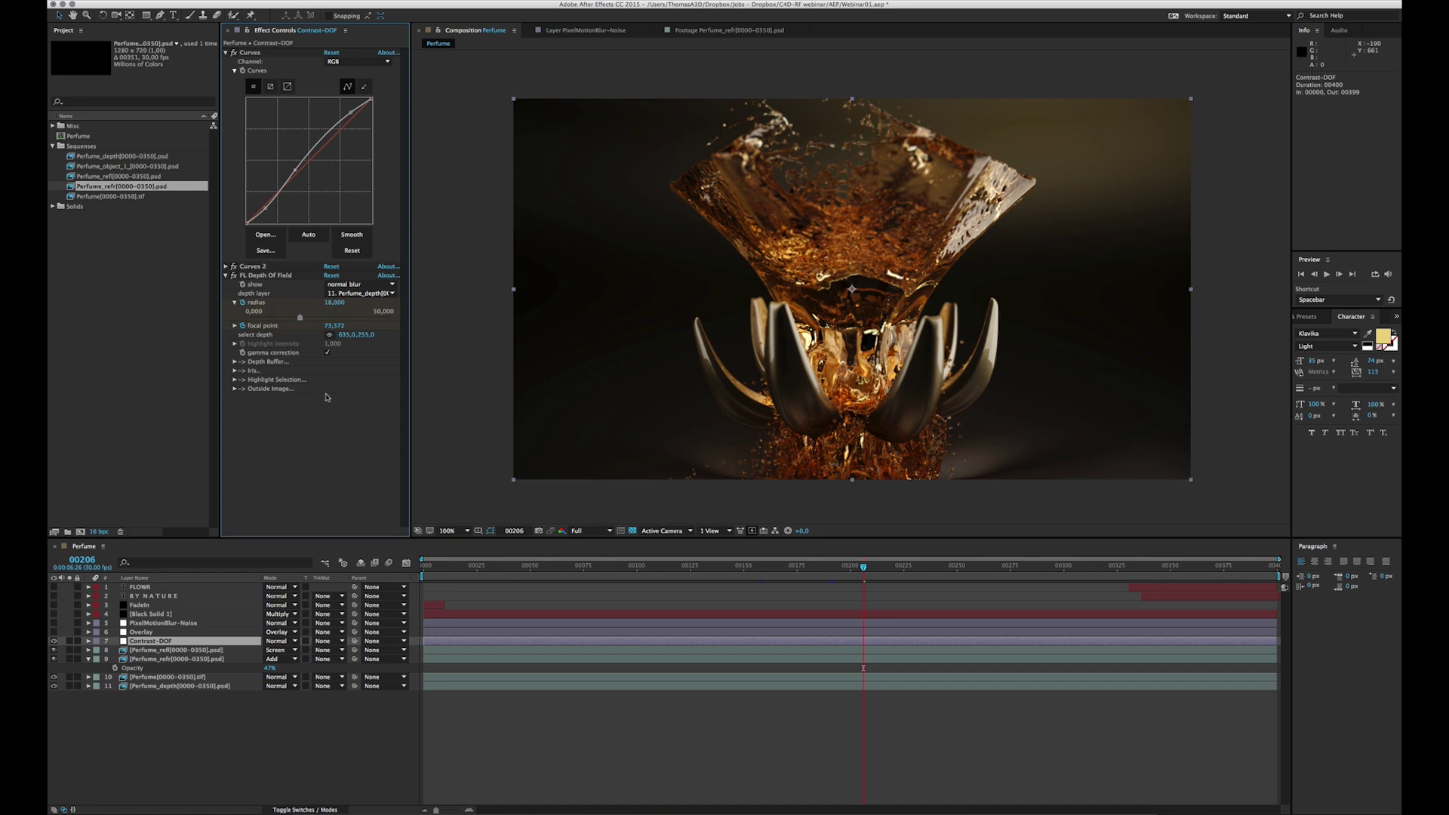
Solo the Perfume_depth layer to examine the depth pass, and restore the full composite
left_click(266, 275)
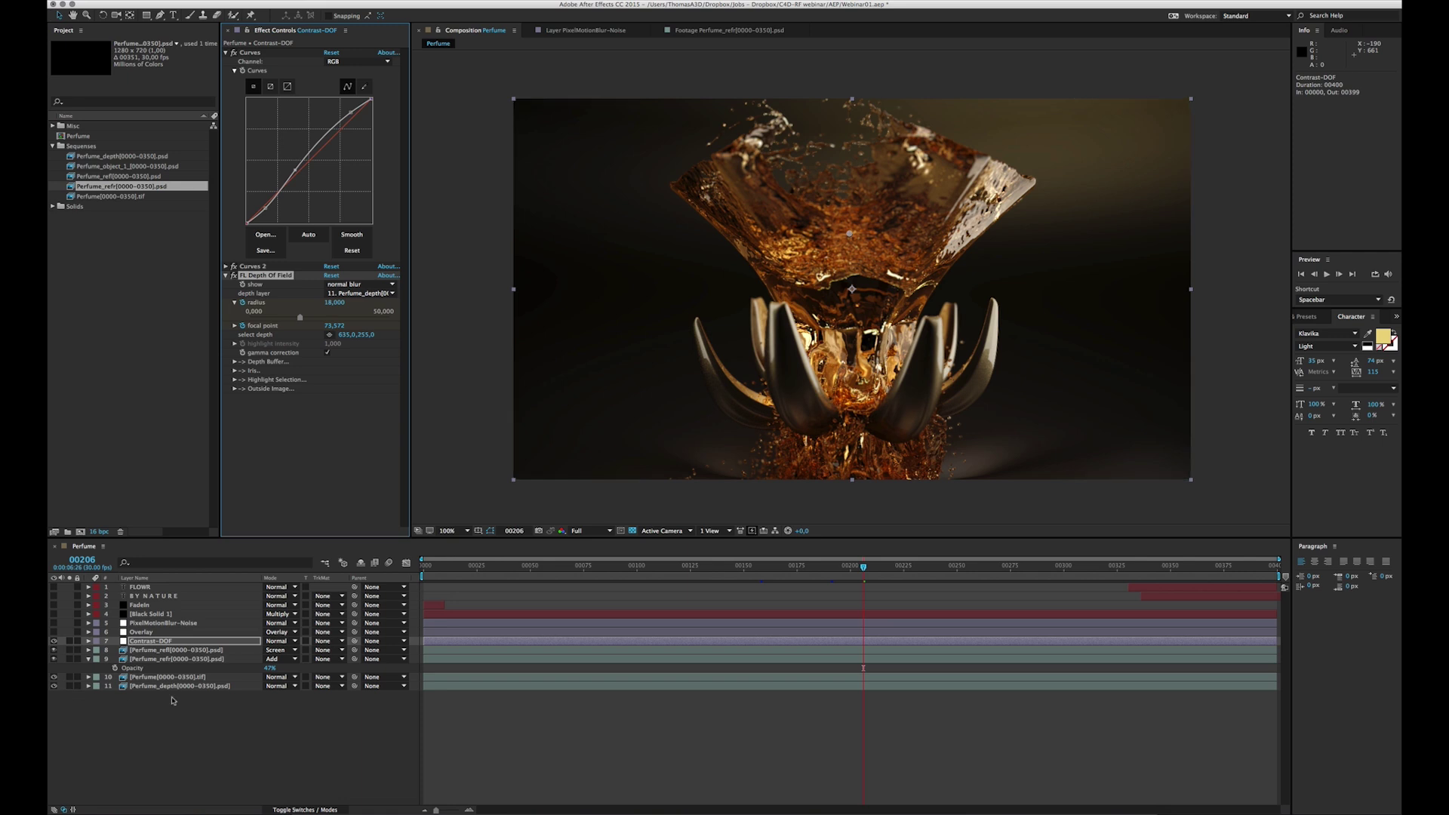
left_click(147, 687)
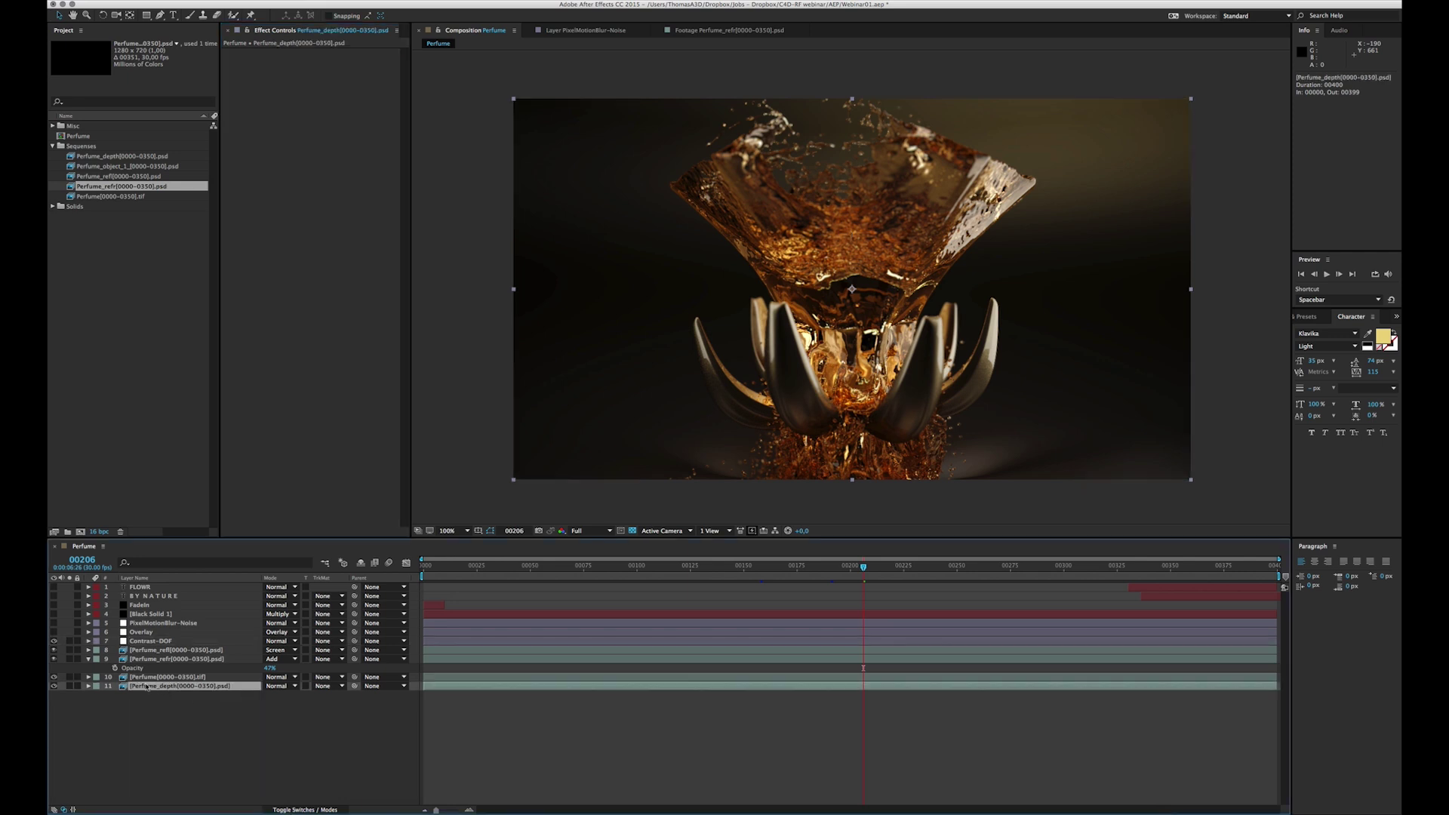
left_click(70, 686)
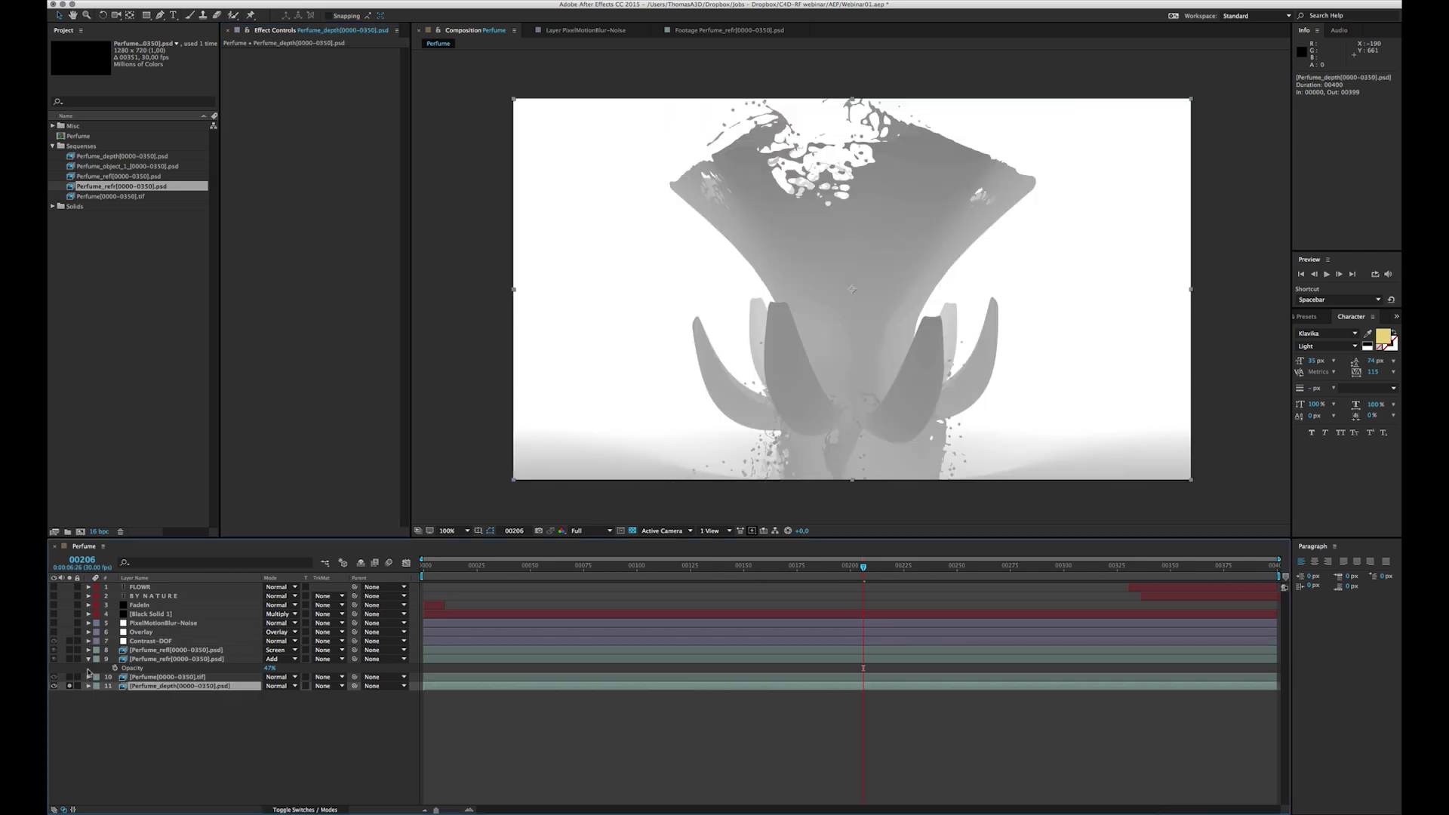
left_click(69, 686)
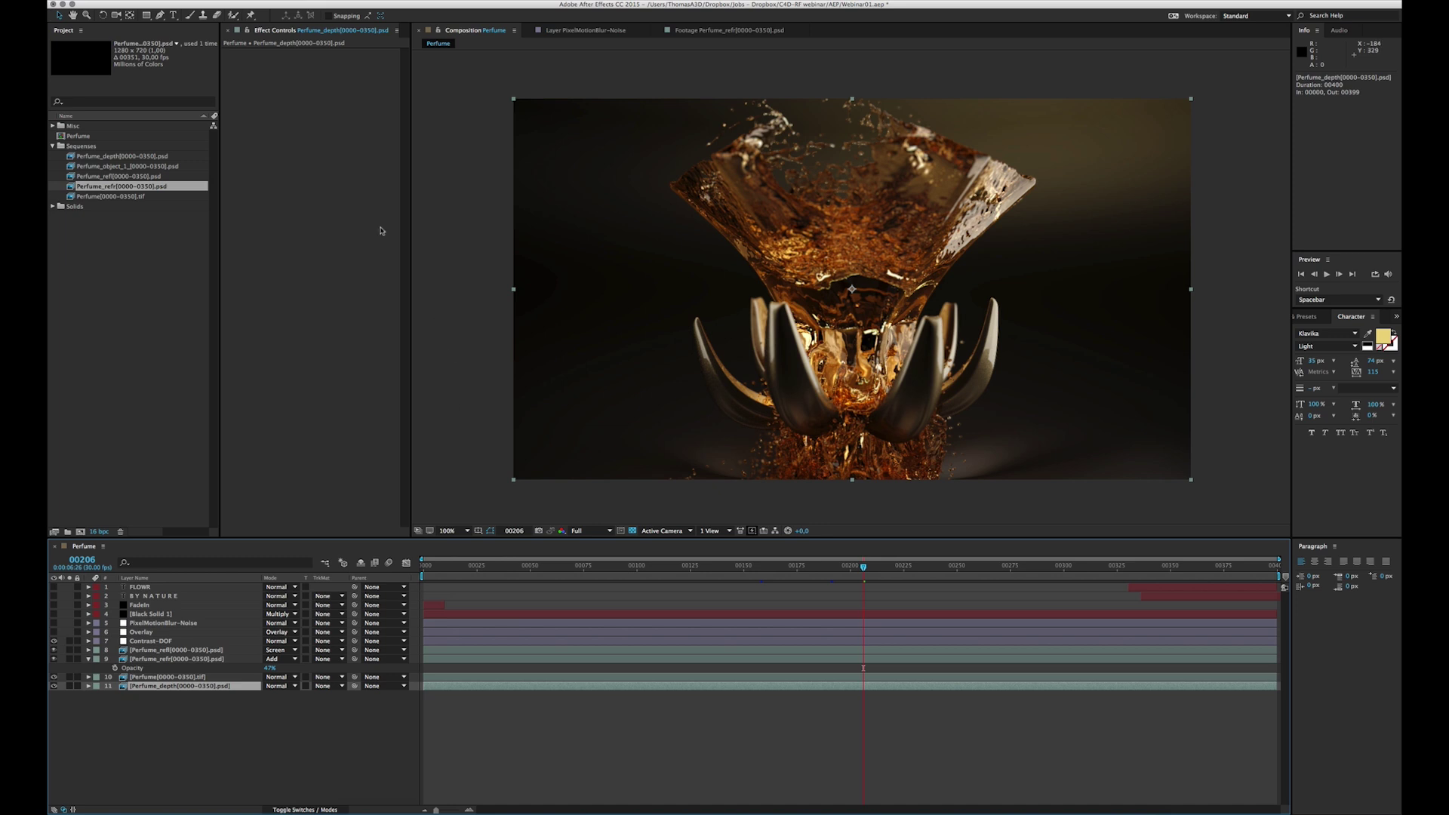
Check the depth layer choices of Contrast-DOF's FL Depth Of Field effect and place its select depth point at about 455, 383
left_click(147, 641)
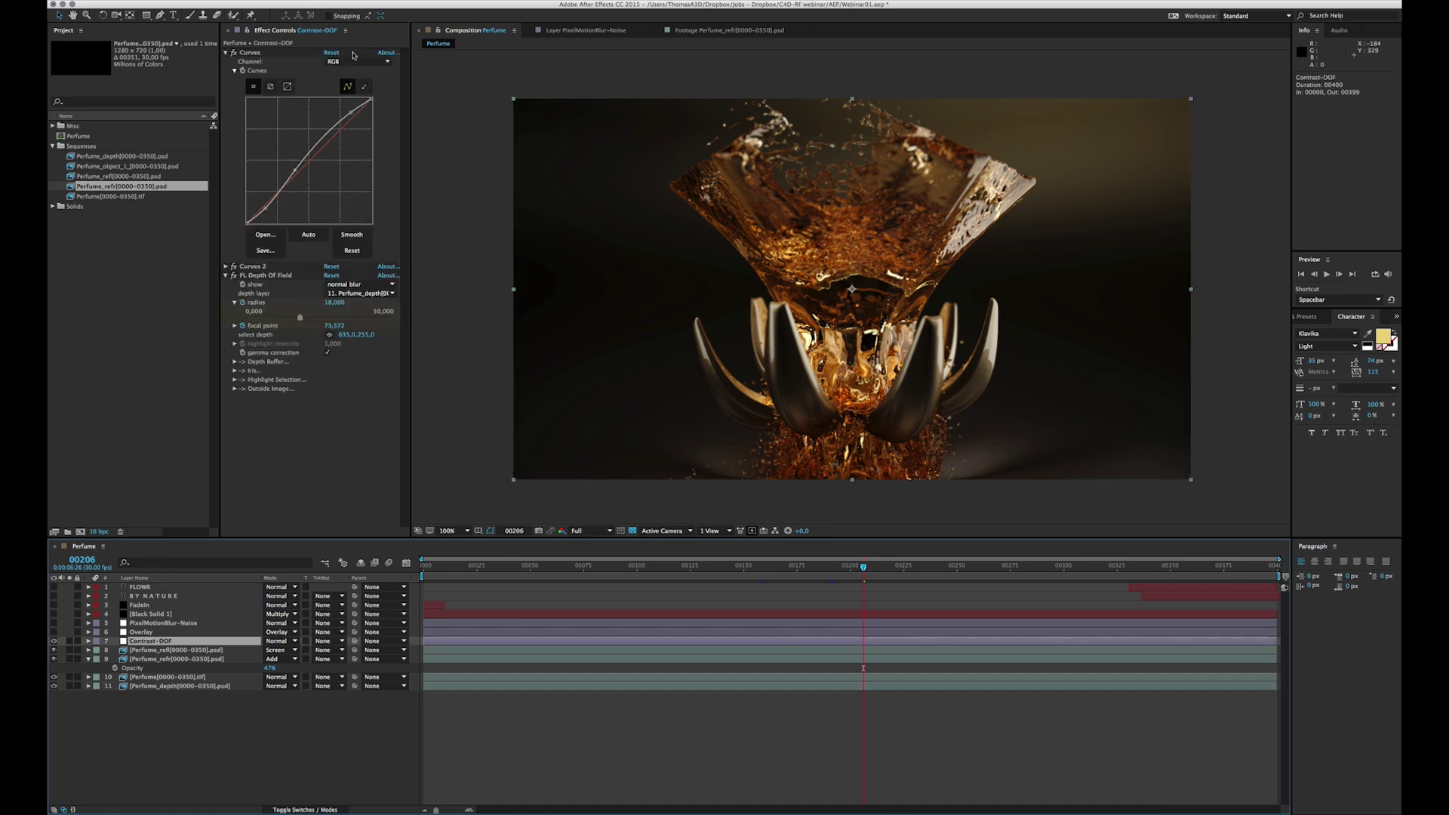
left_click(225, 53)
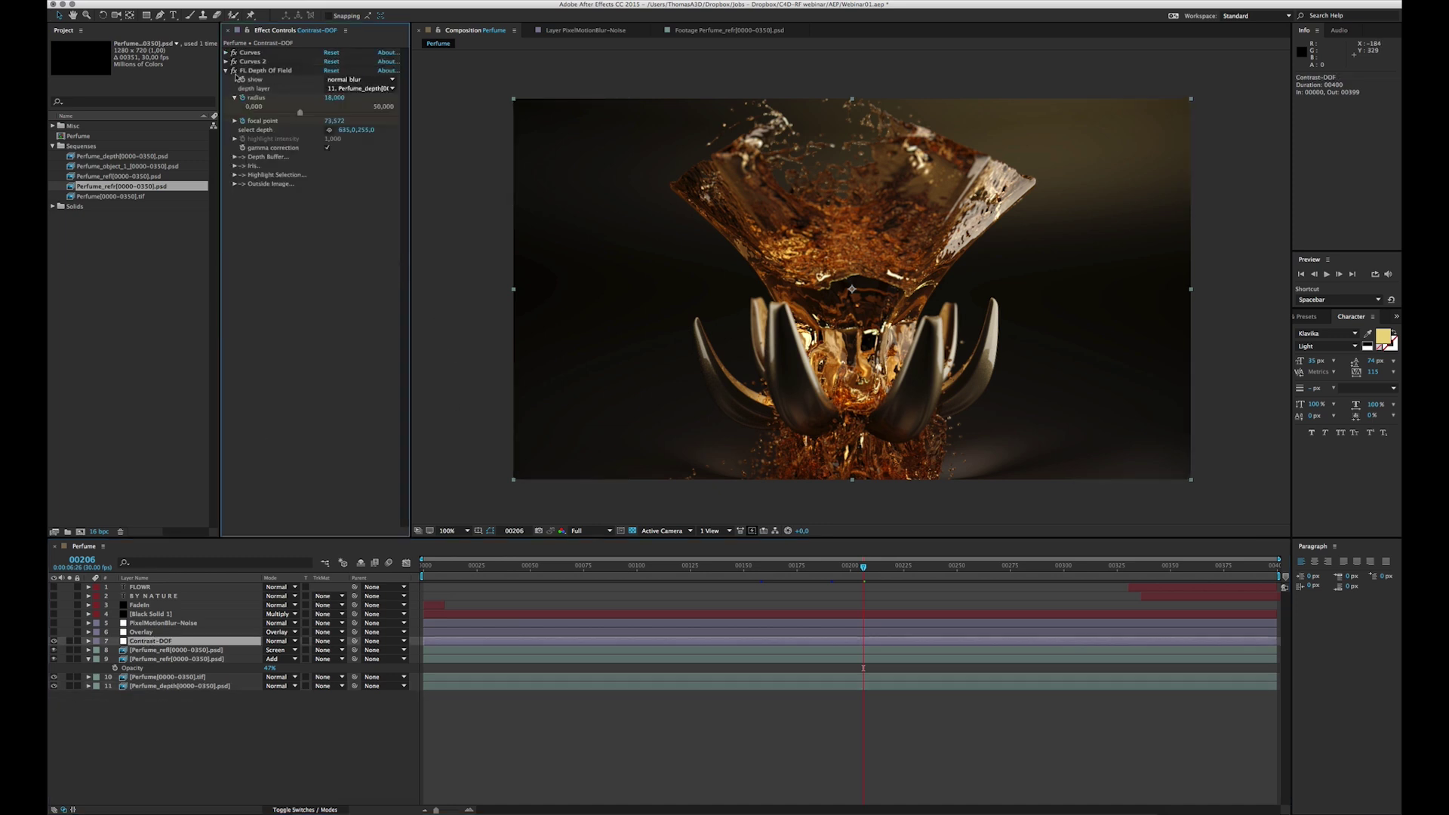
left_click(364, 89)
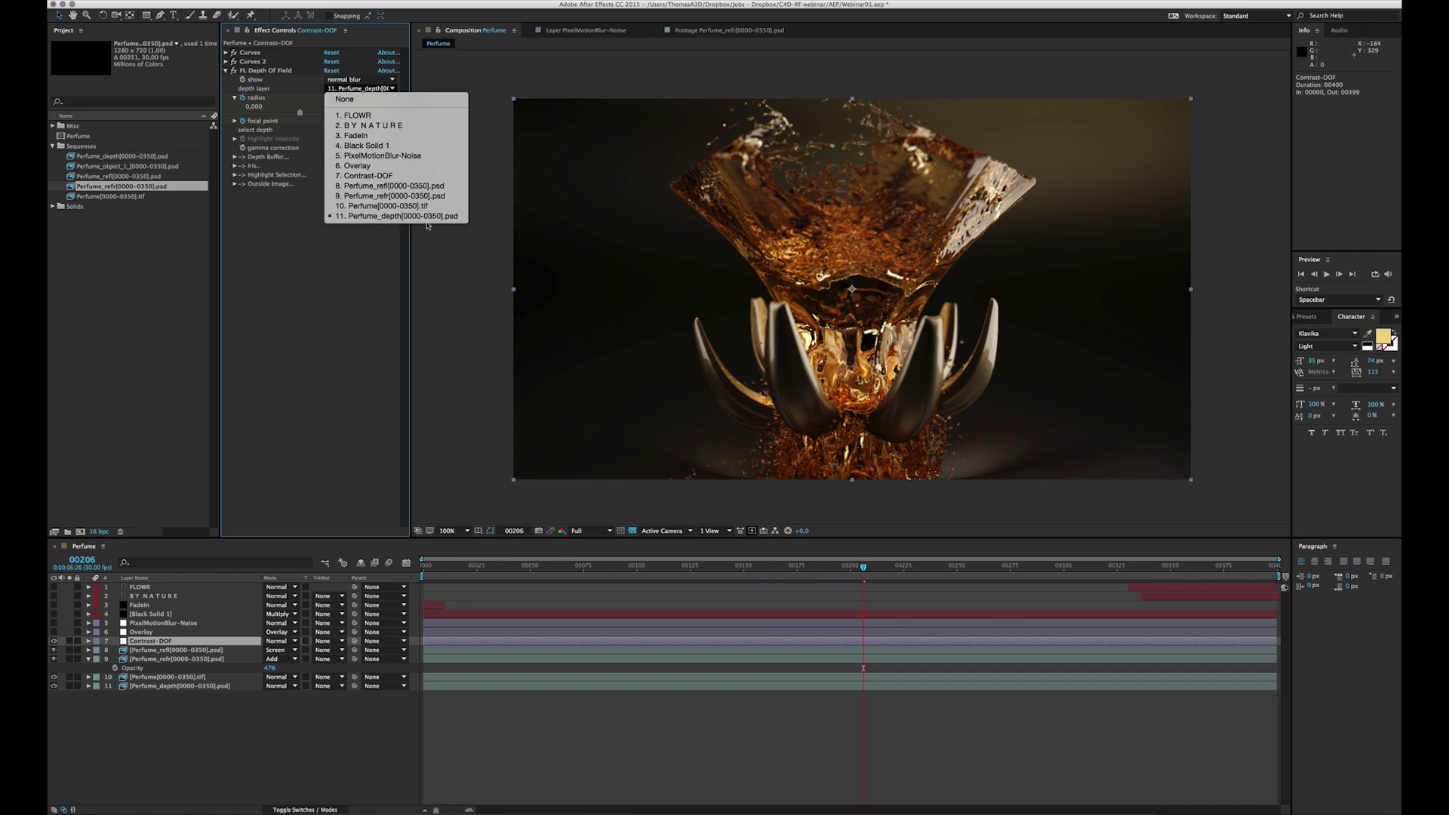
left_click(343, 294)
left_click(329, 130)
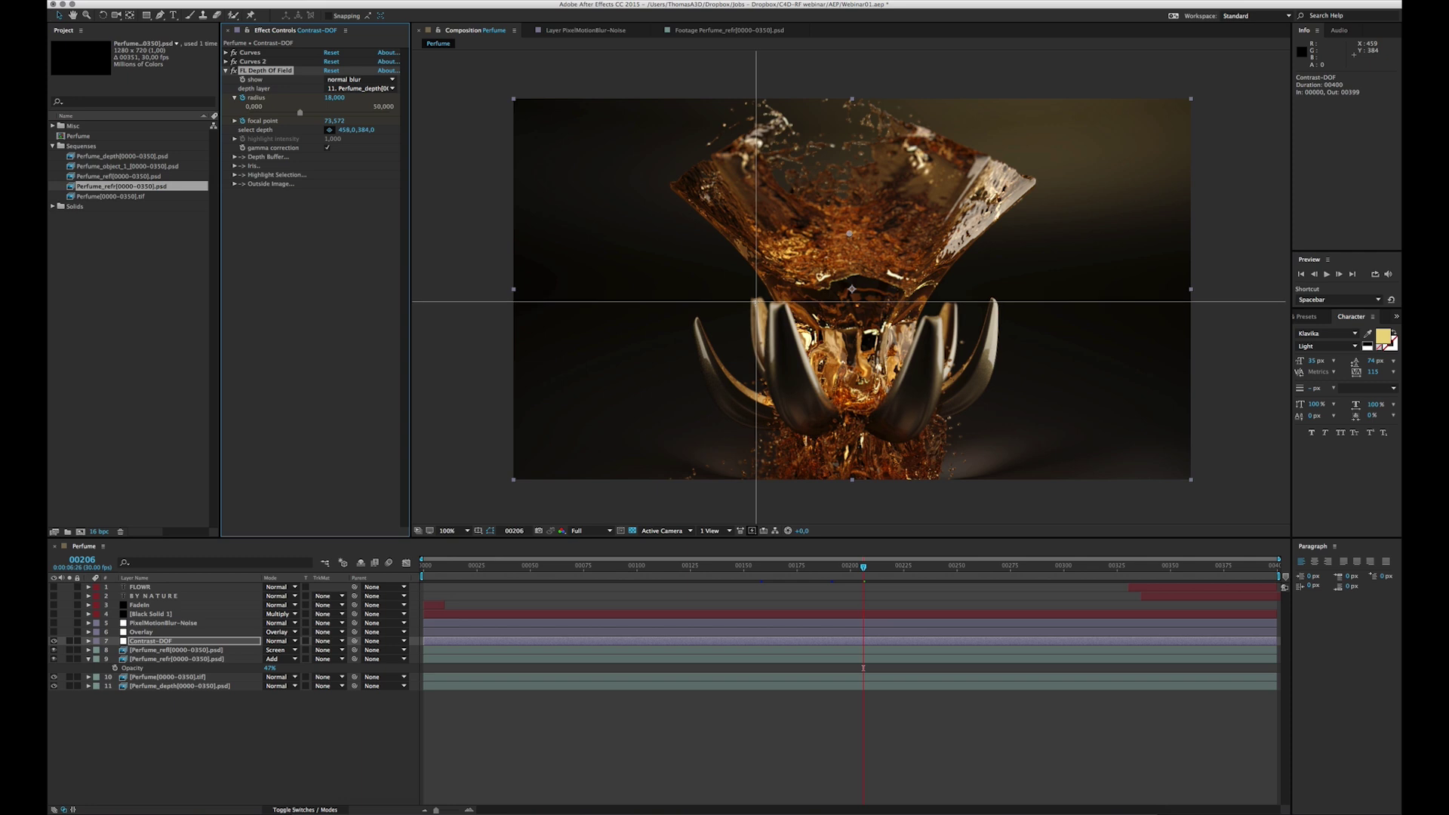
left_click(754, 302)
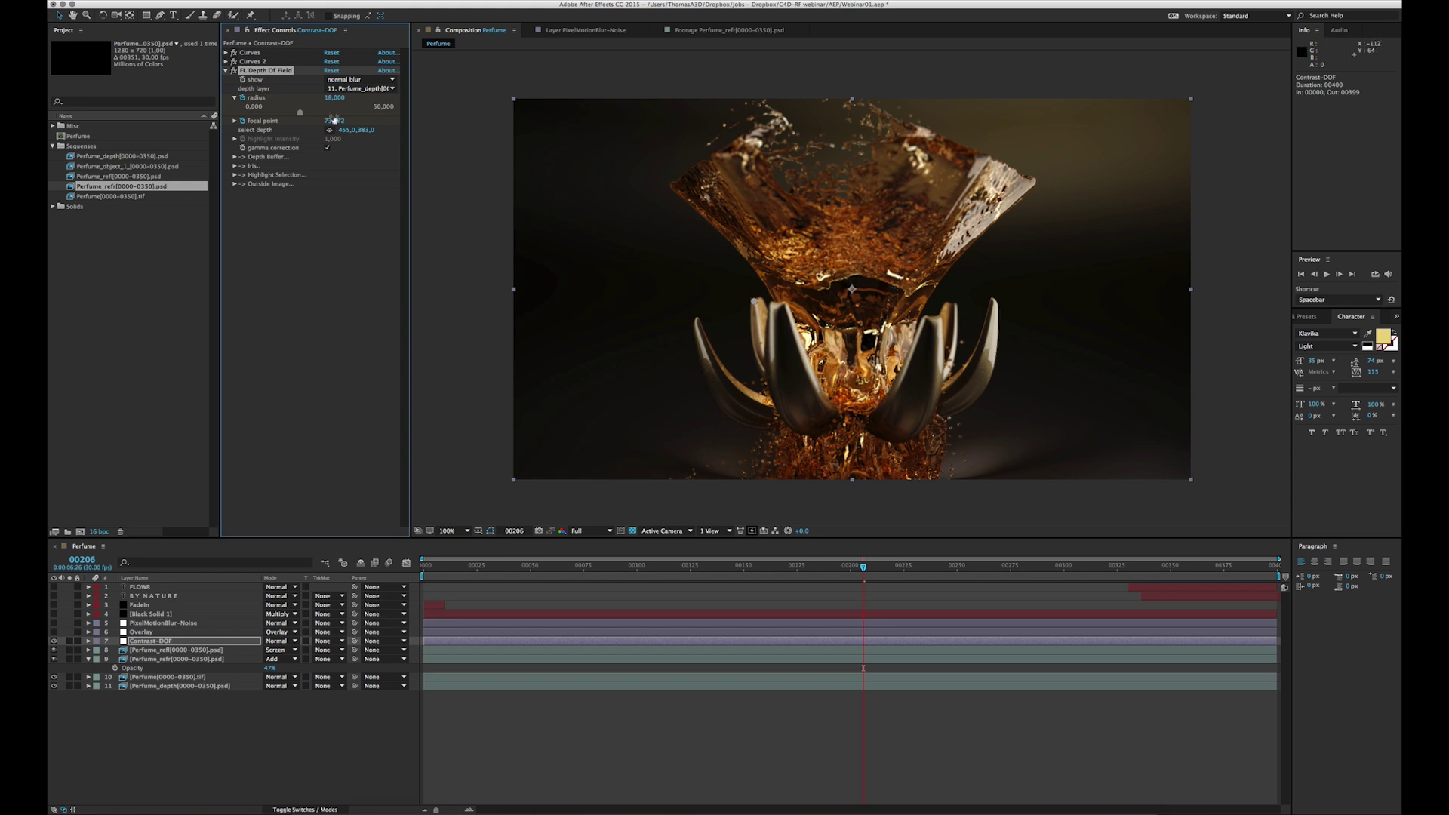
Move FL Depth Of Field's select depth point to about 784, 83, and finally to about 828, 391 on the rear petal
left_click(330, 130)
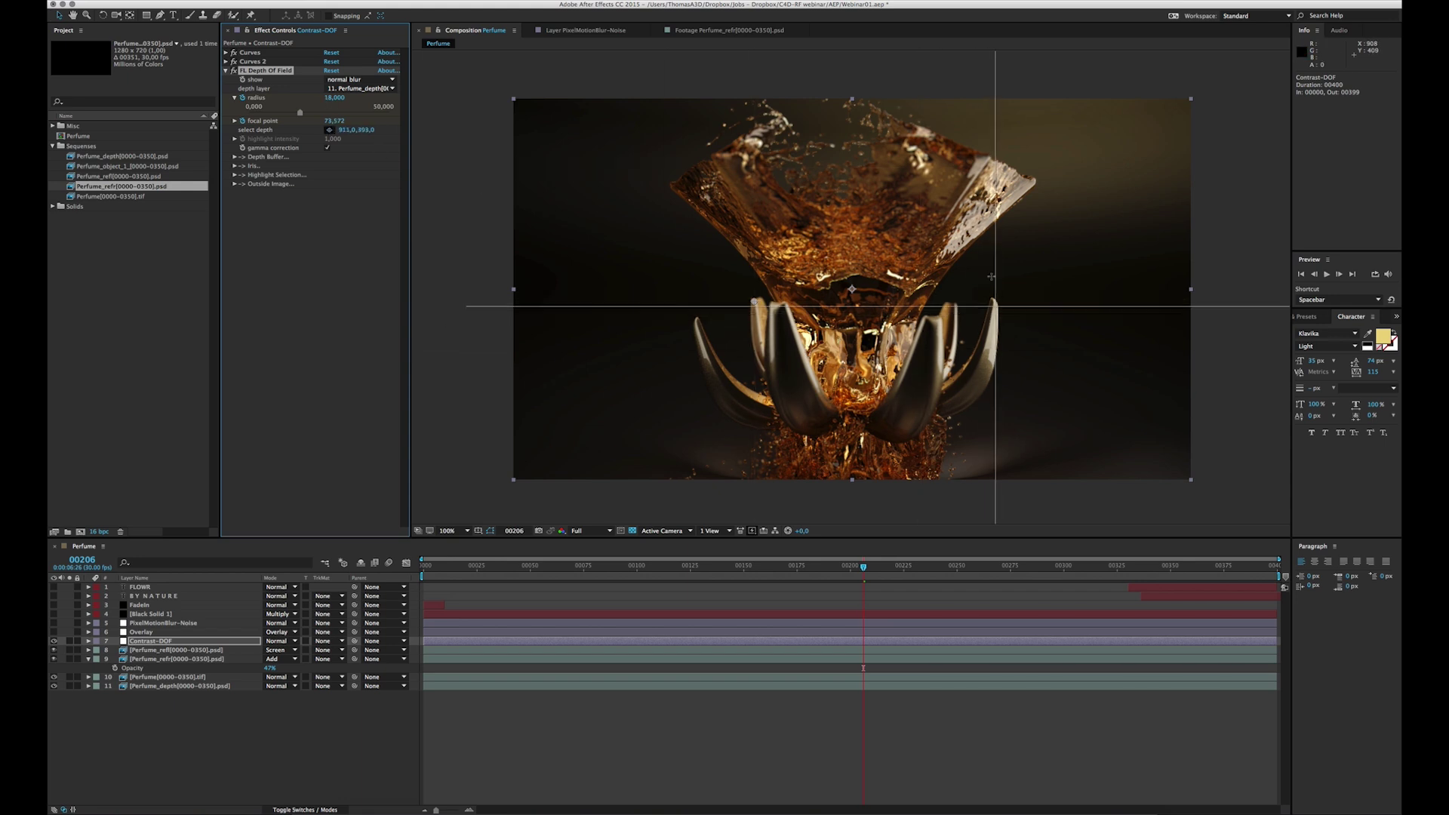
left_click(928, 142)
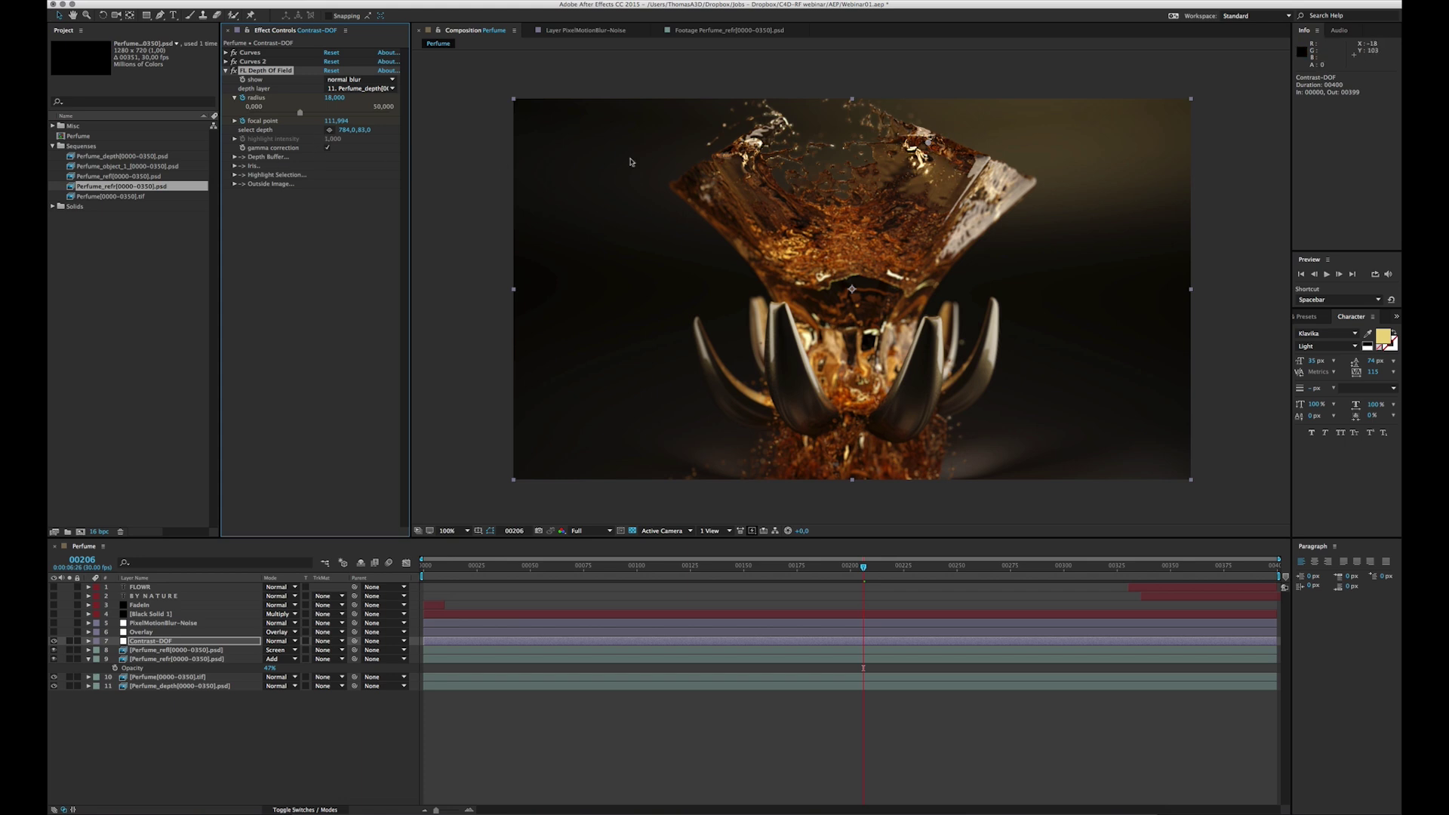
left_click(329, 130)
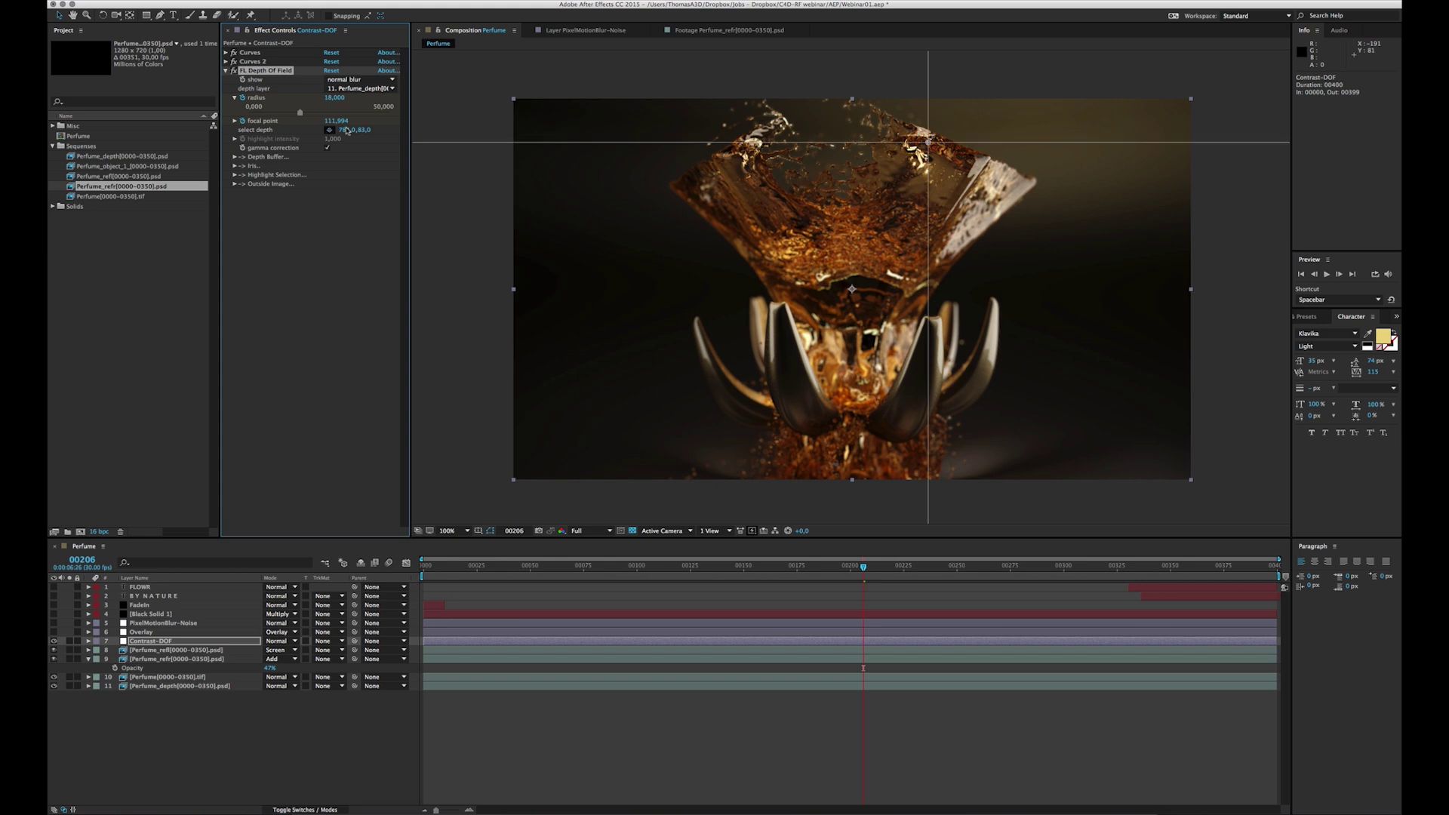
left_click(952, 308)
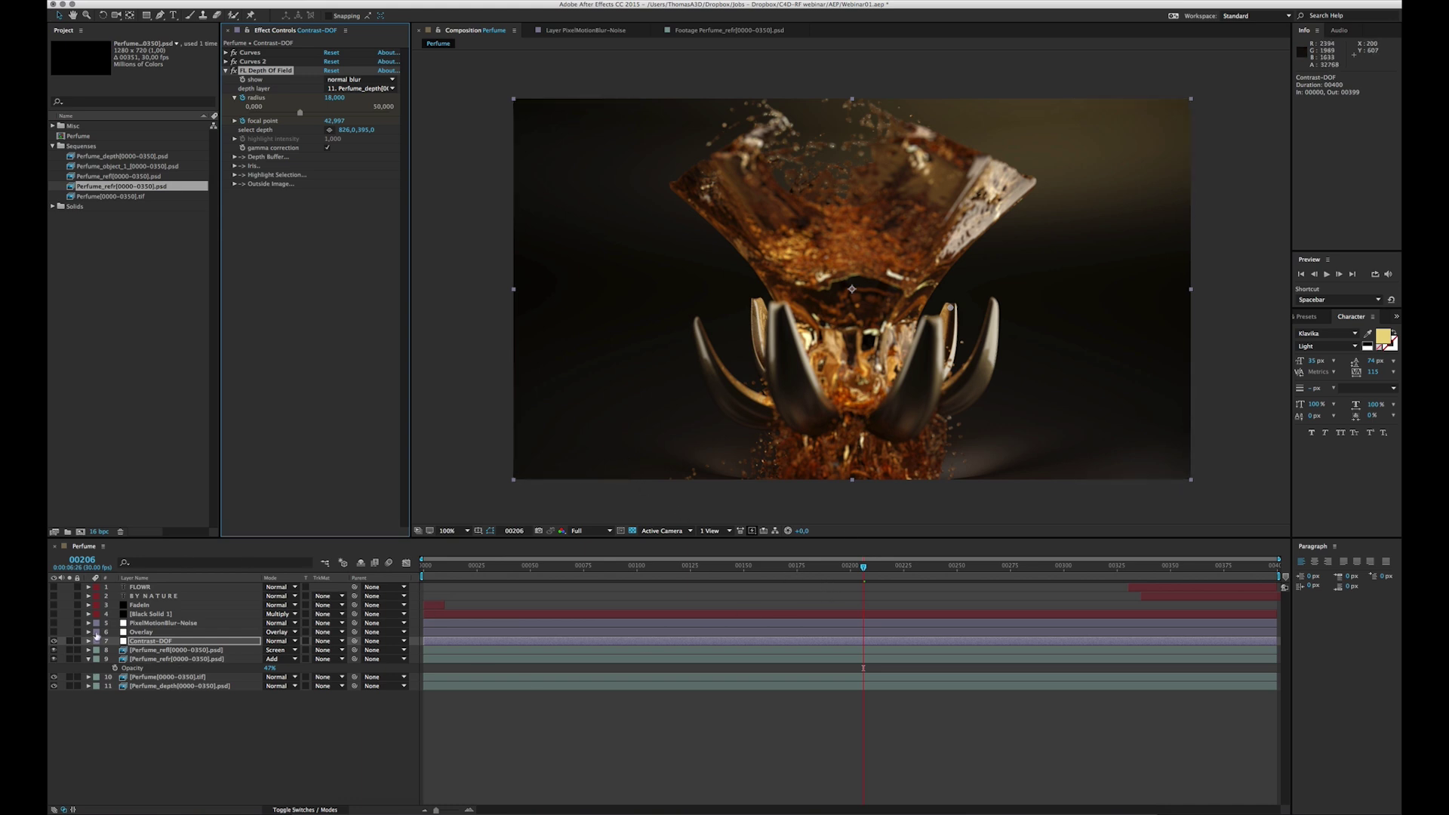
Show the Overlay adjustment layer and review the composite at frames 292, 258 and 232
left_click(53, 632)
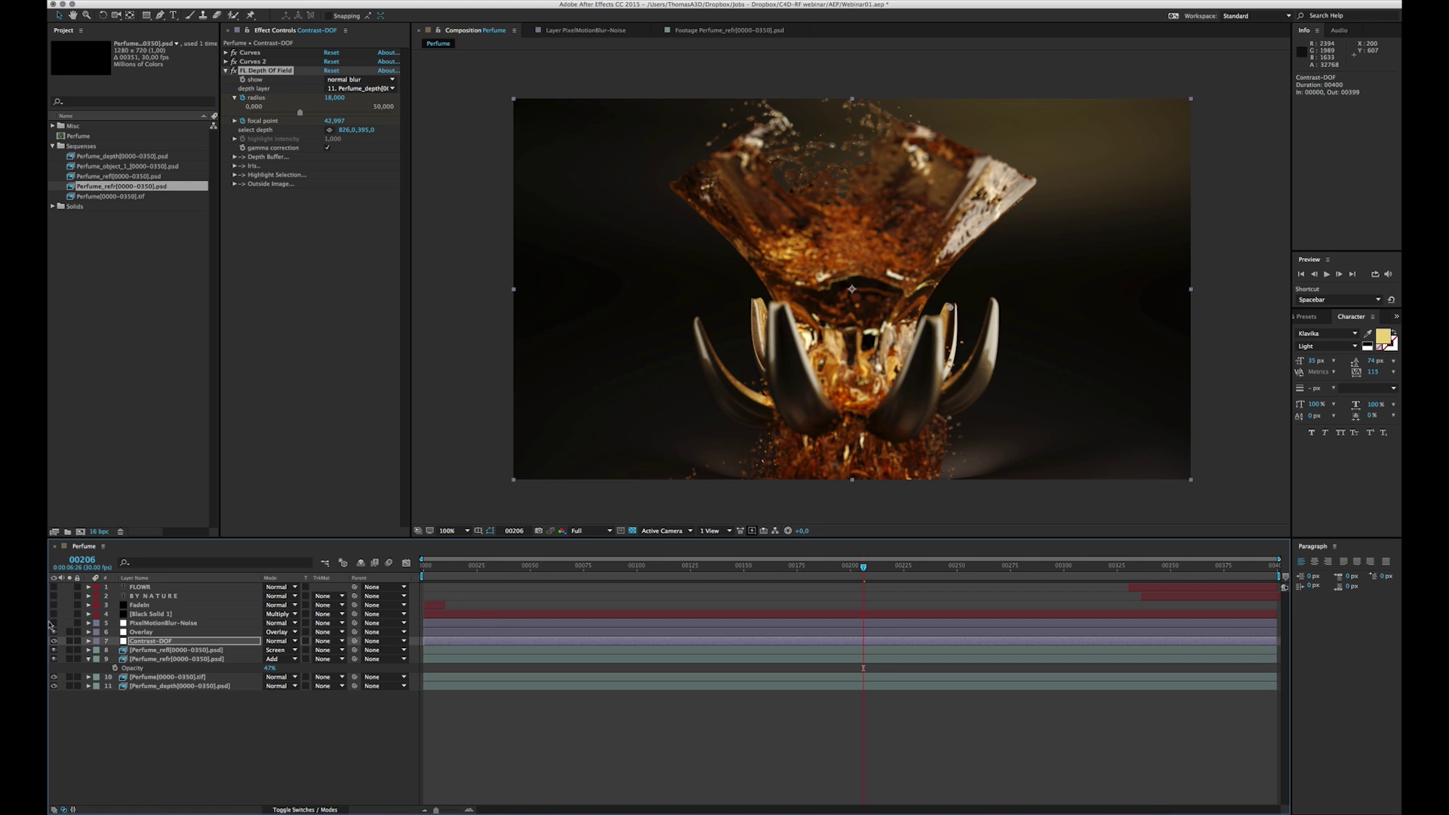
key("F2")
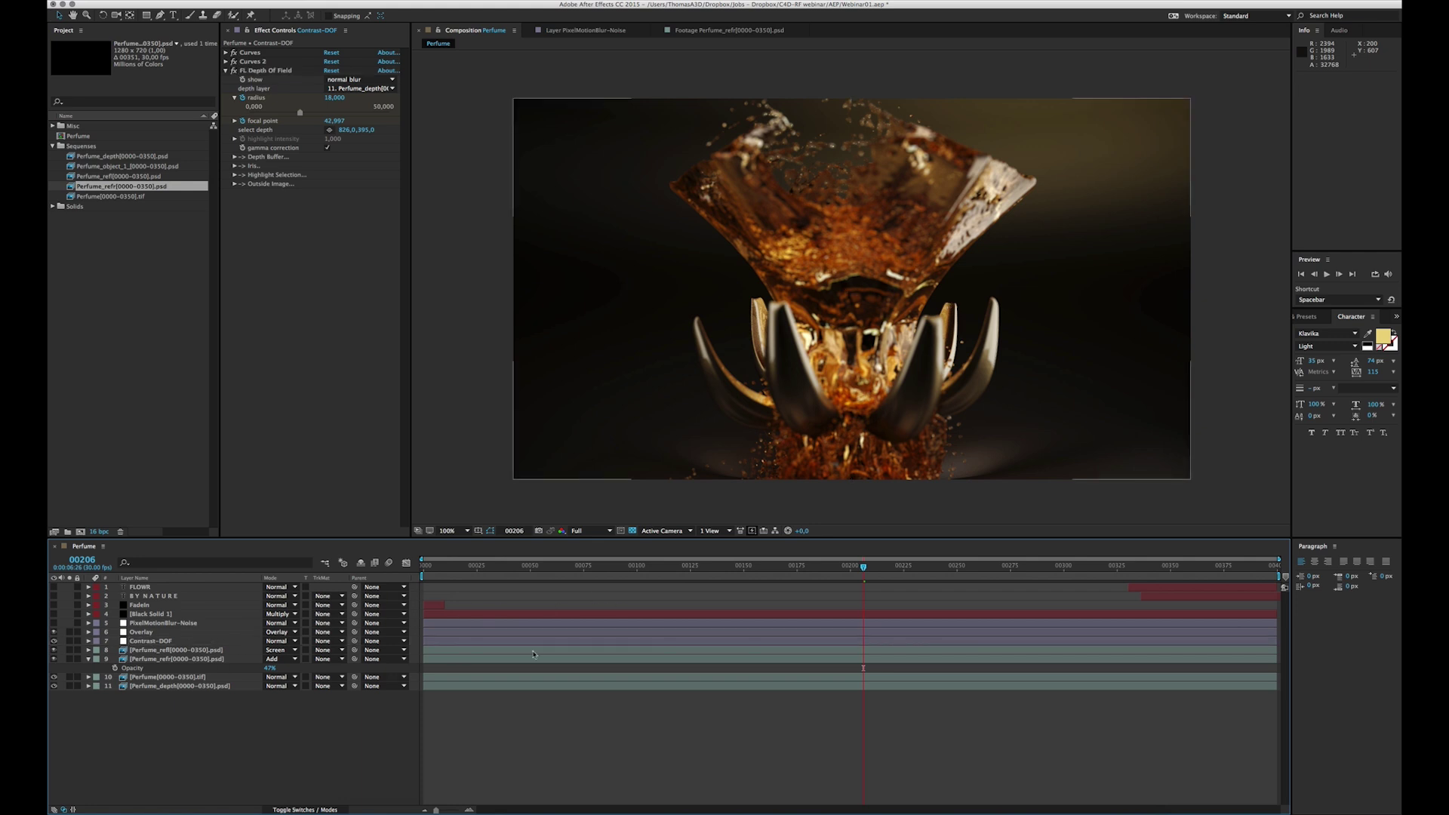
left_click(1045, 565)
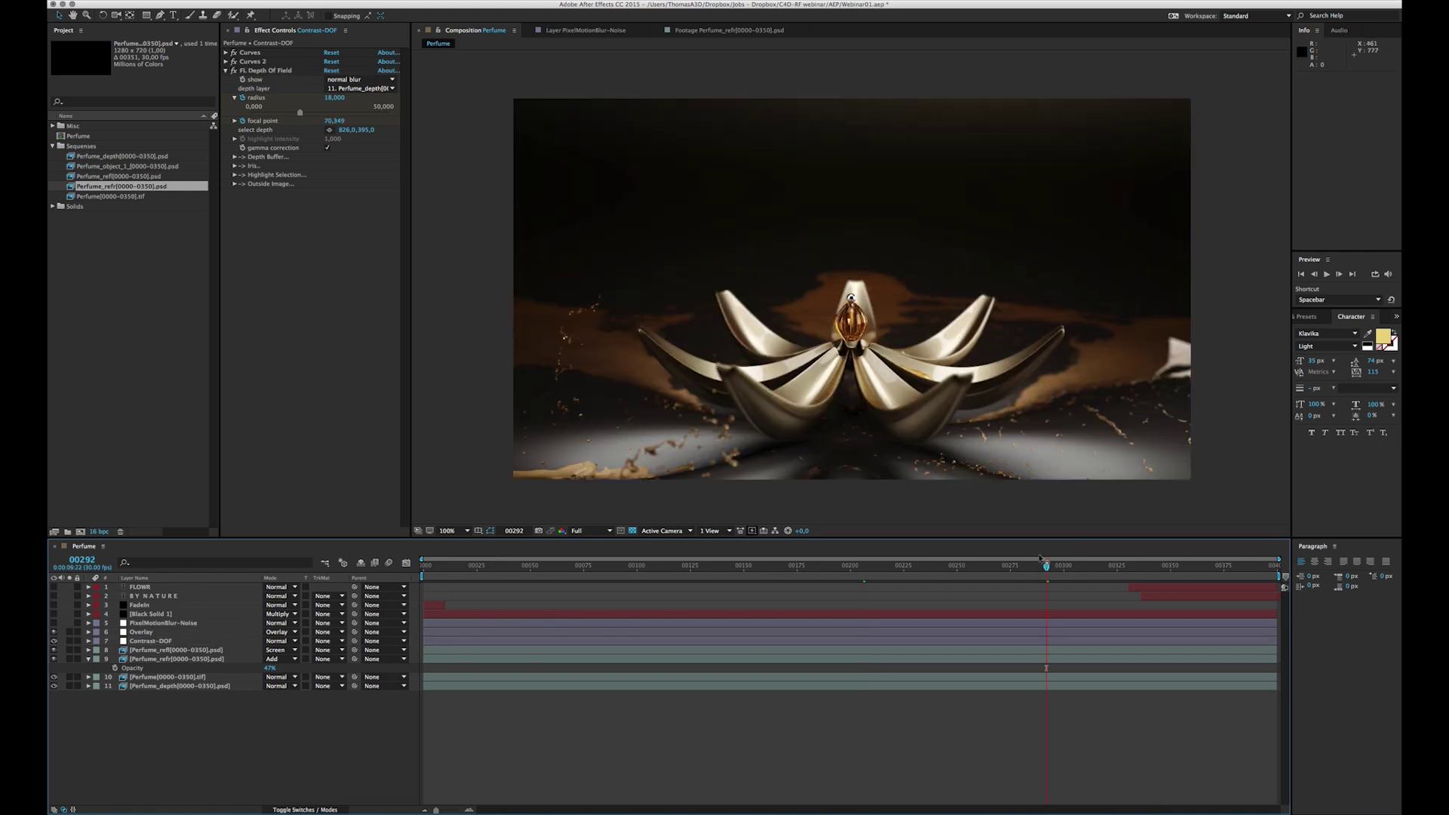
left_click(985, 567)
left_click(974, 567)
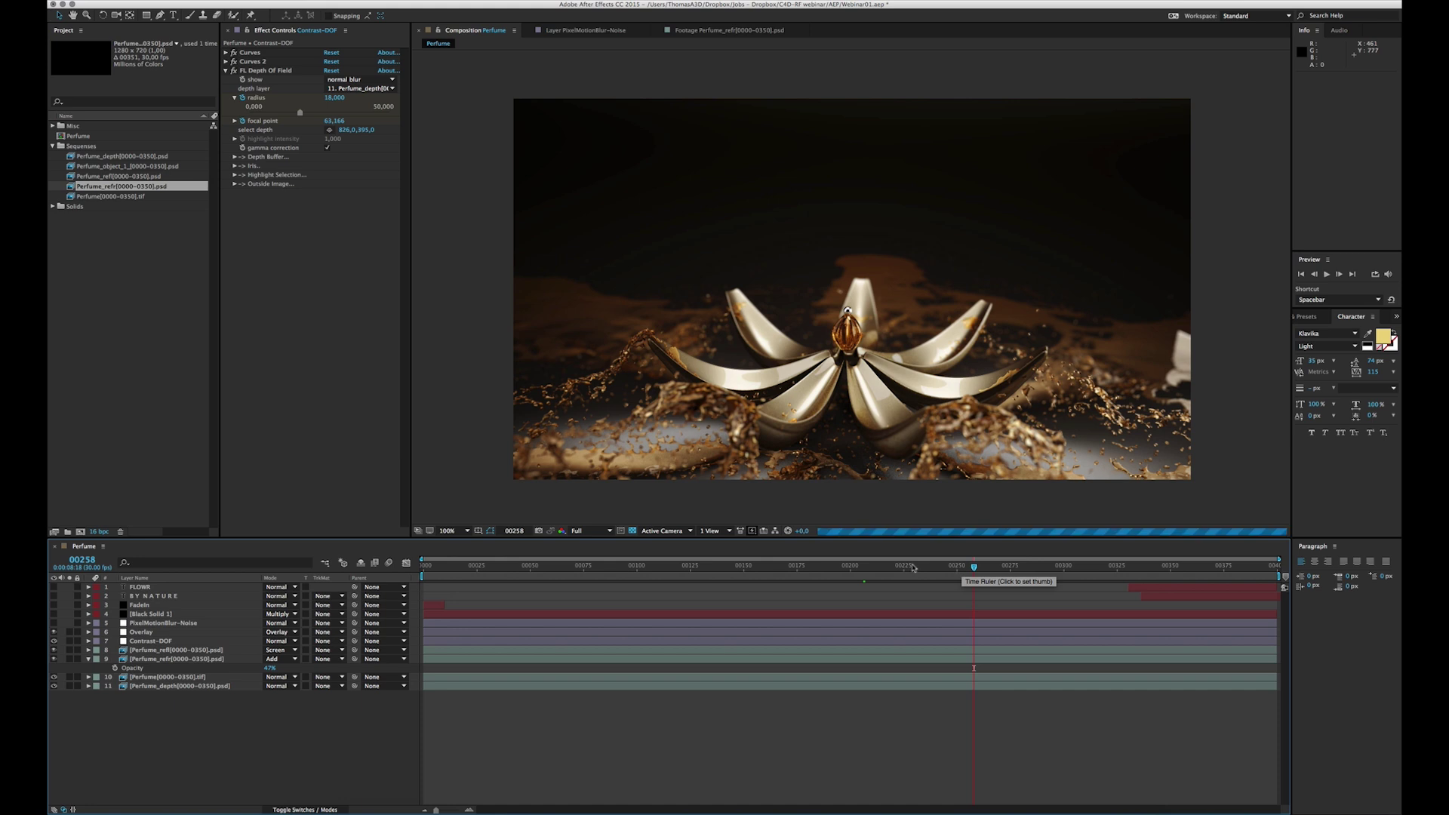
left_click(920, 567)
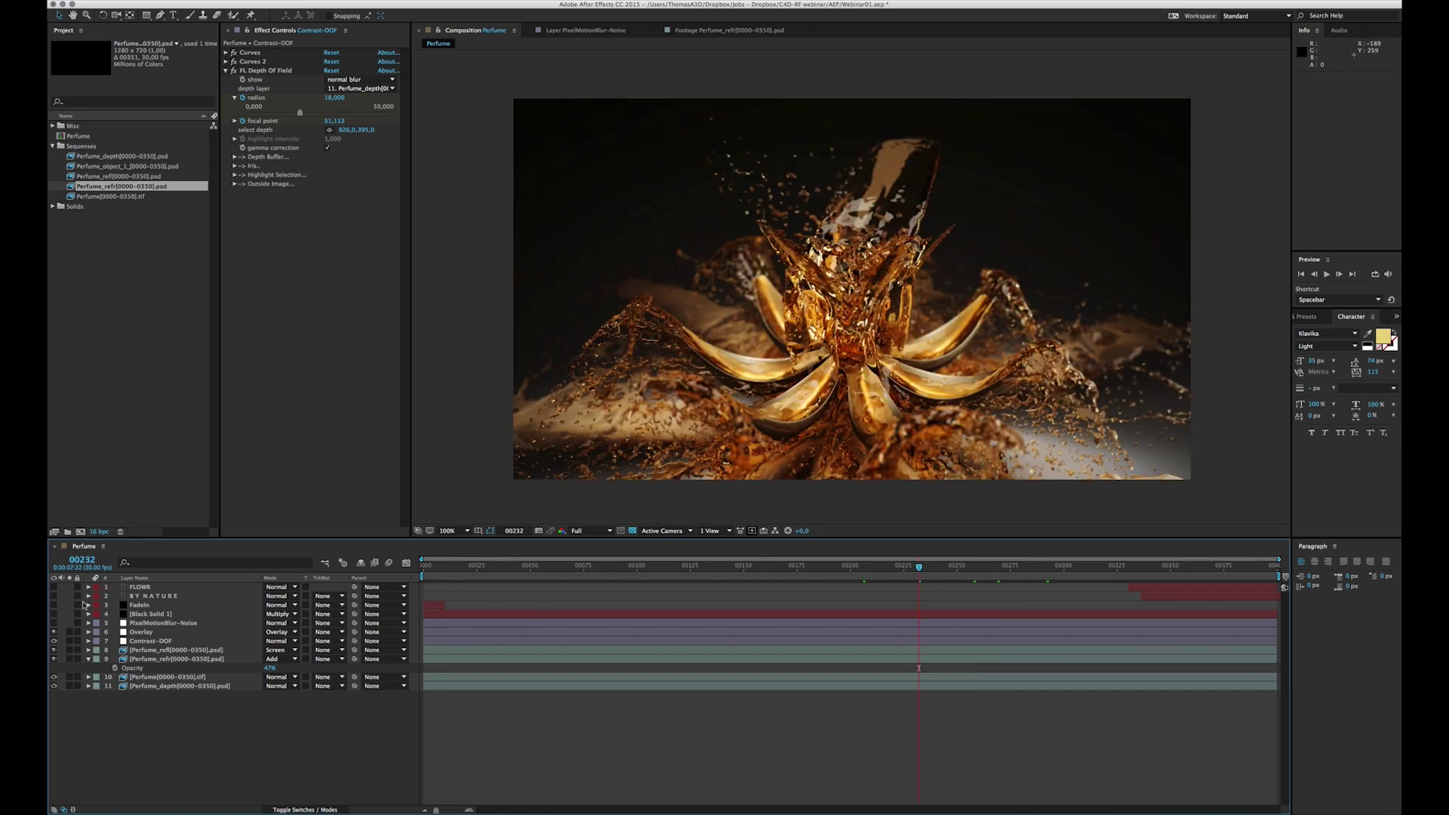
Show the PixelMotionBlur-Noise, Black Solid 1, FadeIn, BY NATURE and FLOWR layers, and view the full composite at frame 360
left_click(54, 622)
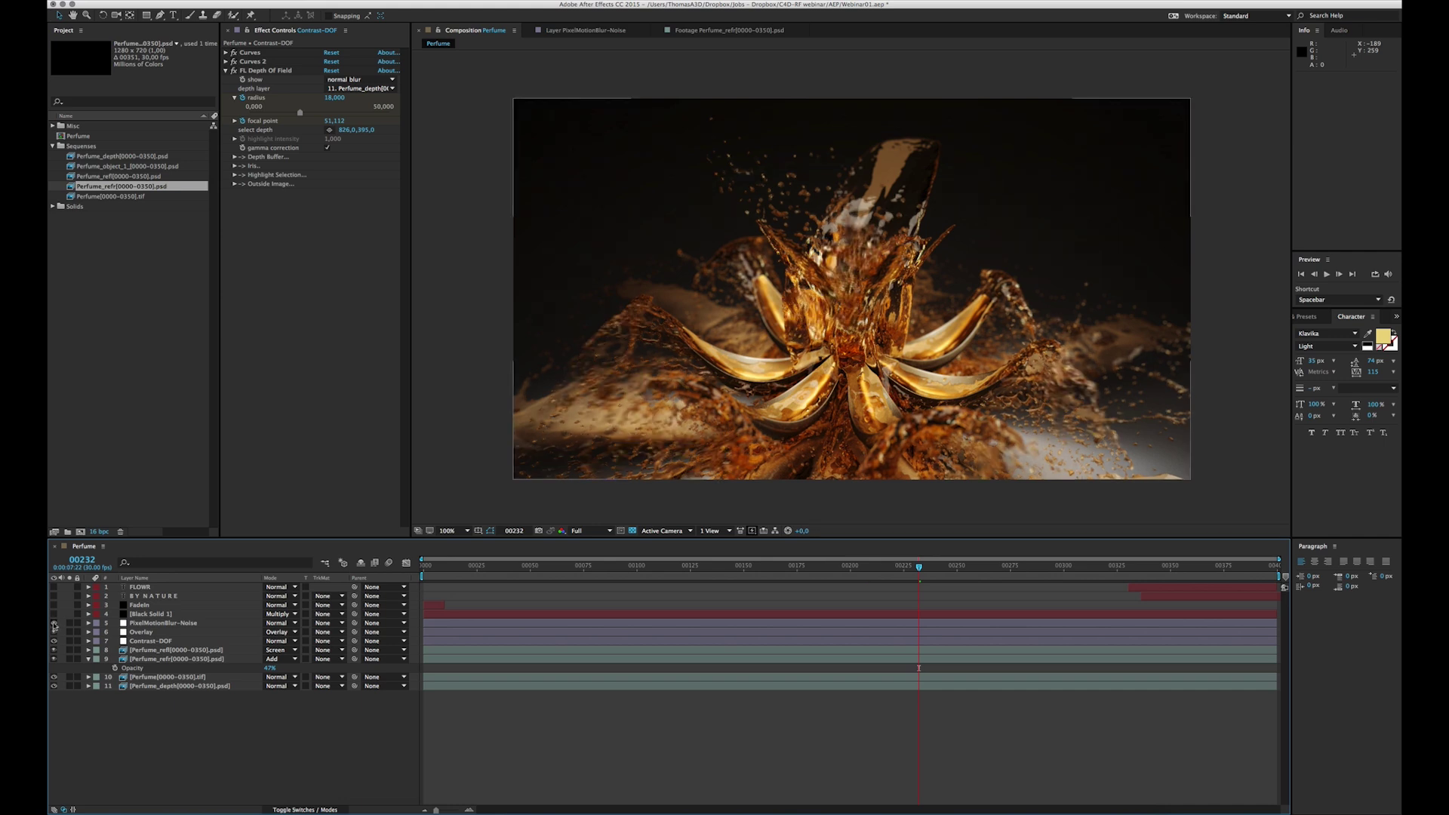
left_click(53, 614)
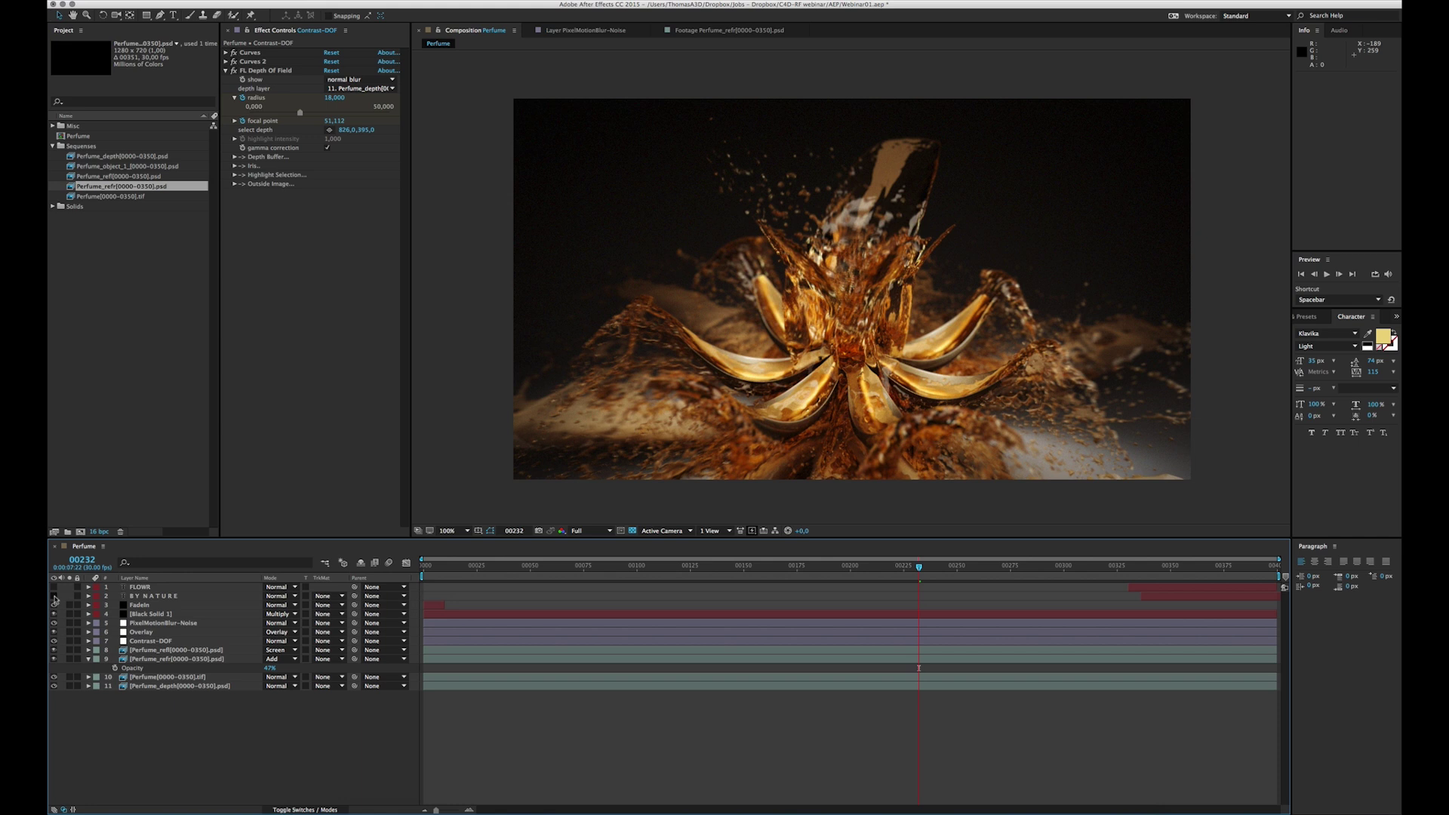
left_click_drag(54, 603, 53, 576)
left_click(1192, 567)
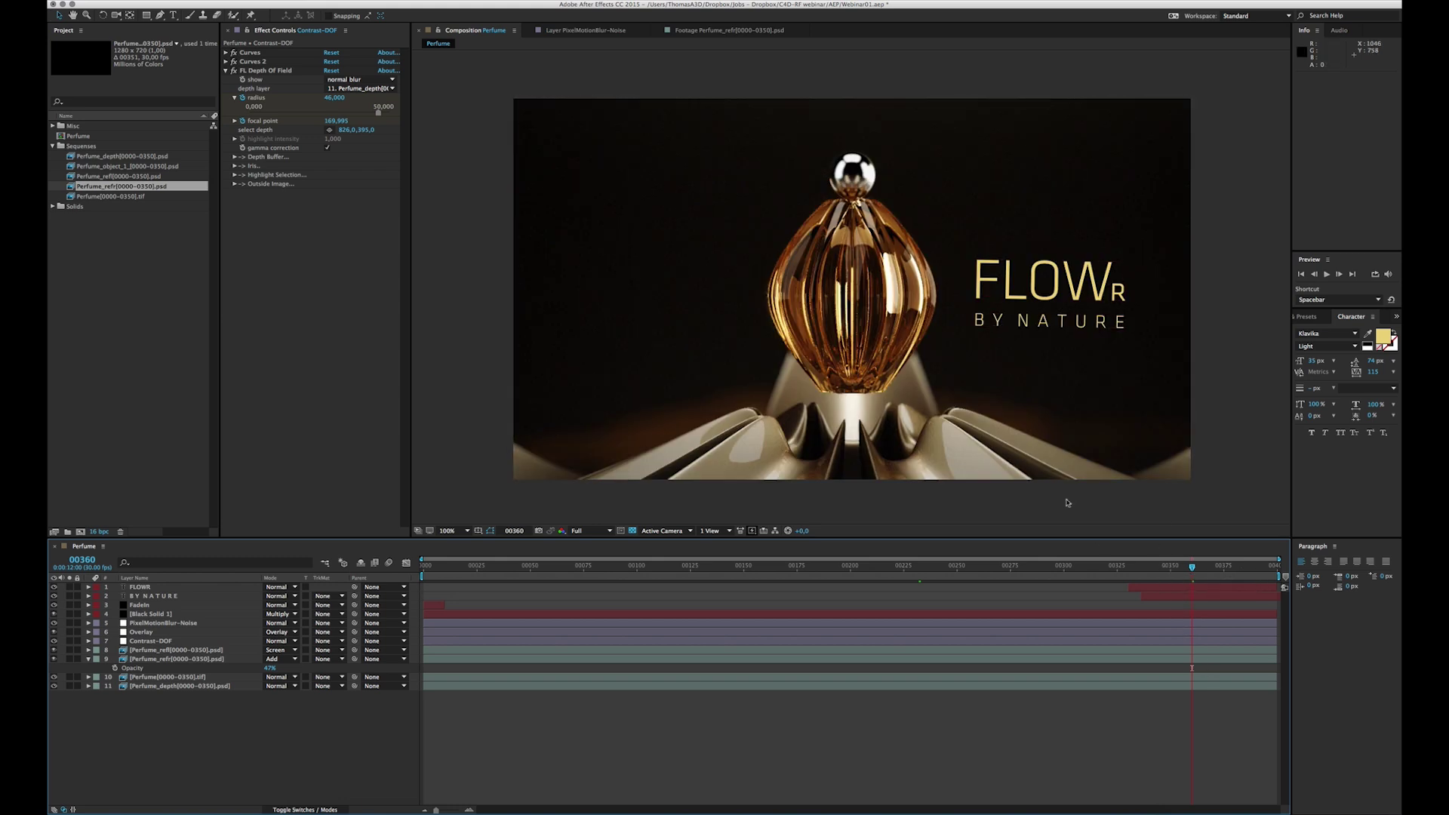
Solo and unsolo the Perfume[0000-0350].tif layer repeatedly to compare the raw render with the finished composite
left_click(70, 677)
left_click(69, 678)
left_click(70, 677)
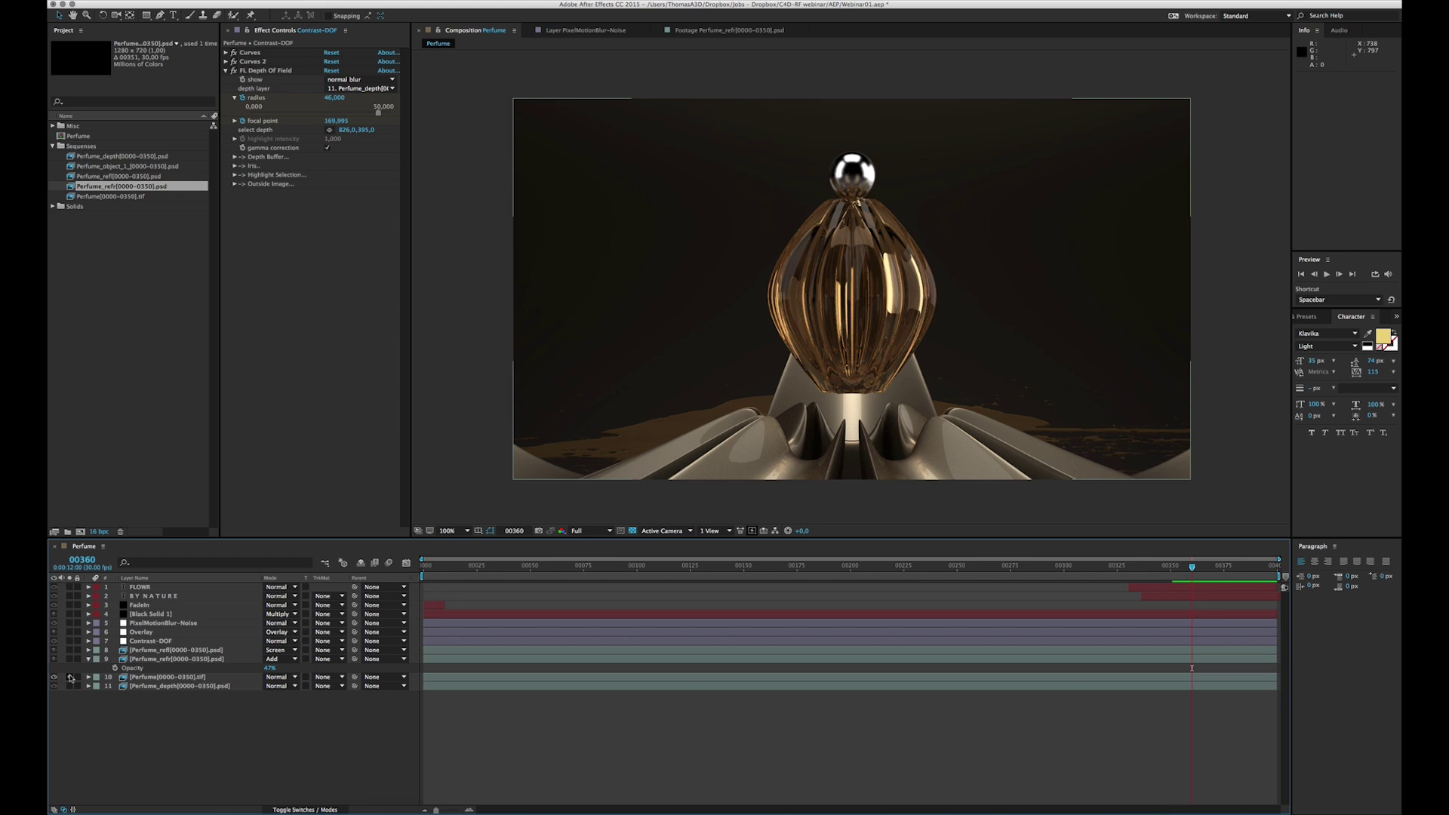
left_click(71, 677)
left_click(70, 677)
left_click(70, 677)
left_click(71, 677)
left_click(70, 678)
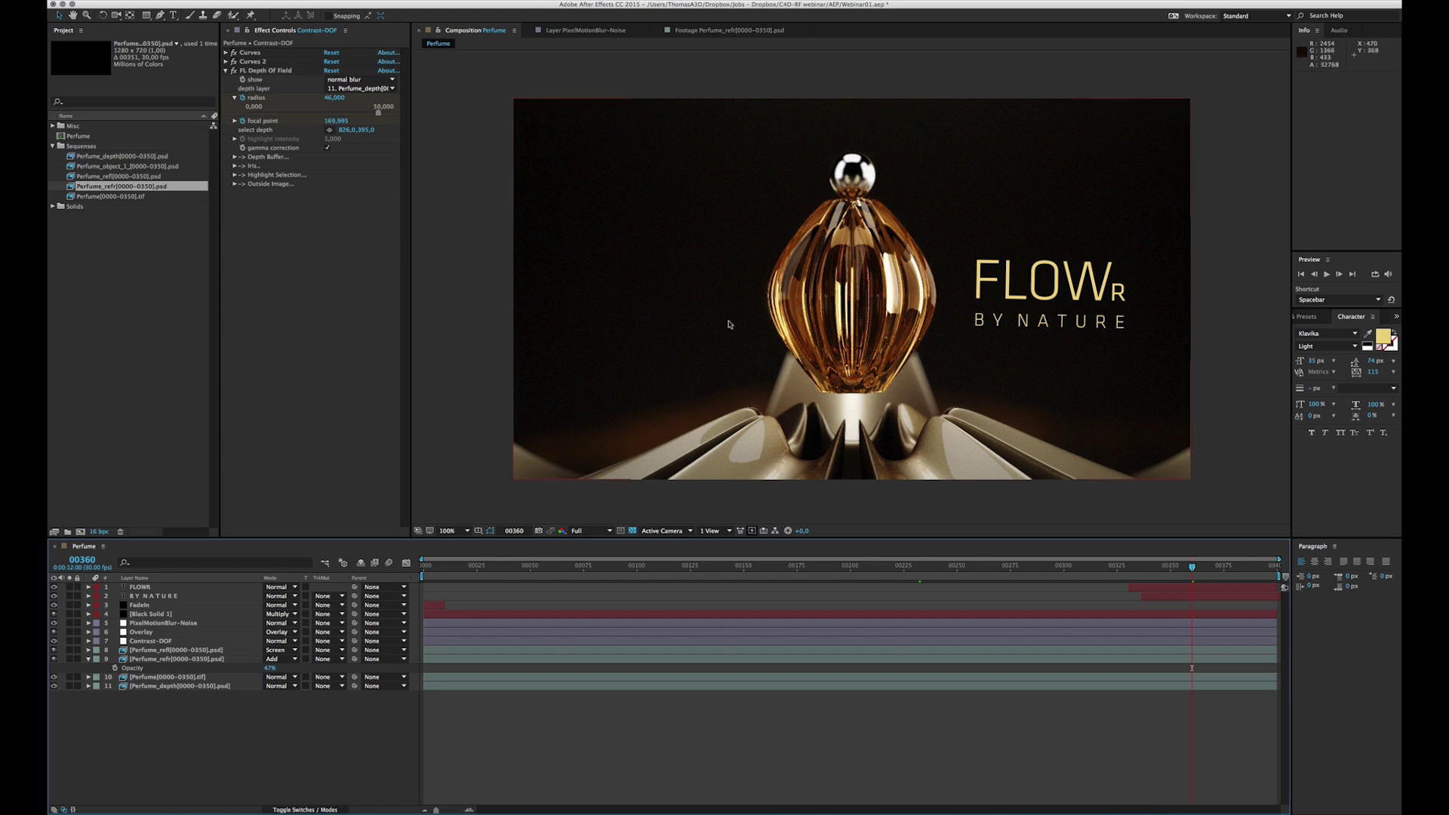
Switch to QuickTime Player and play FLOWr_ad_Final.mp4 from the beginning
key("super+Tab")
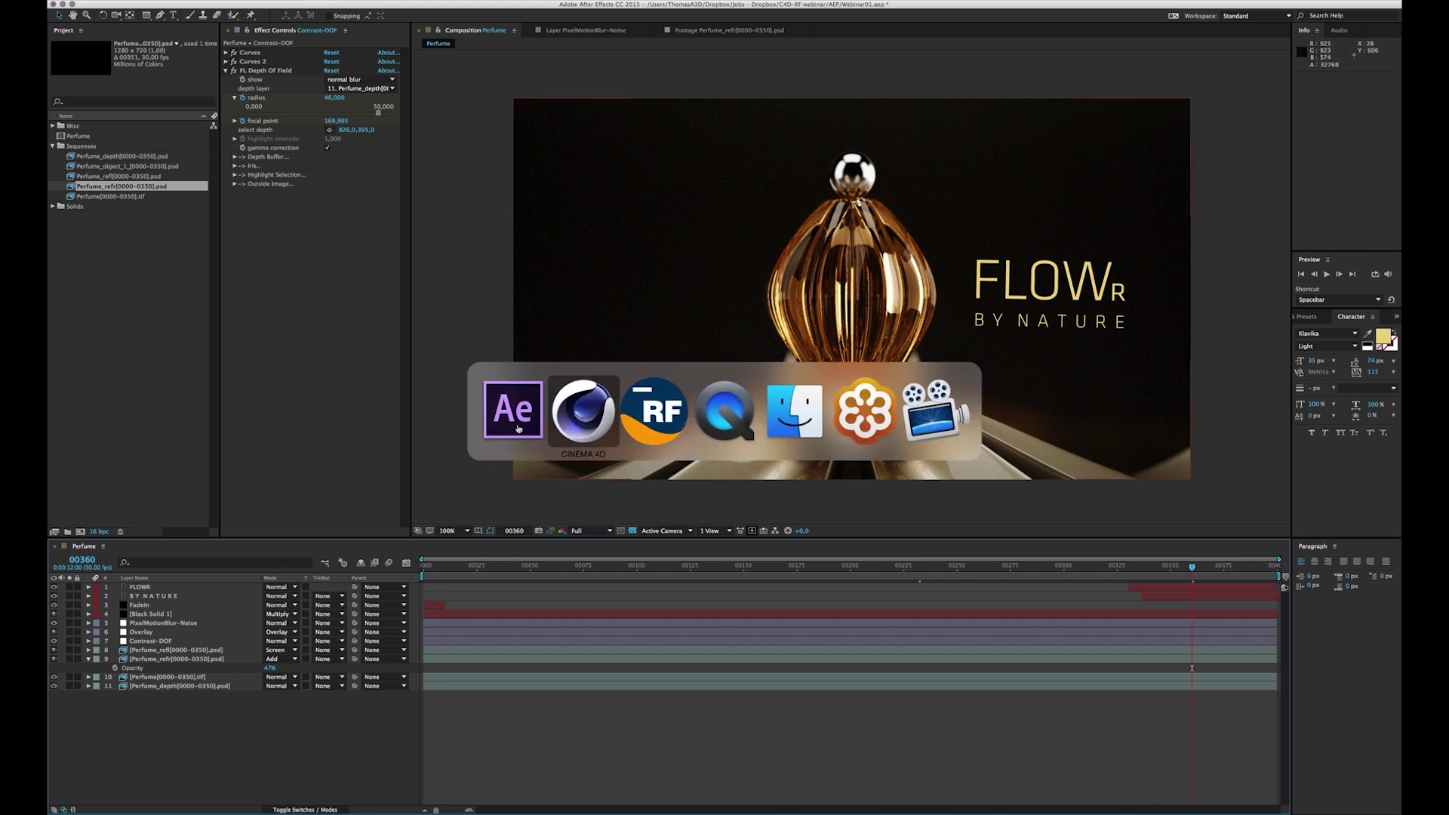
left_click(729, 419)
mouse_move(729, 419)
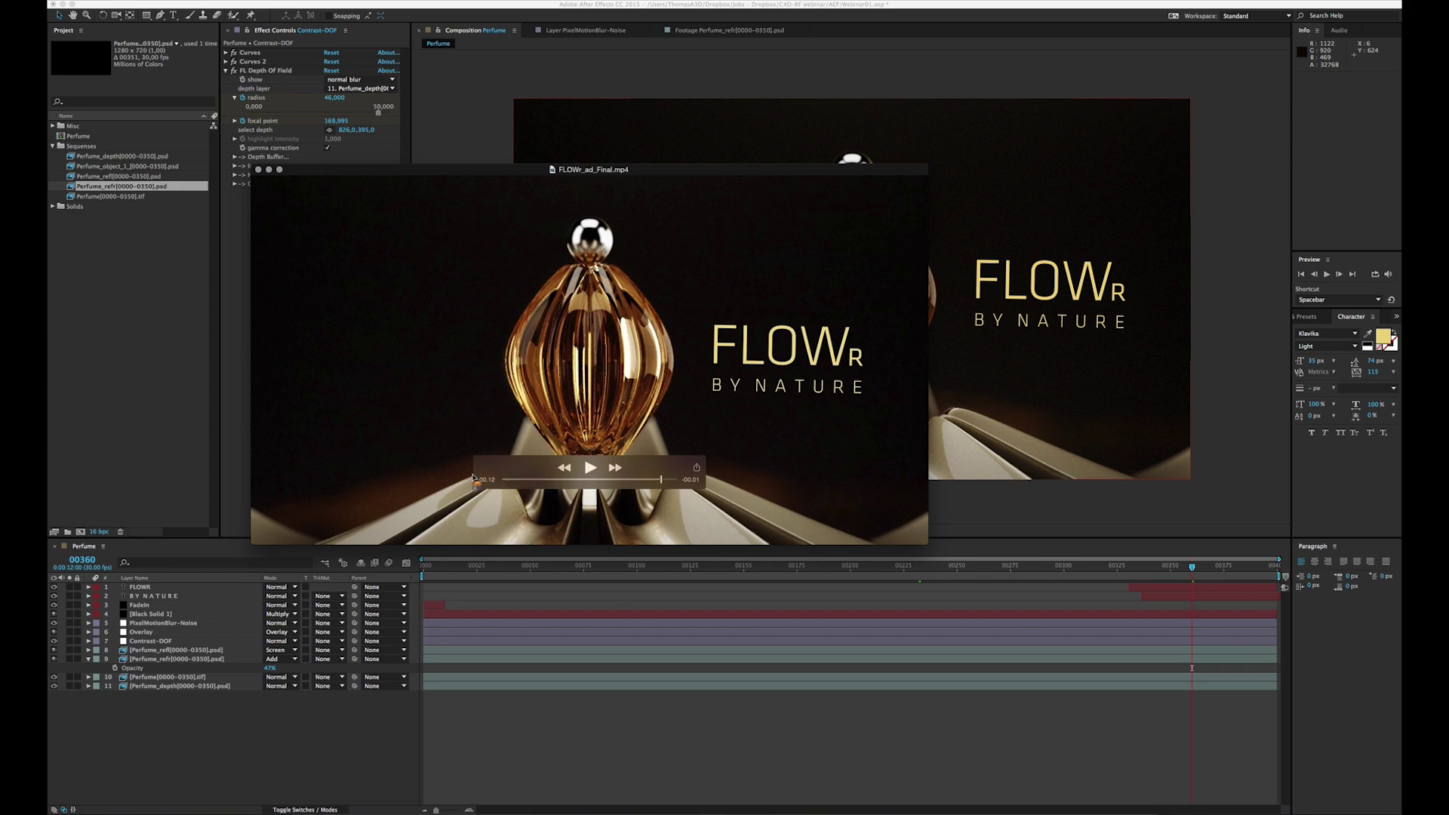
left_click_drag(511, 480, 491, 480)
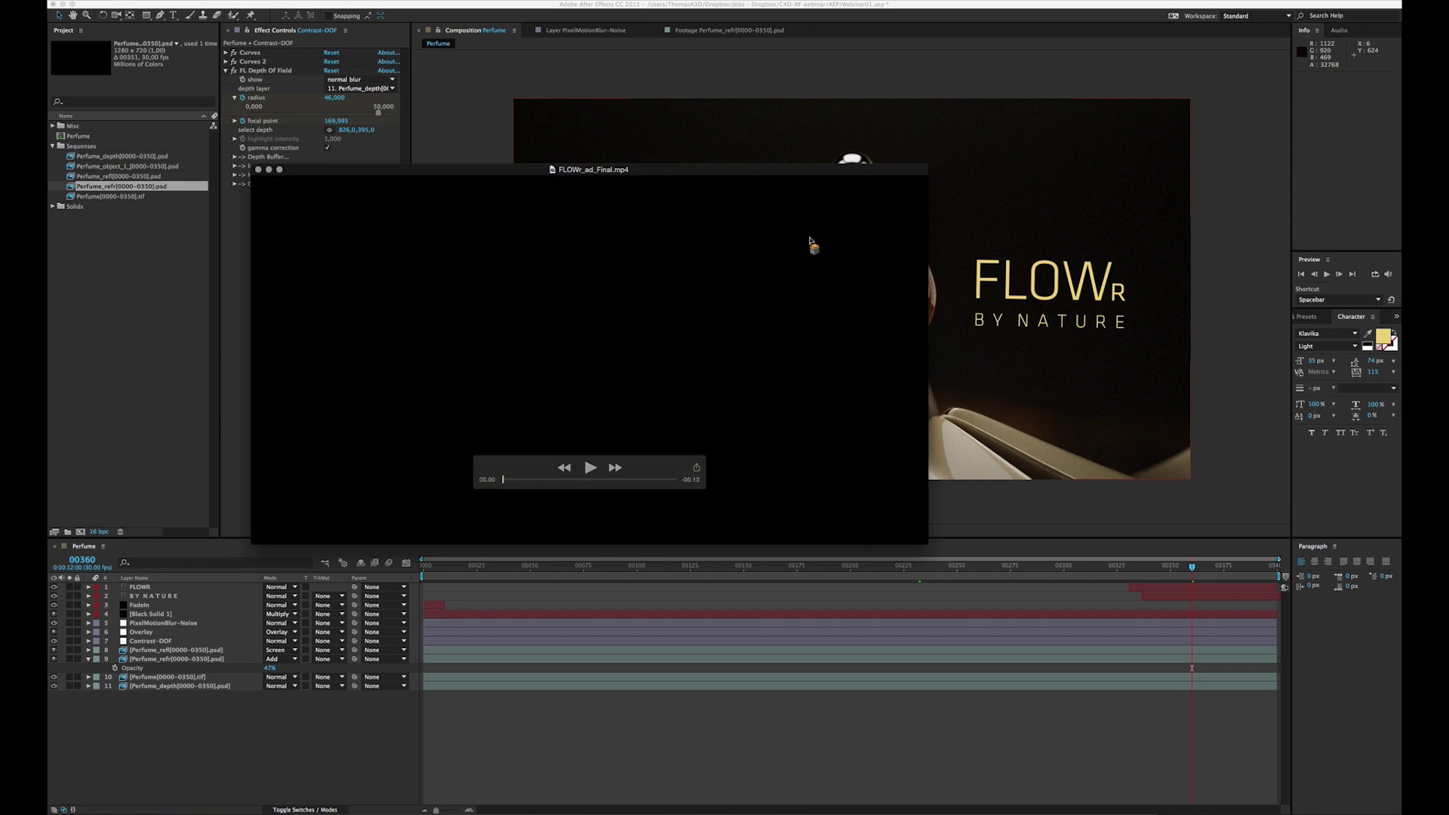
key("space")
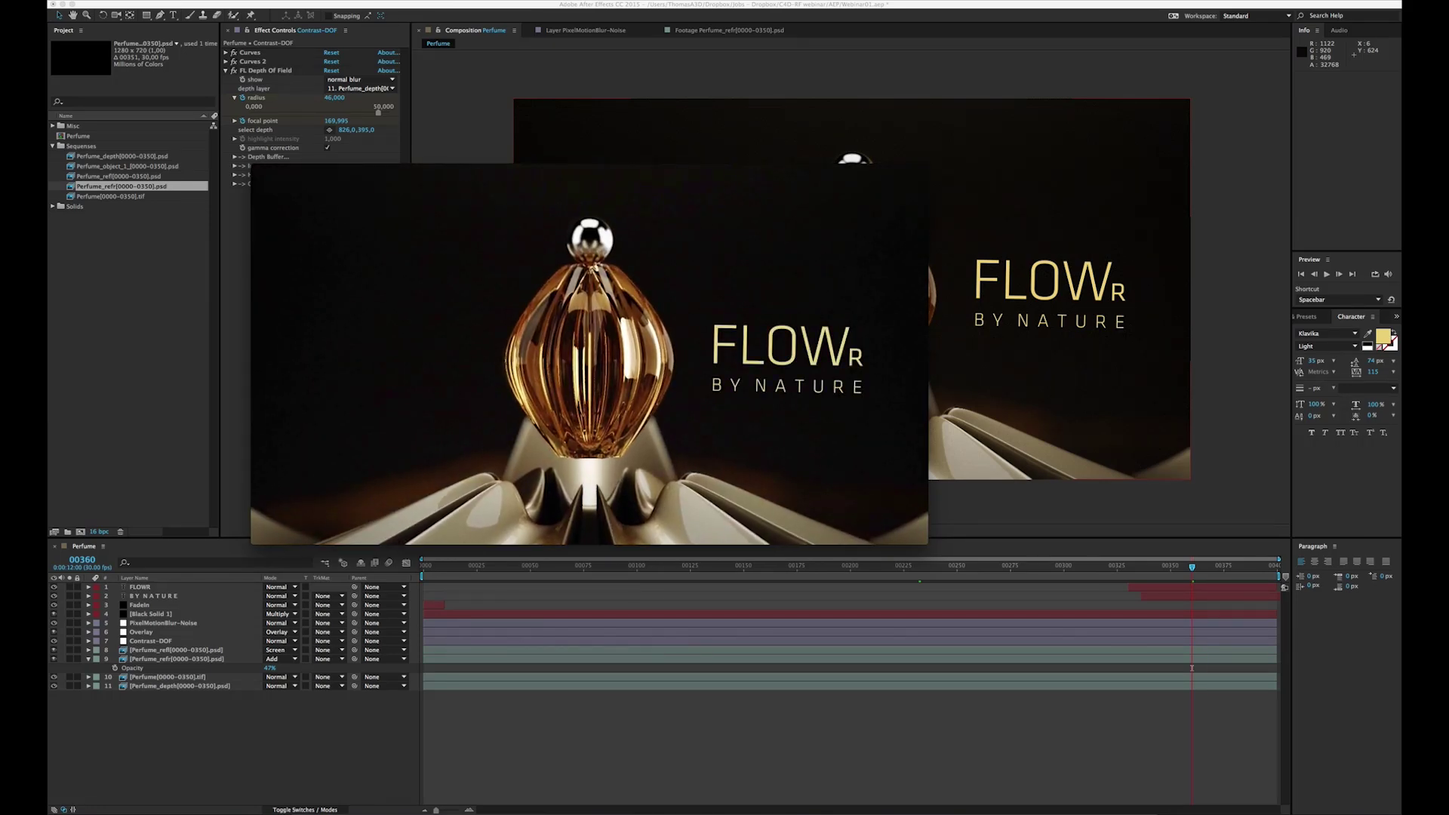
Replay the finished ad movie from its first frame and shift its window slightly
mouse_move(435, 496)
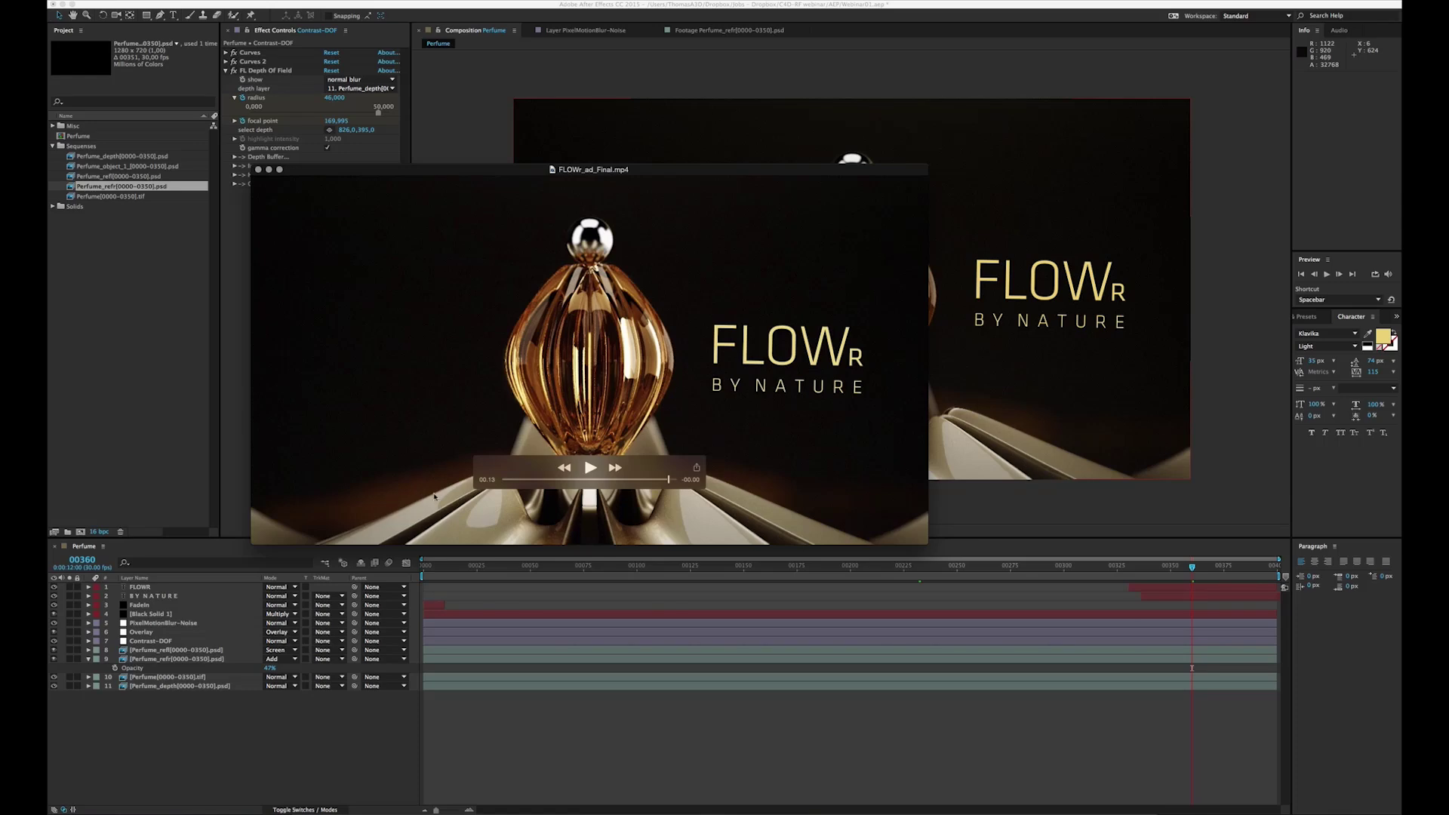
left_click(504, 481)
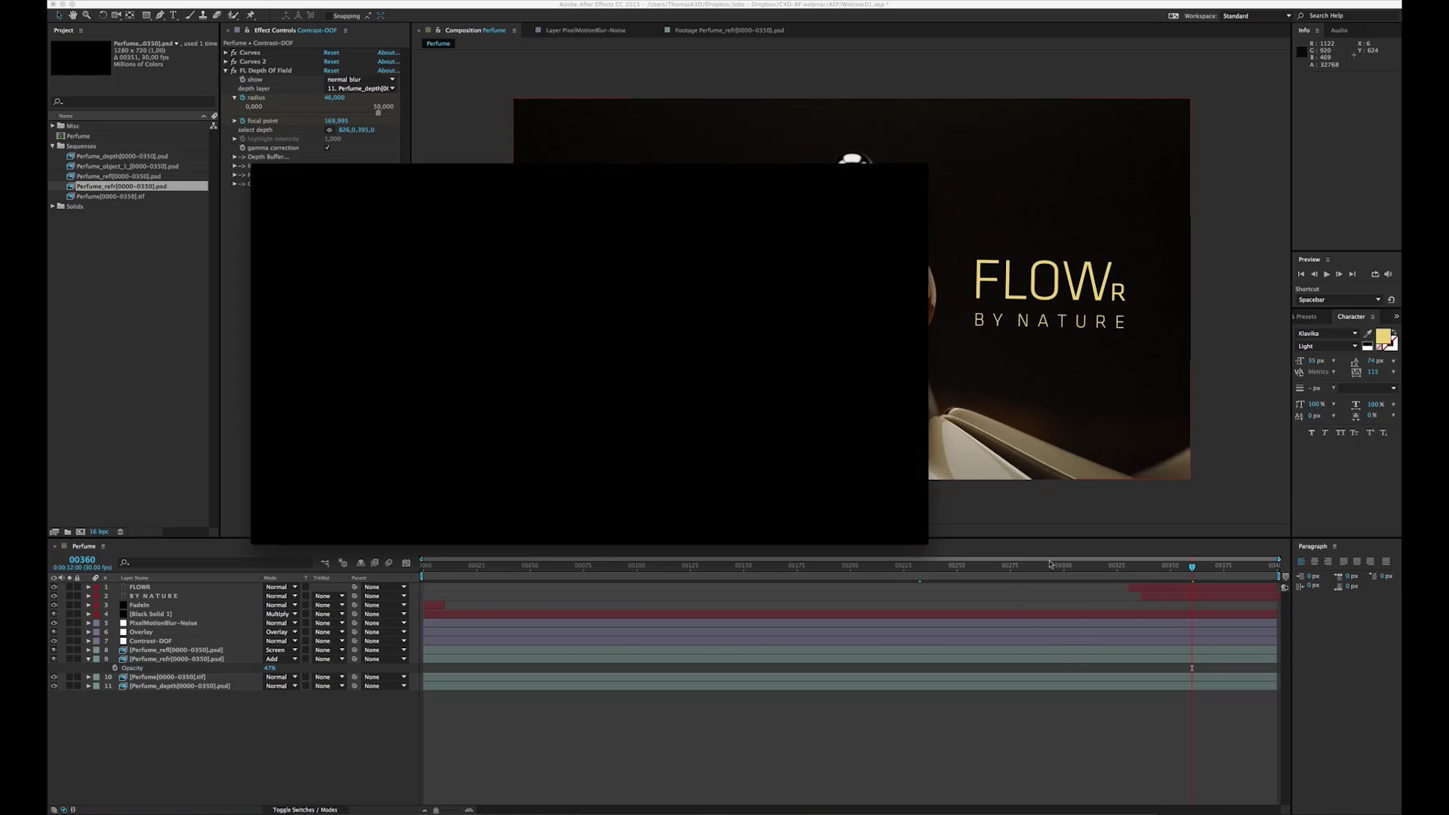
key("space")
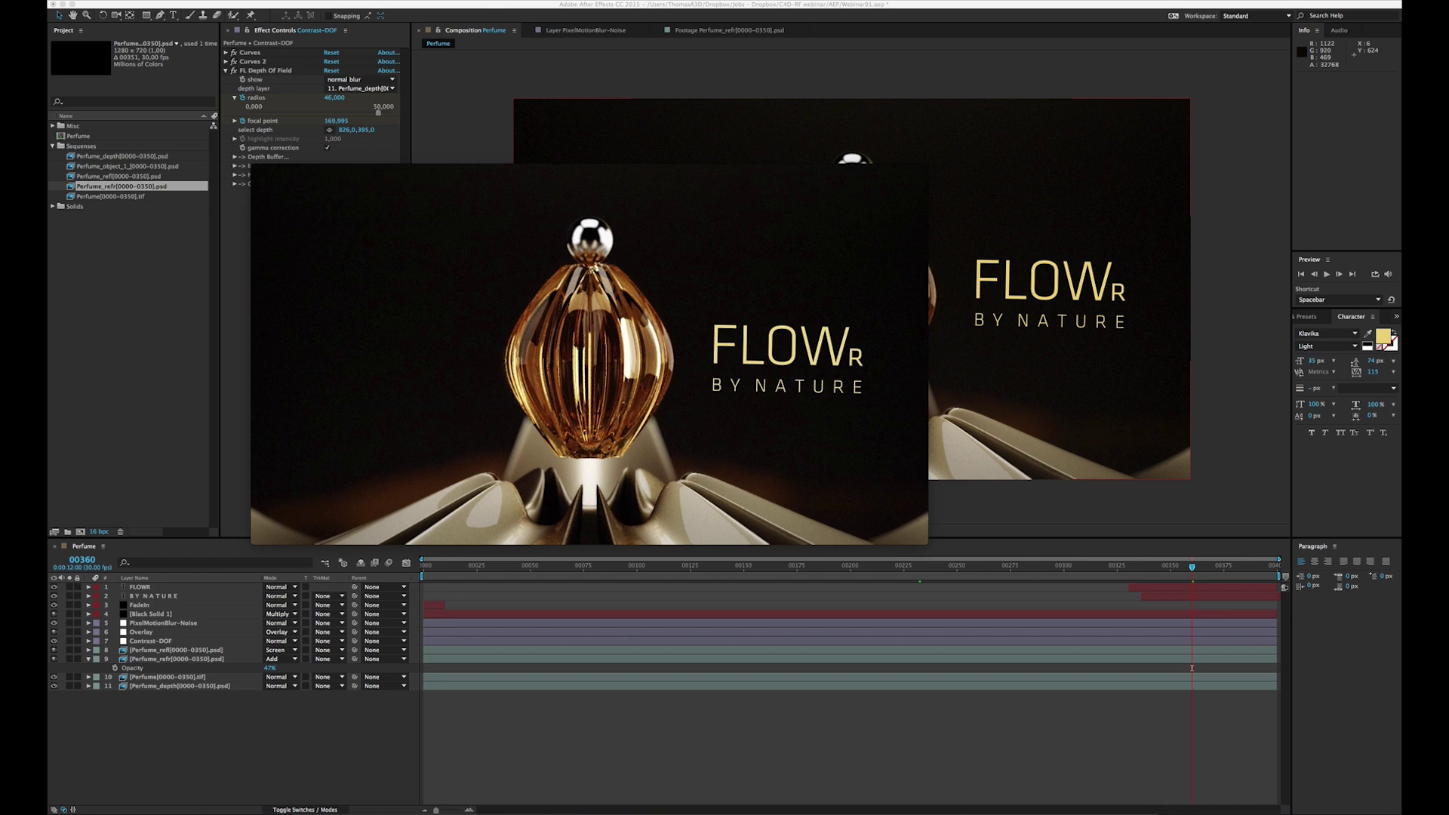
mouse_move(619, 189)
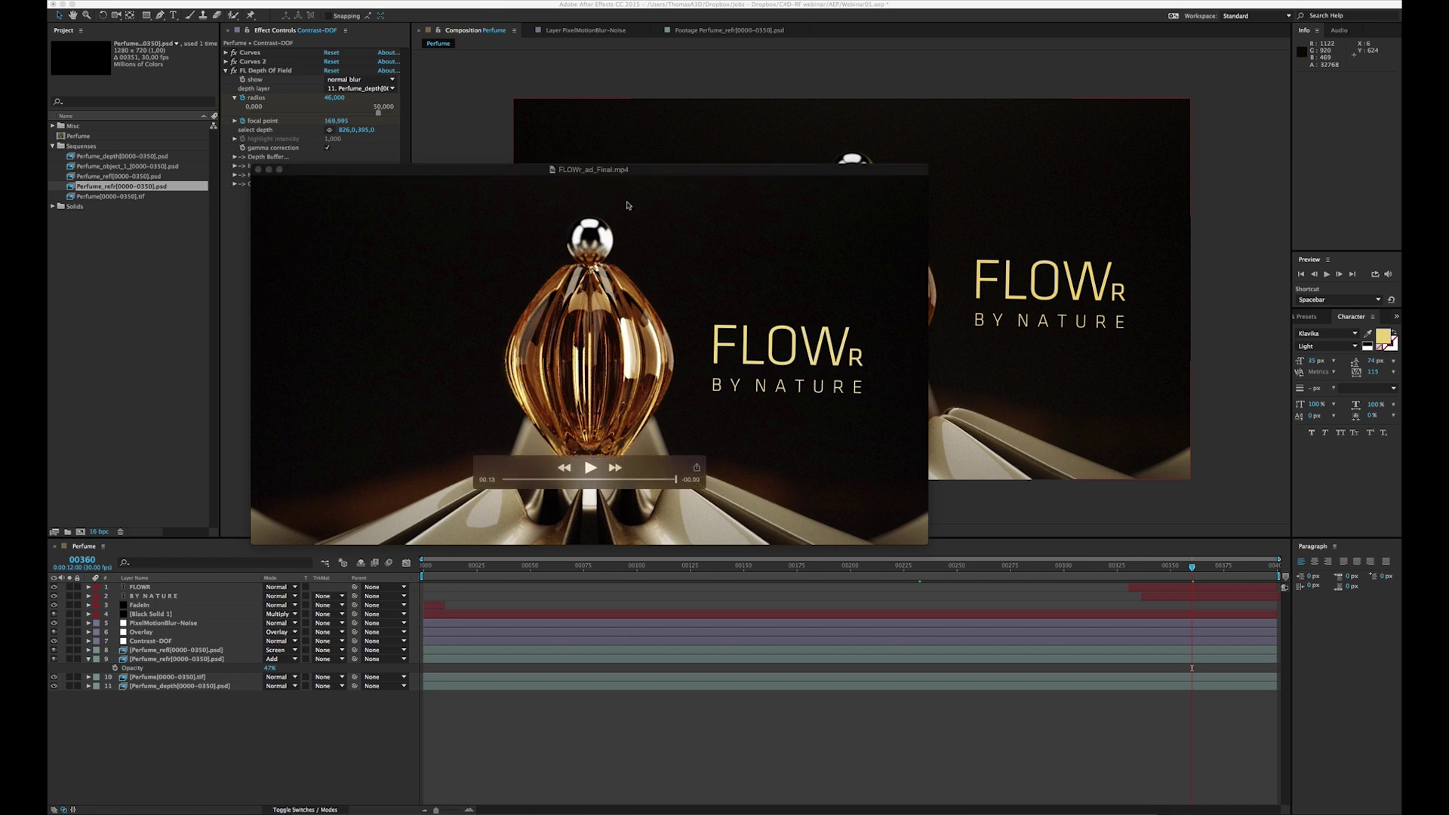
left_click_drag(640, 203, 676, 190)
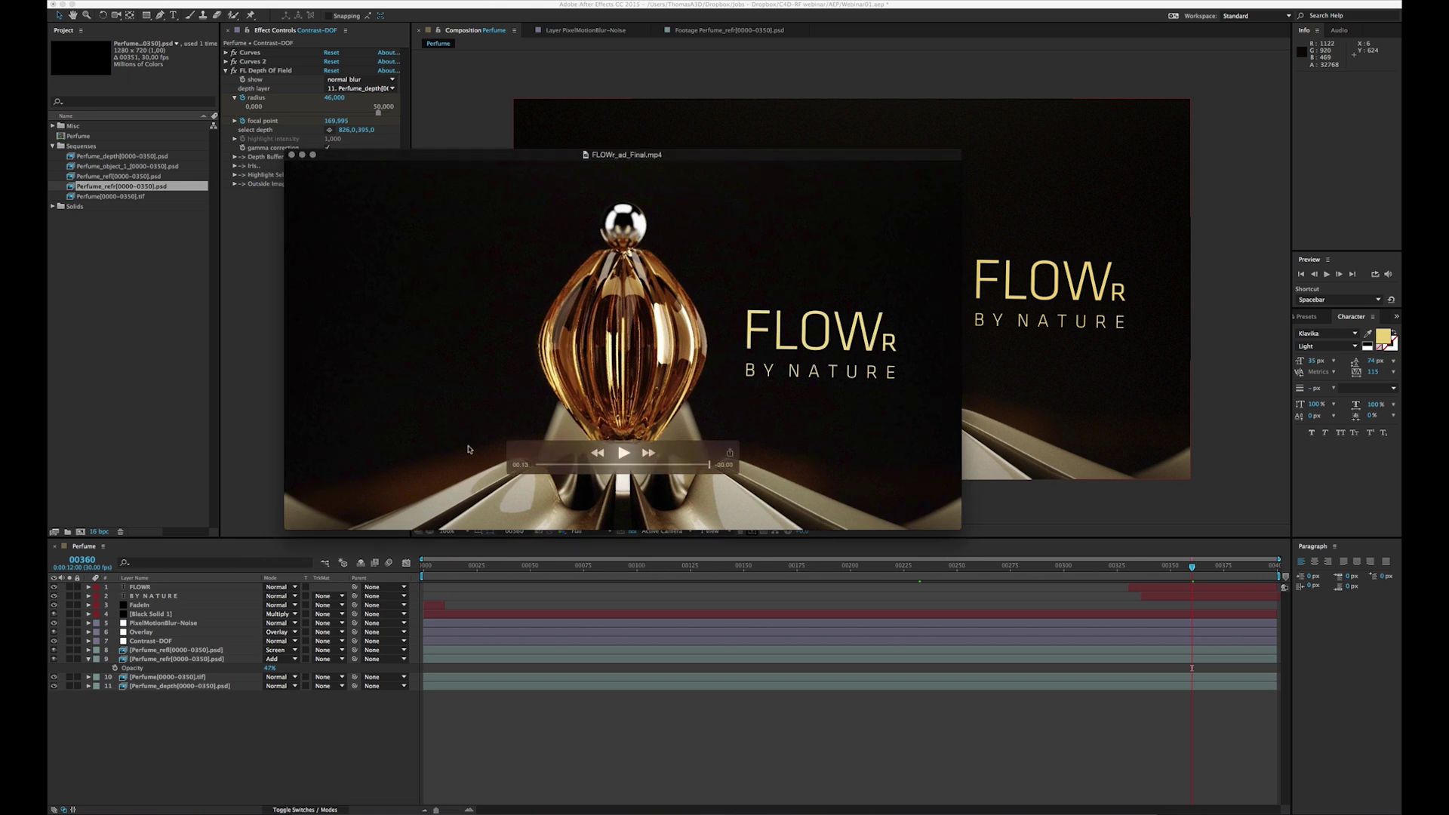
Switch to Cinema 4D, go to frame 72 and disable the RealFlow RK Mesh object
key("super+Tab")
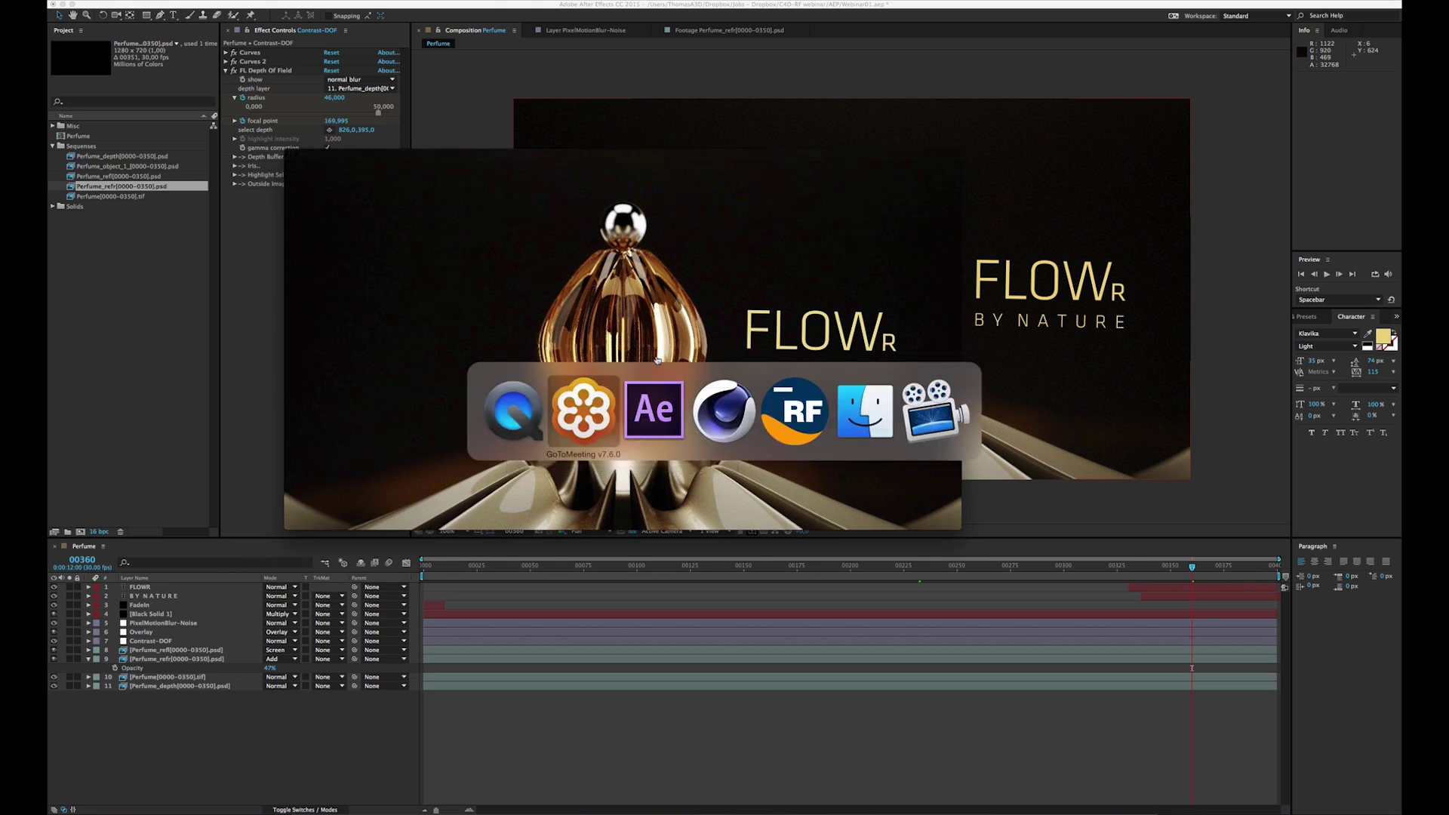
left_click(722, 427)
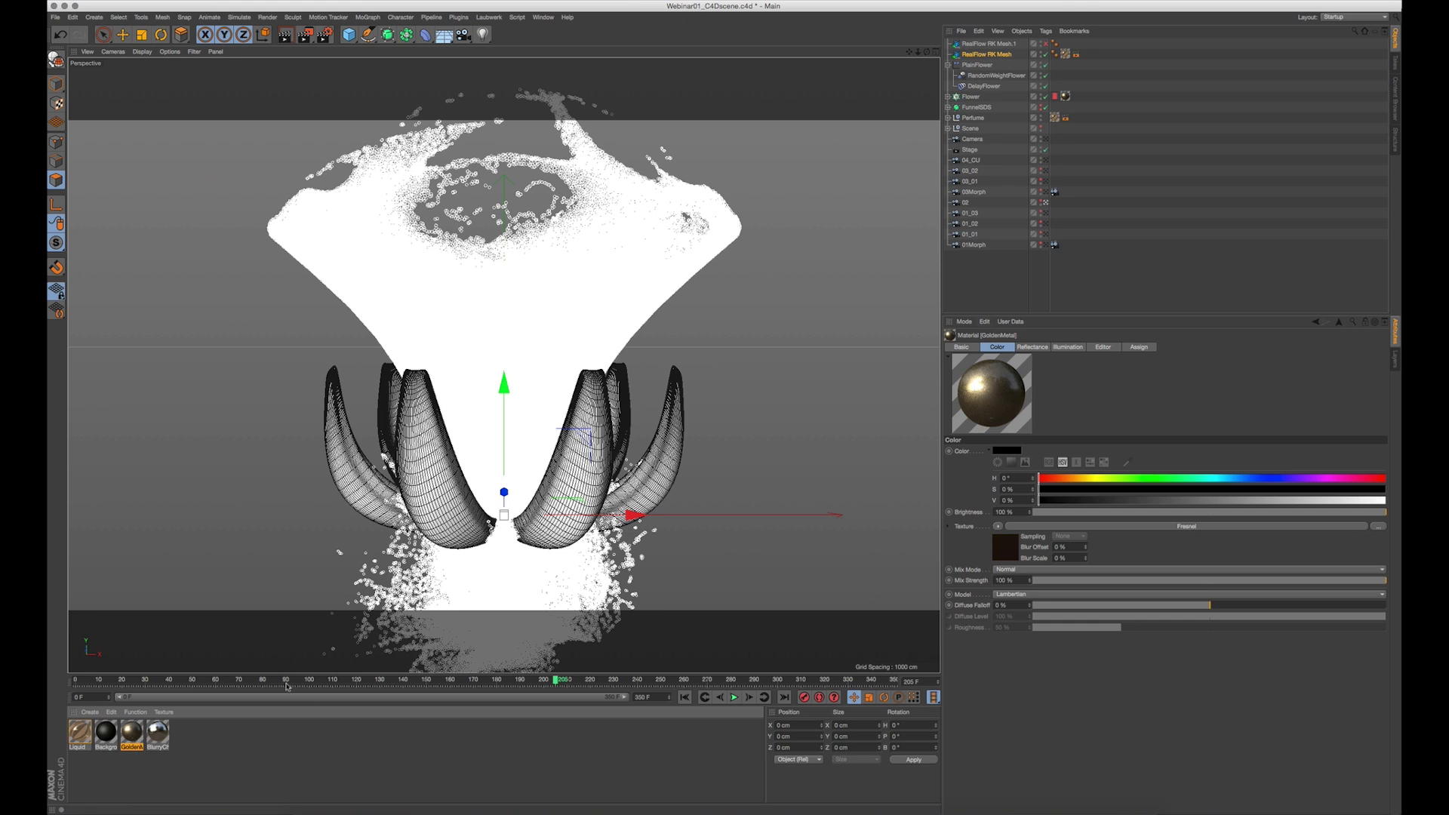
left_click(245, 679)
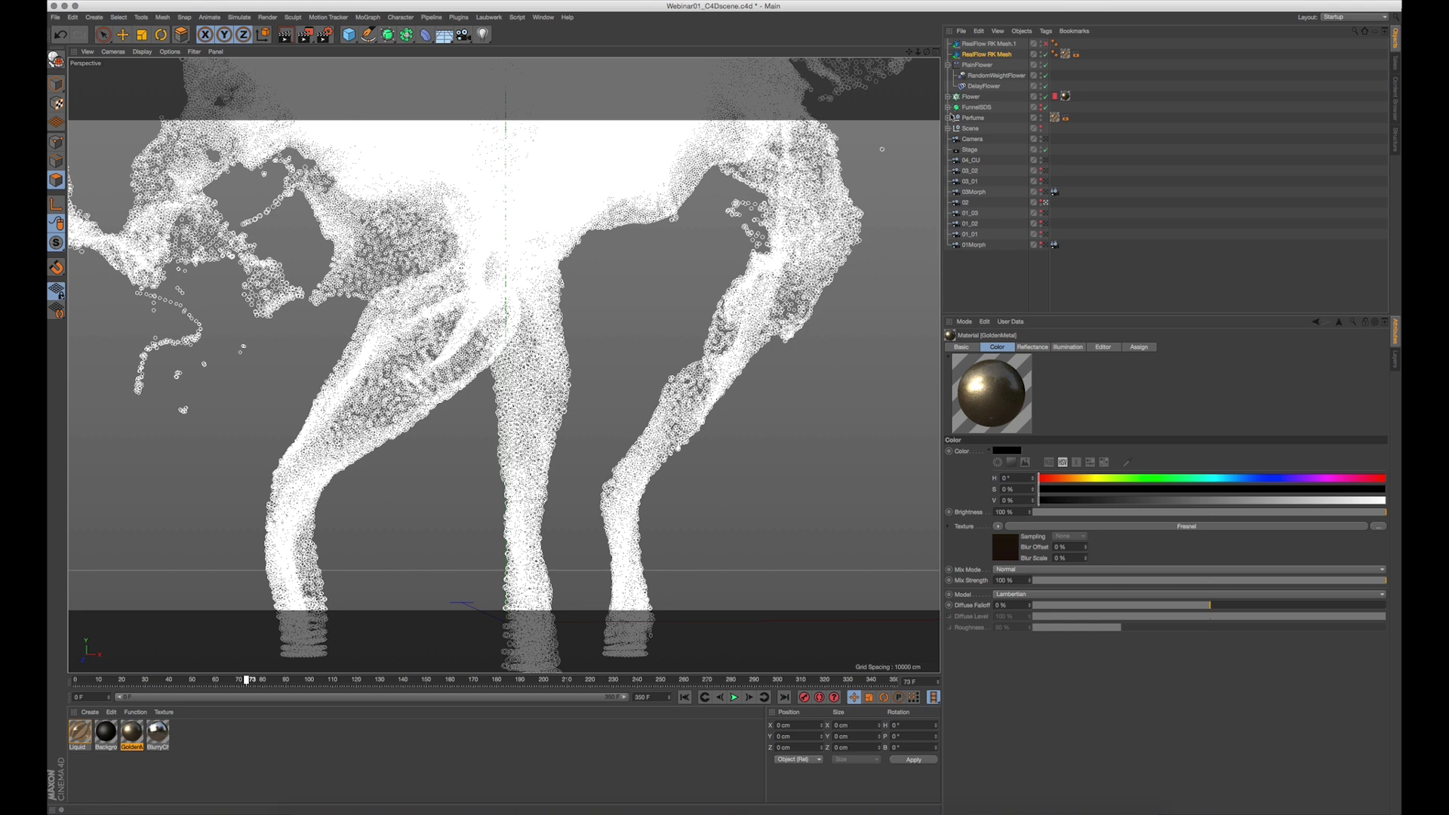
key("f")
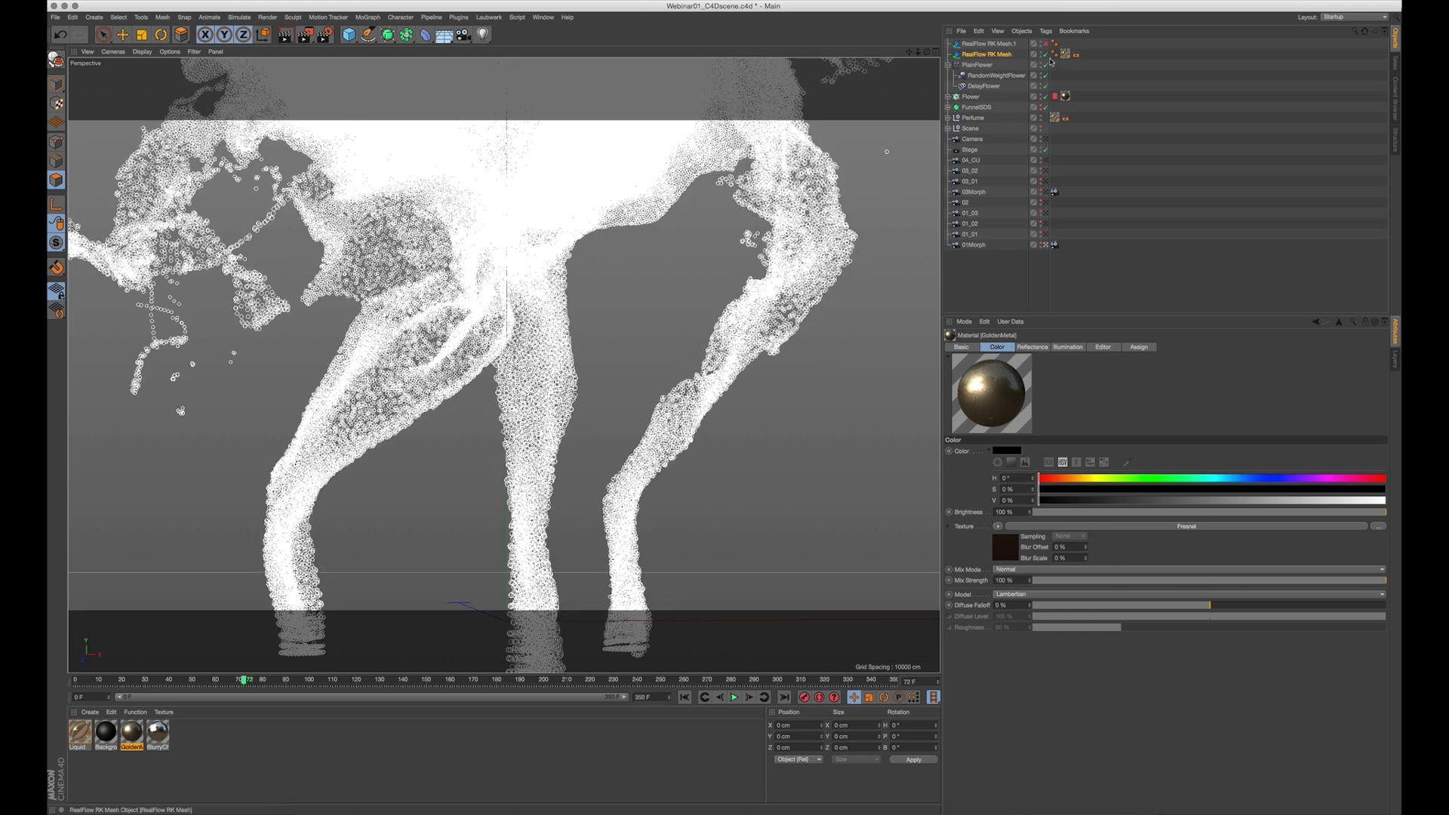
left_click(1046, 52)
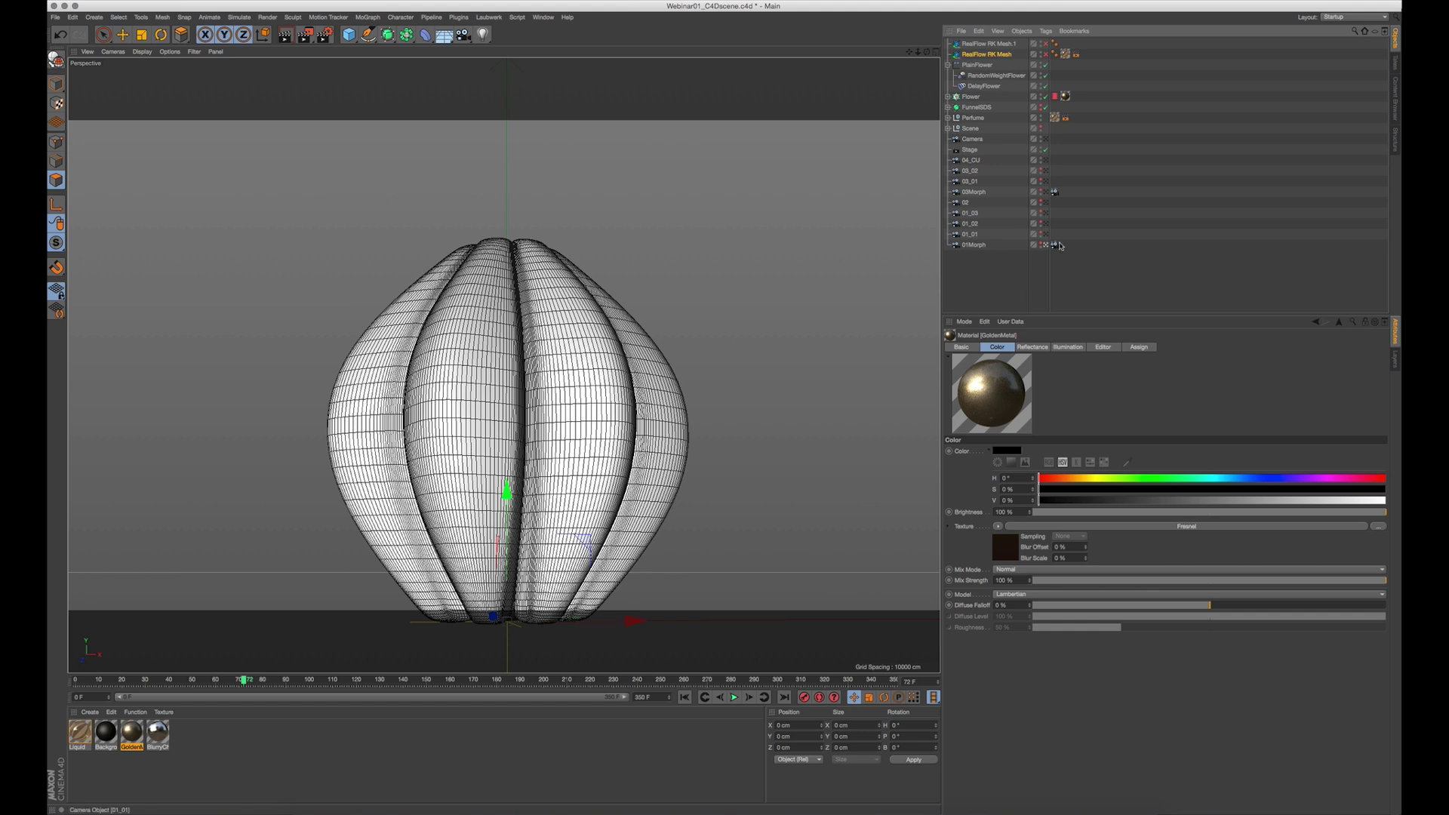
Disable the Stage object, make the Scene group visible in the viewport and view its complete light setup around the flower
left_click(1045, 149)
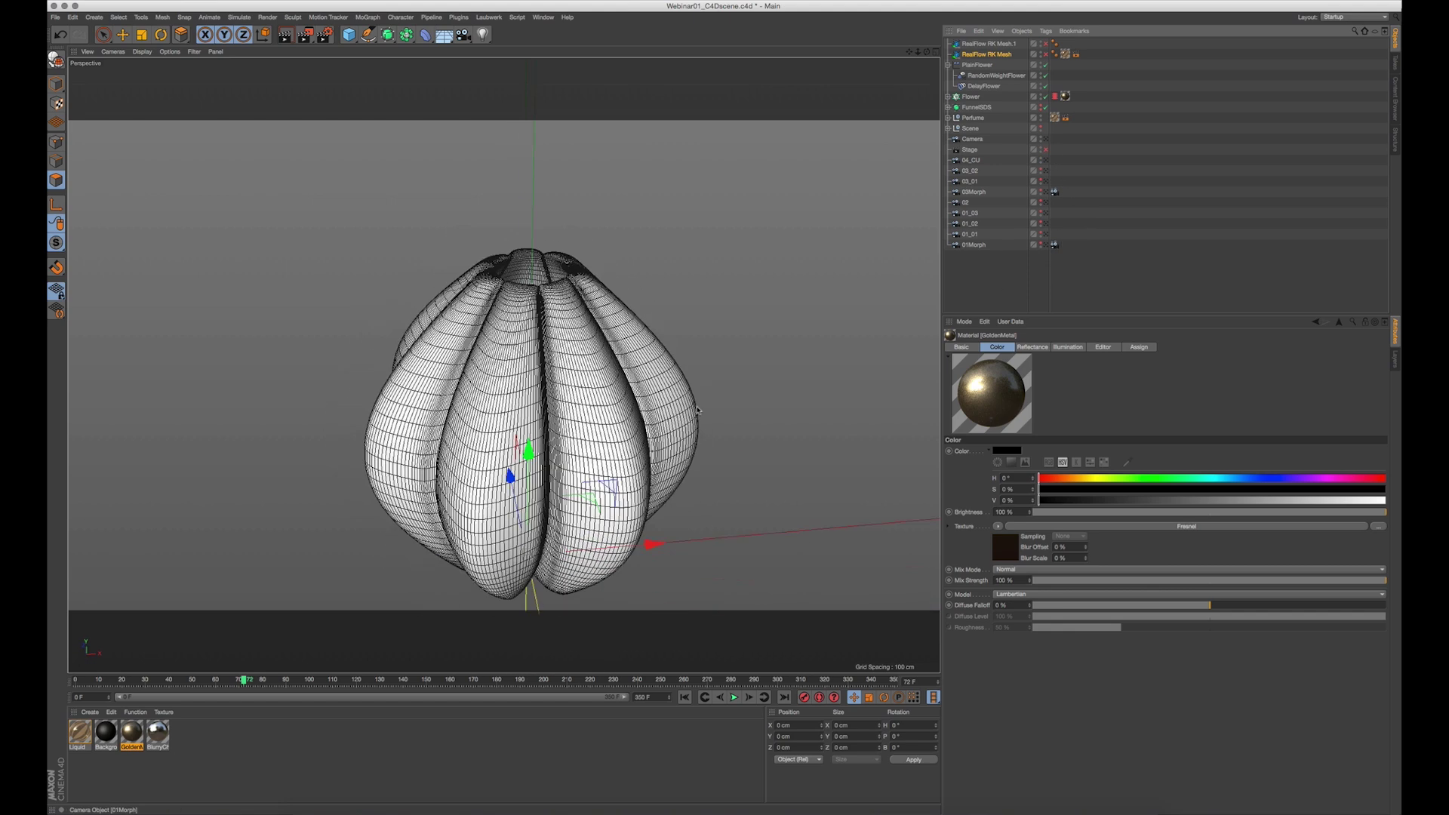
scroll(698, 410, "down", 5)
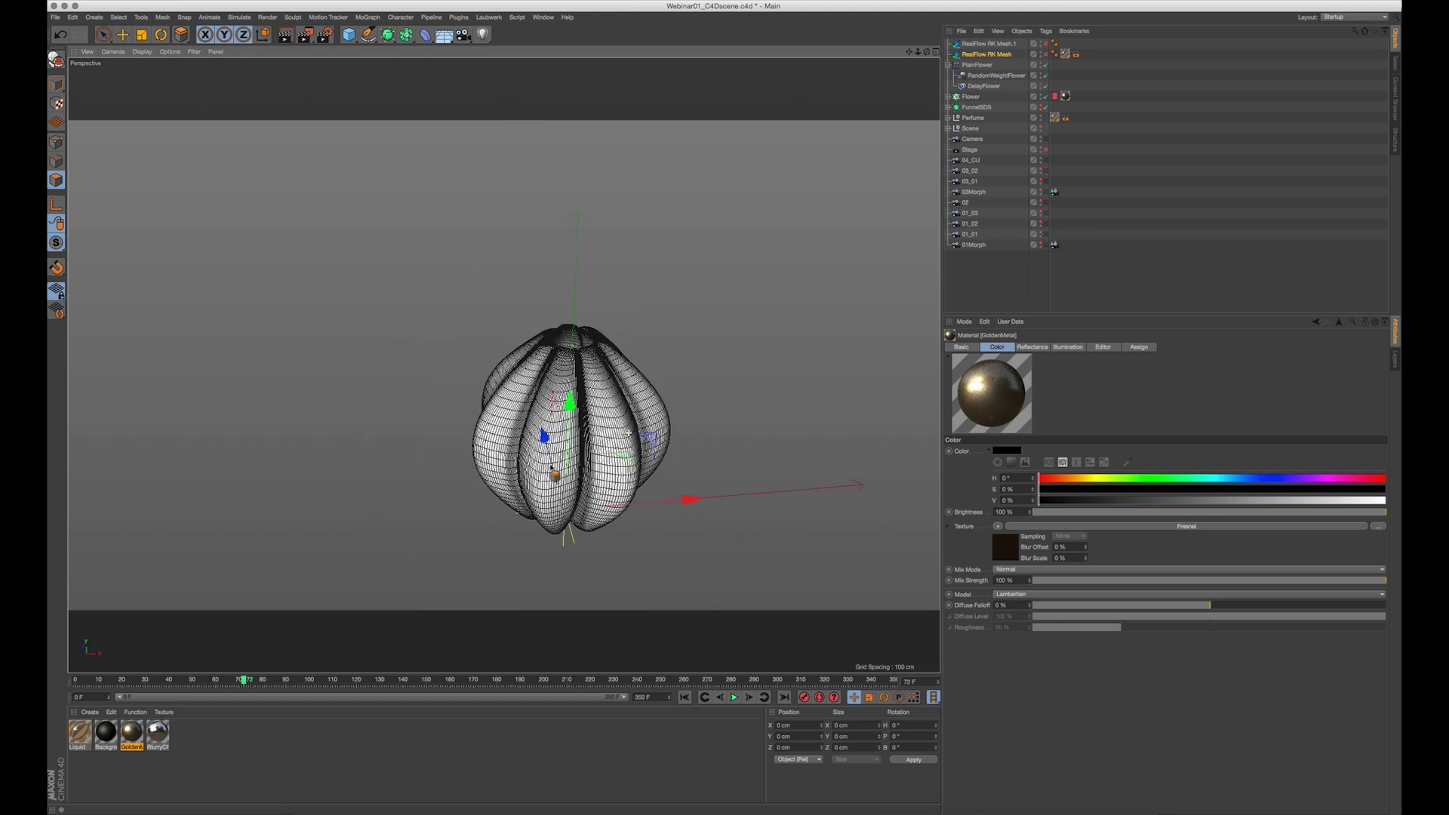
left_click(1041, 127)
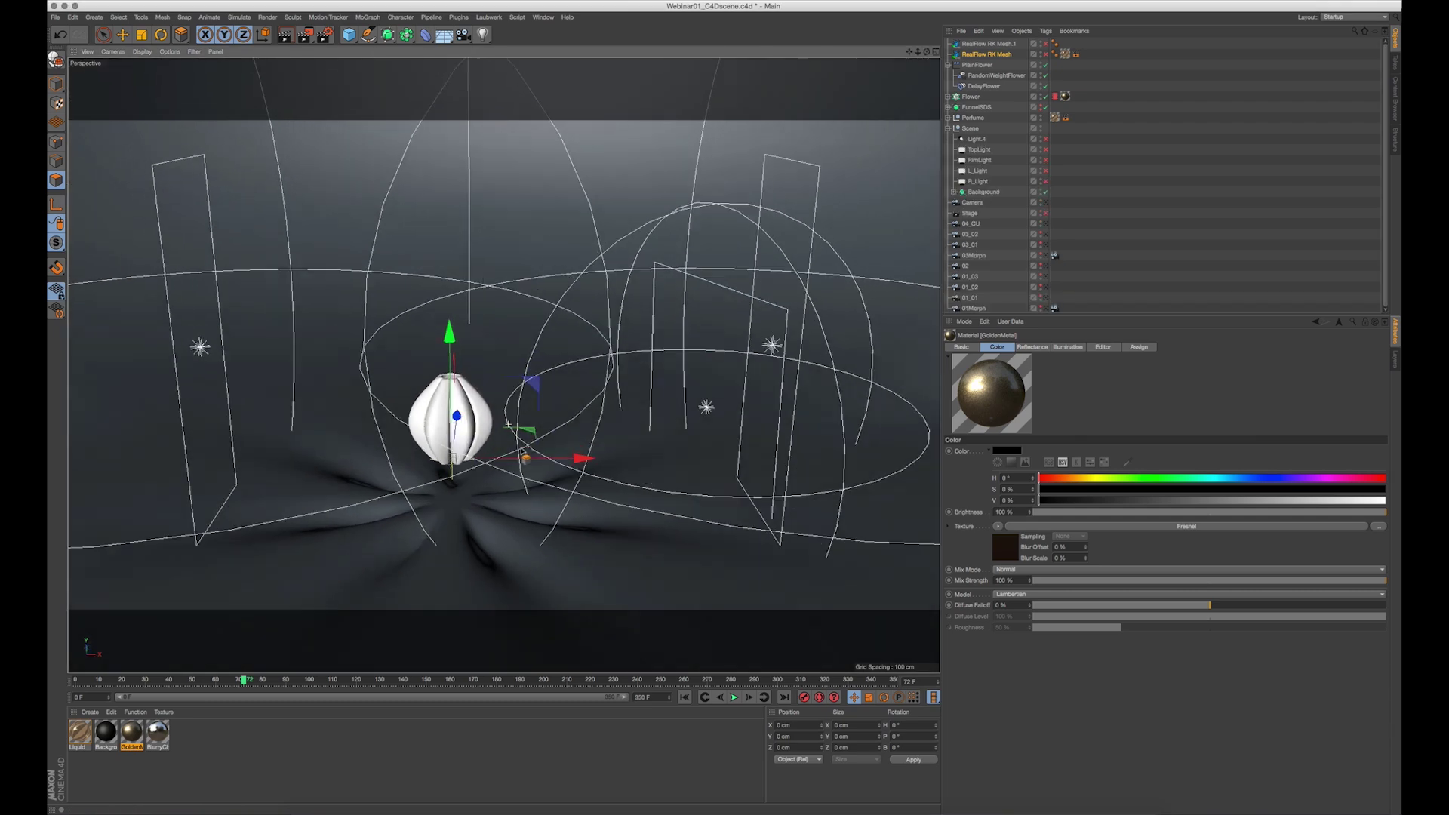
right_click_drag(635, 419, 554, 435, "alt")
middle_click_drag(608, 398, 549, 383, "alt")
left_click_drag(548, 351, 498, 358, "alt")
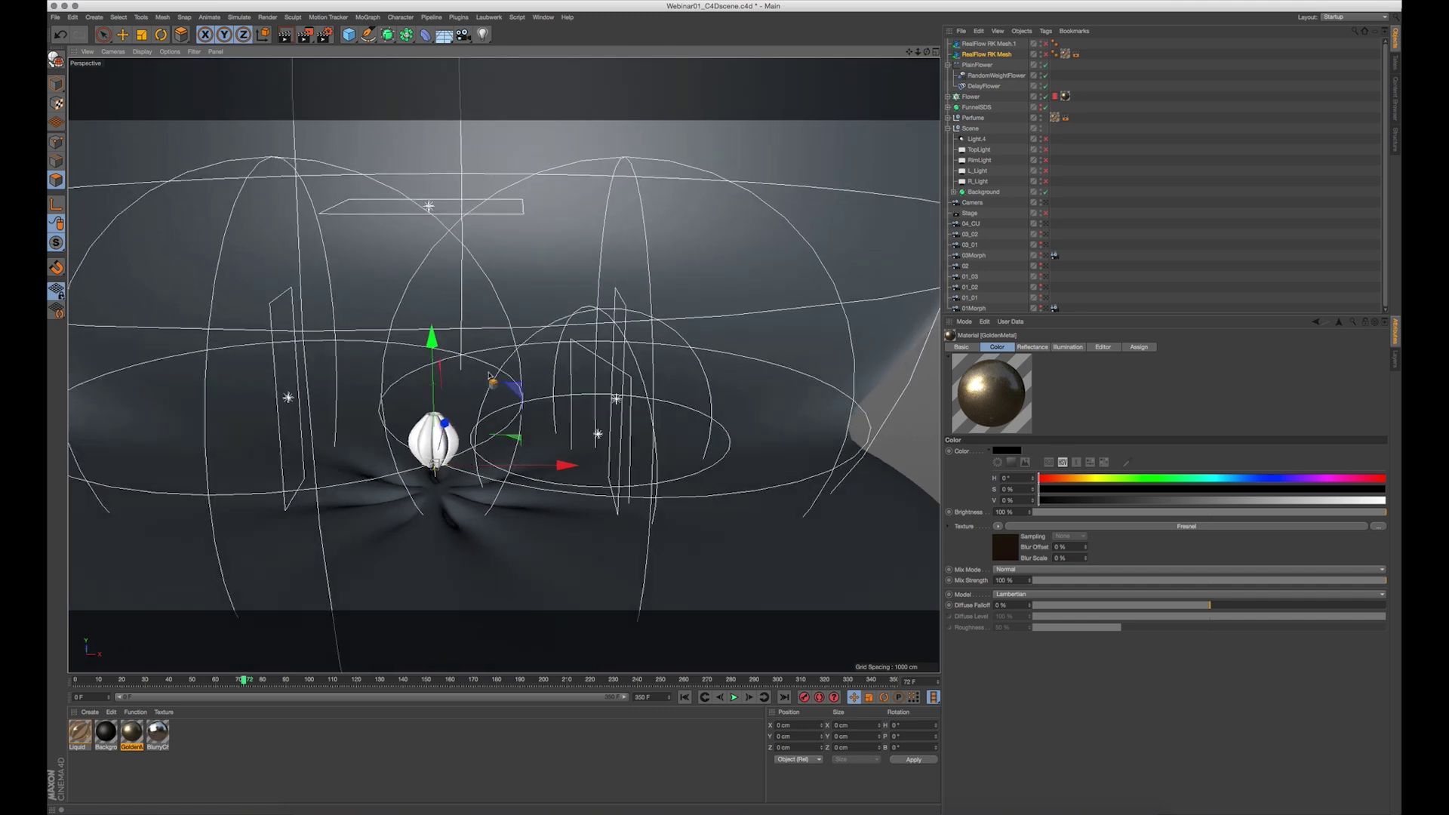
middle_click_drag(471, 357, 527, 398, "alt")
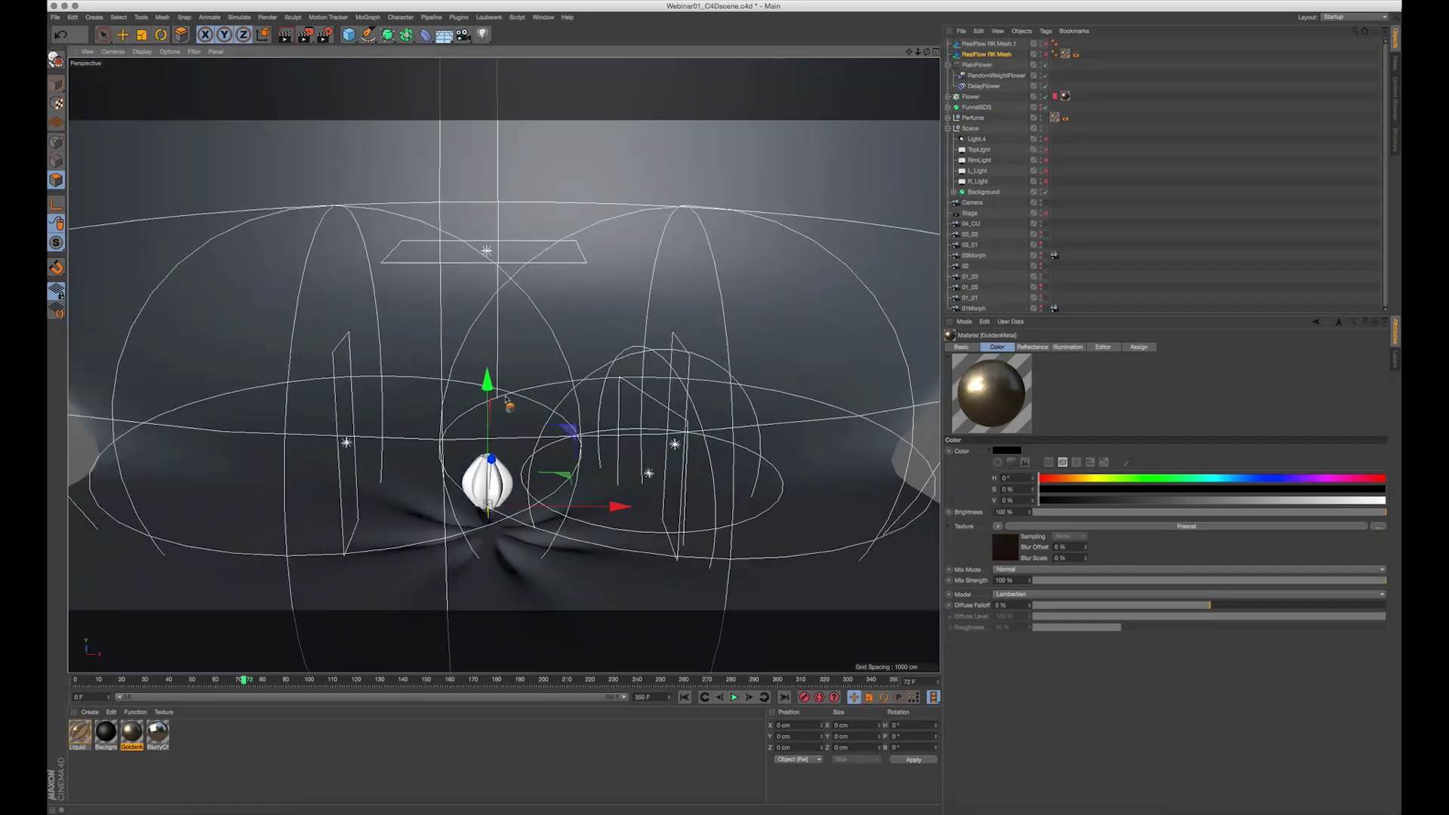
Enable the TopLight, L_Light, R_Light and RimLight objects and view their combined effect on the flower
left_click(979, 150)
left_click(1046, 151)
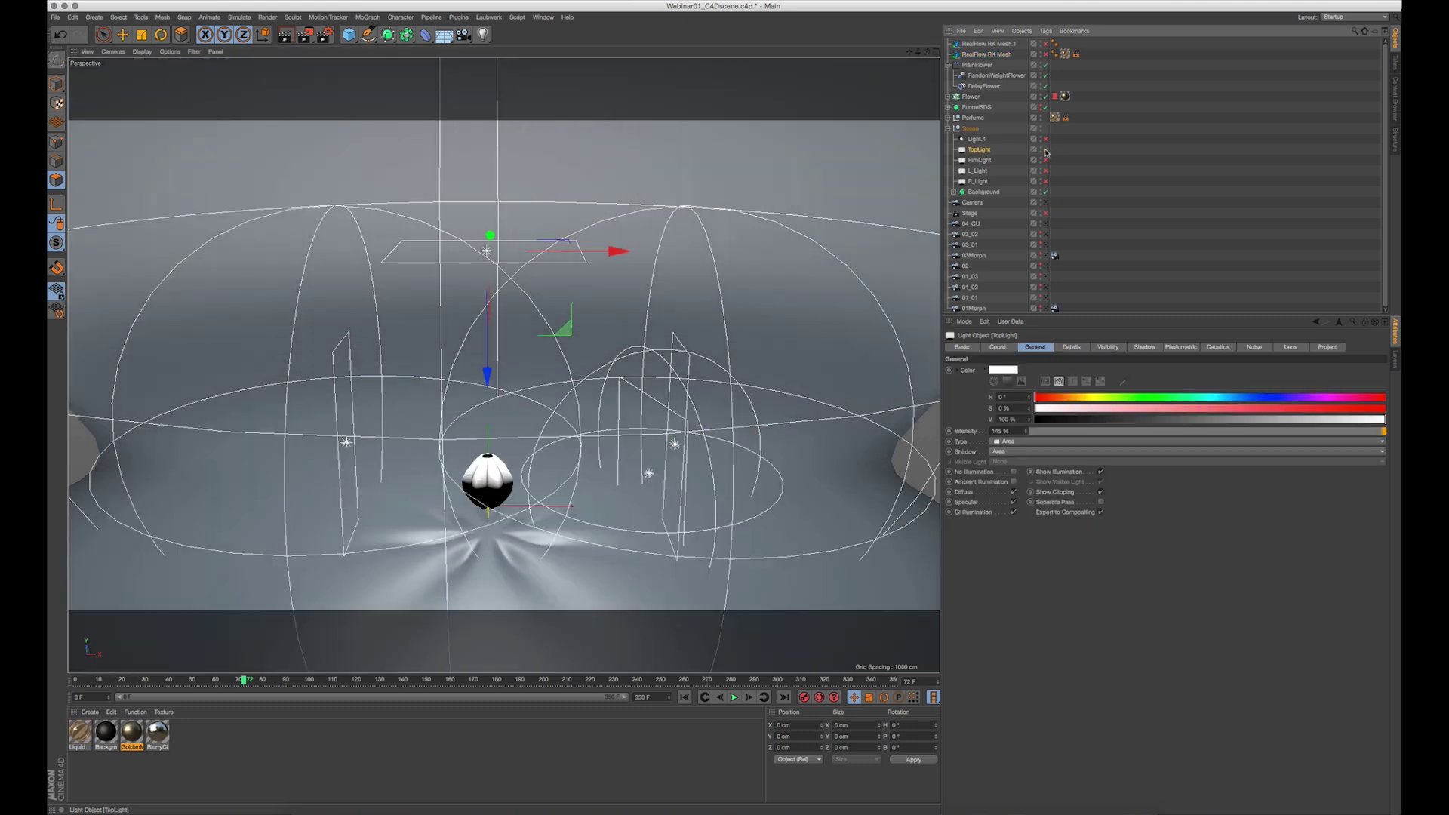
left_click(979, 160)
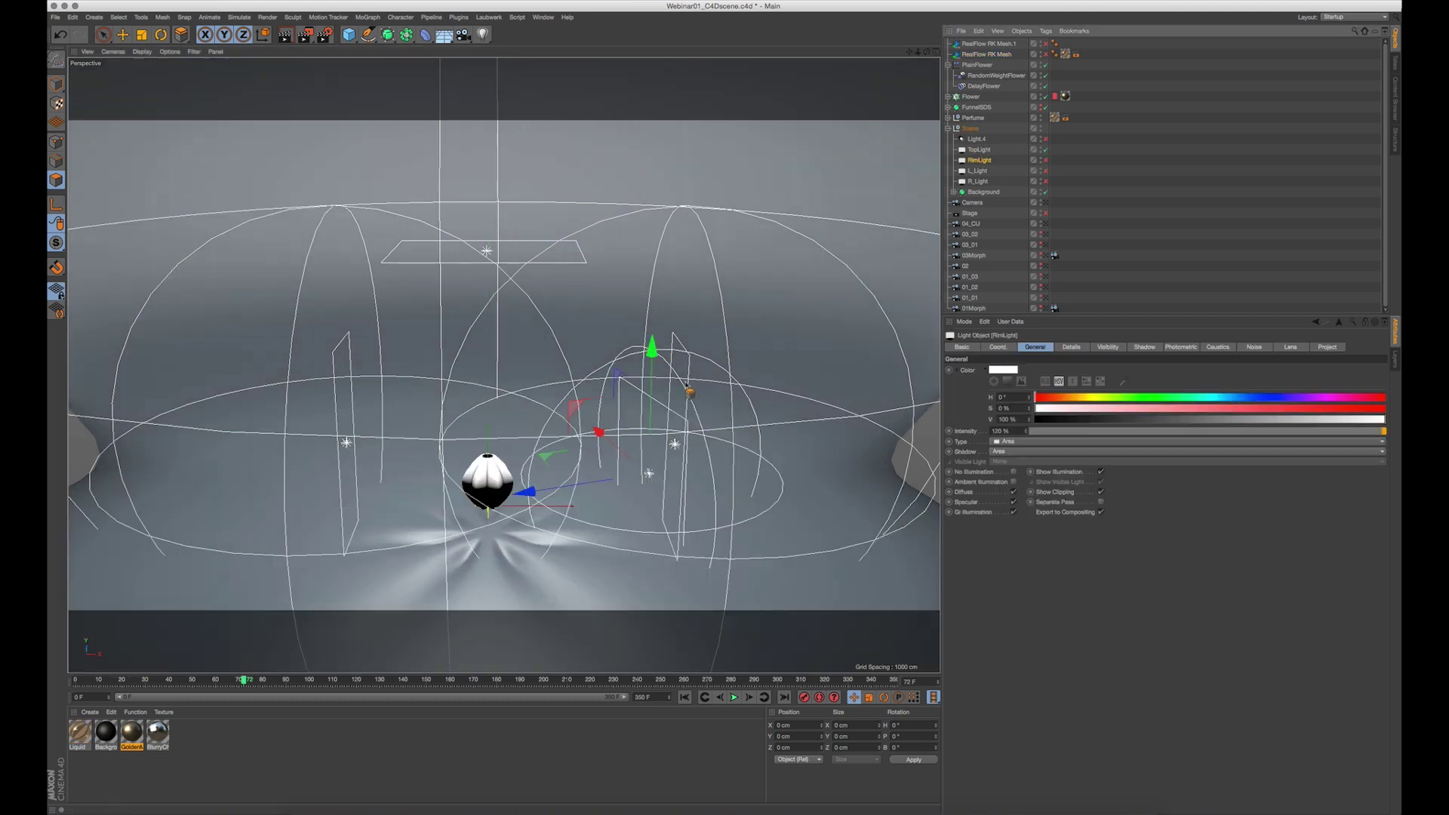
left_click(1045, 182)
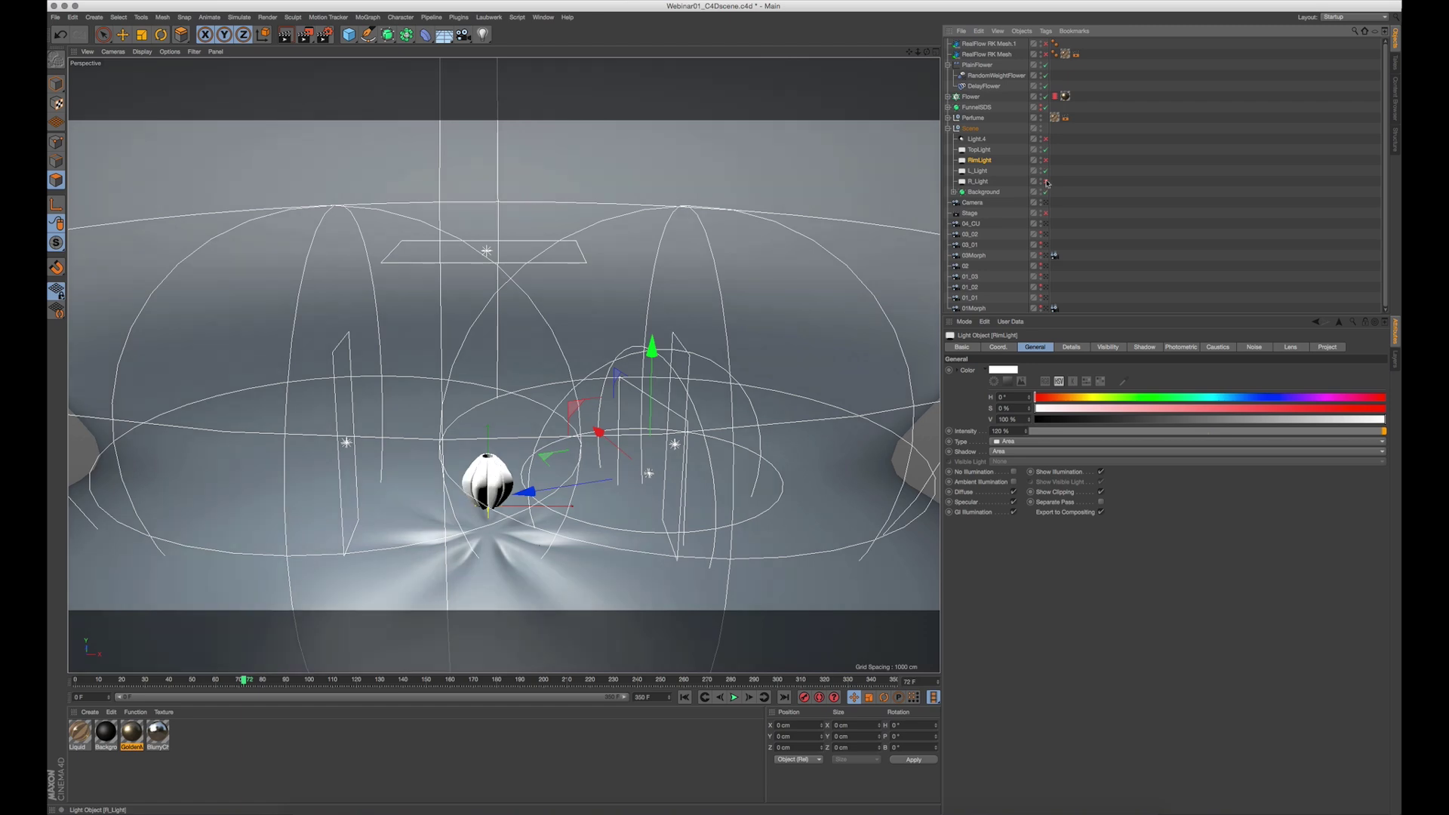
left_click(1047, 182)
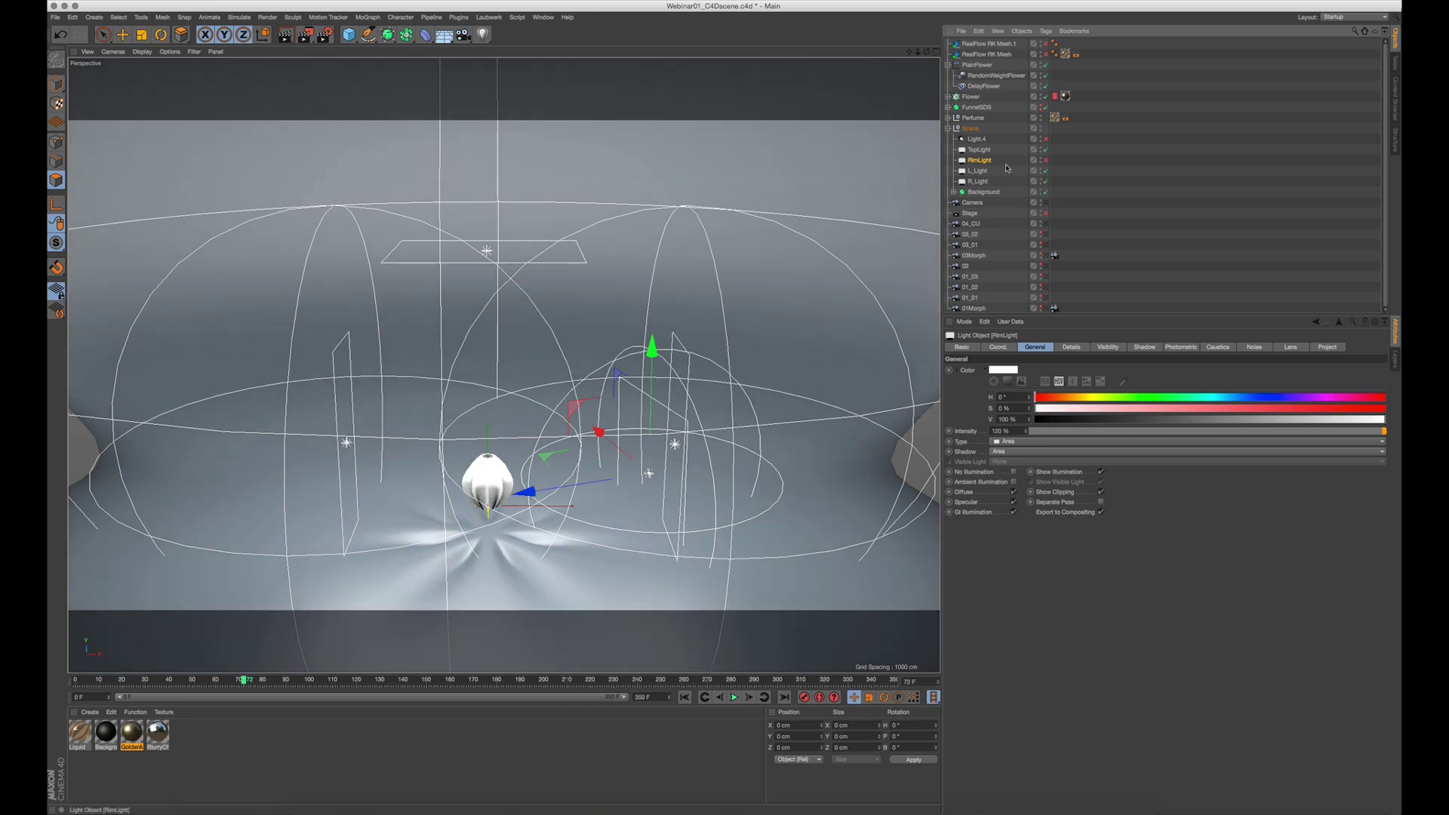
left_click(1046, 161)
left_click_drag(483, 491, 400, 482, "alt")
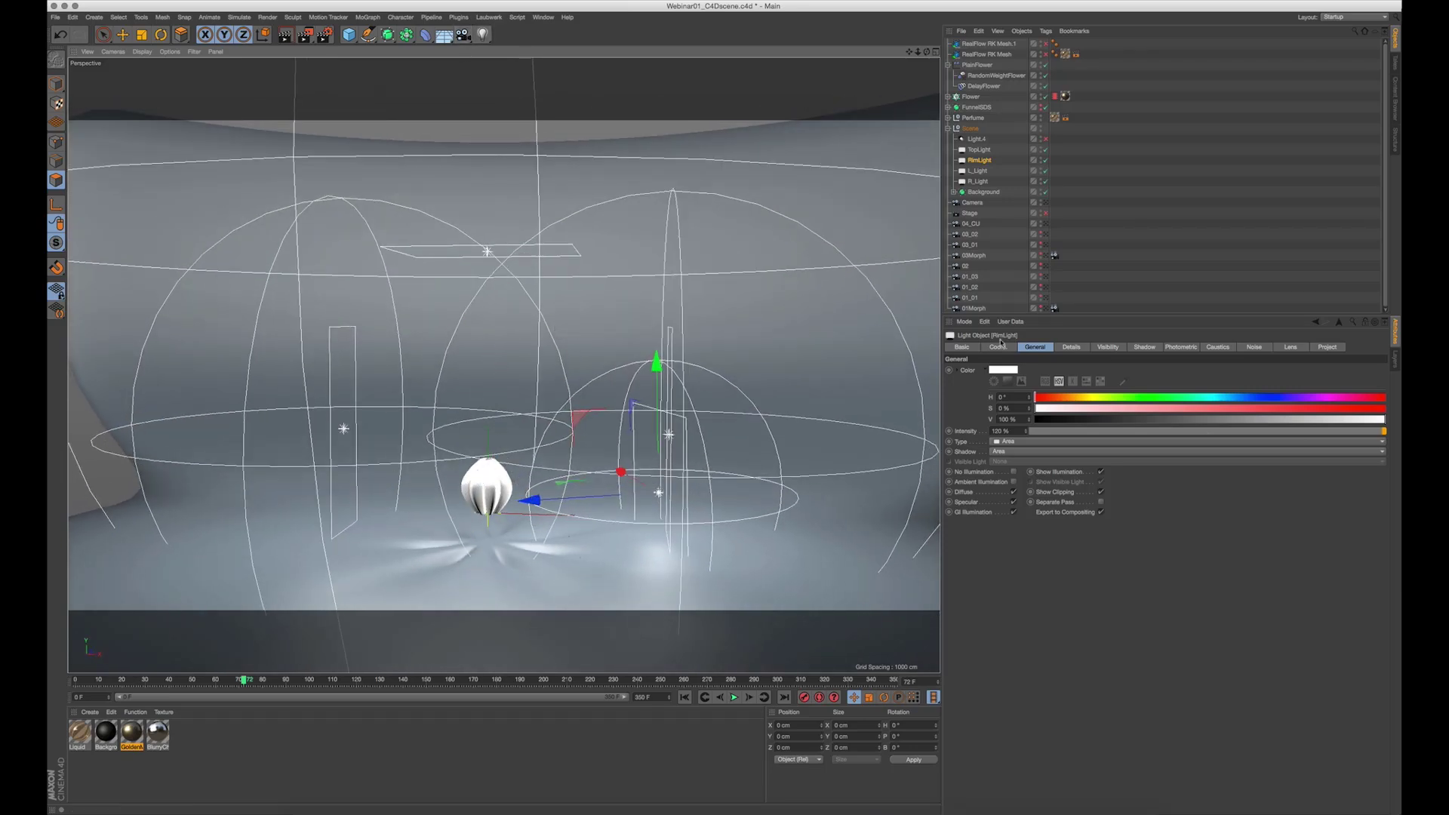
Look through the 01_01 camera and reframe the view to show the whole closed flower
left_click(1047, 298)
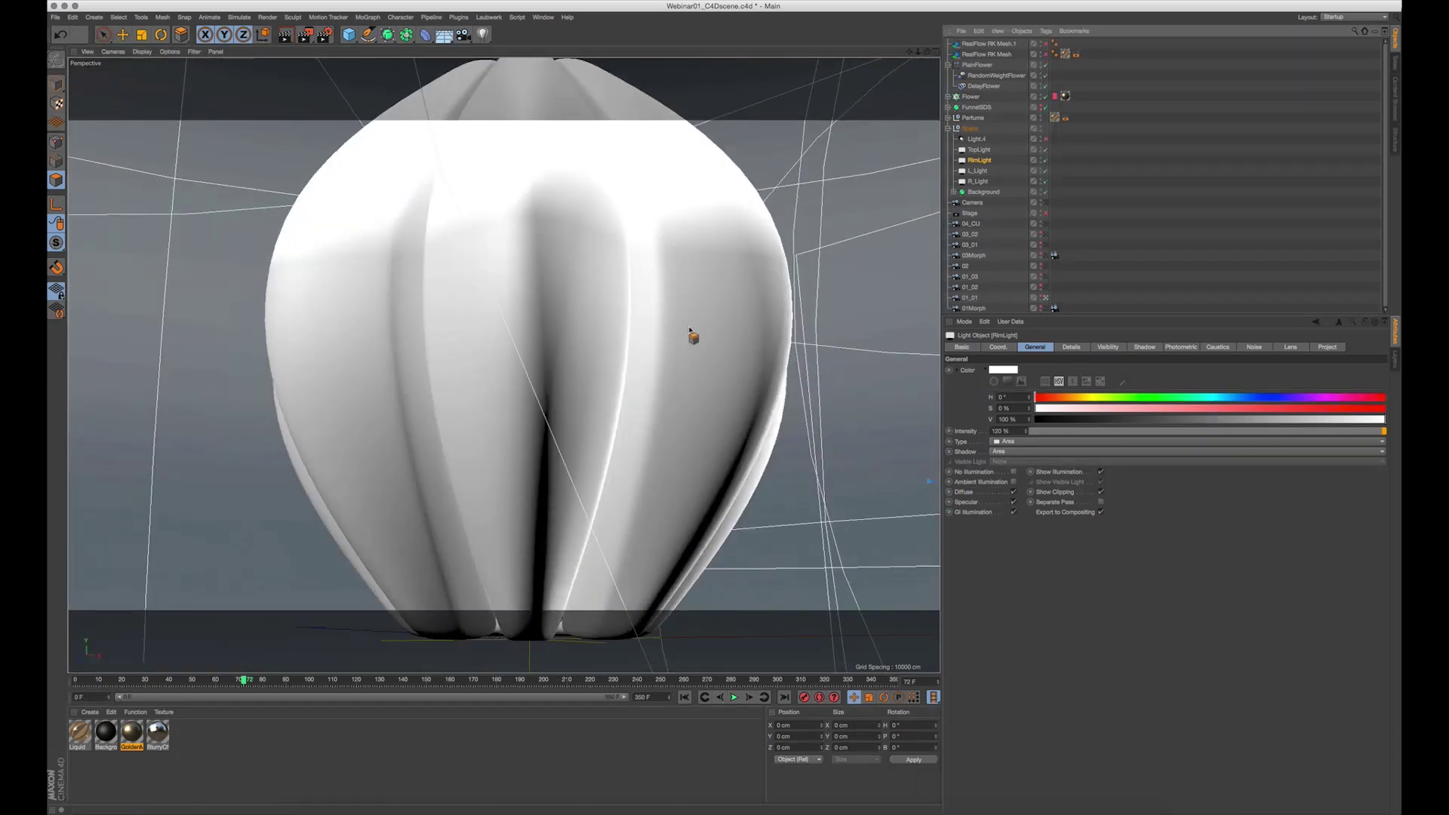
right_click_drag(696, 321, 629, 347, "alt")
middle_click_drag(687, 339, 597, 411, "alt")
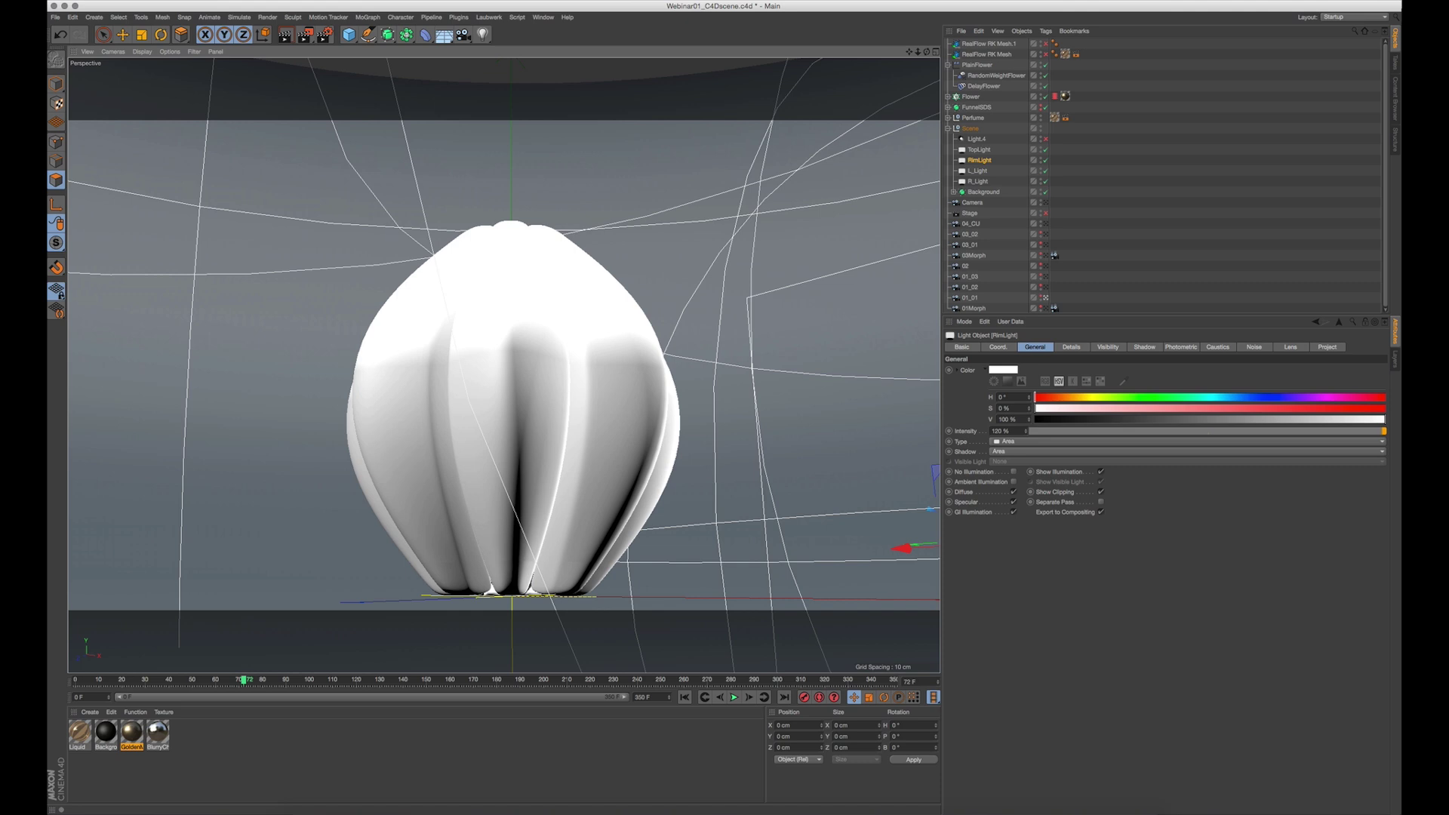
Switch to After Effects and show the Pixel Motion Blur and Noise effects of the PixelMotionBlur-Noise layer
key("super+Tab")
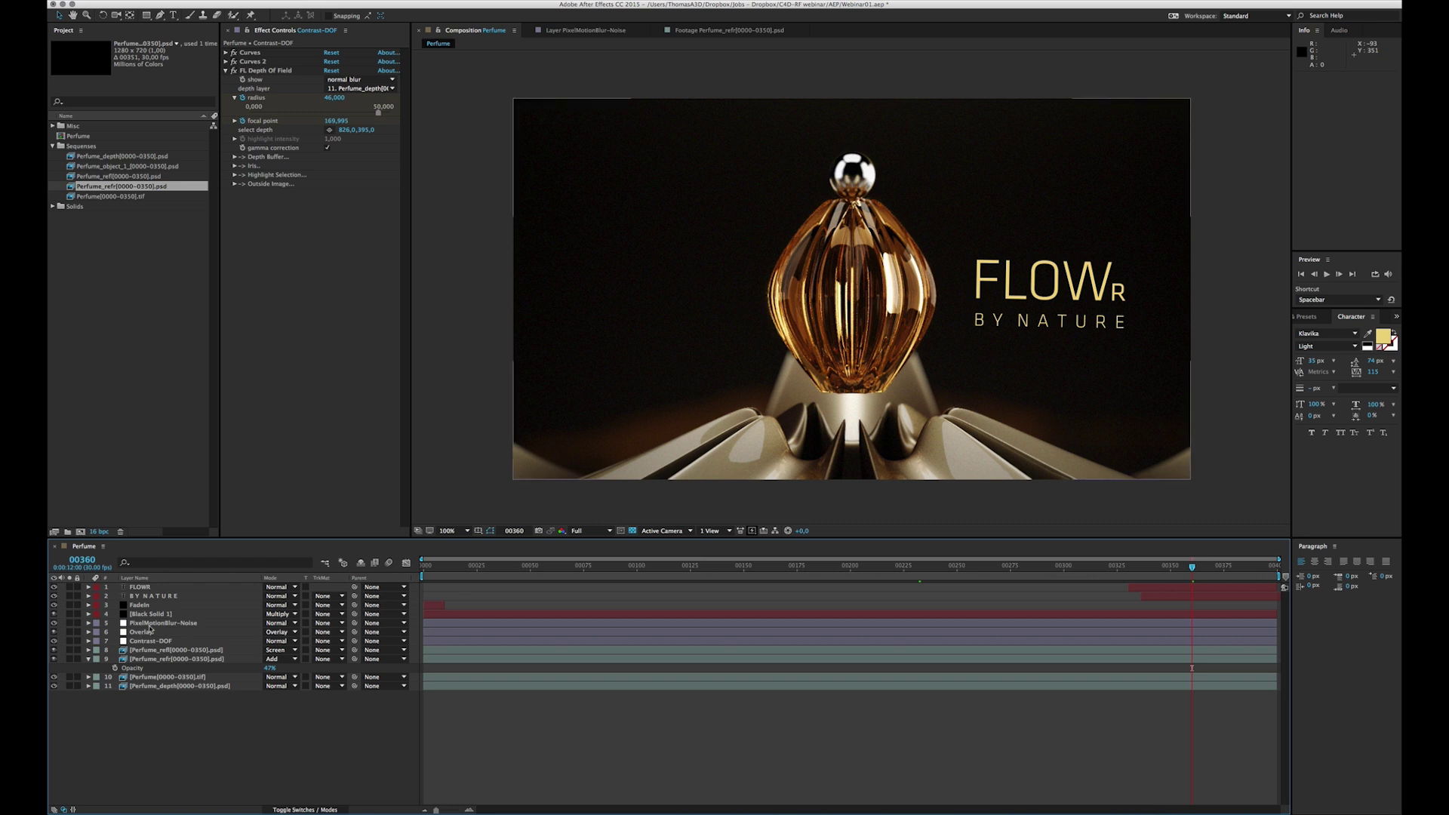
left_click(152, 623)
left_click(279, 53)
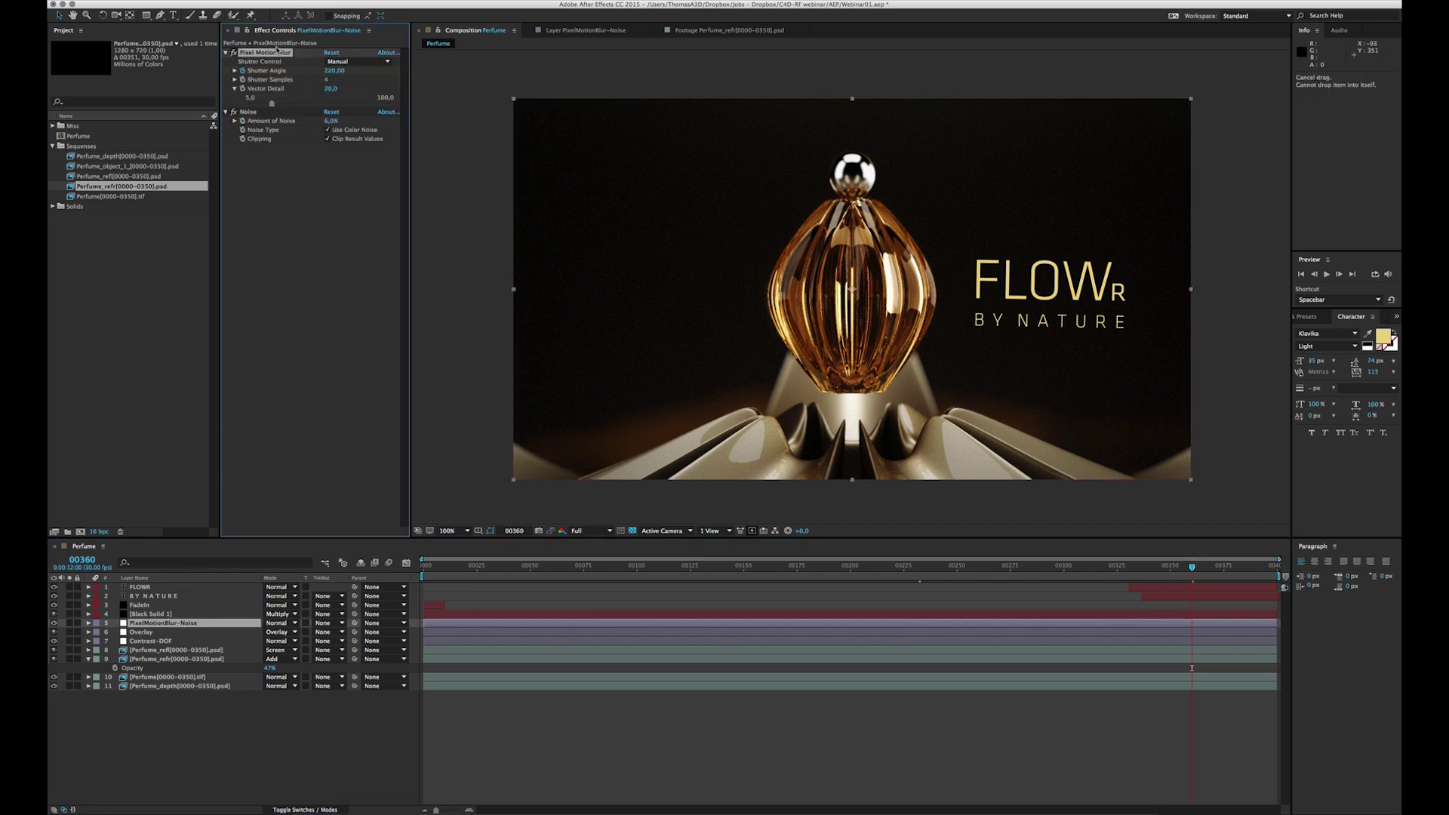
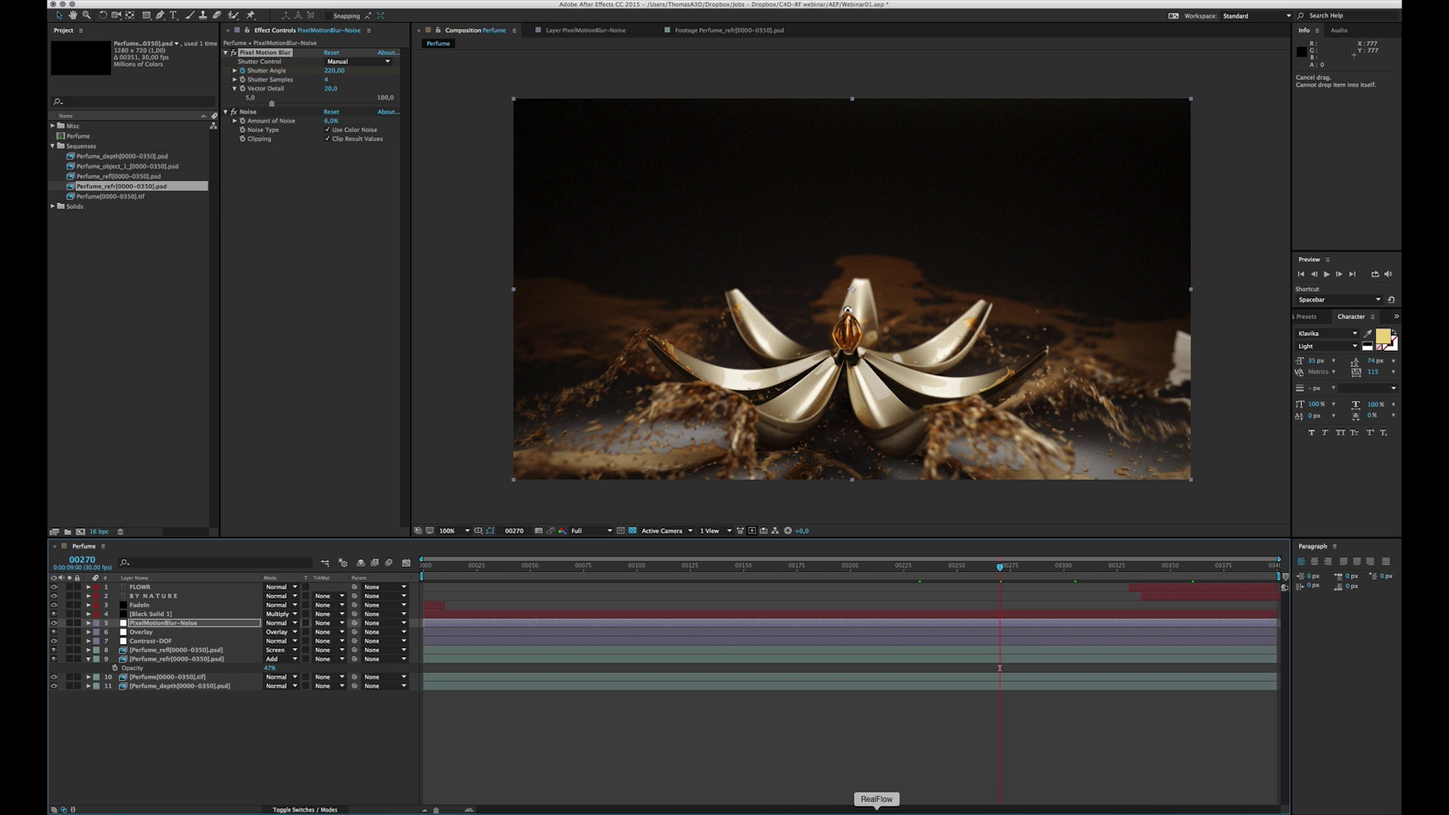
Switch to RealFlow, look over the export commands, and inspect the Plane (1) node's parameters and available commands
left_click(877, 813)
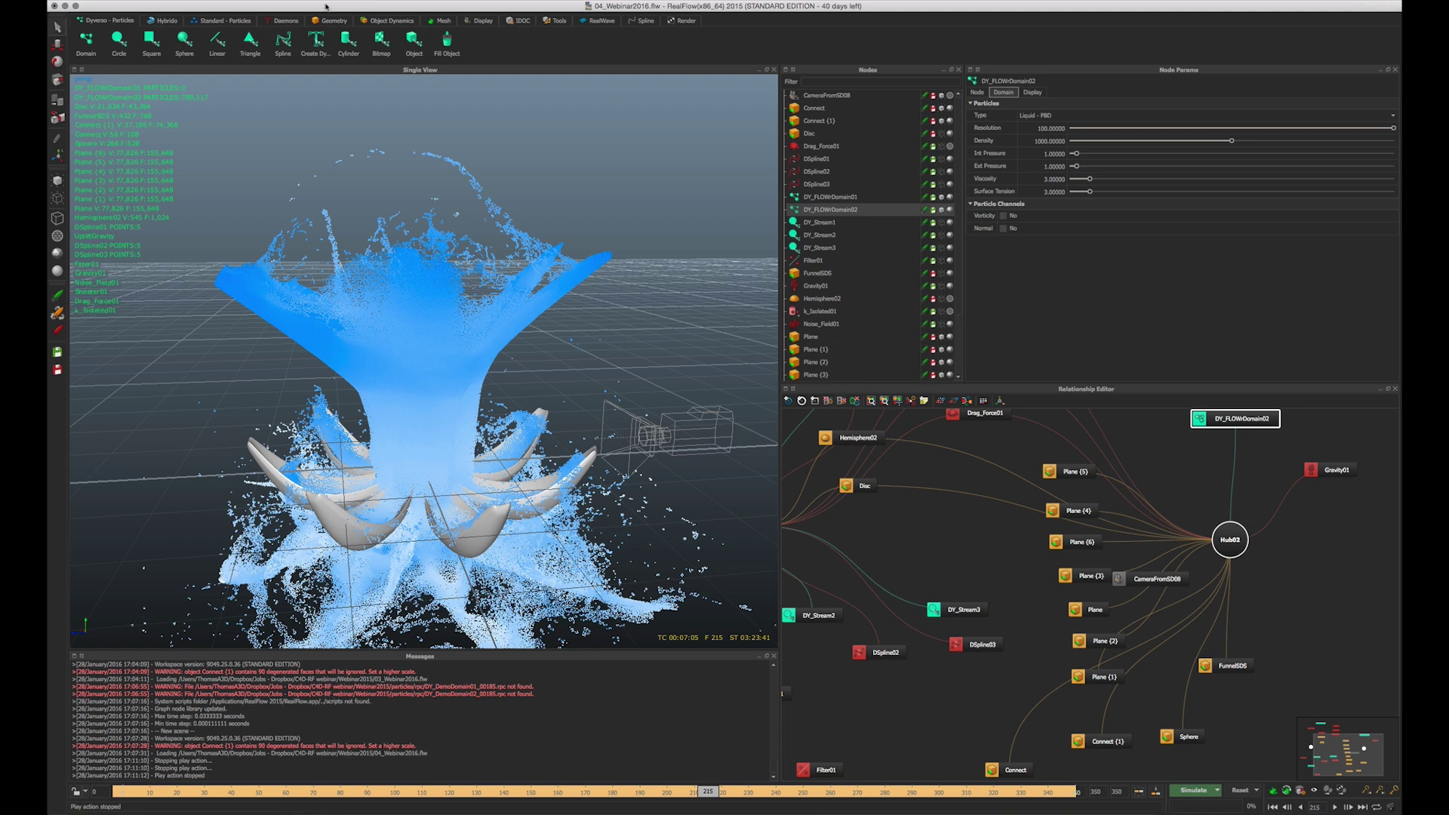
left_click(270, 2)
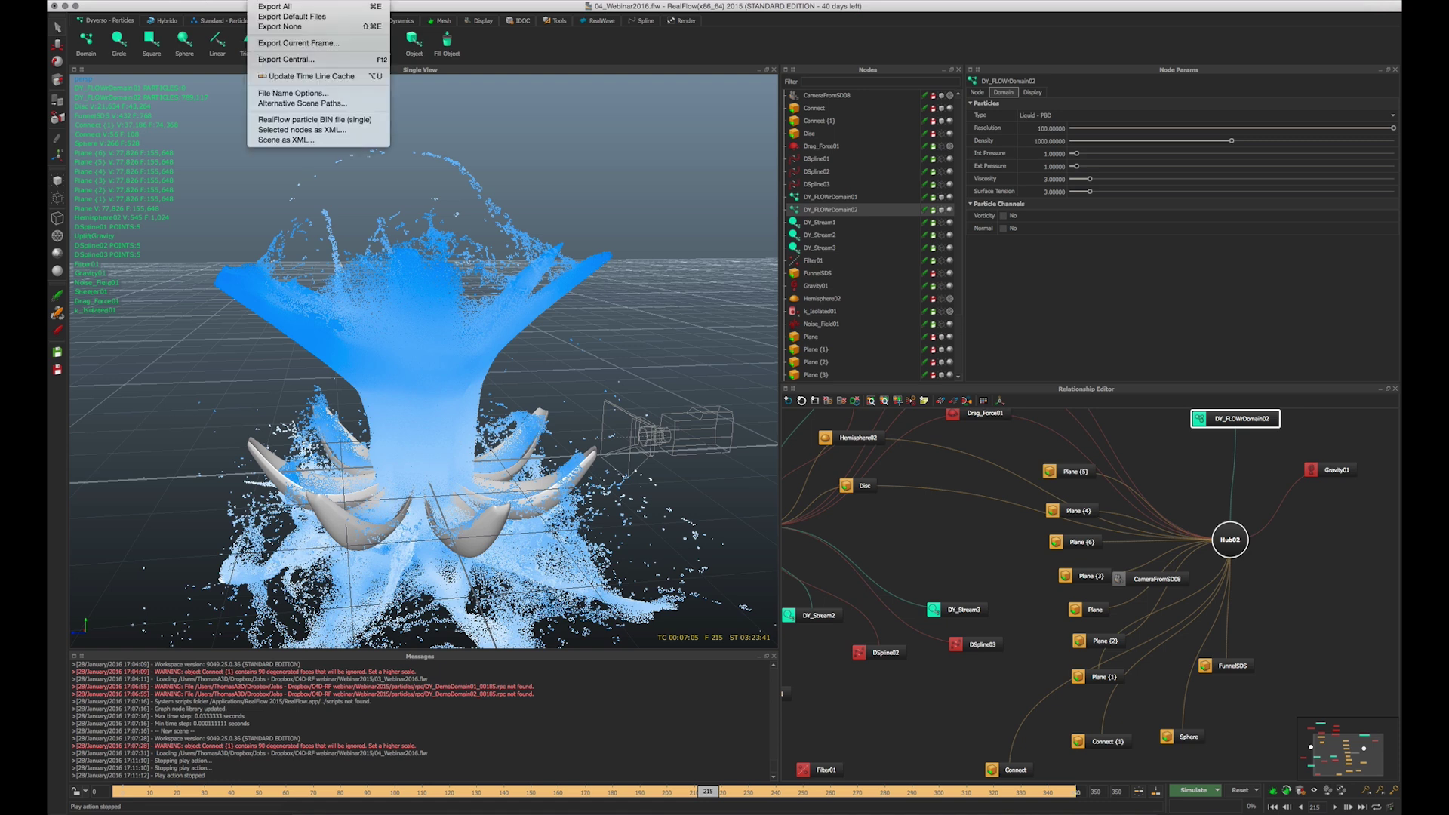
key("Escape")
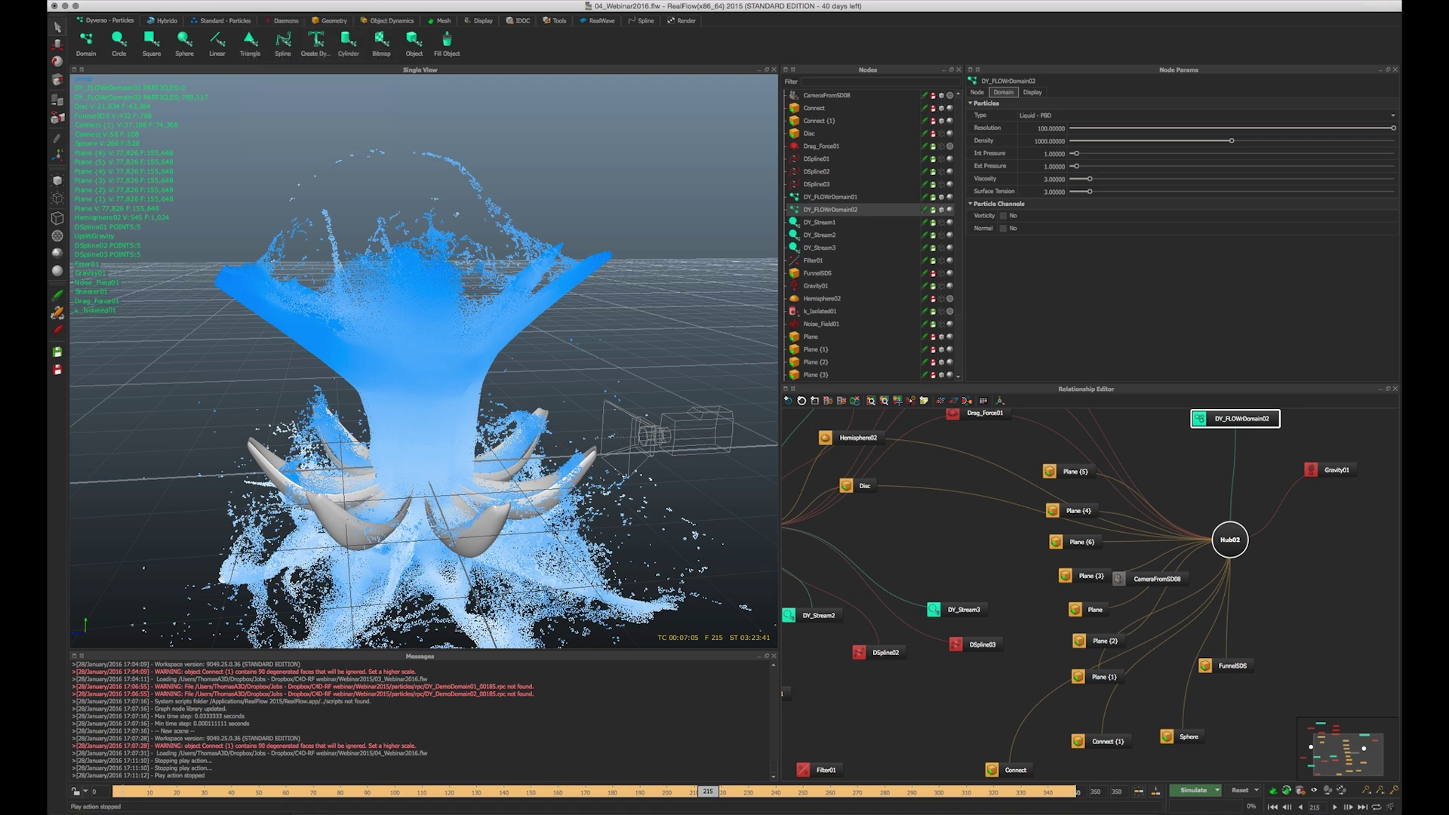
left_click(816, 355)
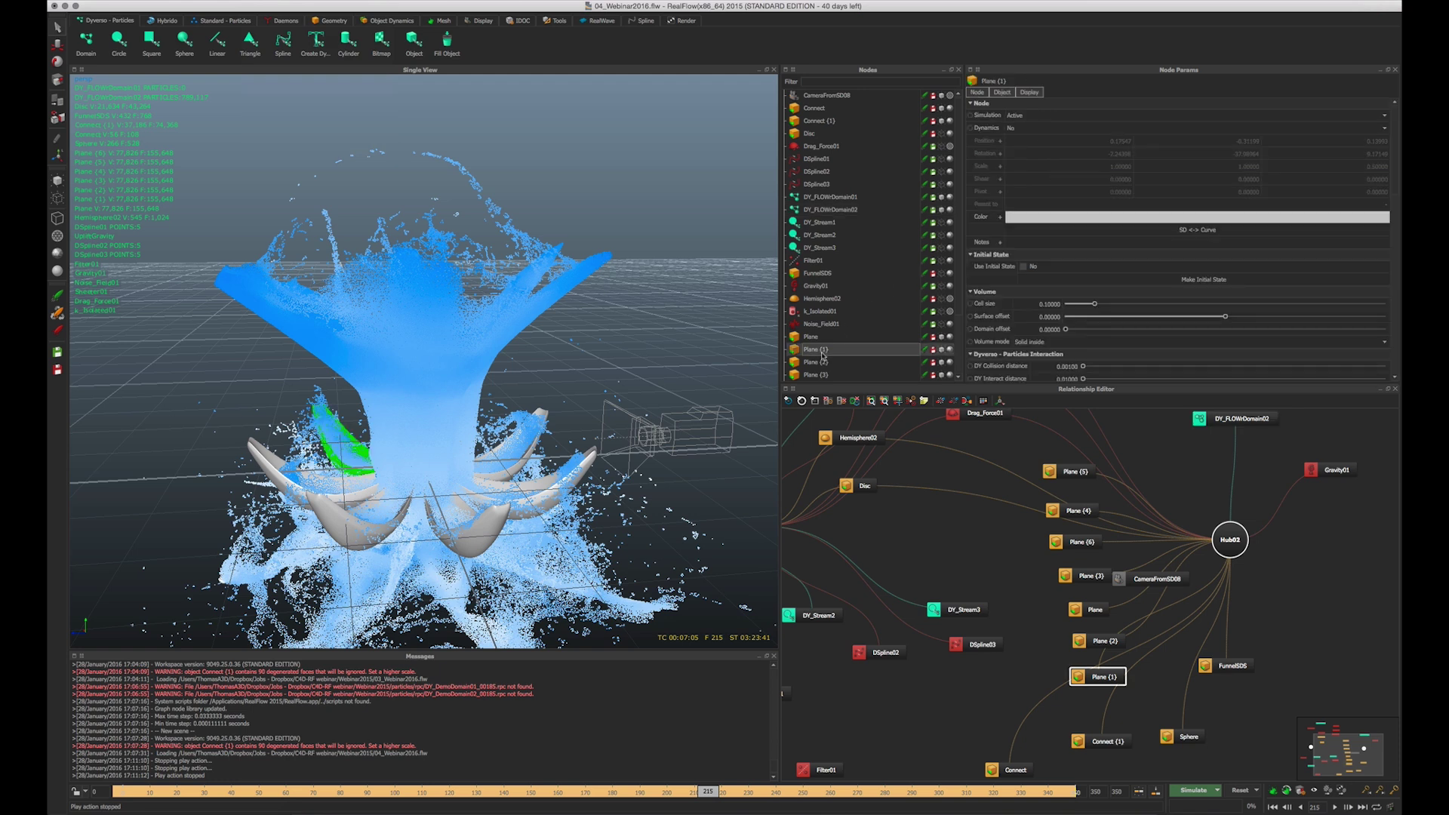
right_click(829, 351)
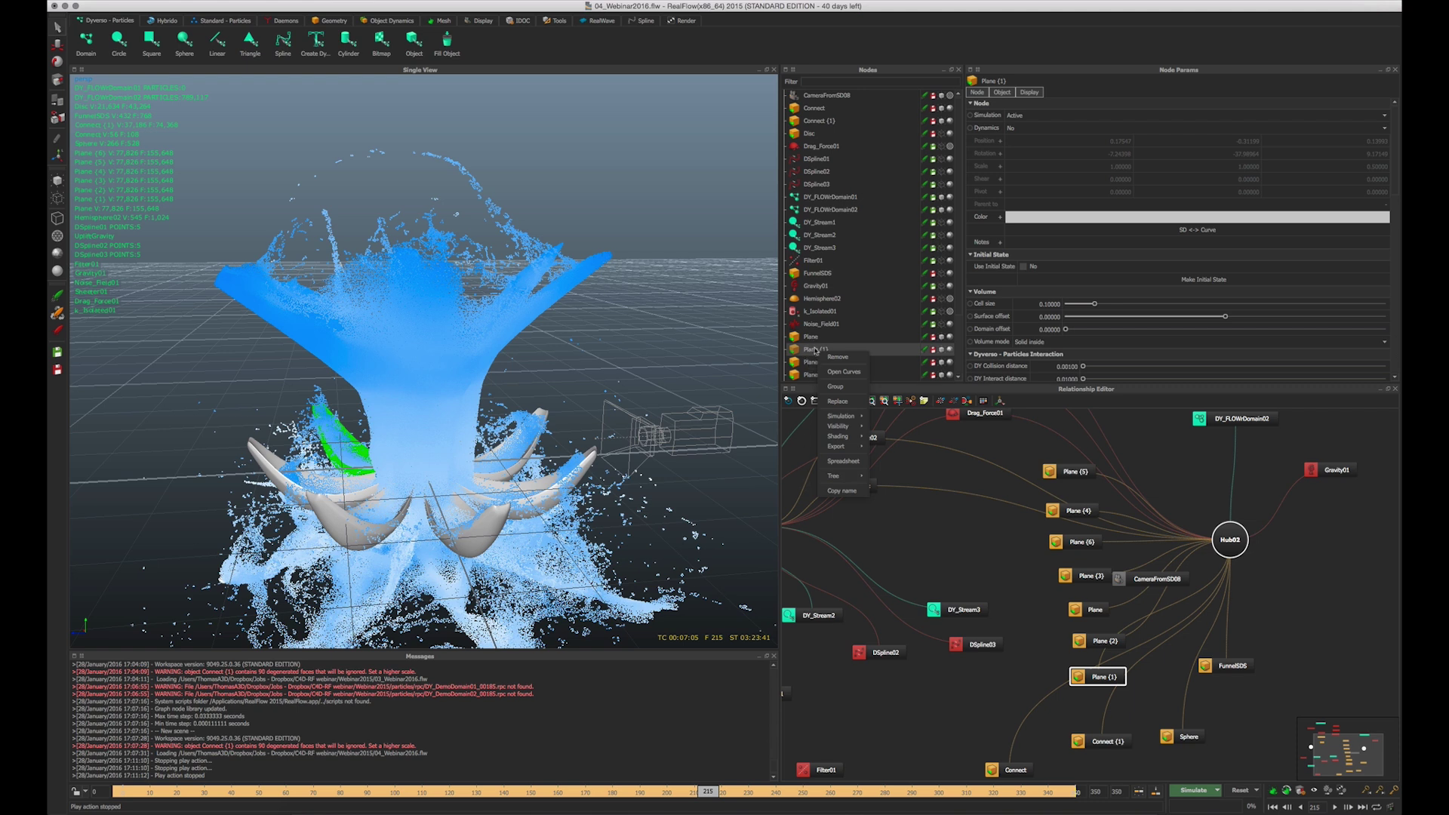
left_click(828, 336)
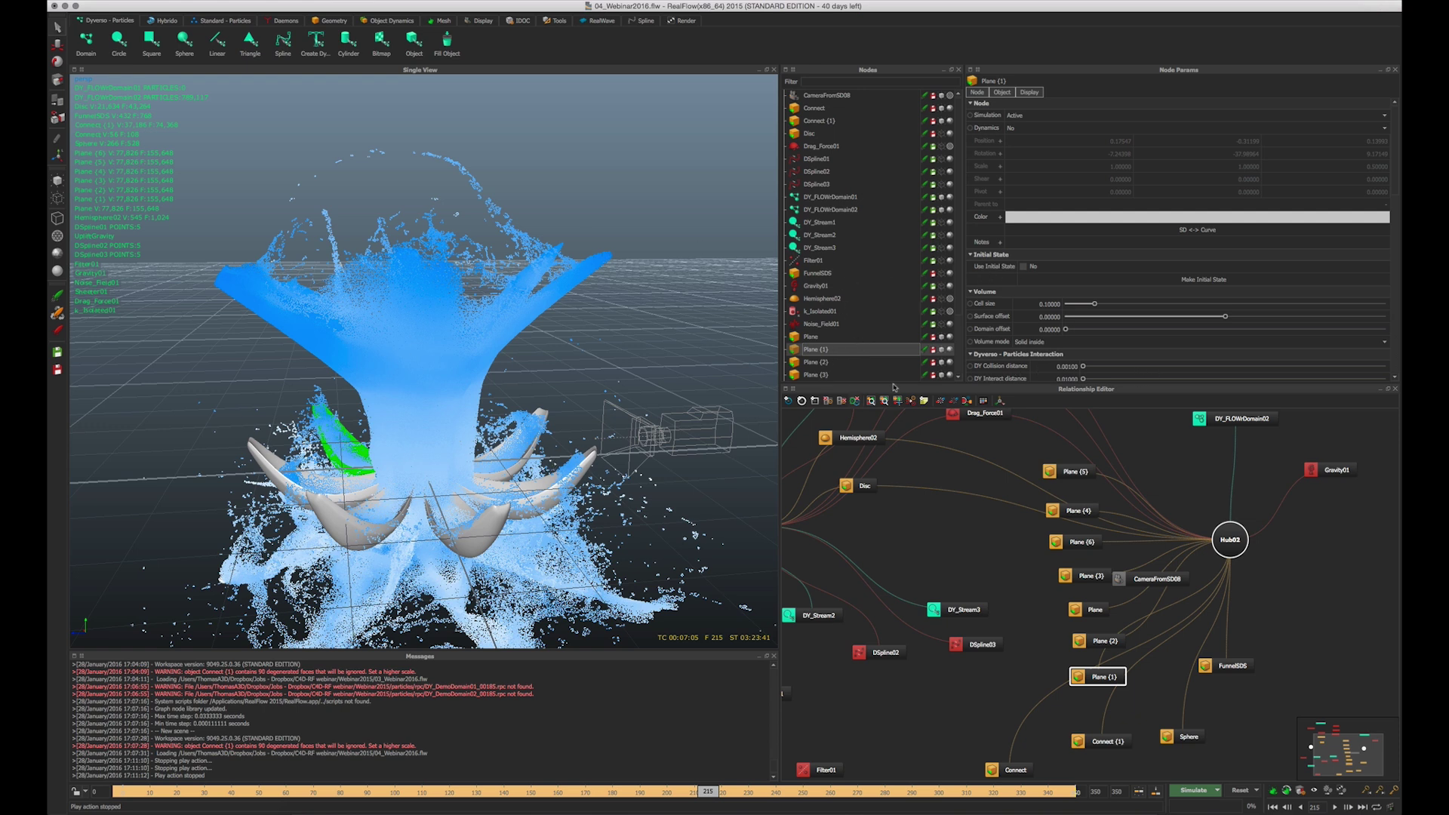
Switch to Cinema 4D, expand the Flower cloner down to its Plane object, and return to RealFlow to compare the plane nodes
left_click(834, 800)
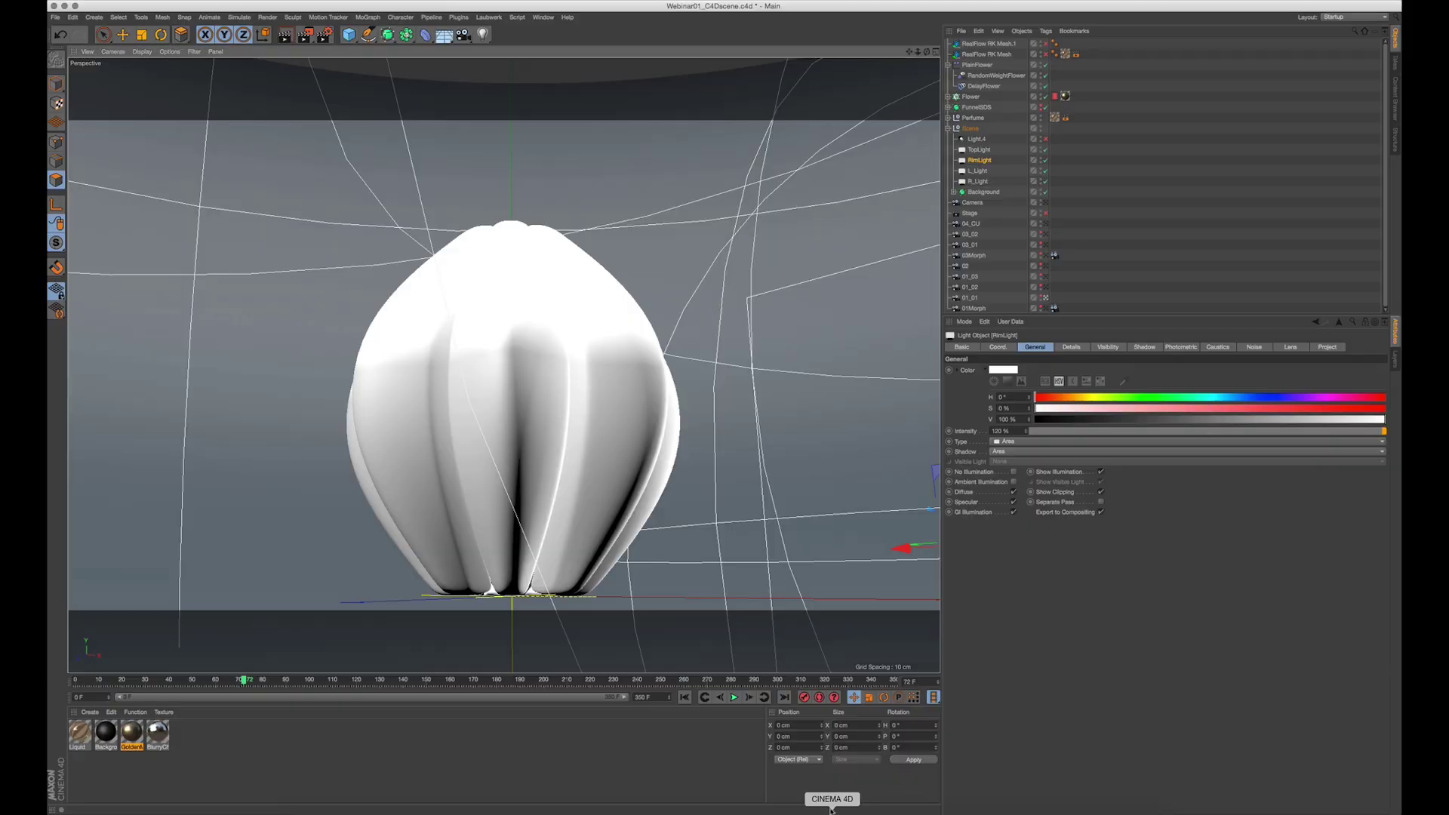
left_click(974, 98)
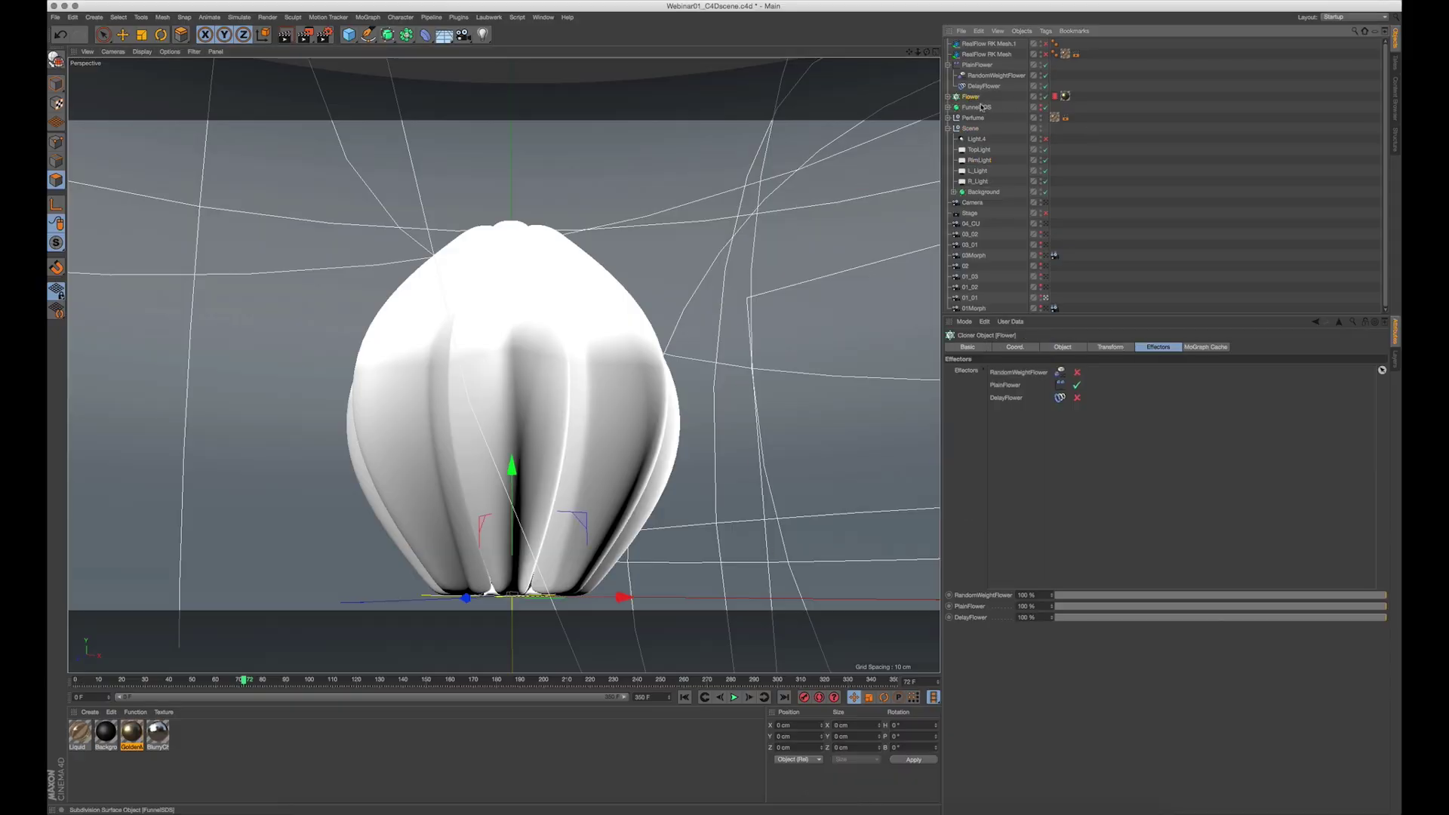
left_click(948, 96)
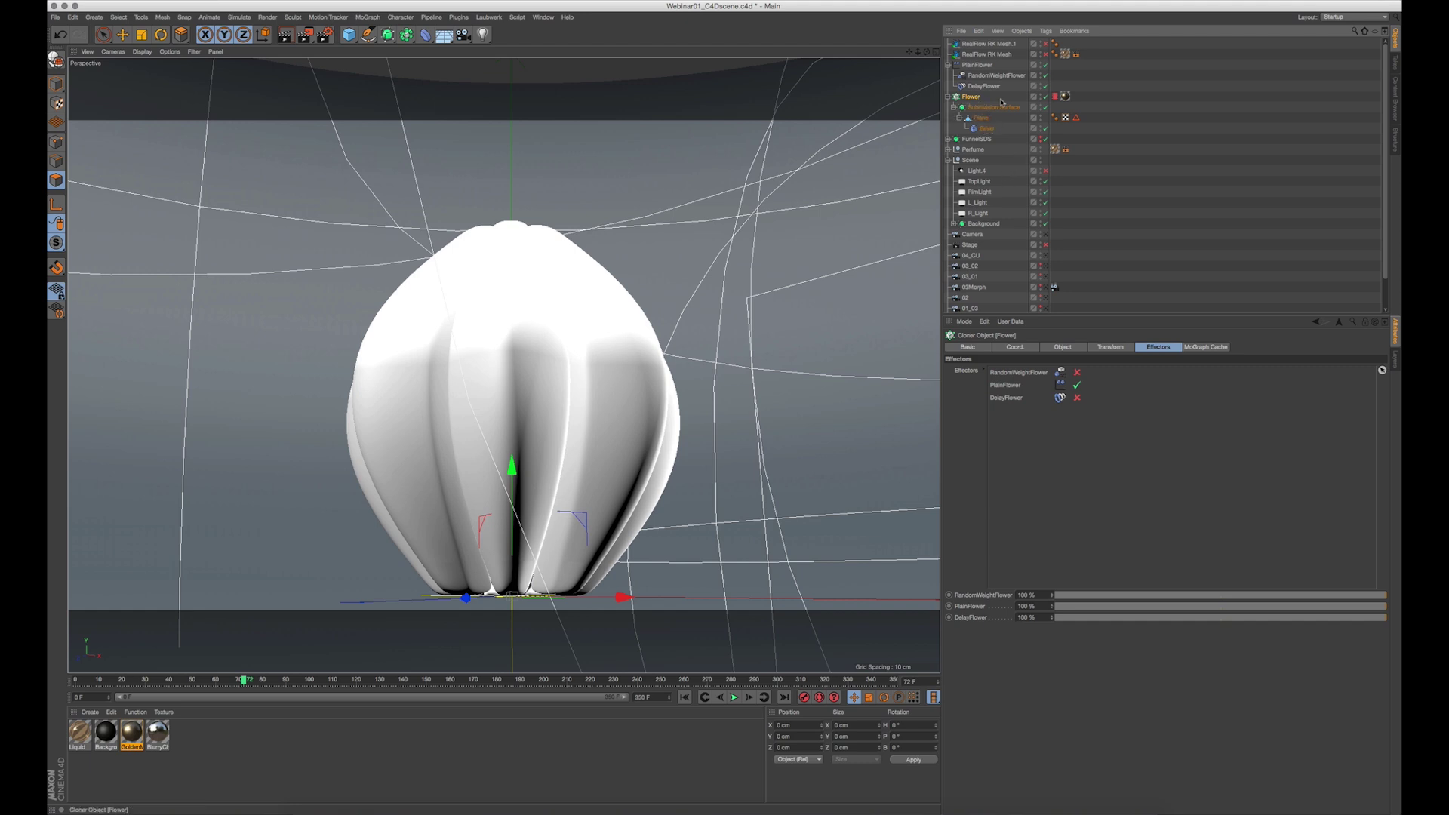
left_click(959, 118)
key("super+Tab")
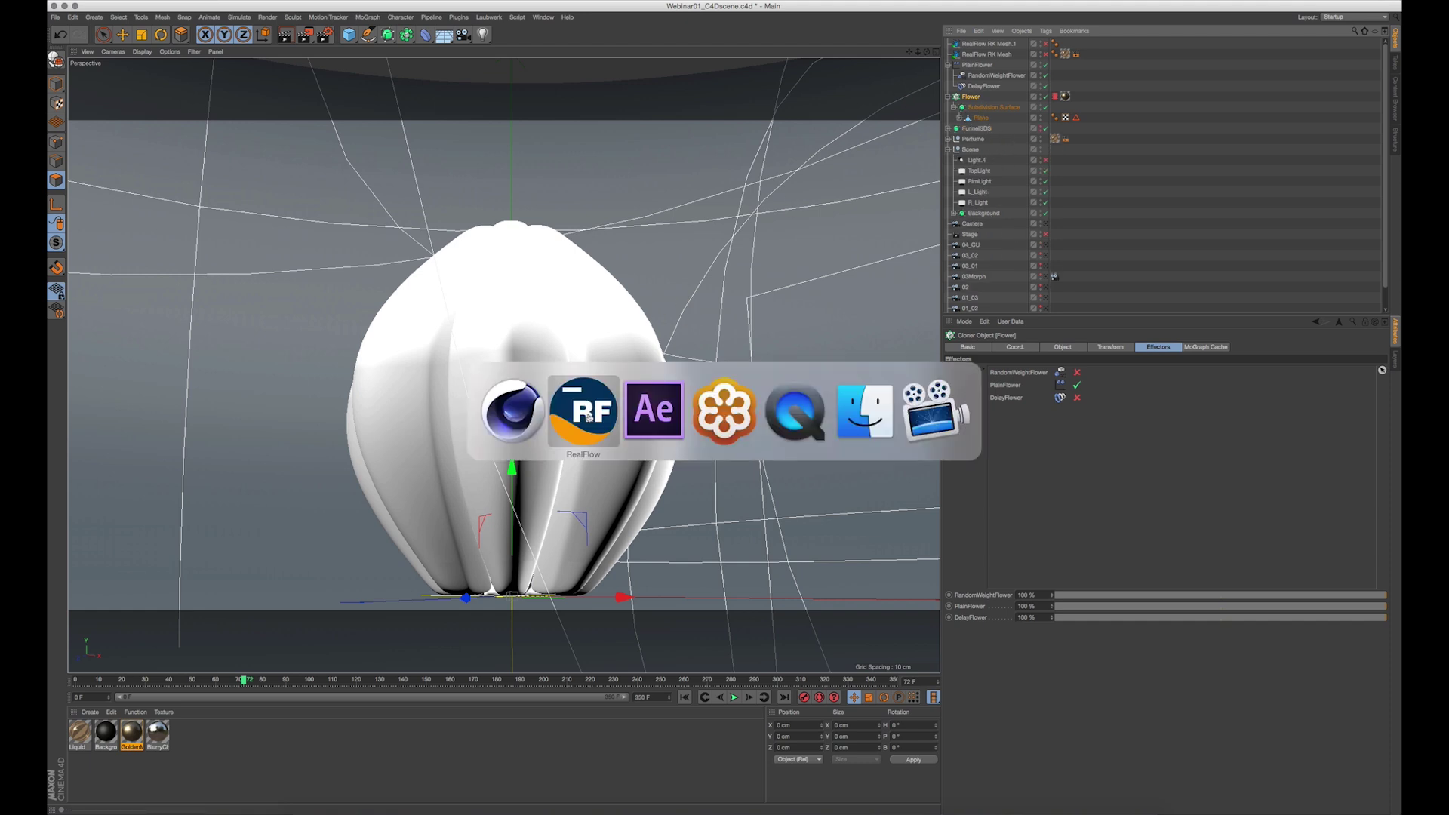
left_click(588, 416)
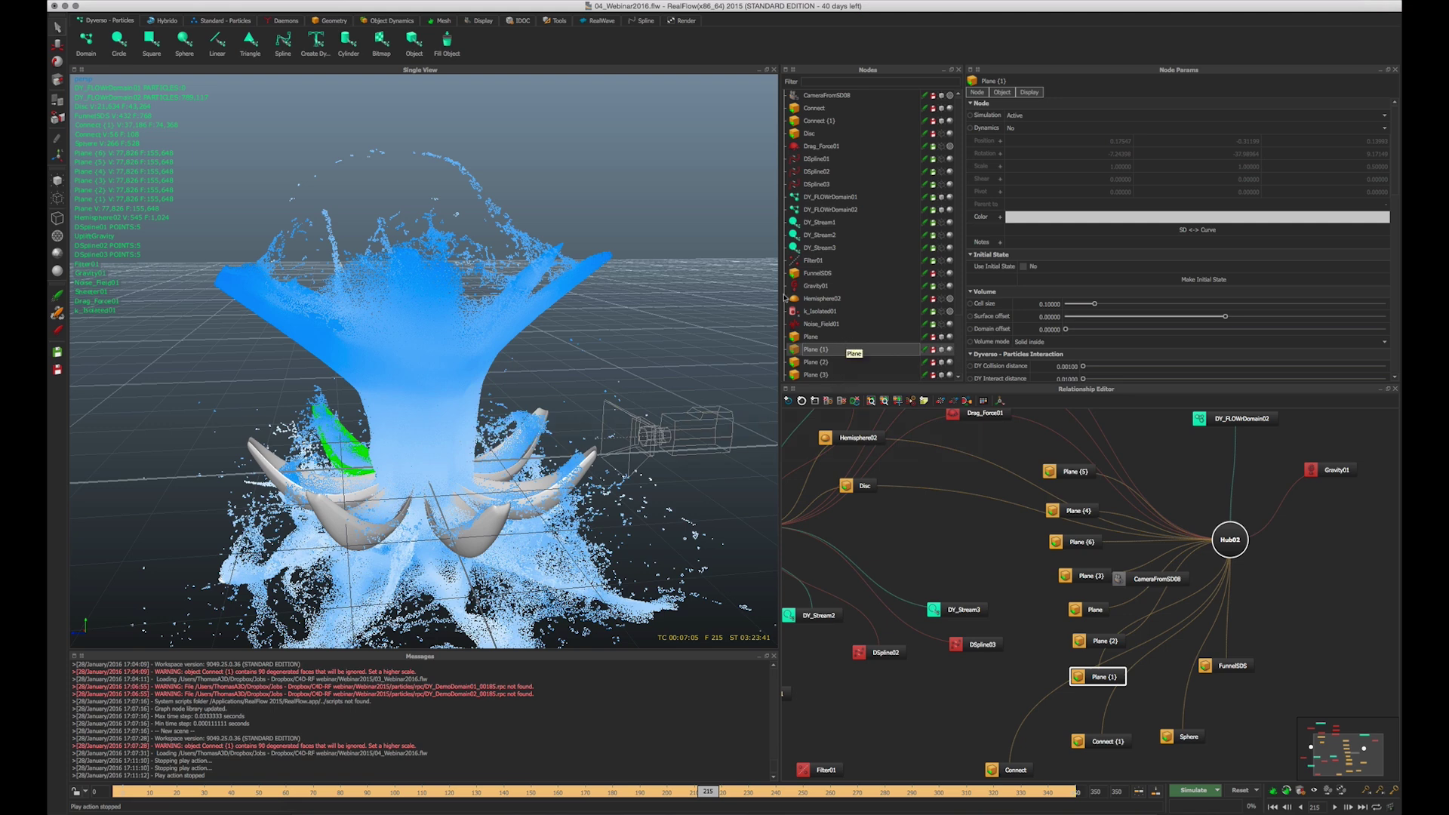
Switch to Cinema 4D, open the RealFlow SD Exporter, examine Plane (6) among the exported objects, and close it without exporting
key("super+Tab")
key("super+Tab")
left_click(557, 417)
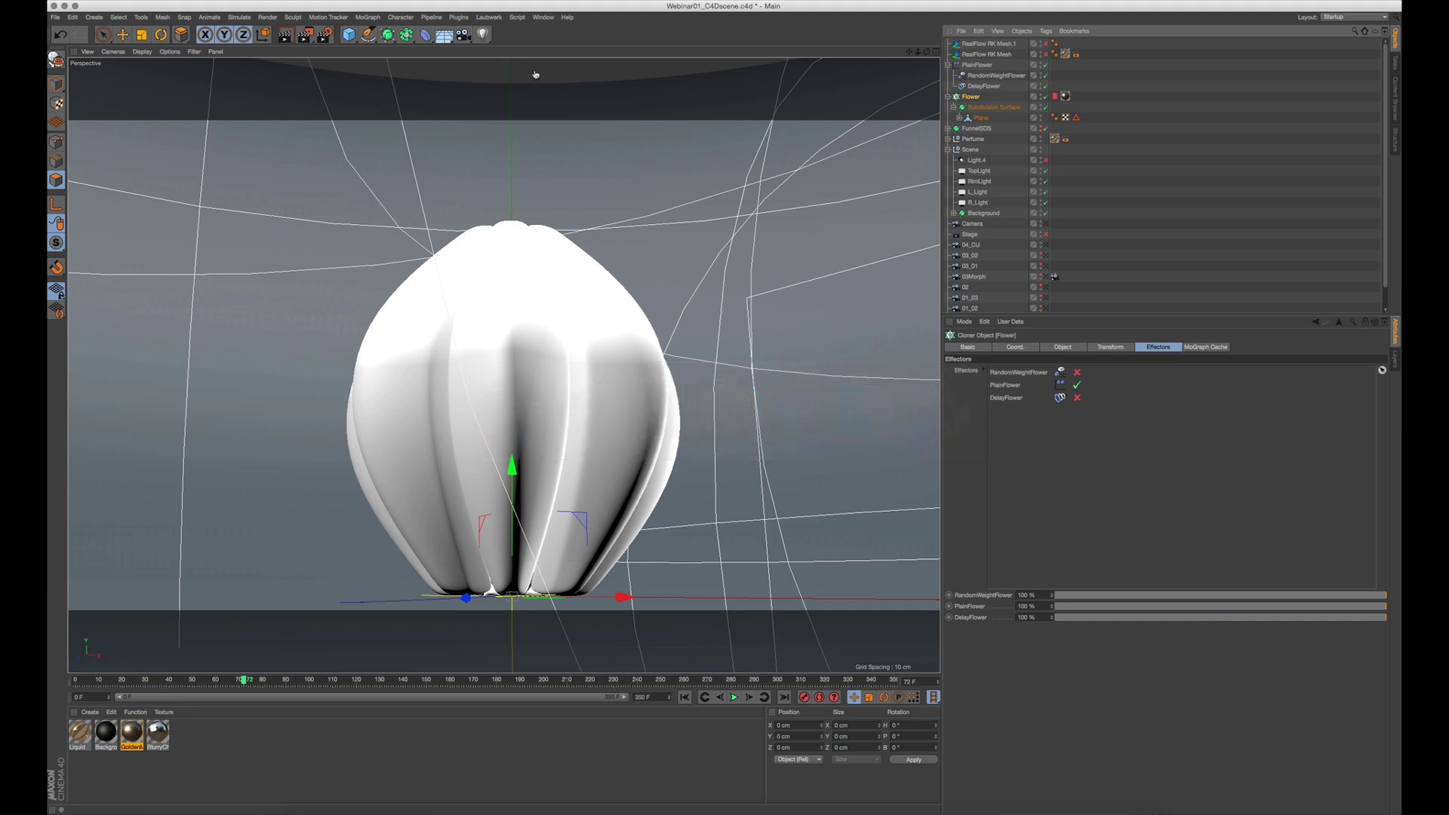
left_click(460, 16)
mouse_move(498, 47)
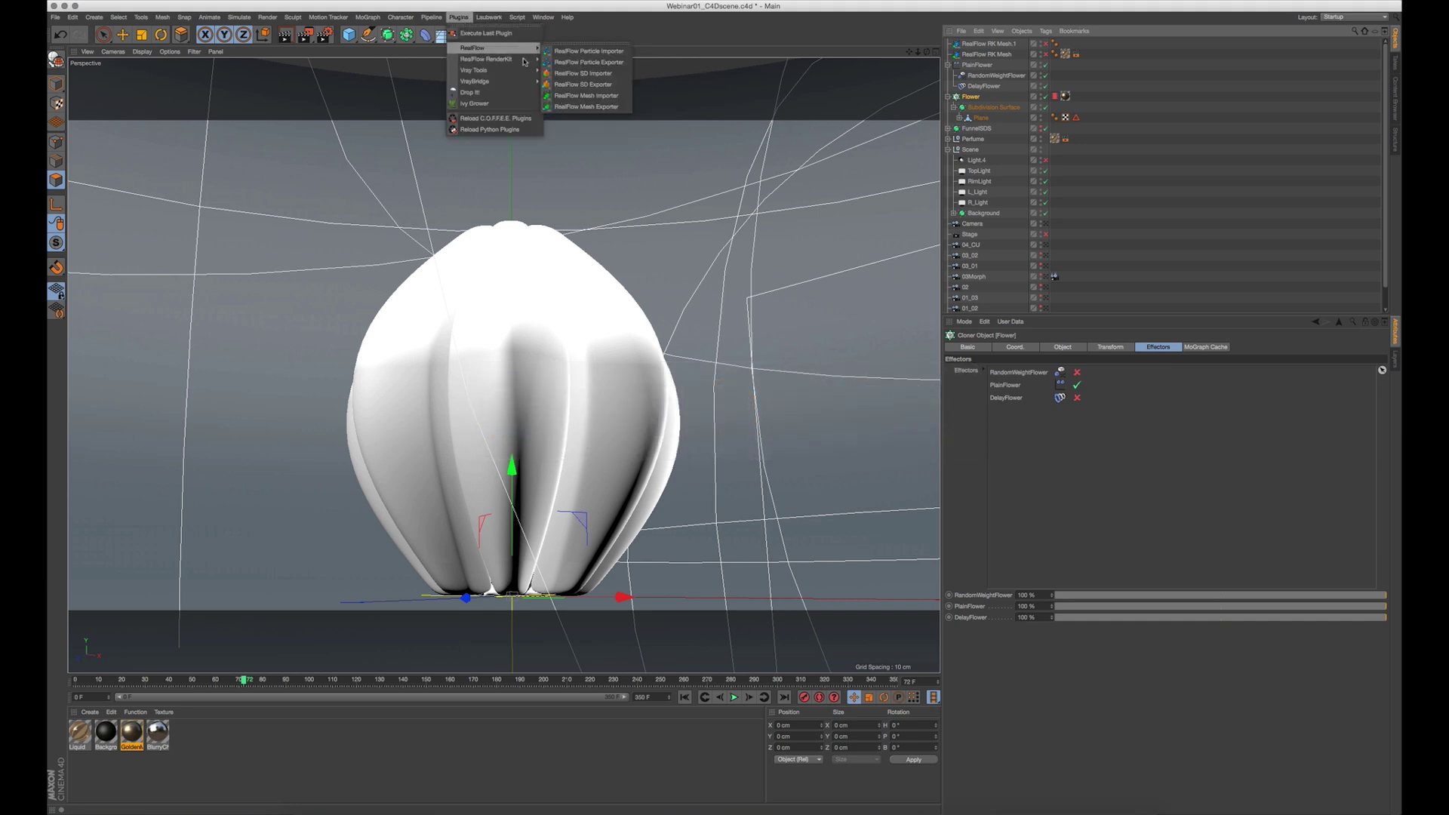
left_click(601, 89)
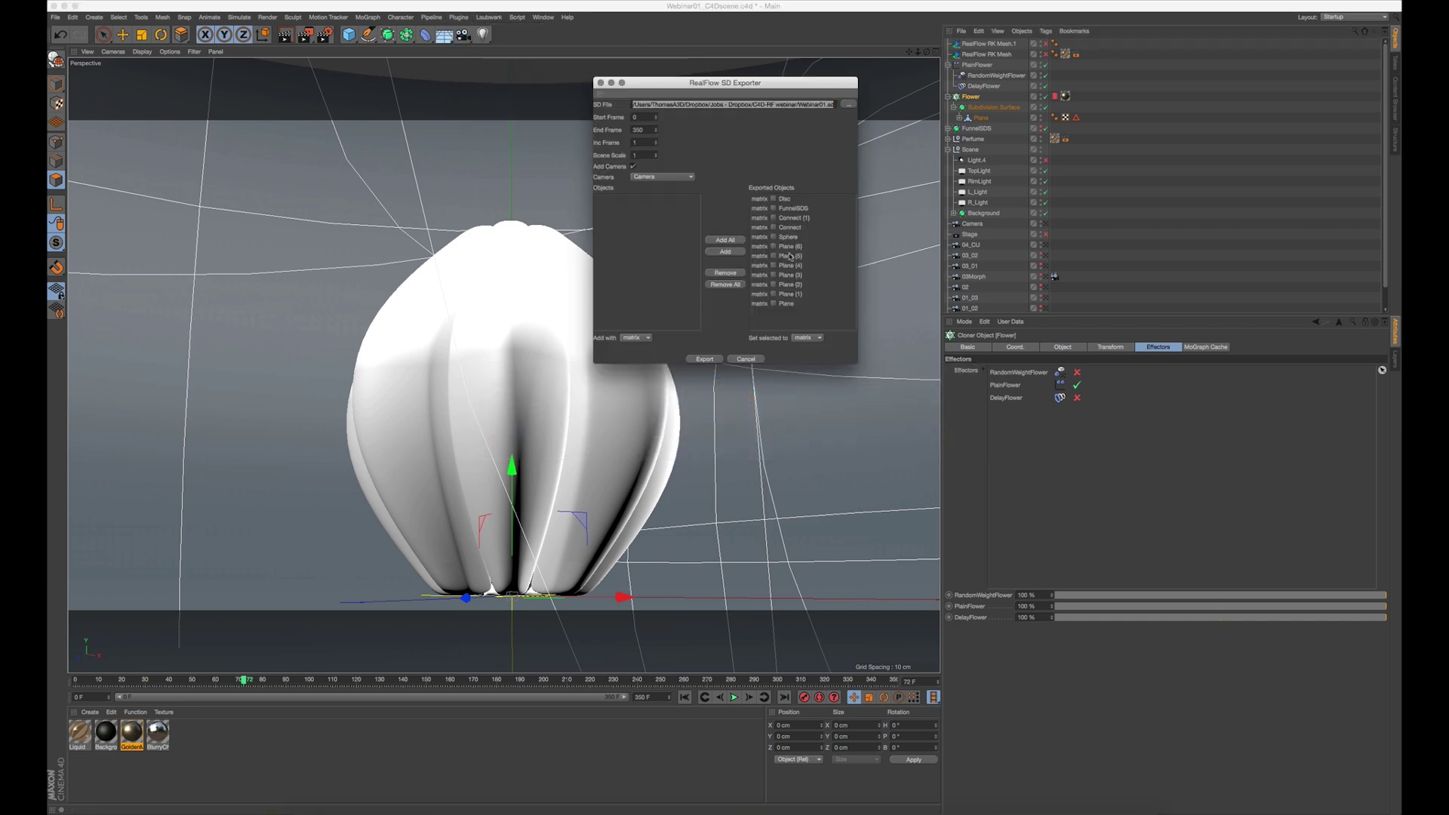
left_click(799, 248)
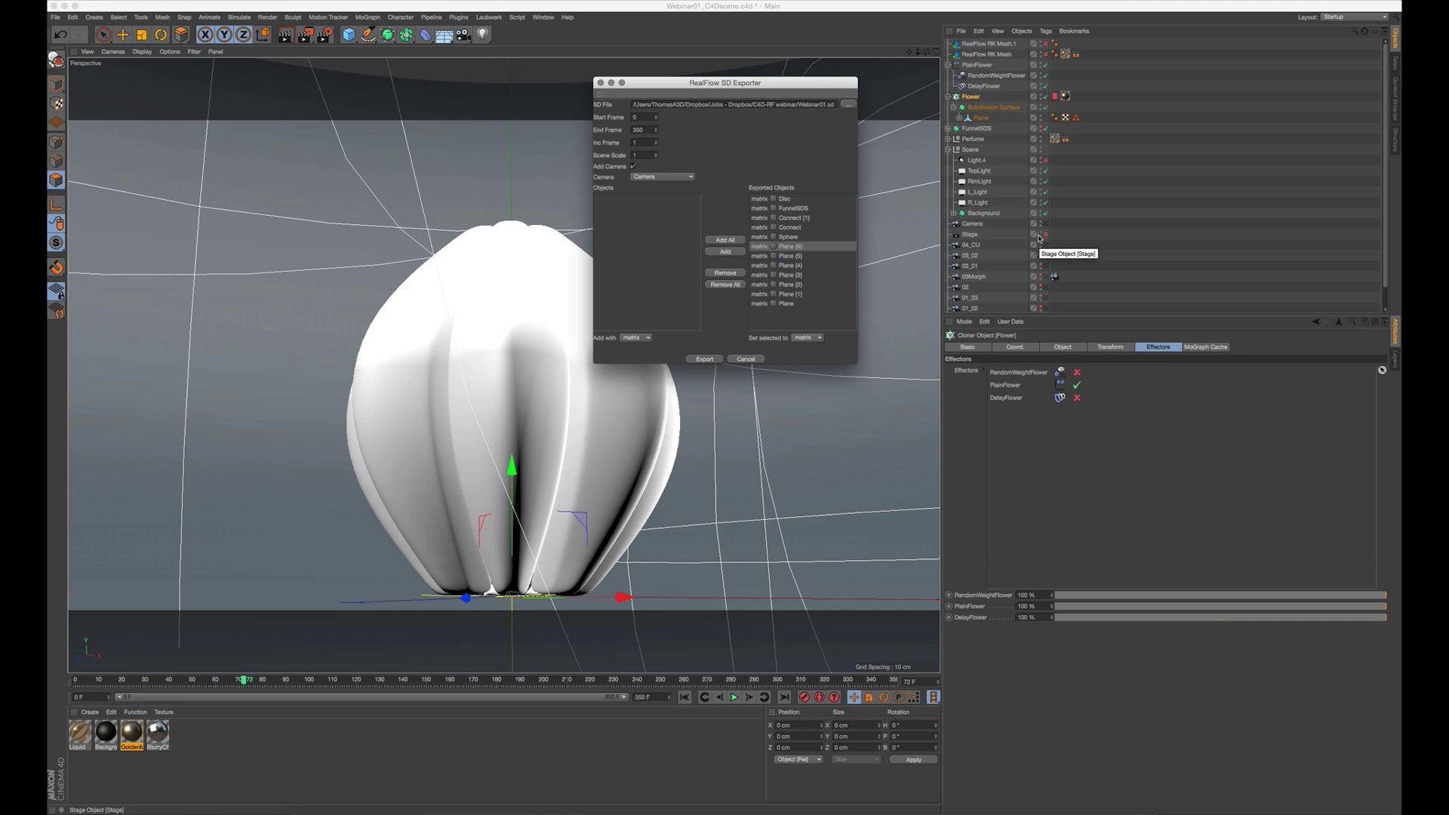
left_click(746, 359)
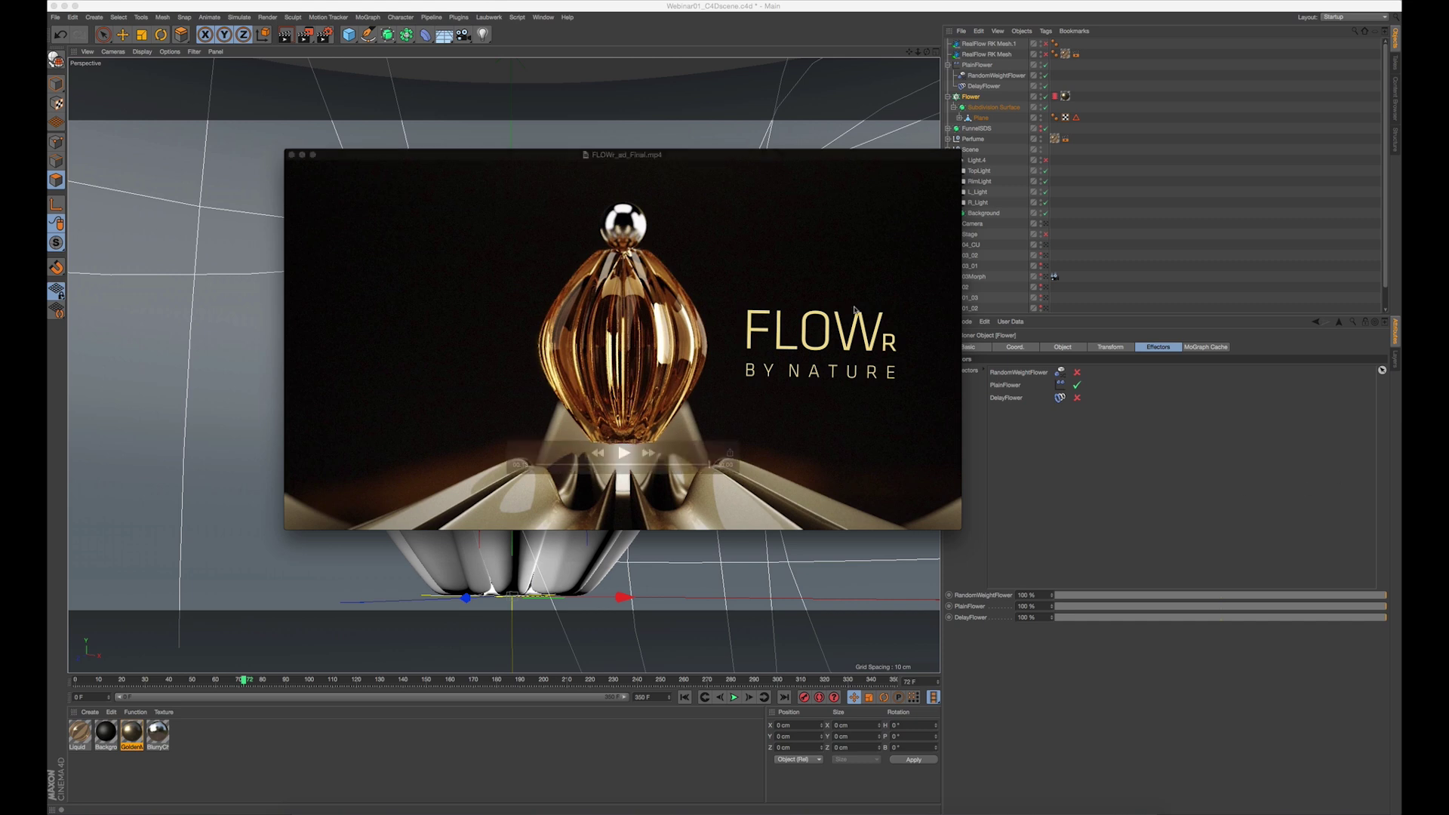
Shift the FLOWr_ad_Final.mp4 movie window slightly and switch to RealFlow
left_click_drag(819, 255, 736, 281)
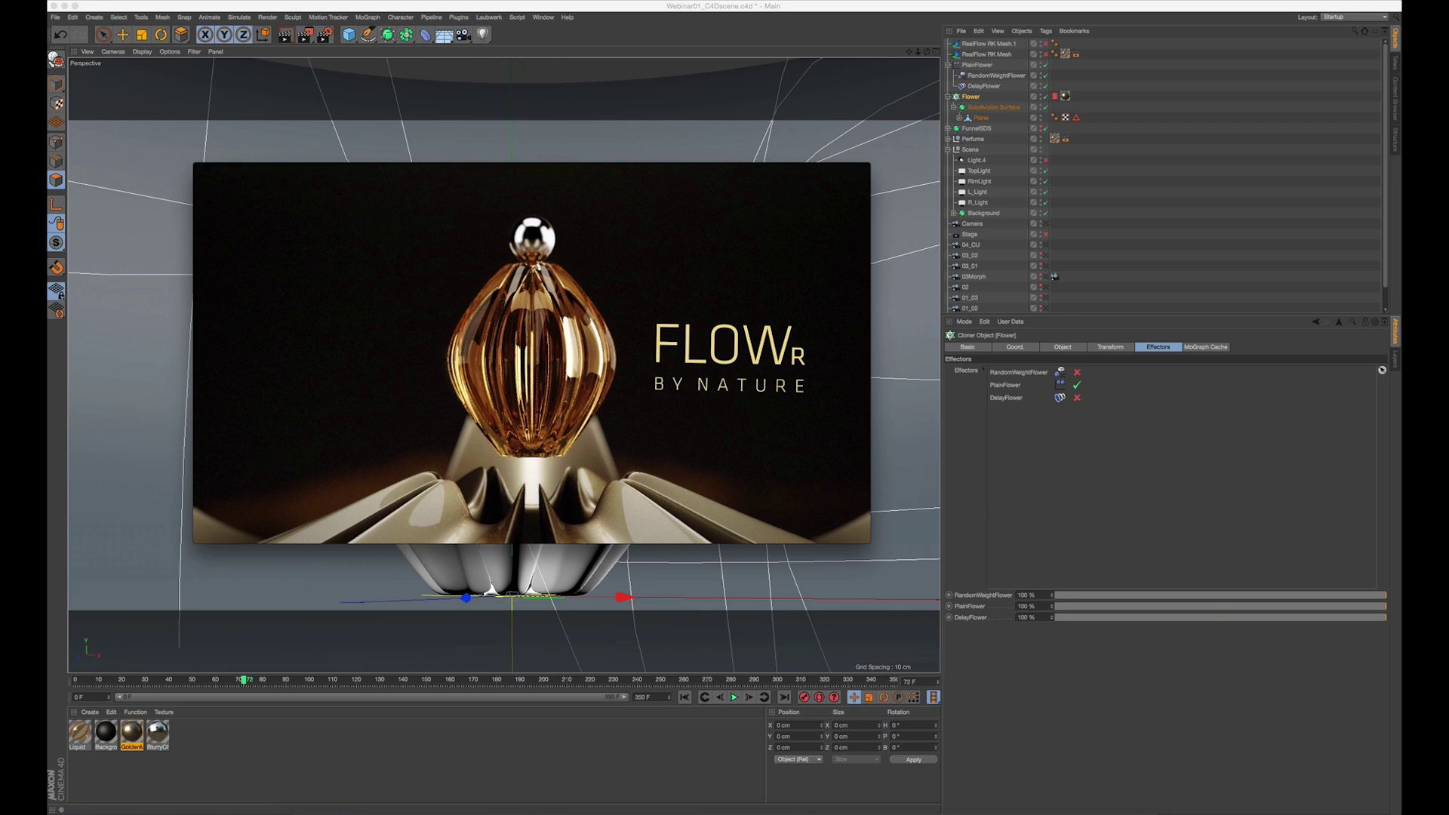
key("super+Tab")
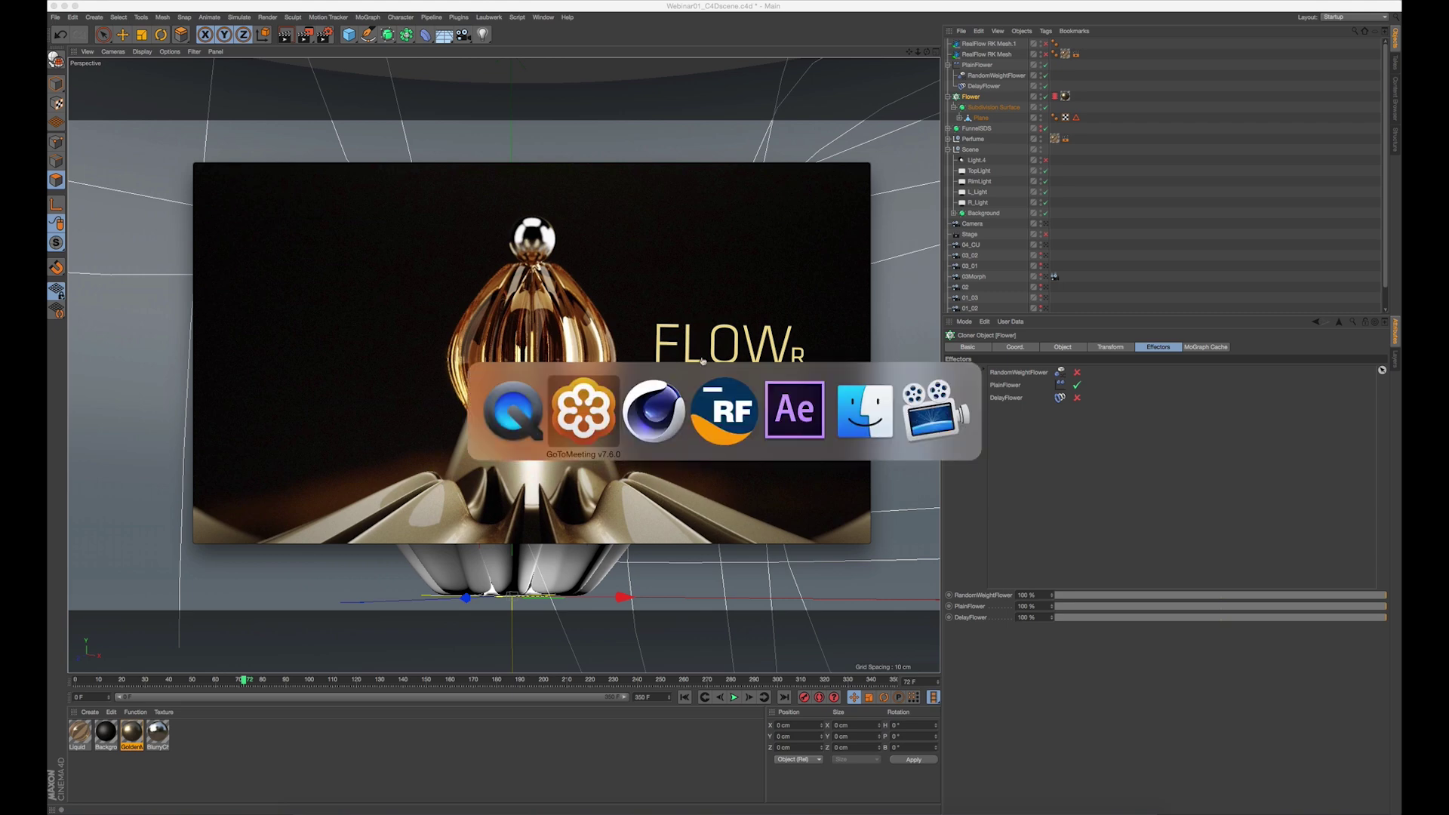
left_click(731, 423)
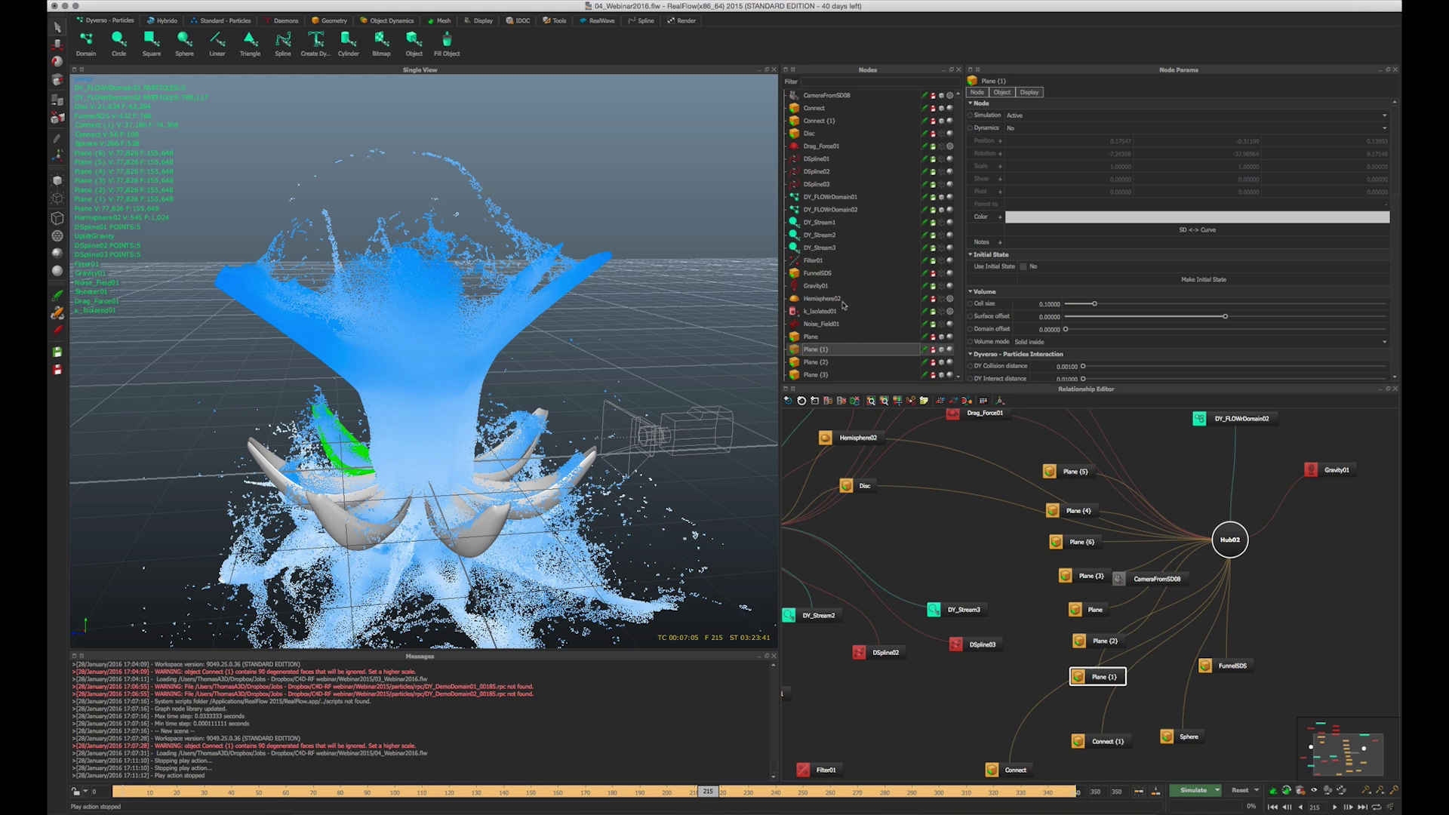
Show the Noise_Field01 daemon's parameters and view the curve and key commands available for its Strength
left_click(830, 323)
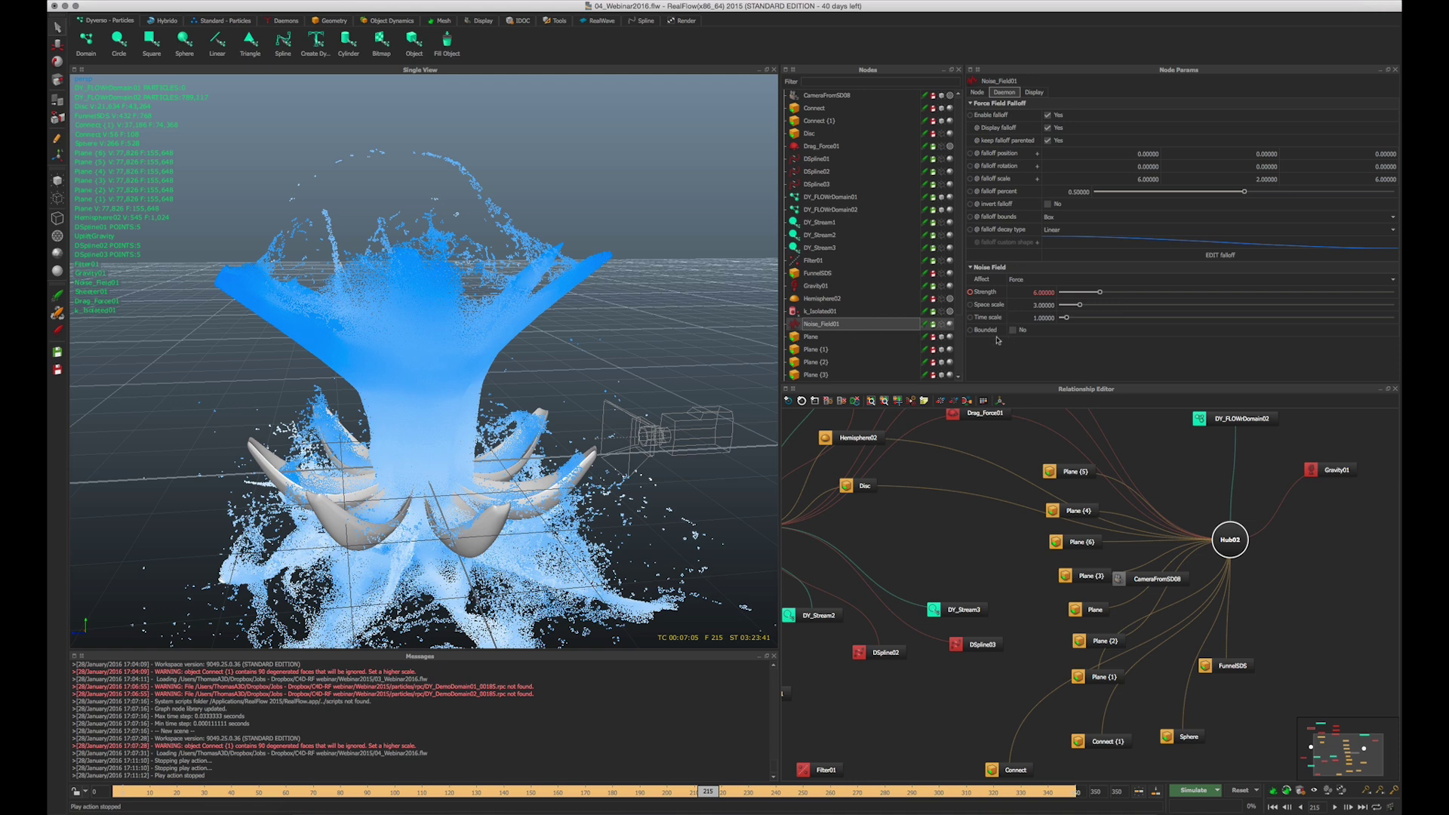
right_click(996, 295)
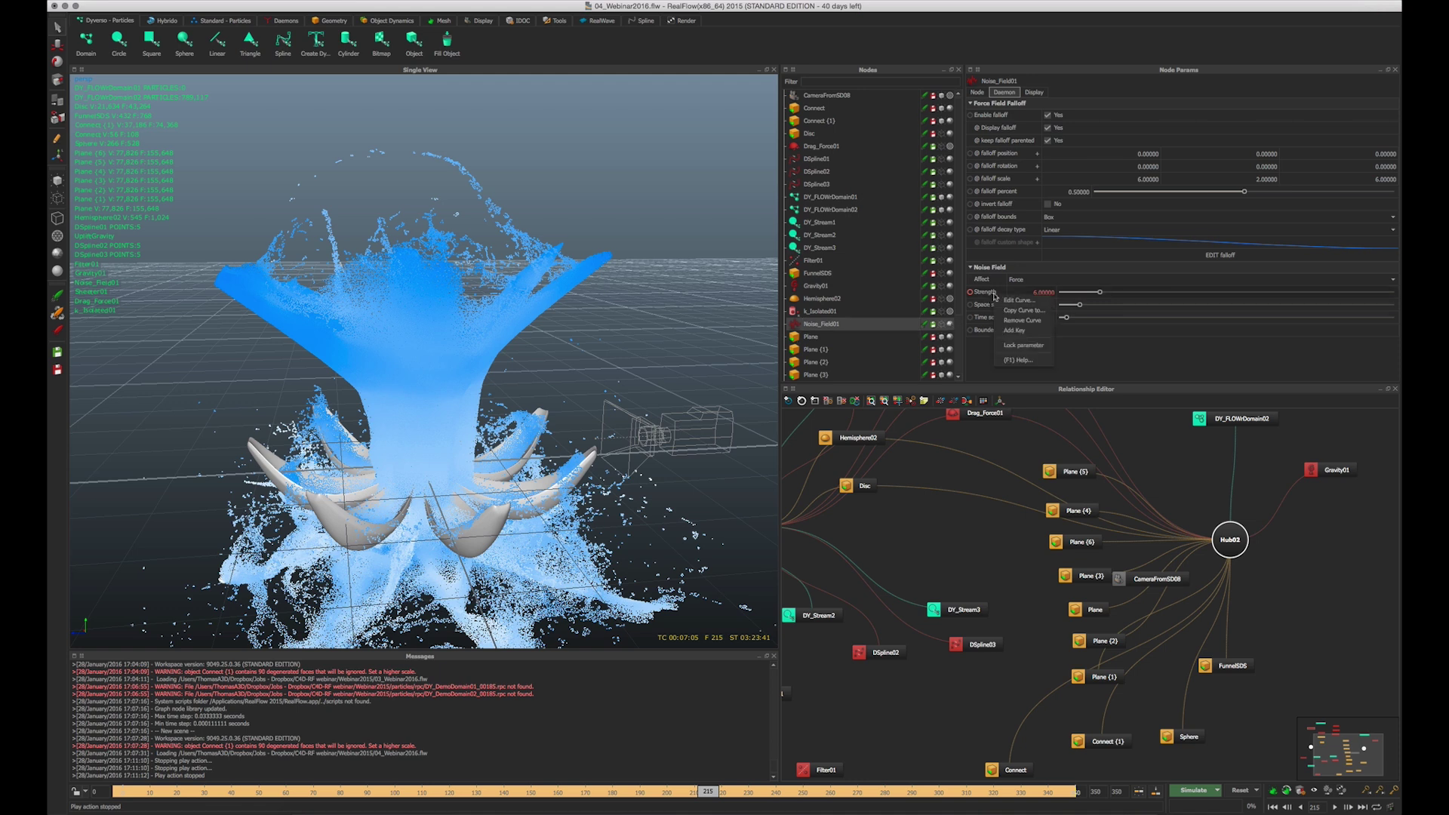
left_click(1073, 366)
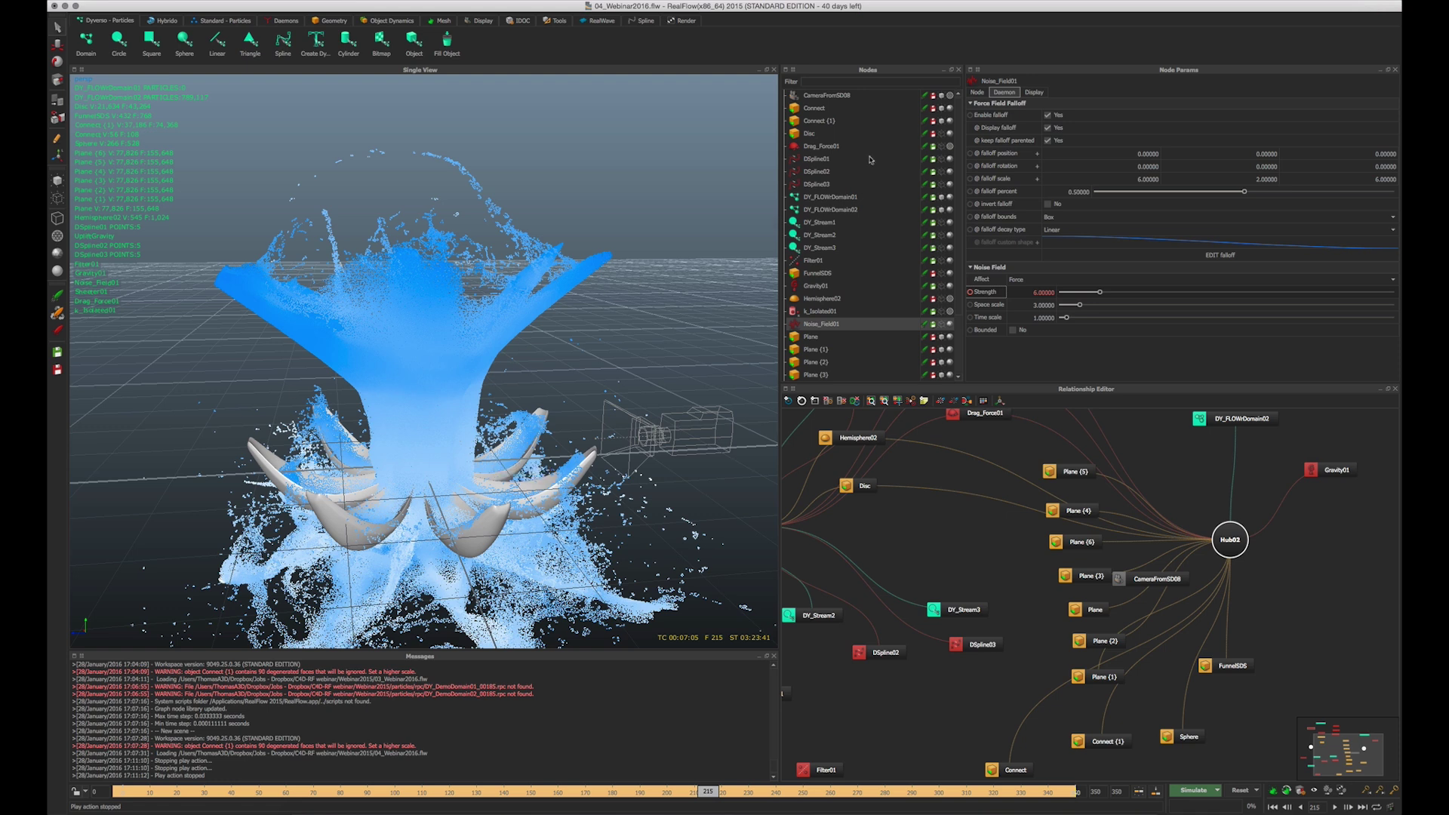
Inspect the DSpline01 daemon's settings, return to Noise_Field01, and go to frame 69 to check its animated strength
left_click(820, 160)
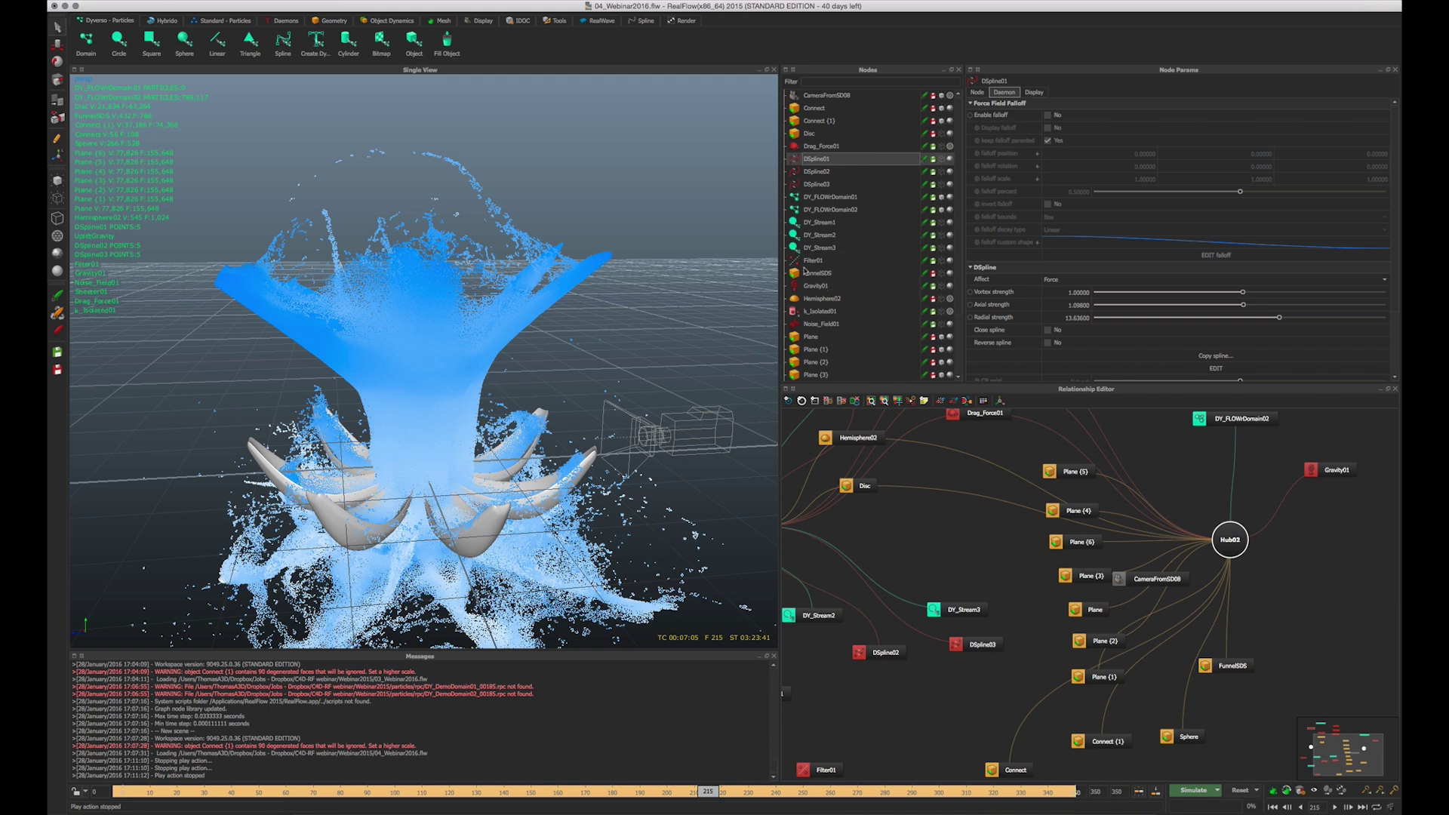
left_click(830, 325)
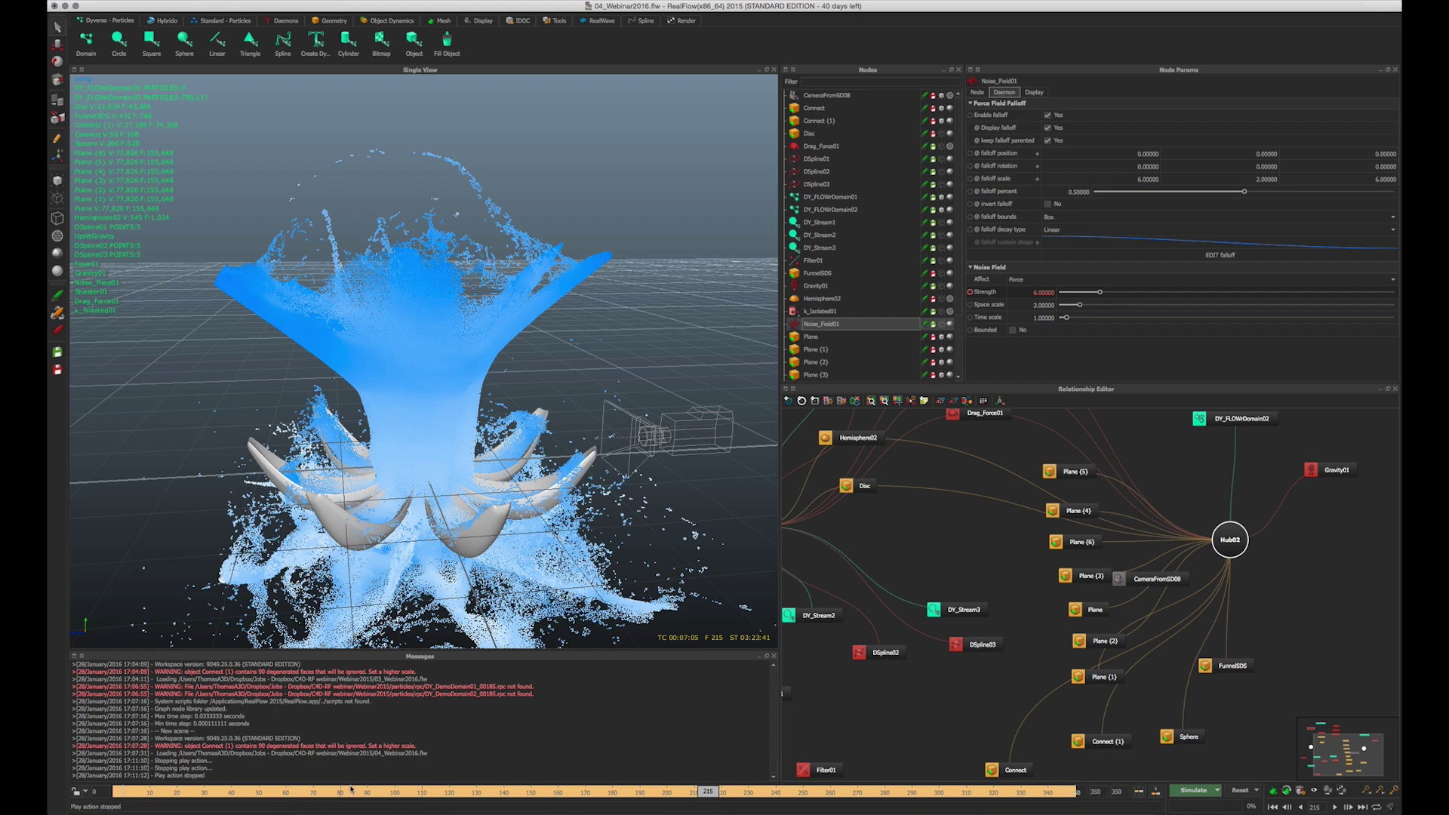
left_click(313, 792)
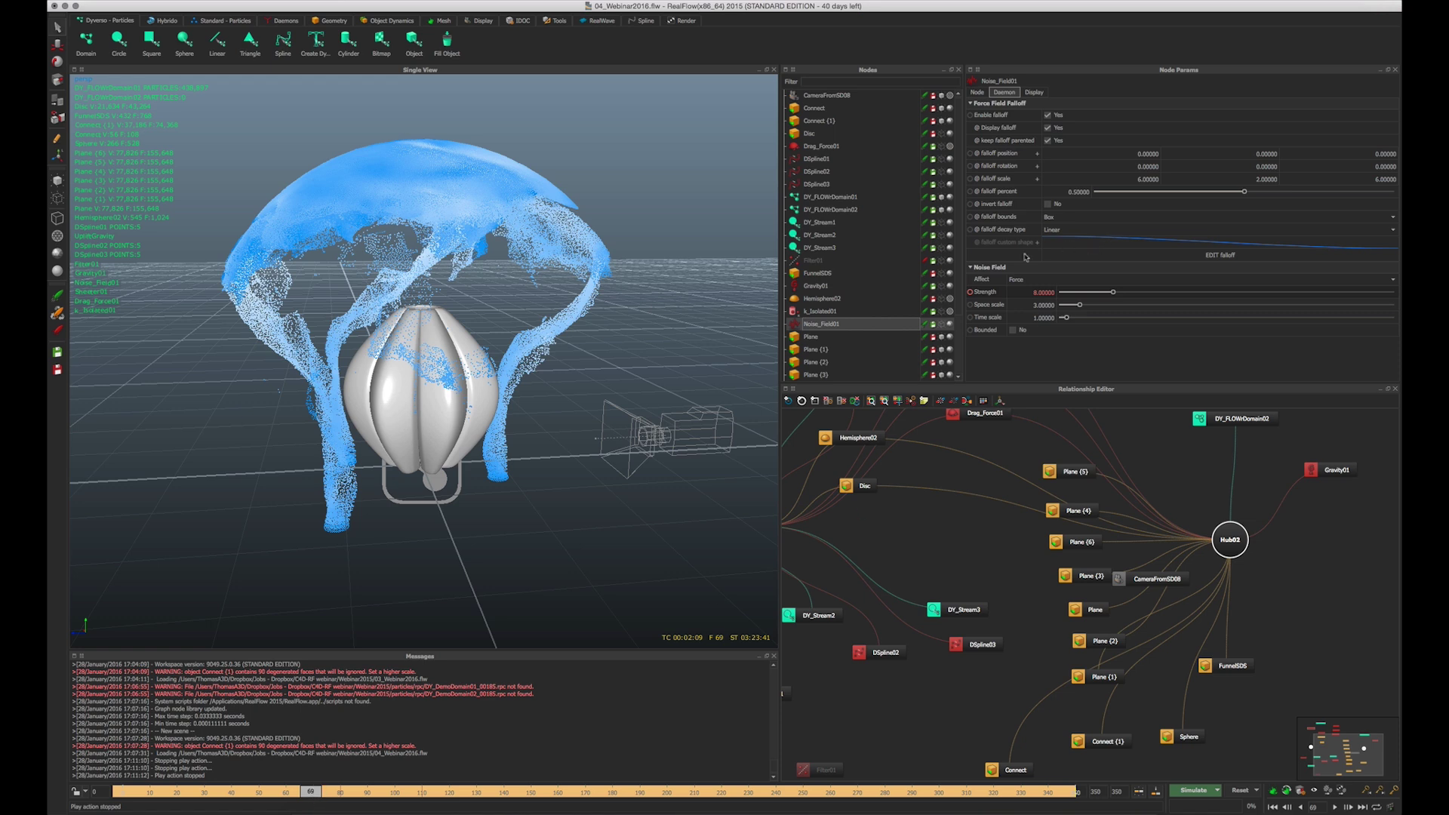
Go to frame 183 in the timeline and show the Drag_Force01 daemon's parameters
left_click(623, 792)
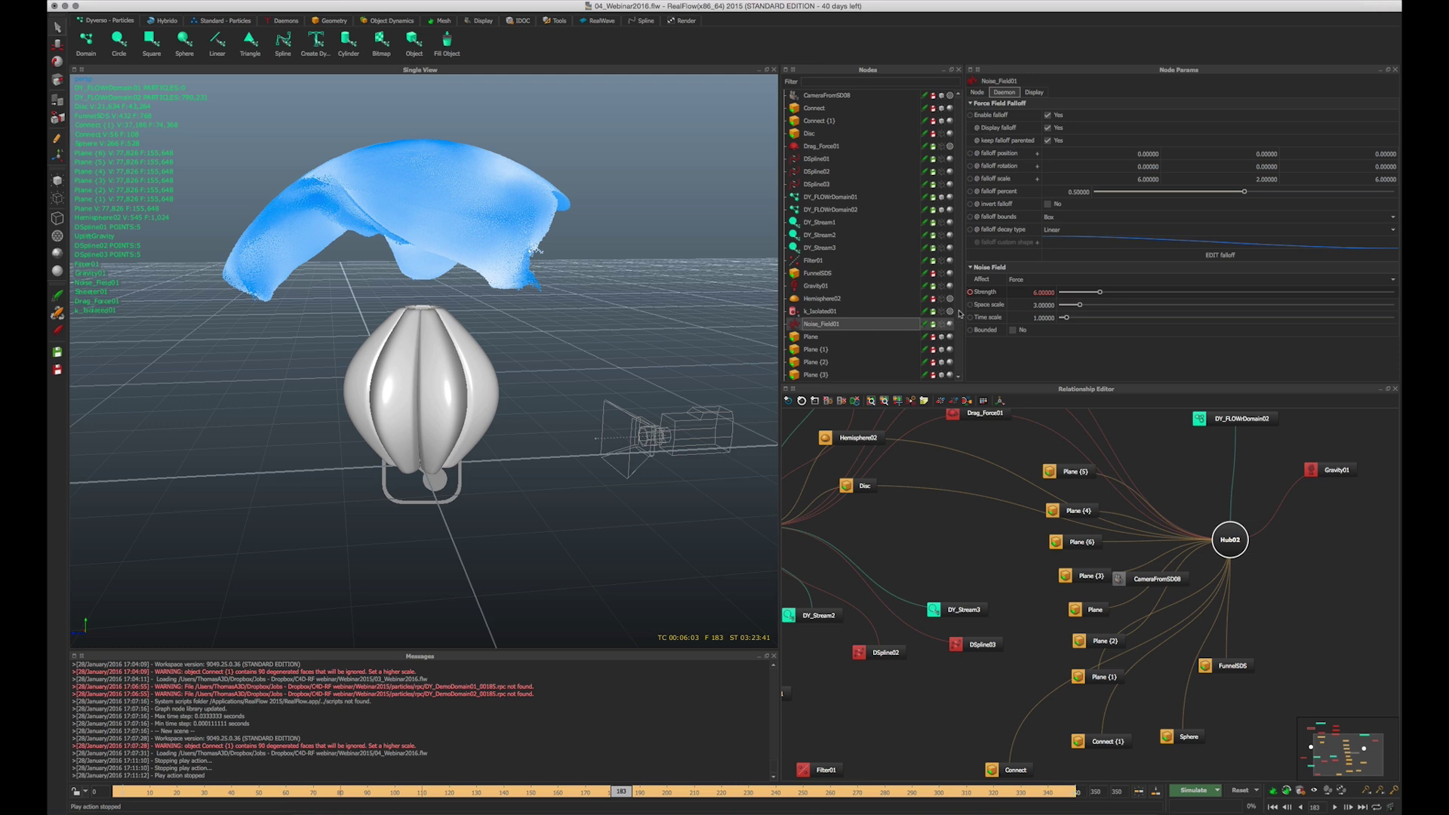
scroll(958, 308, "down", 2)
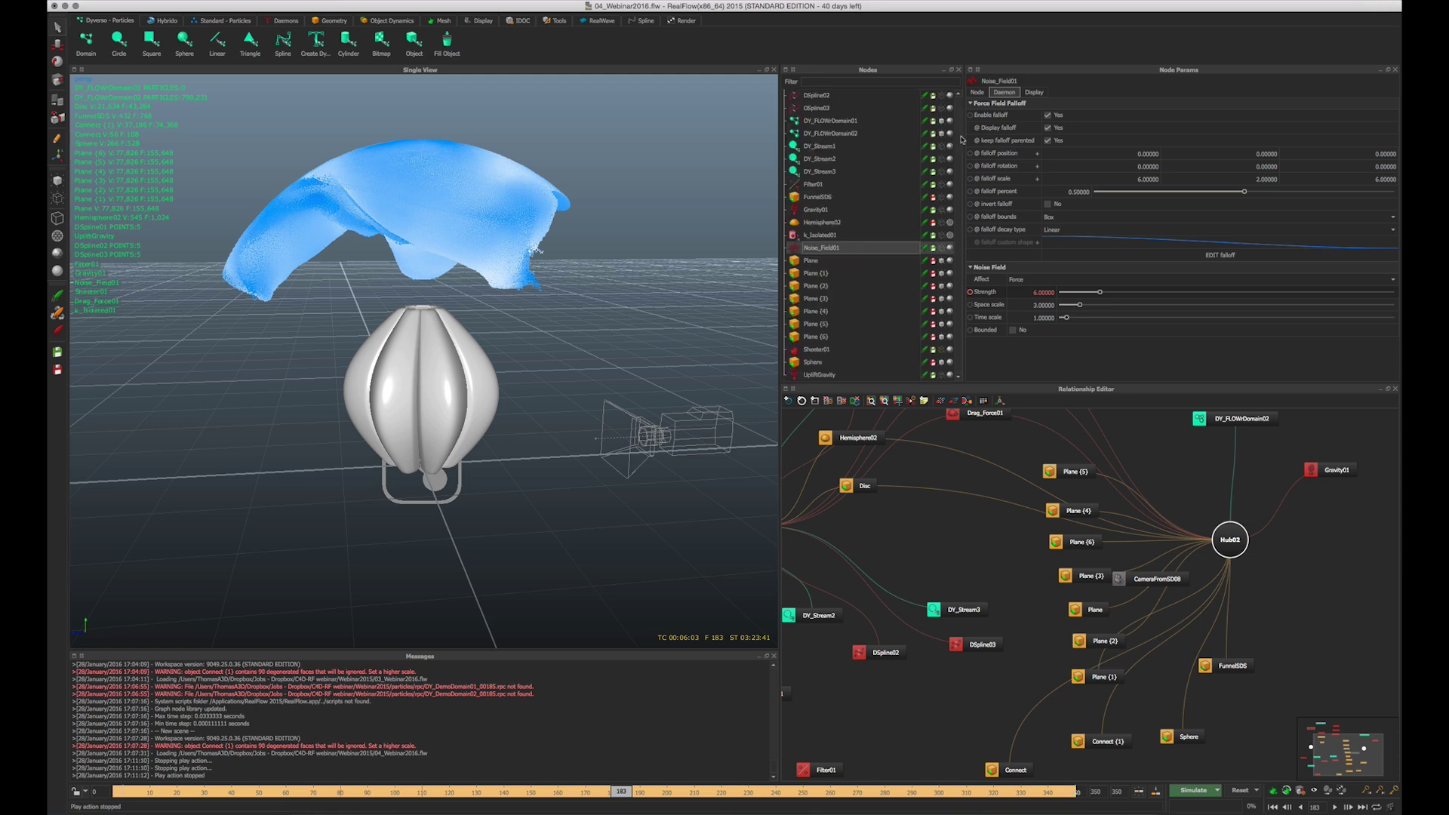
scroll(833, 154, "up", 2)
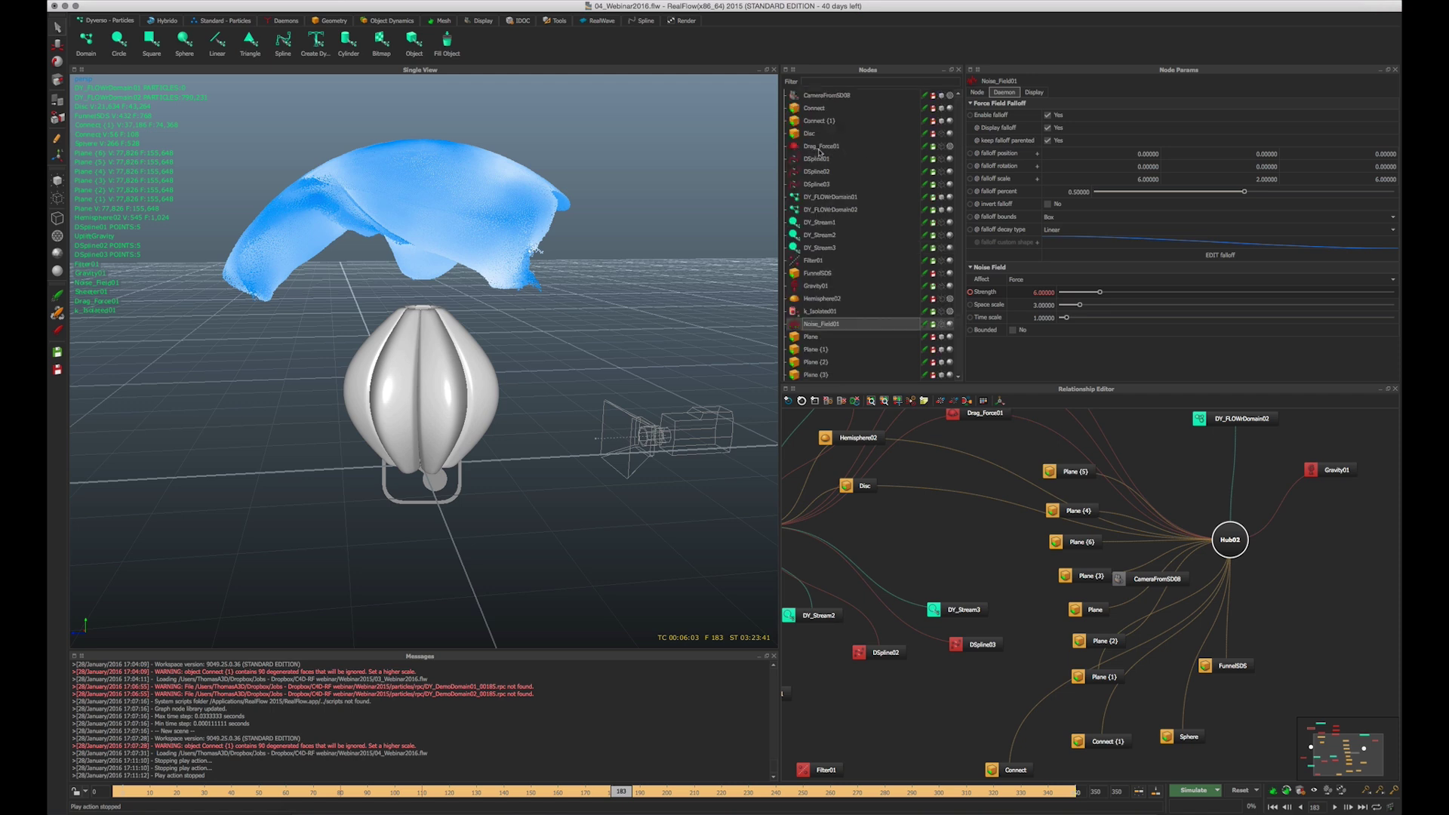
left_click(820, 147)
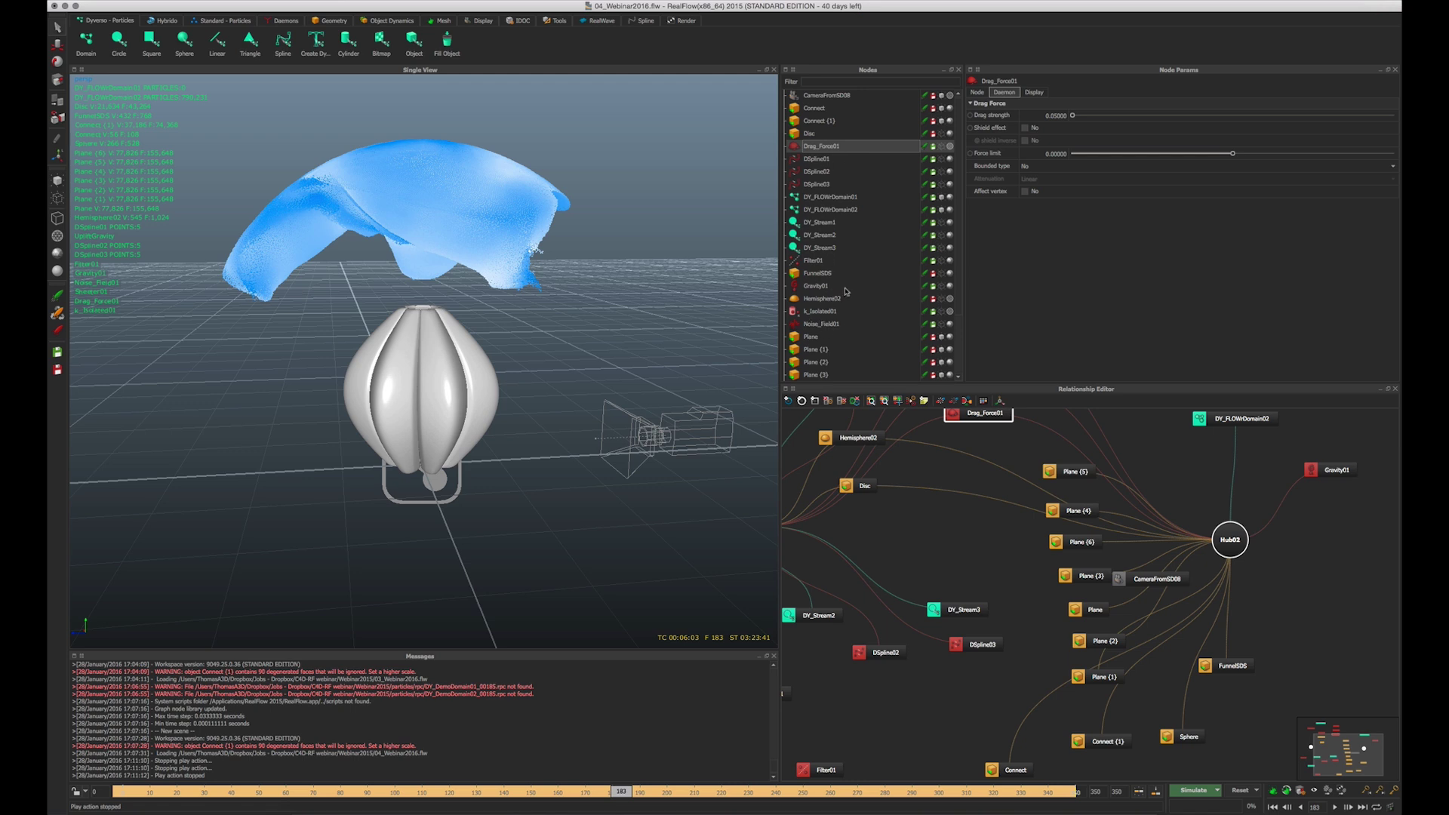
Inspect the Sheeter01 daemon's settings and the particle settings of DY_FLOWrDomain01
scroll(846, 291, "down", 3)
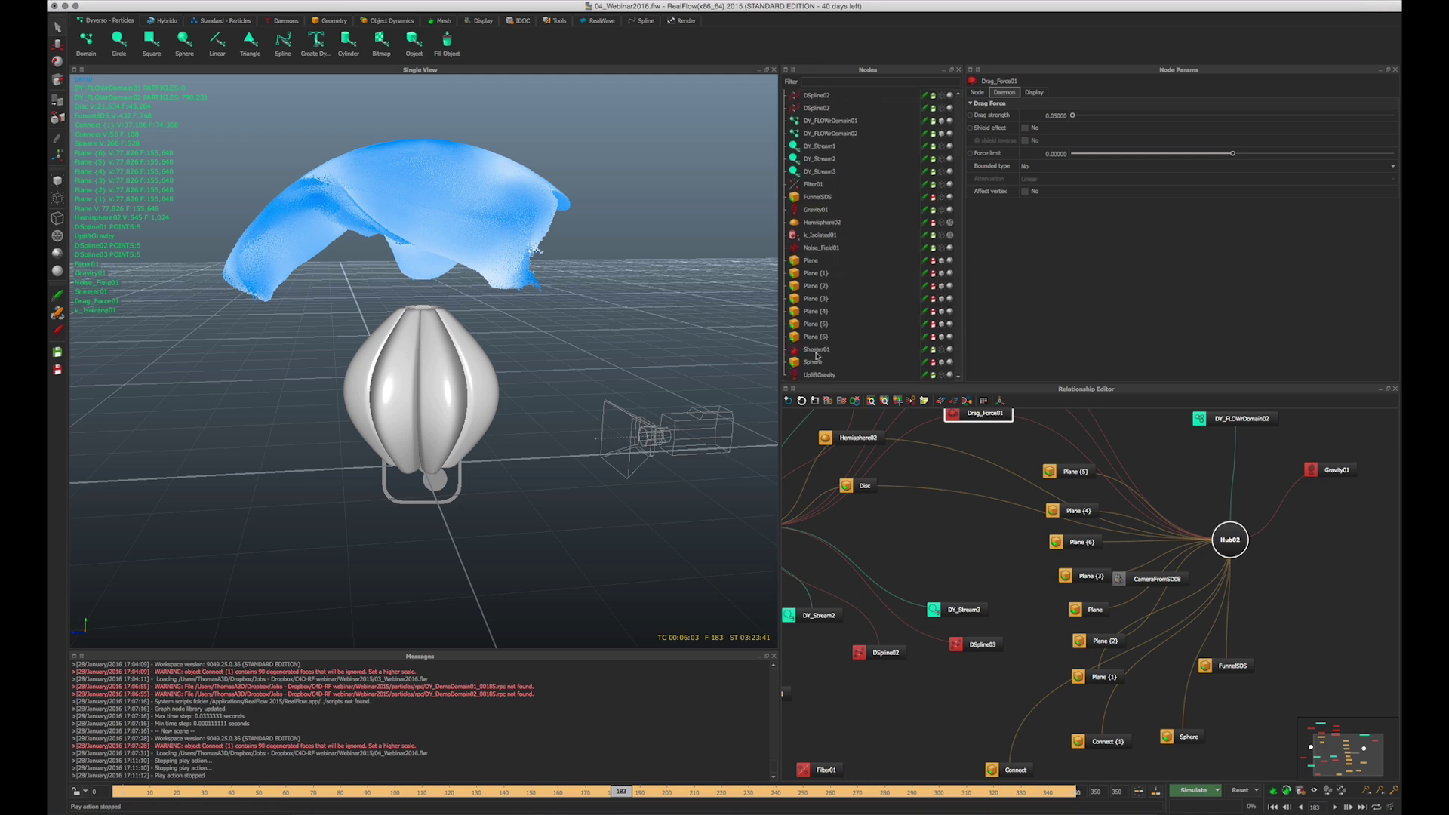
left_click(817, 351)
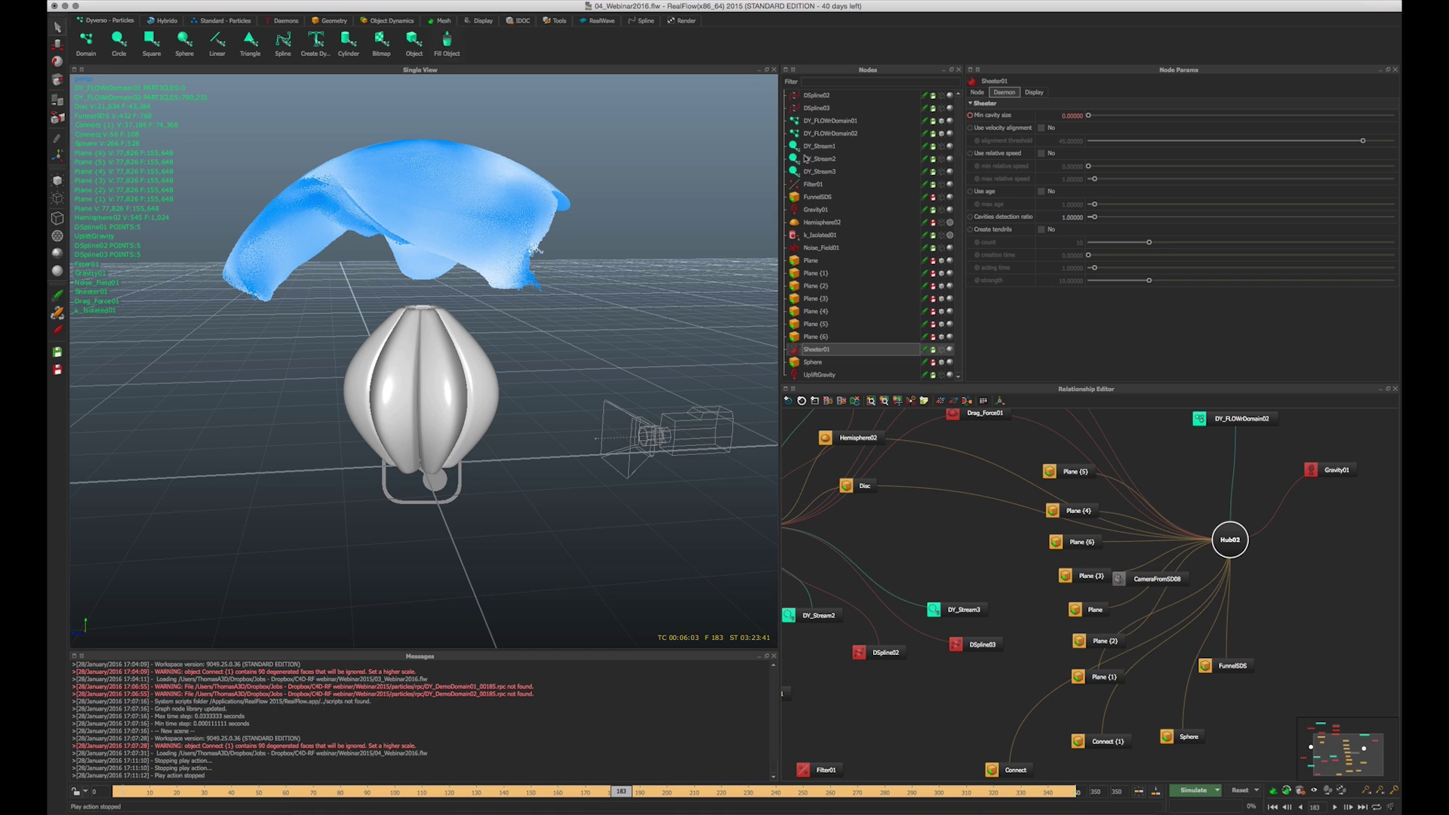
left_click(831, 121)
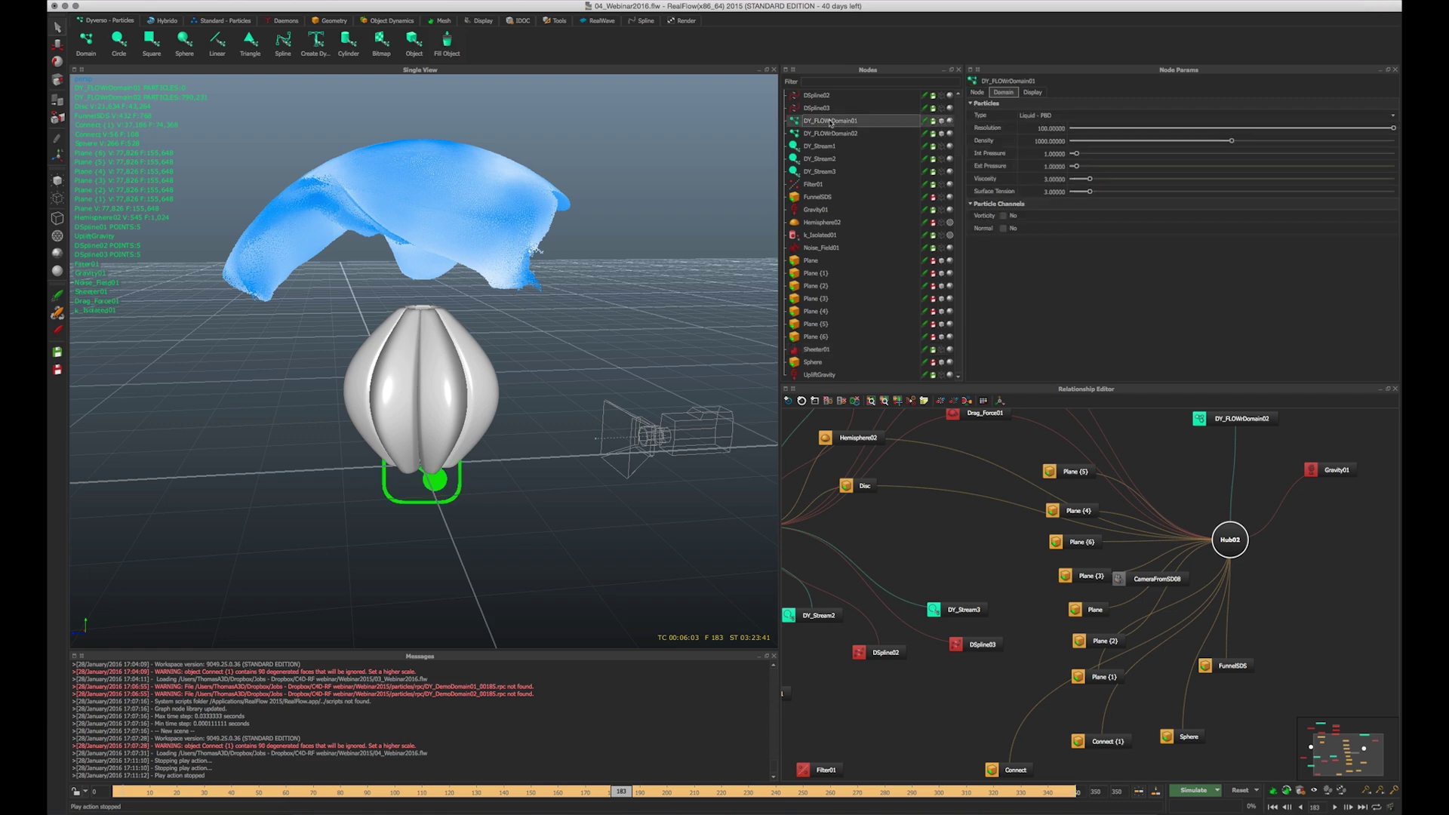
Switch to Cinema 4D and examine the Mesh and Channels settings of the RealFlow RK Mesh object
key("super+Tab")
key("super+Tab")
key("super+Tab")
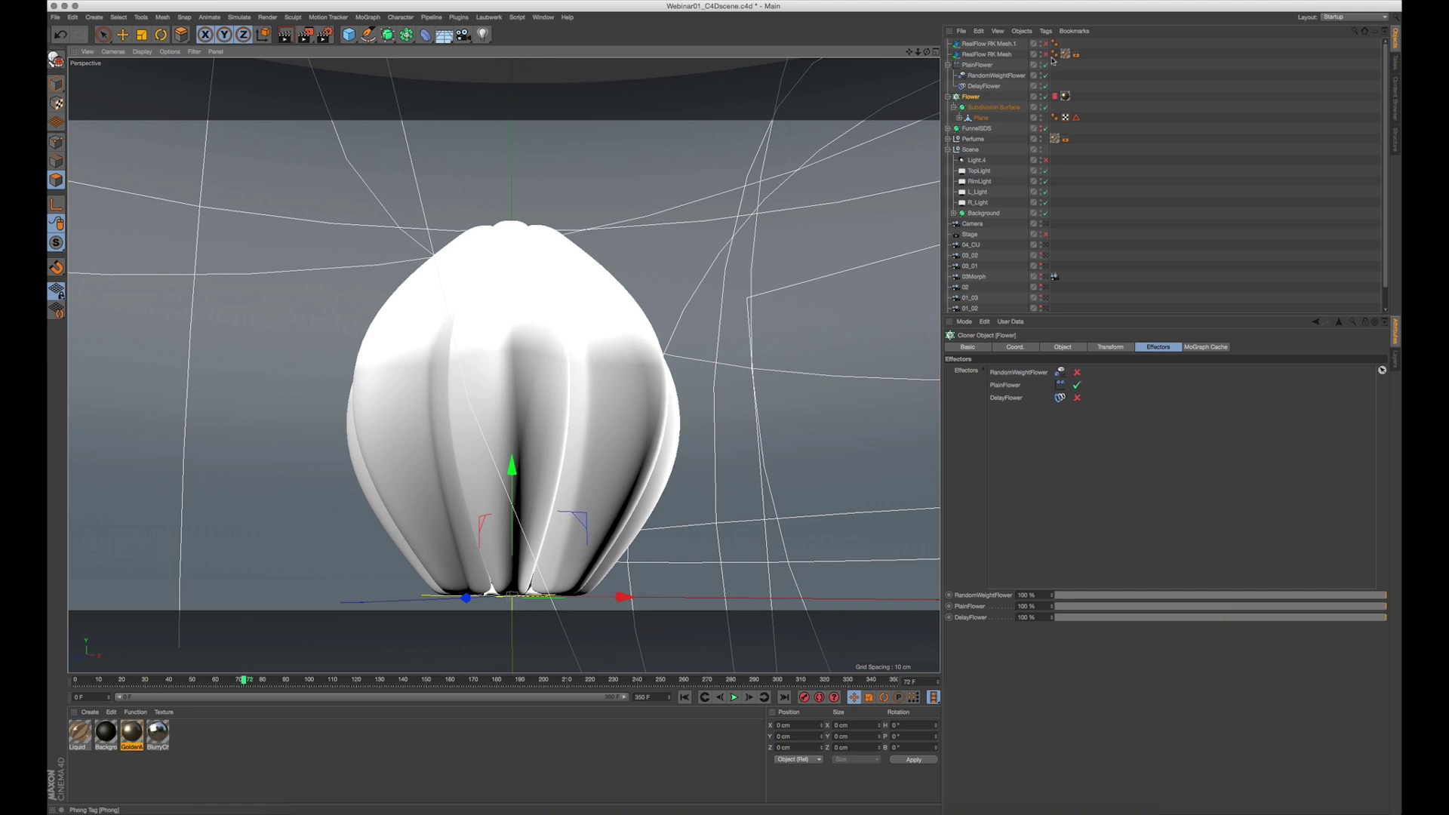
left_click(989, 55)
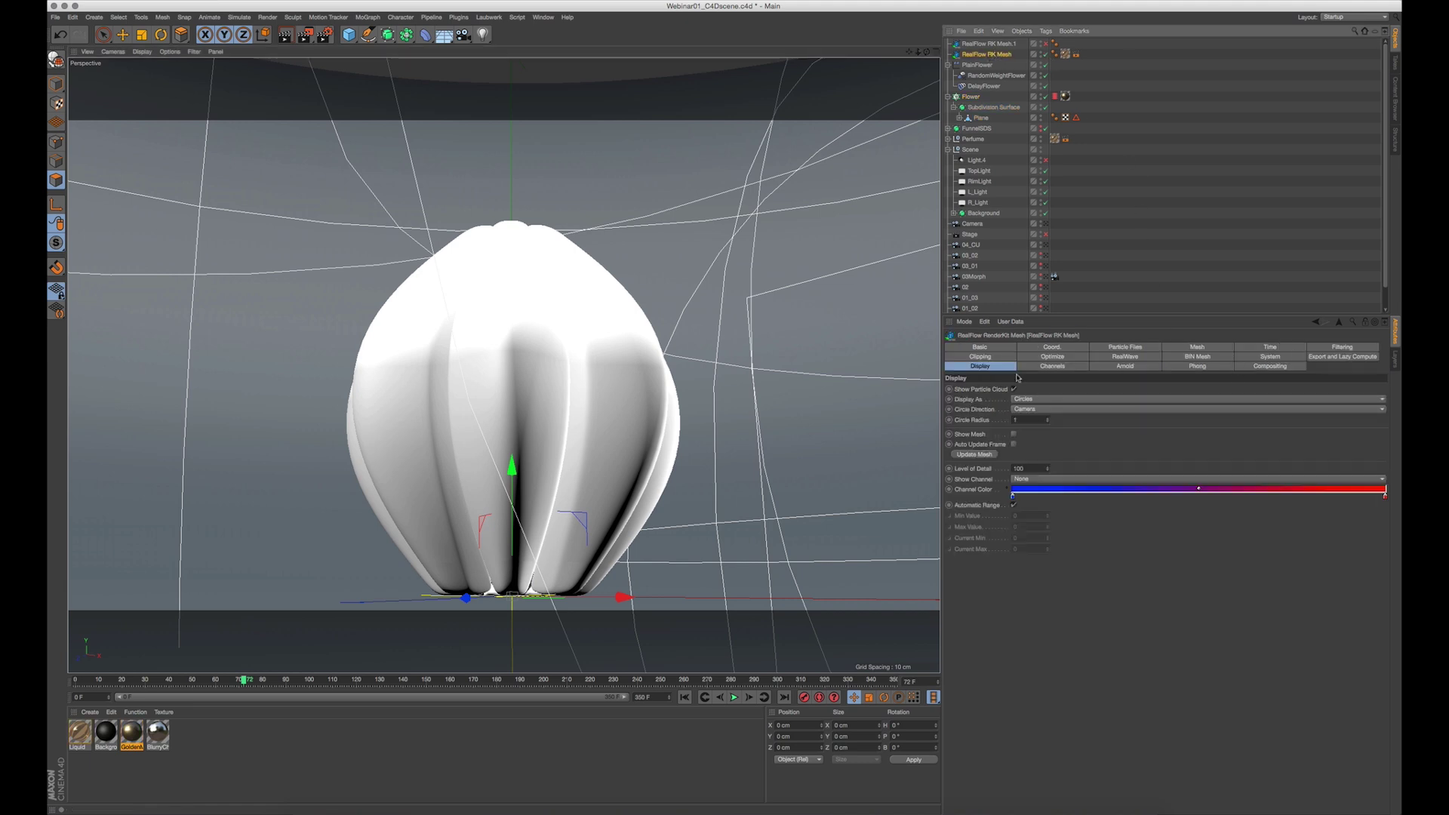
left_click(1204, 348)
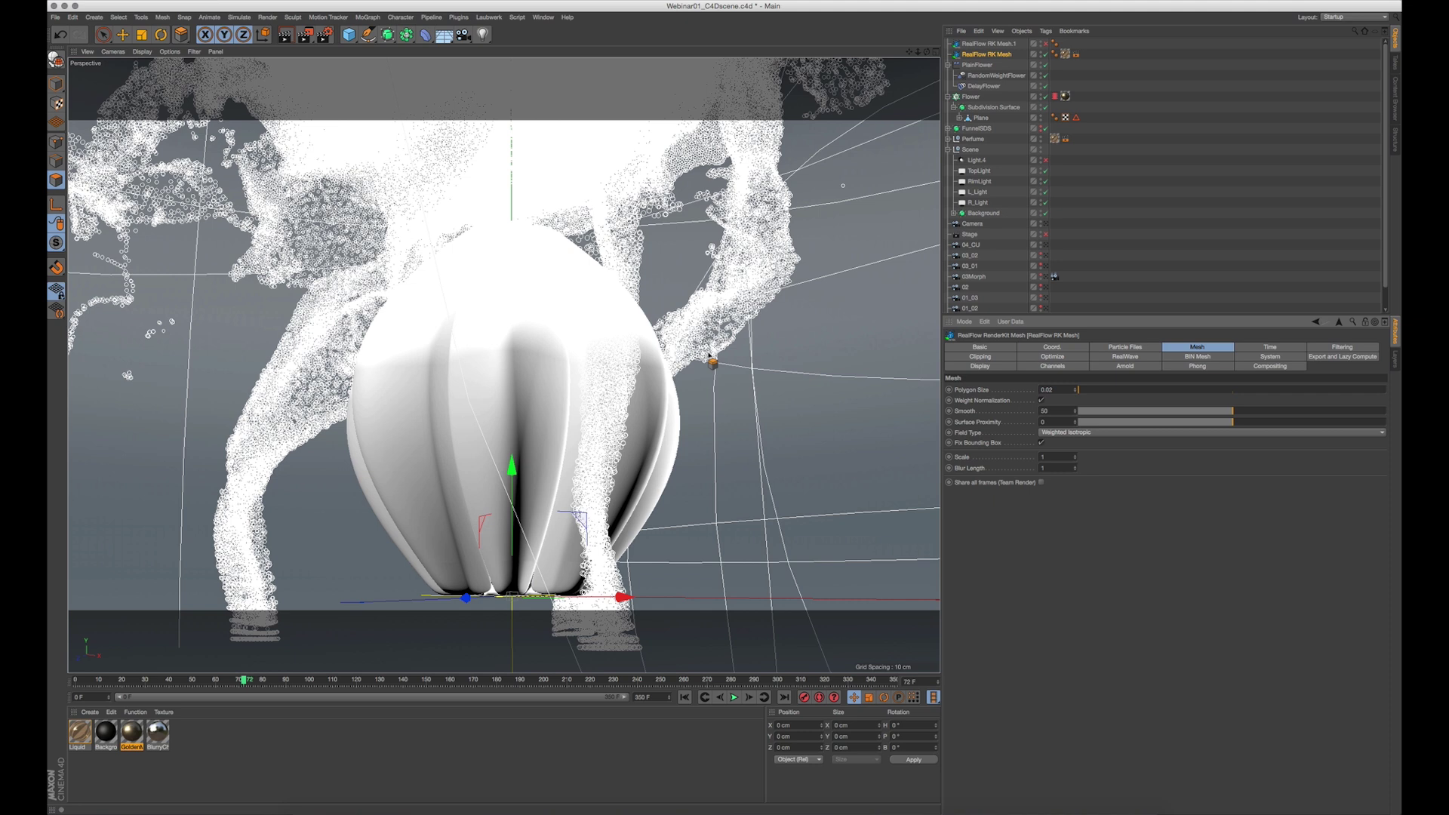
left_click(1056, 367)
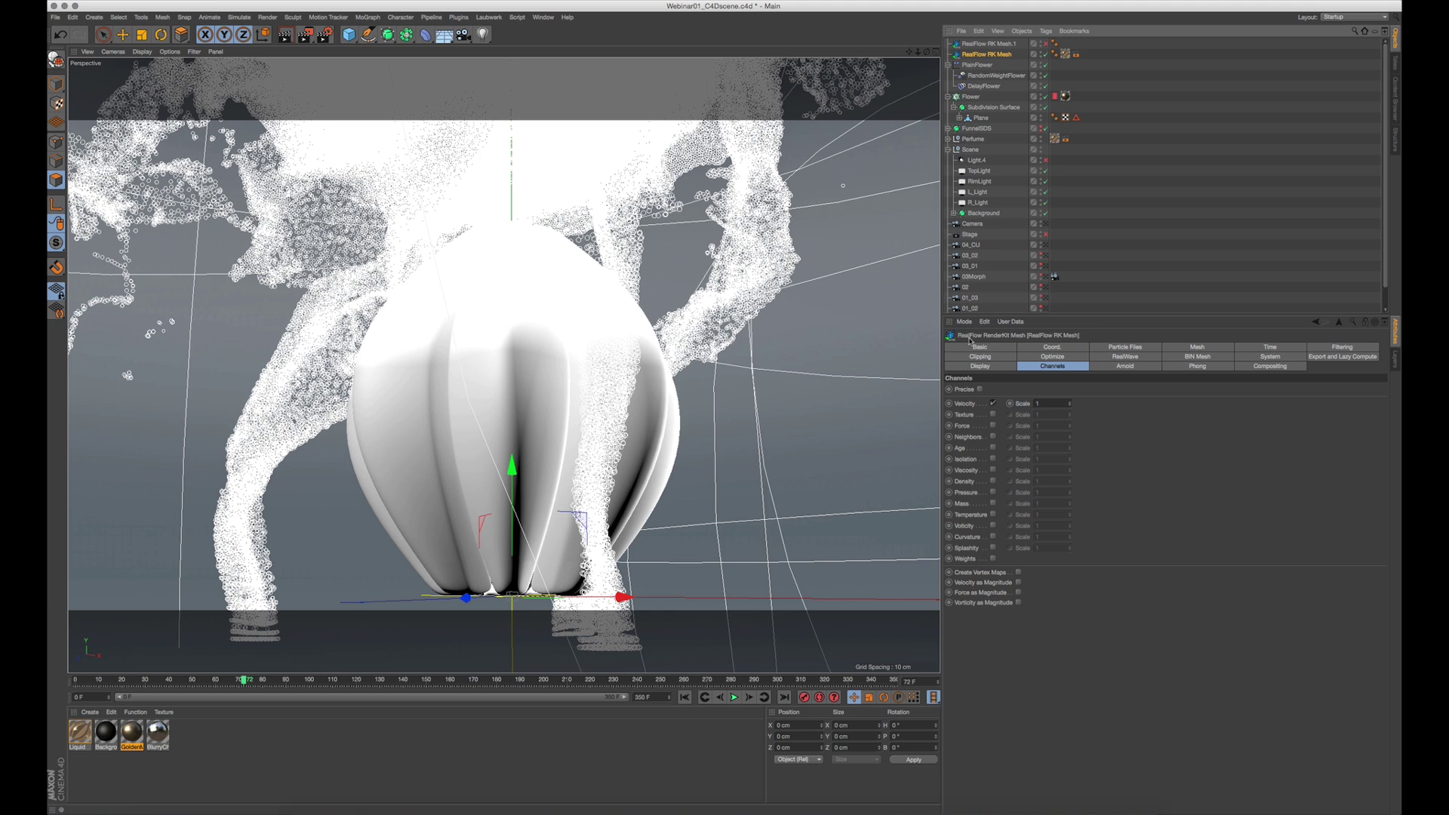
left_click(1202, 348)
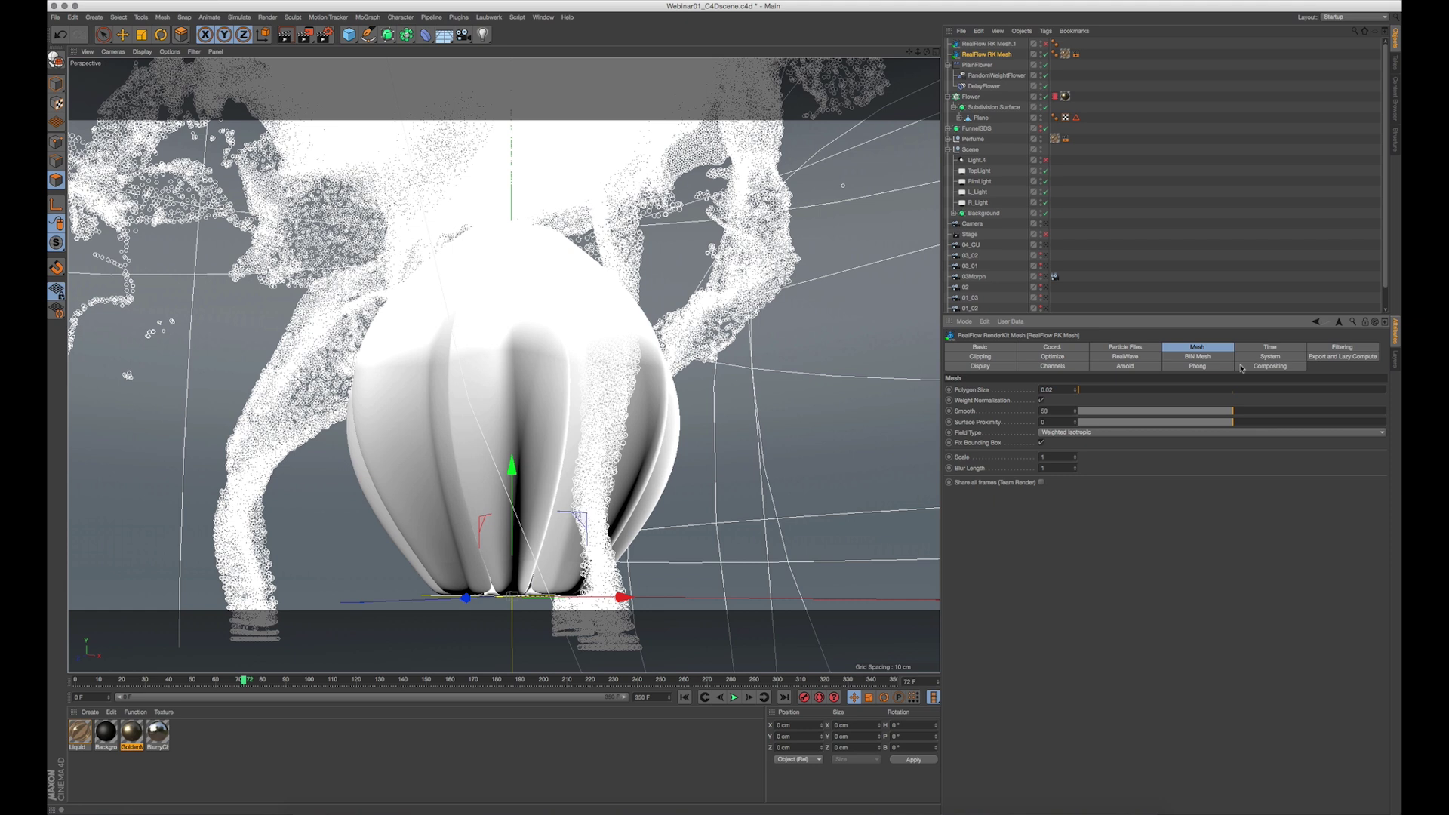
View the Arnold primitive type options of the RealFlow RK Mesh object without changing the selection
left_click(1134, 367)
left_click(1032, 390)
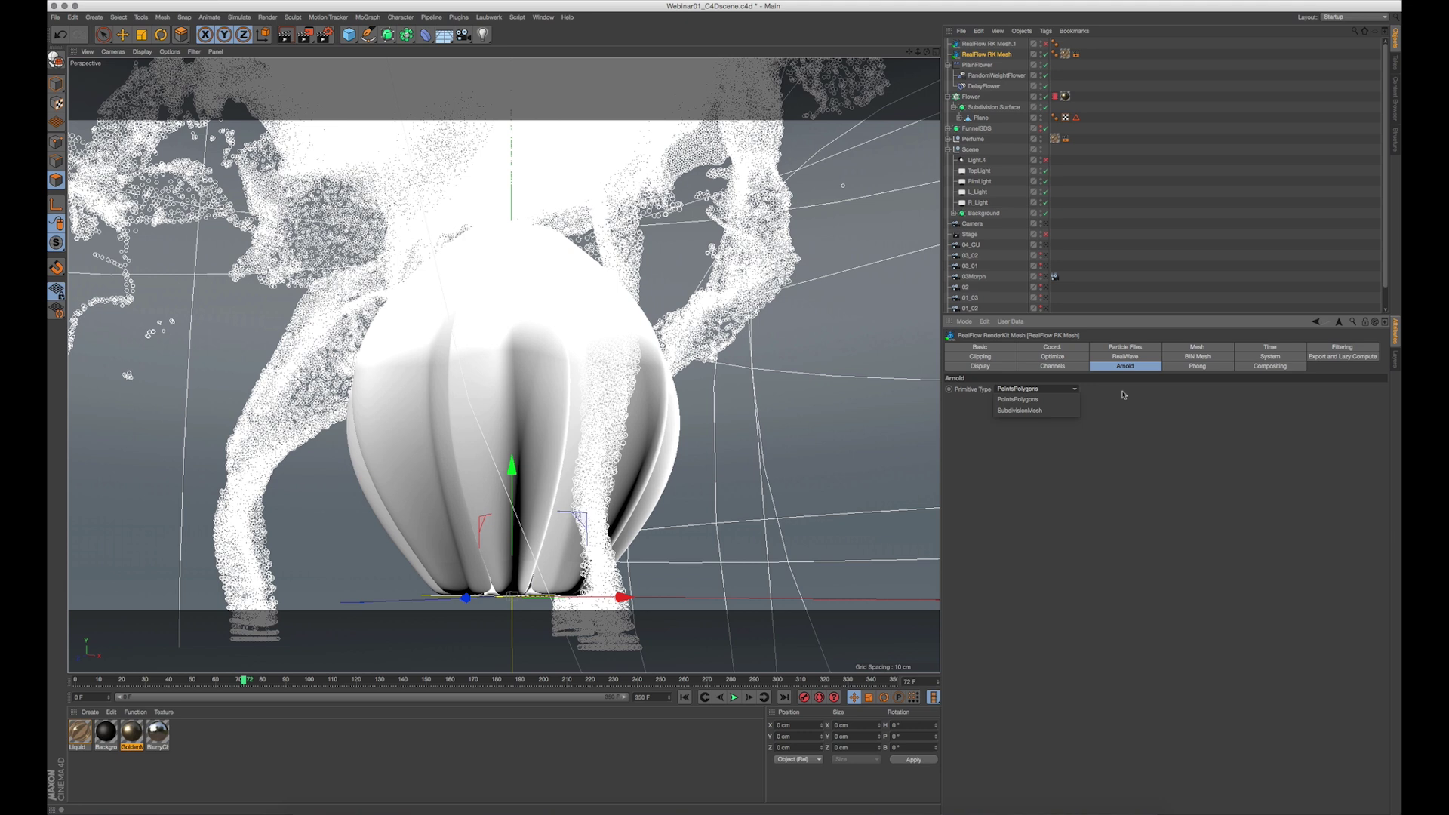
left_click(1122, 394)
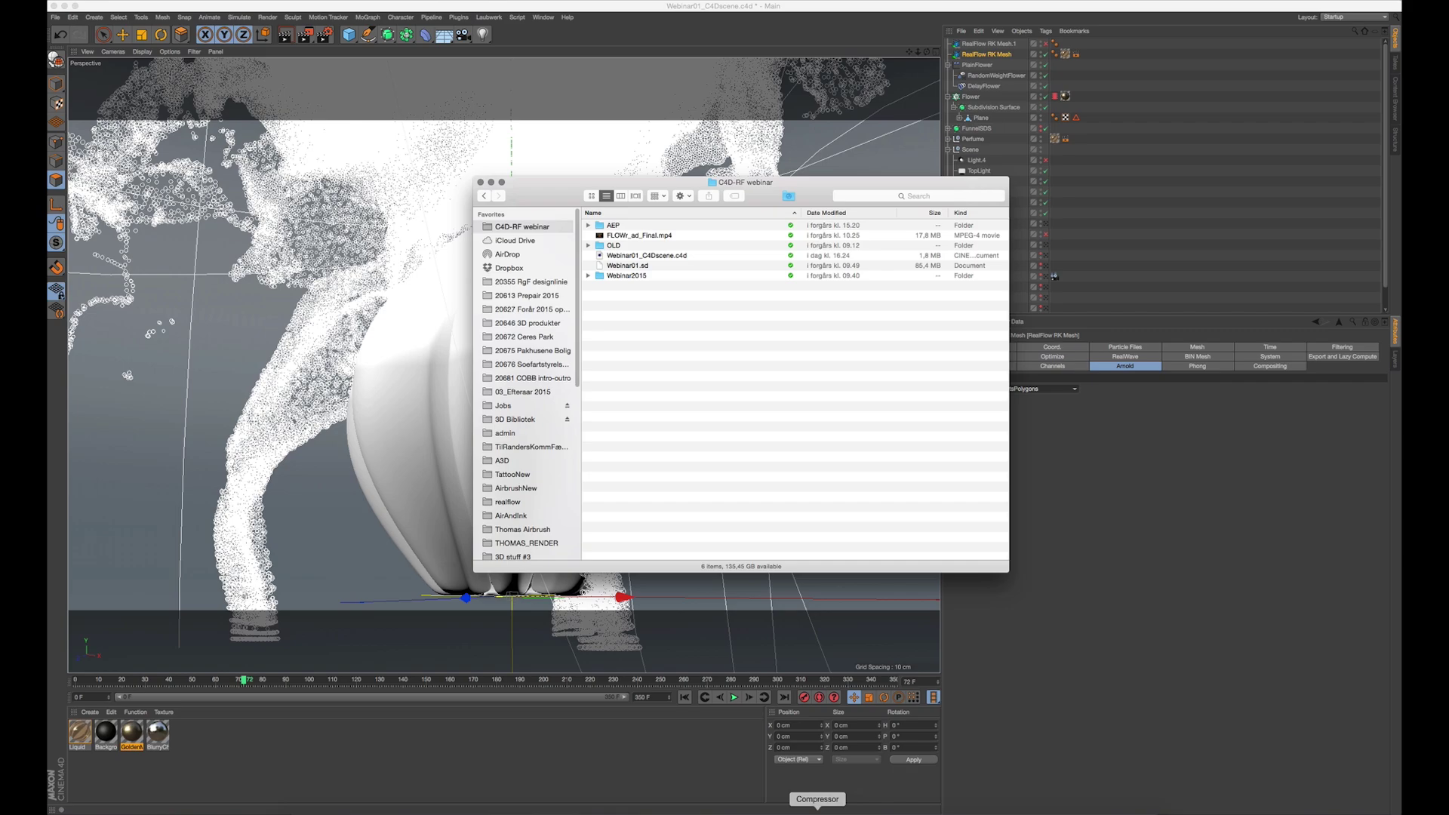
Switch to QuickTime Player, rewind FLOWr_ad_Final.mp4 to the liquid swirling around the closed flower, and play it until the flower opens
left_click(877, 812)
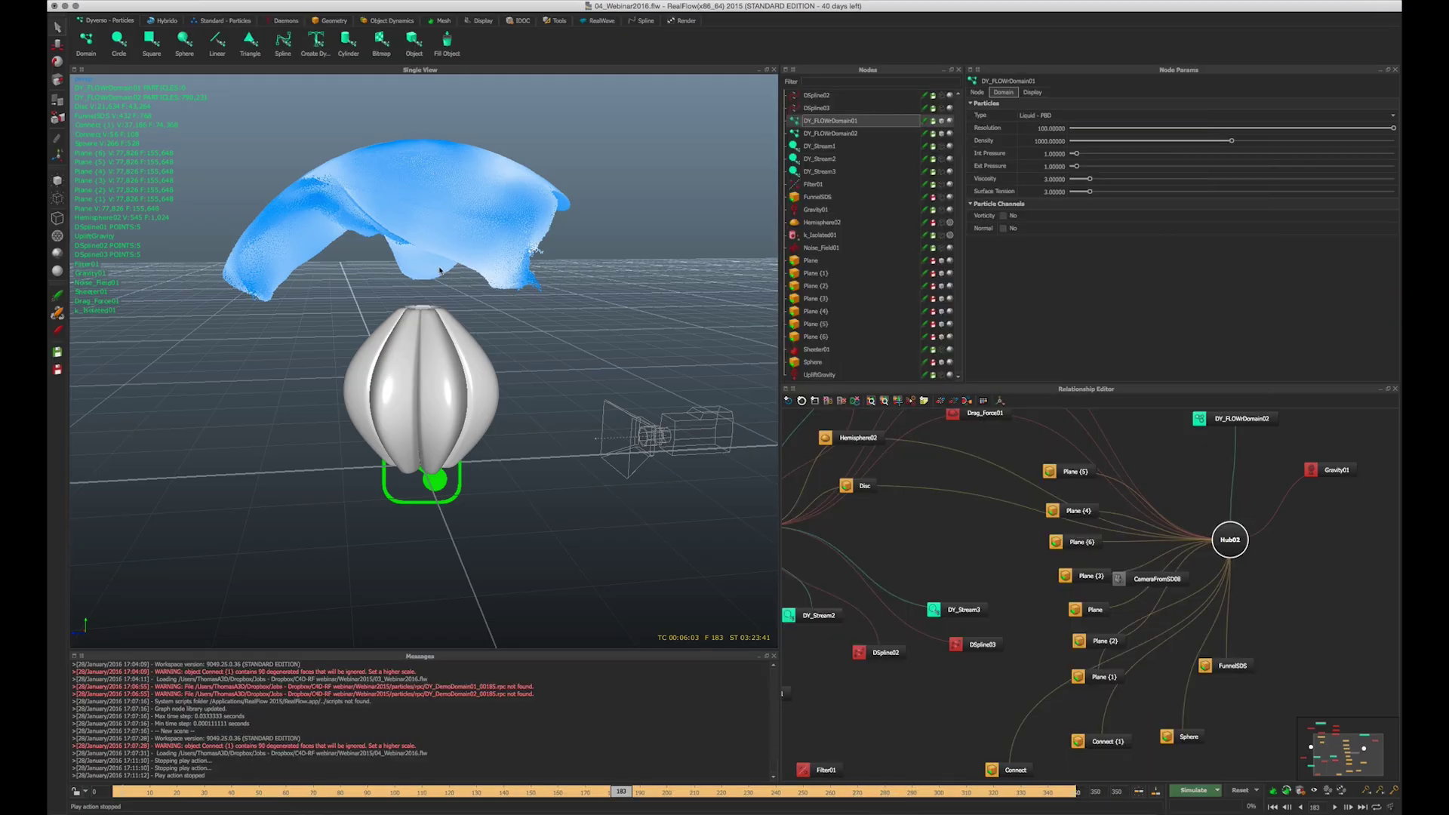
key("super+Tab")
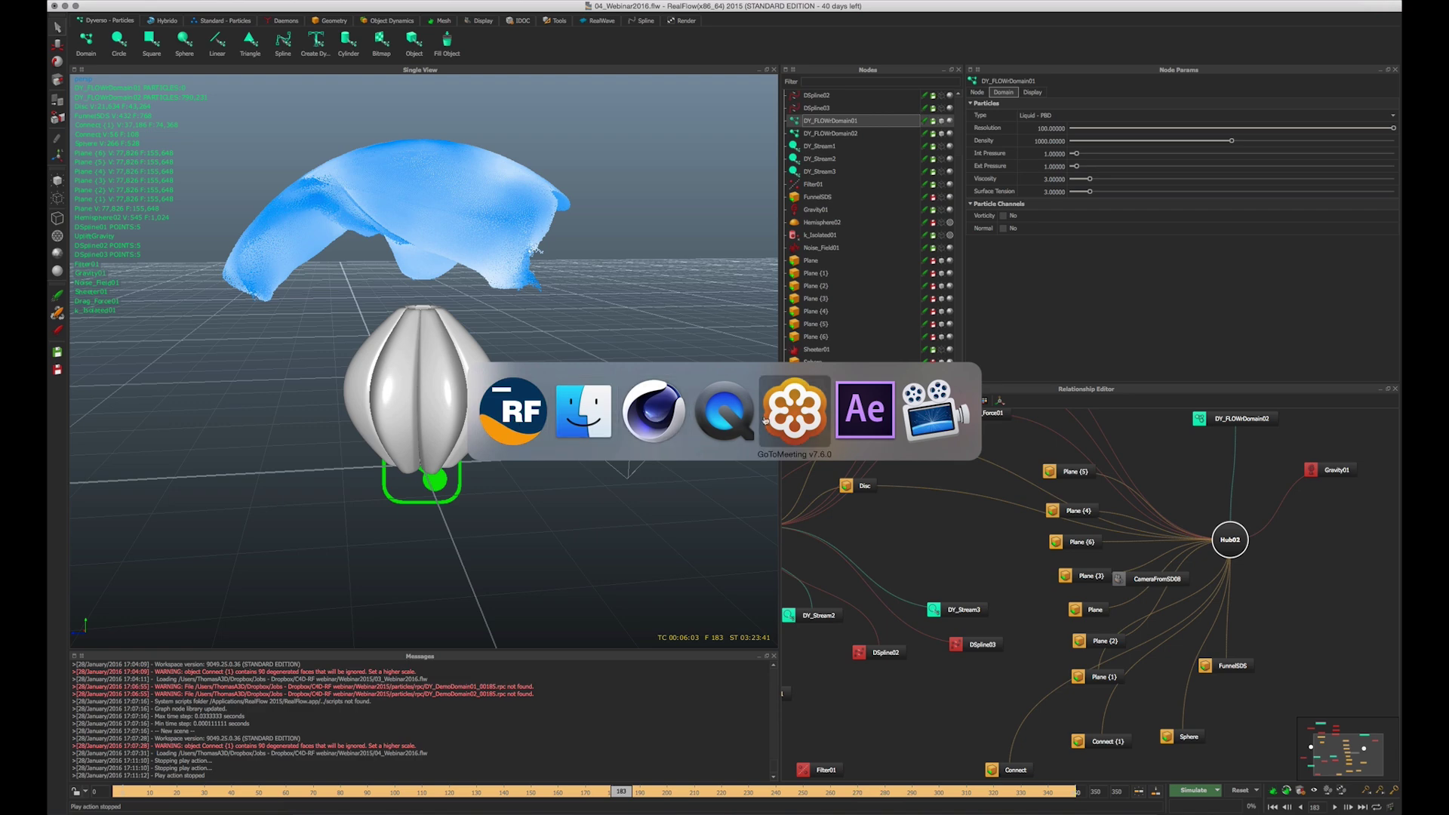
left_click(733, 422)
left_click_drag(530, 479, 496, 481)
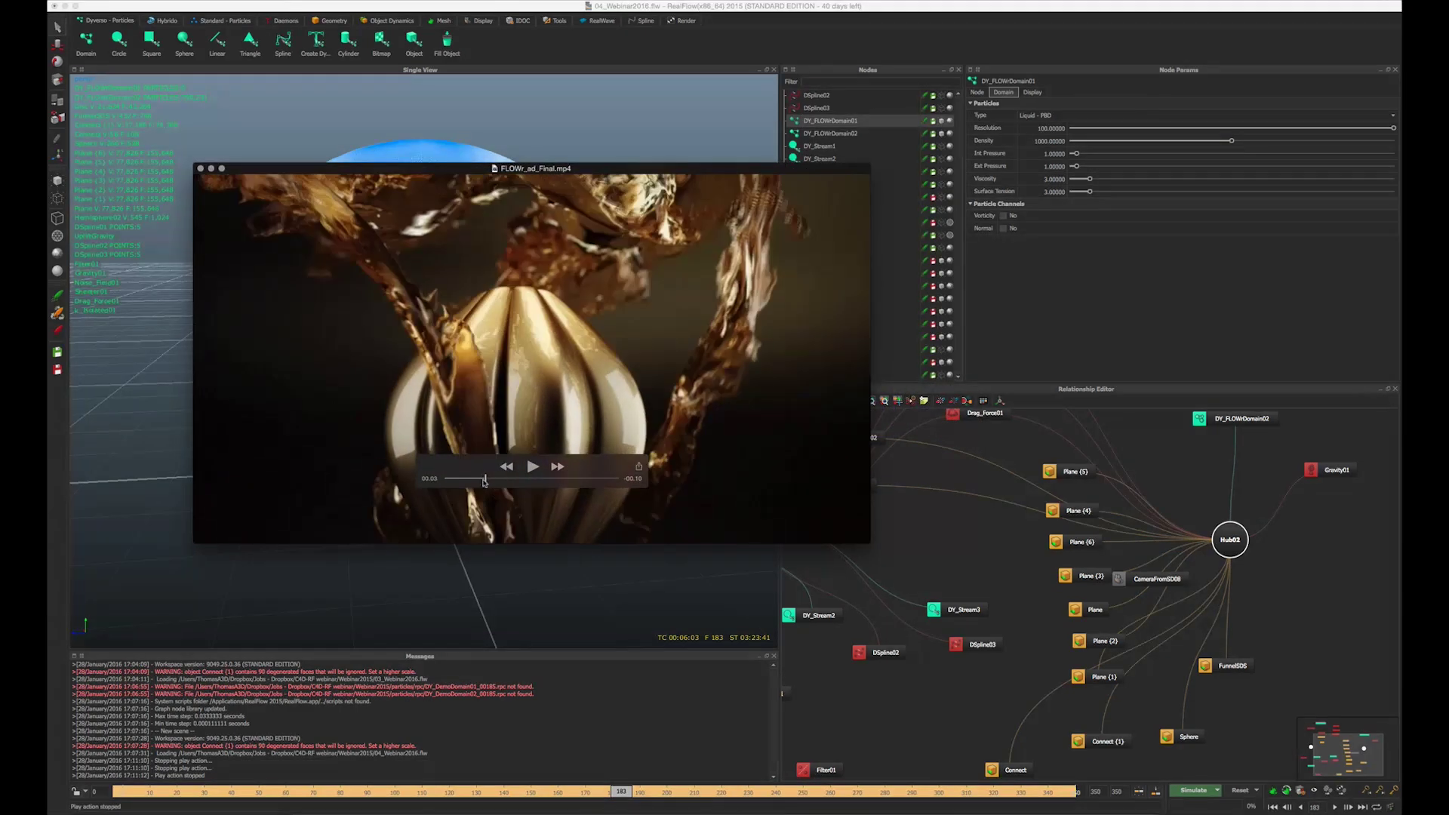
key("space")
key("space")
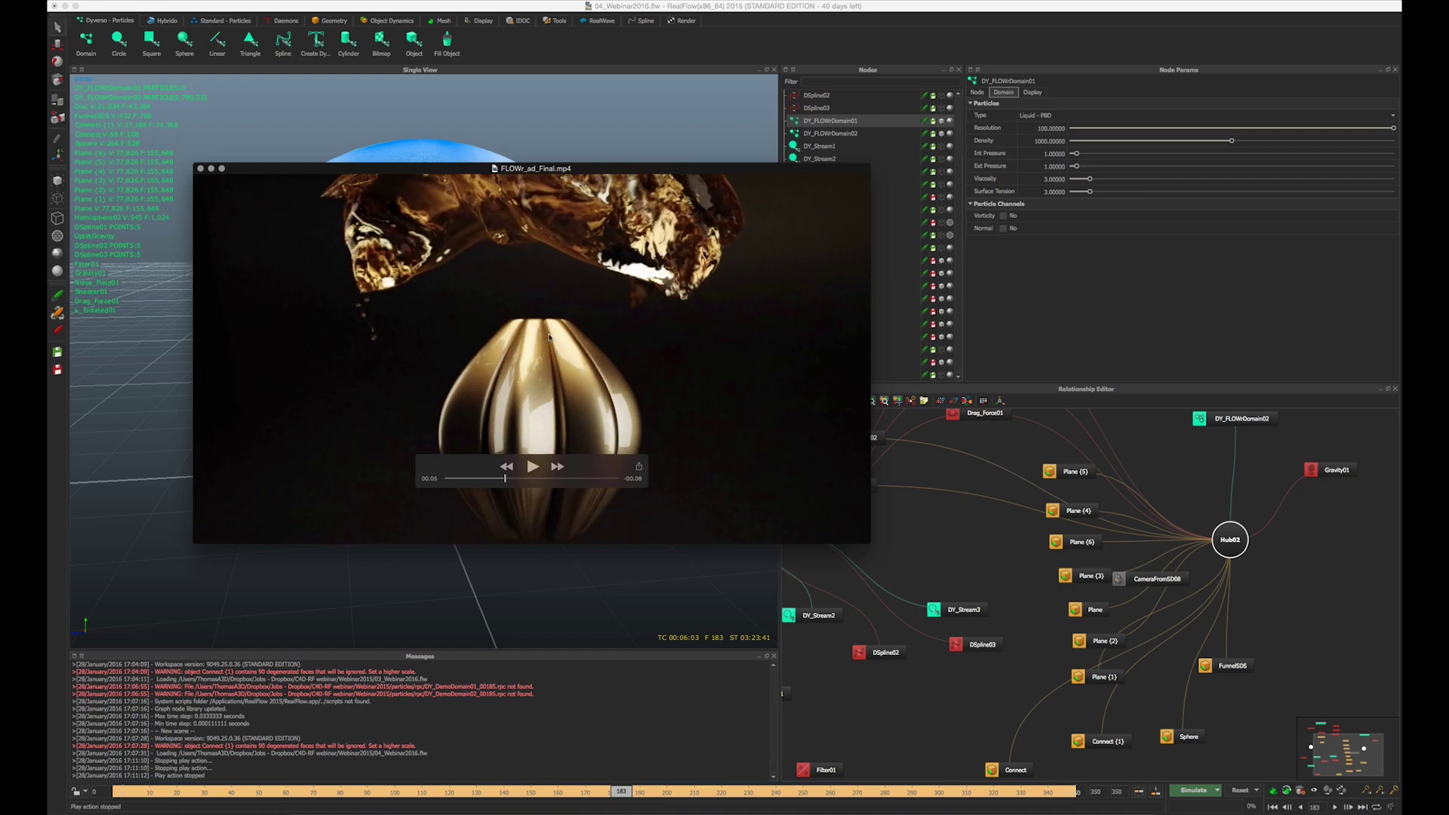
key("space")
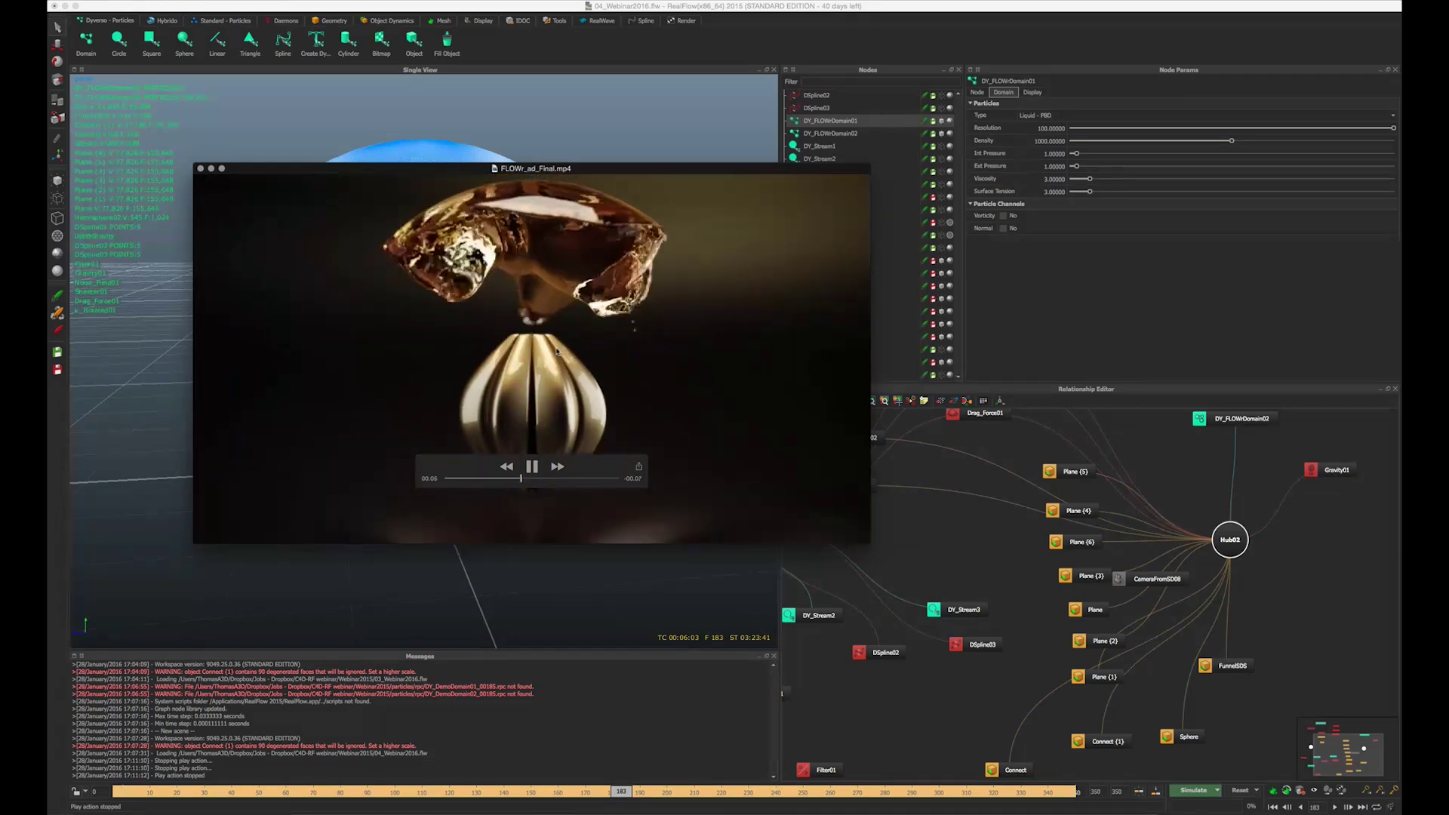
key("space")
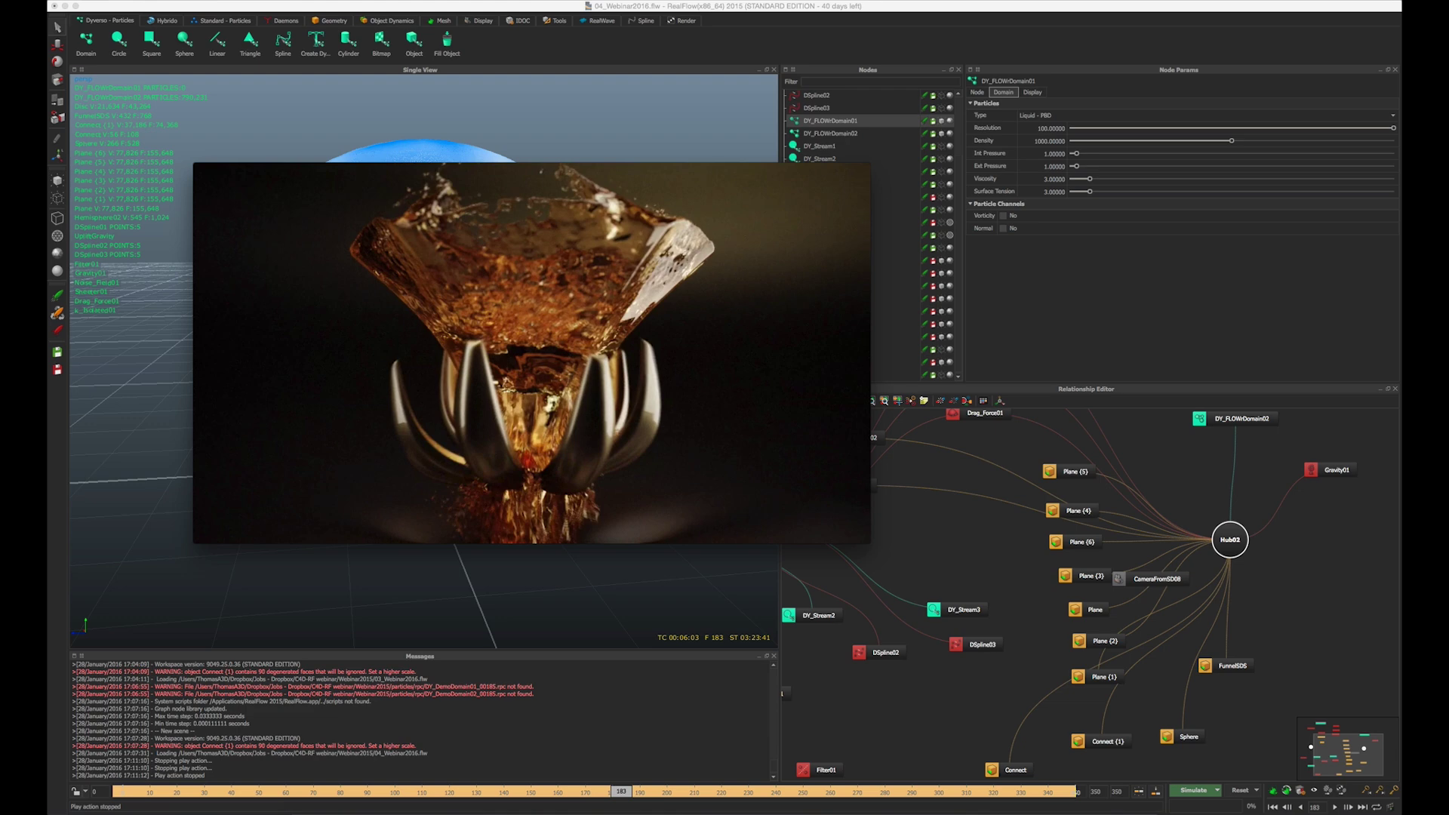
Scrub FLOWr_ad_Final.mp4 back to the liquid above the closed flower and forward to it pouring into the opening petals
mouse_move(570, 454)
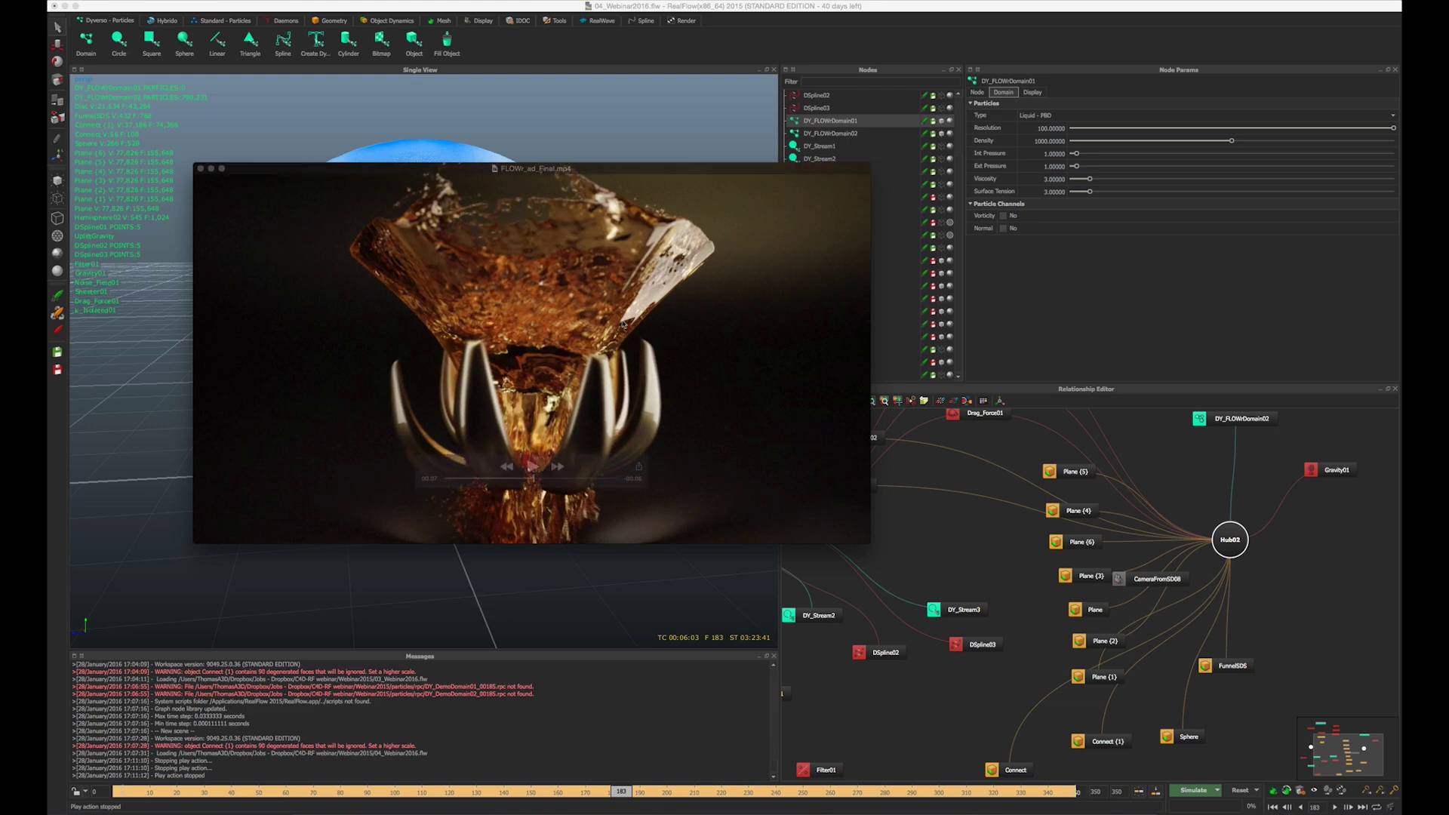
left_click_drag(535, 479, 522, 481)
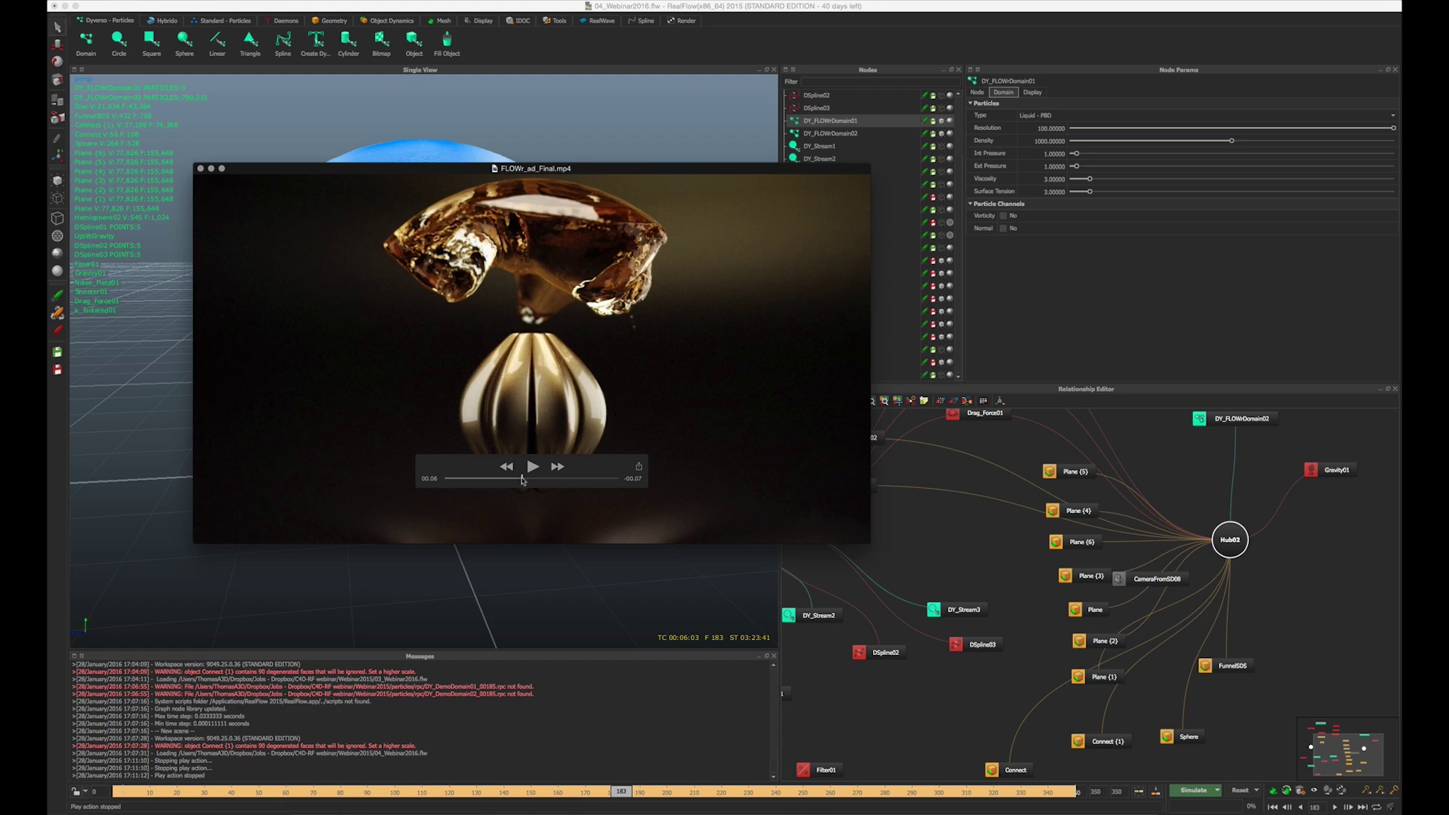
left_click_drag(523, 480, 532, 479)
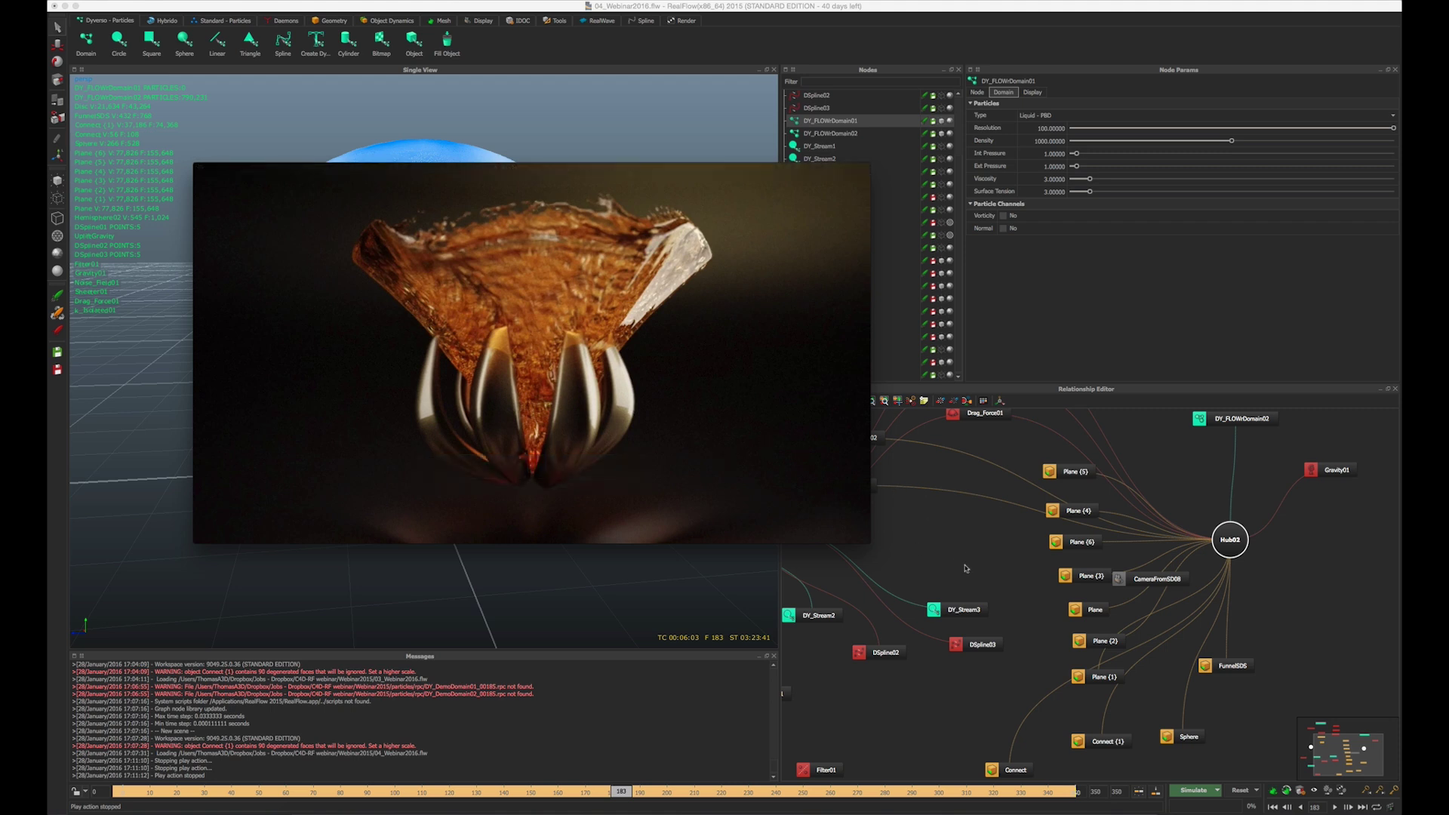
Return to RealFlow, examine the node connections around Hub01, and show the FunnelSDS object's parameters
left_click(936, 552)
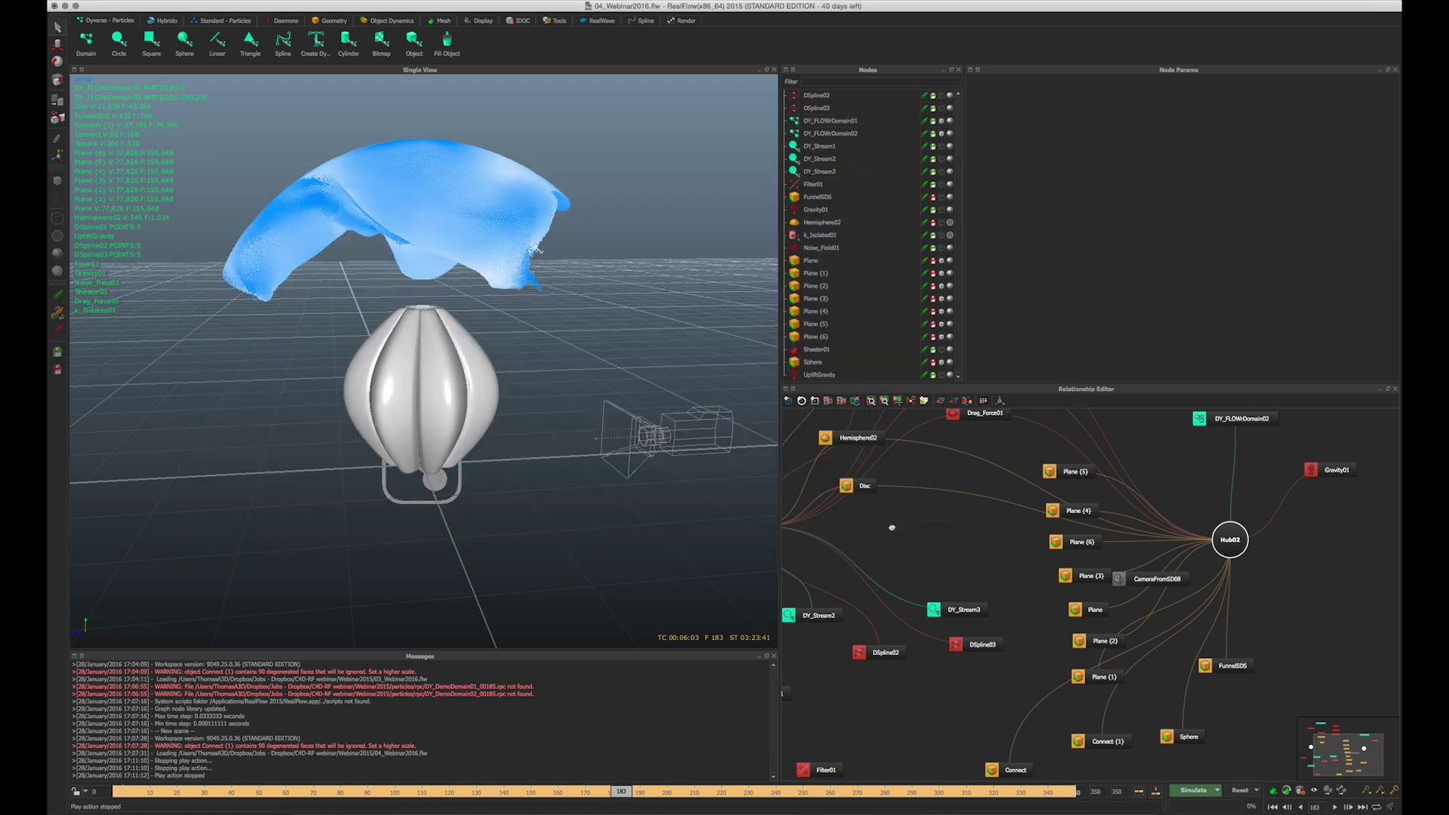
middle_click_drag(906, 532, 1007, 590)
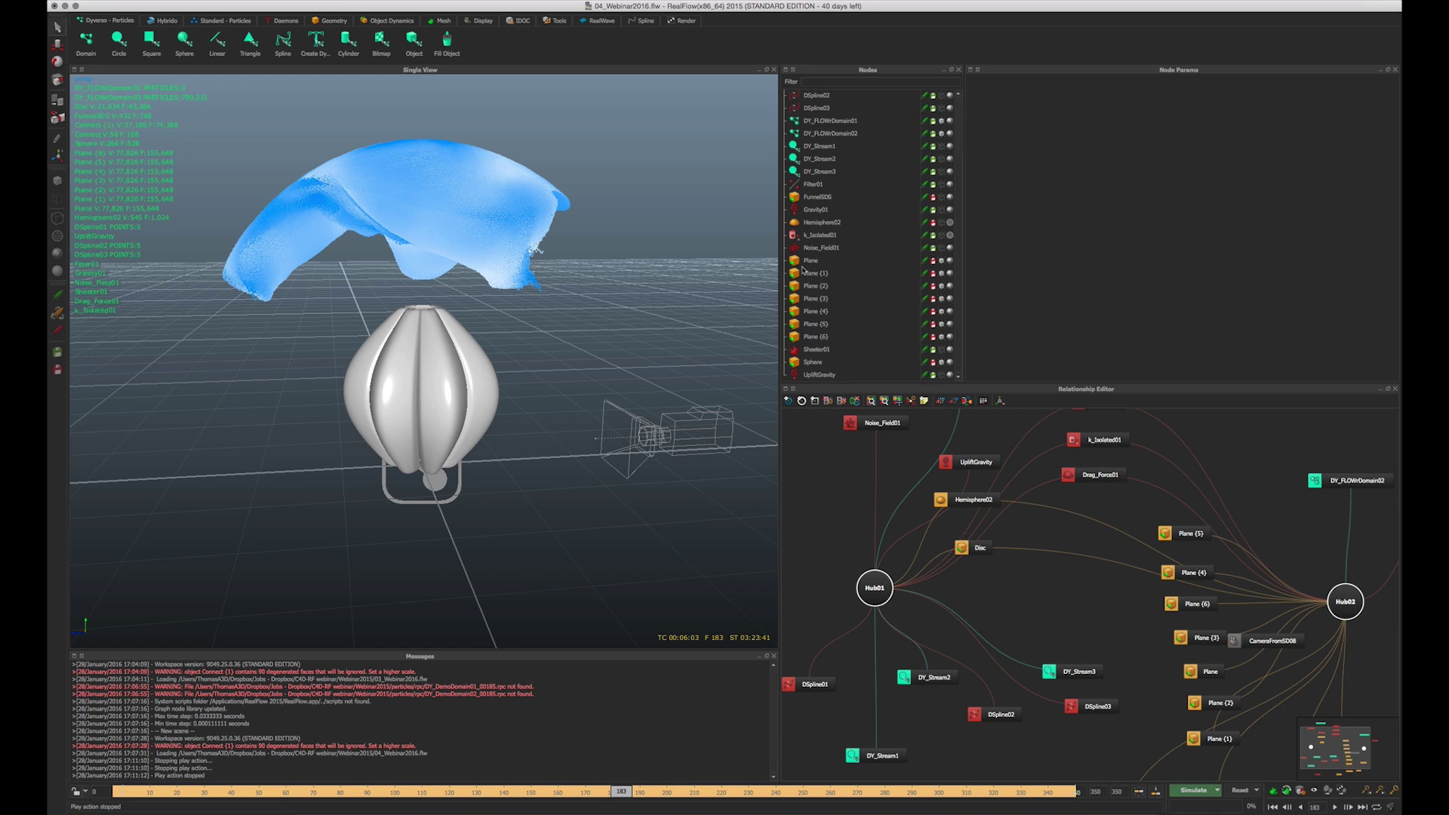
left_click(818, 198)
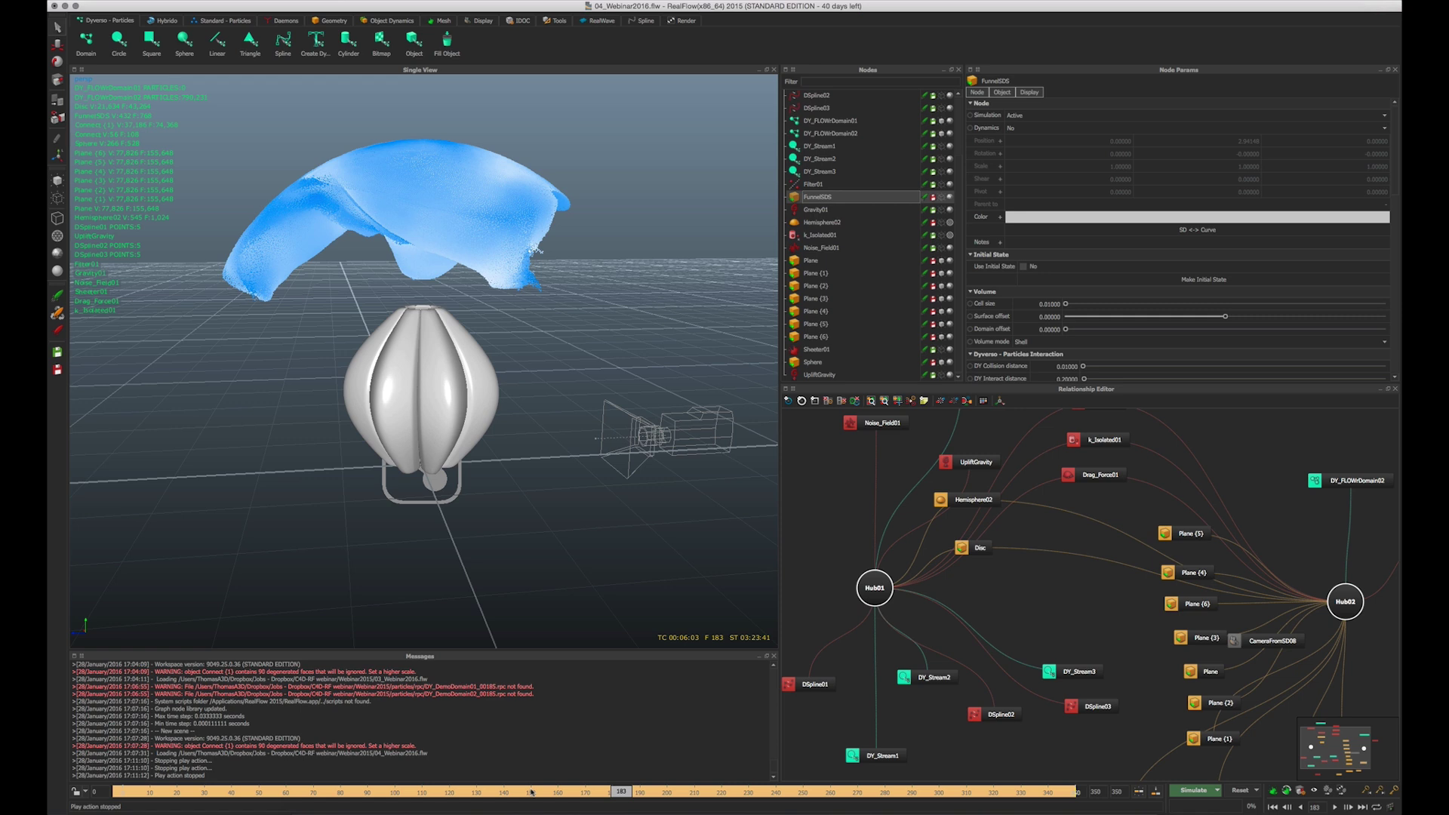
Inspect the Filter01 daemon's settings and Simulation options without changing them, and close the Mac system overview window
left_click(813, 184)
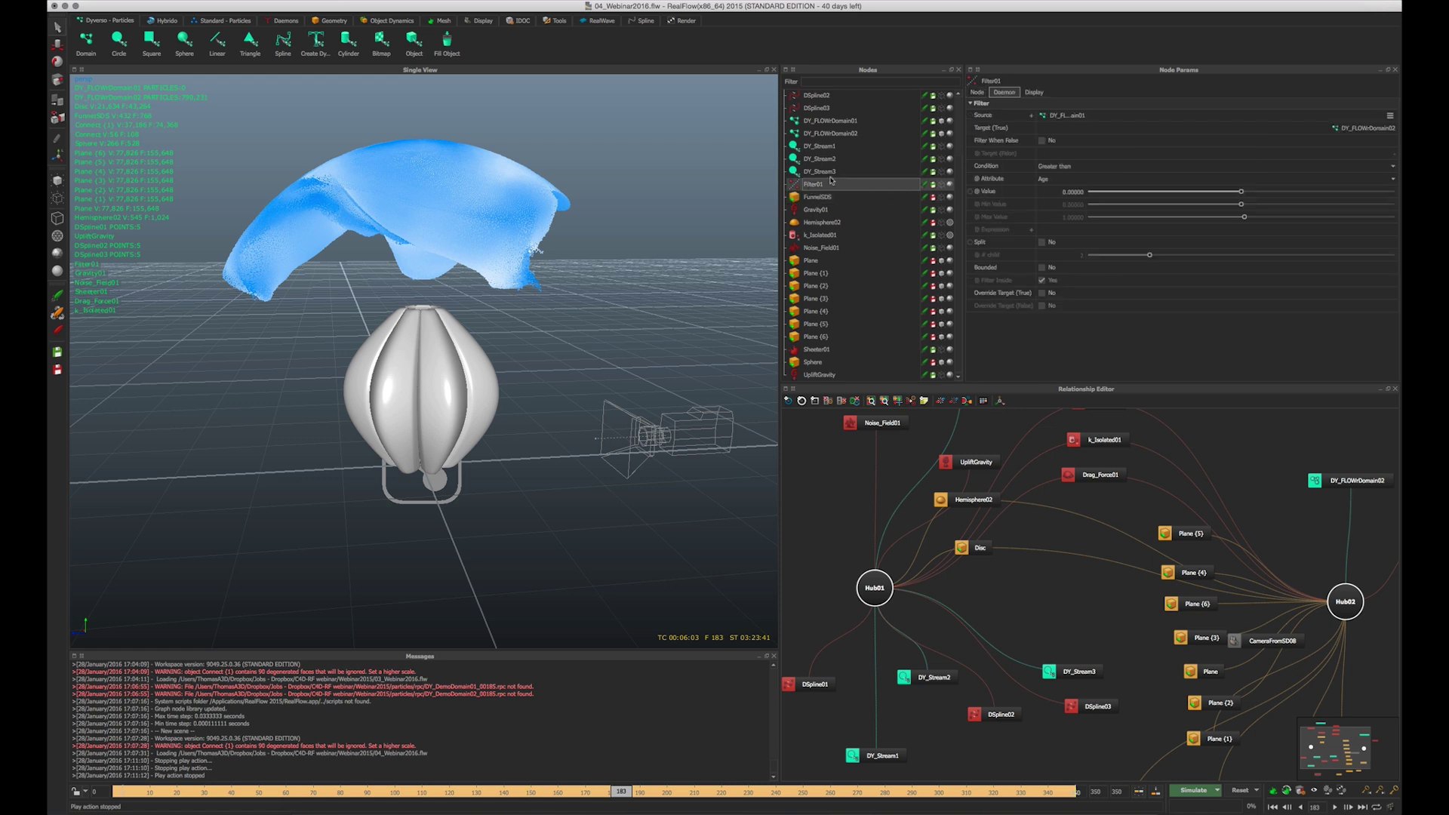
left_click(980, 94)
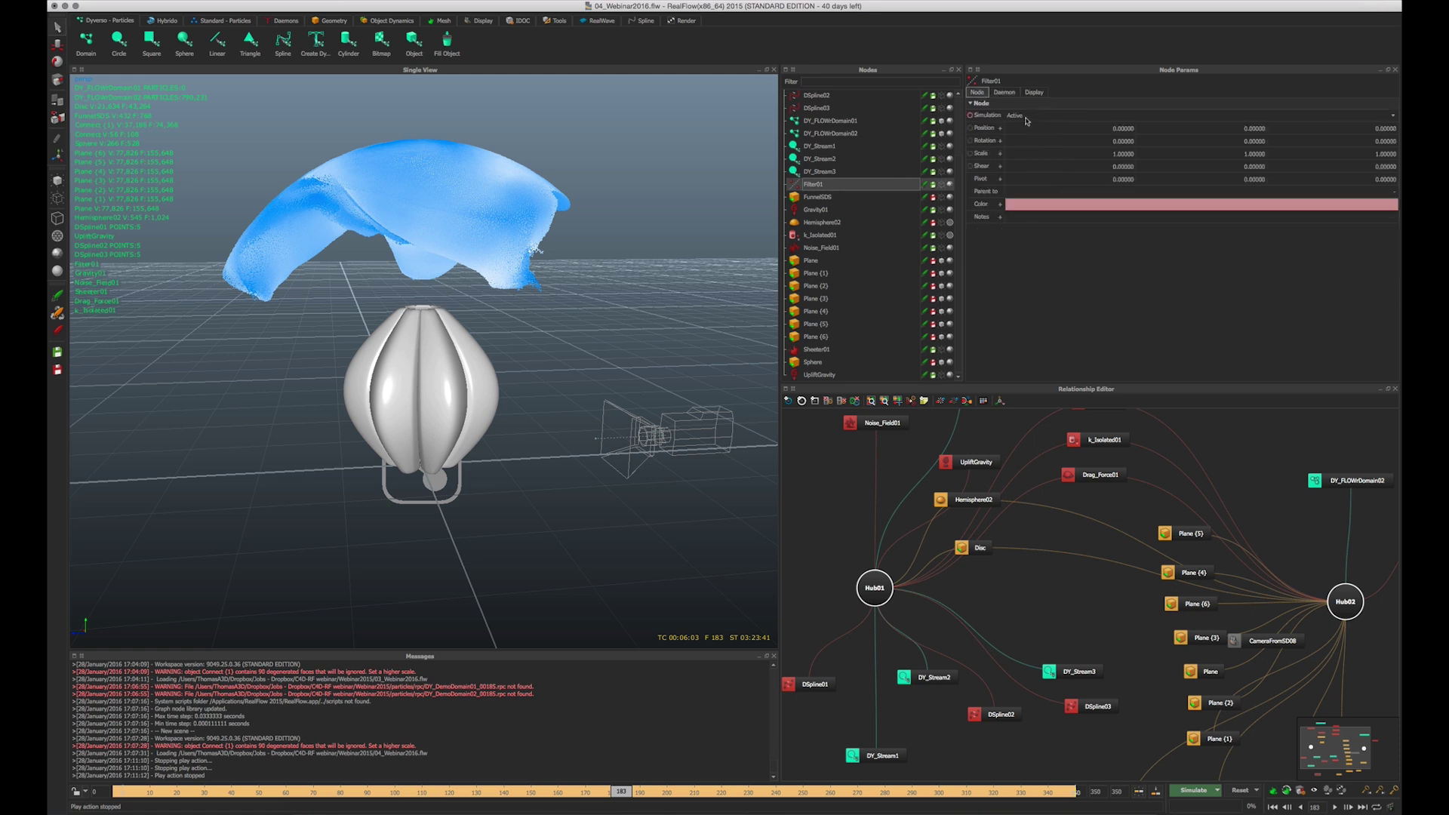
left_click(1020, 116)
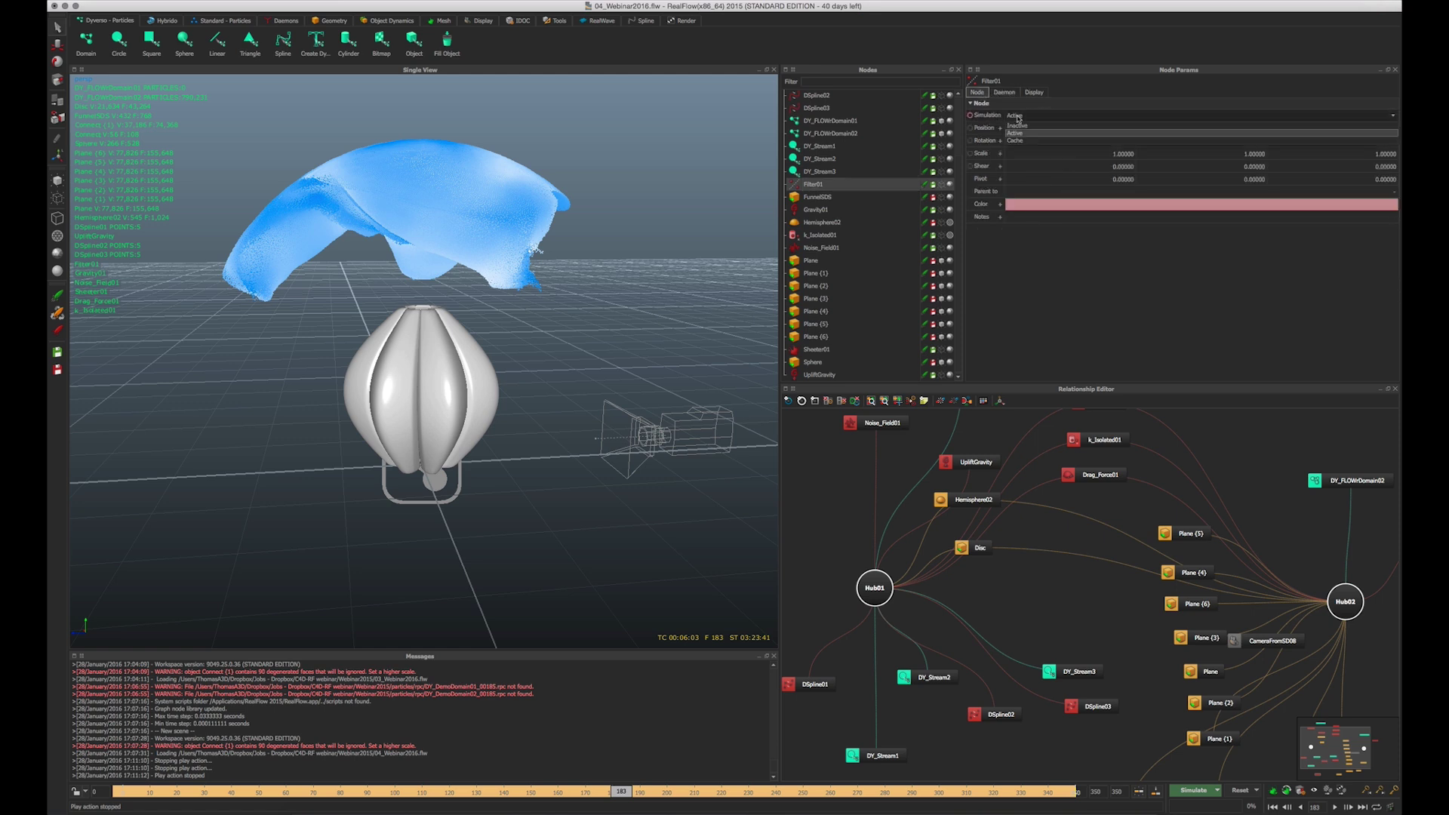
left_click(1083, 111)
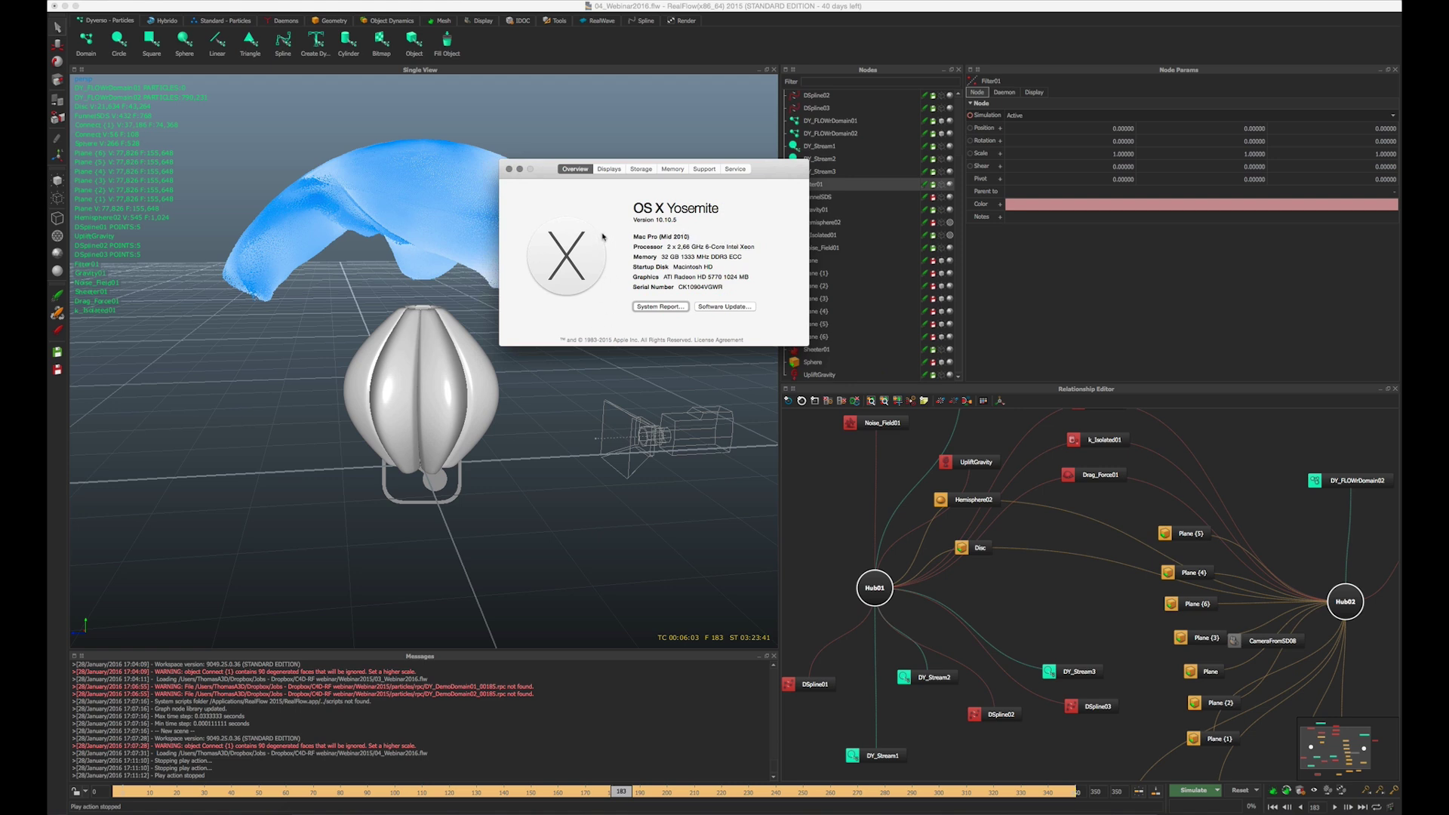
left_click(510, 170)
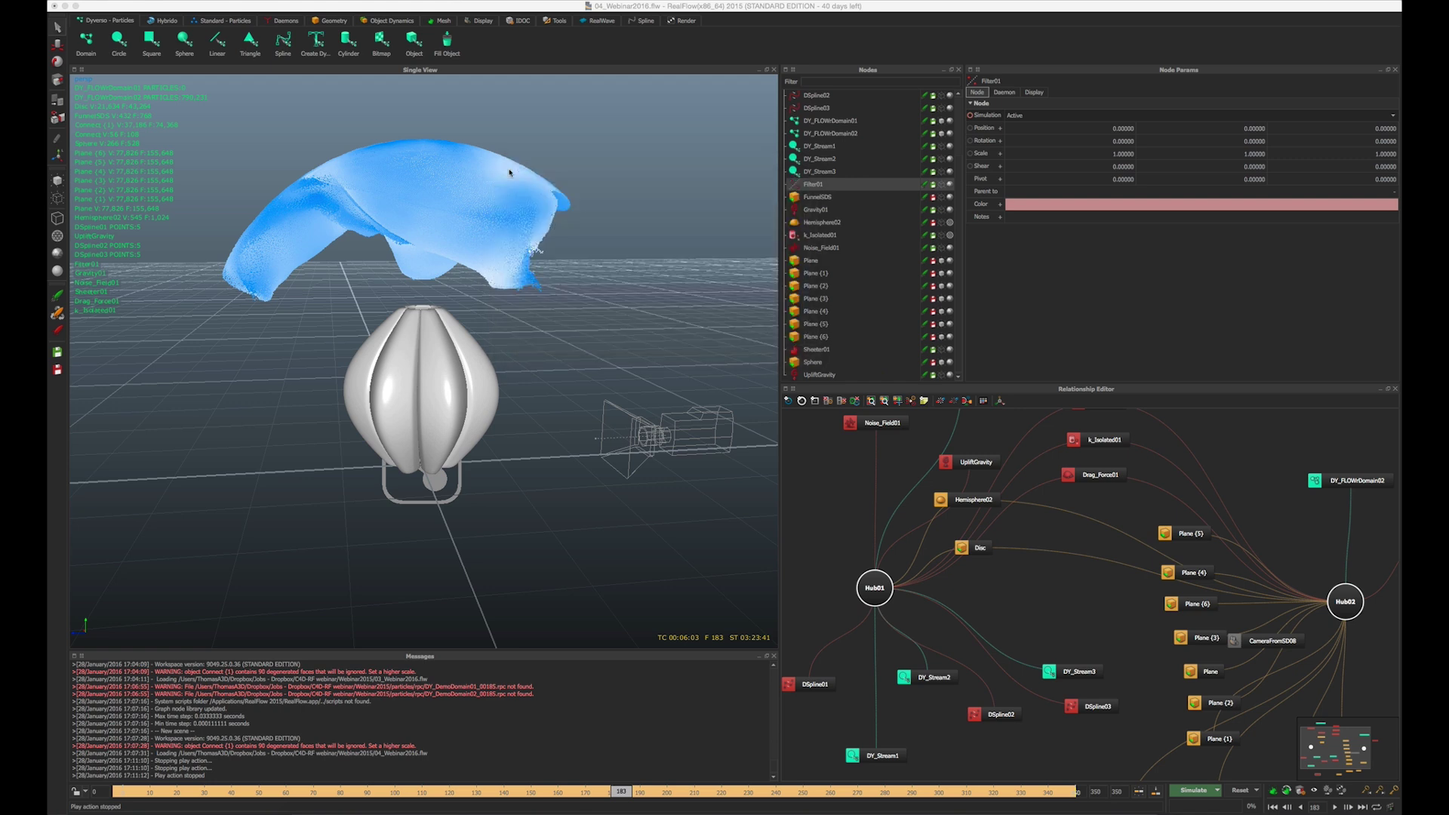